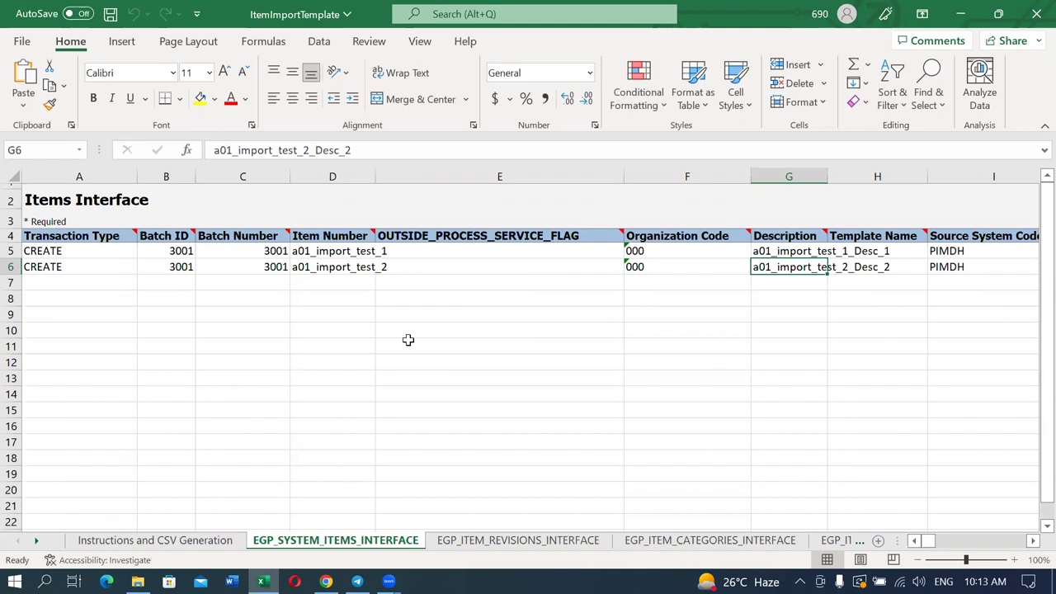
Review batch, item number, organization code and description values in both item rows, plus the CSV generation instructions sheet.
left_click(314, 248)
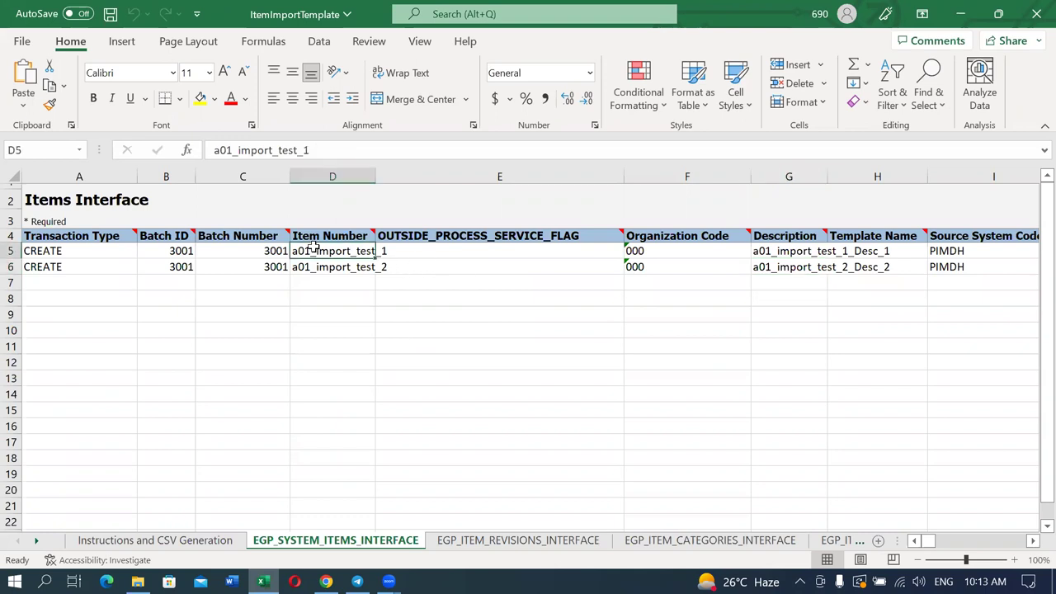
left_click(809, 253)
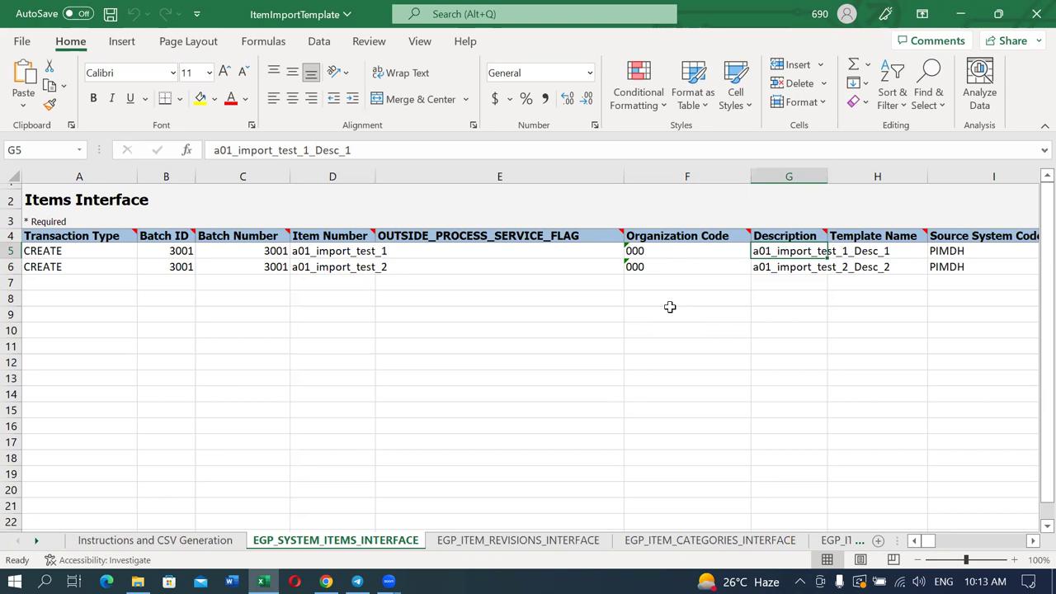
left_click(157, 248)
left_click(237, 248)
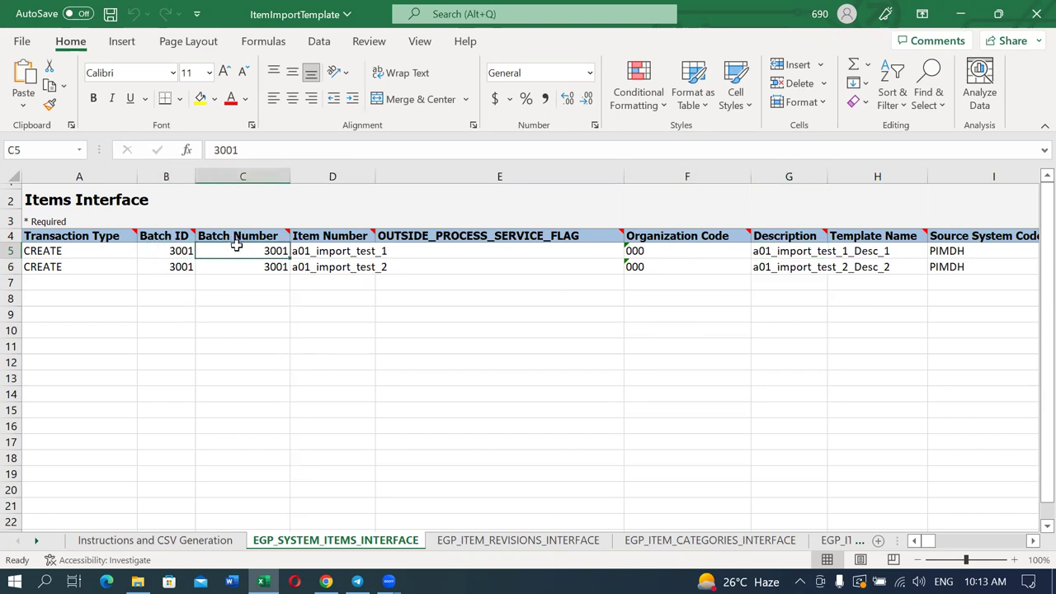
left_click(178, 267)
left_click(231, 266)
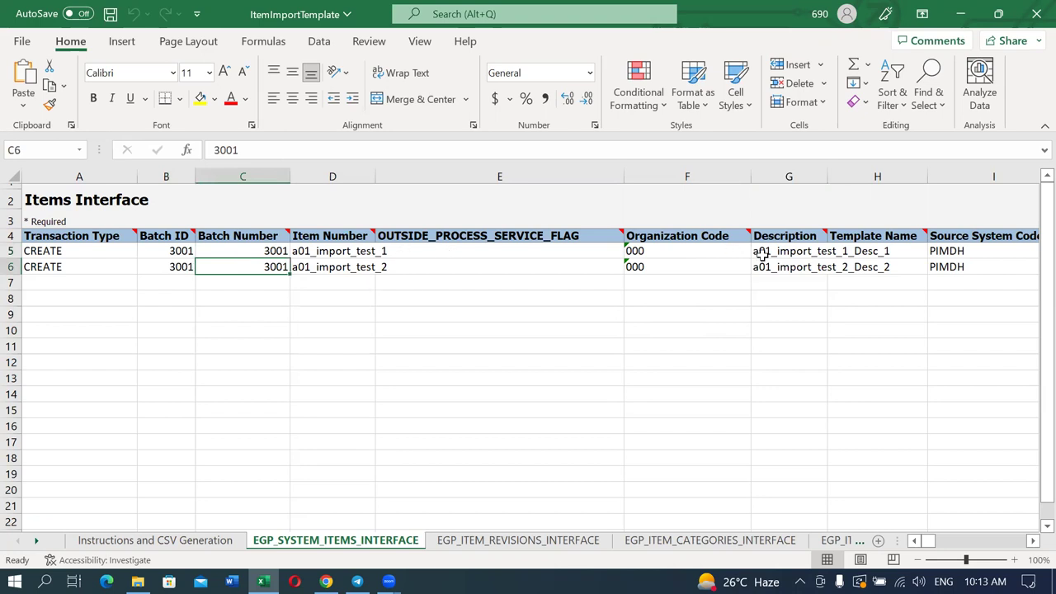
left_click(817, 265)
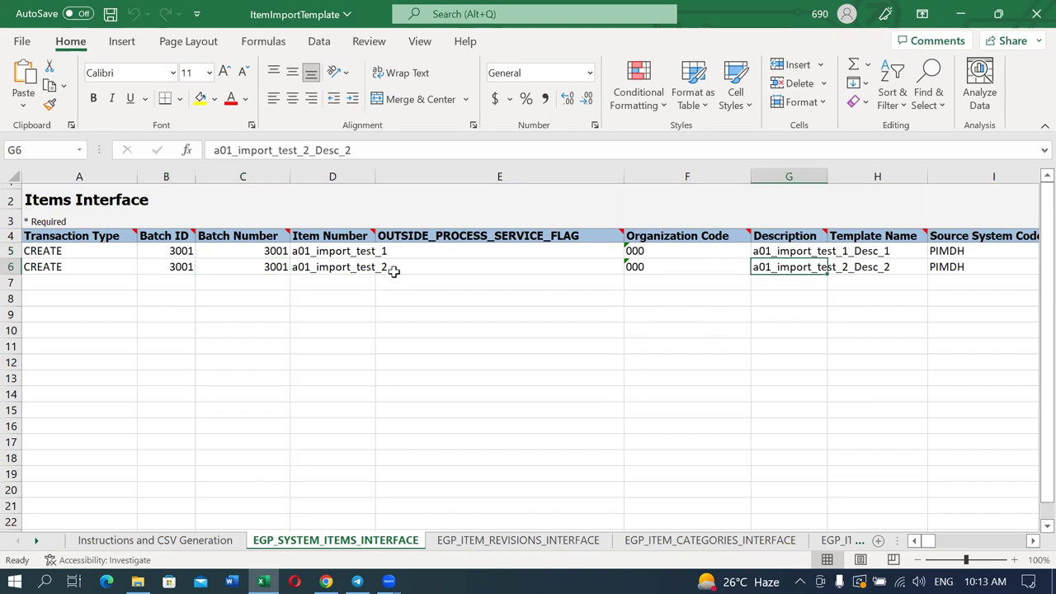
left_click(300, 252)
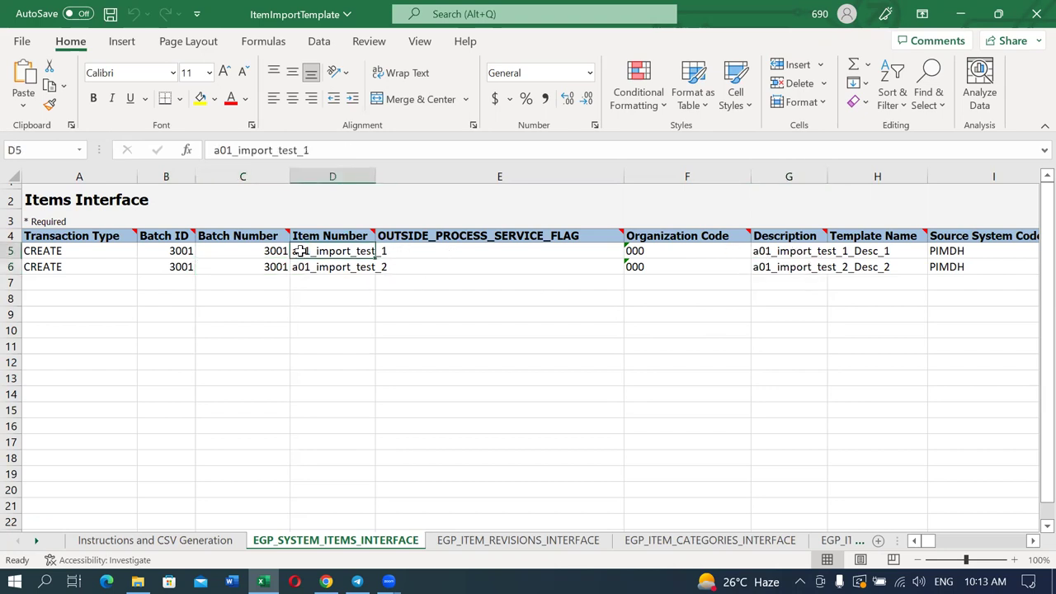
left_click(303, 267)
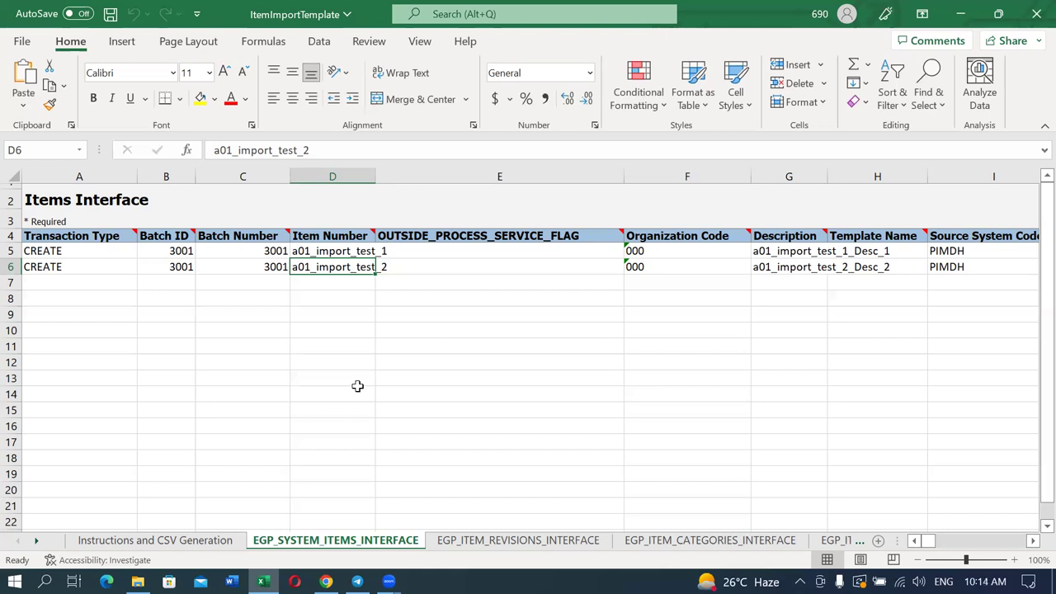
left_click(663, 252)
left_click(663, 265)
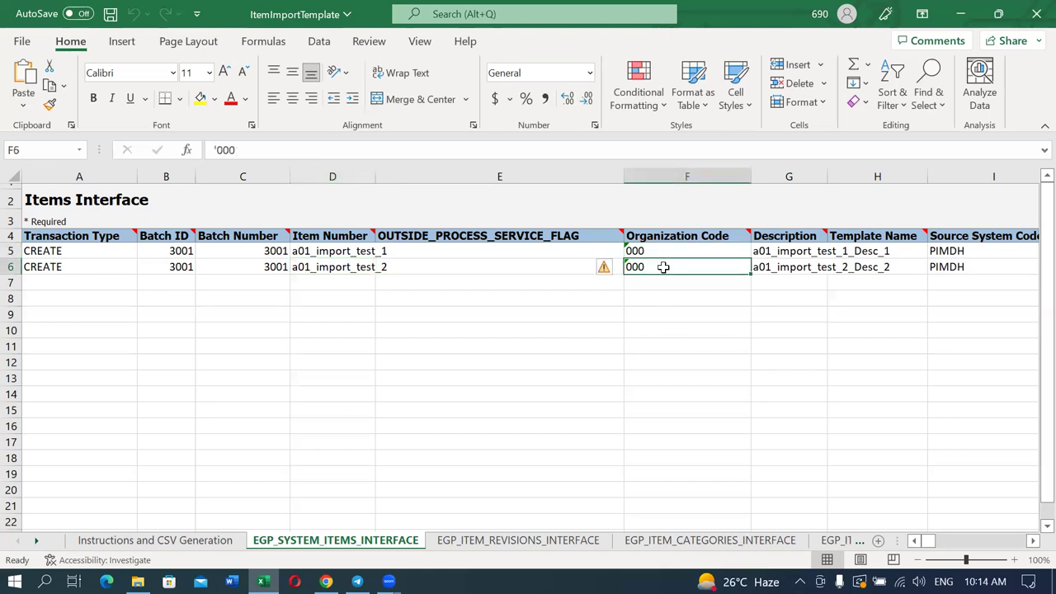
left_click(667, 249)
left_click(670, 268)
left_click(164, 538)
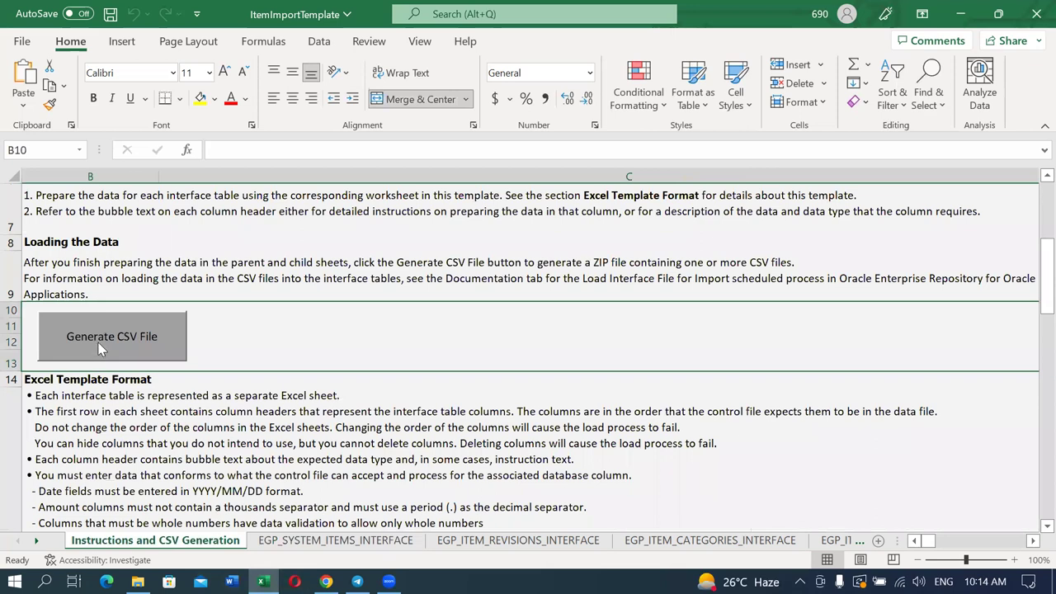
Close the item import workbook and select the a01_item_Import_1 ZIP archive in the Import folder.
left_click(1036, 14)
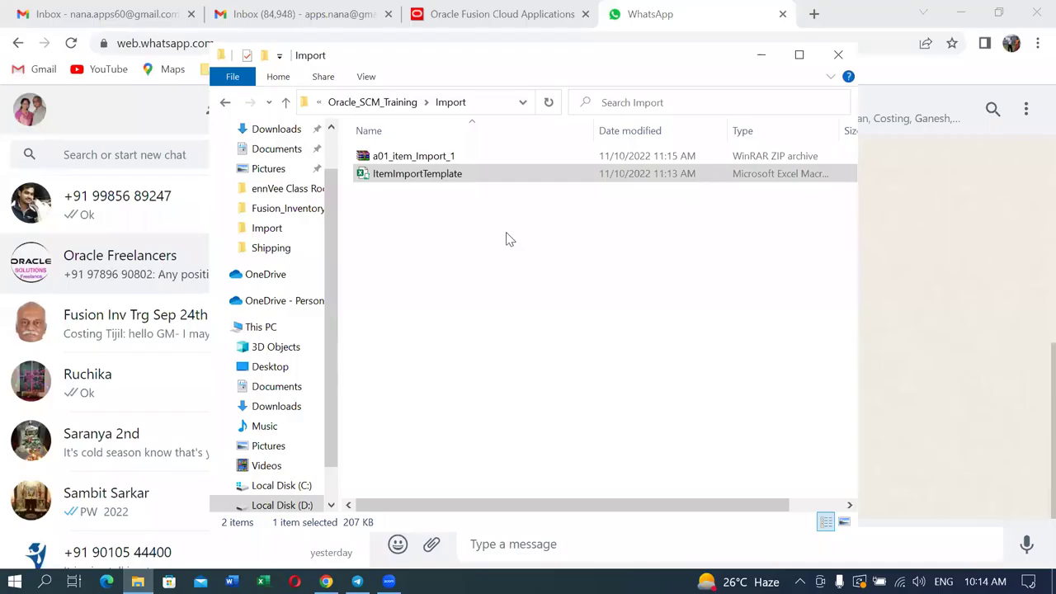
left_click(464, 157)
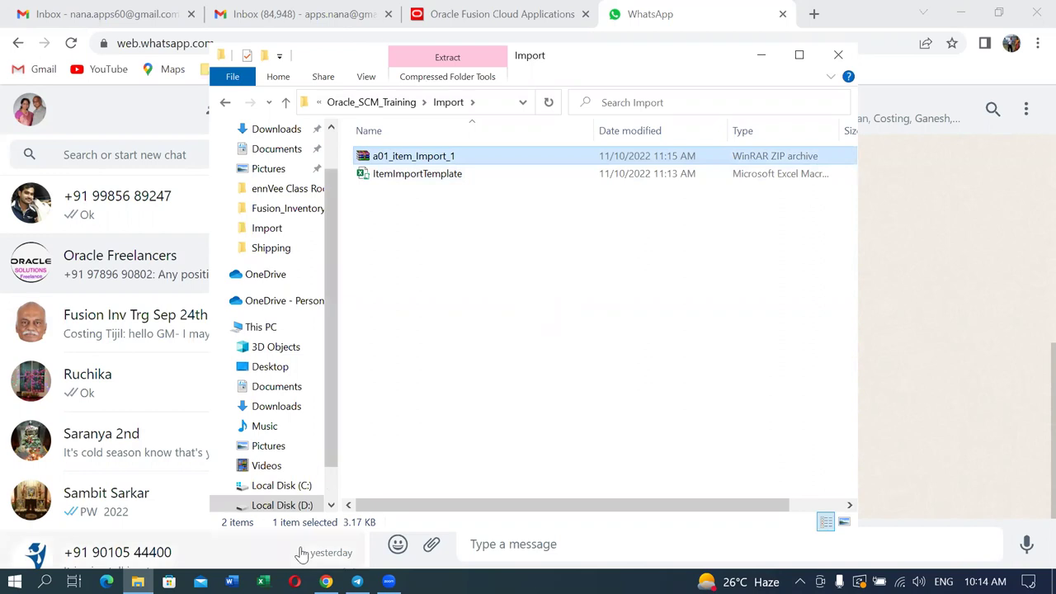
Switch to Oracle Fusion Cloud Applications in Chrome and display the Tools group on the home page.
mouse_move(326, 581)
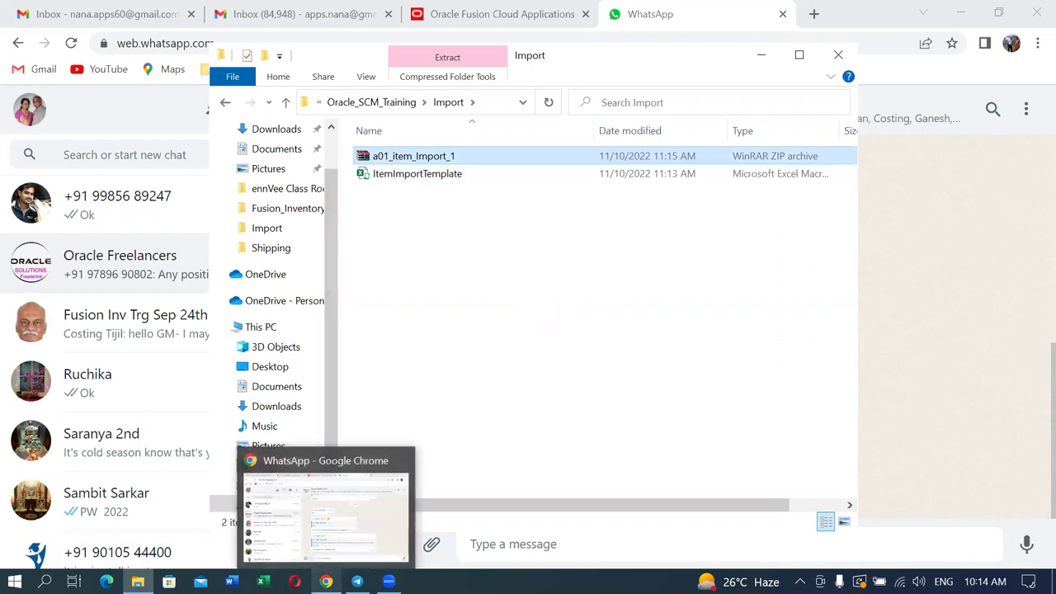
left_click(477, 18)
left_click(871, 279)
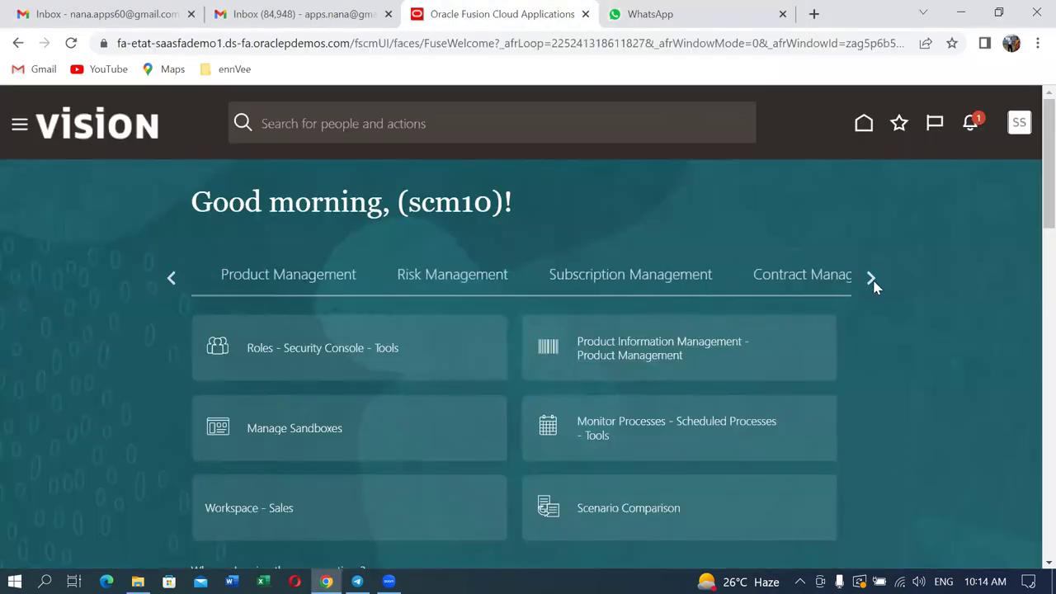
left_click(872, 279)
left_click(872, 279)
left_click(469, 282)
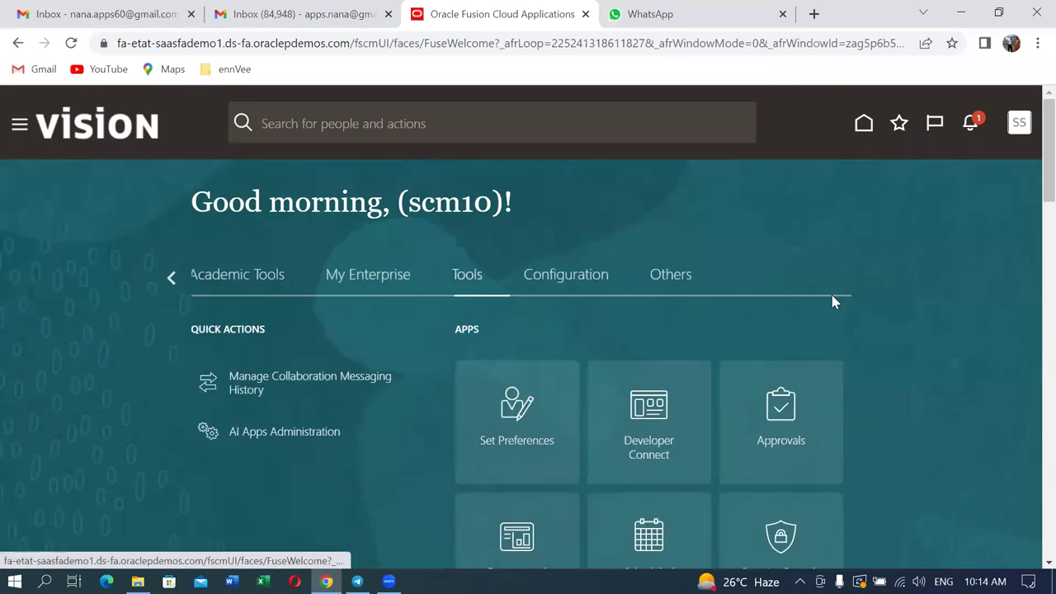
Enable File Import and Export for the Tools group in the home page's app personalization and save the selection.
scroll(922, 391, "down", 3)
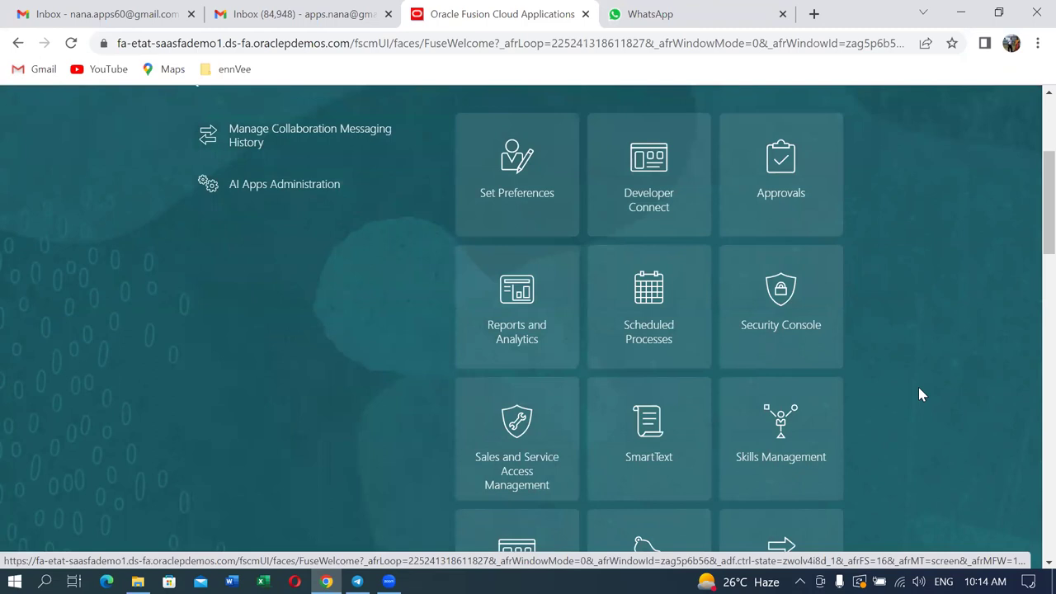
scroll(919, 387, "down", 2)
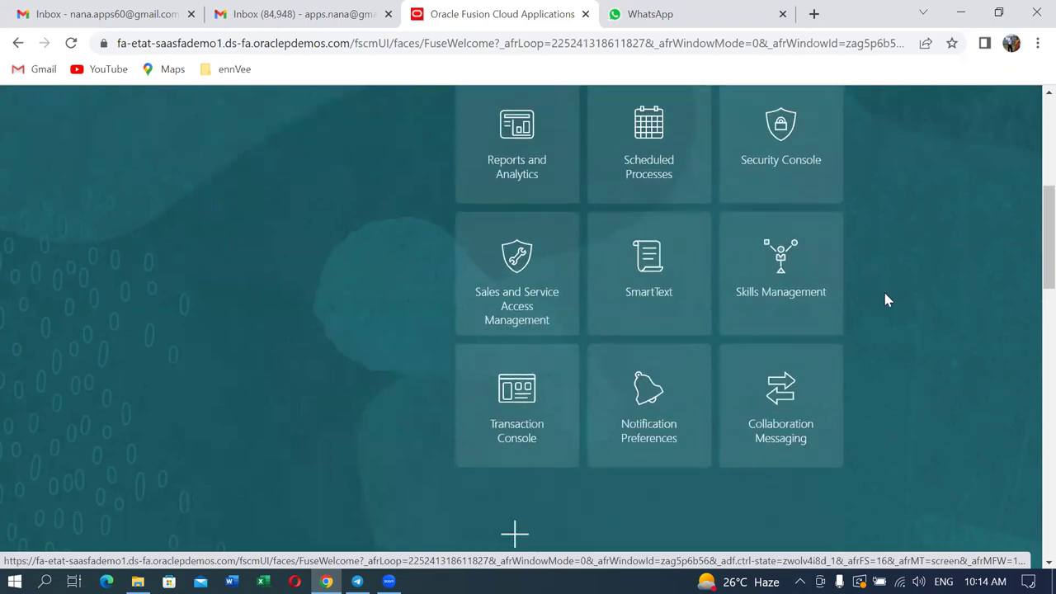
scroll(553, 278, "up", 2)
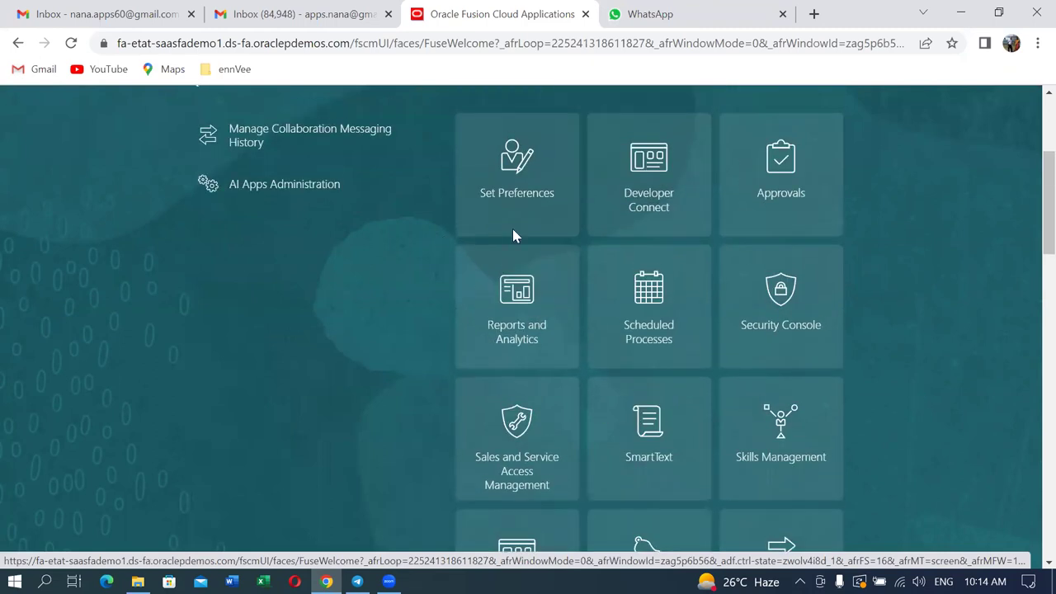
scroll(724, 354, "down", 2)
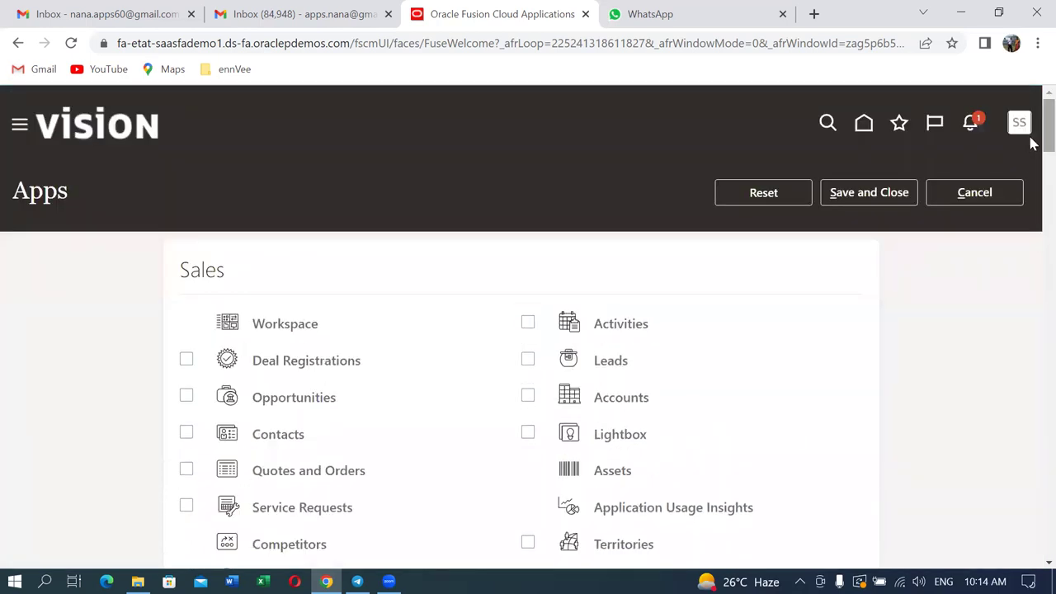
scroll(1030, 157, "down", 15)
scroll(1034, 276, "down", 20)
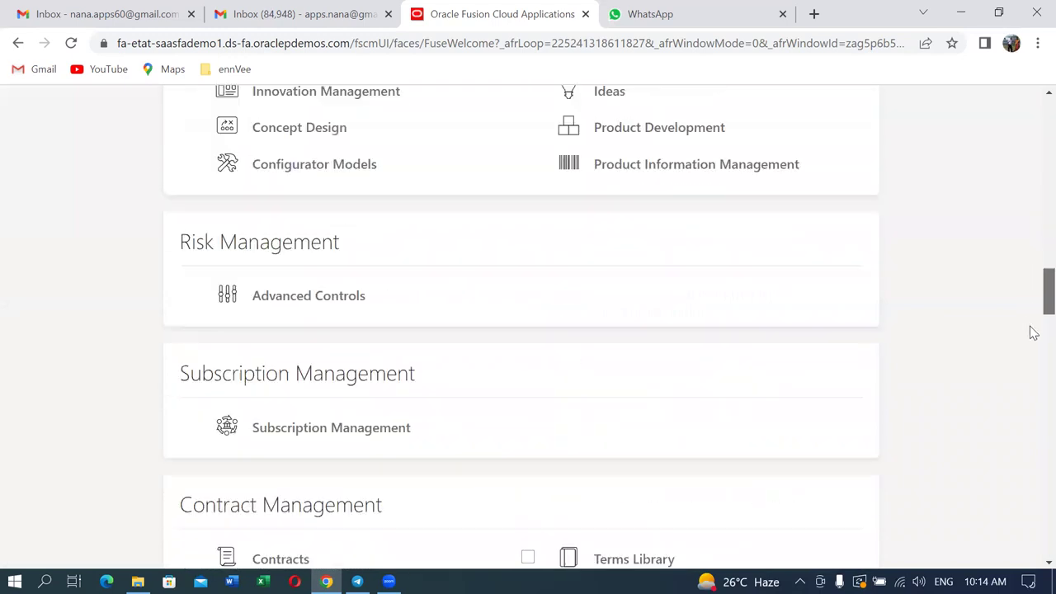
scroll(1033, 407, "down", 20)
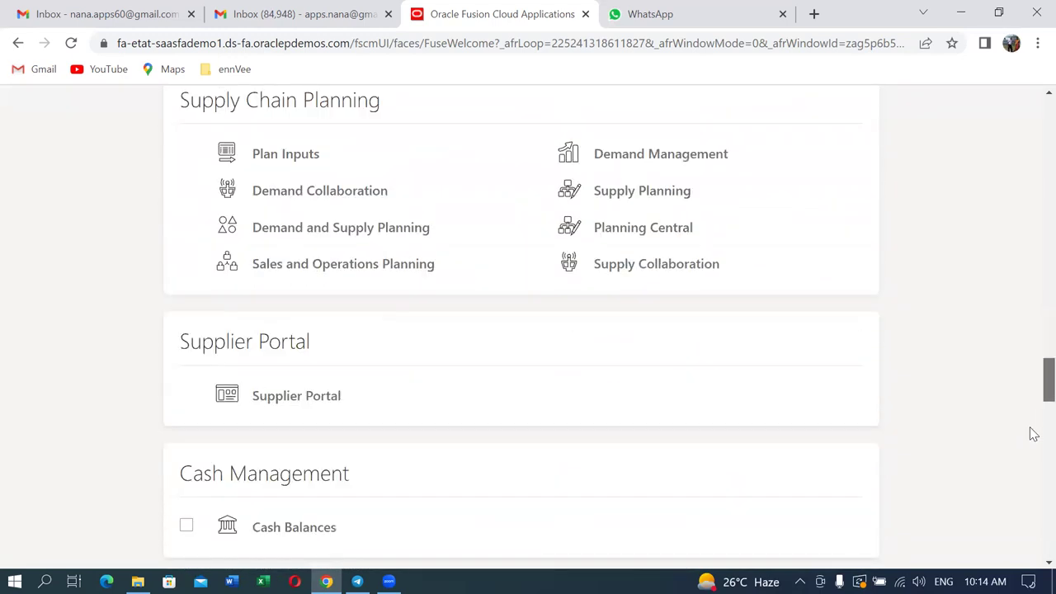
scroll(1033, 449, "down", 5)
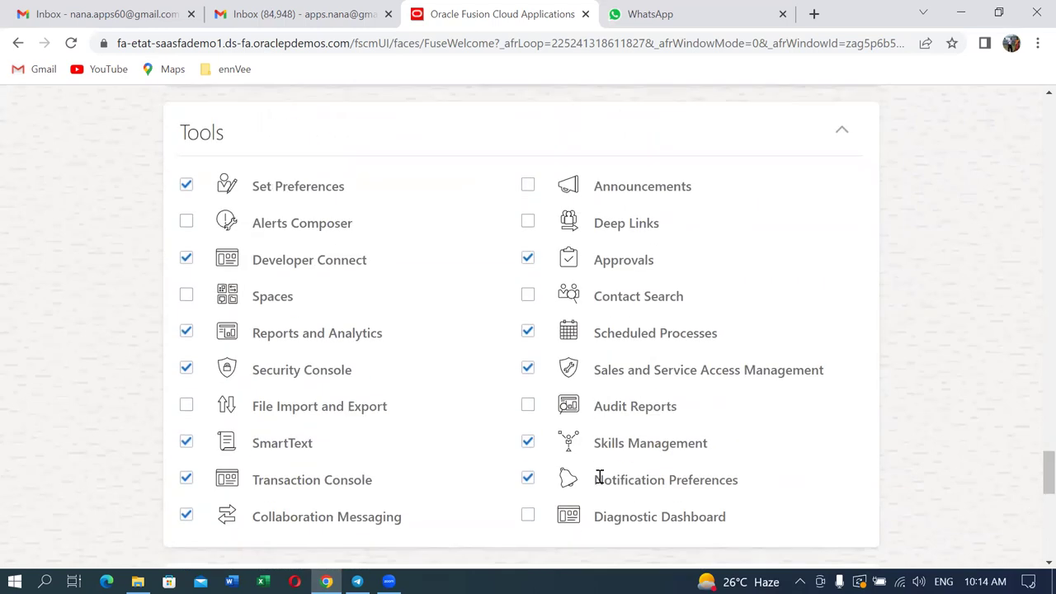
left_click(186, 409)
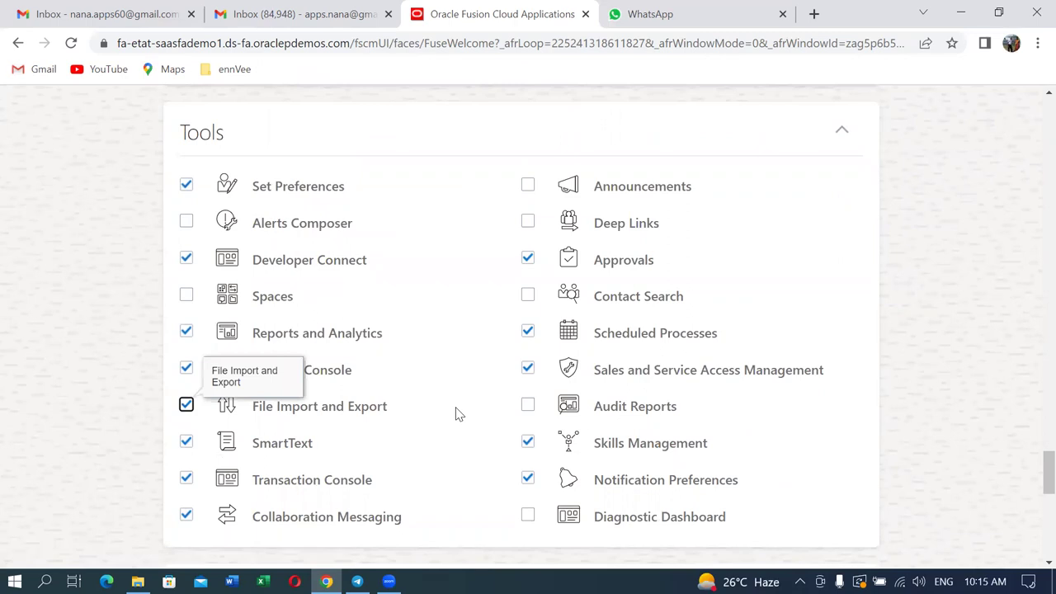
scroll(951, 282, "up", 5)
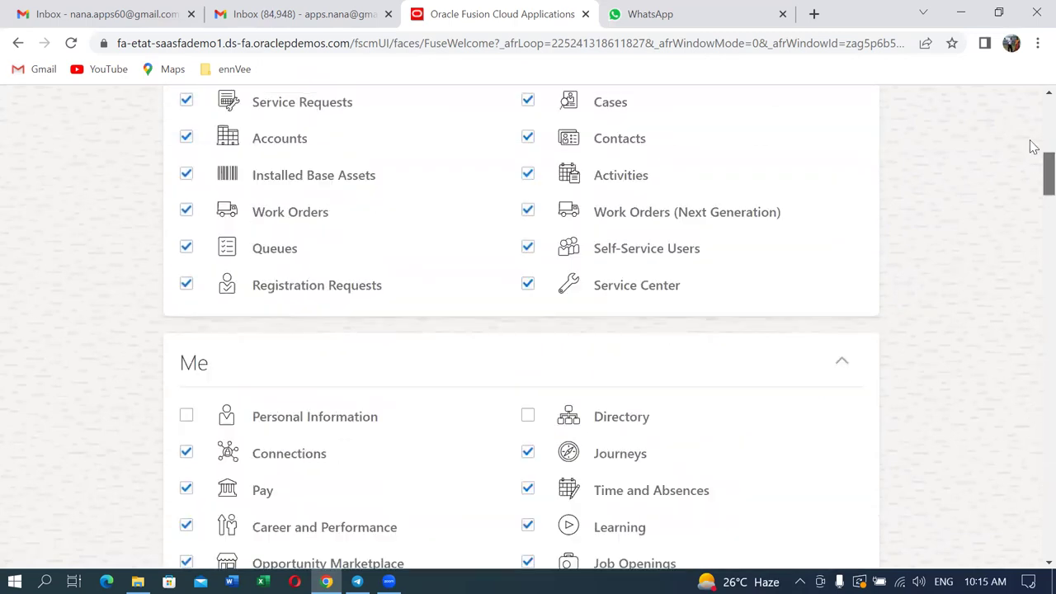
scroll(1030, 132, "up", 15)
left_click(874, 193)
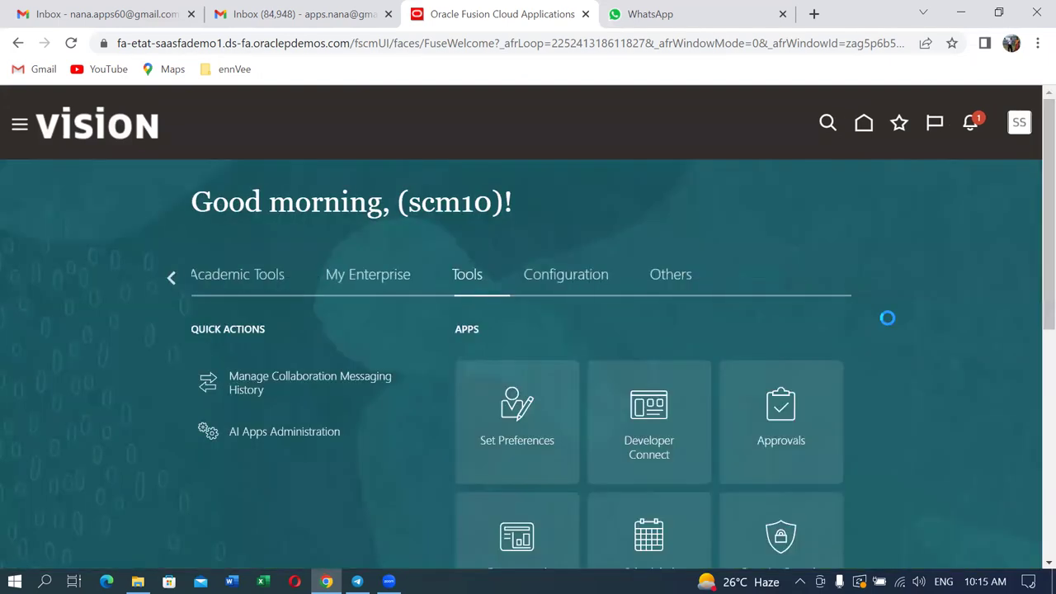
Open File Import and Export from the Tools apps, choosing to wait whenever the page is unresponsive.
scroll(884, 321, "down", 4)
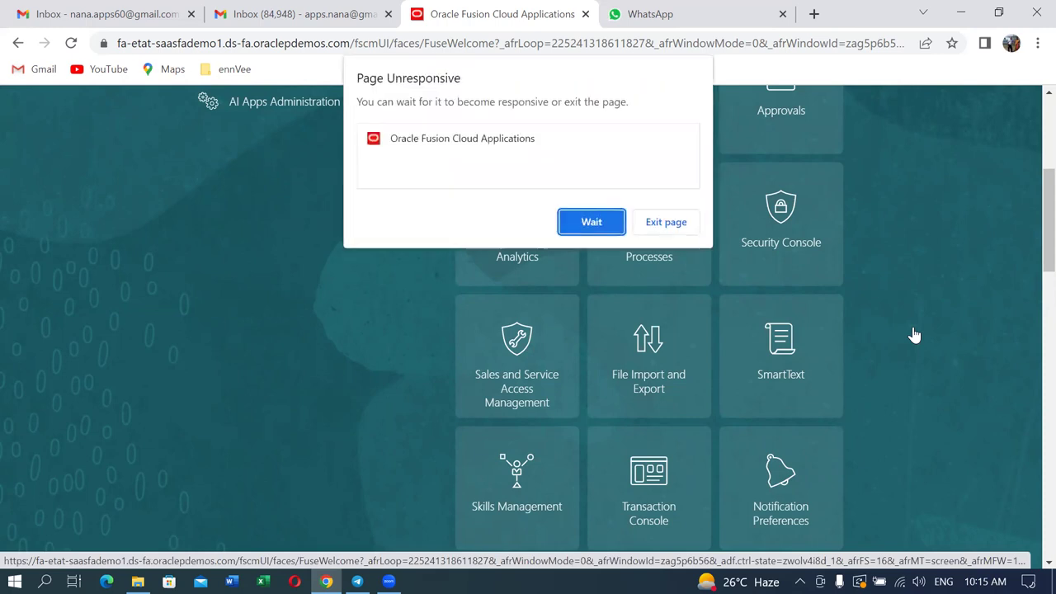
left_click(592, 222)
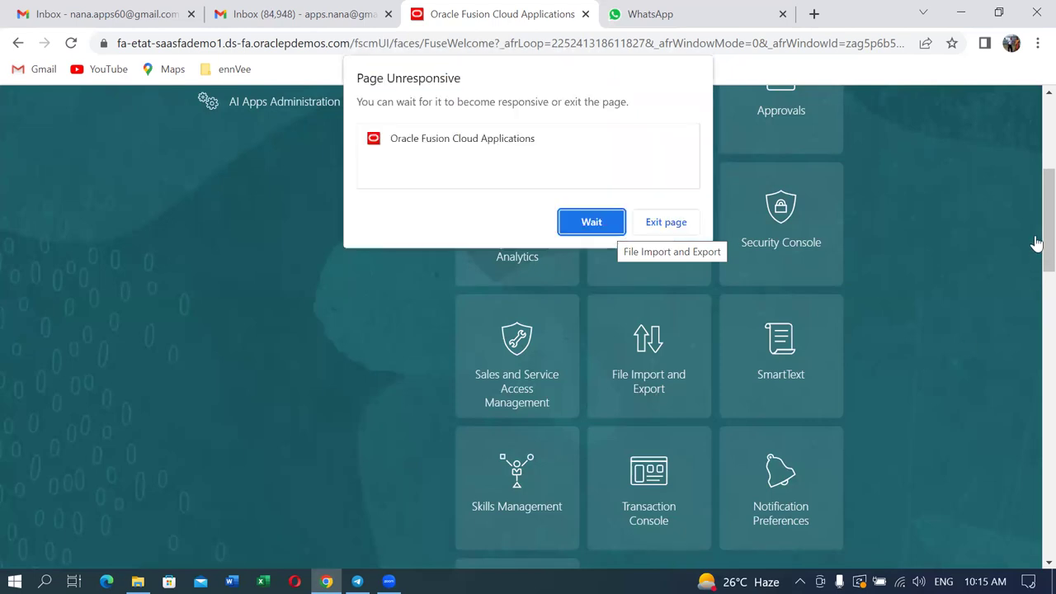
left_click(601, 224)
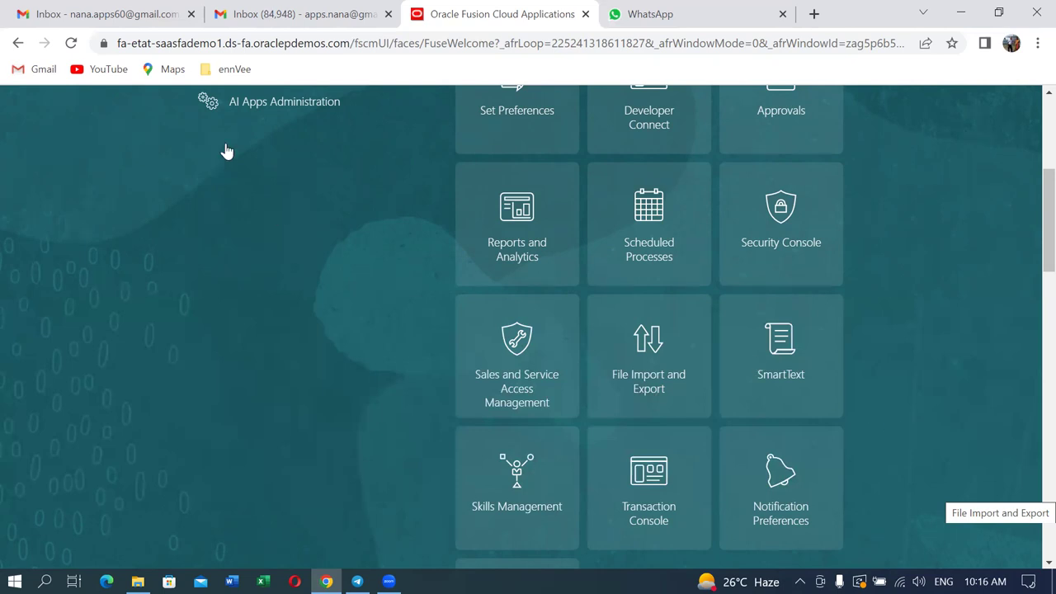
Exit the unresponsive page and reload its address to reach the File Import and Export overview.
left_click(266, 48)
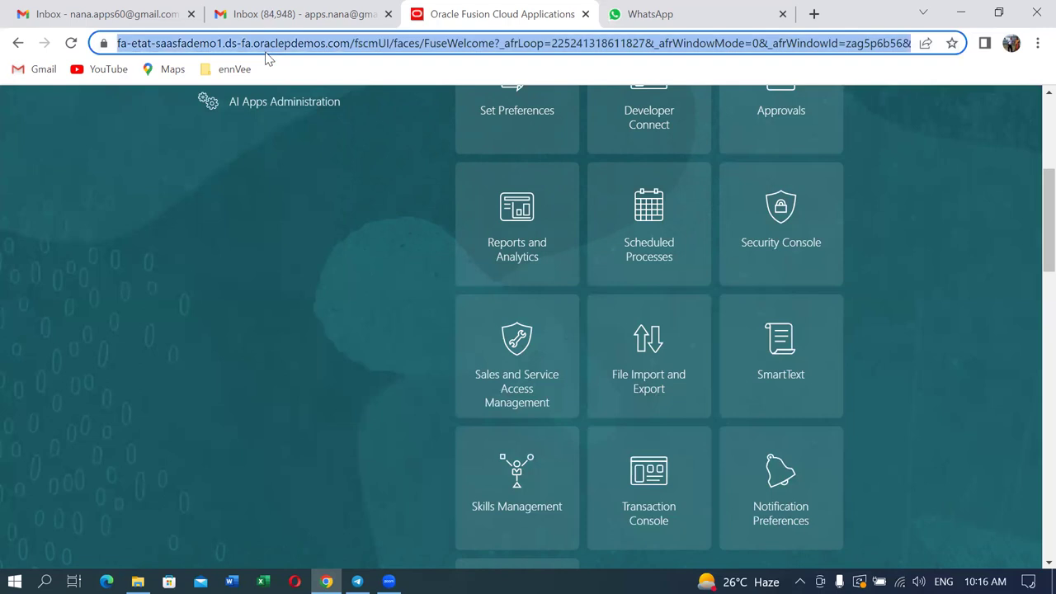
key("Home")
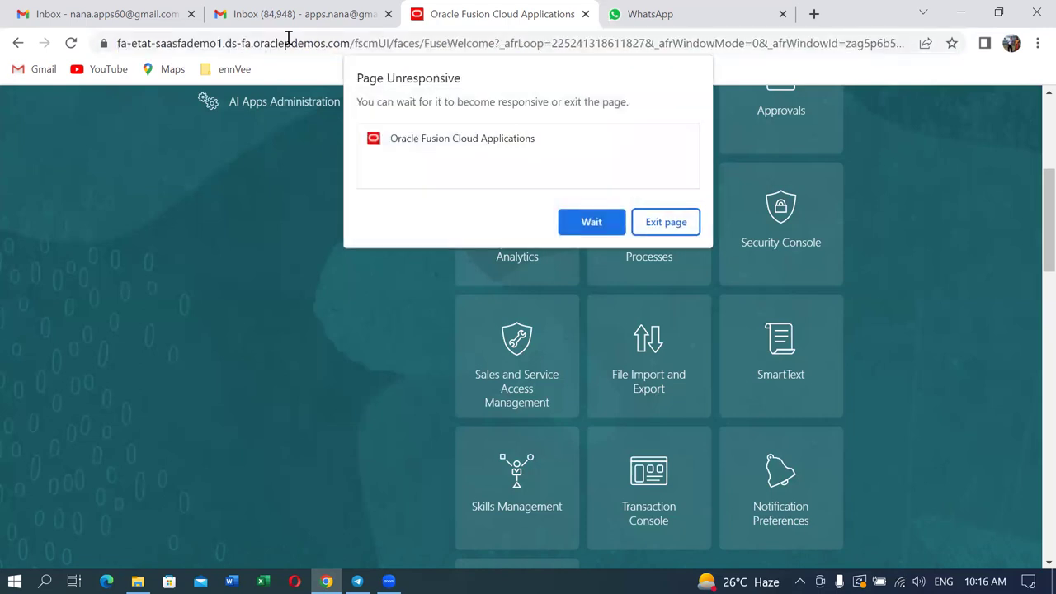
left_click(655, 226)
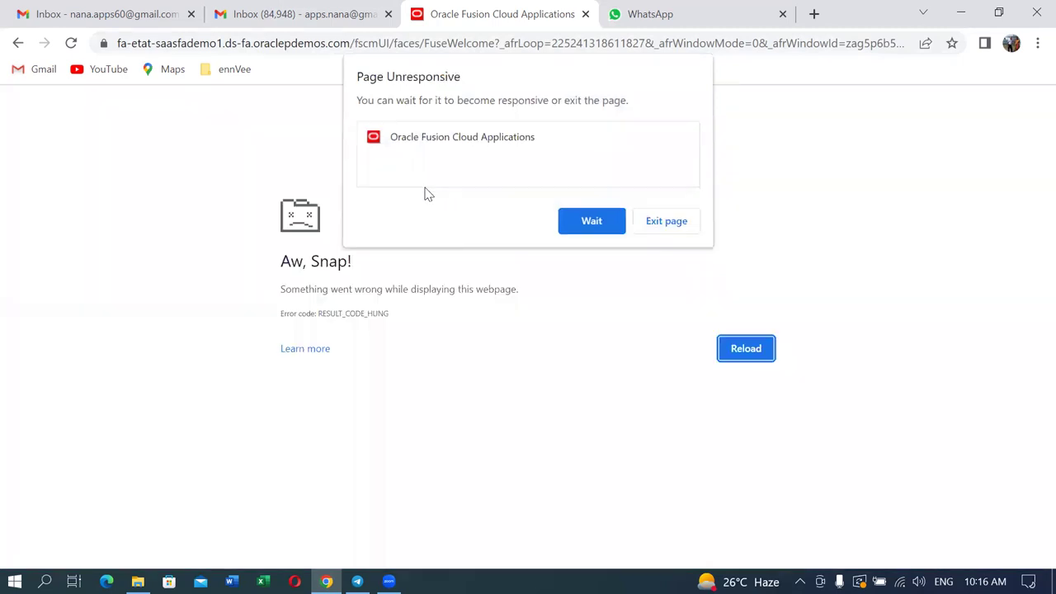
left_click(285, 47)
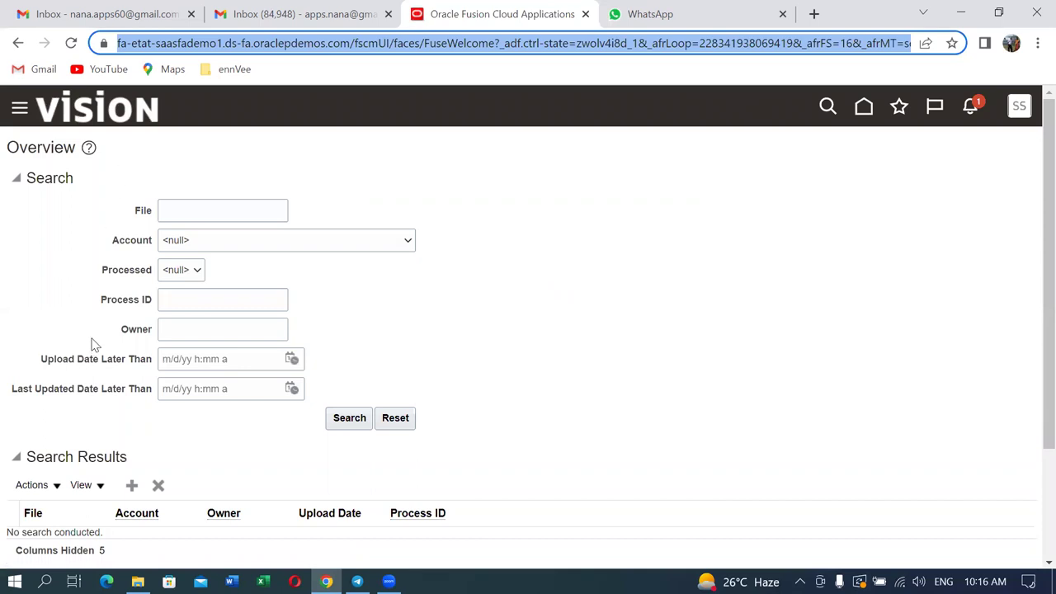
Start a new file upload and choose a01_item_Import_1.zip from the Import folder as its file.
left_click(132, 487)
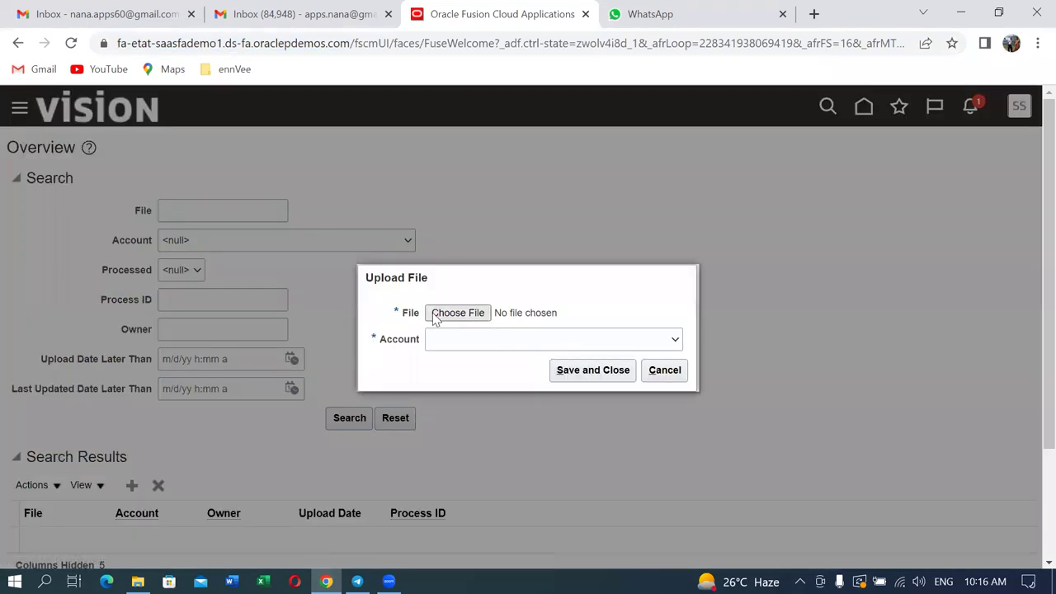
left_click(437, 314)
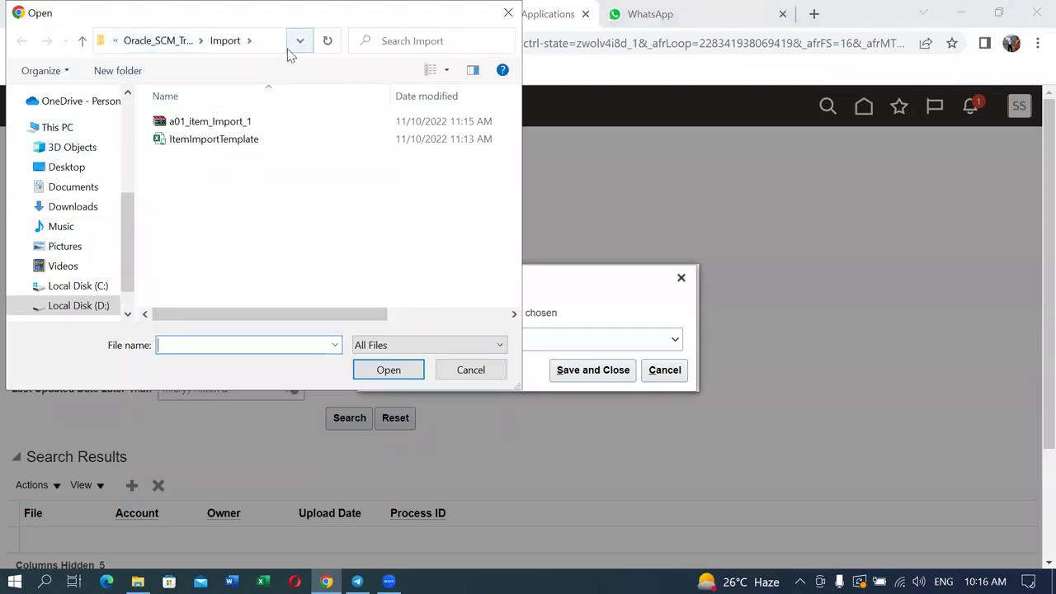
left_click(216, 122)
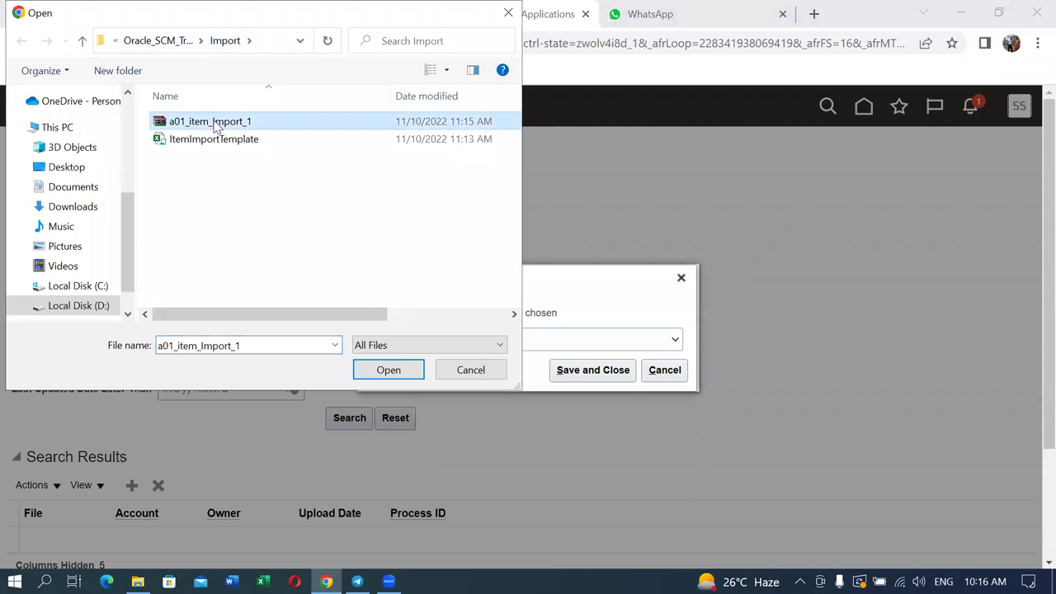
left_click(385, 371)
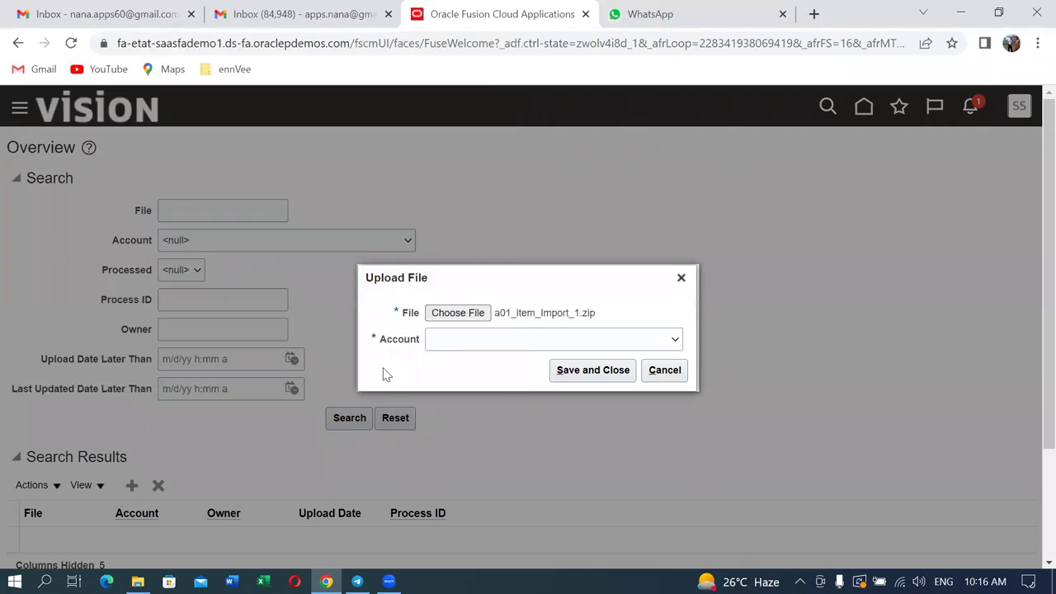
Set the upload's account to scm/item/import, save the upload, and check its entry in the file list.
left_click(518, 345)
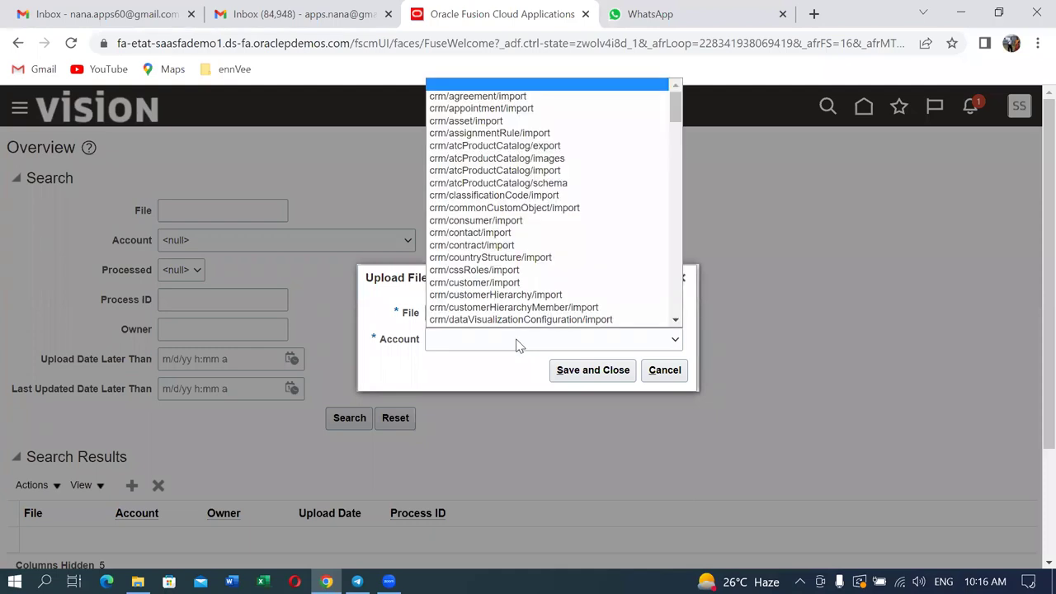
key("s")
key("Down")
key("Down")
key("Down")
key("Down")
key("Down")
key("Down")
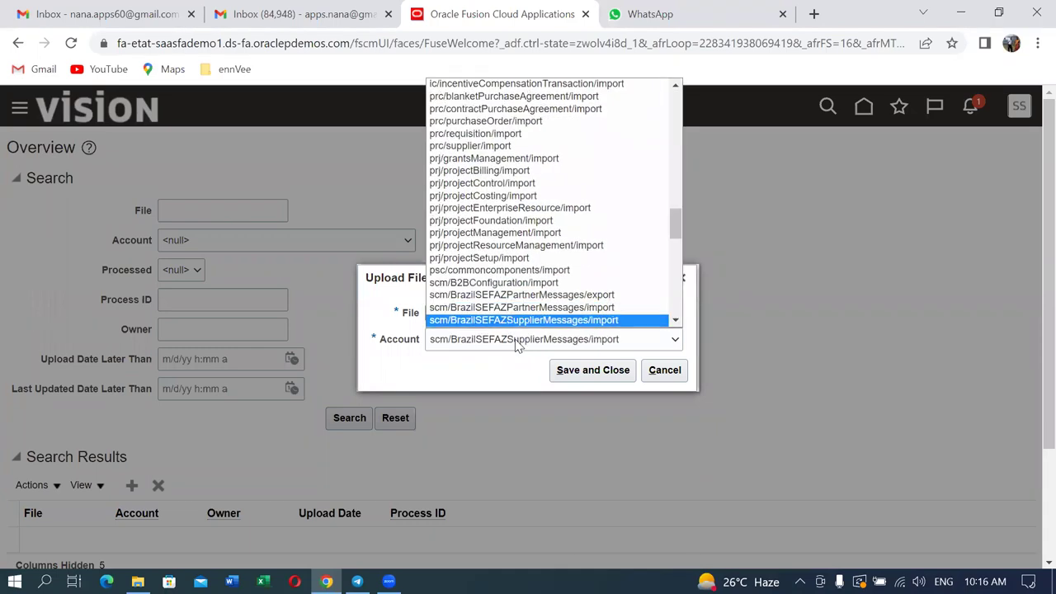
key("Down")
key("Down")
key("Down")
key("Down")
key("Down")
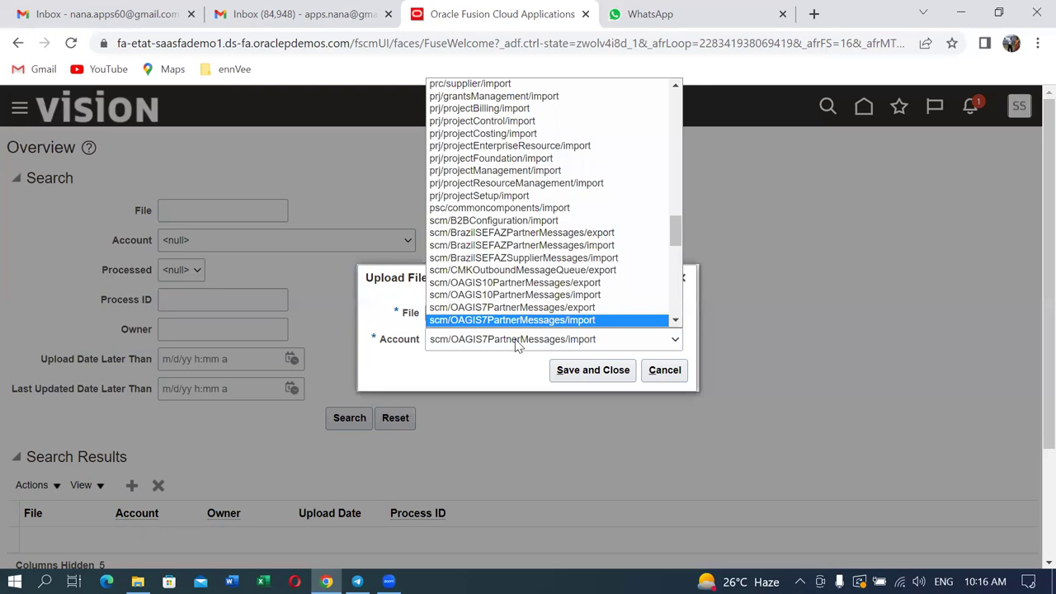
key("Down")
key("Down")
key("Down")
key("Down")
key("Down")
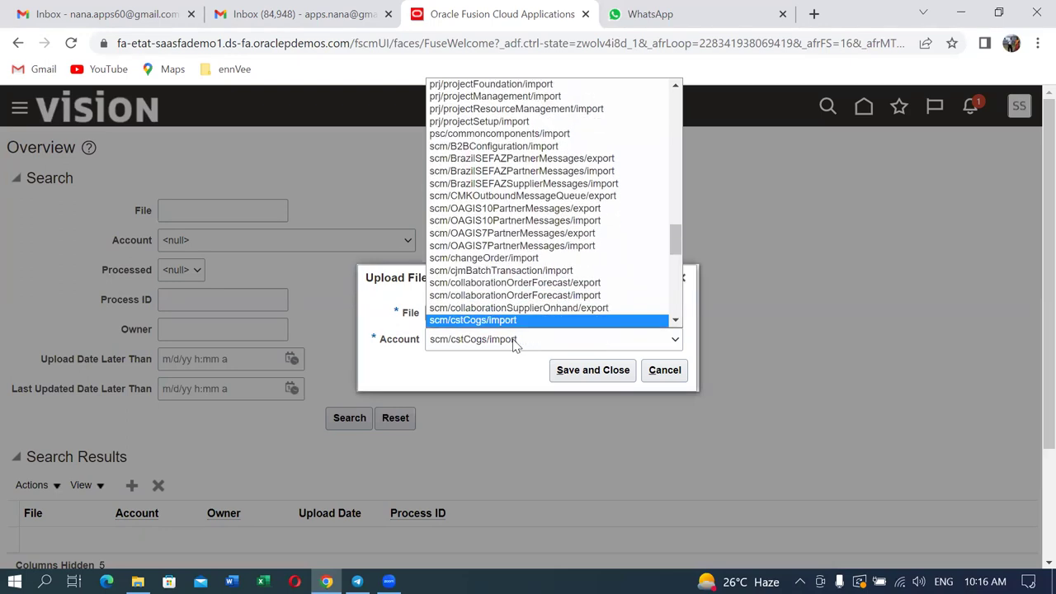
key("Down")
key("Down")
key("Down")
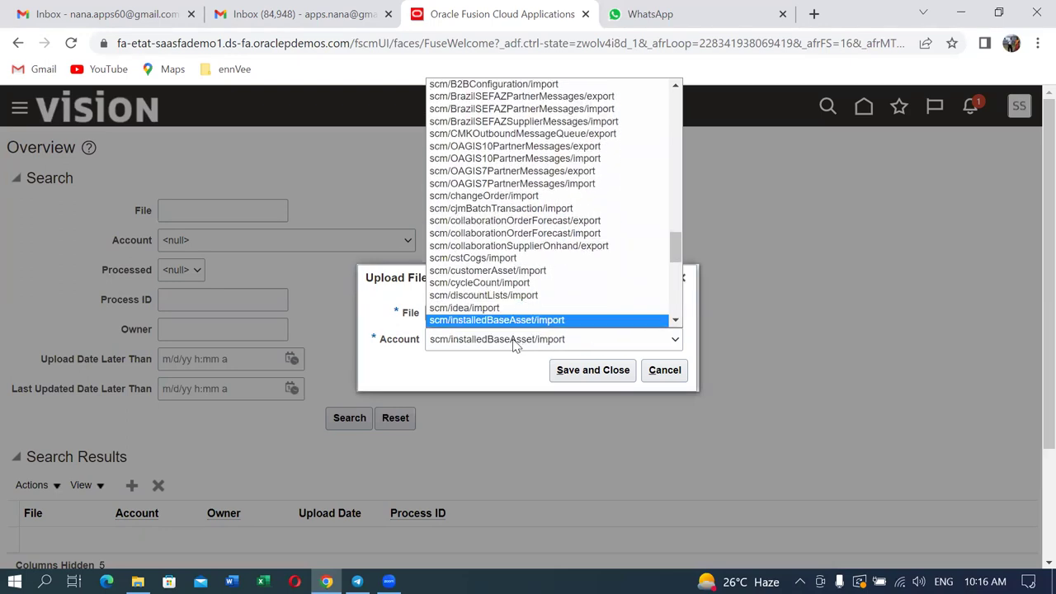
key("Down")
key("Down")
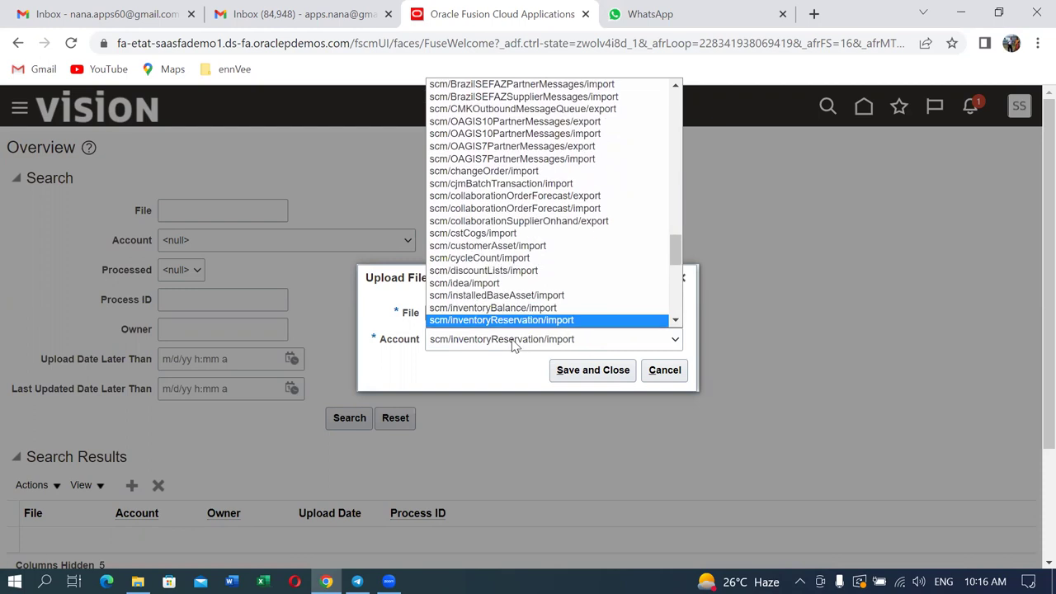
key("Down")
key("Down")
key("Down")
key("Down")
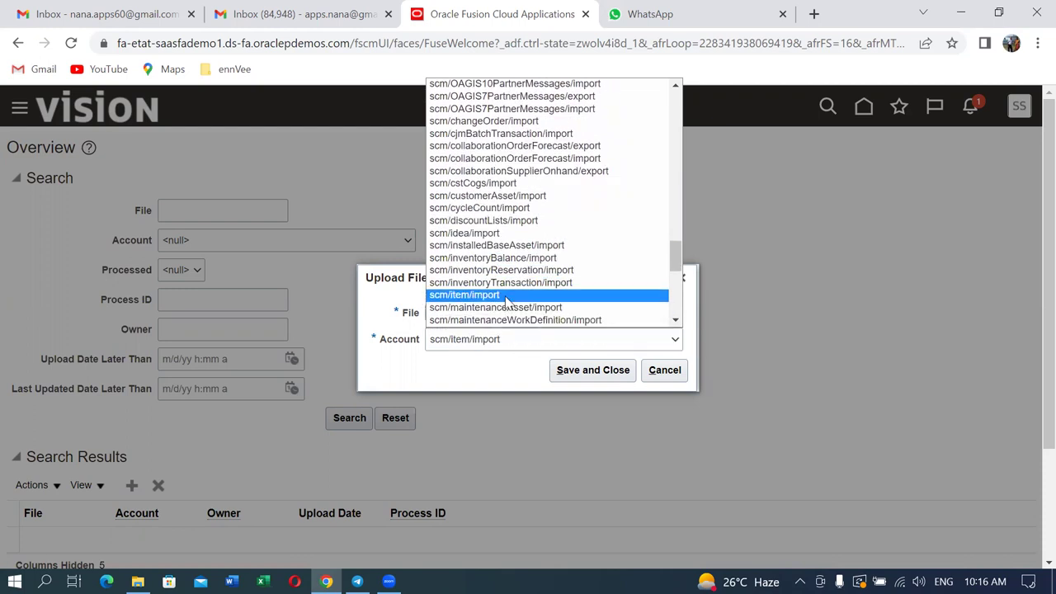
left_click(506, 297)
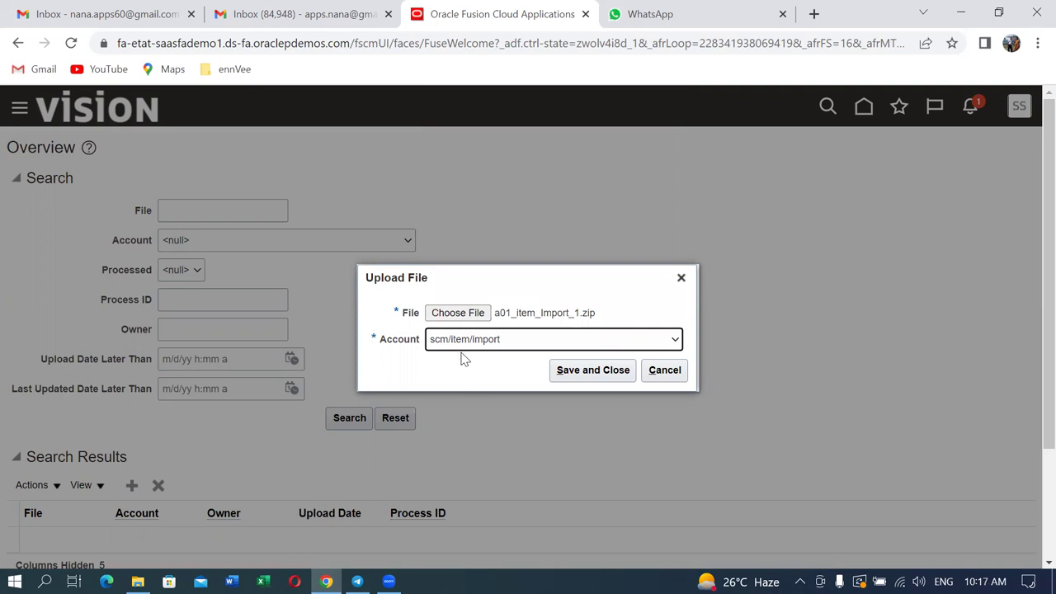
left_click(574, 372)
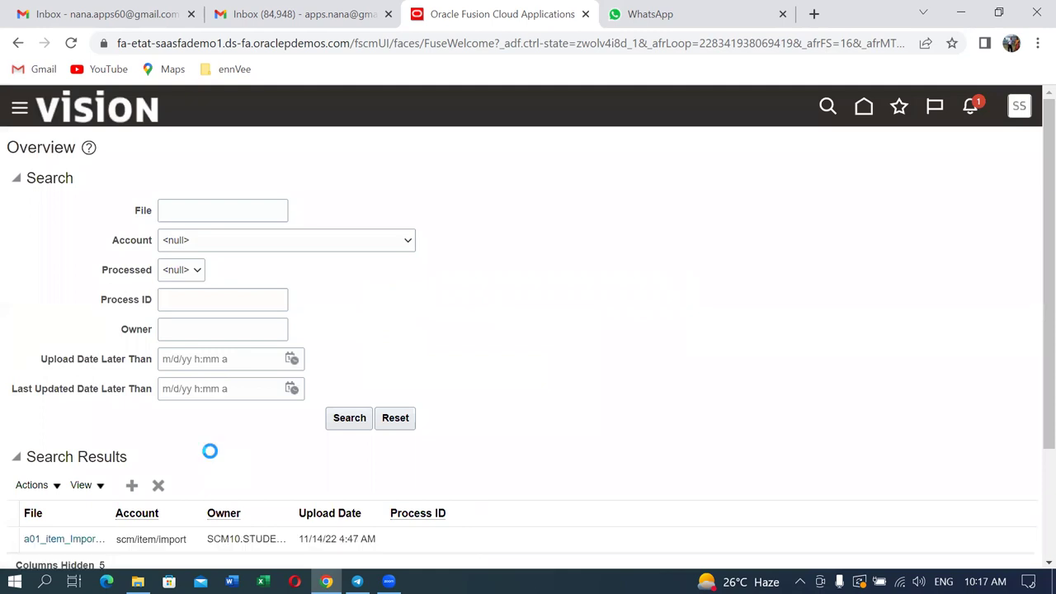
scroll(93, 459, "down", 2)
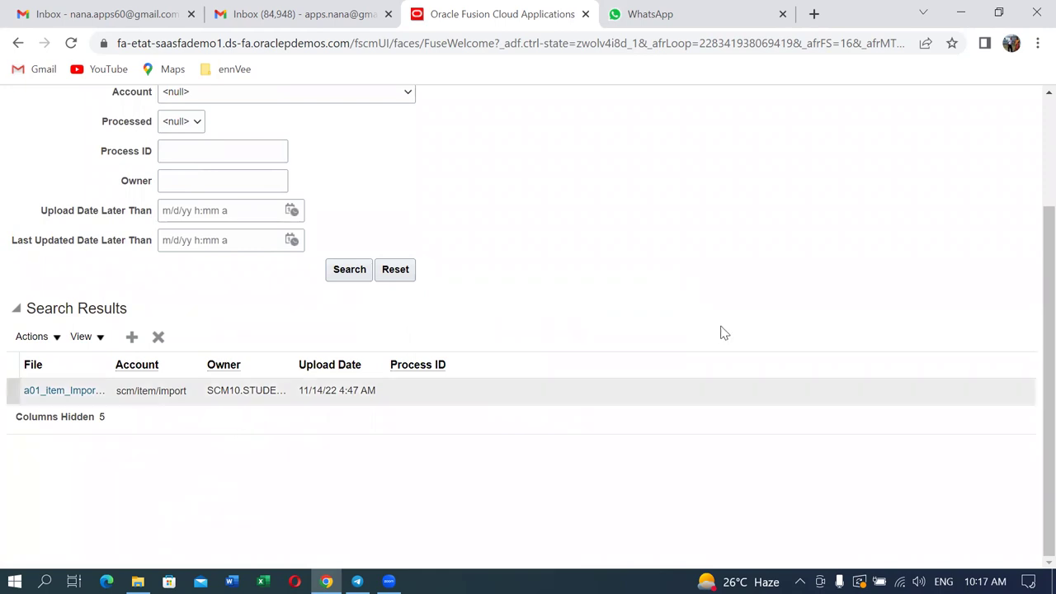
scroll(726, 332, "up", 2)
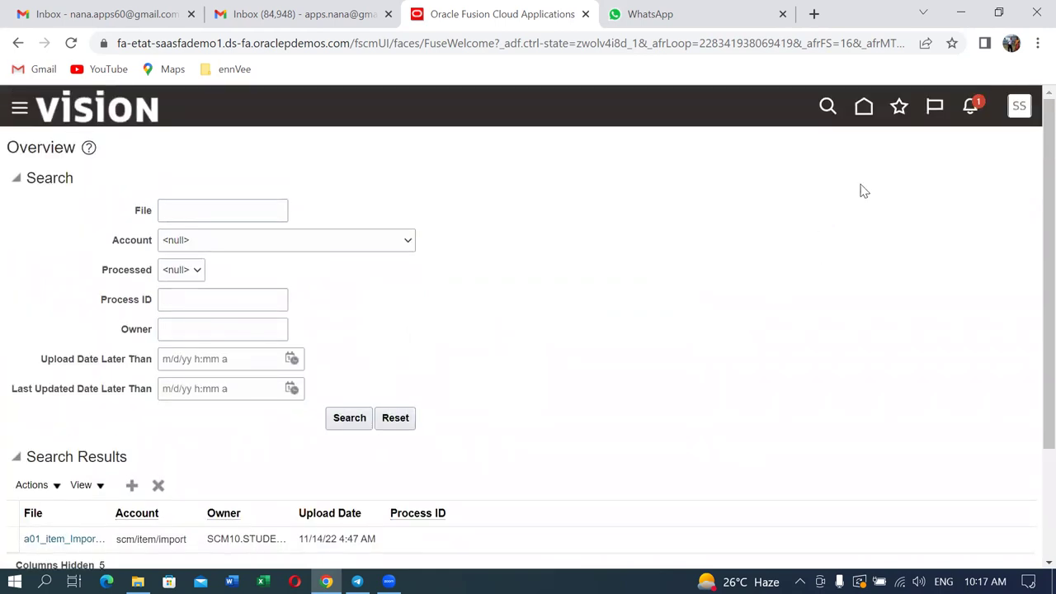
Return to the home page and open Scheduled Processes from the Tools apps.
left_click(864, 108)
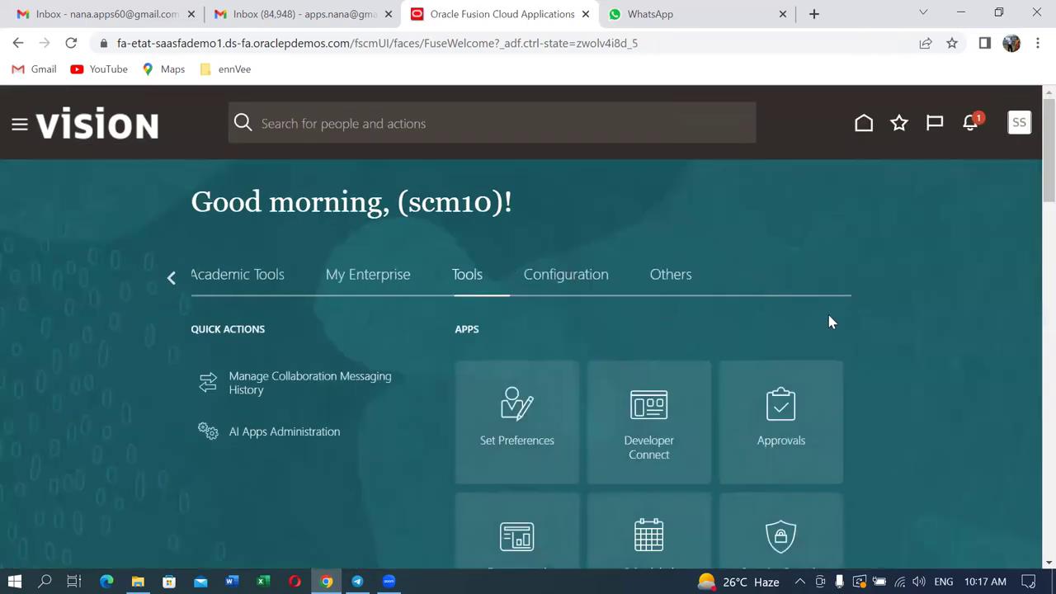
scroll(828, 322, "down", 2)
left_click(655, 401)
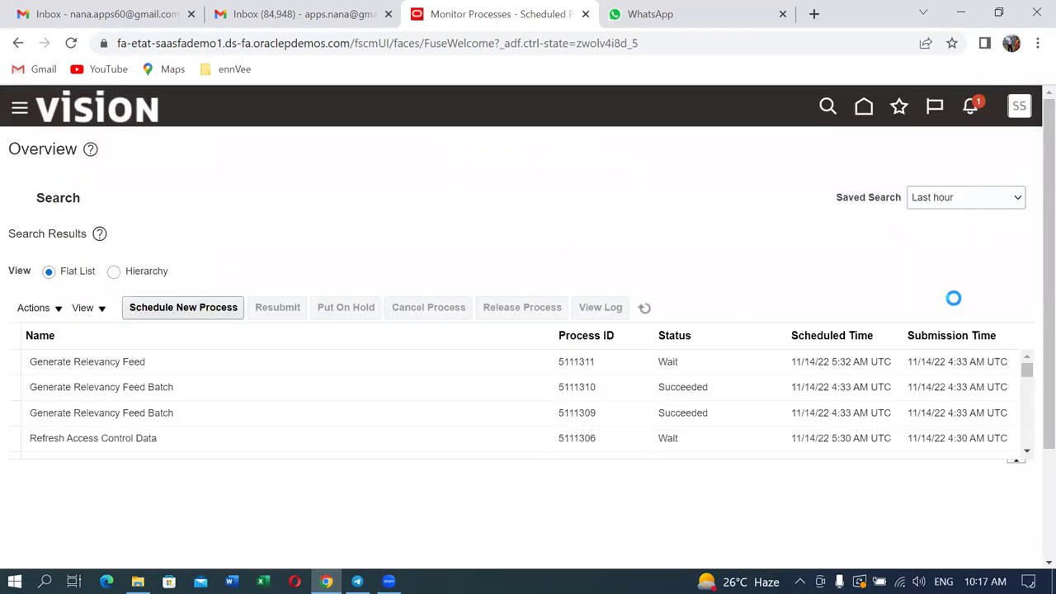
Schedule a new process of type Job using Load Interface File for Import and open its process details.
left_click(185, 314)
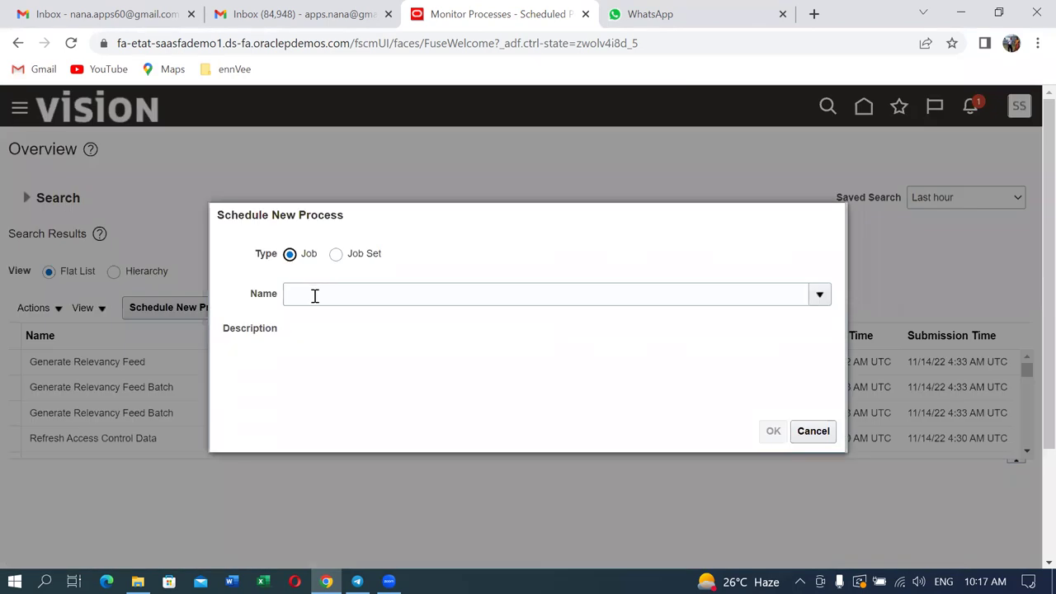
left_click(316, 295)
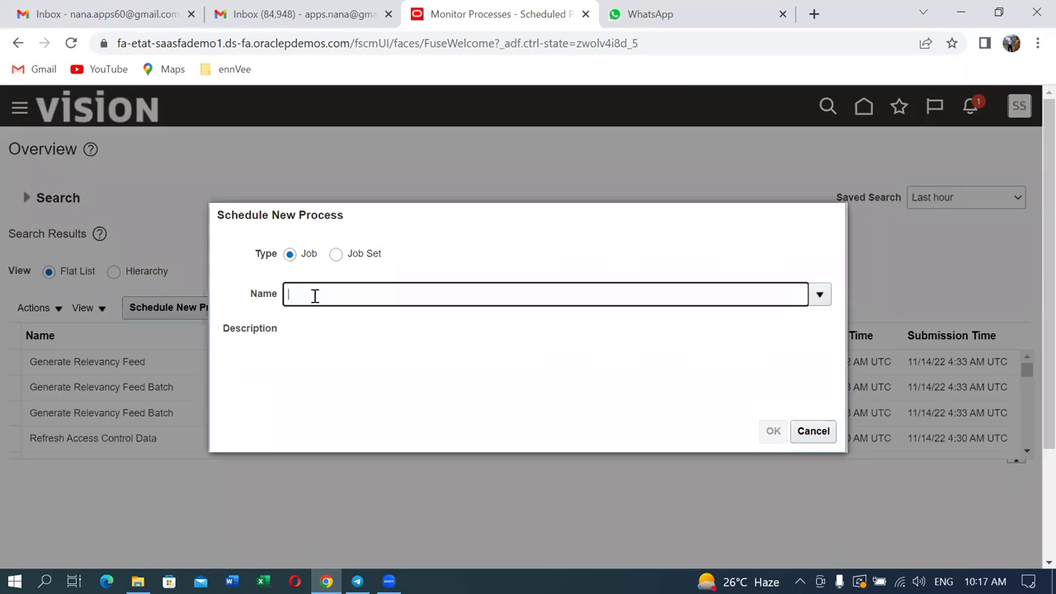
type("Load in")
key("Tab")
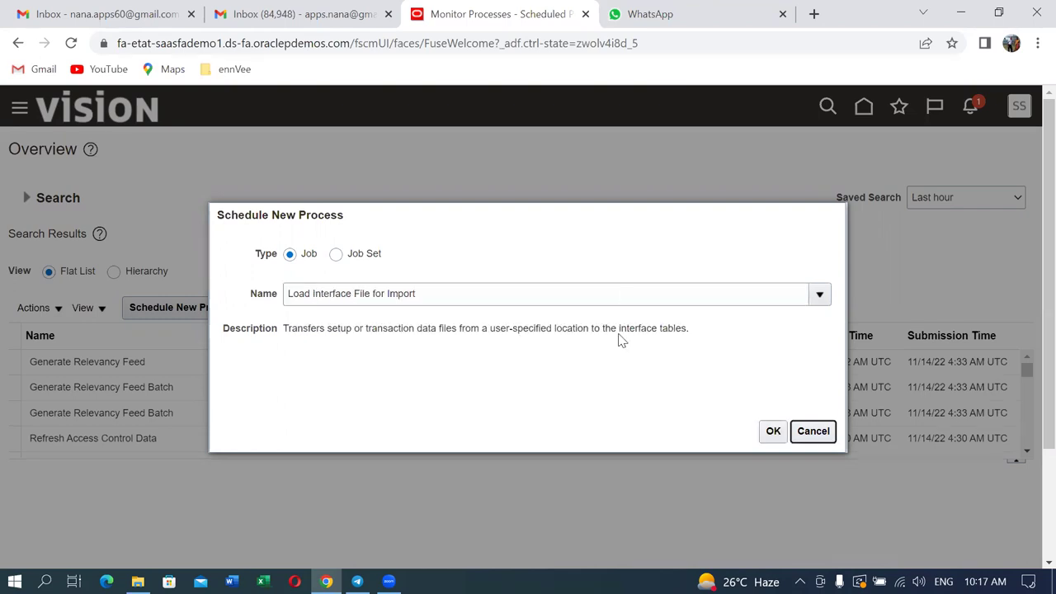
left_click(774, 432)
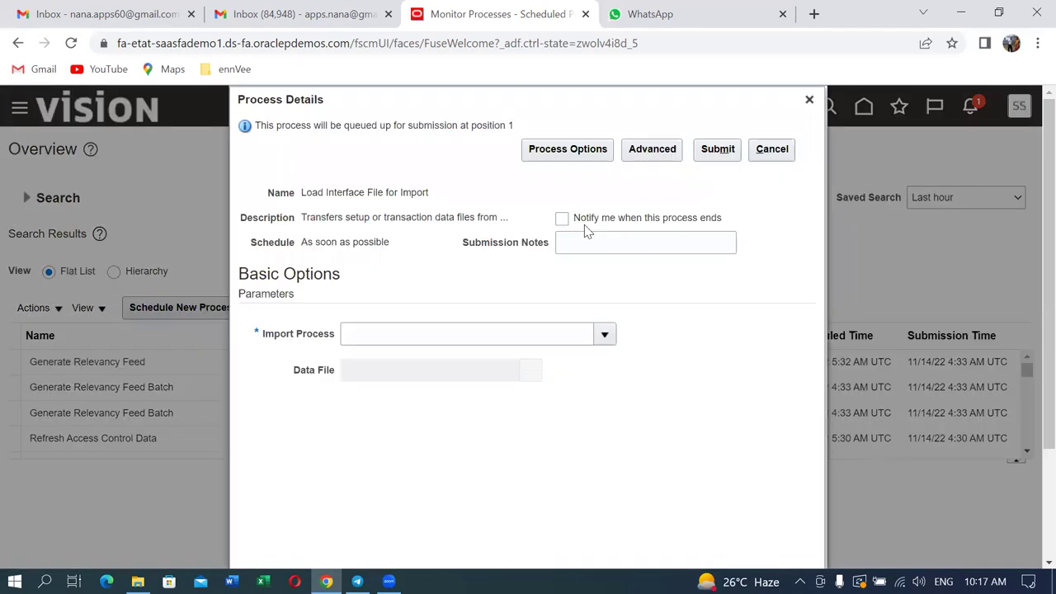
Search the import processes for "Item Import" and select it as the Import Process parameter.
left_click(607, 336)
scroll(448, 457, "down", 5)
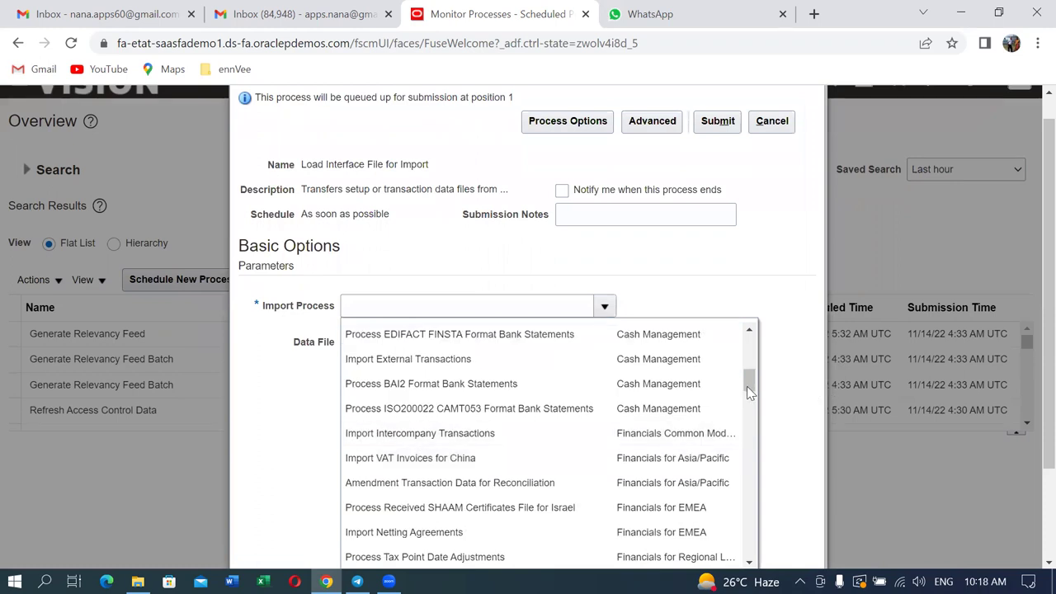
scroll(1031, 341, "down", 2)
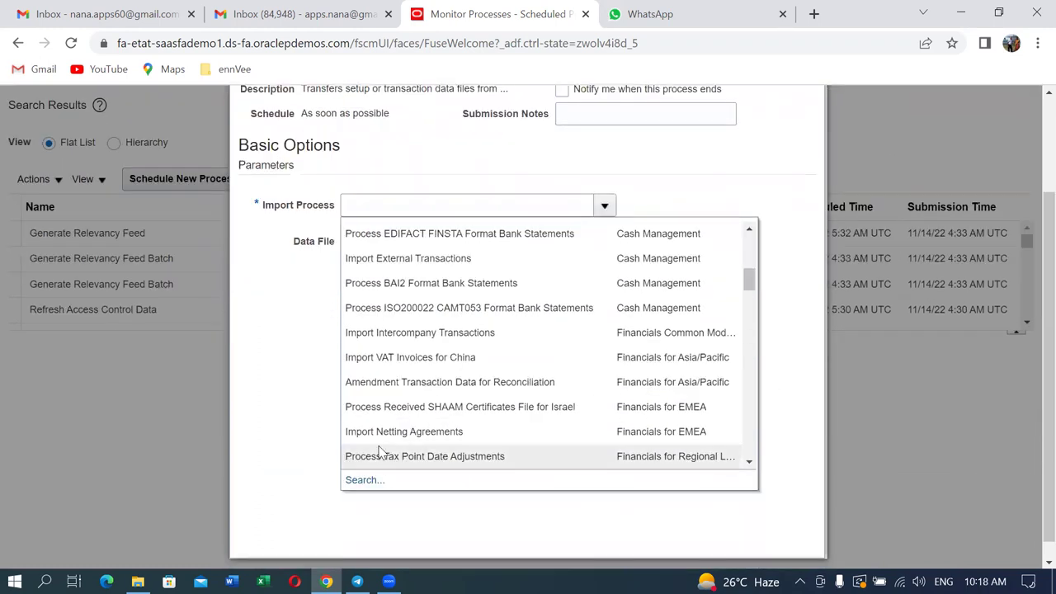
left_click(365, 480)
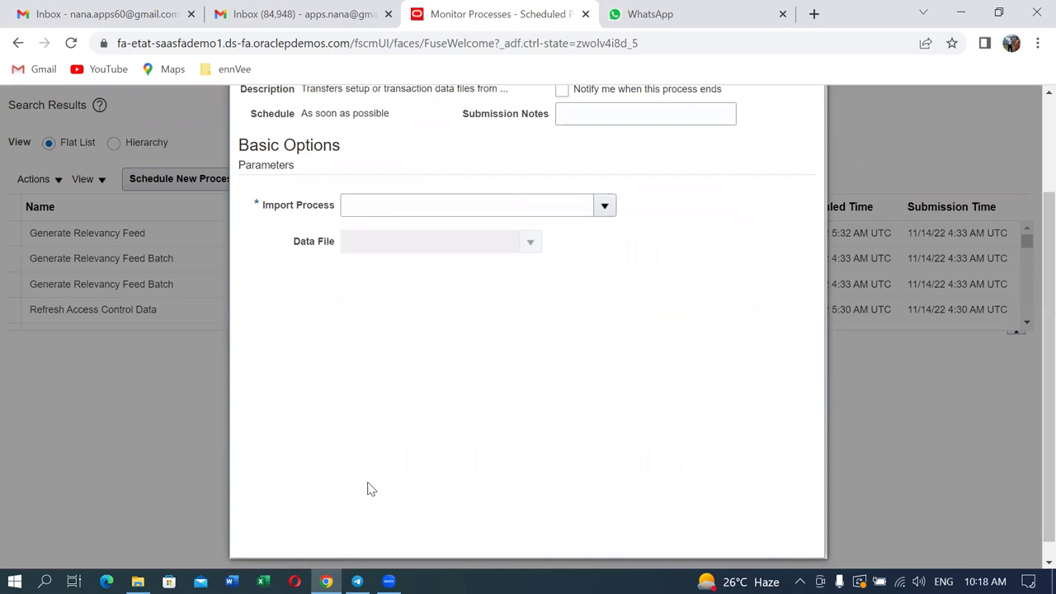
left_click(509, 311)
type("Item import")
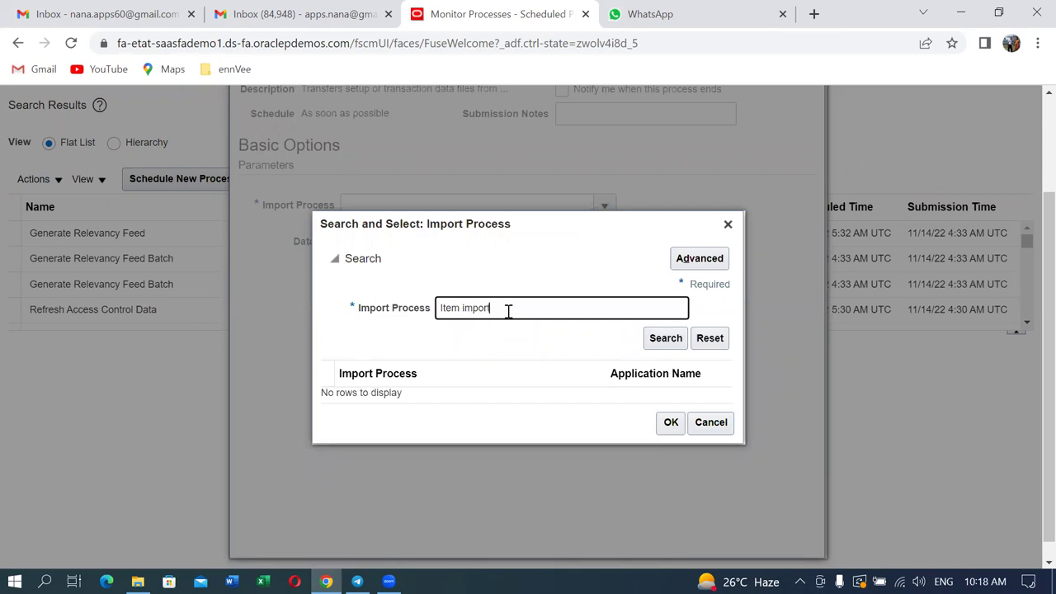
left_click(674, 346)
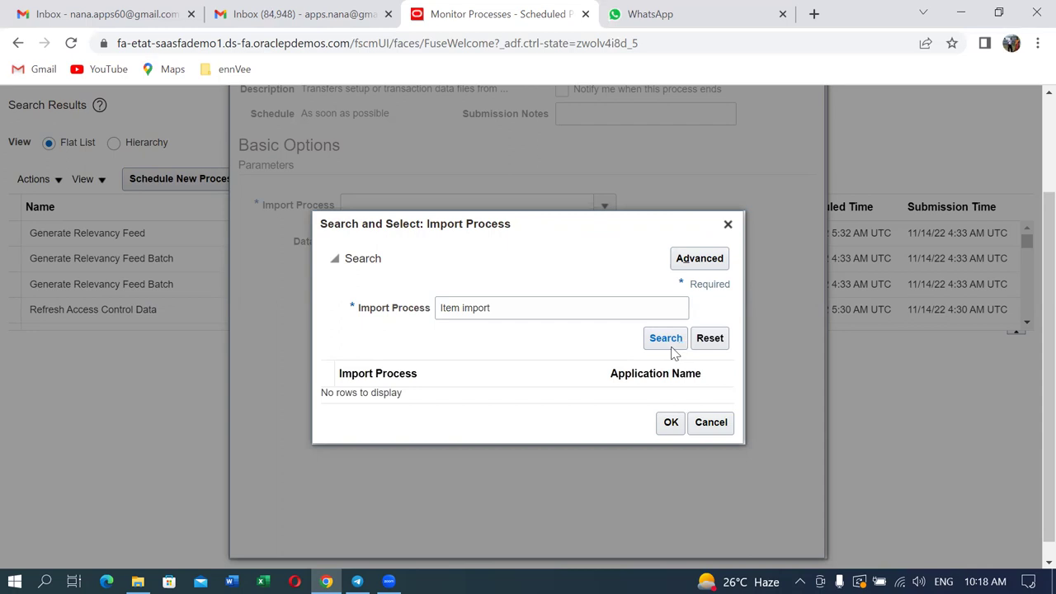
left_click_drag(472, 308, 479, 308)
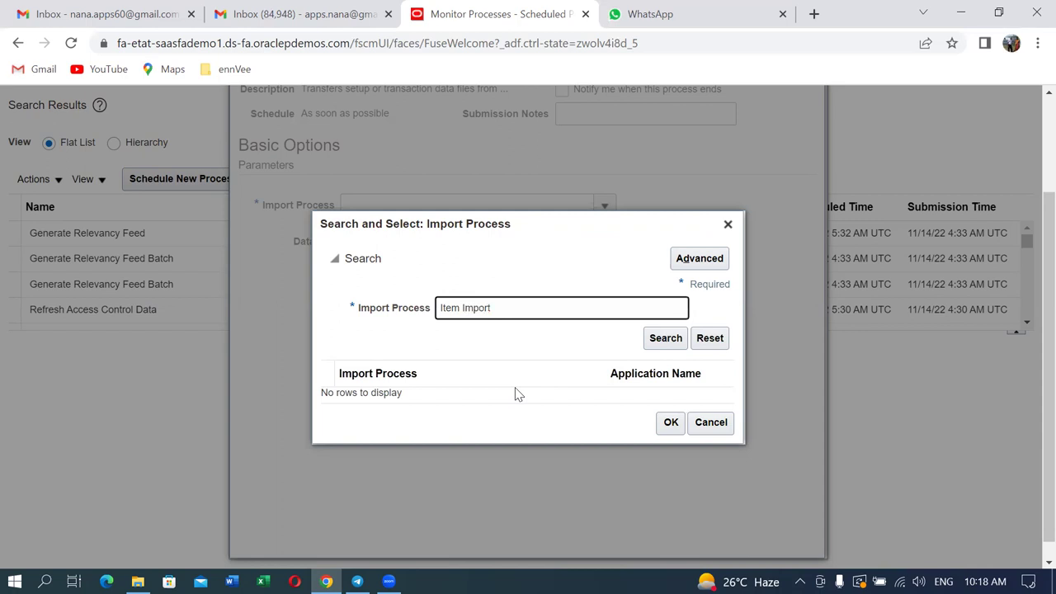
left_click(665, 339)
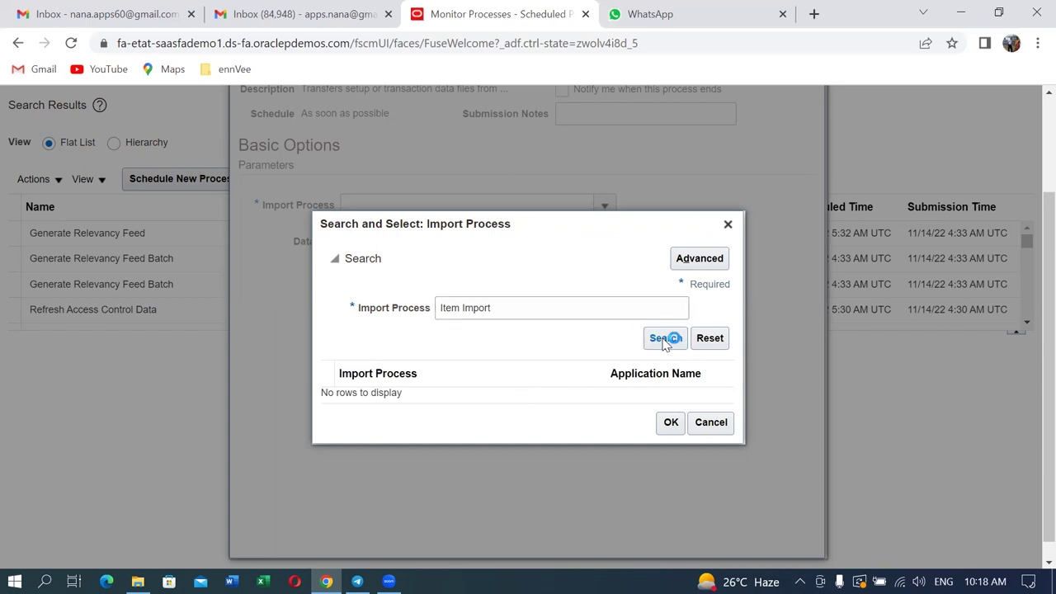
left_click(482, 394)
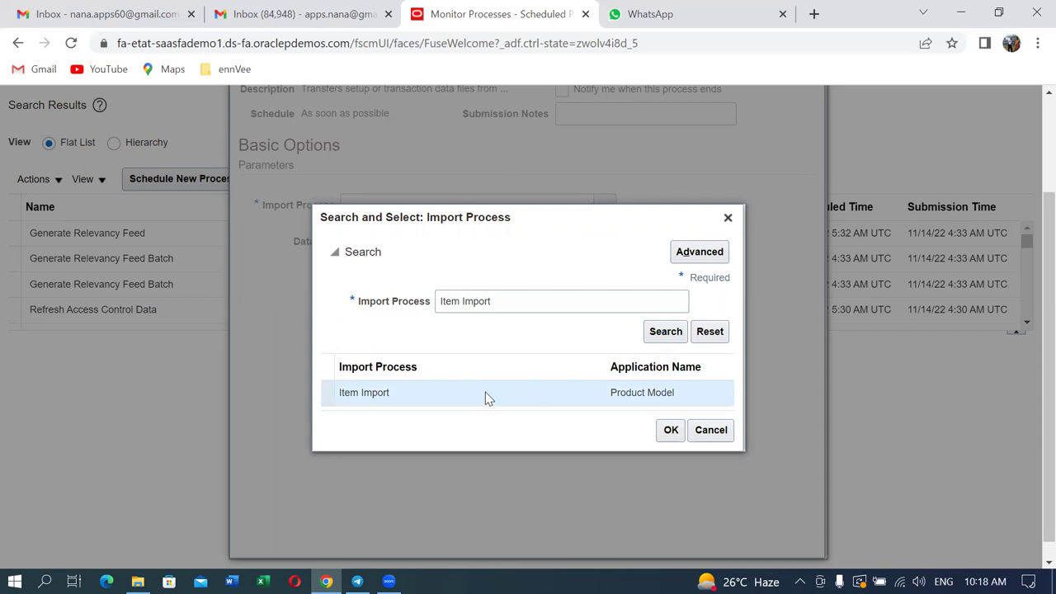
left_click(672, 430)
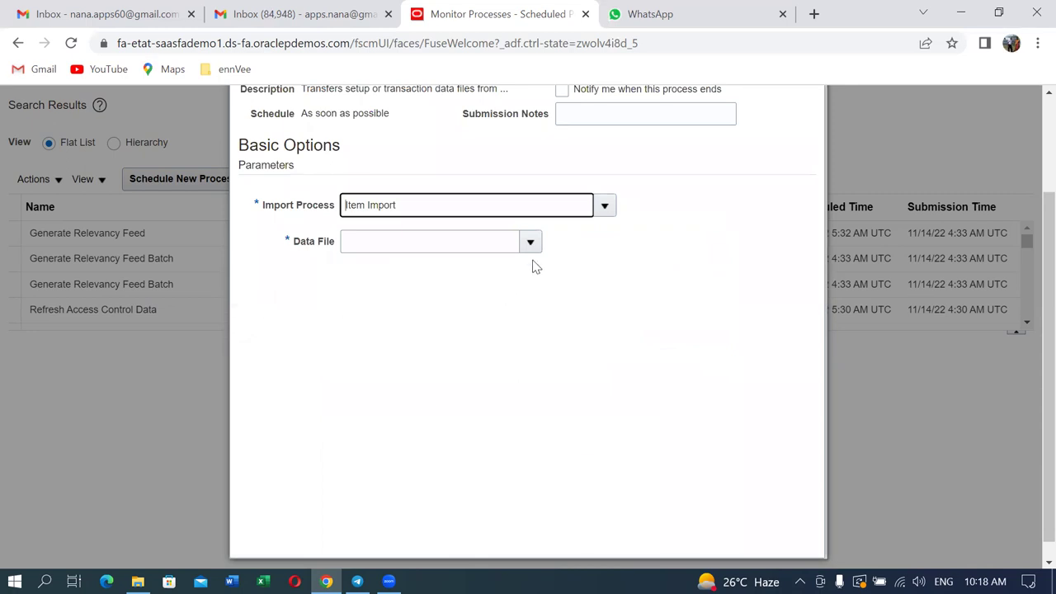
Choose a01_item_Import_1.zip as the Data File, submit the process, and dismiss the confirmation.
left_click(533, 245)
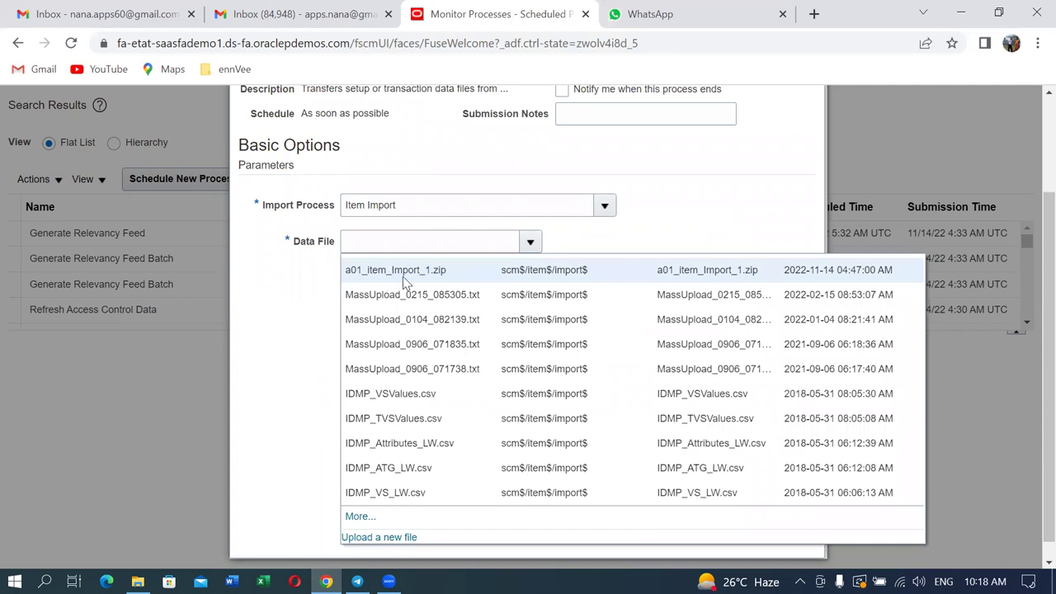
left_click(465, 270)
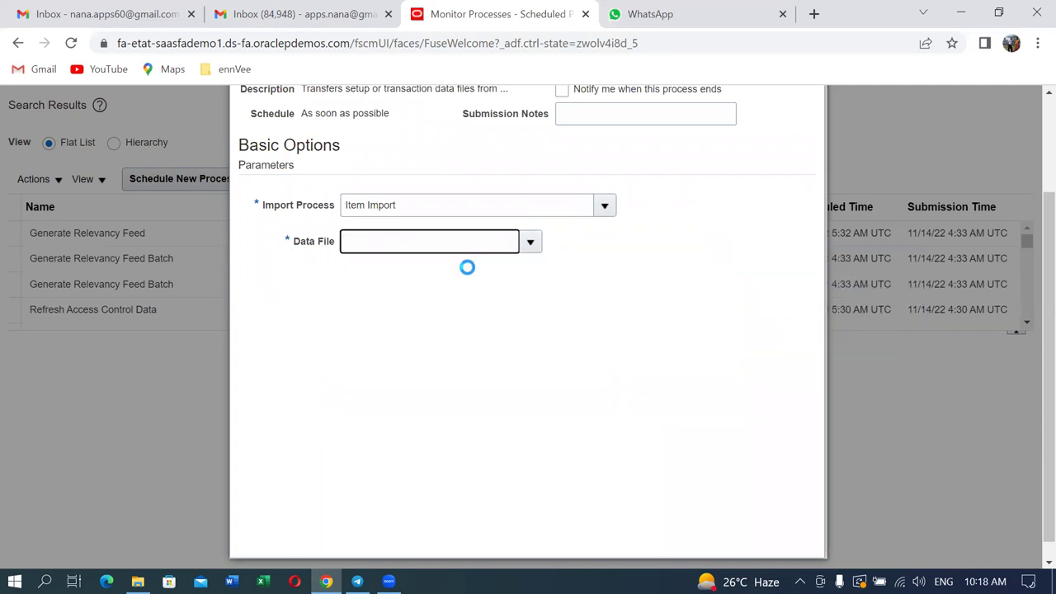
scroll(652, 392, "up", 3)
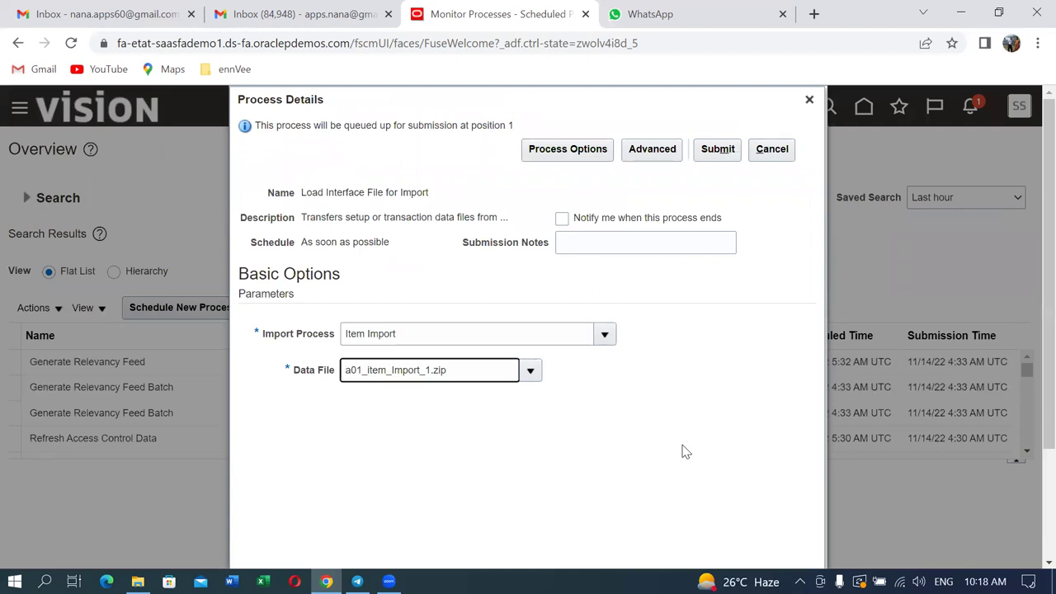
left_click_drag(419, 337, 302, 341)
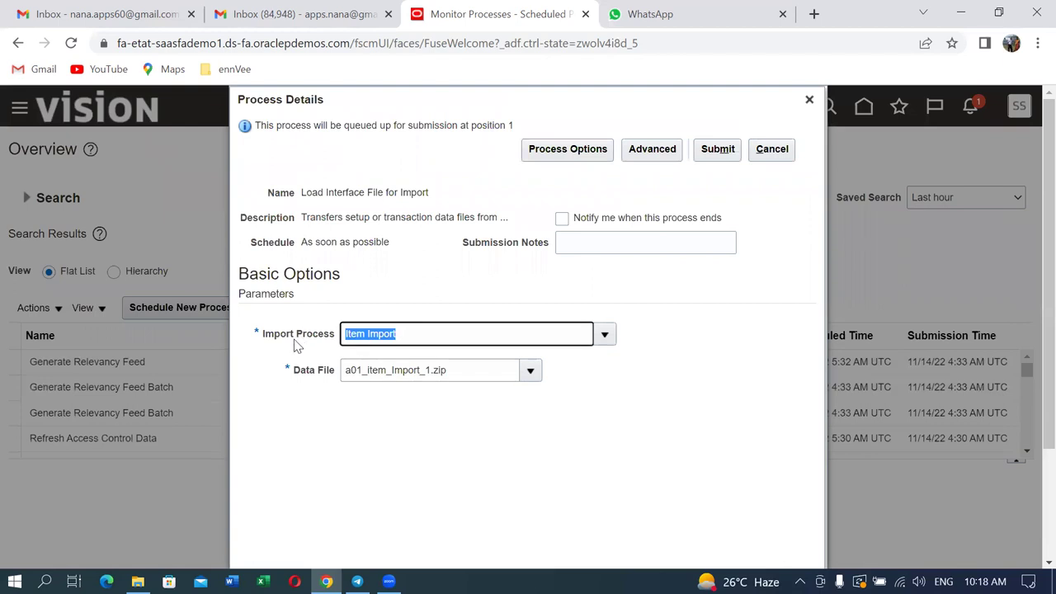
left_click(724, 150)
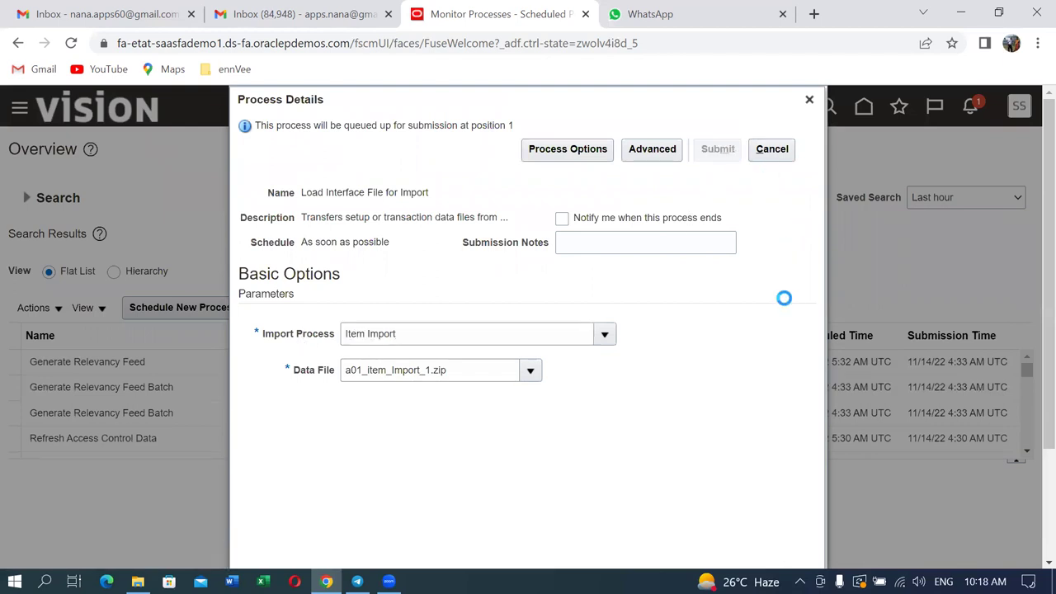
left_click(710, 266)
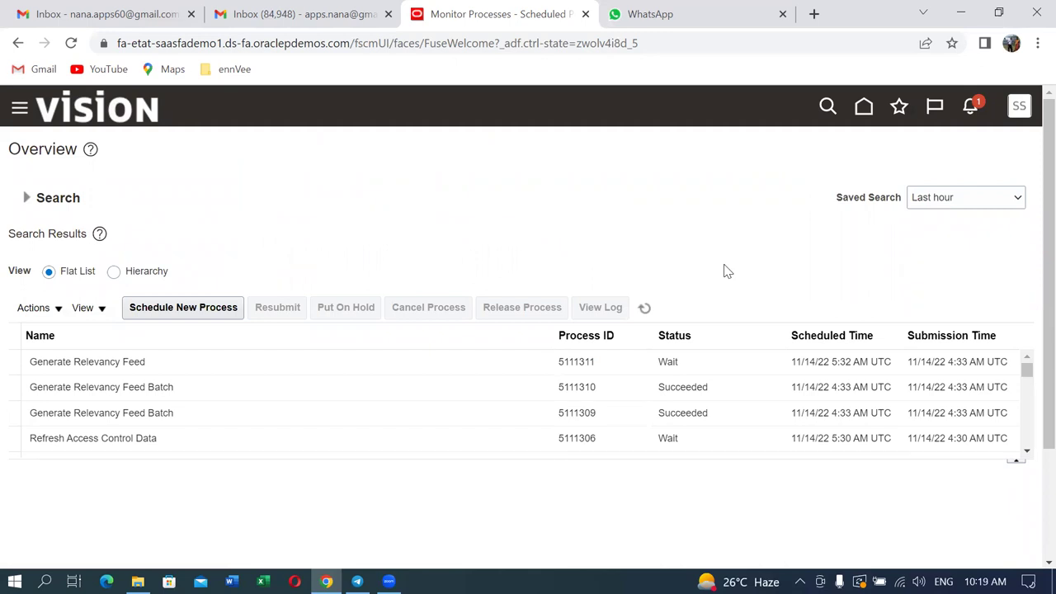
Refresh the scheduled processes list repeatedly to check the status of the load and its child processes.
left_click(644, 307)
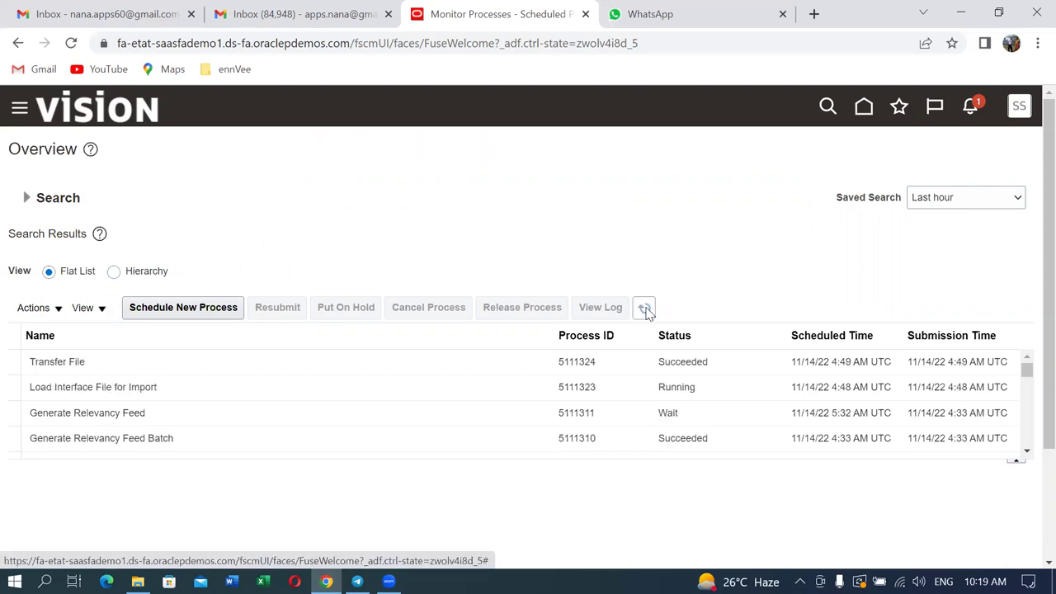
left_click(646, 311)
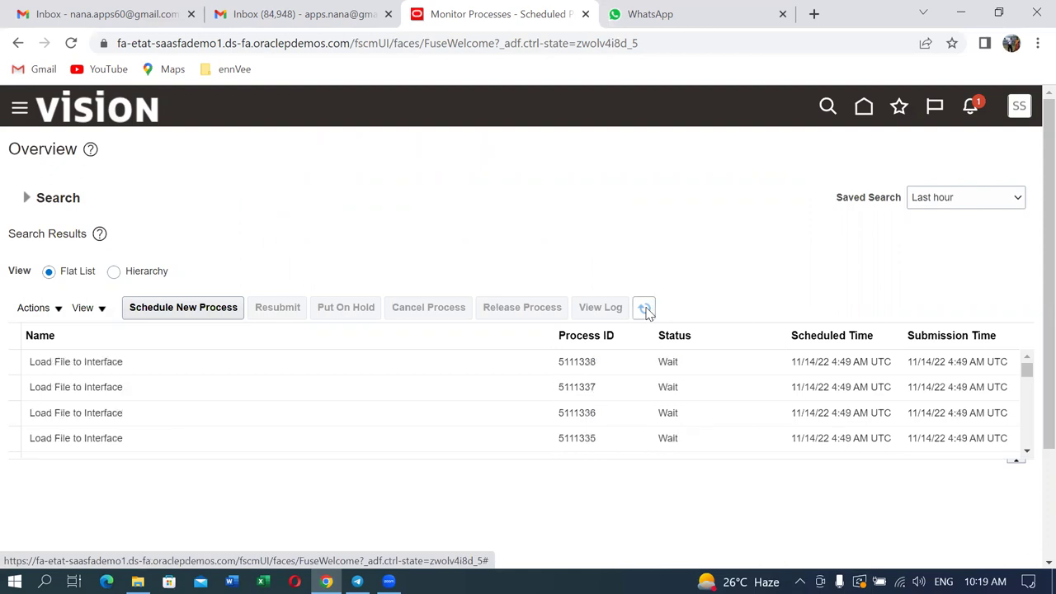
left_click(645, 309)
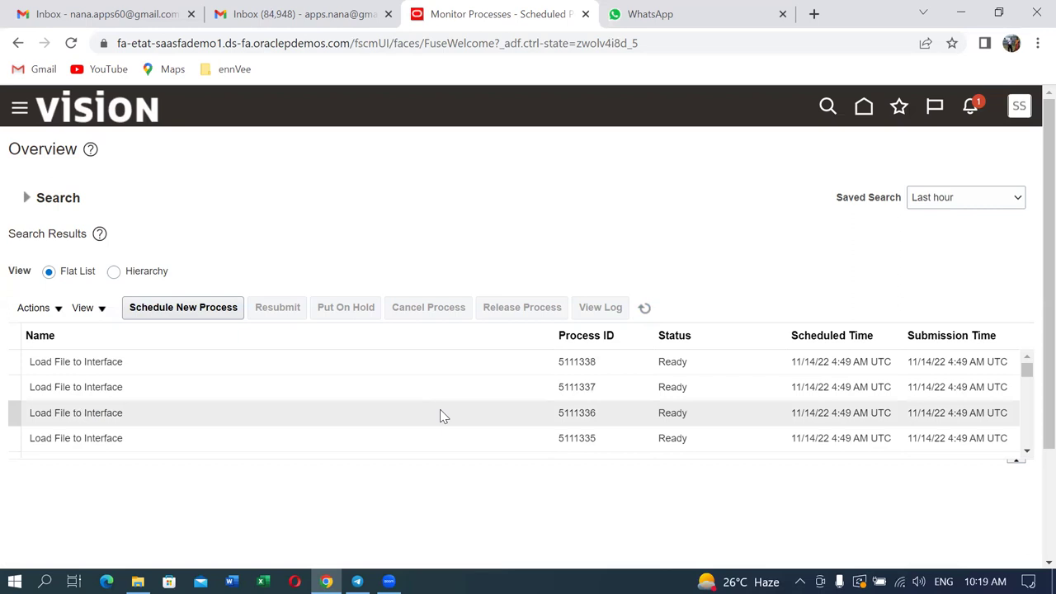
Keep refreshing the scheduled processes list and check the status of Load Interface File for Import and its file loads.
left_click(648, 309)
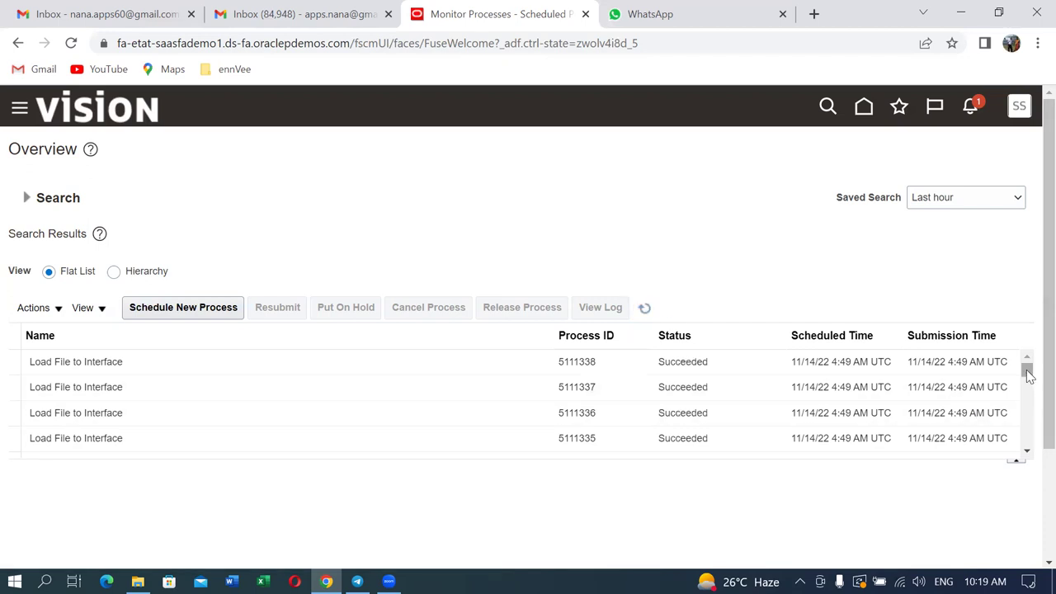
left_click_drag(1028, 376, 1032, 396)
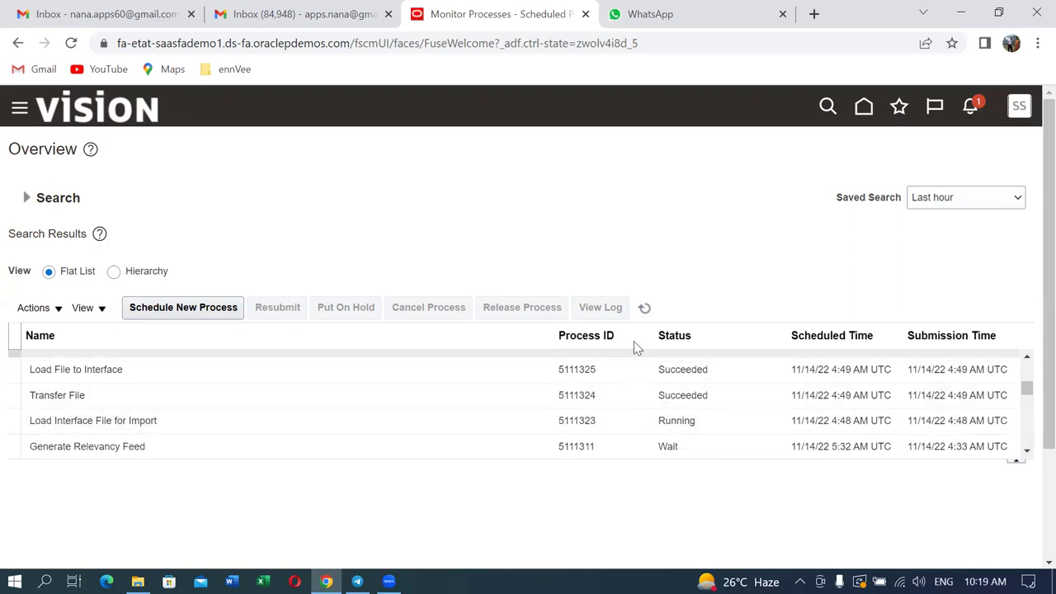
left_click(646, 307)
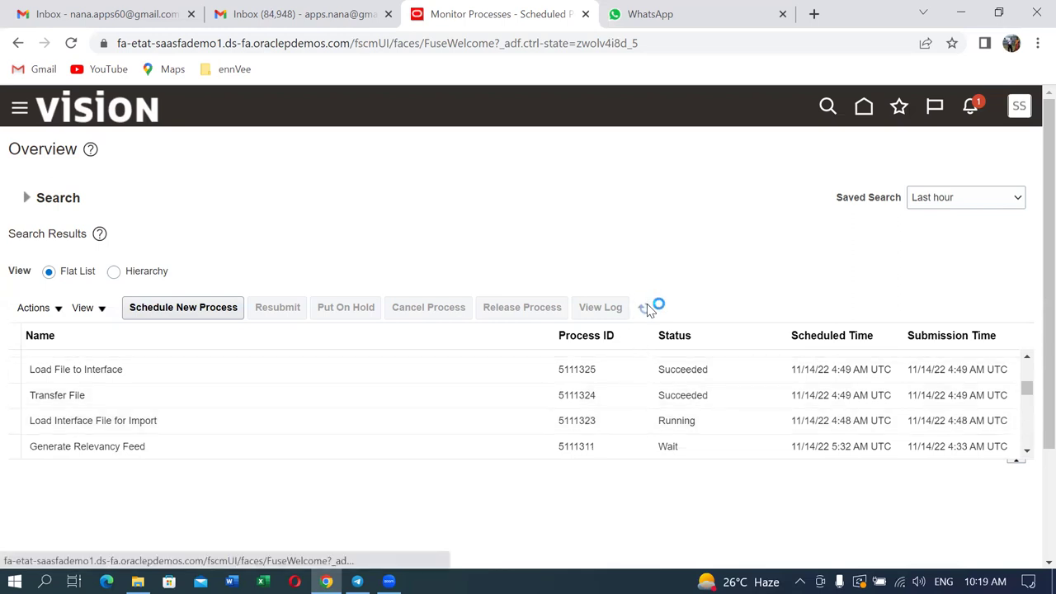
left_click(645, 307)
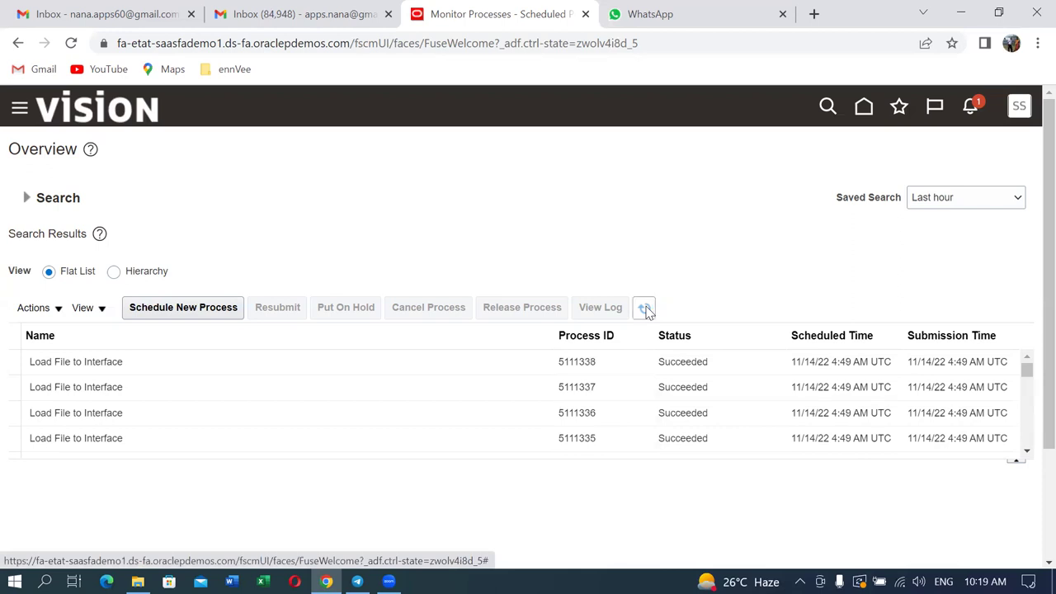
left_click(646, 308)
left_click(646, 308)
left_click(645, 308)
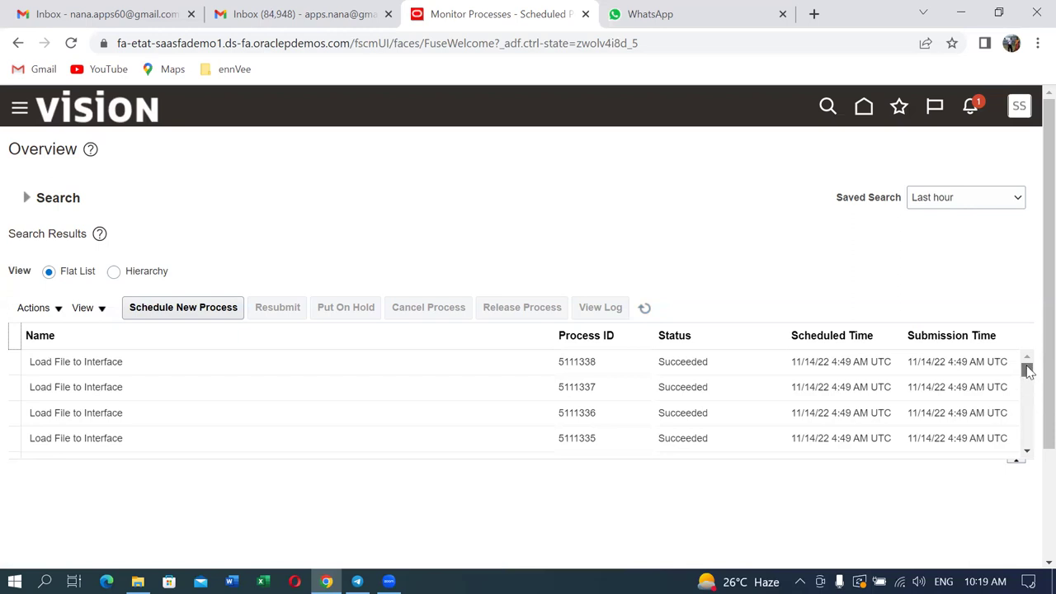
left_click_drag(1027, 371, 1030, 392)
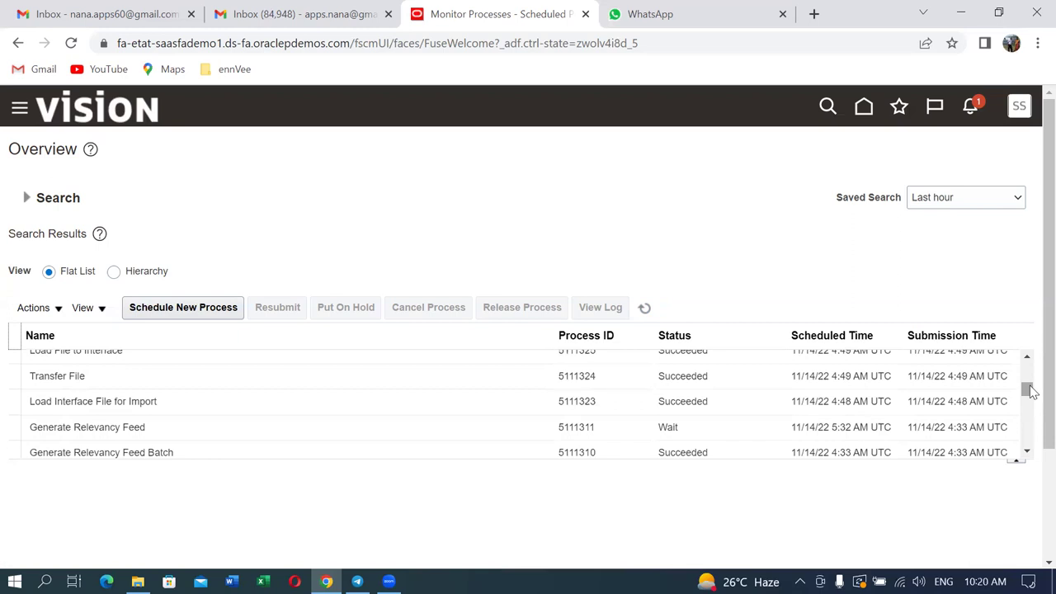
left_click(647, 311)
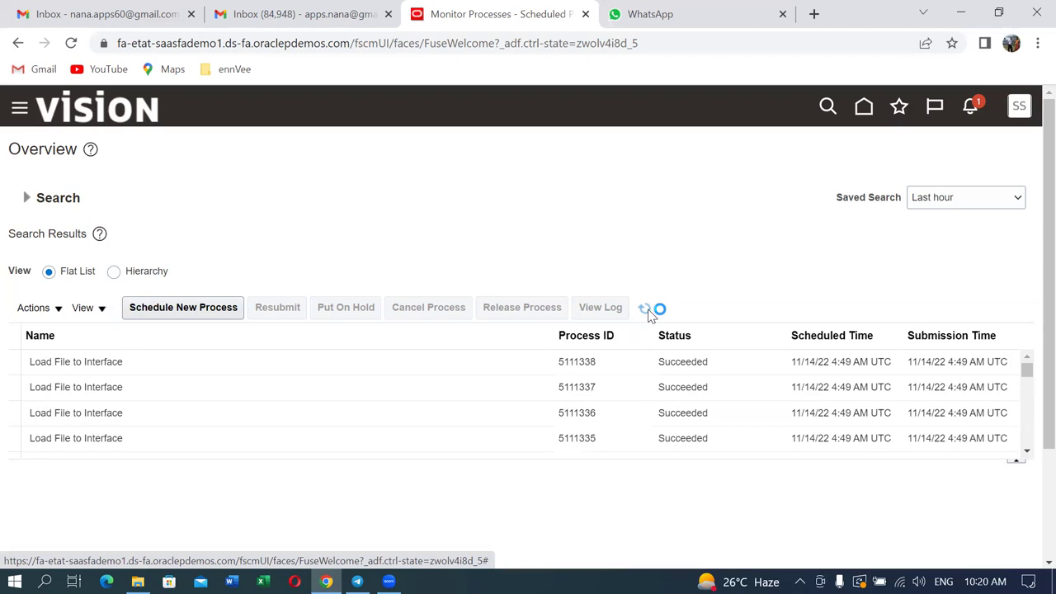
left_click(648, 309)
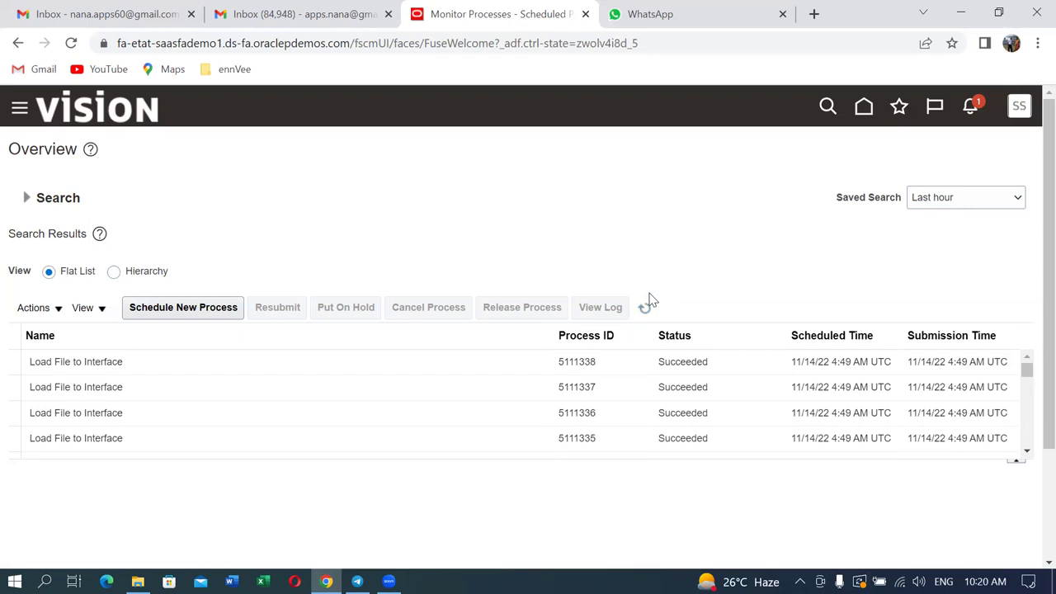
Schedule a new process of type Job using Item Import and open its process details.
left_click(186, 310)
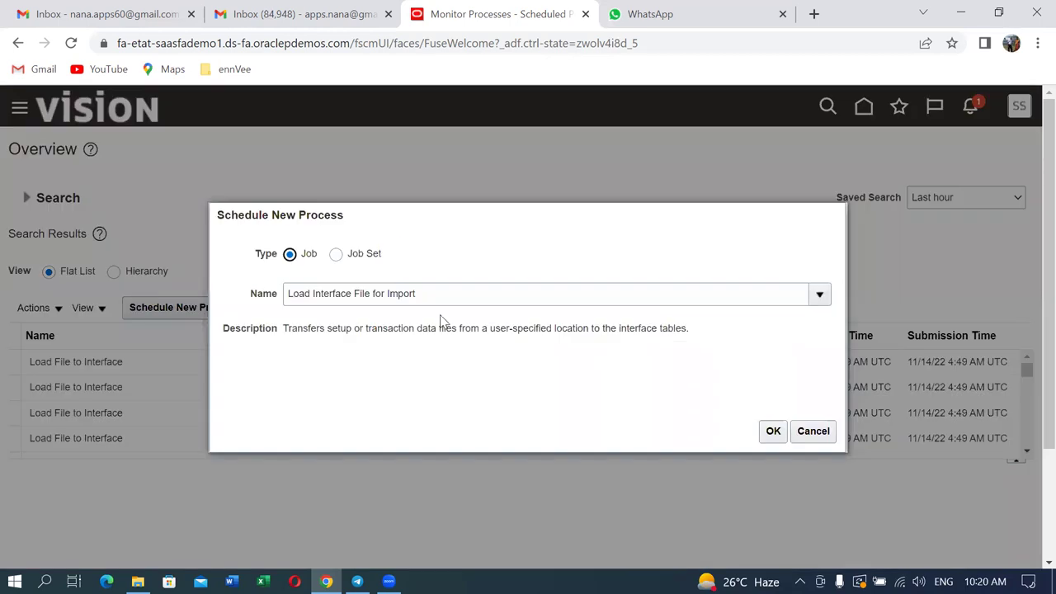
left_click(460, 294)
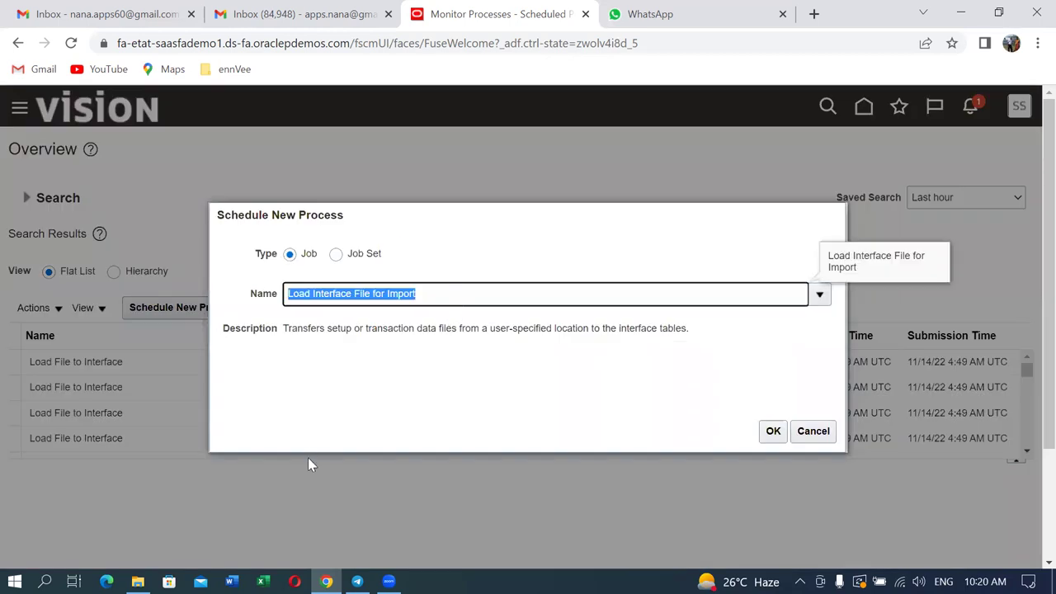
type("Item i")
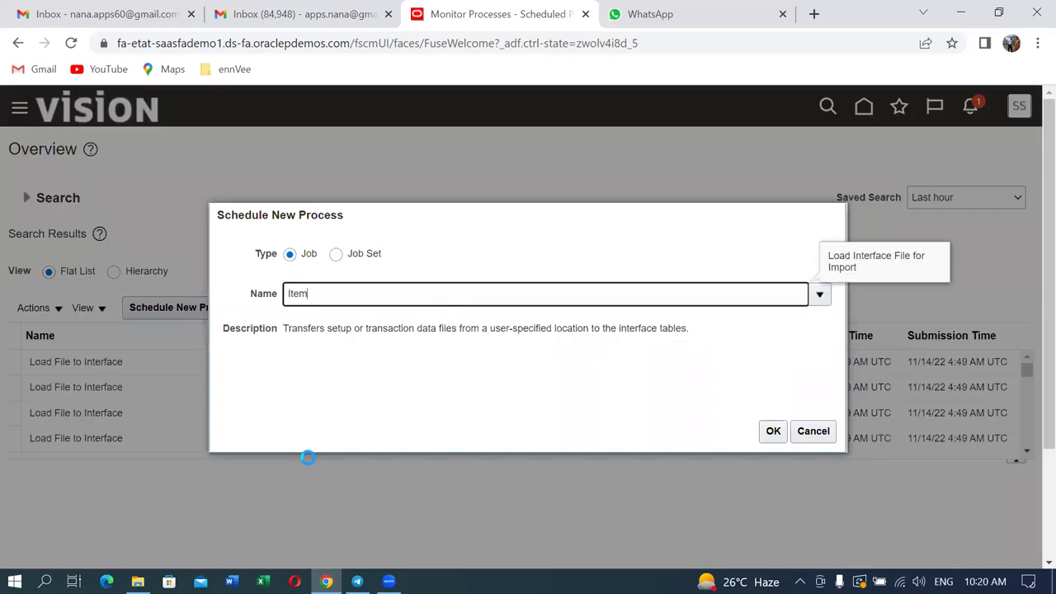
type("mport")
key("Tab")
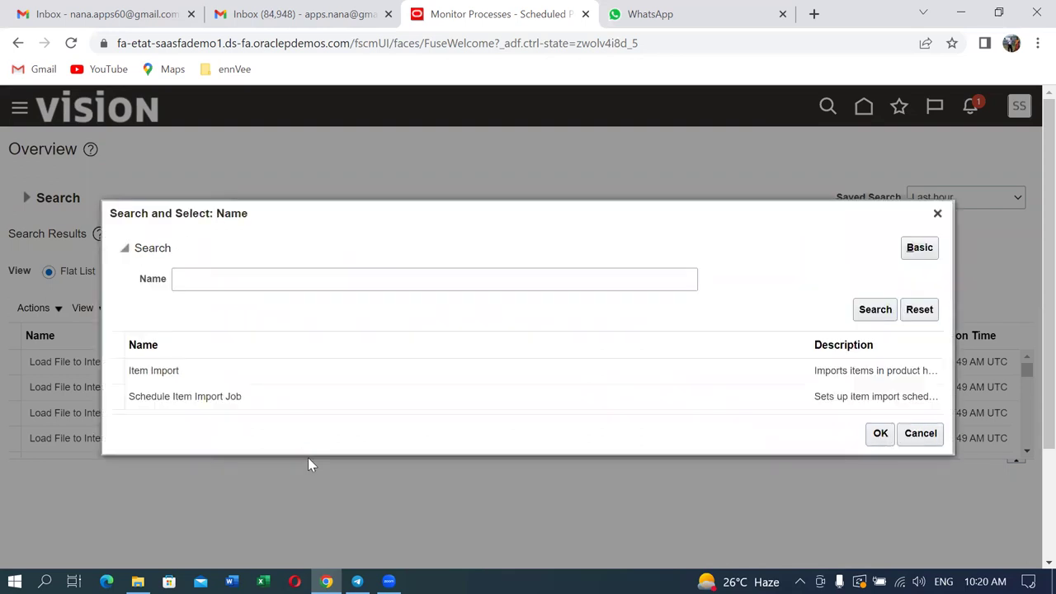
left_click(331, 382)
left_click(880, 434)
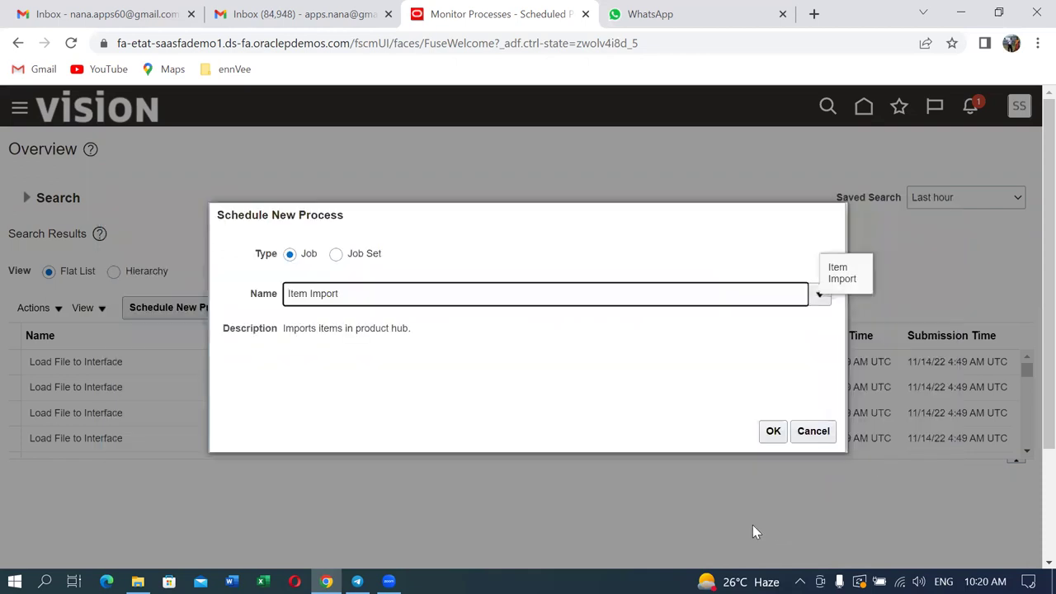
left_click(772, 432)
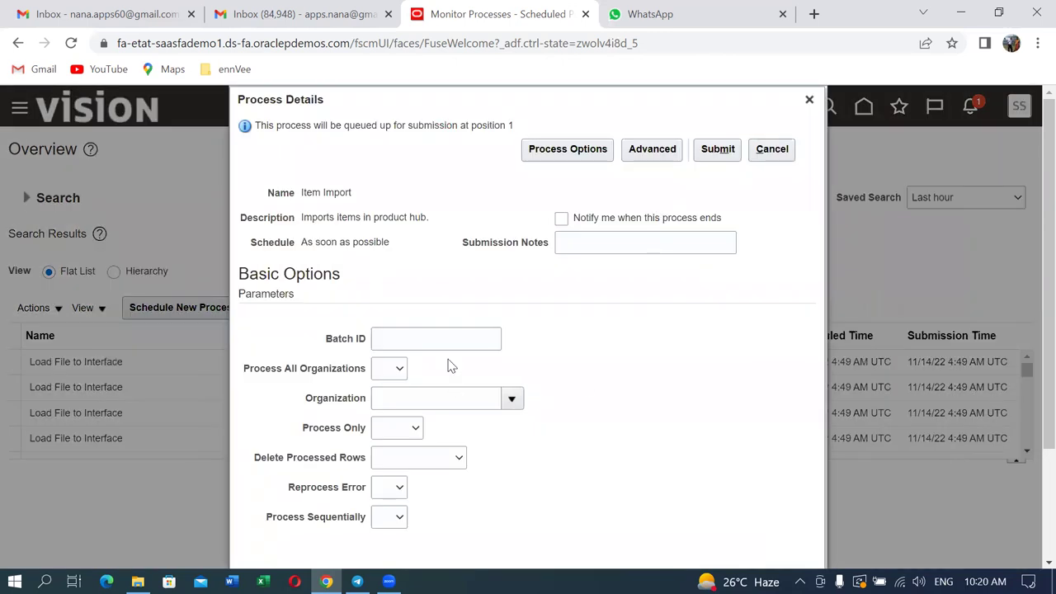
Set the Batch ID parameter to 3001, submit the Item Import process, and dismiss the confirmation.
left_click(437, 337)
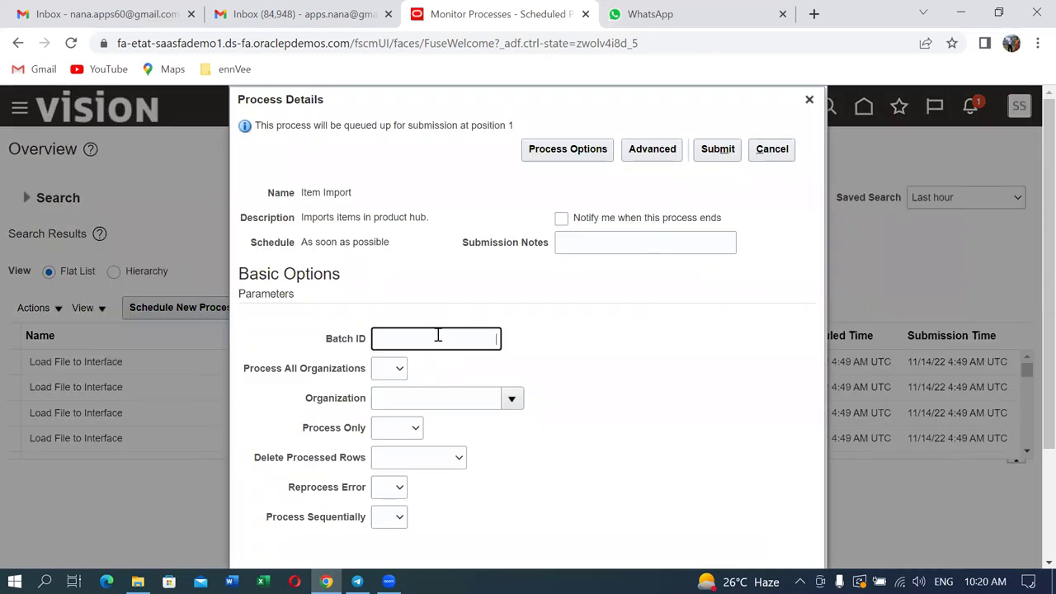
type("3001")
key("Tab")
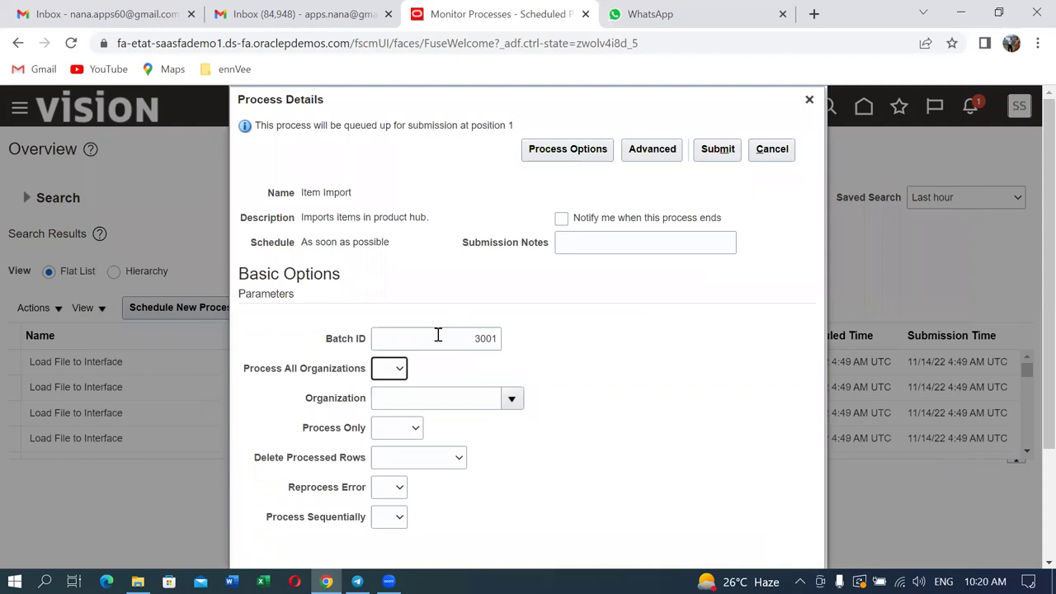
left_click(717, 153)
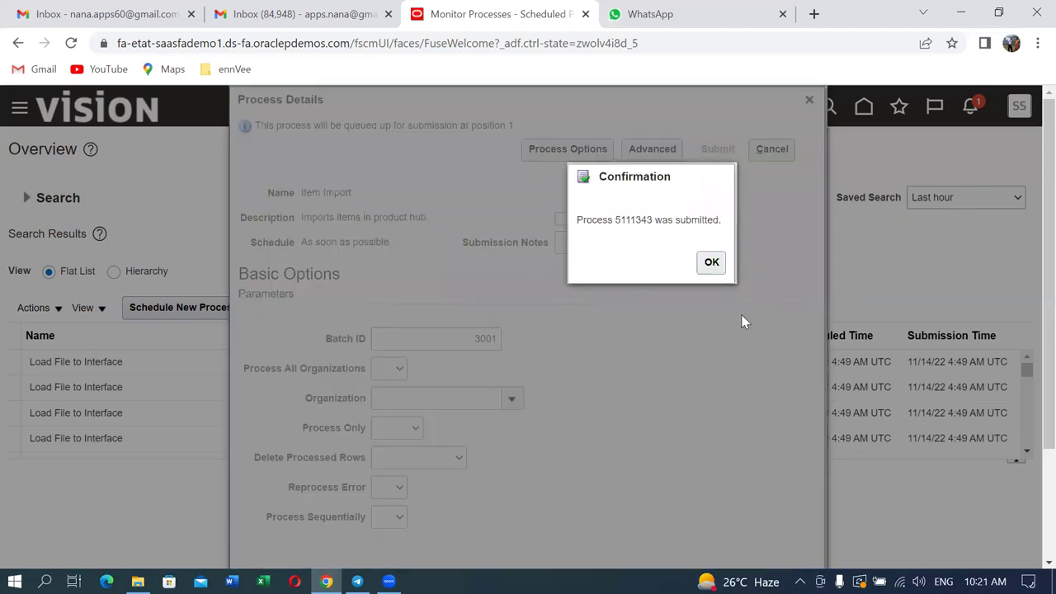
left_click(711, 262)
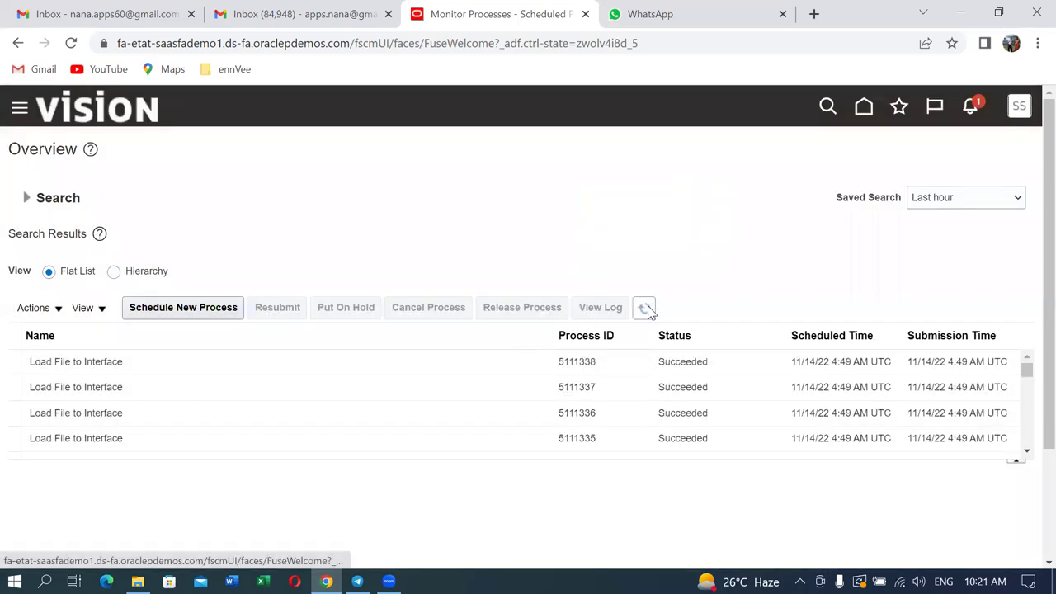
Refresh the scheduled processes list to check the status of Item Import and its preprocessing job.
left_click(644, 307)
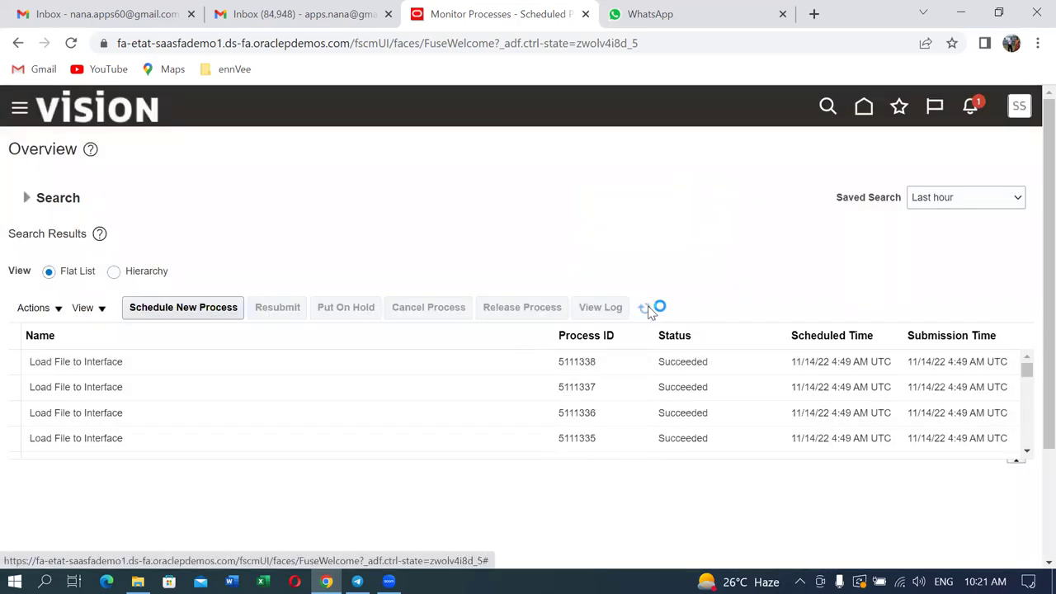
left_click(644, 308)
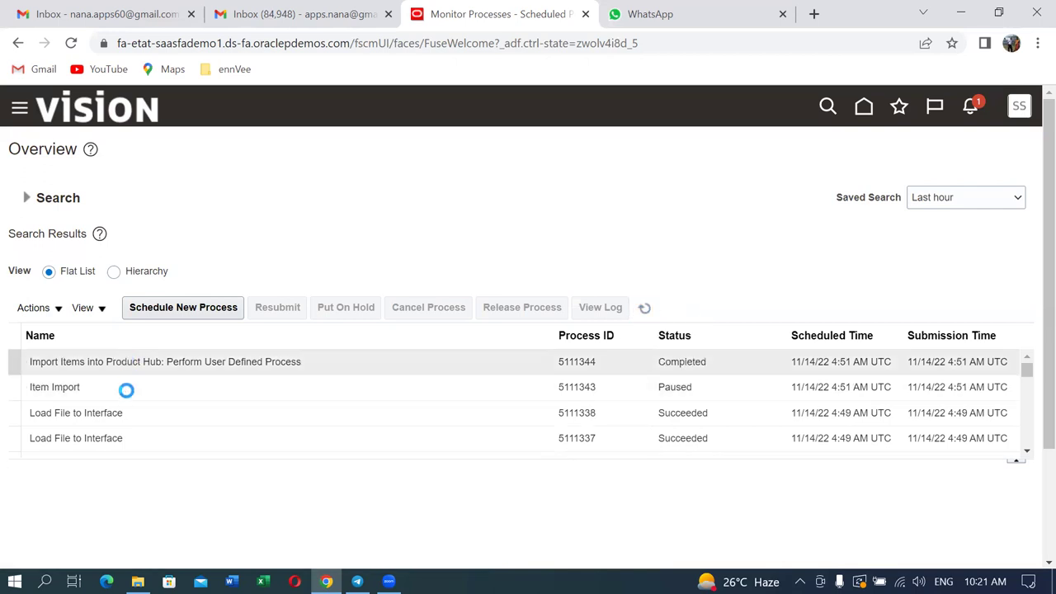
left_click(644, 308)
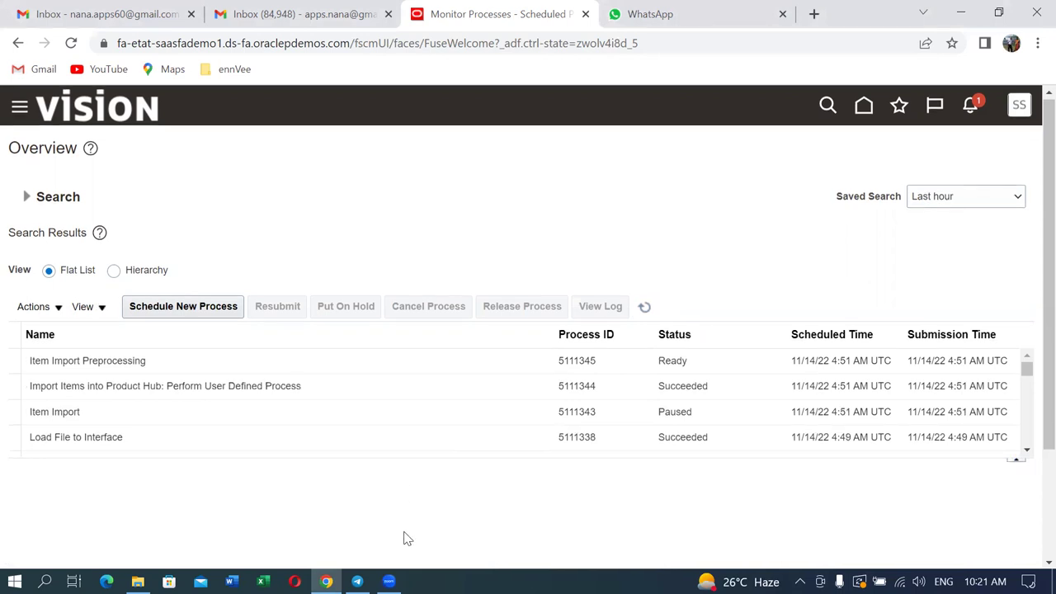
scroll(558, 397, "down", 2)
left_click(645, 159)
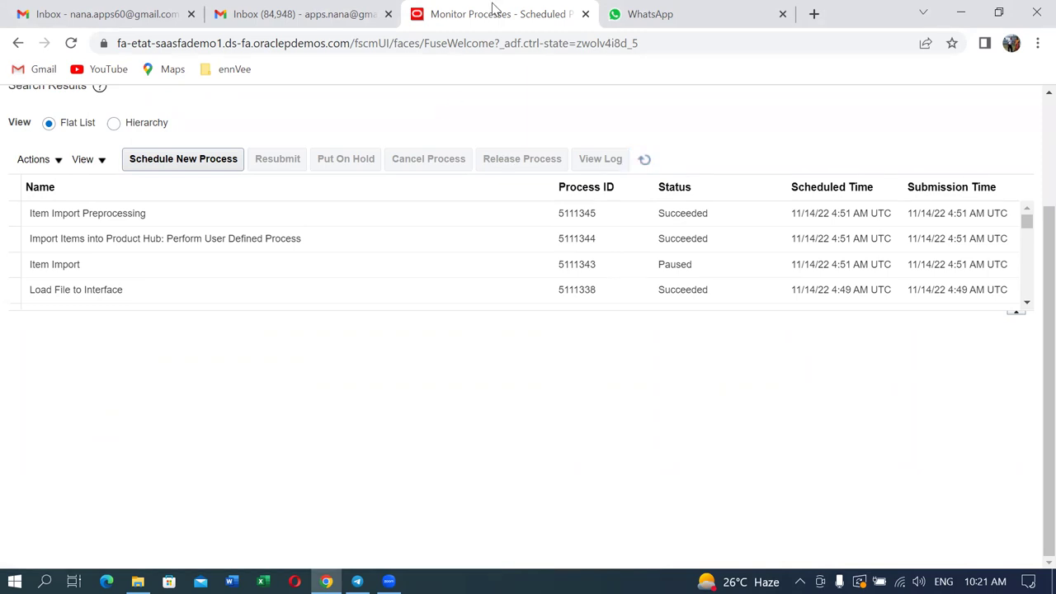
Duplicate the Monitor Processes browser tab and load the Oracle Fusion home page there by shortening the web address.
right_click(493, 10)
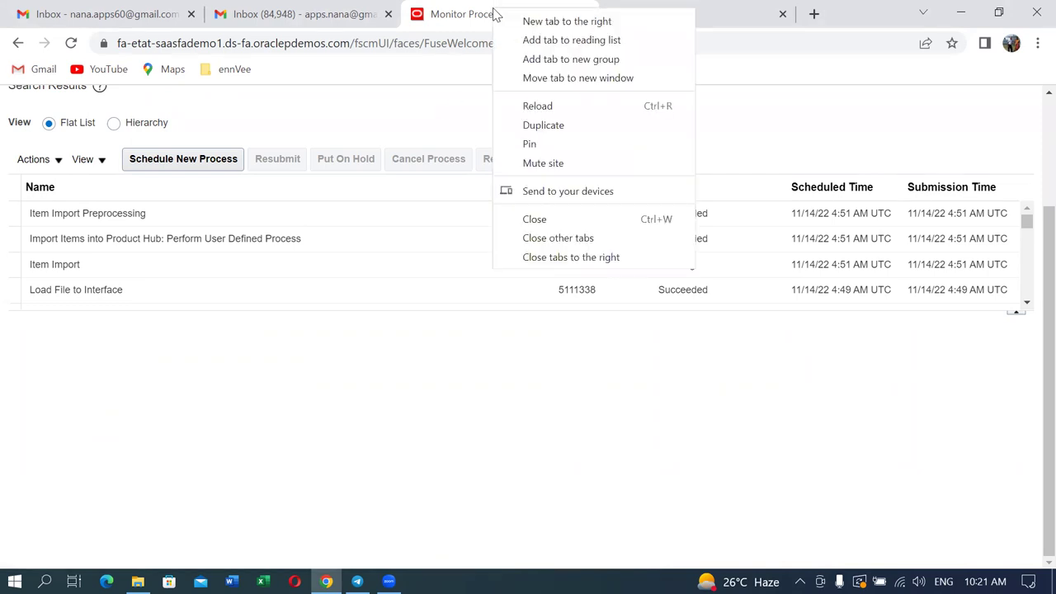
left_click(525, 124)
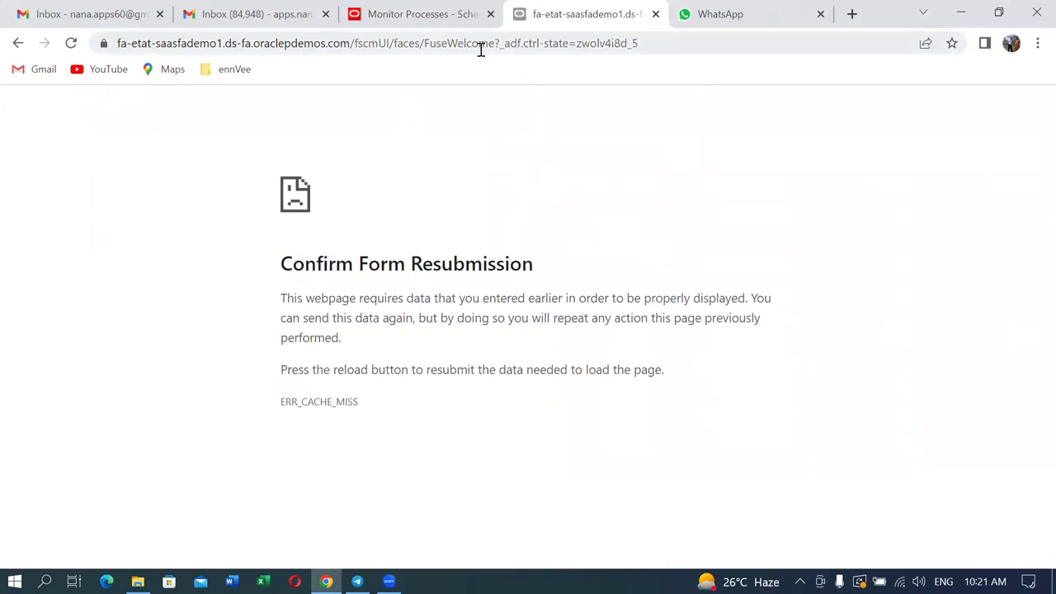
left_click(330, 42)
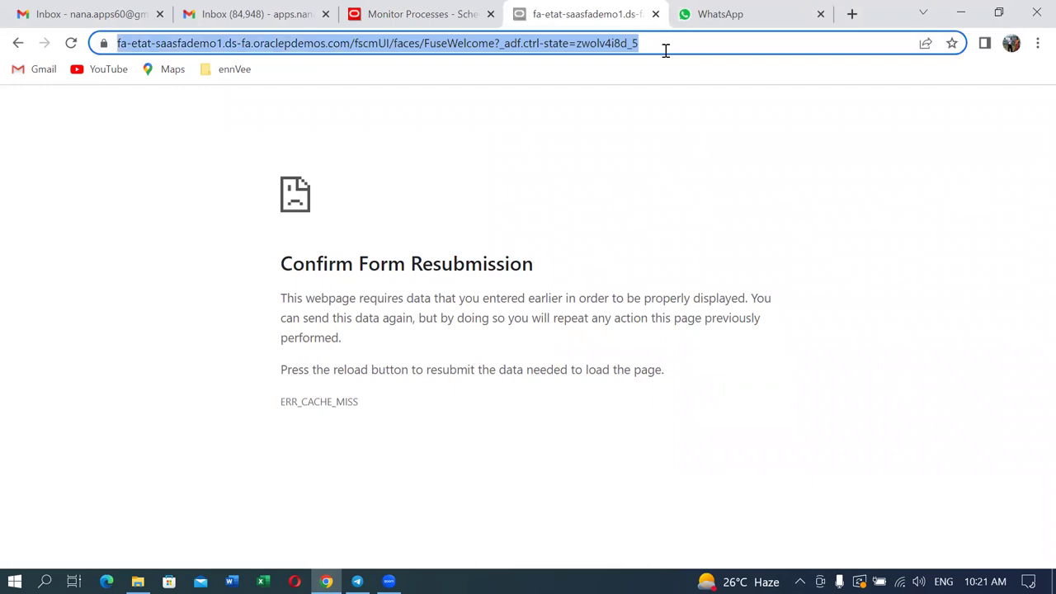
left_click(698, 47)
key("BackSpace")
key("BackSpace")
key("BackSpace")
key("BackSpace")
key("BackSpace")
key("BackSpace")
key("BackSpace")
key("BackSpace")
key("BackSpace")
key("BackSpace")
key("BackSpace")
key("BackSpace")
key("BackSpace")
key("BackSpace")
key("BackSpace")
key("BackSpace")
key("BackSpace")
key("BackSpace")
key("BackSpace")
key("BackSpace")
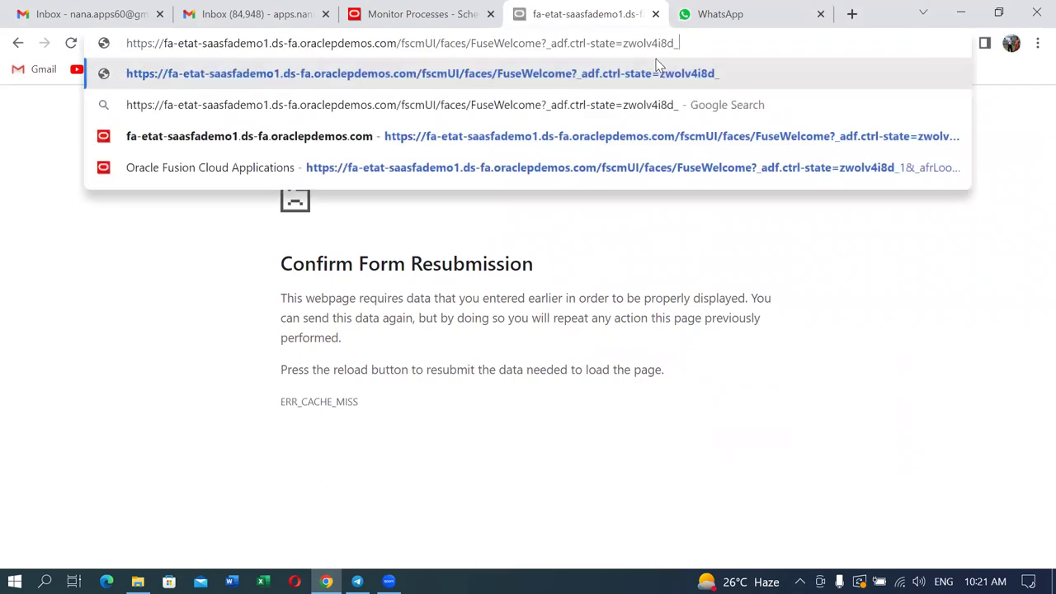
key("BackSpace")
key("BackSpace")
key("BackSpace")
key("BackSpace")
key("BackSpace")
key("BackSpace")
key("BackSpace")
key("BackSpace")
key("BackSpace")
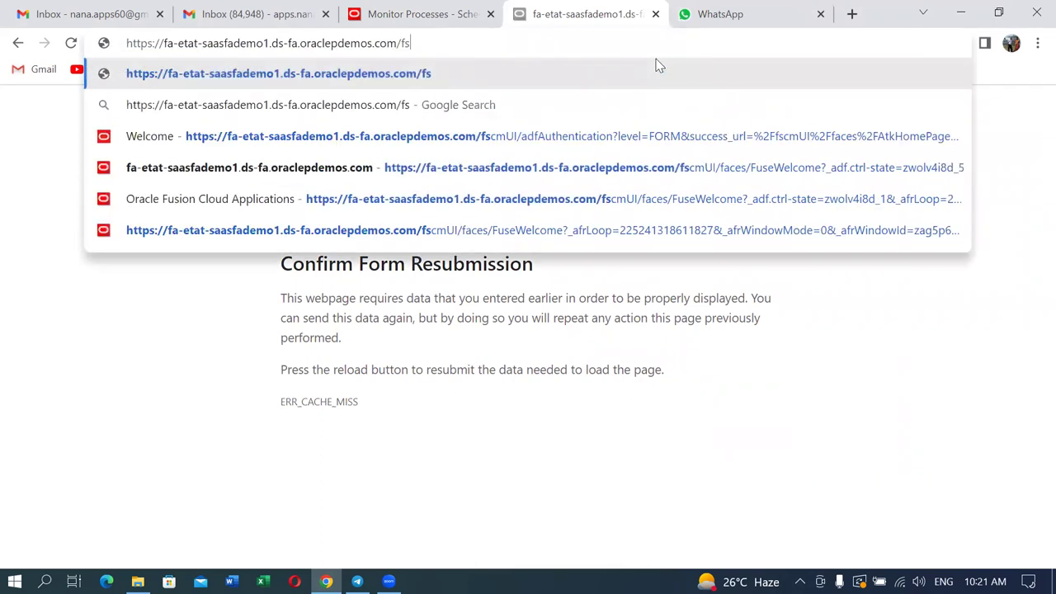
key("Return")
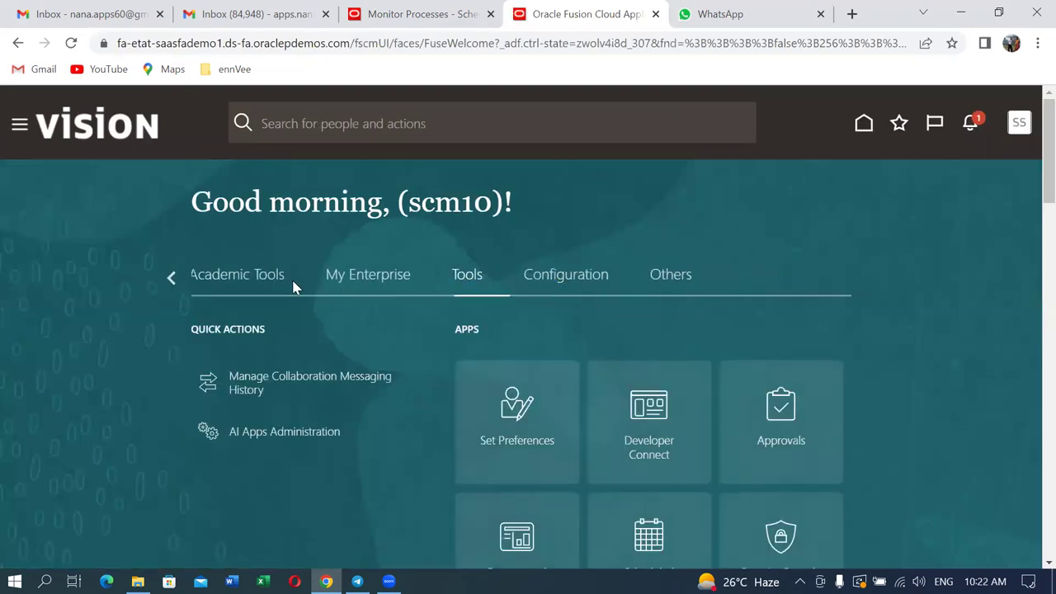
Open the Product Information Management work area under Product Management and display its task list.
left_click(172, 278)
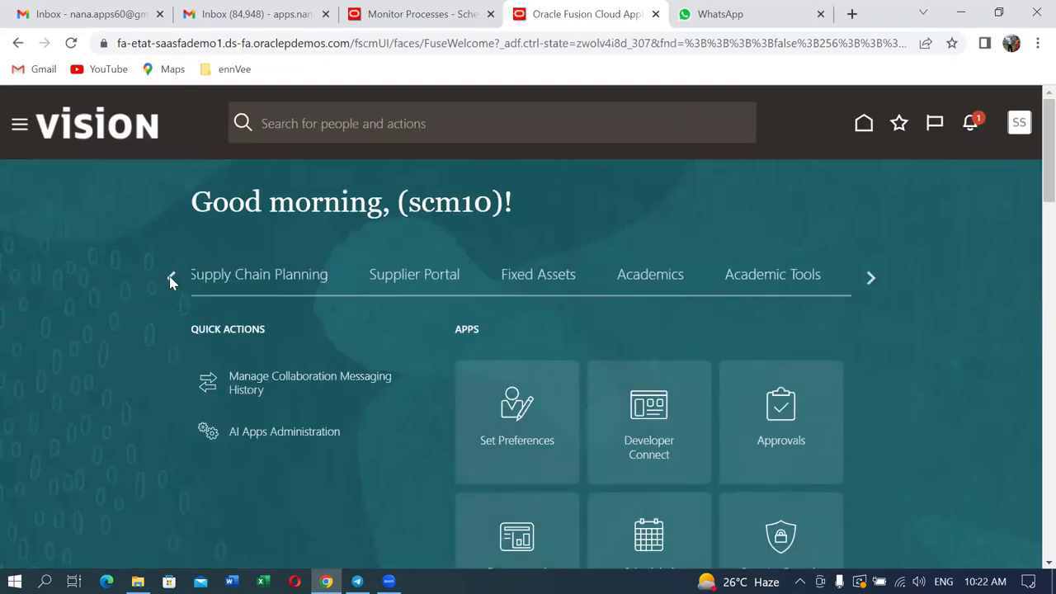
left_click(171, 279)
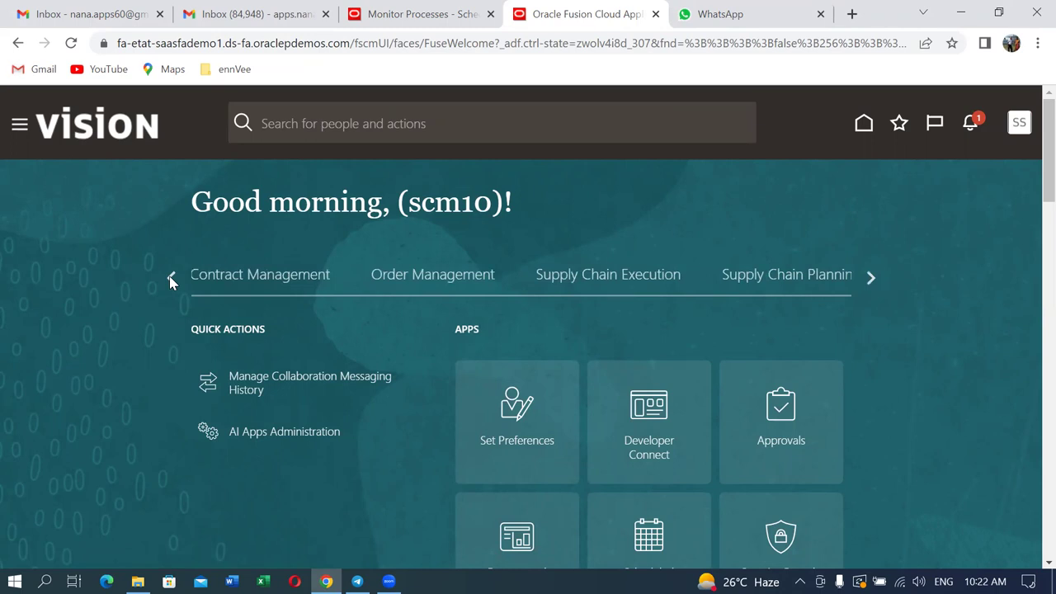
left_click(171, 279)
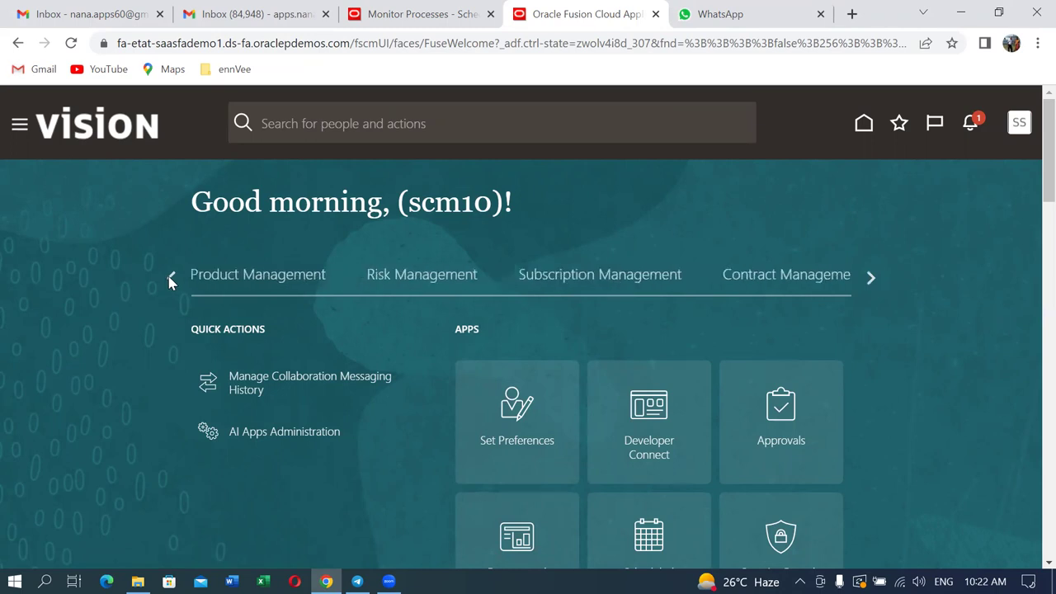
left_click(171, 279)
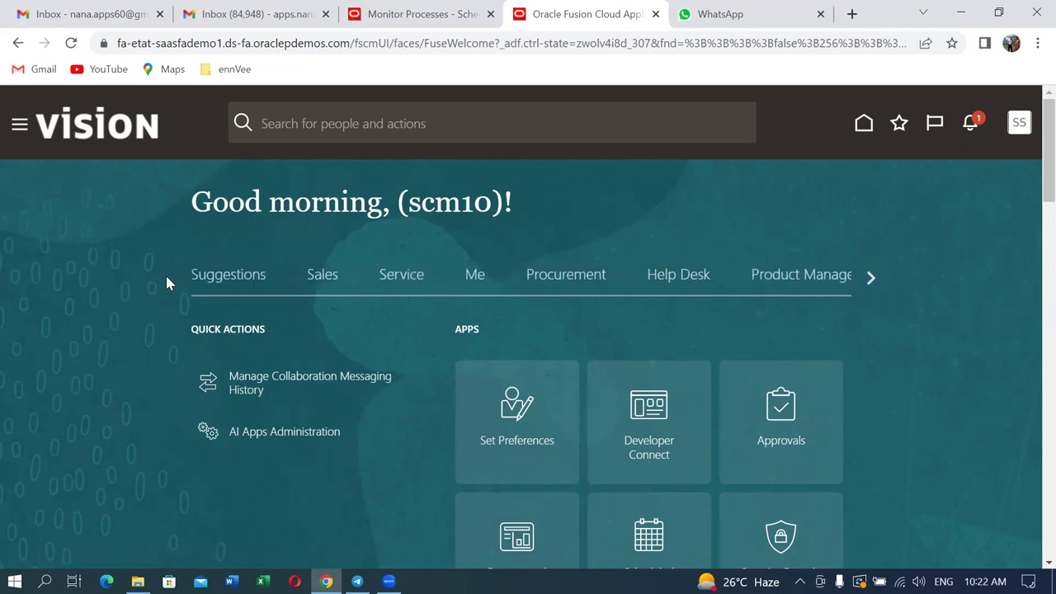
left_click(788, 278)
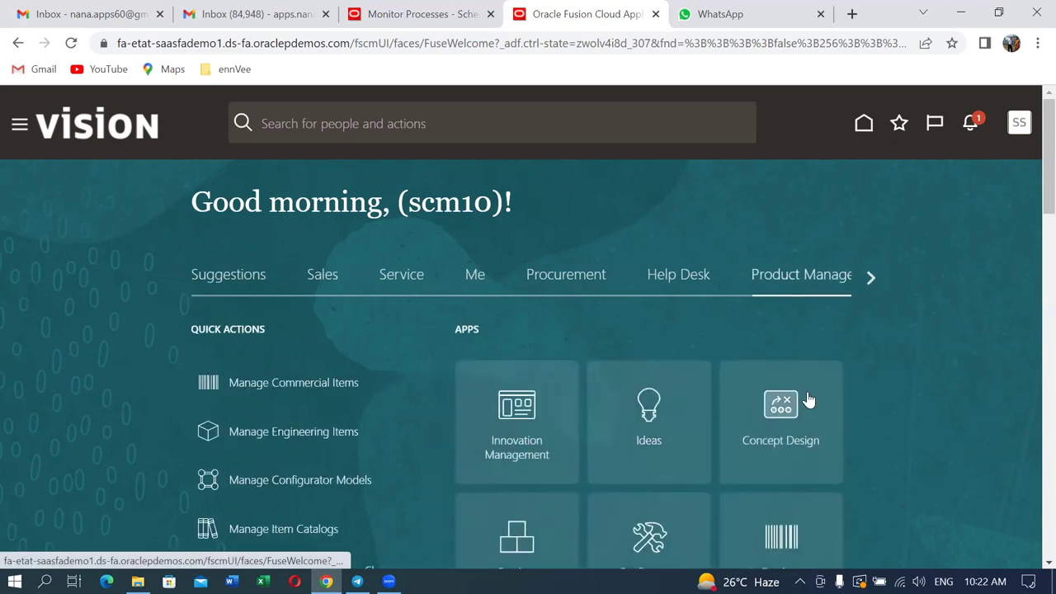
scroll(805, 429, "down", 2)
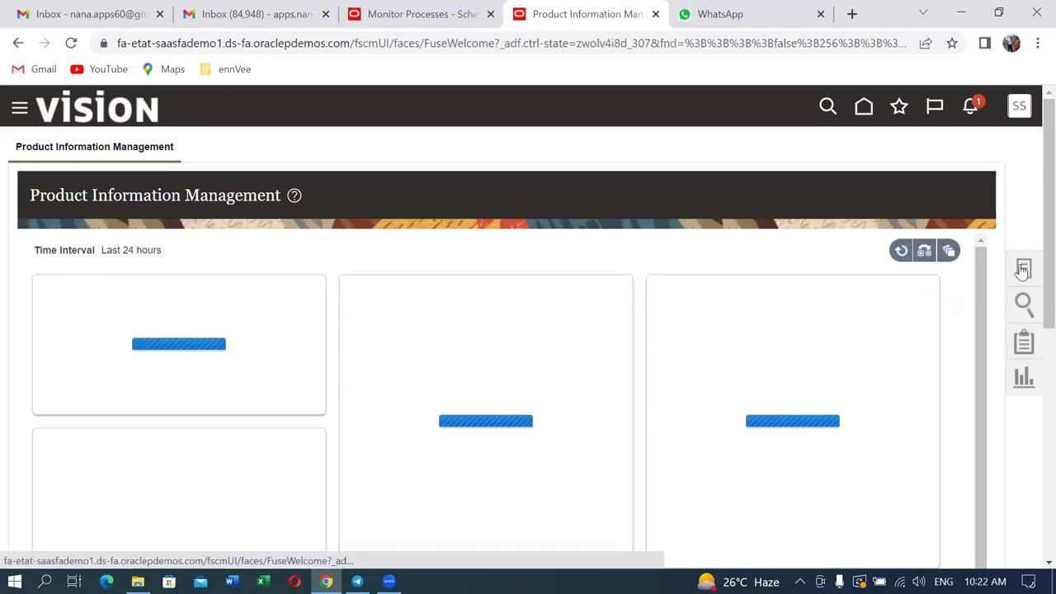
left_click(1022, 270)
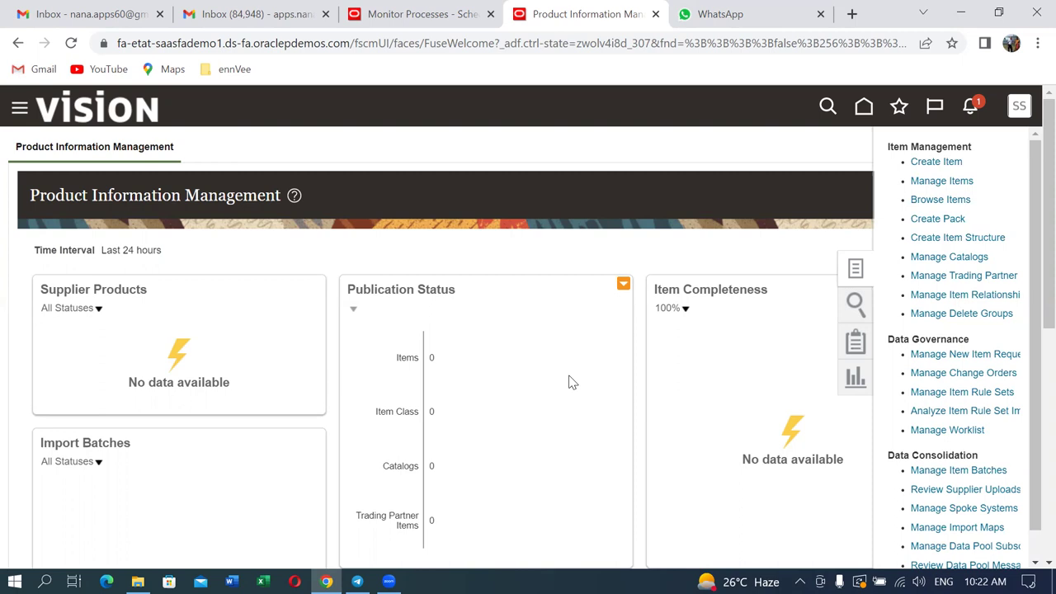
Open the Browse Items page and collapse the Item Class Hierarchy pane to widen the item search area.
left_click(943, 200)
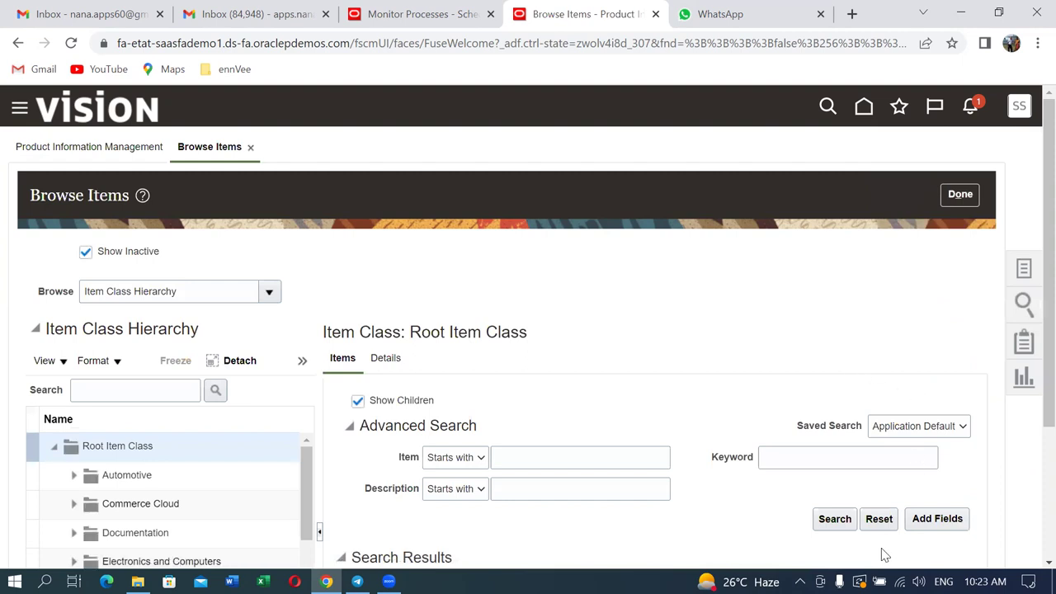
left_click(933, 525)
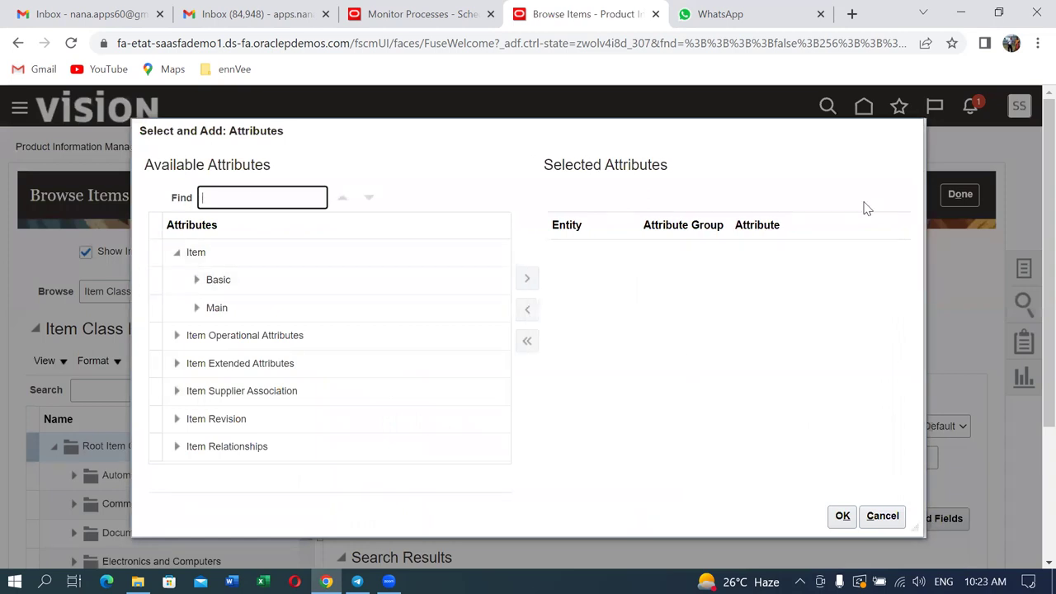
left_click(881, 516)
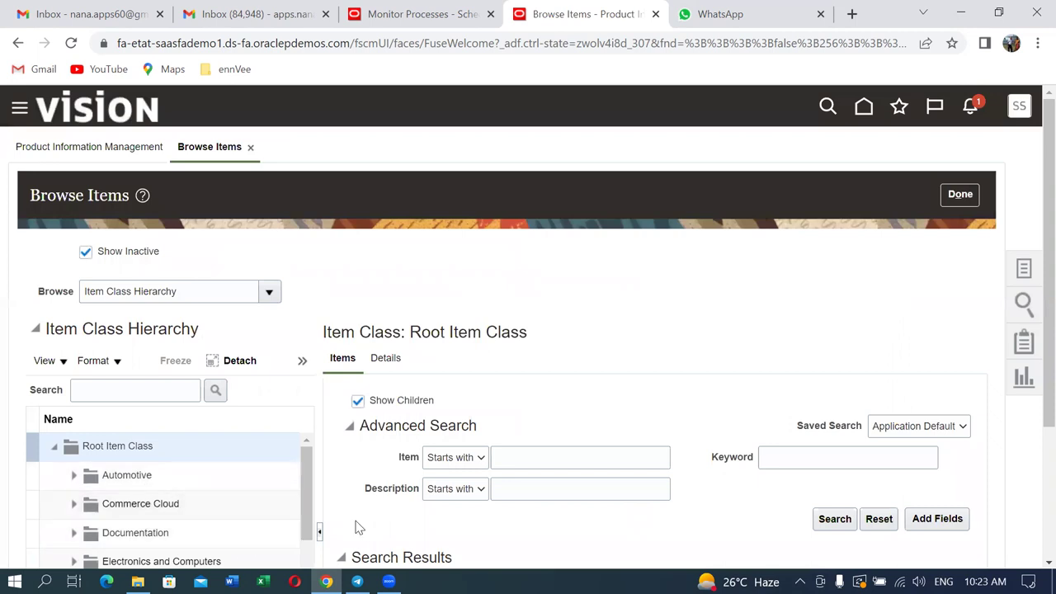
left_click(319, 532)
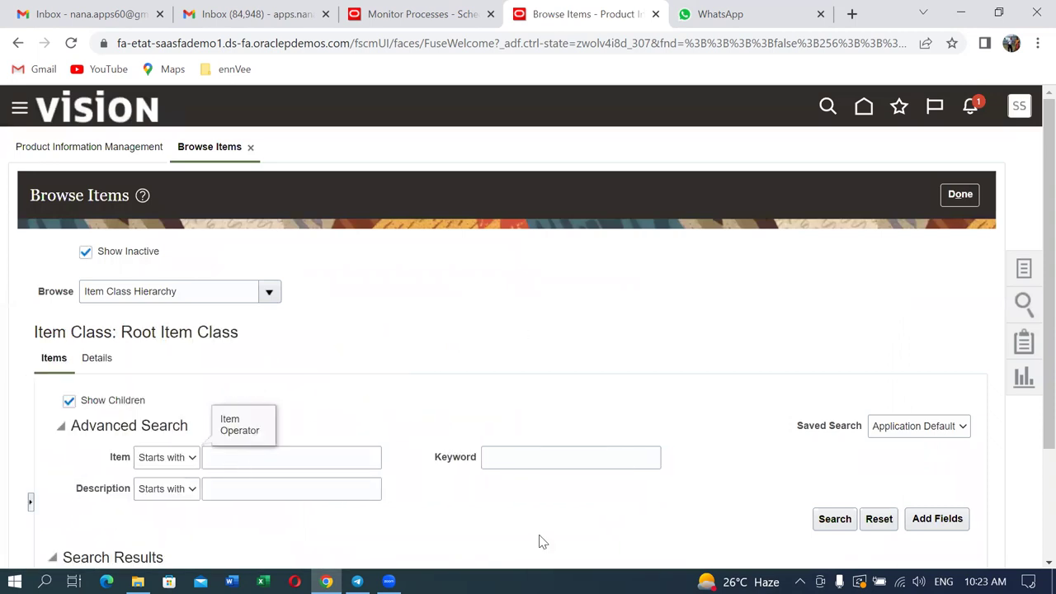
Open the attribute selection for additional search fields and try to find "Starting Lot" among the available attributes.
left_click(966, 520)
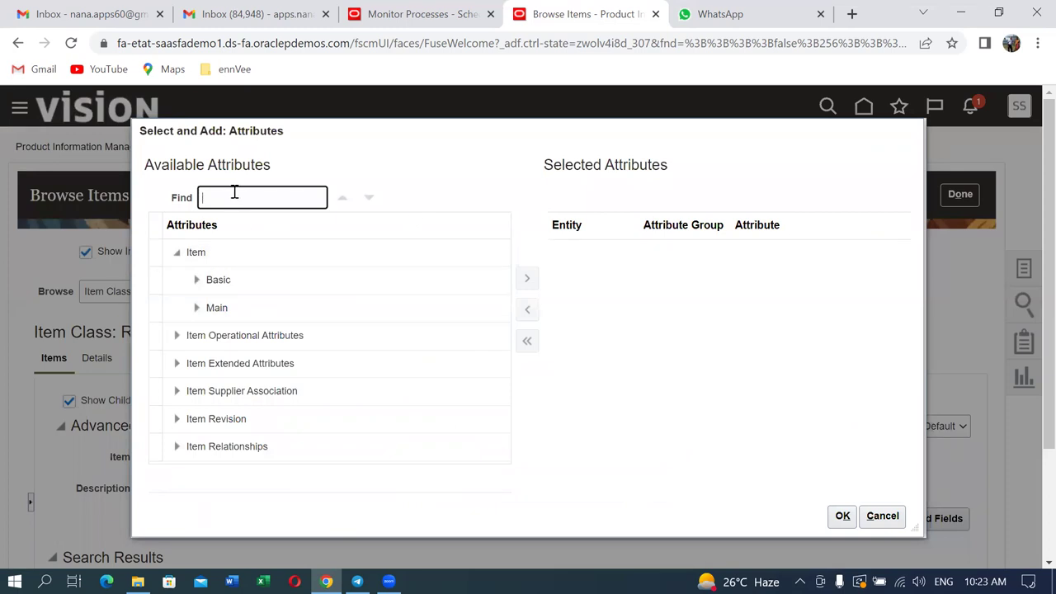
type("Starting")
key("Return")
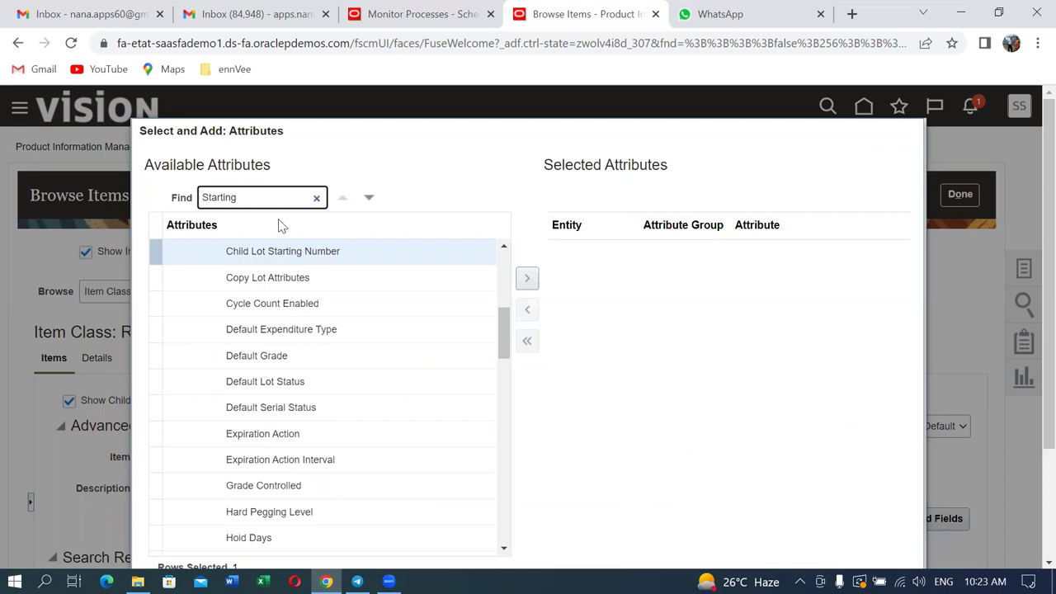
key("Home")
type("Lot")
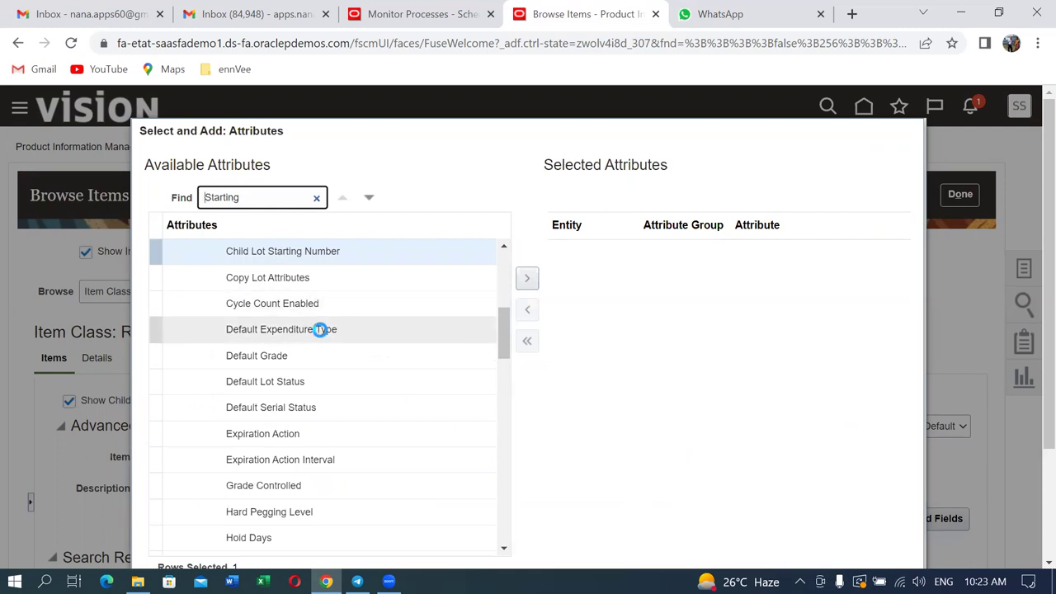
key("End")
key("BackSpace")
key("BackSpace")
key("BackSpace")
key("BackSpace")
key("BackSpace")
key("BackSpace")
key("BackSpace")
key("BackSpace")
key("BackSpace")
key("BackSpace")
type("Star")
type("ting")
type(" L")
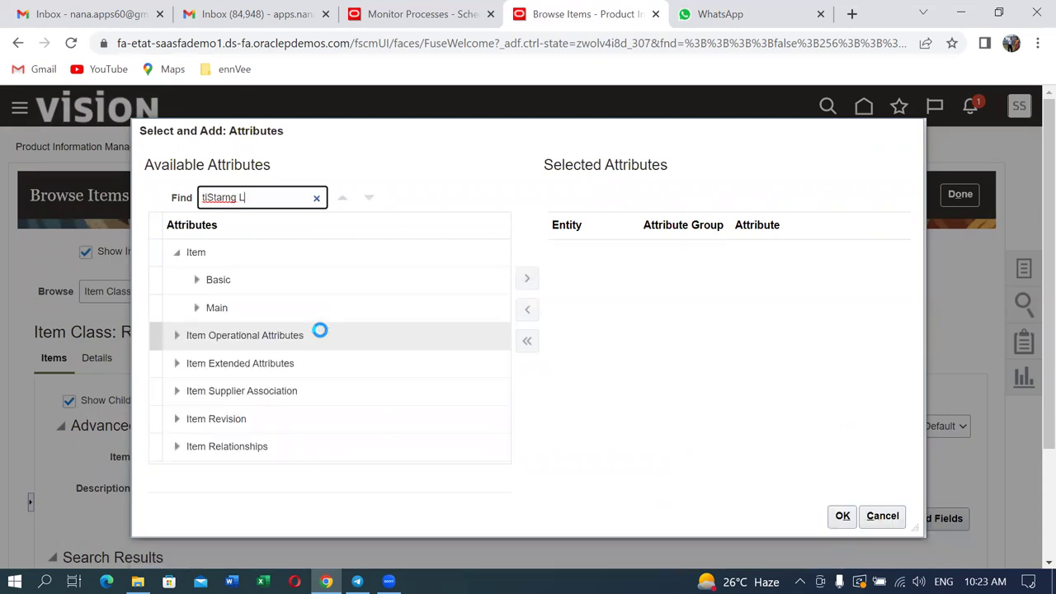
type("ot")
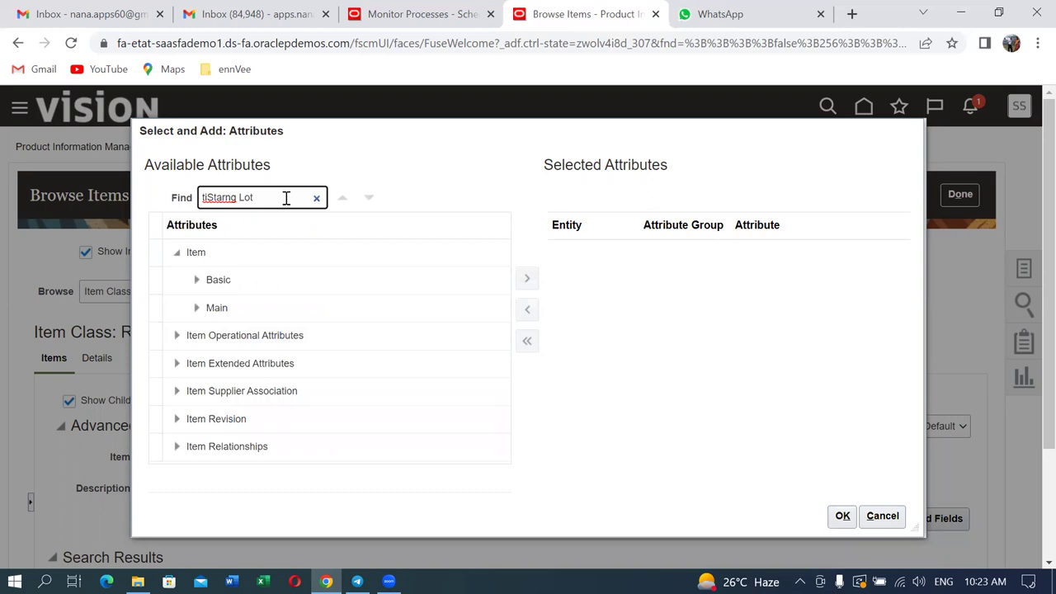
key("BackSpace")
key("BackSpace")
type("ti")
key("Delete")
type("Starti")
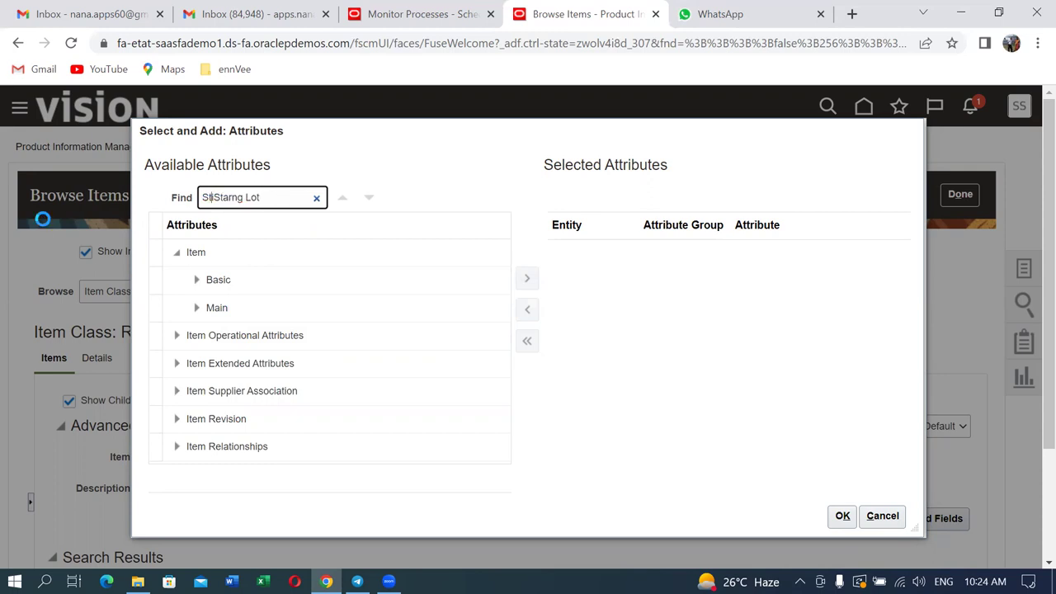
key("End")
type("ng")
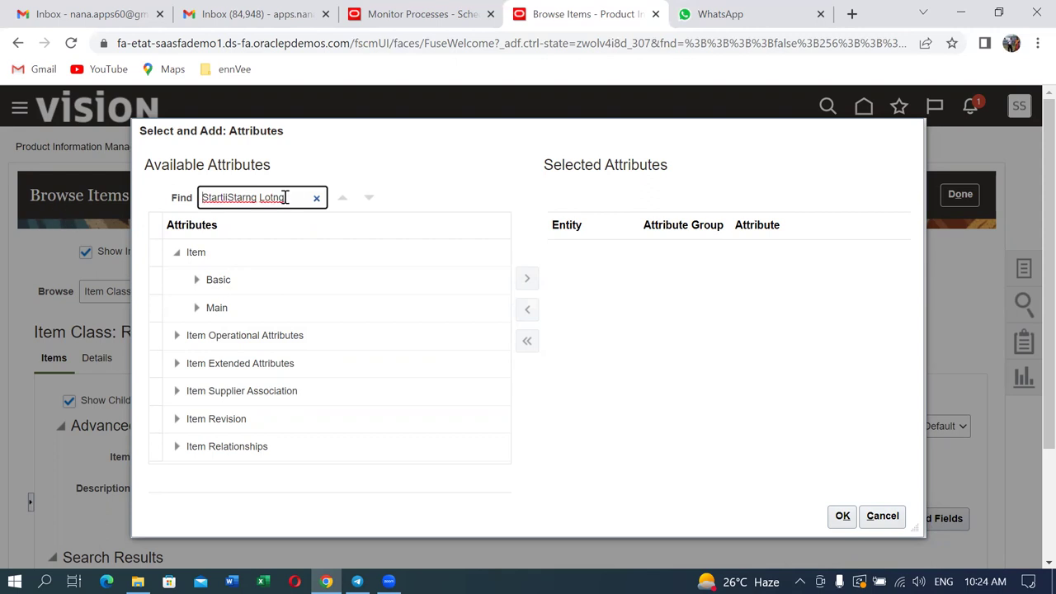
Find "Starting Lot" in the available attributes and try to add Starting Lot Number as a search field.
left_click_drag(267, 205, 200, 213)
key("BackSpace")
type("Startin")
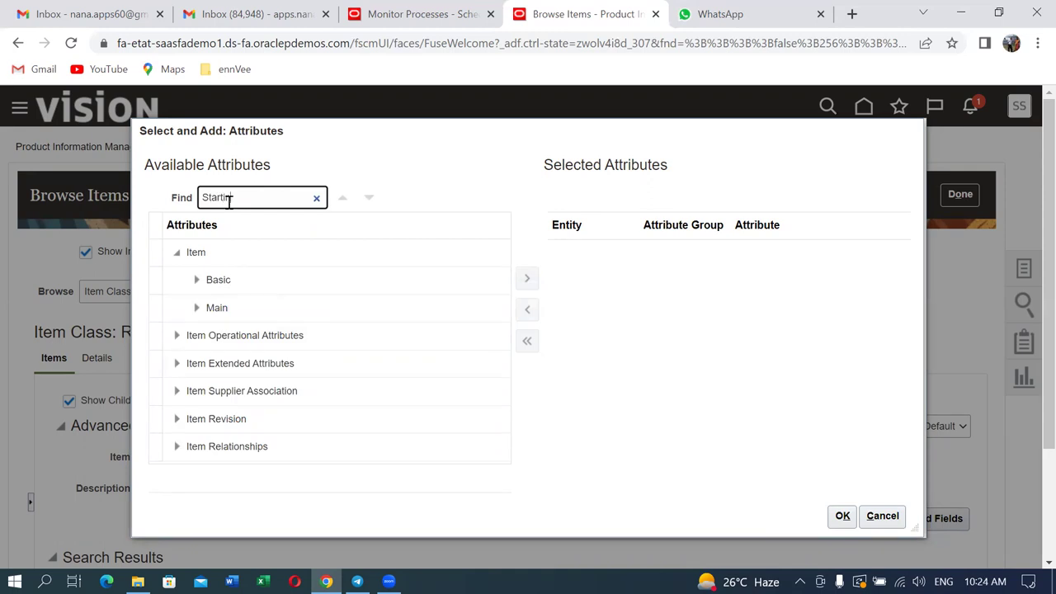
type("g Lot")
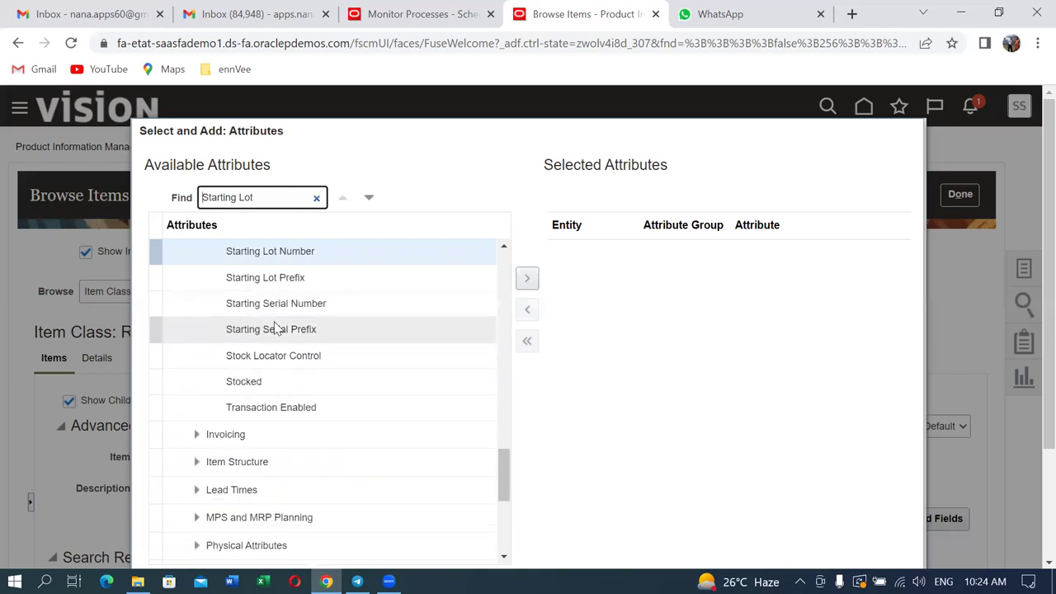
left_click(320, 256)
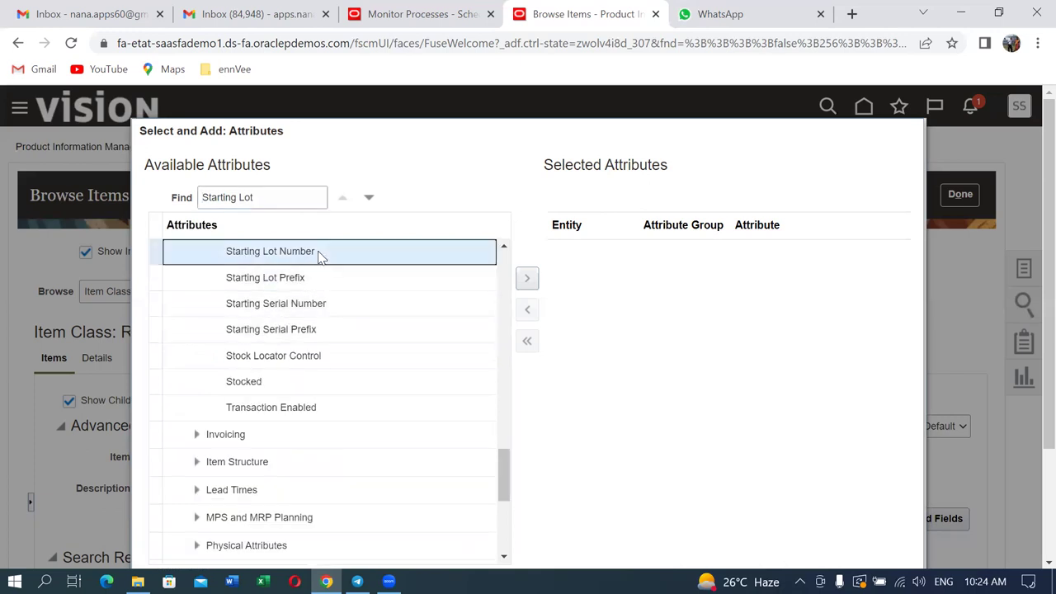
scroll(1030, 320, "down", 2)
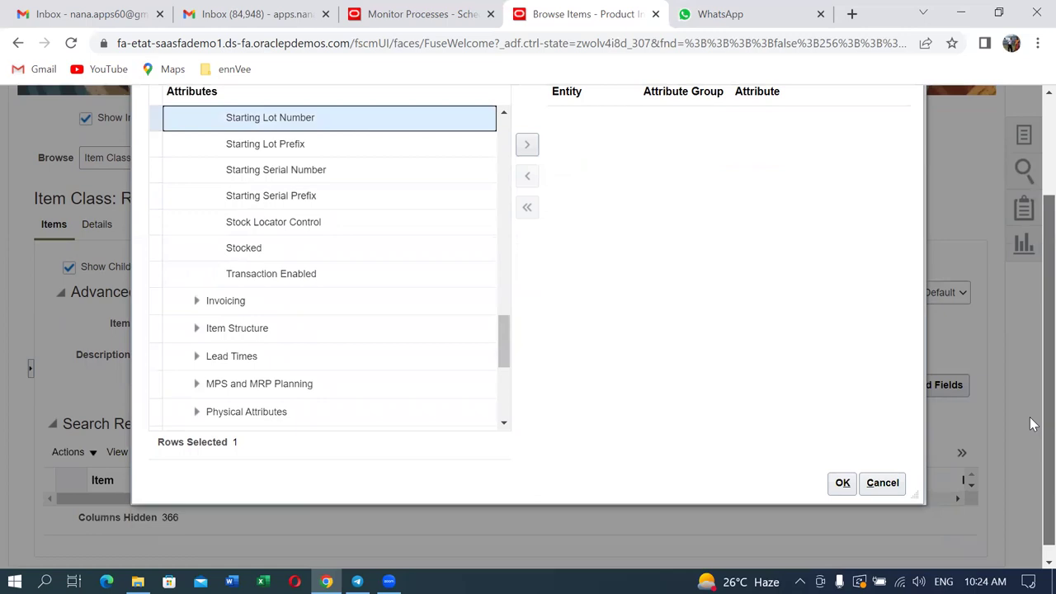
left_click(842, 483)
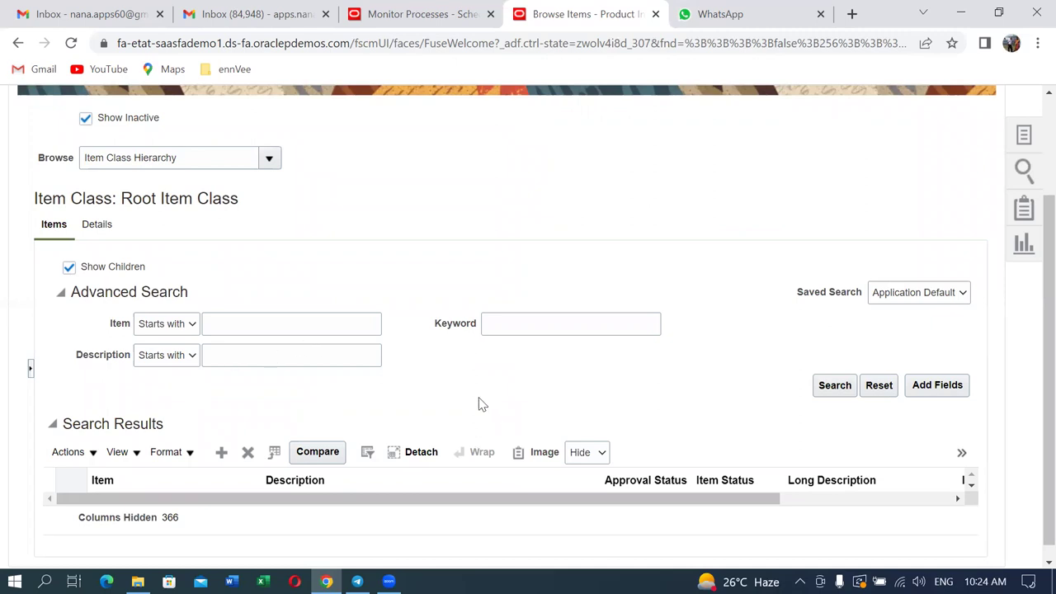
Add the Inventory attribute Starting Lot Number to the advanced search fields, finding it with "Starting Lot".
scroll(483, 405, "up", 2)
scroll(483, 404, "down", 2)
left_click(944, 394)
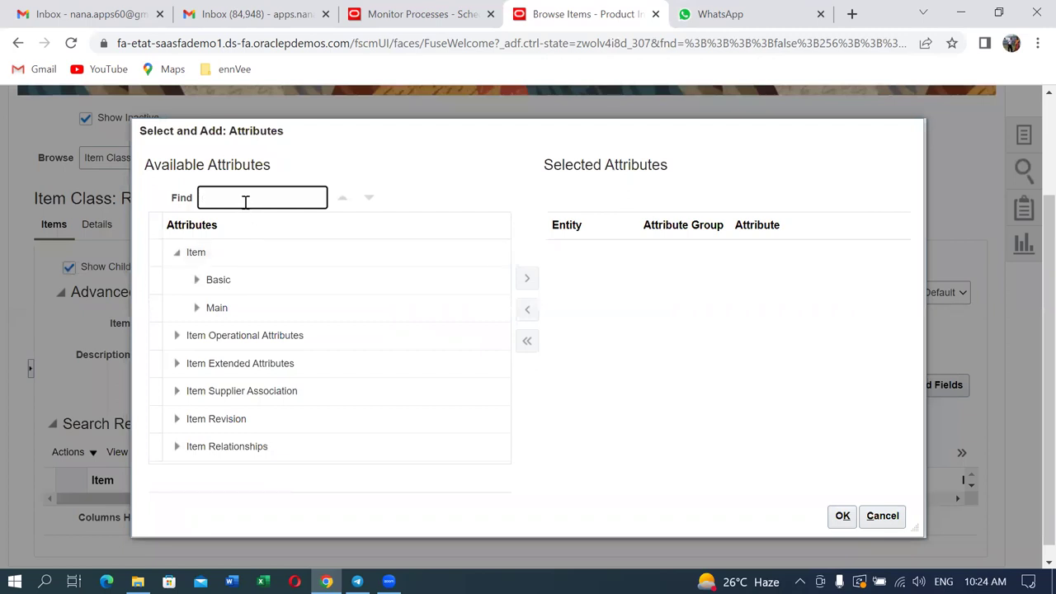
type("Starting Lo")
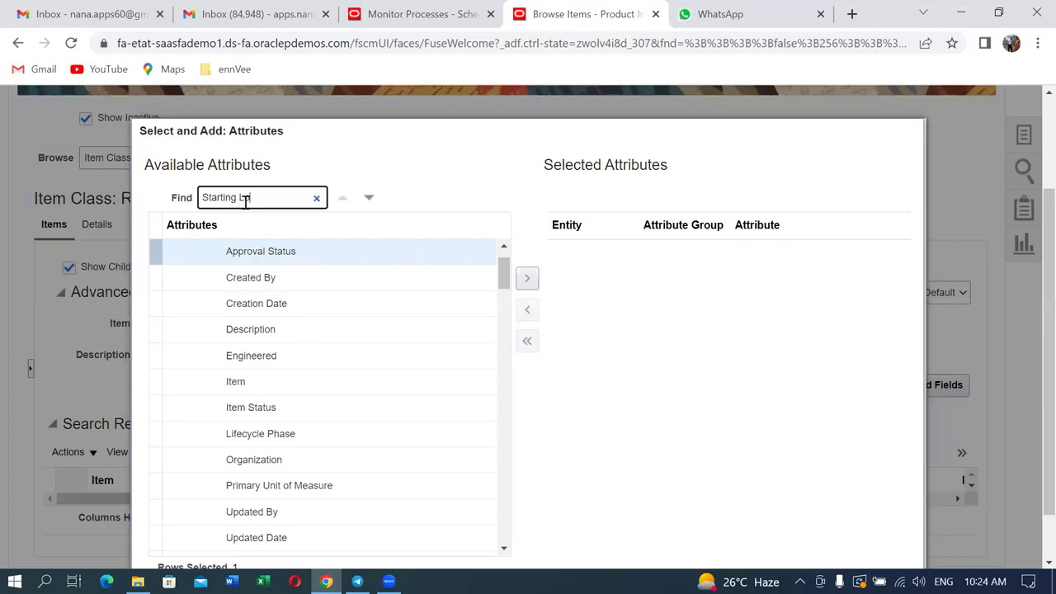
type("t")
key("Return")
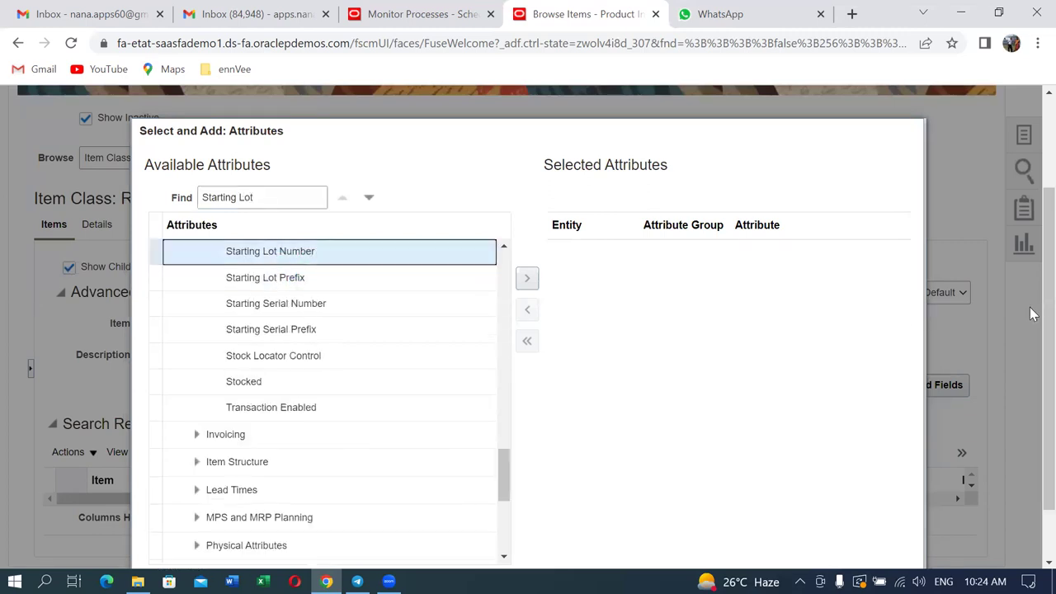
scroll(1034, 329, "down", 1)
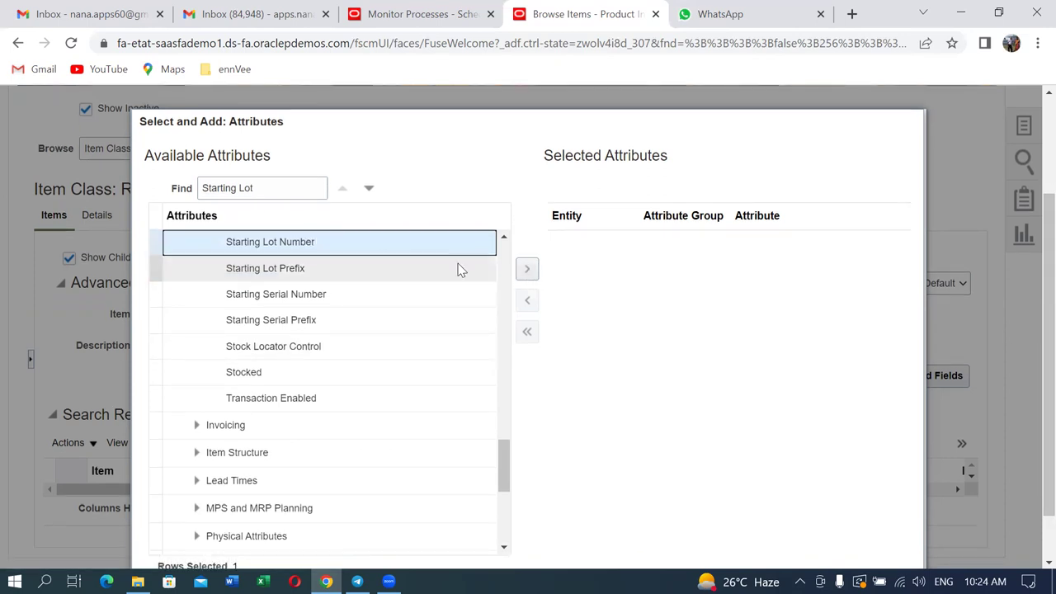
left_click(527, 271)
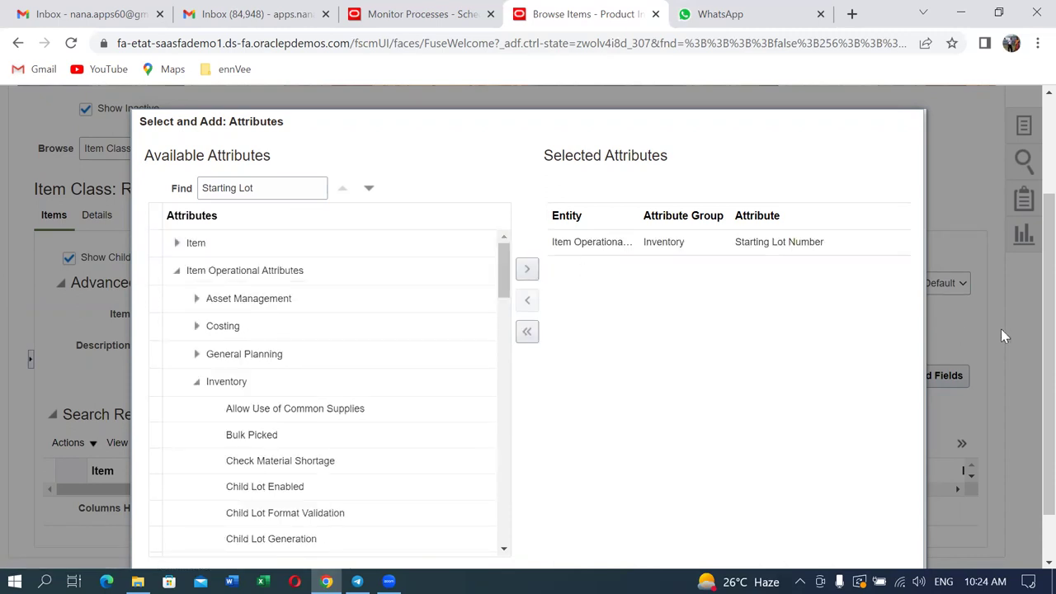
scroll(1030, 329, "down", 1)
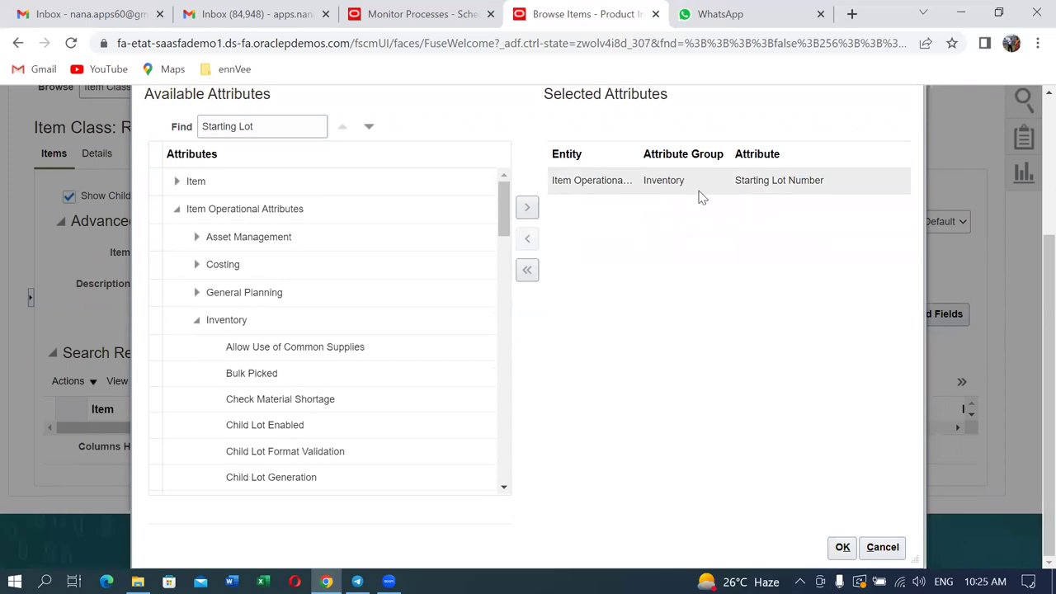
left_click(842, 547)
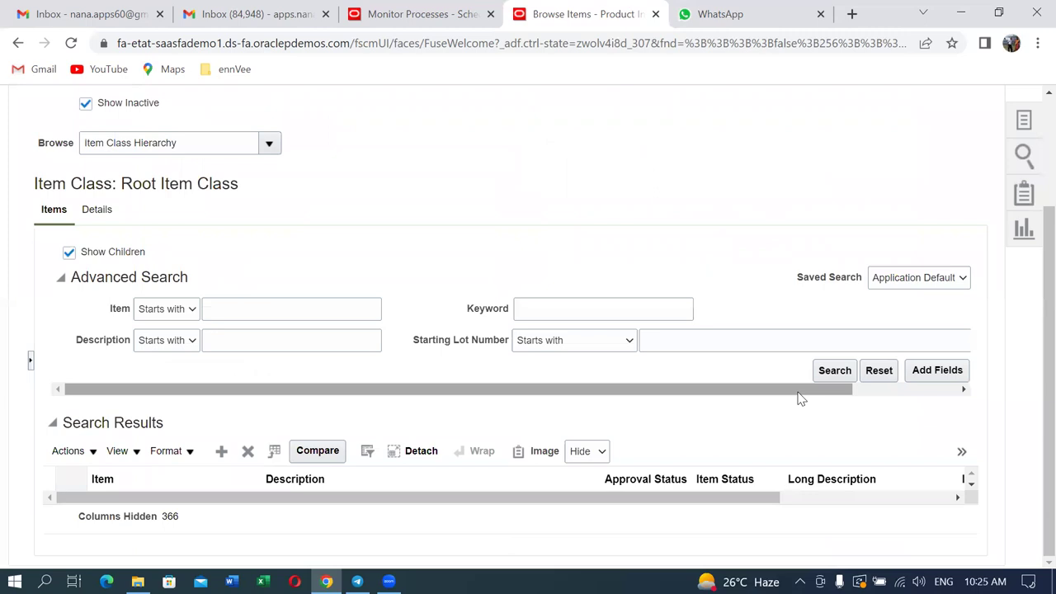
Refresh the scheduled processes list in the Monitor Processes browser tab and check the status of the item import jobs.
left_click(437, 15)
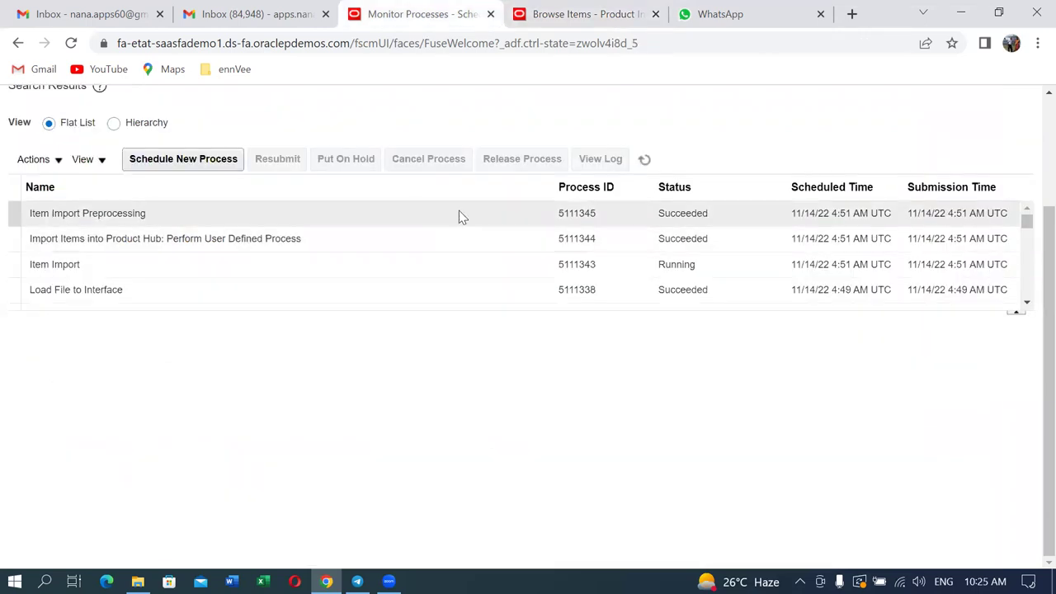
left_click(644, 160)
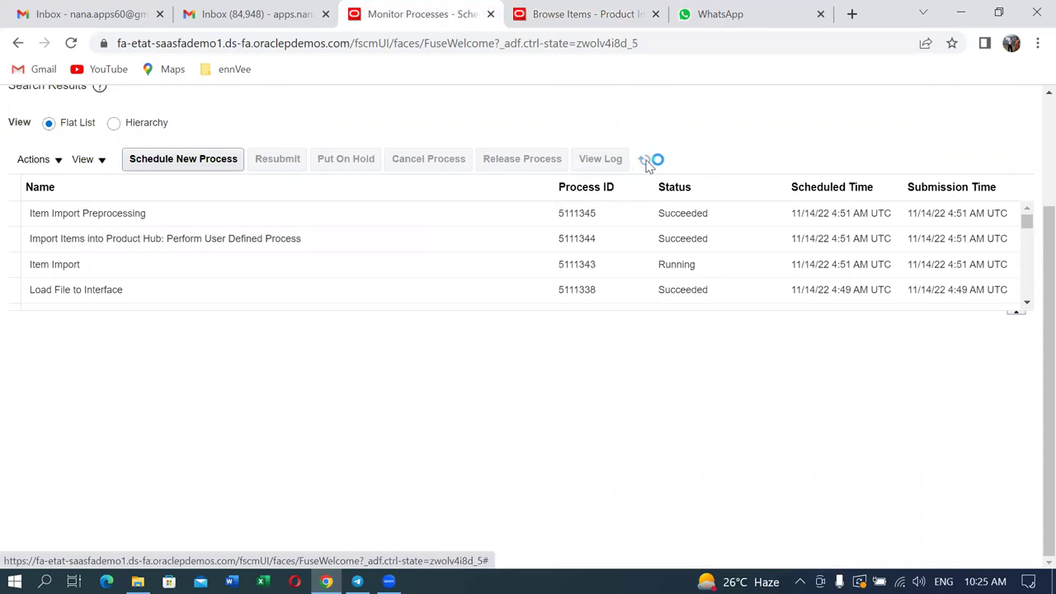
left_click(644, 160)
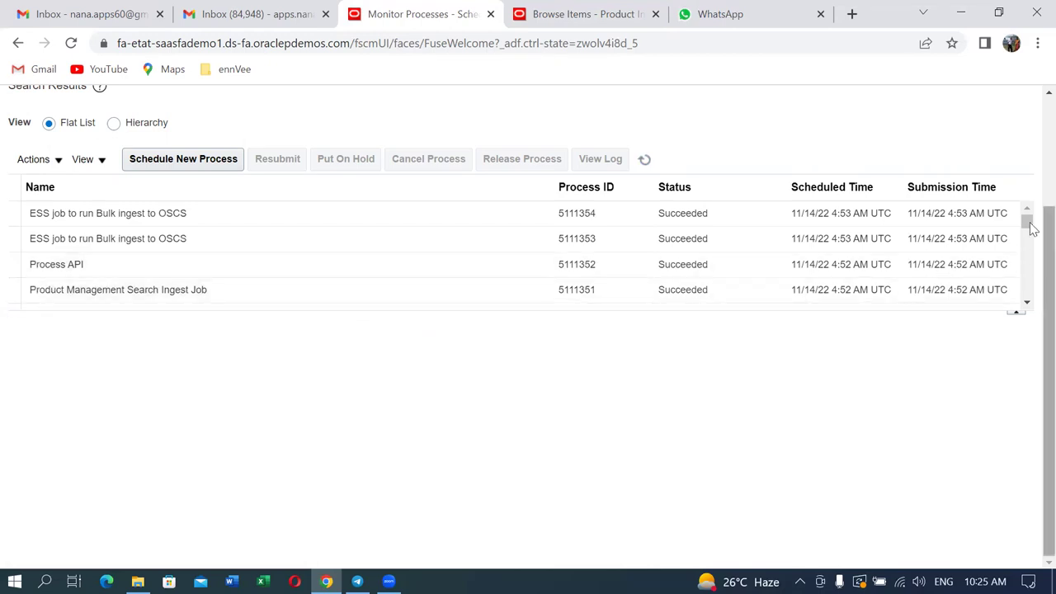
left_click_drag(1028, 224, 1032, 233)
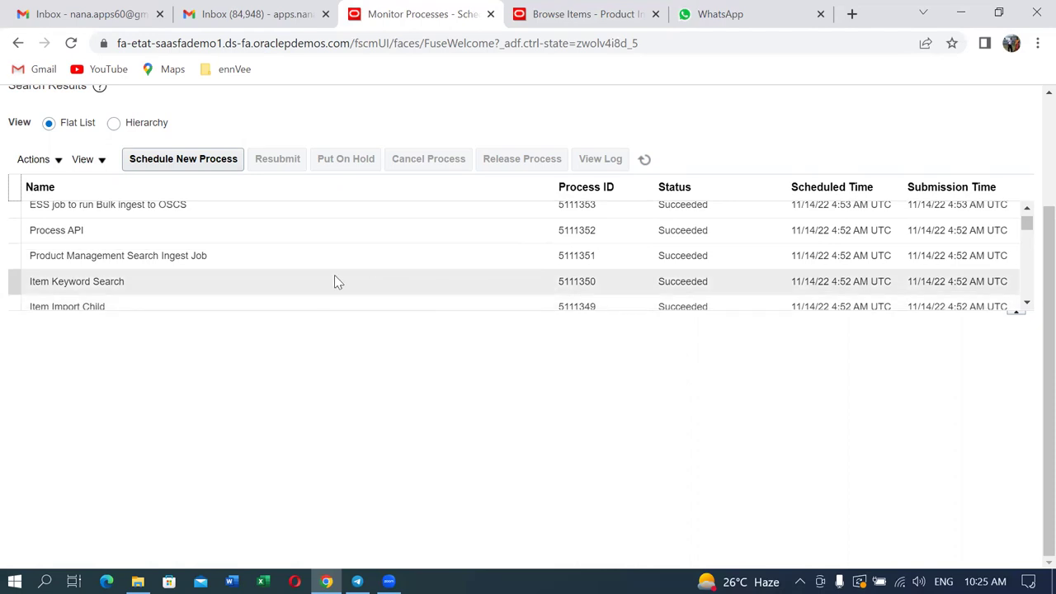
Return to Browse Items and search for items whose Starting Lot Number starts with 3001.
left_click(574, 15)
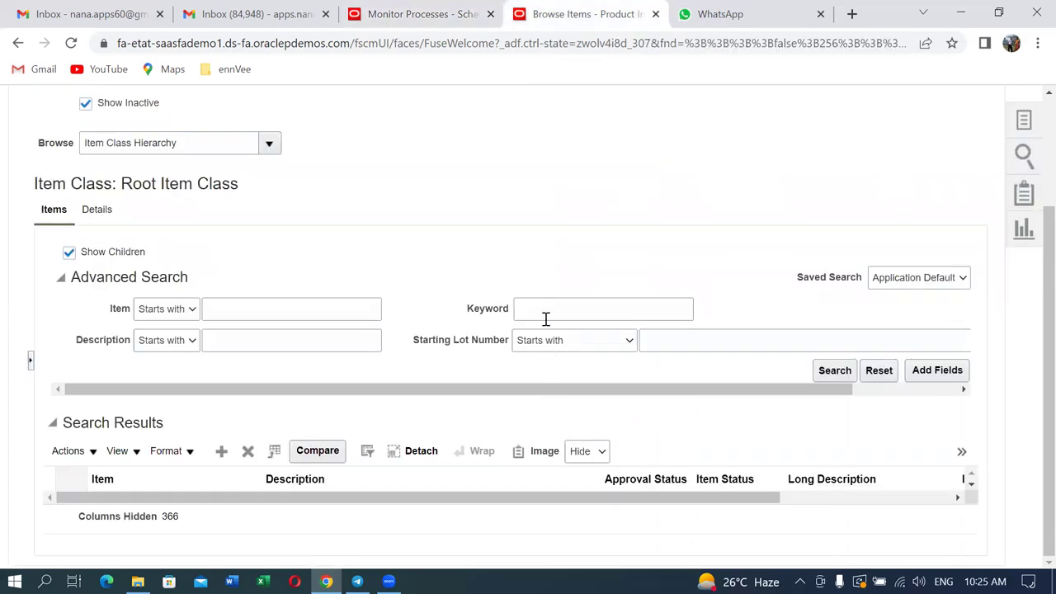
left_click(668, 343)
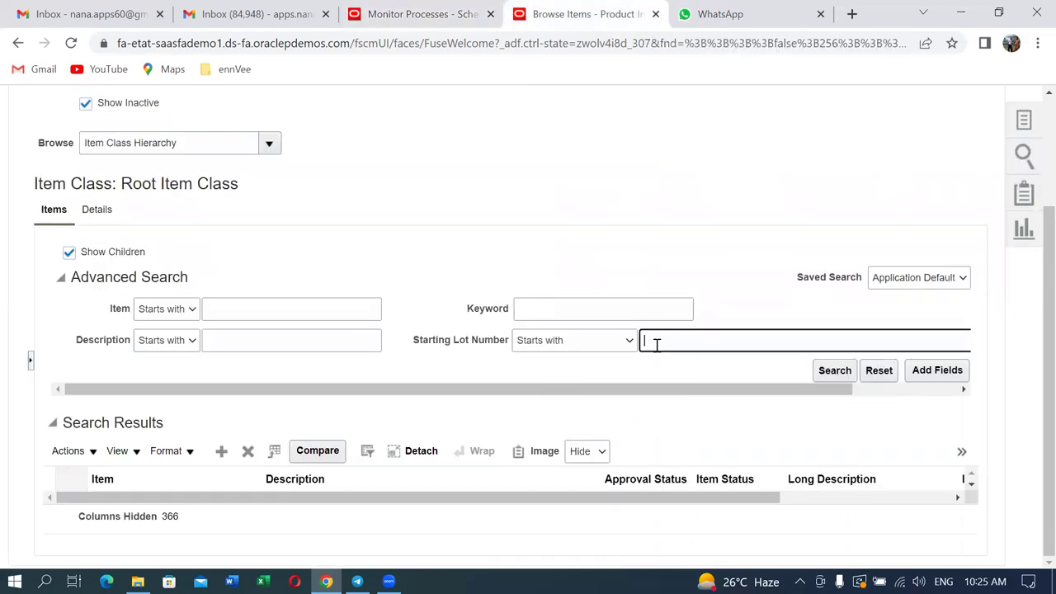
type("3001")
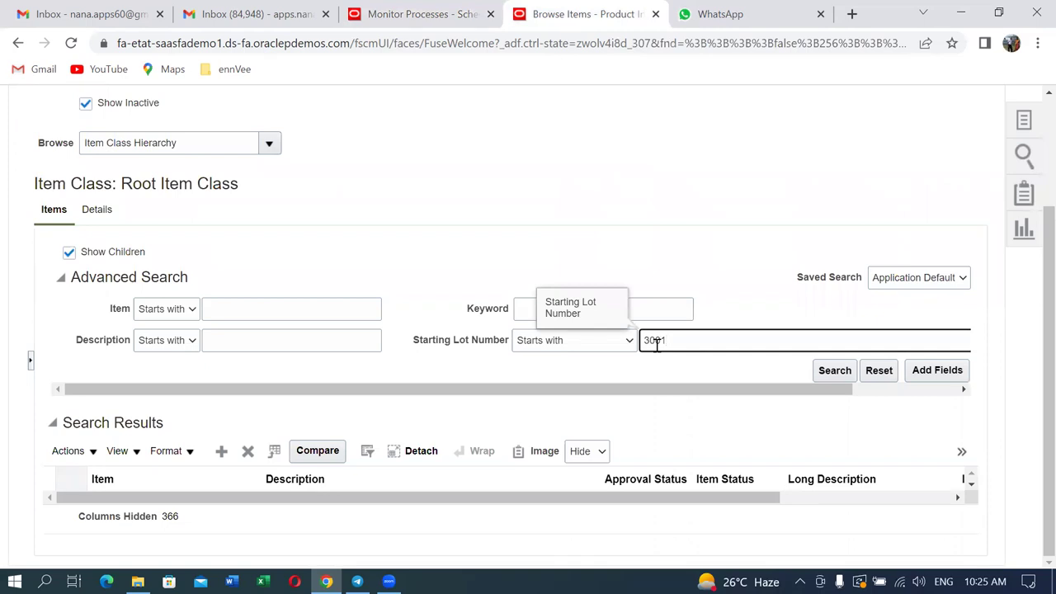
left_click(834, 372)
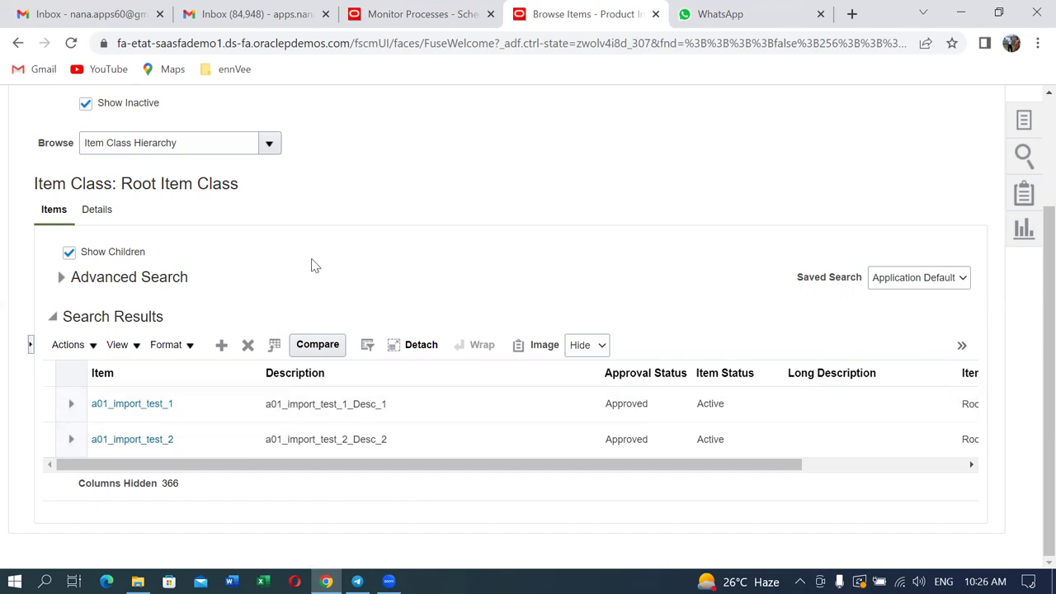
Select all items in the search results and open the Assign to Organizations mass change for them.
left_click(49, 371)
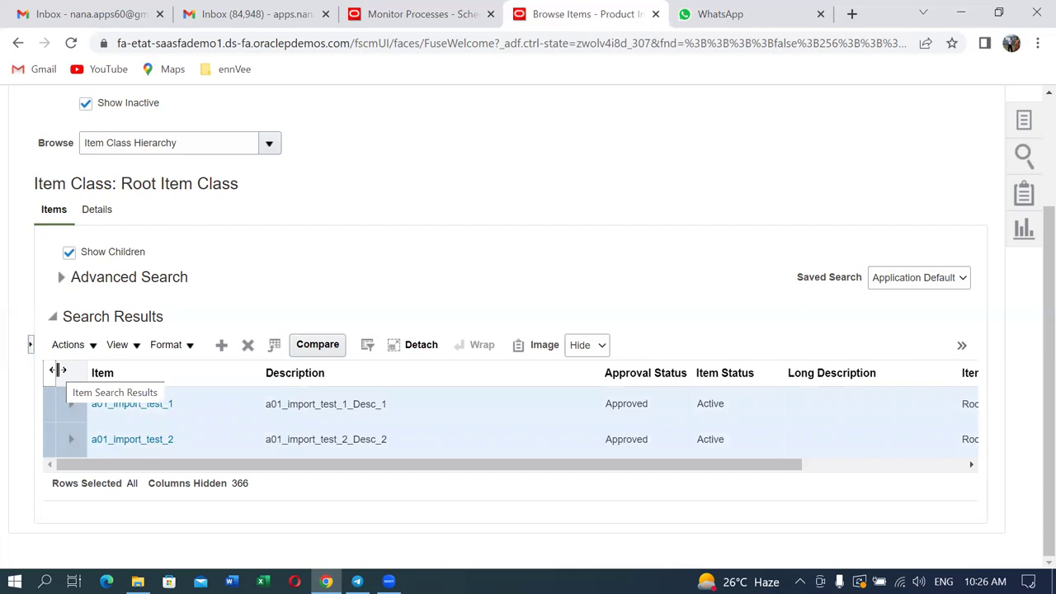
left_click(74, 347)
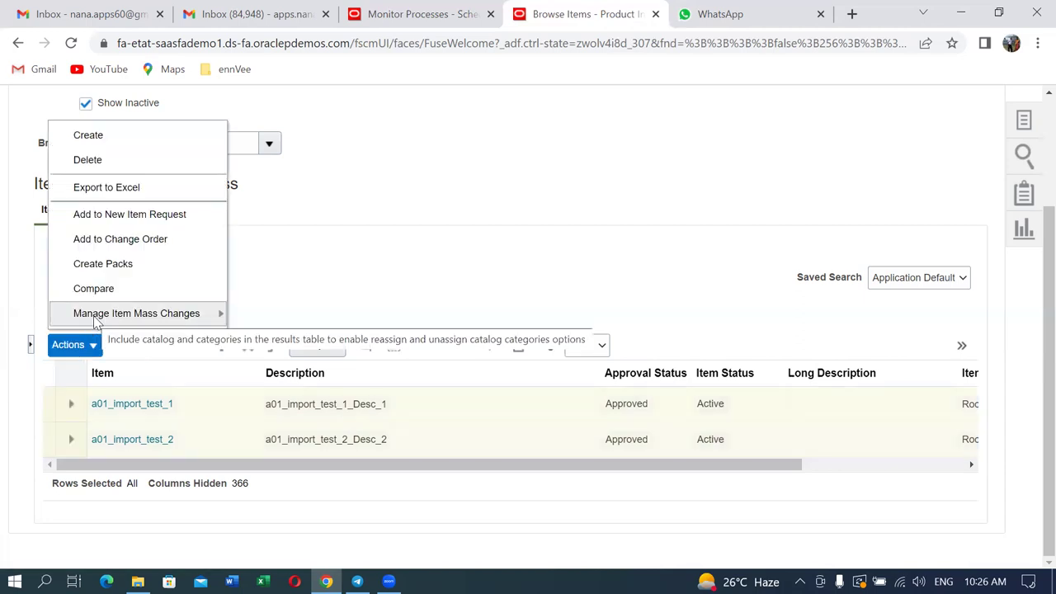
mouse_move(96, 321)
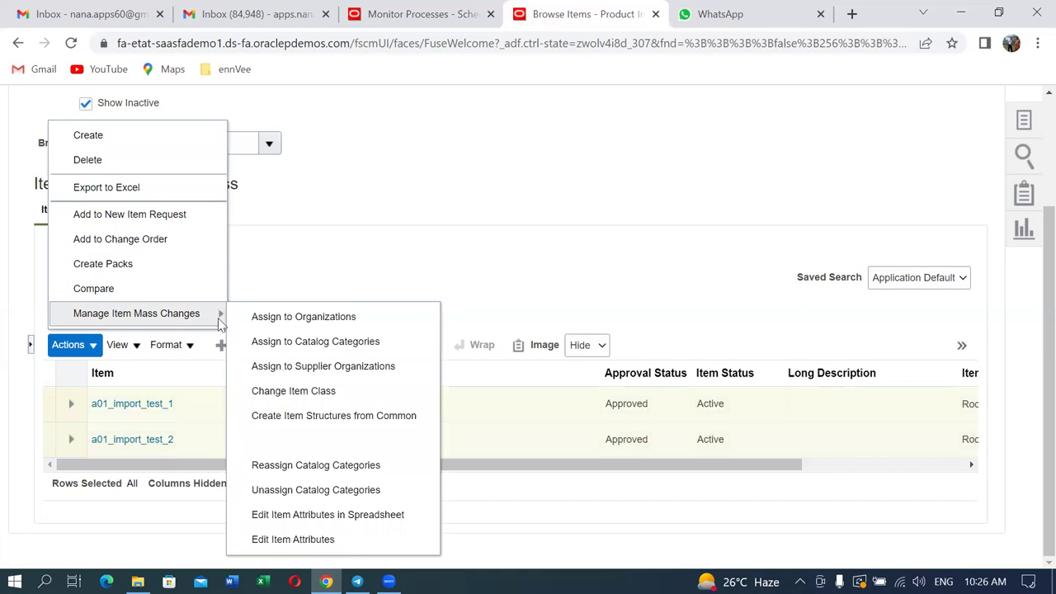
left_click(314, 318)
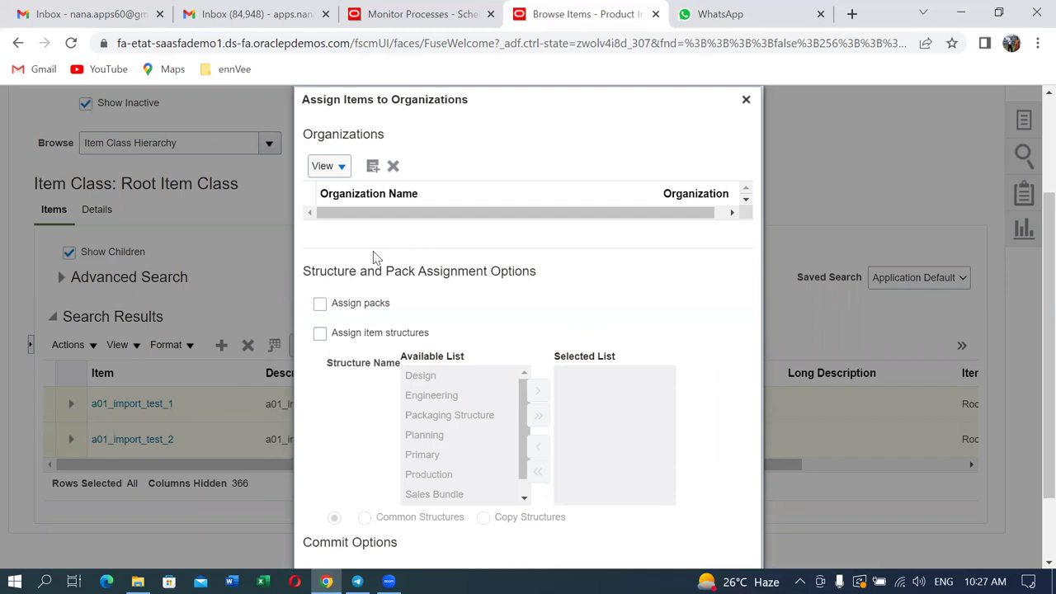
Find organization code 001 (Seattle) and add it to the organizations for the item assignment.
left_click(372, 167)
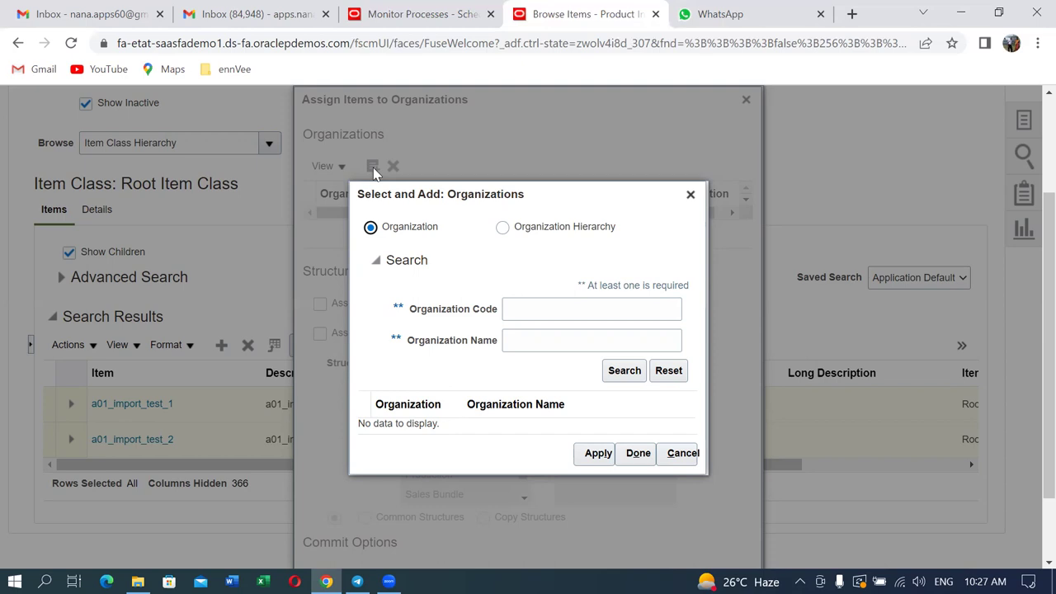
left_click(608, 313)
type("001")
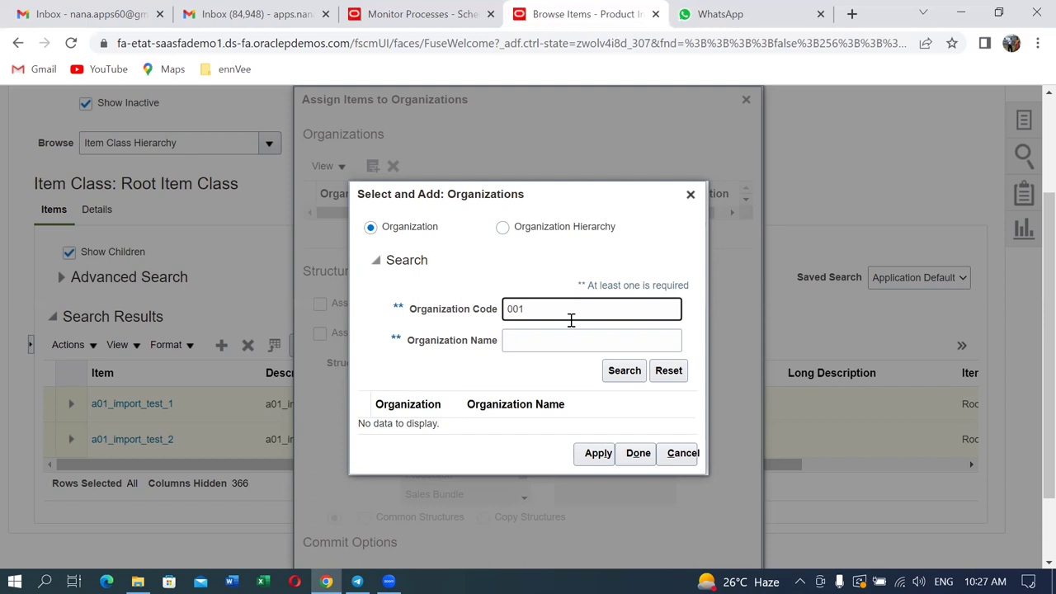
left_click(624, 373)
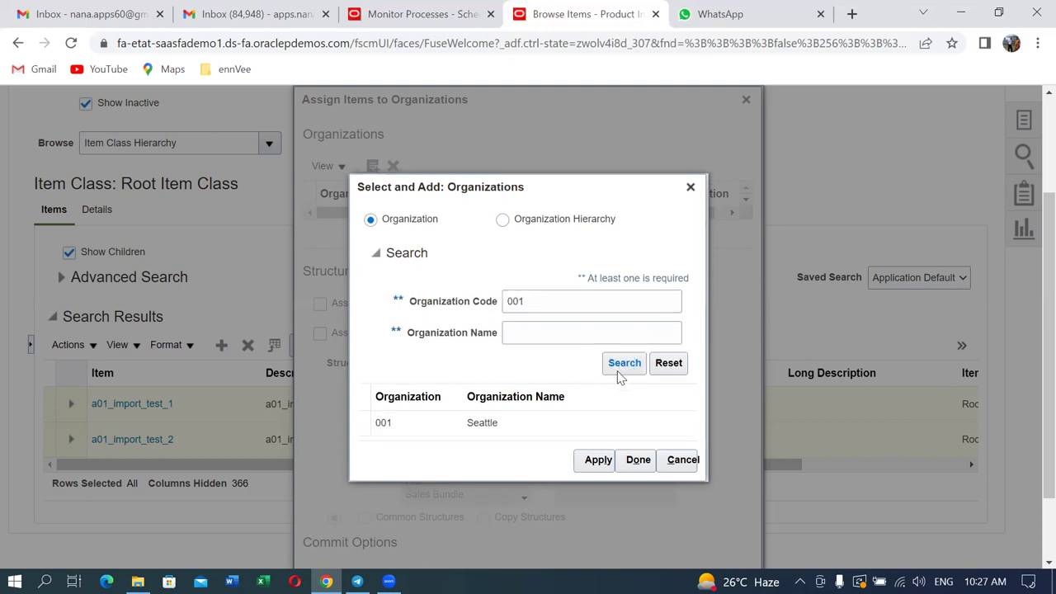
left_click(598, 460)
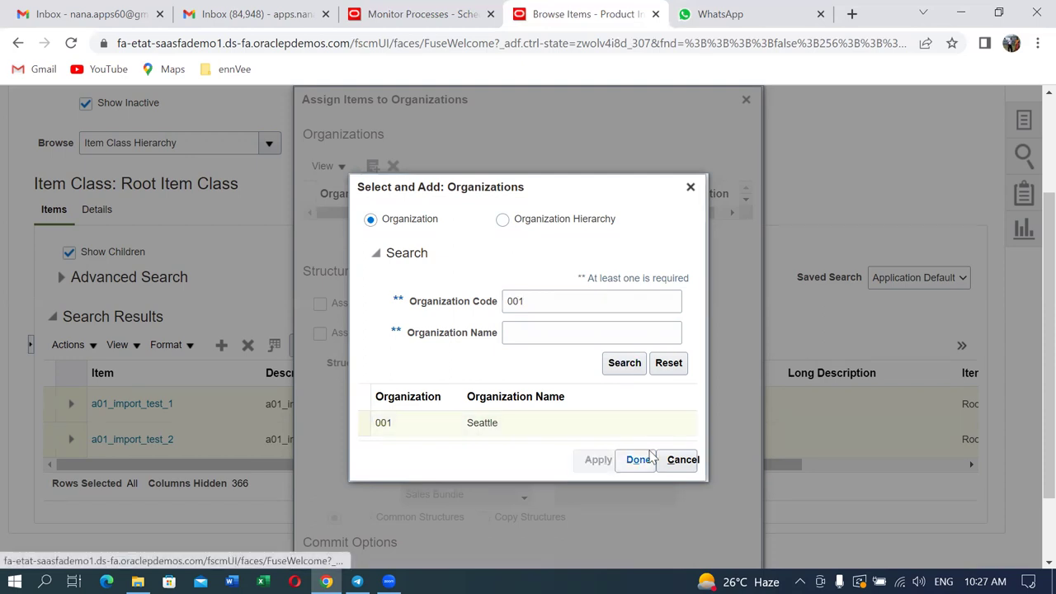
left_click(636, 461)
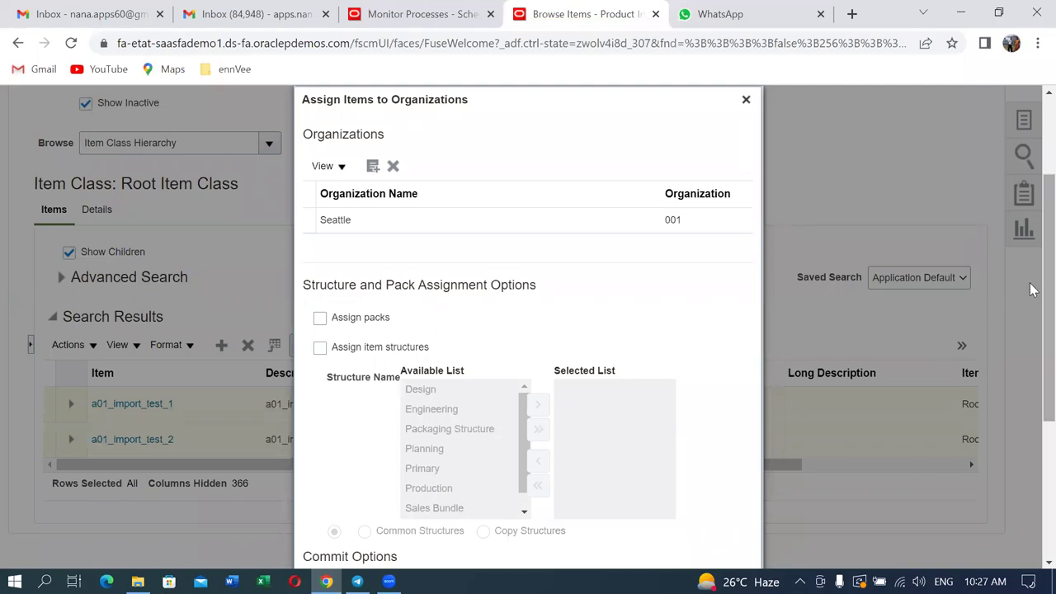
Apply the organization assignment directly to the database and submit the mass change batch with its default process details.
left_click_drag(1031, 290, 1031, 354)
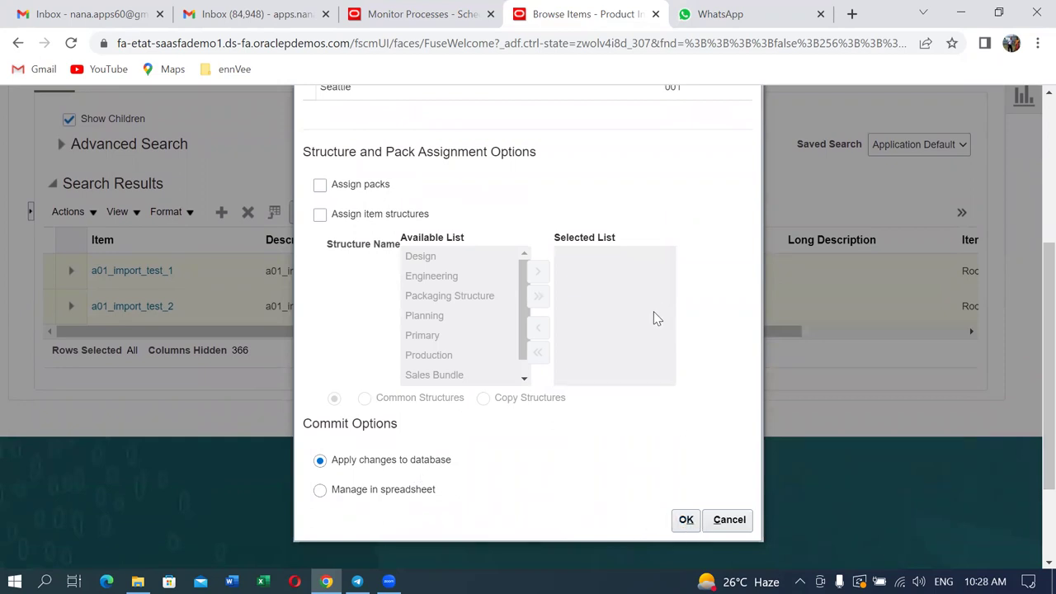
scroll(620, 318, "up", 1)
scroll(403, 375, "up", 3)
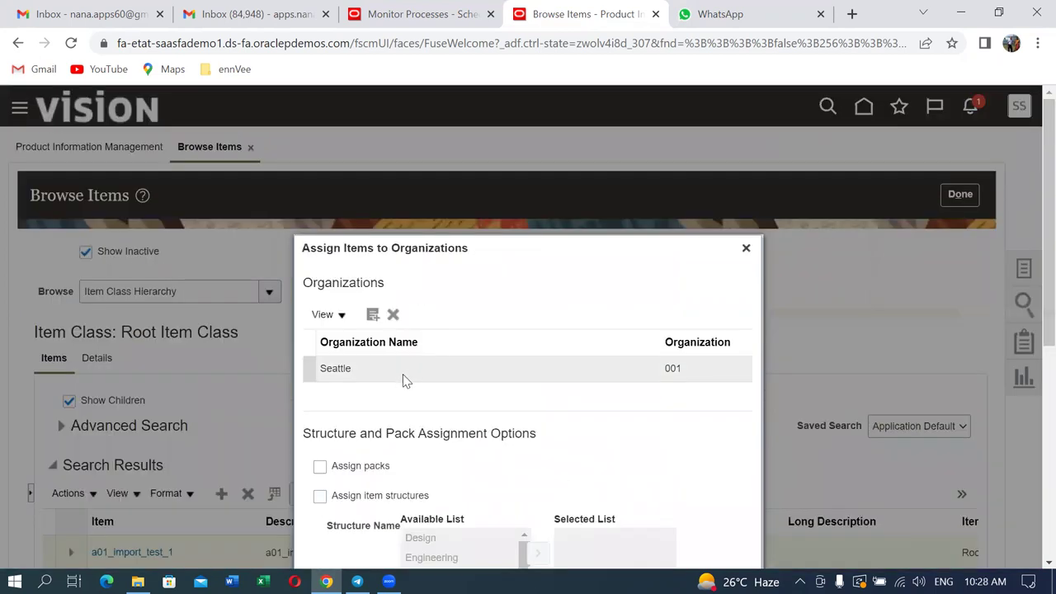
scroll(558, 389, "down", 4)
left_click(685, 555)
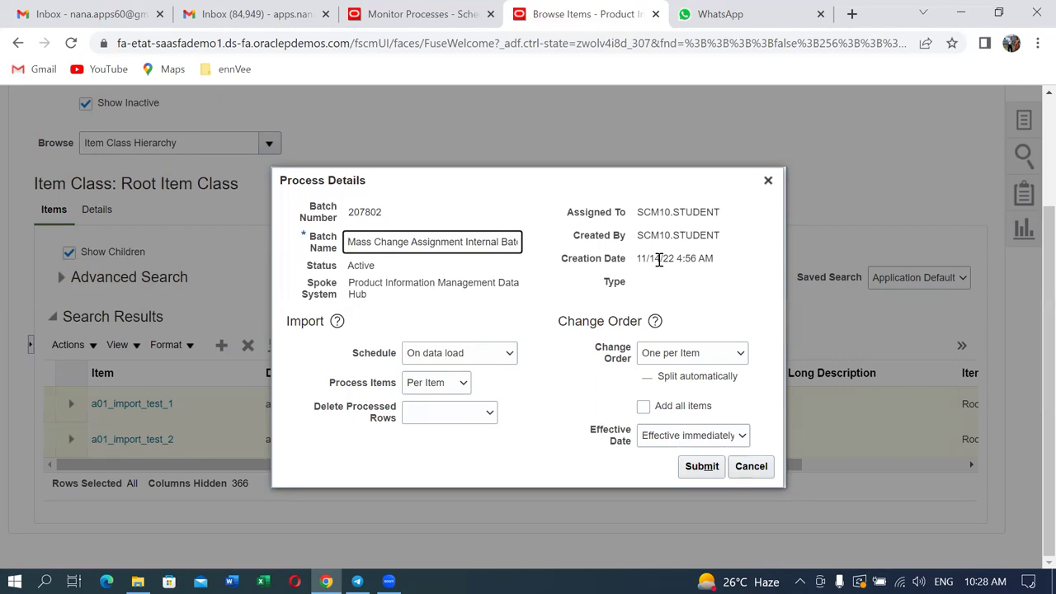
left_click(703, 467)
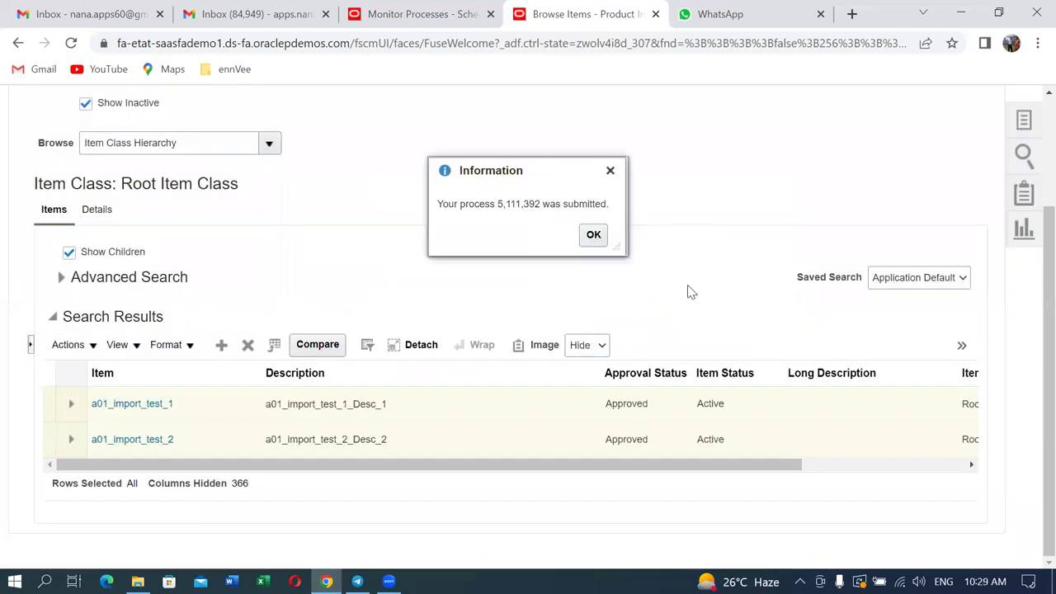
left_click(594, 235)
Refresh the scheduled processes list in the Monitor Processes browser tab repeatedly to check the submitted Item Import job.
left_click(422, 17)
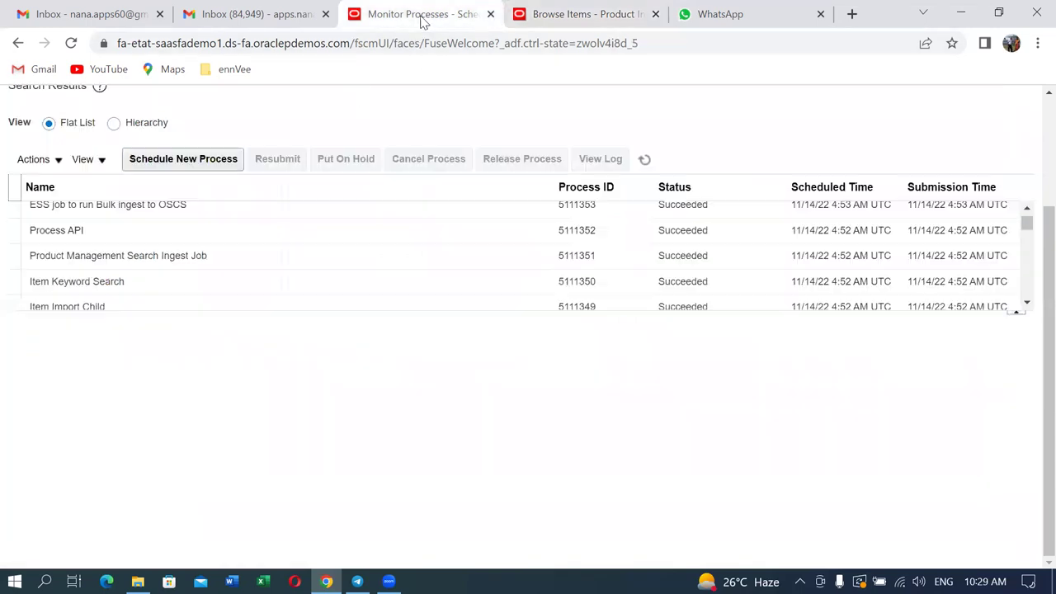
left_click(646, 160)
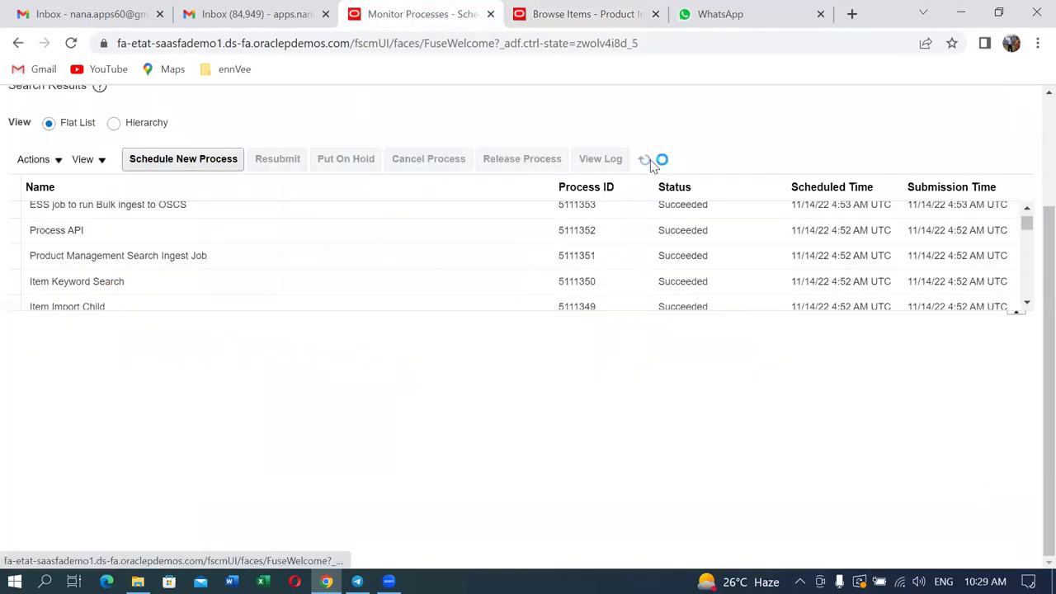
left_click(647, 161)
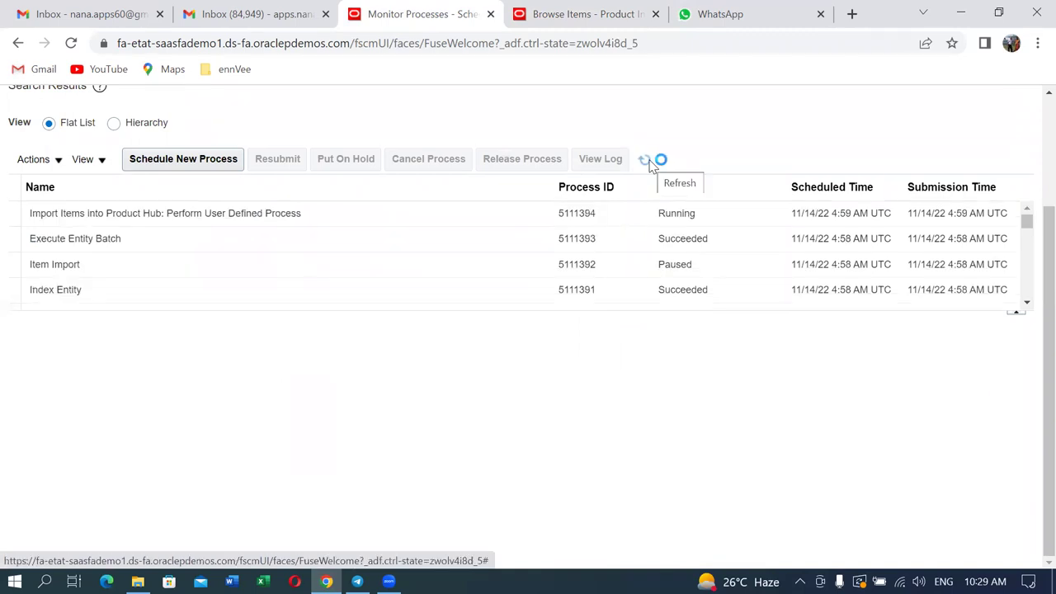
left_click(648, 161)
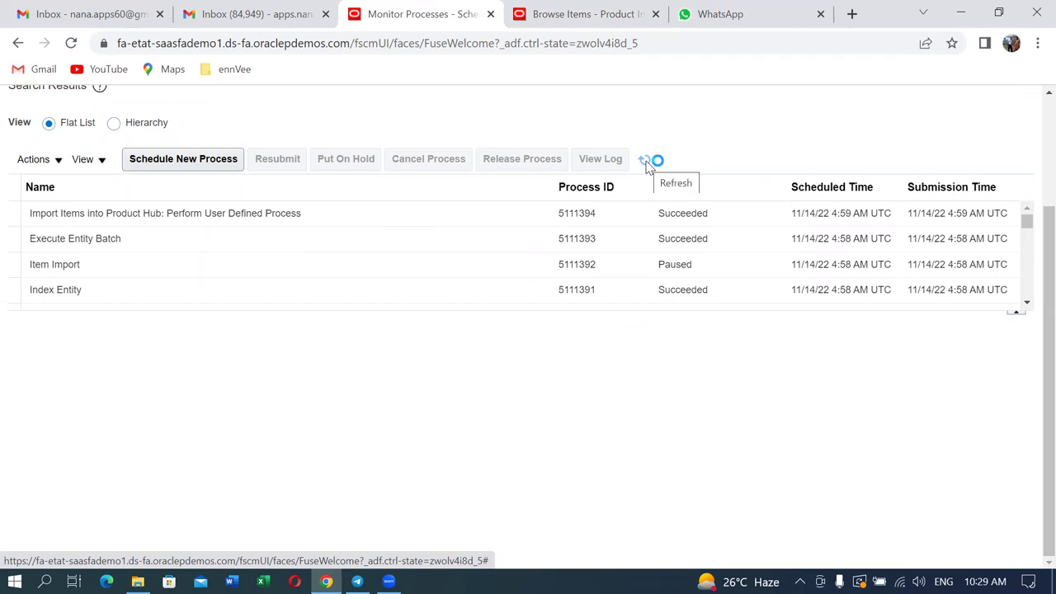
left_click(647, 161)
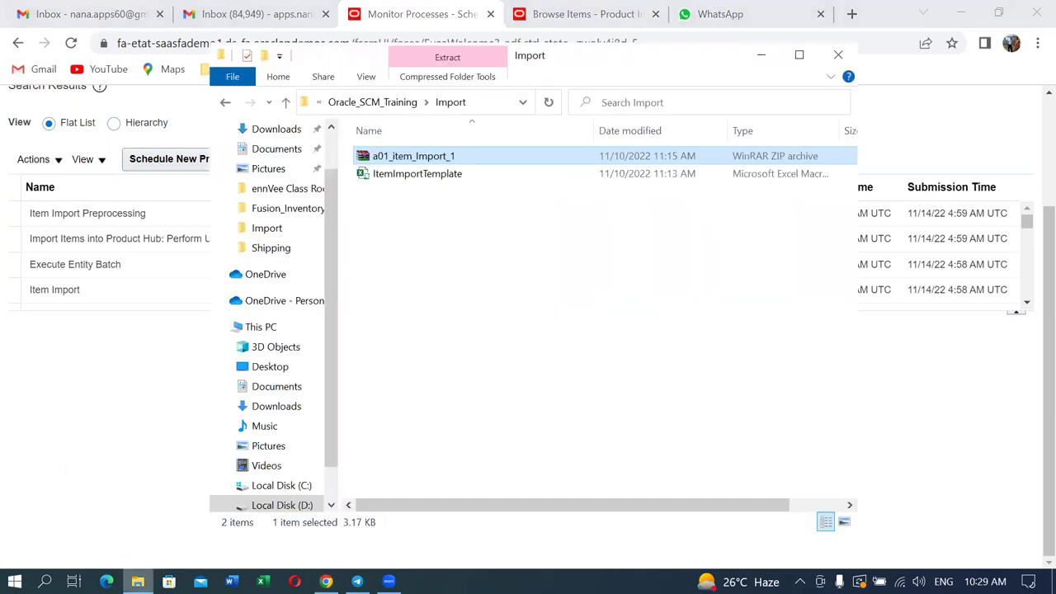
In File Explorer, open Additional_Docs_Records_4 inside Oracle_SCM_Training on Local Disk (D:) and search it for "adfdi".
scroll(330, 390, "down", 1)
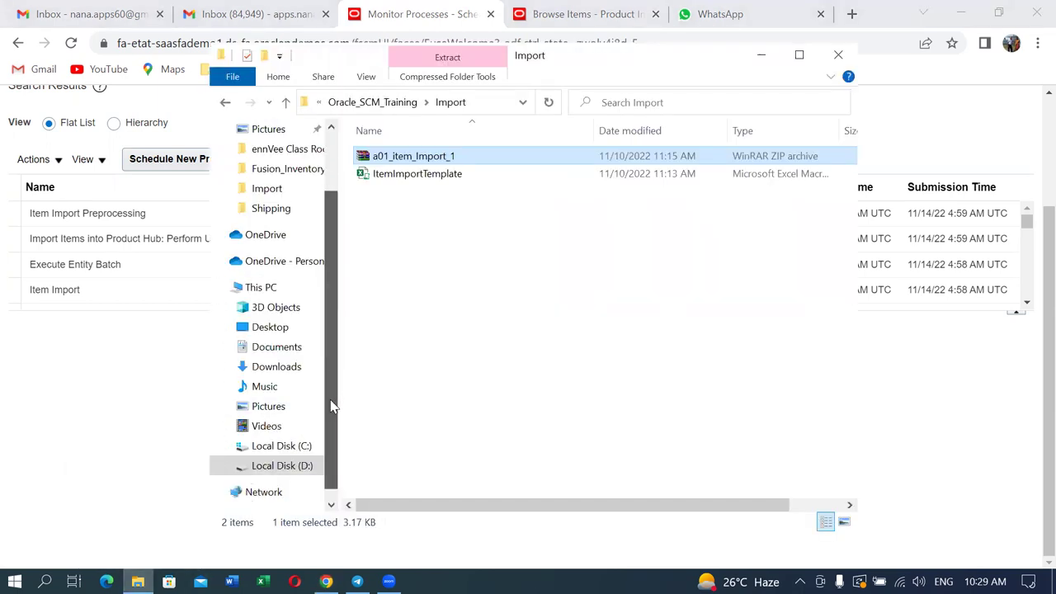
left_click(282, 465)
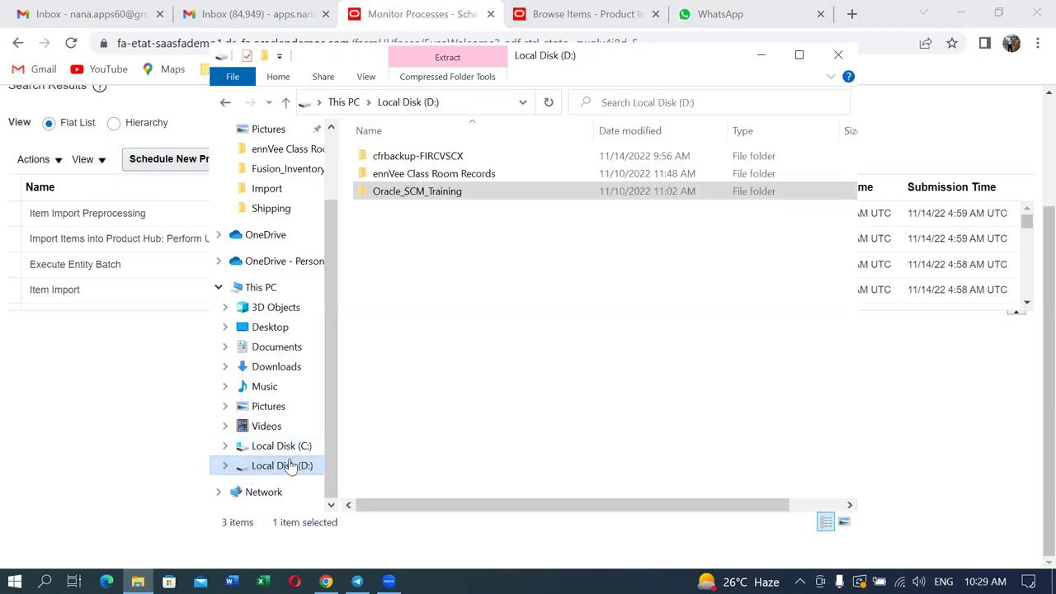
double_click(421, 198)
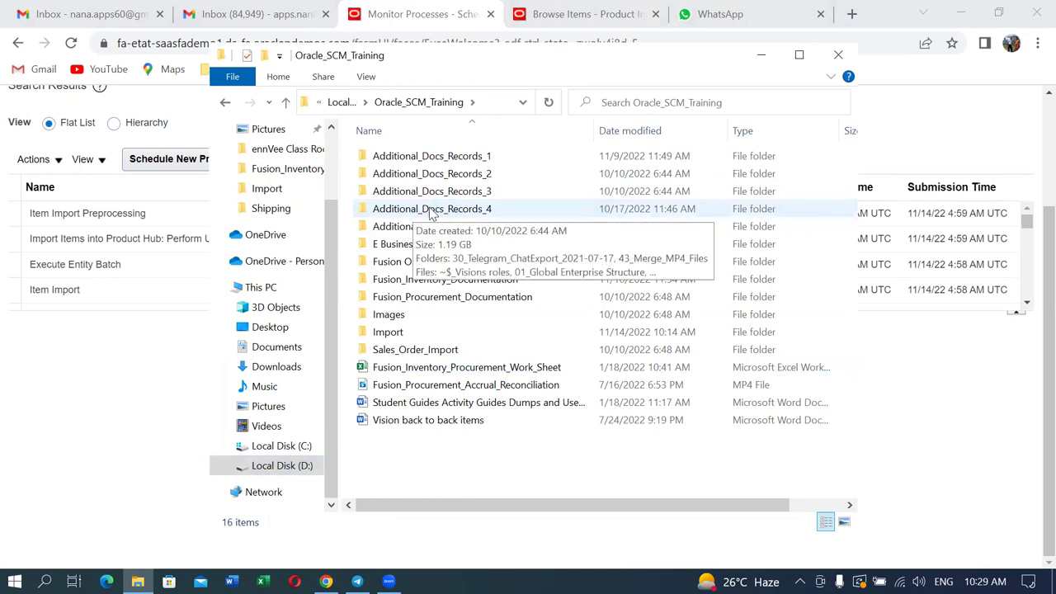
double_click(431, 210)
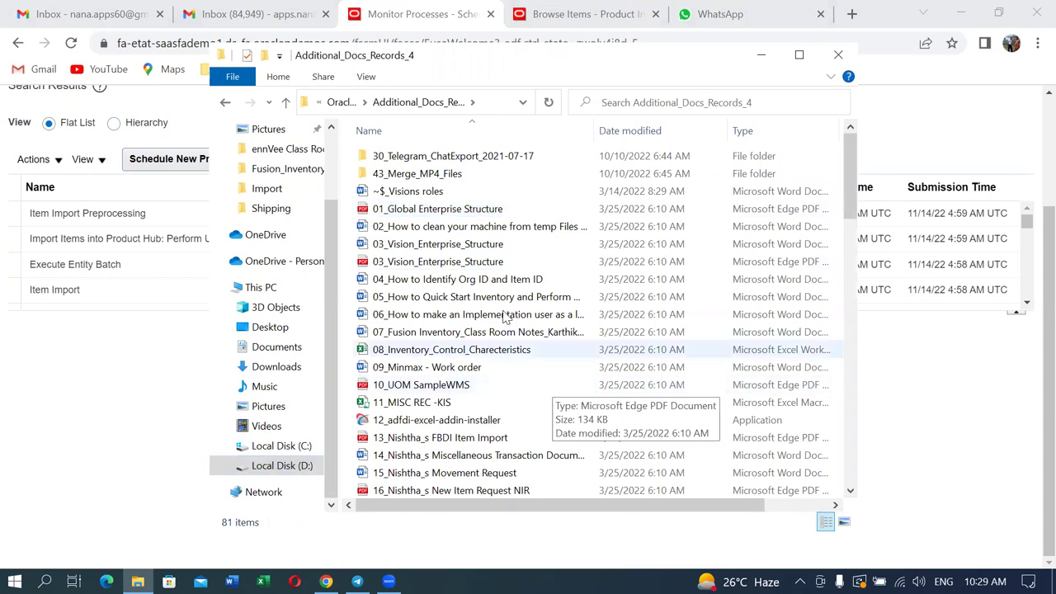
left_click(621, 104)
type("adfd")
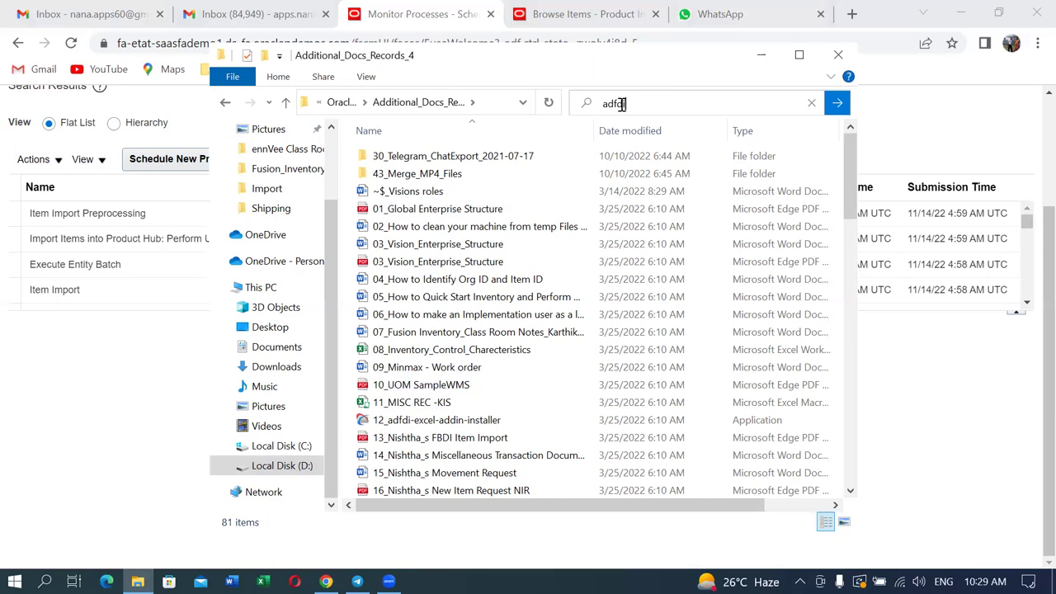
type("i")
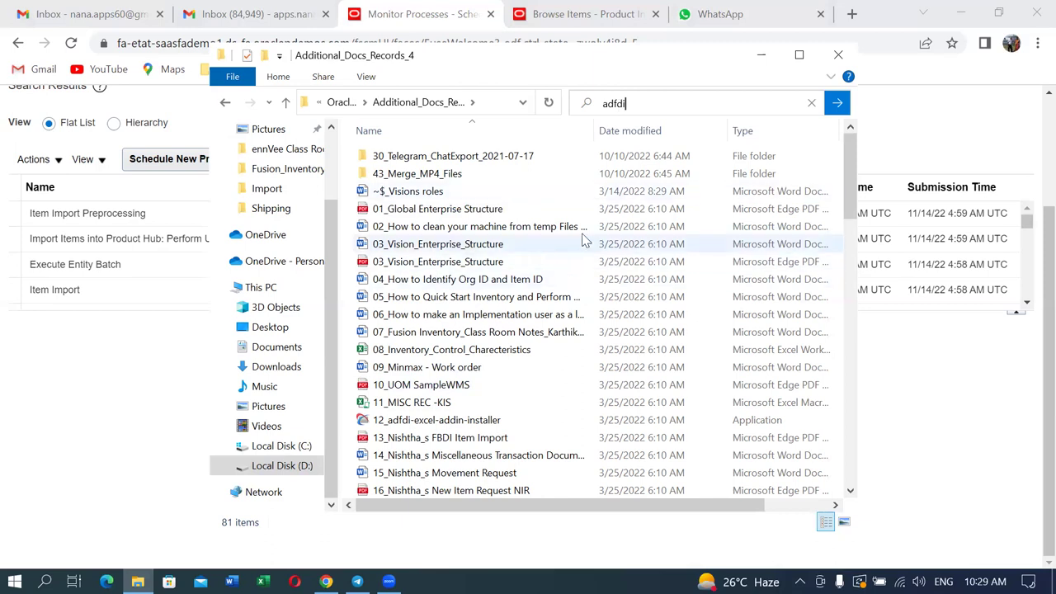
key("Return")
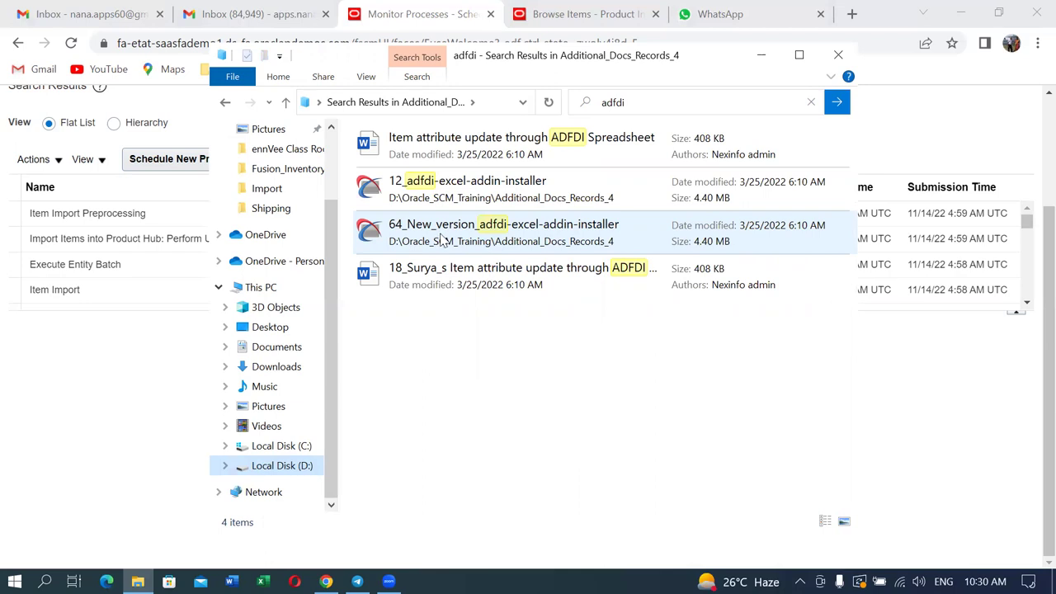
Install the Oracle ADF Desktop Integration Add-In using 64_New_version_adfdi-excel-addin-installer, and accept its Office customization in Excel.
double_click(443, 239)
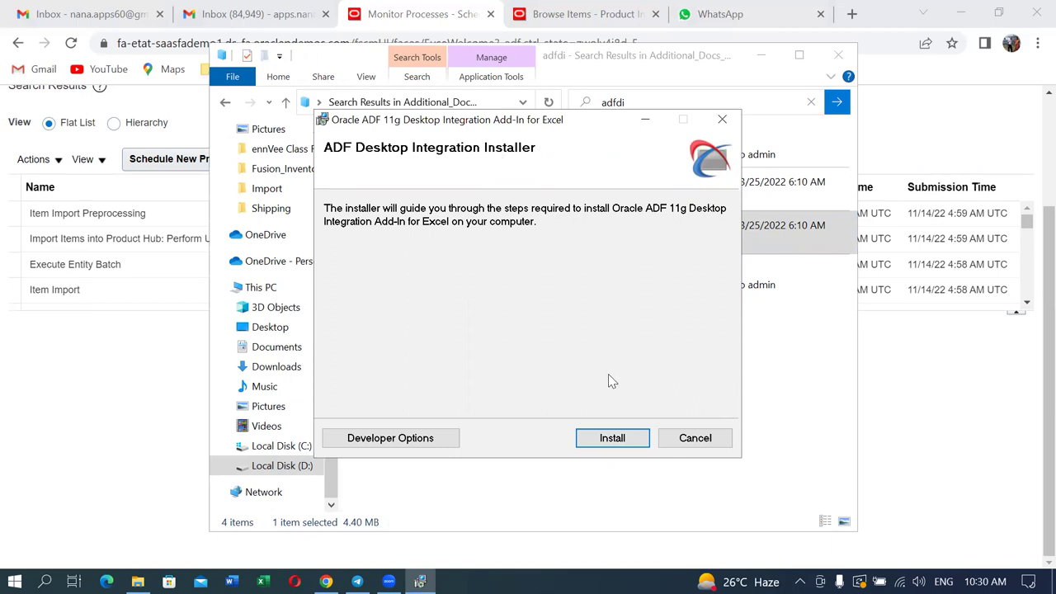
left_click(619, 442)
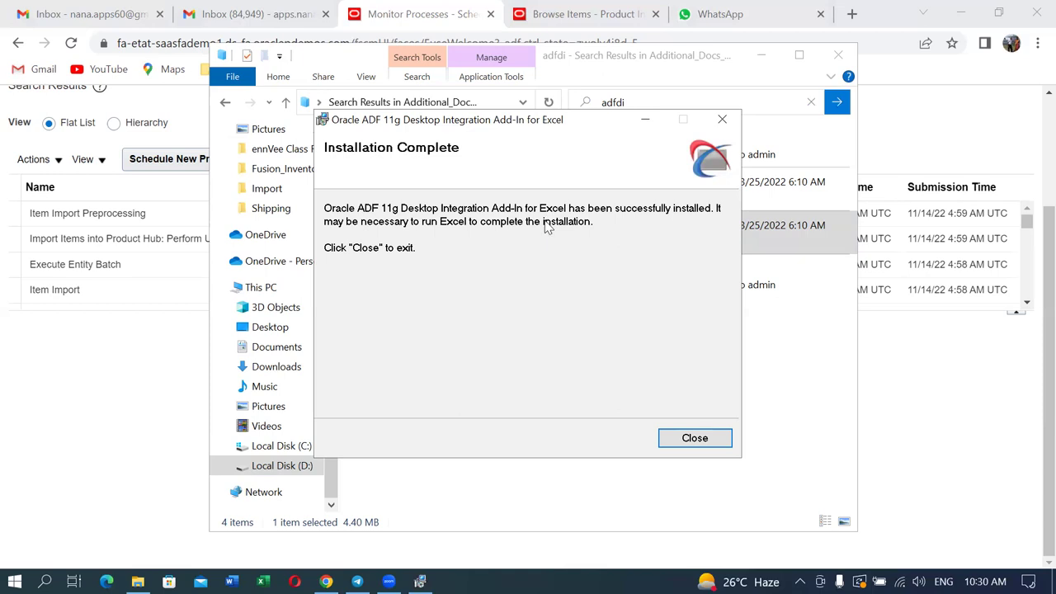
left_click(669, 446)
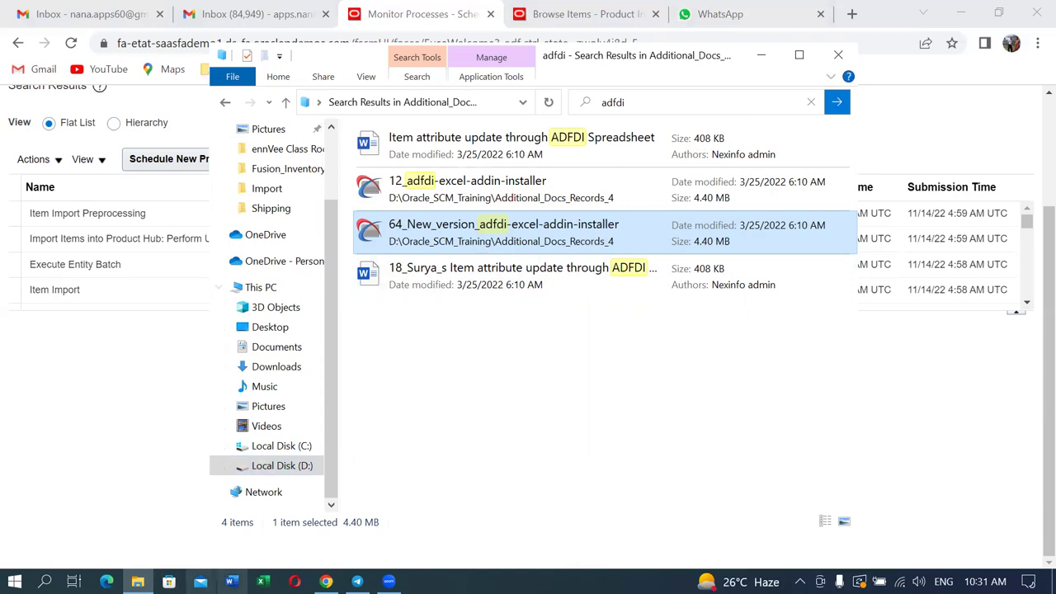
left_click(263, 581)
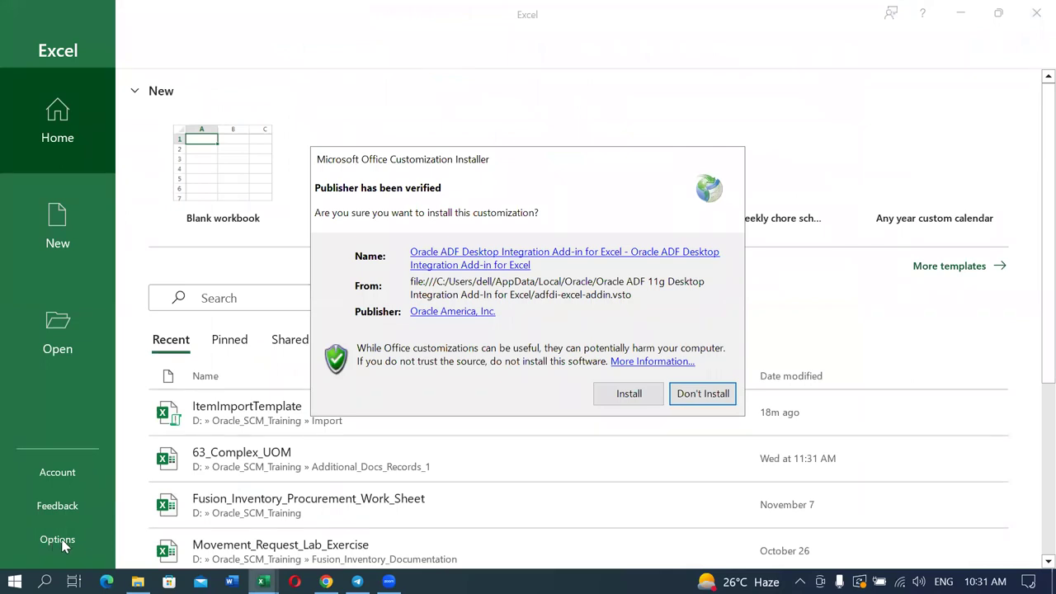
left_click(635, 395)
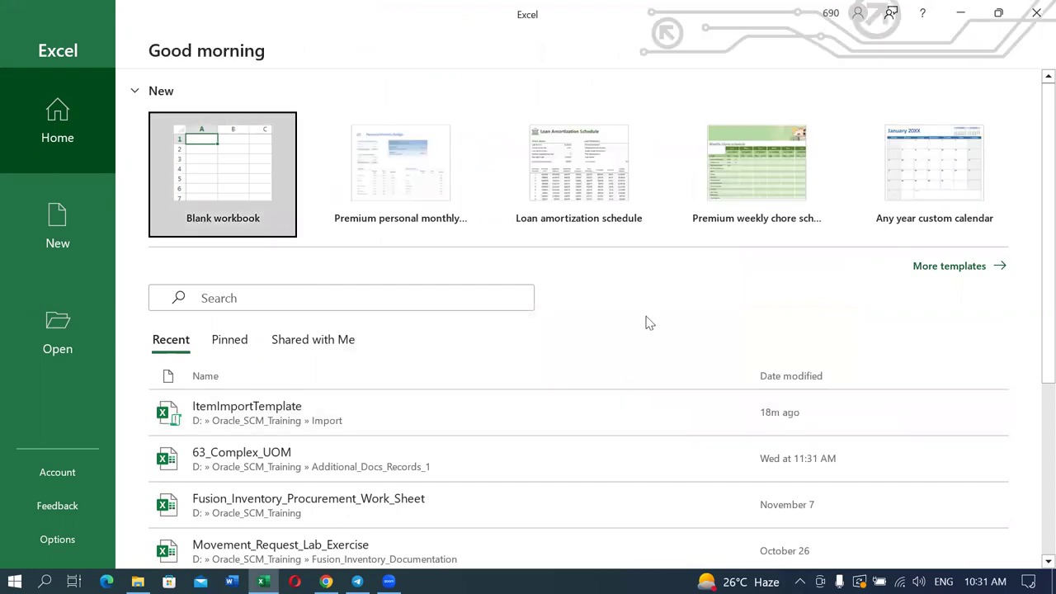
Minimize the Excel, browser, Telegram and File Explorer windows to show the desktop.
left_click(958, 20)
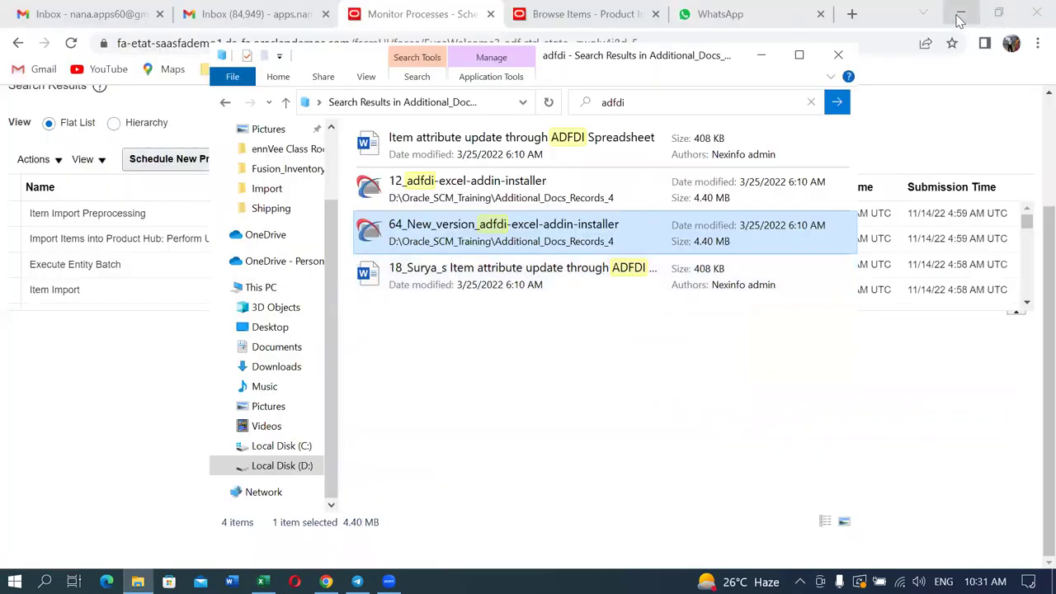
left_click(959, 18)
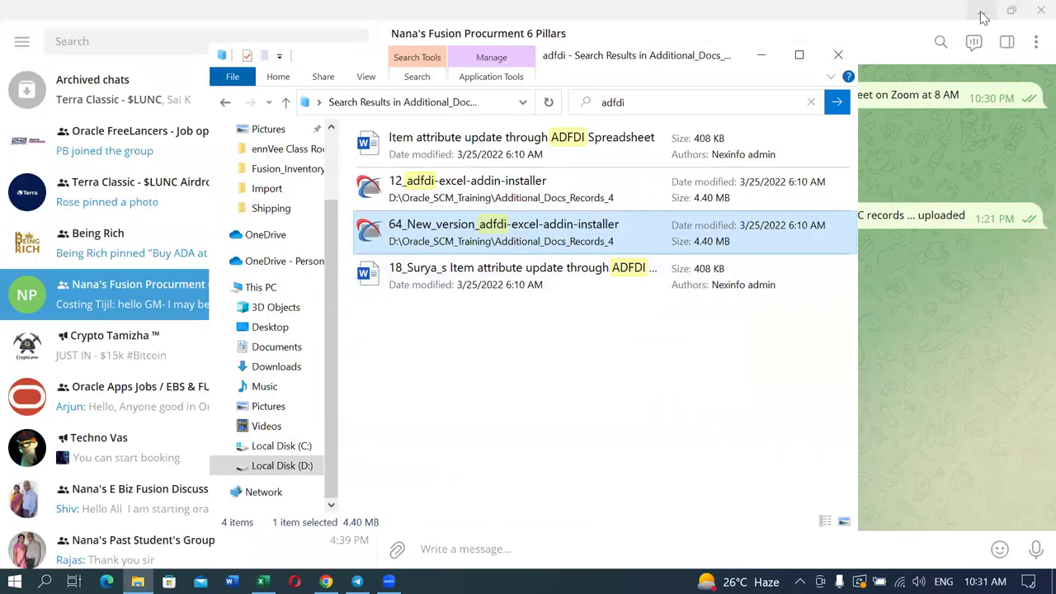
left_click(982, 13)
left_click(761, 54)
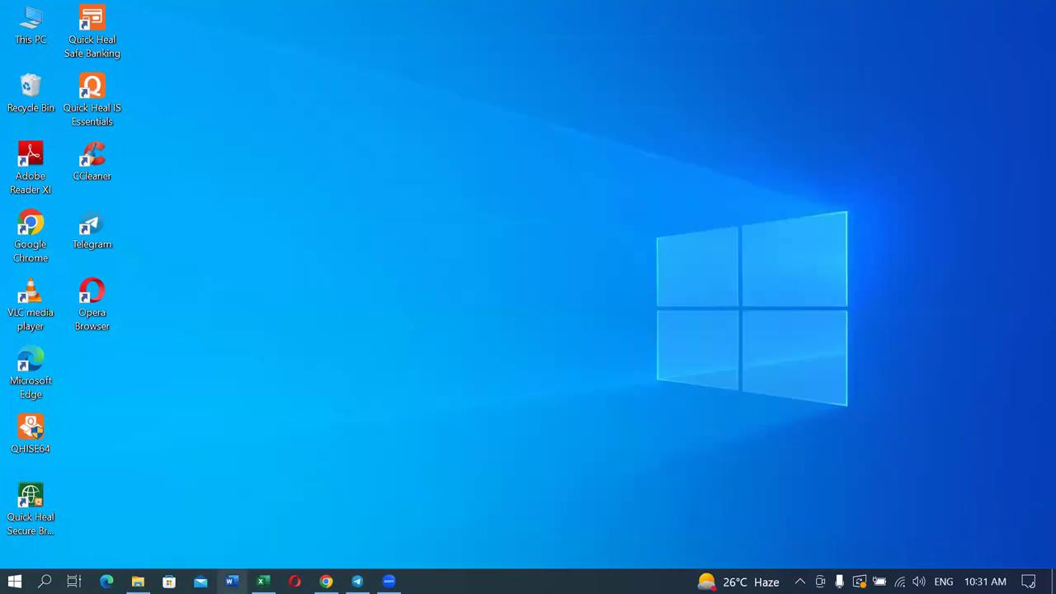
In Excel's Trust Center macro settings, enable VBA macros and trust access to the VBA project object model.
left_click(262, 582)
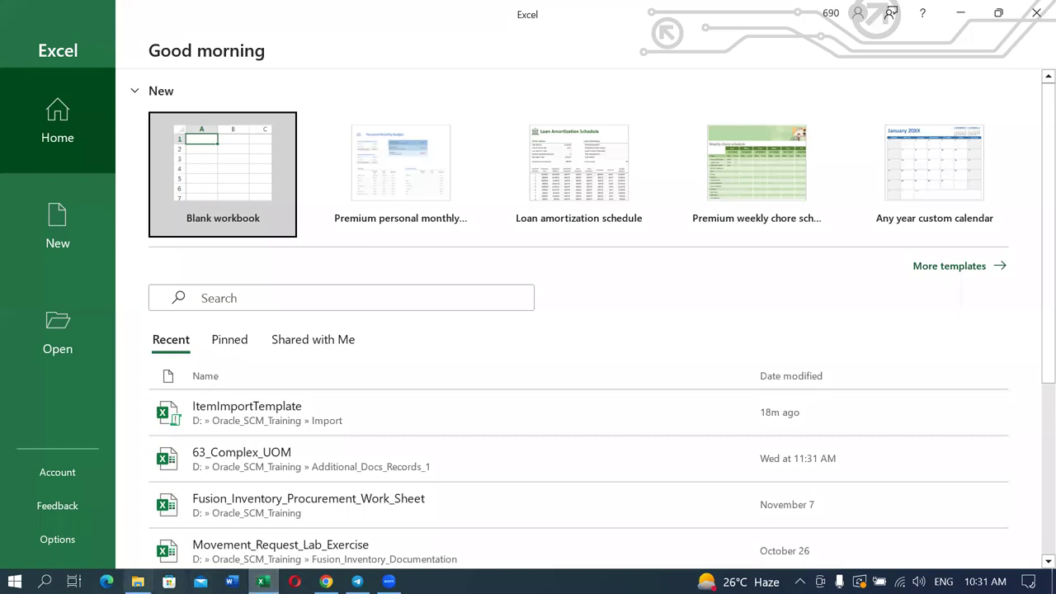
left_click(58, 544)
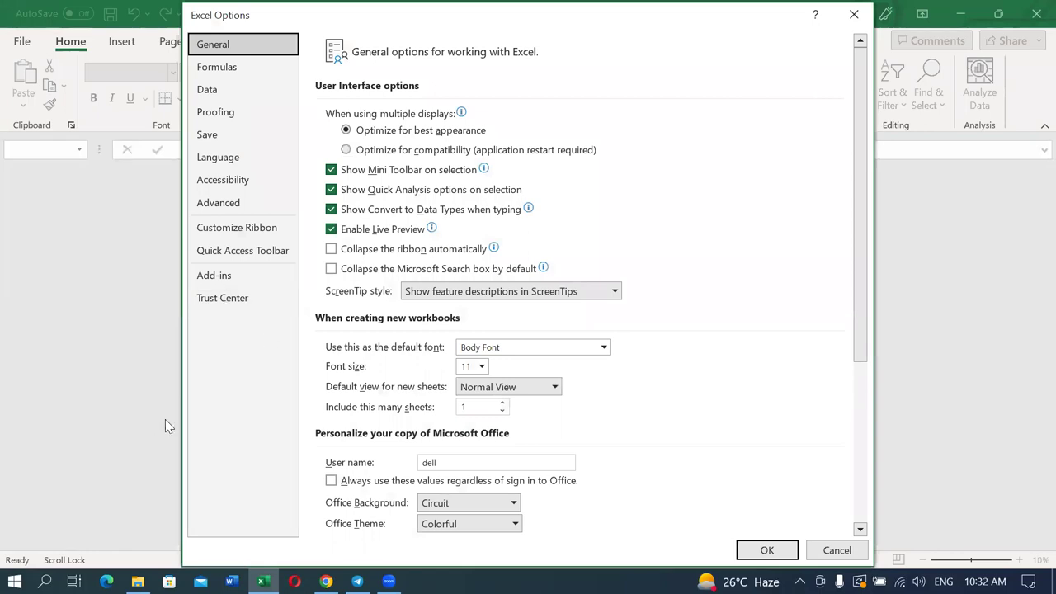
left_click(226, 304)
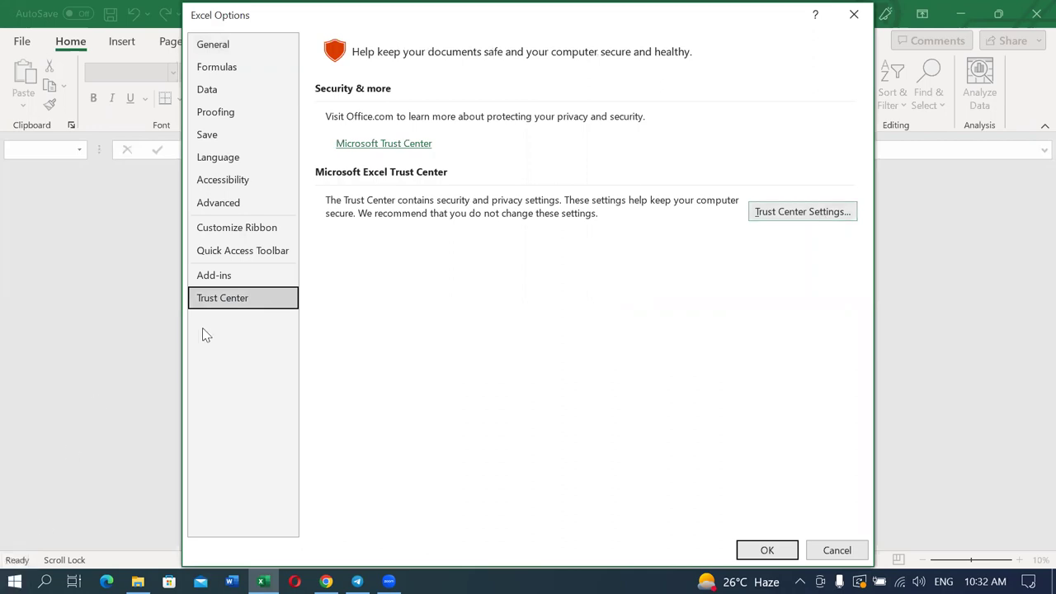
left_click(825, 213)
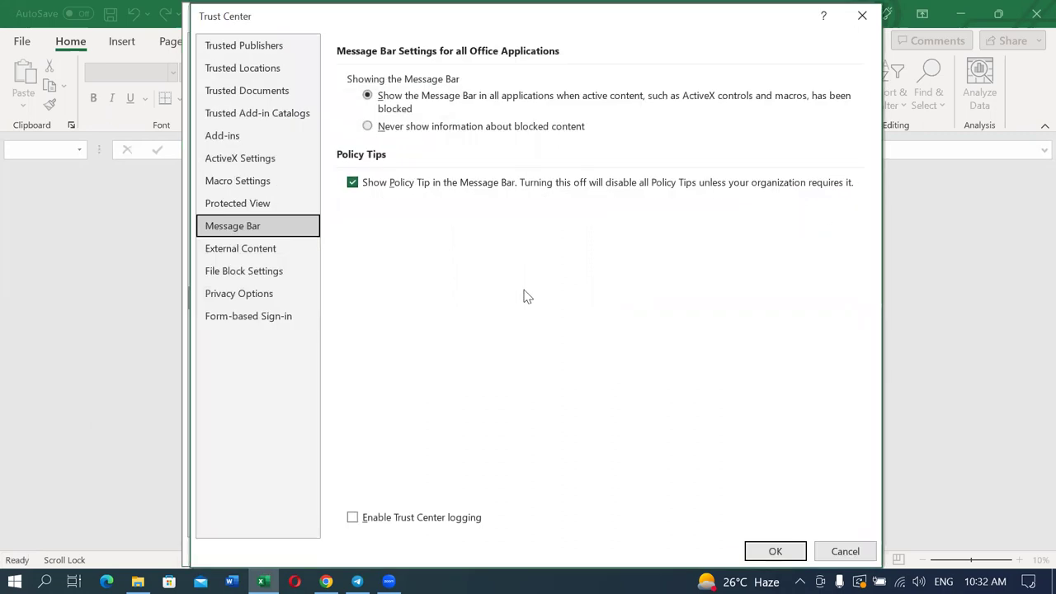
left_click(230, 189)
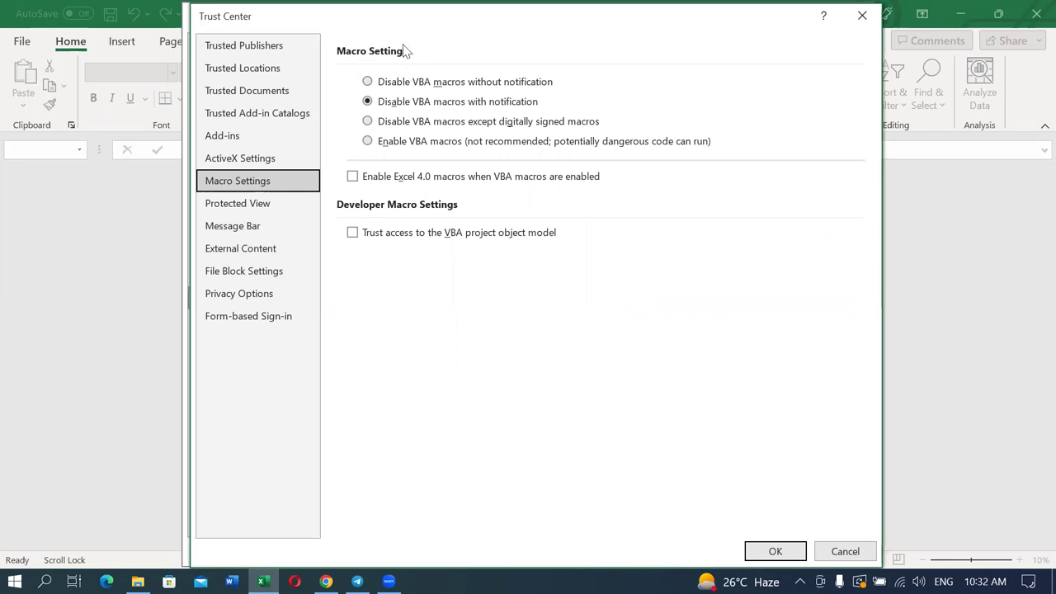
left_click(368, 142)
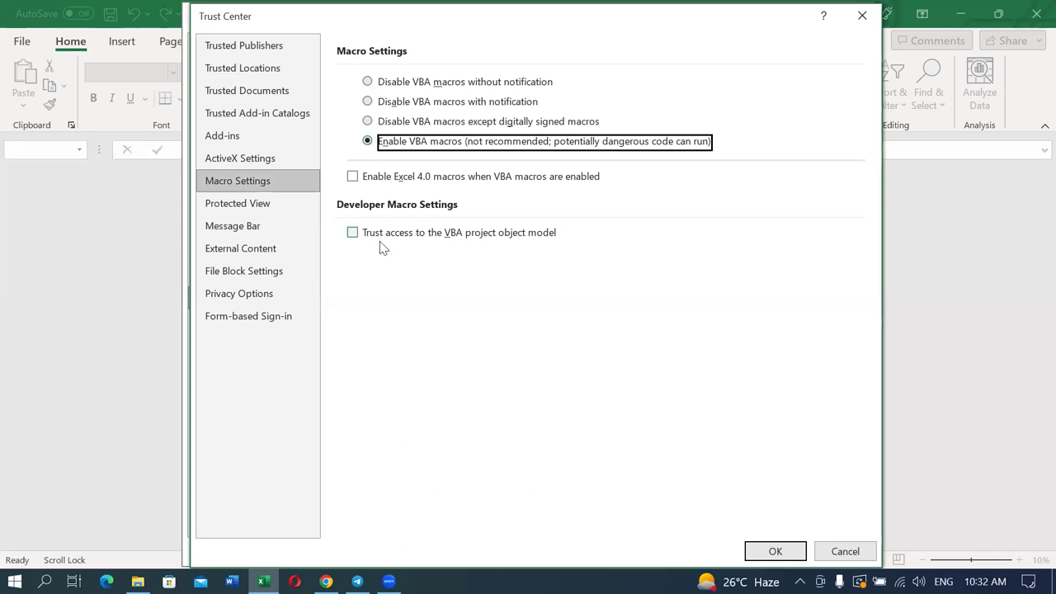
left_click(353, 233)
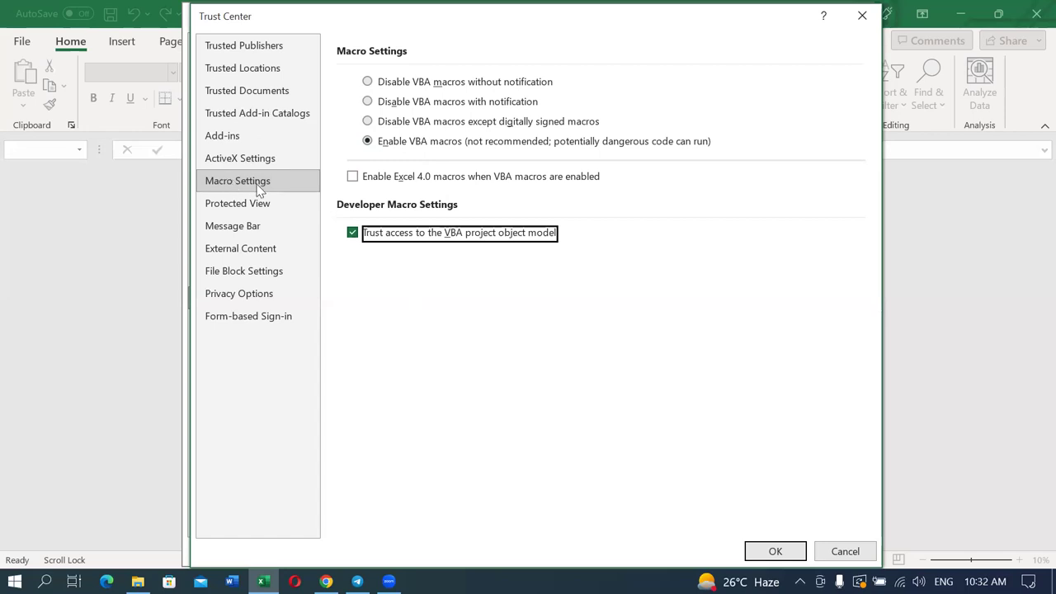
In the external content settings, enable all data connections, automatic workbook link updates and all linked data types, save the options and close Excel.
left_click(258, 254)
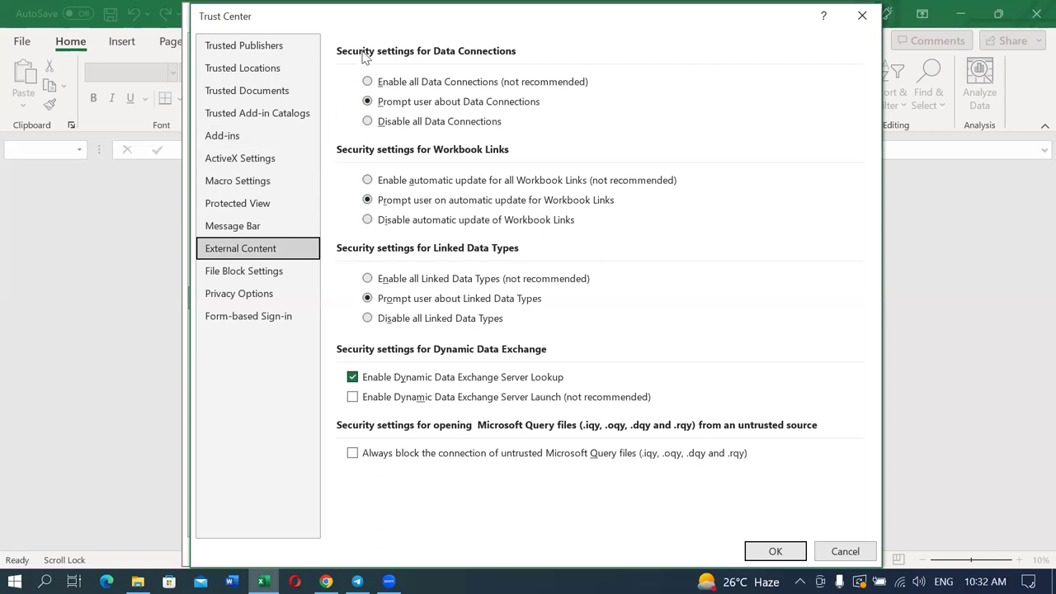
left_click(368, 81)
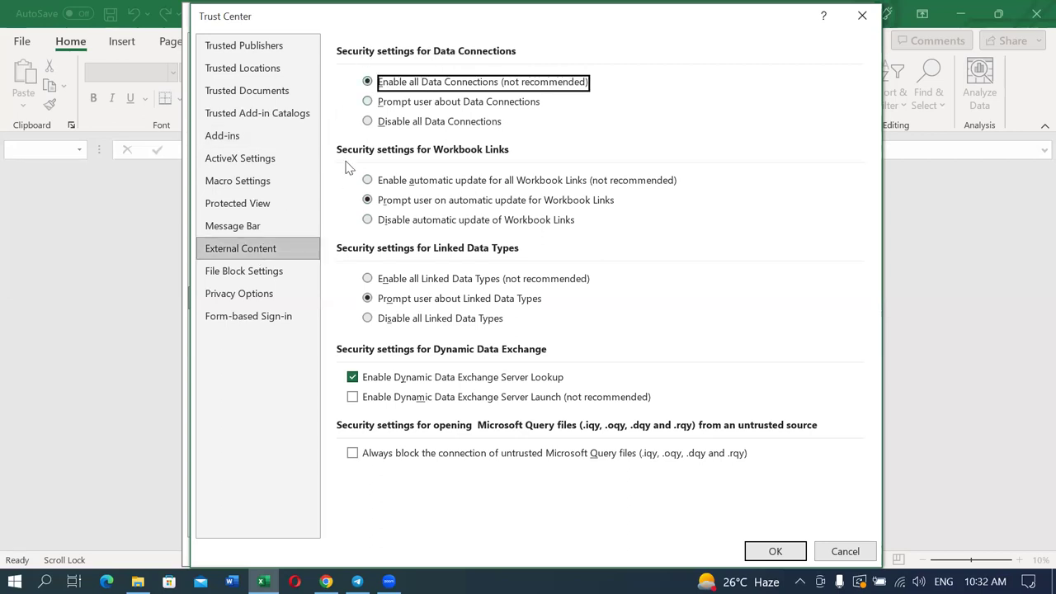
left_click(367, 180)
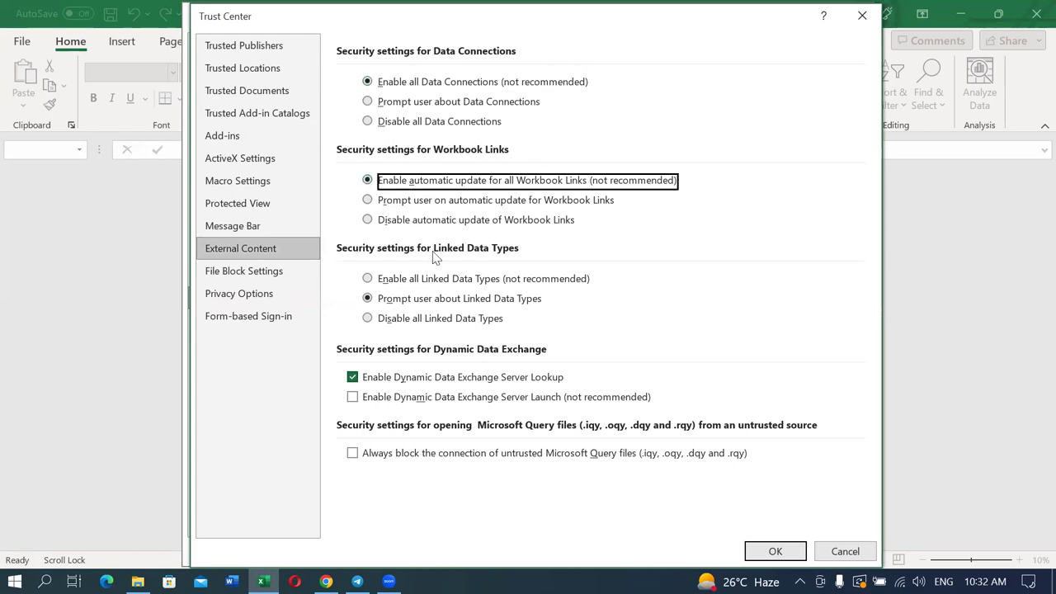
left_click(367, 278)
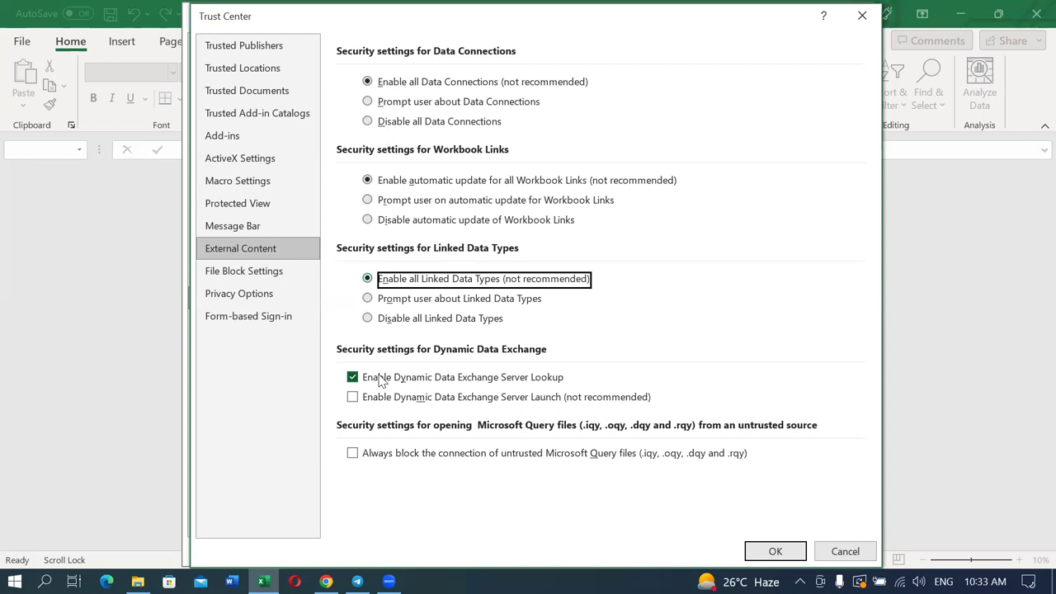
left_click(770, 553)
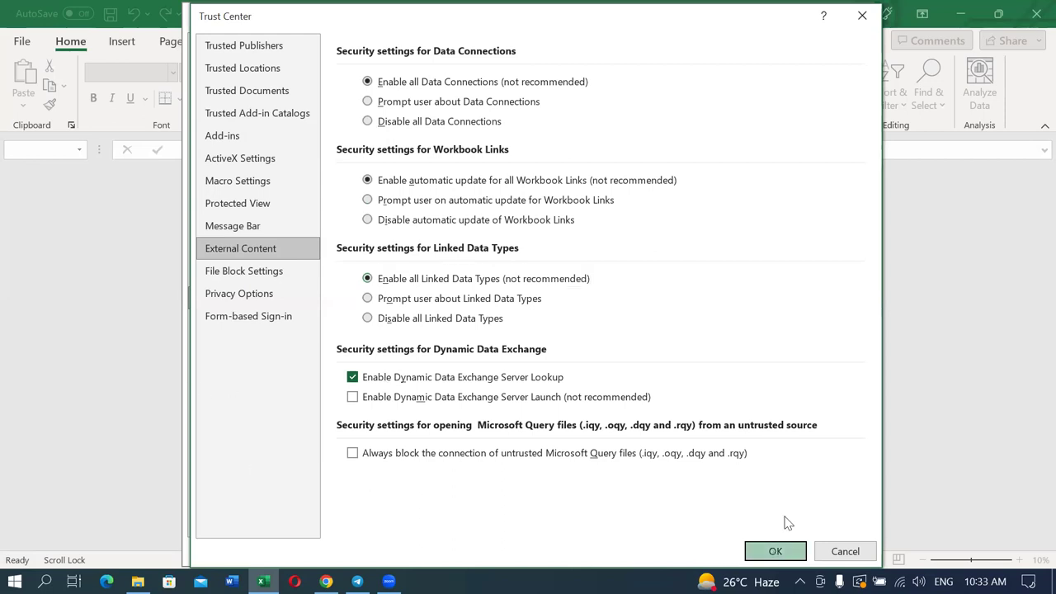
left_click(788, 553)
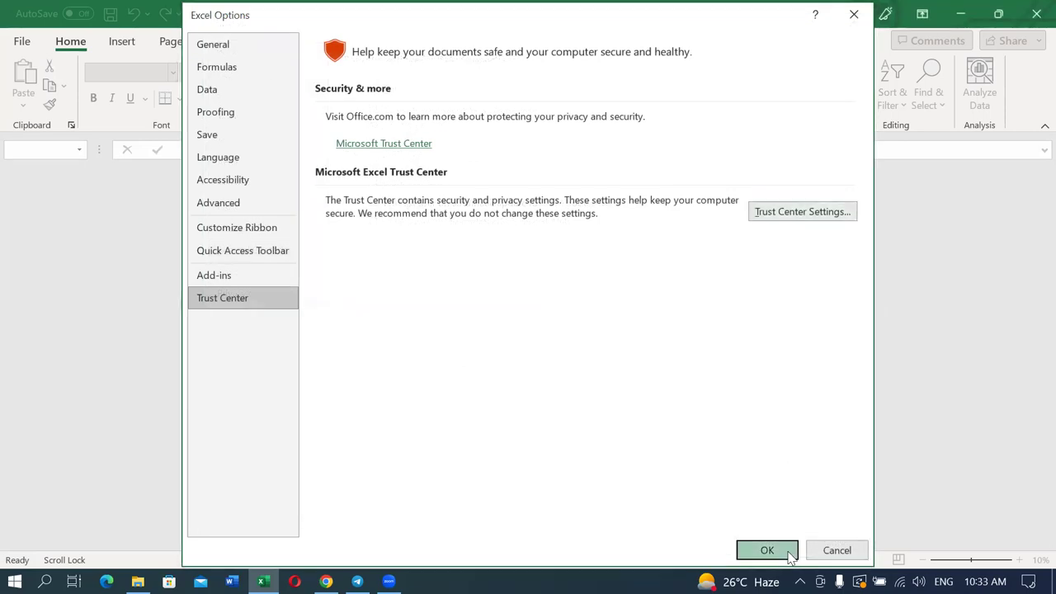
left_click(1034, 15)
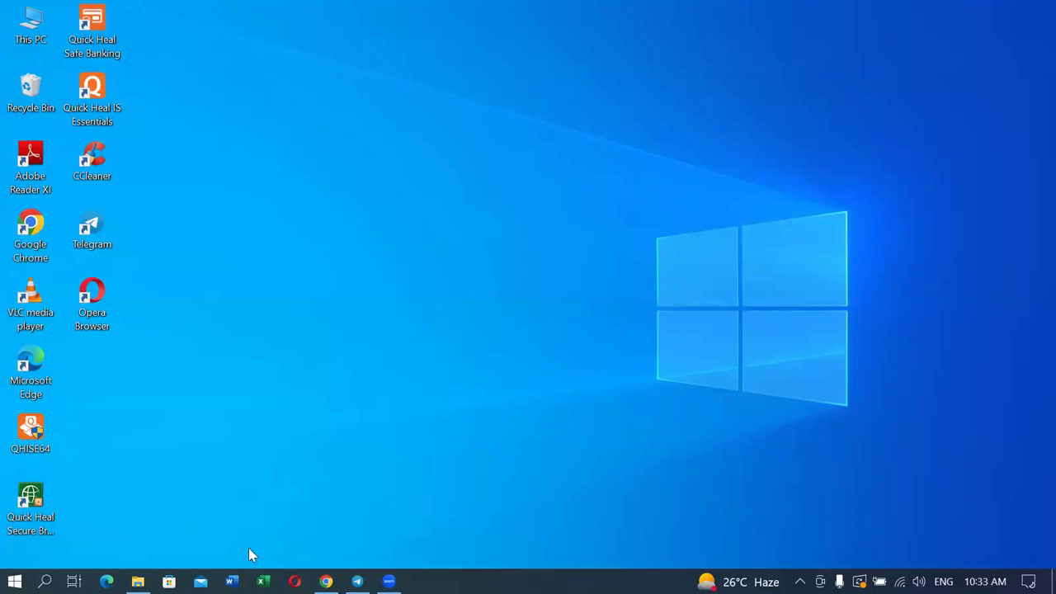
In the browser, refresh the scheduled processes list and rerun the Browse Items search to check the Organization column of the import items.
left_click(326, 582)
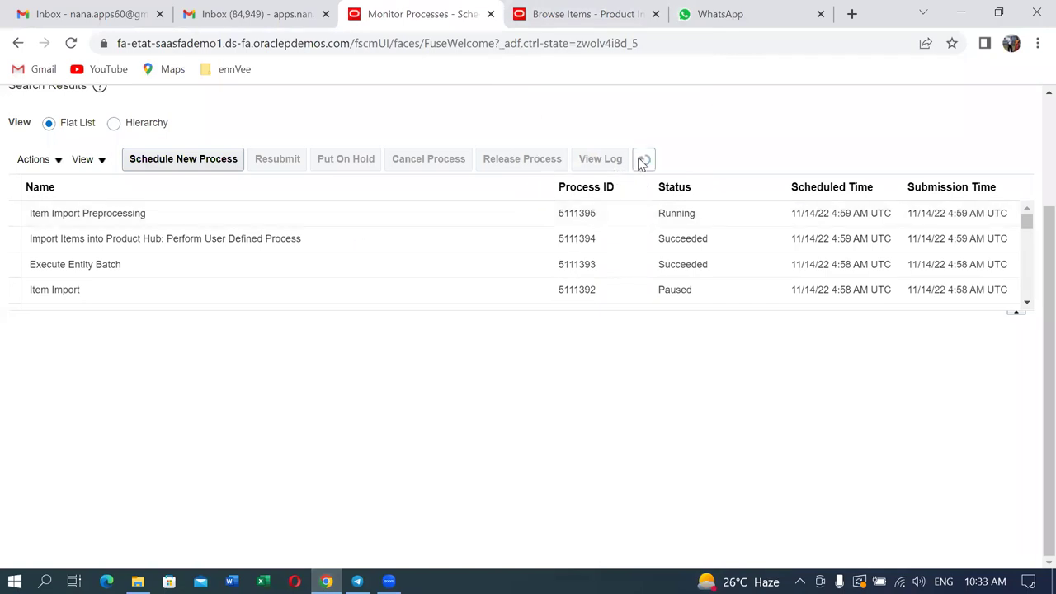
left_click(645, 160)
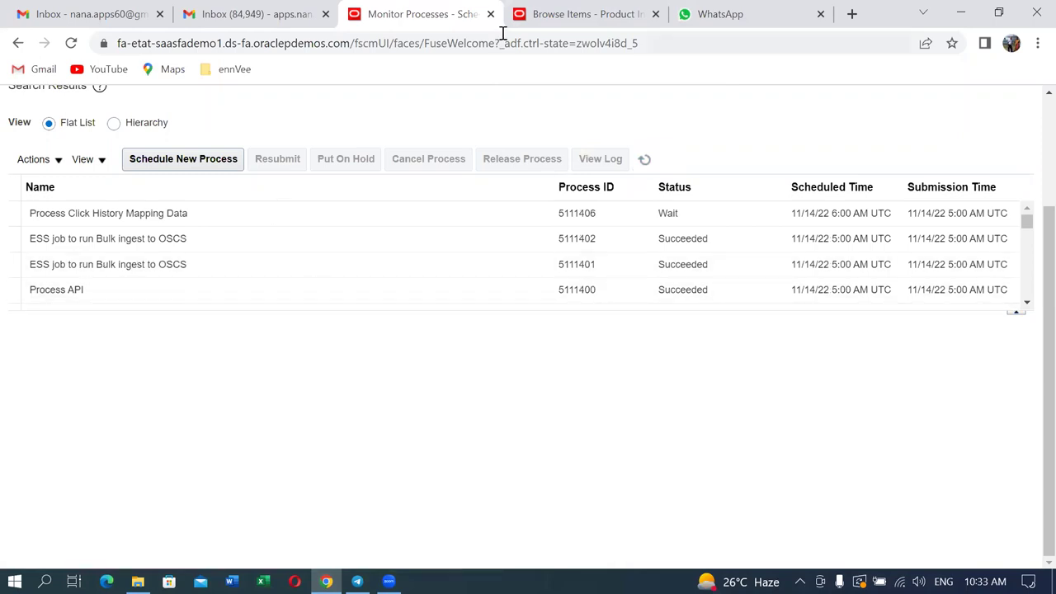
left_click(593, 16)
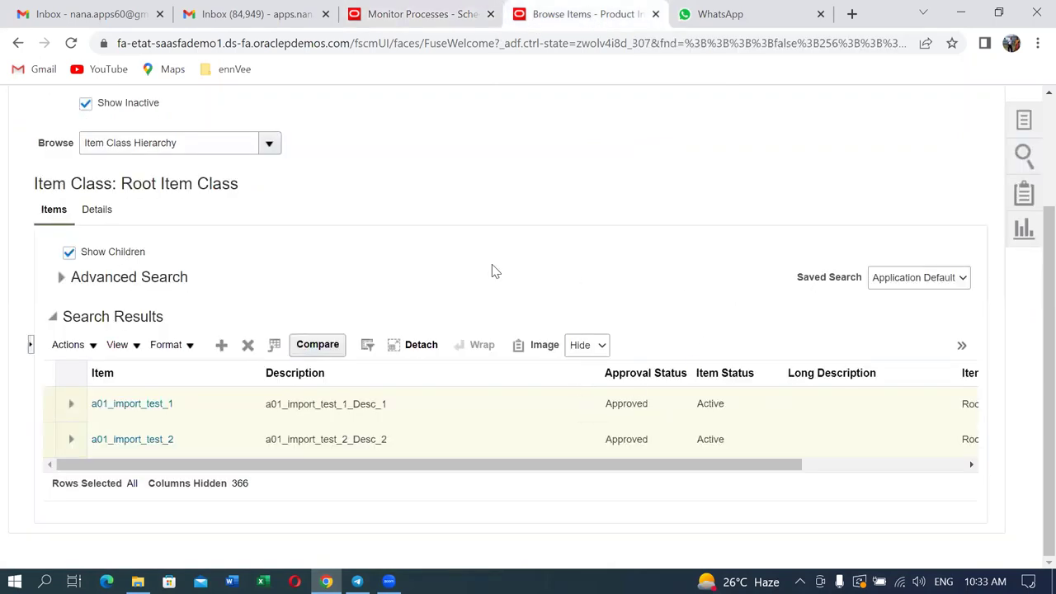
left_click(71, 286)
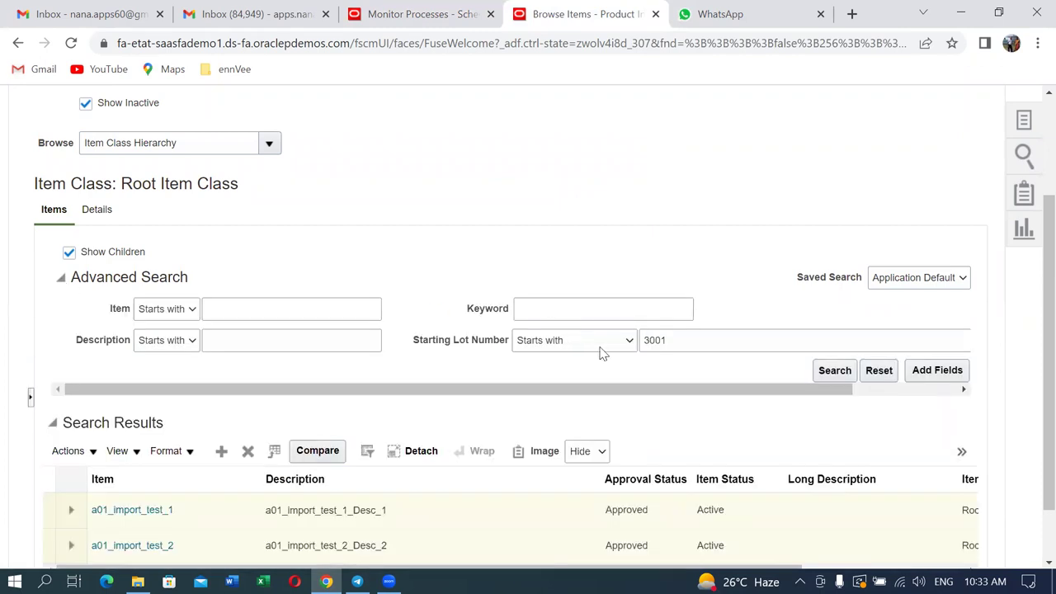
scroll(611, 354, "down", 1)
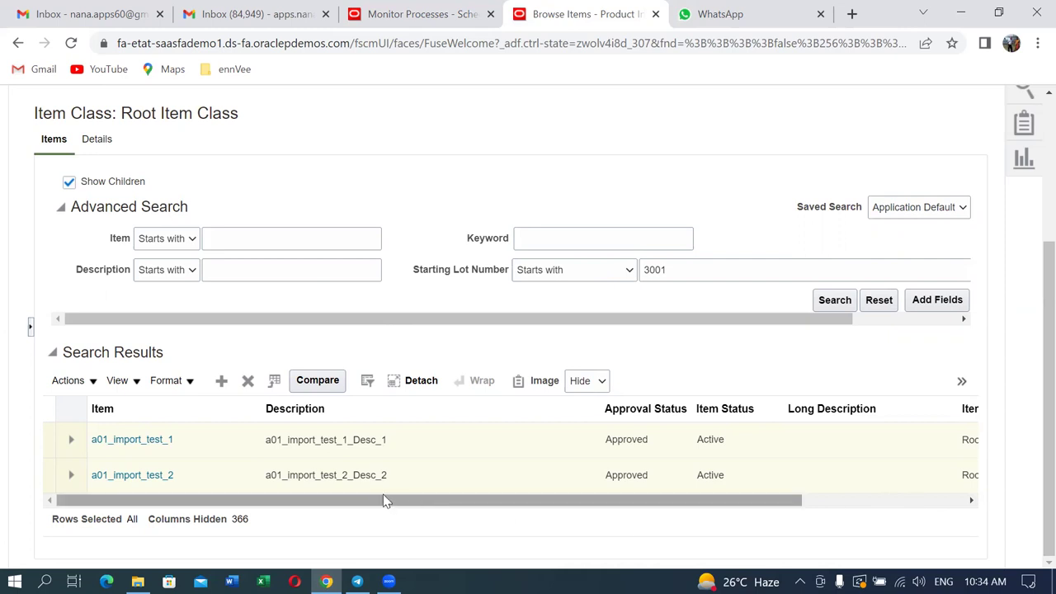
left_click_drag(385, 501, 554, 501)
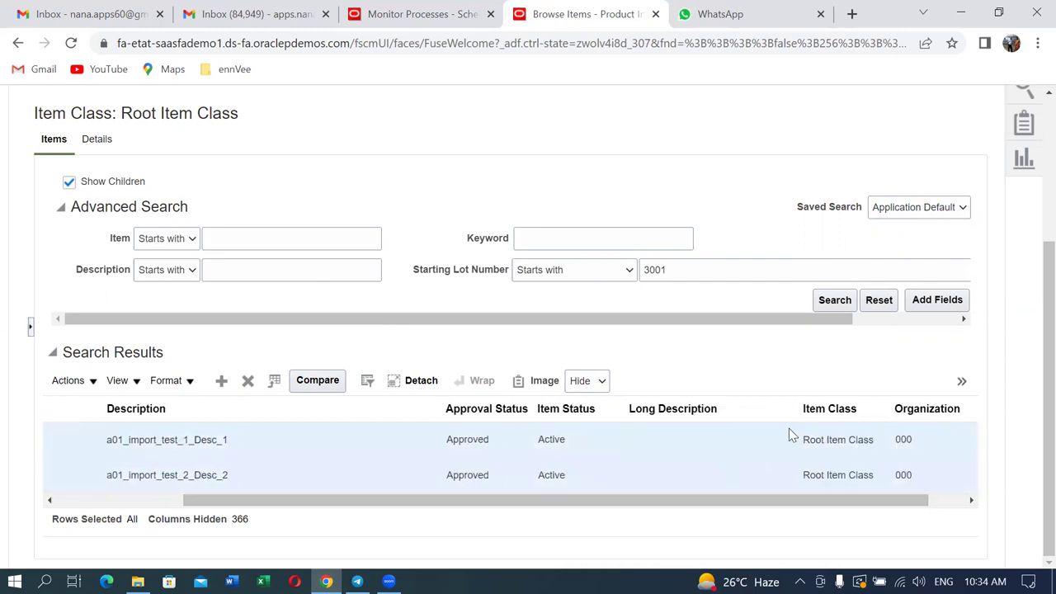
left_click(835, 302)
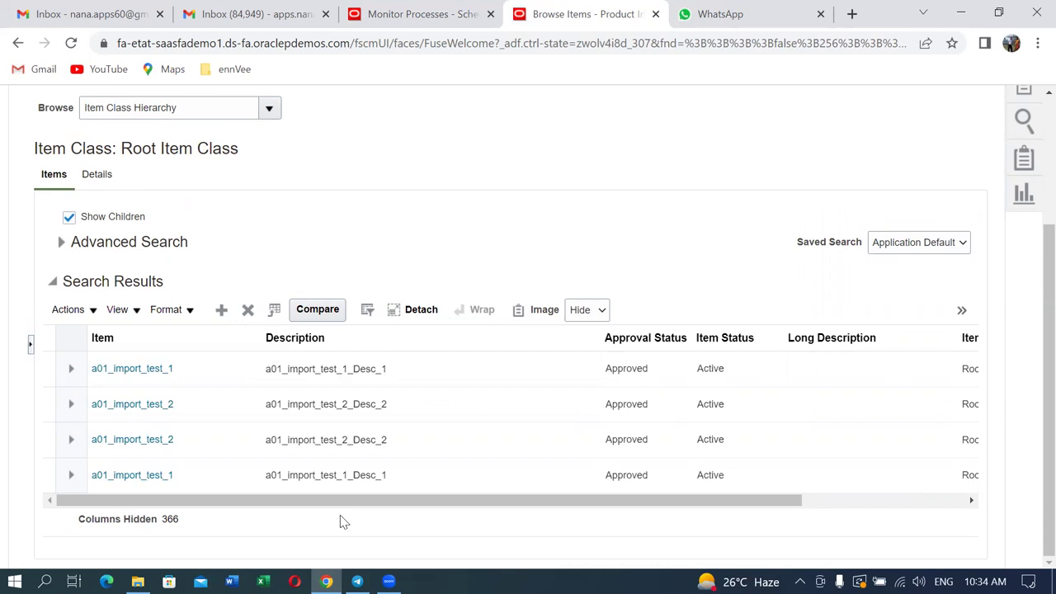
left_click_drag(327, 501, 512, 523)
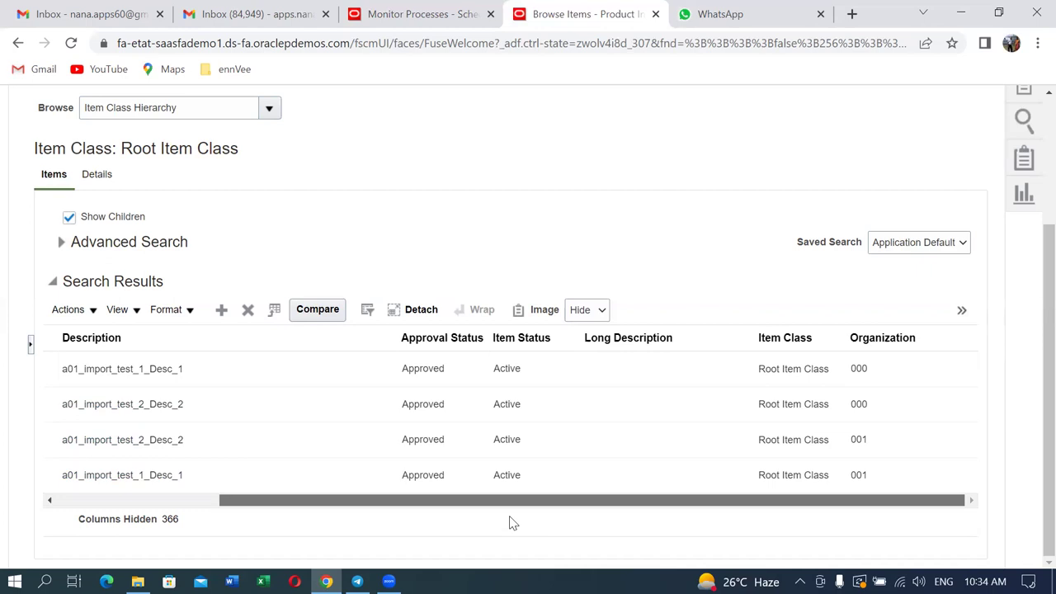
Open the Setup and Maintenance task search in a duplicate of the Browse Items browser tab.
right_click(572, 16)
left_click(615, 131)
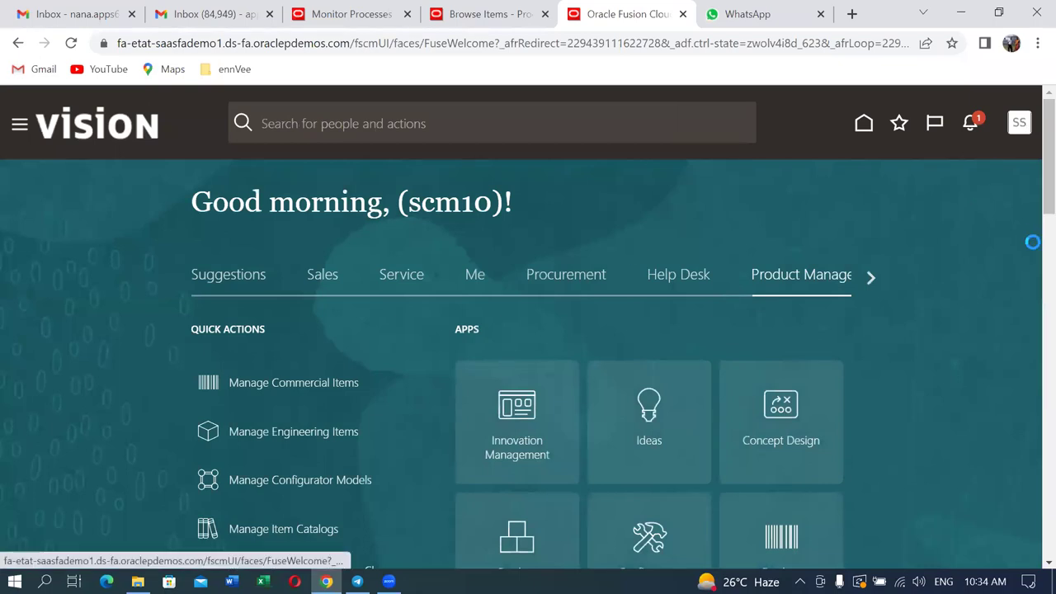
left_click(749, 373)
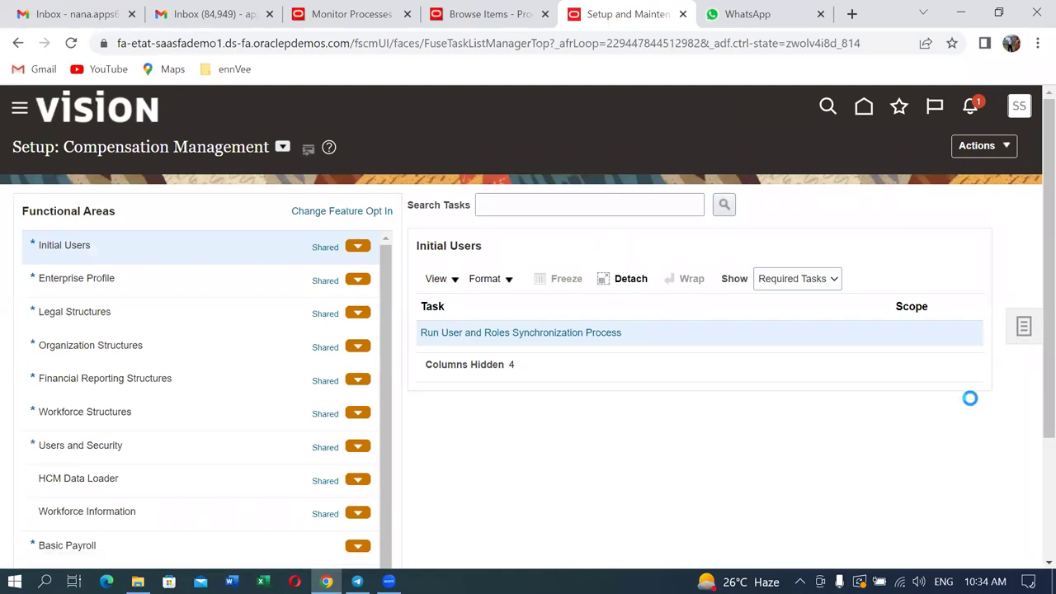
left_click(1019, 326)
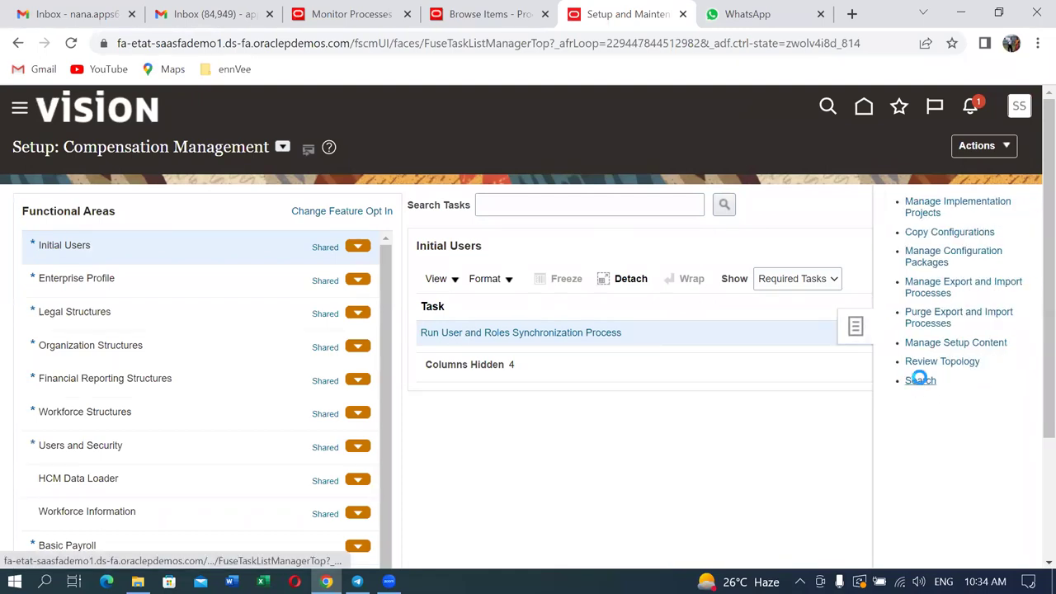
left_click(915, 380)
Search for "%item%attrib%cont%" and open the Manage Operational Attributes Groups task of the Item Attribute Control business object.
left_click(421, 207)
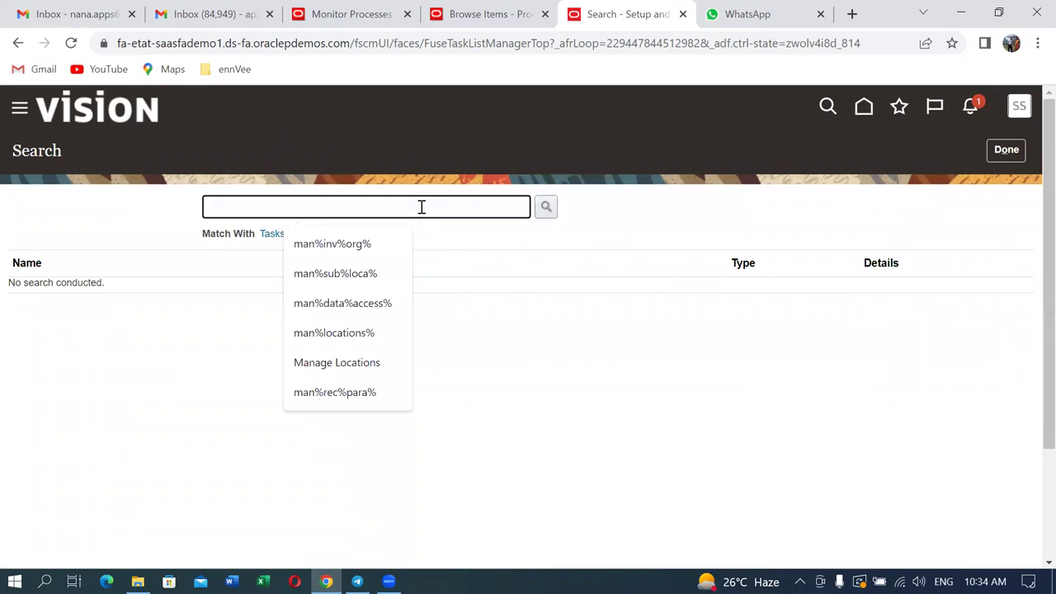
type("%item%attrib%cont%")
key("Return")
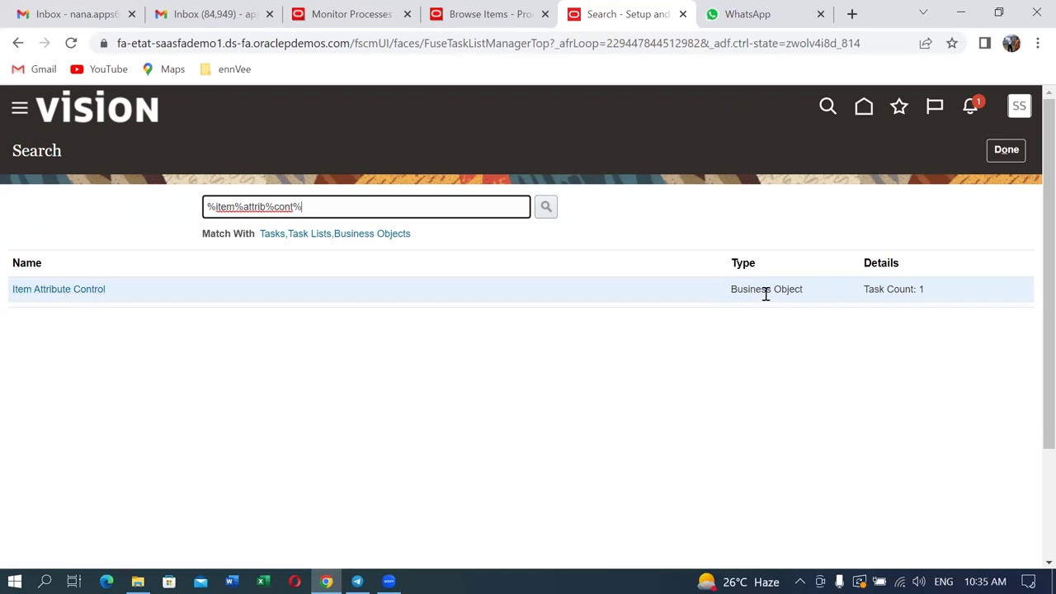
left_click(47, 291)
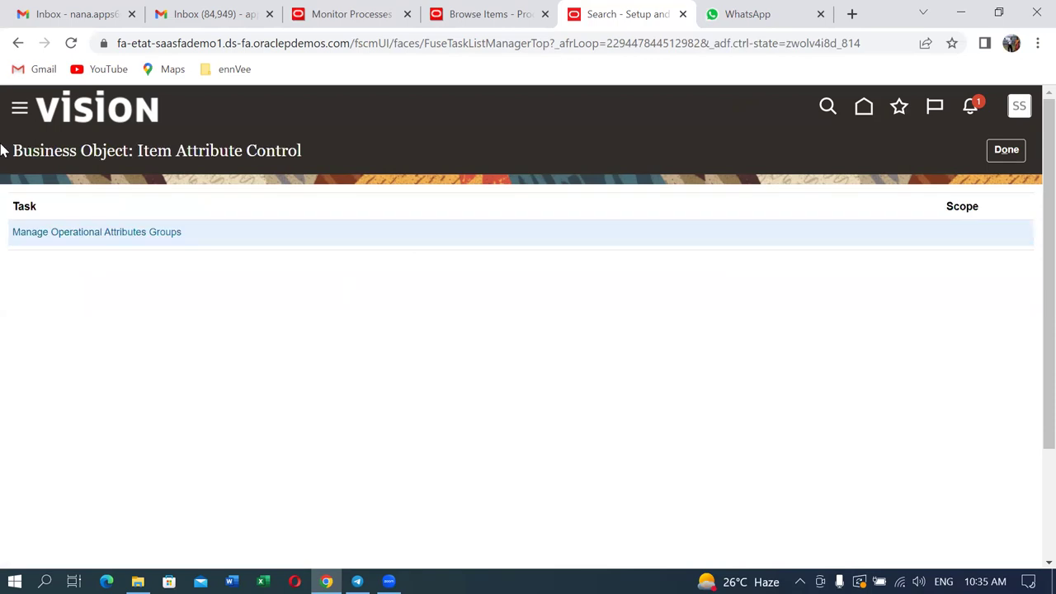
left_click(88, 241)
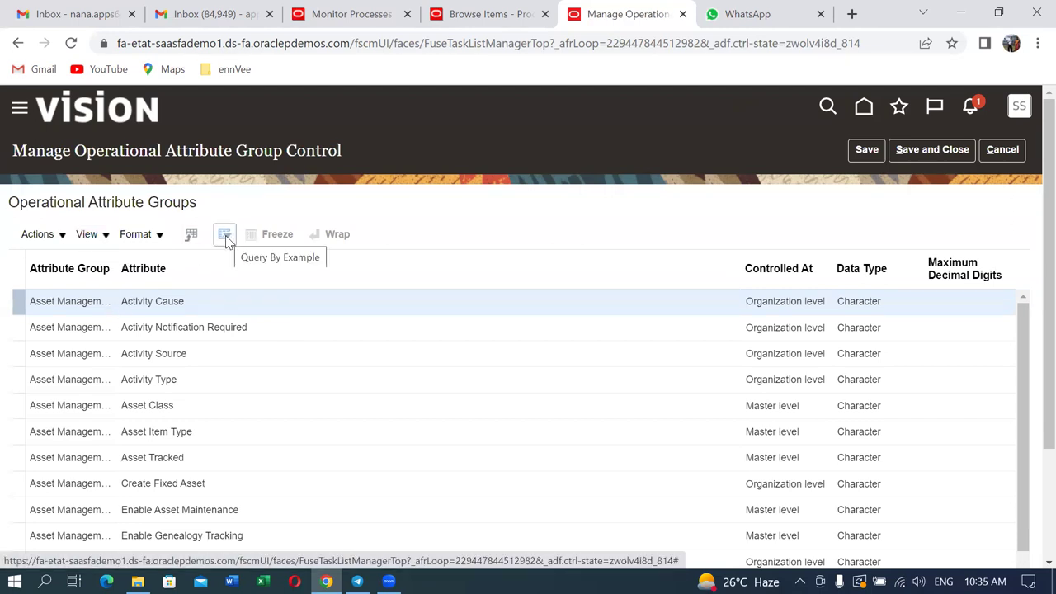
Filter the operational attribute groups by attribute group "Pur" and review at which level the Purchasing attributes are controlled.
left_click(225, 237)
left_click(76, 264)
type("Pur")
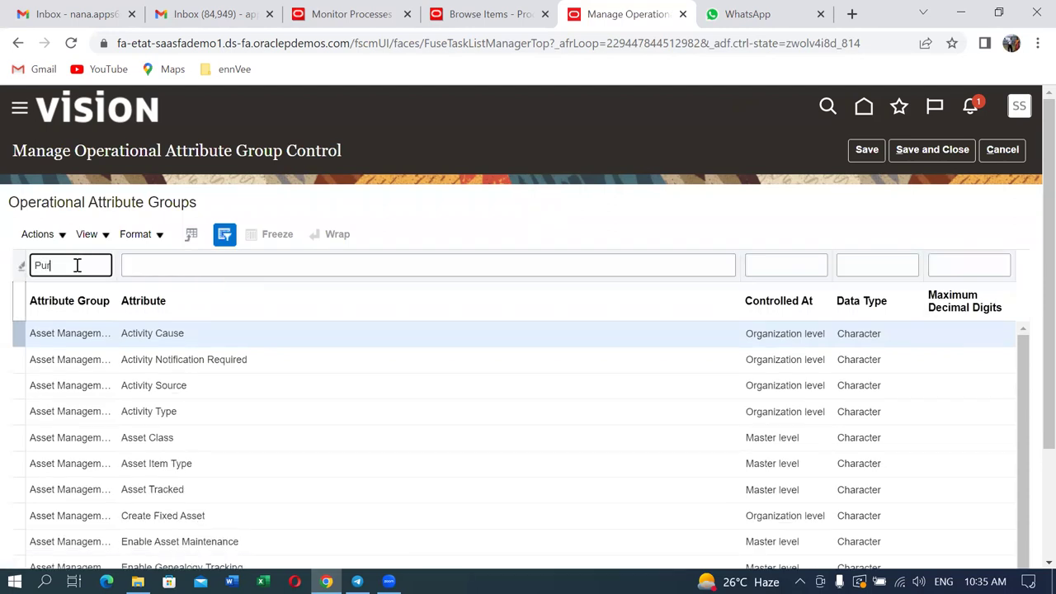
key("Return")
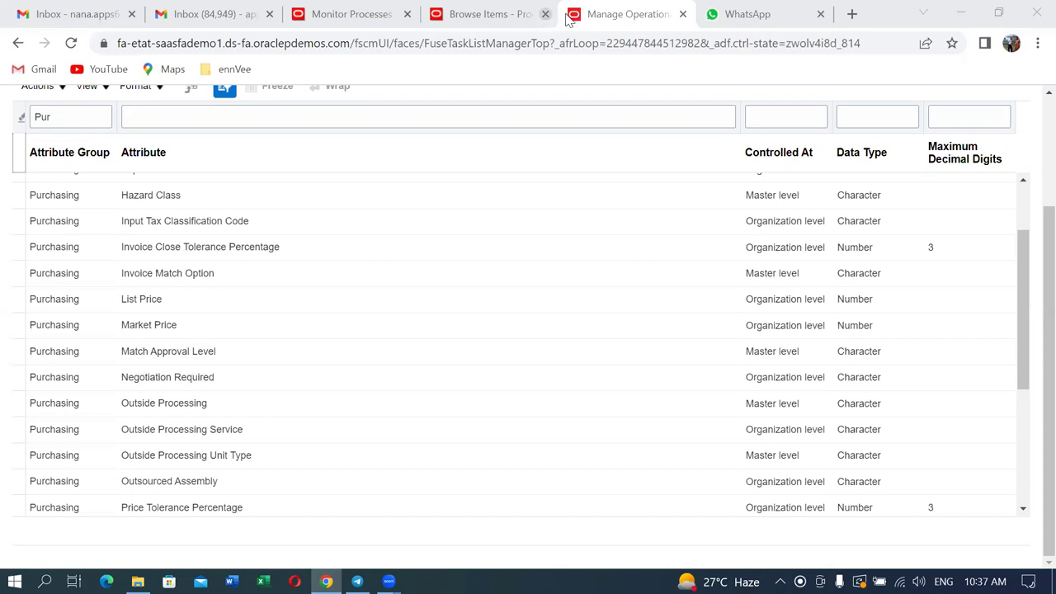
On the Browse Items page, find "Match appro" among the available columns and add the Purchasing attribute Match Approval Level to the selected attributes.
left_click(467, 14)
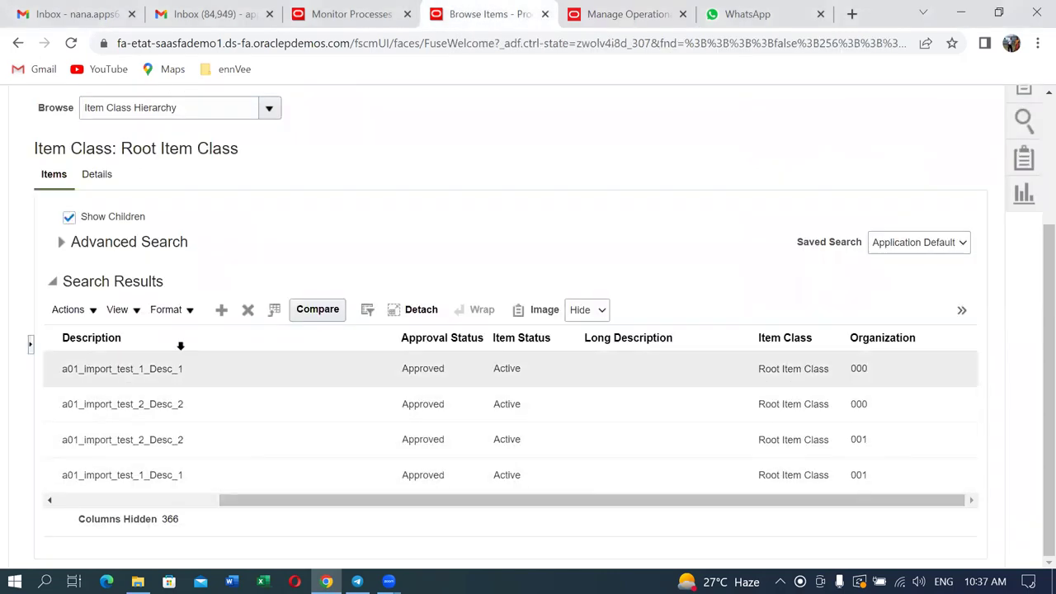
left_click(126, 311)
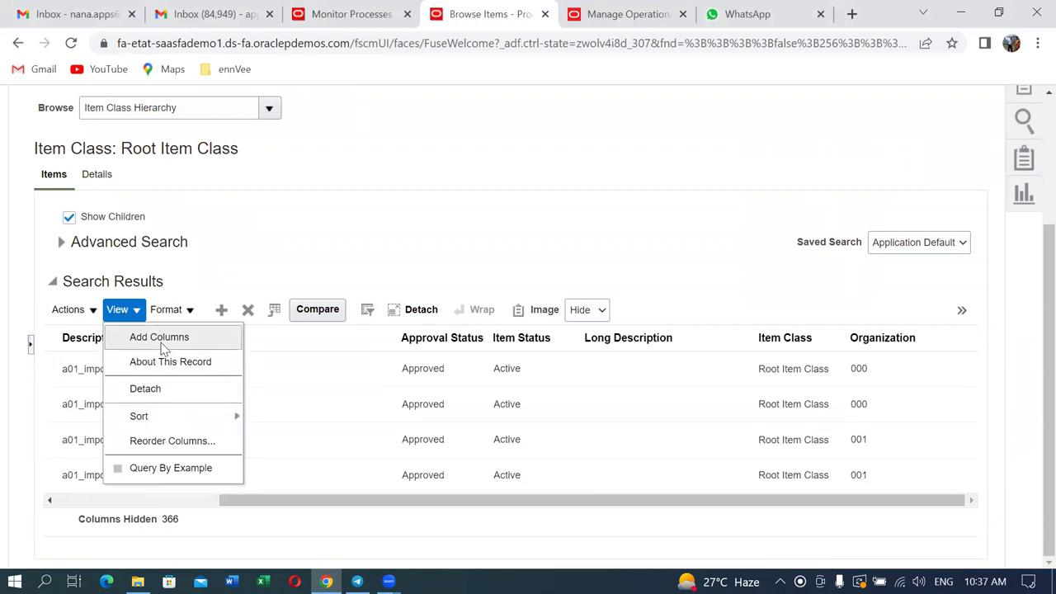
left_click(472, 259)
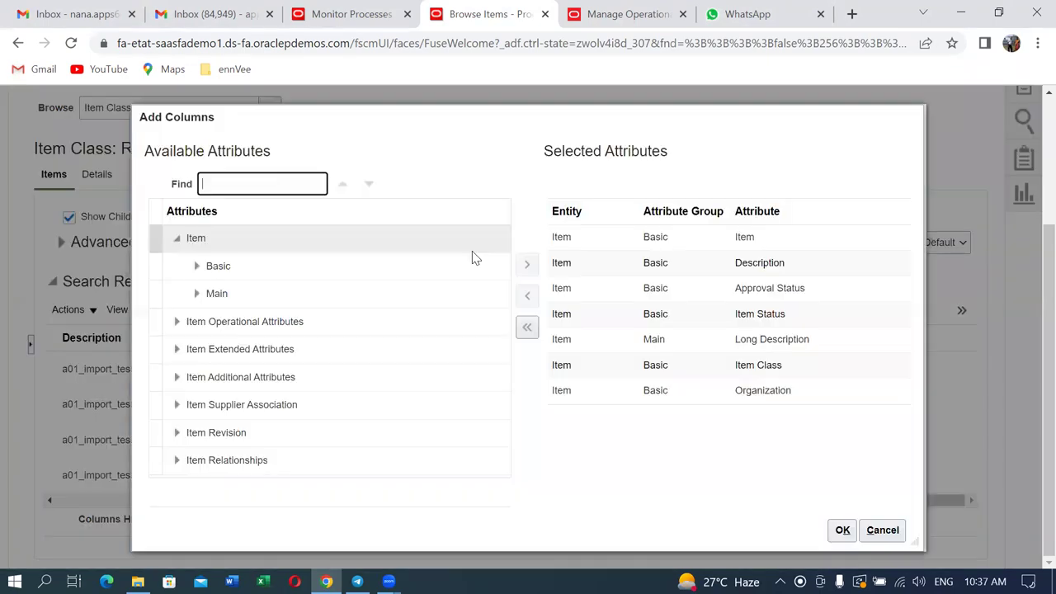
type("M")
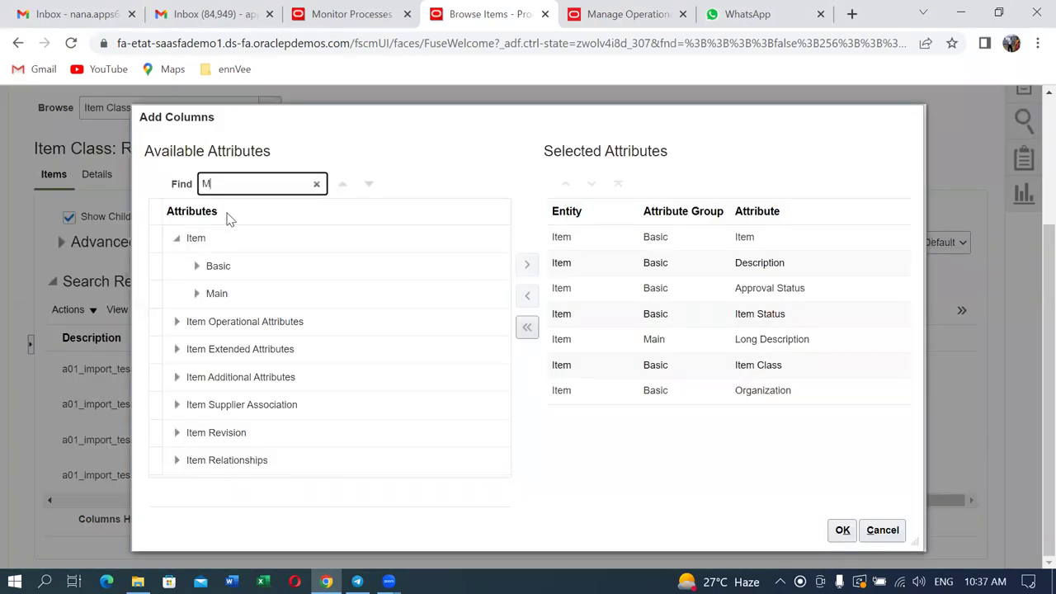
type("atch appro")
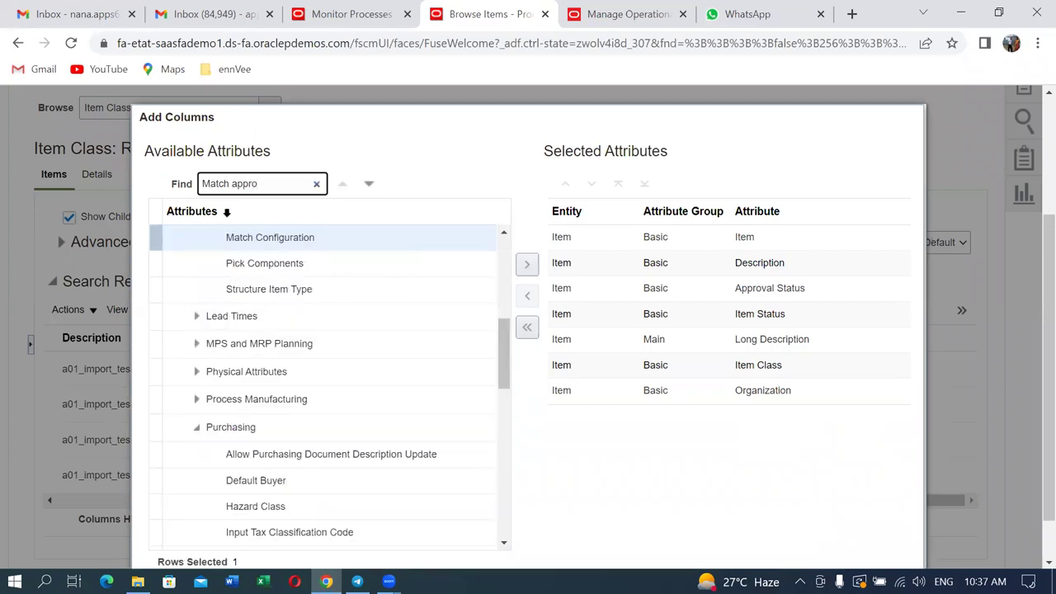
key("Return")
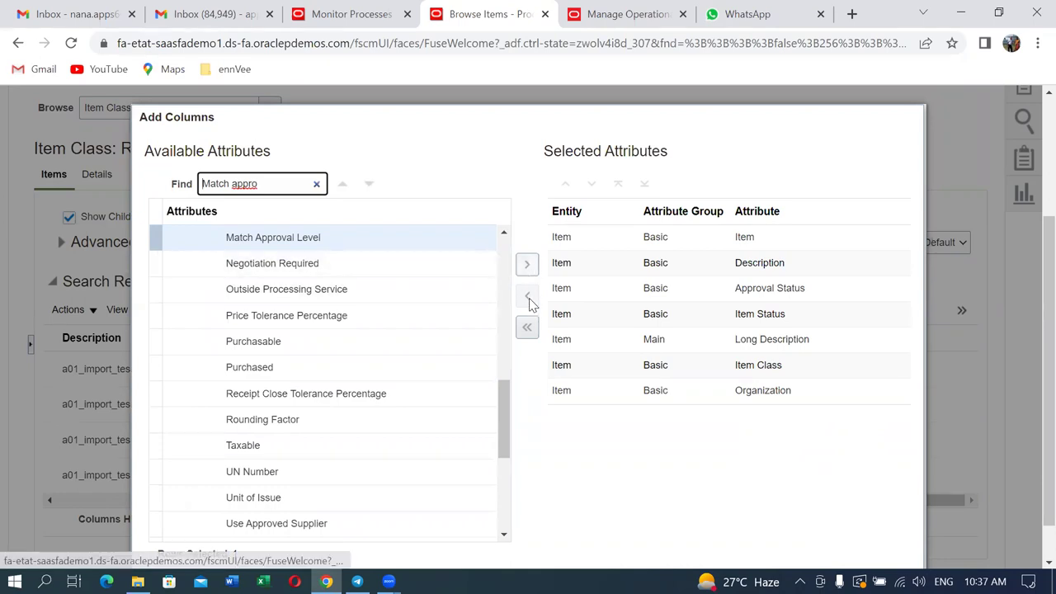
left_click(528, 263)
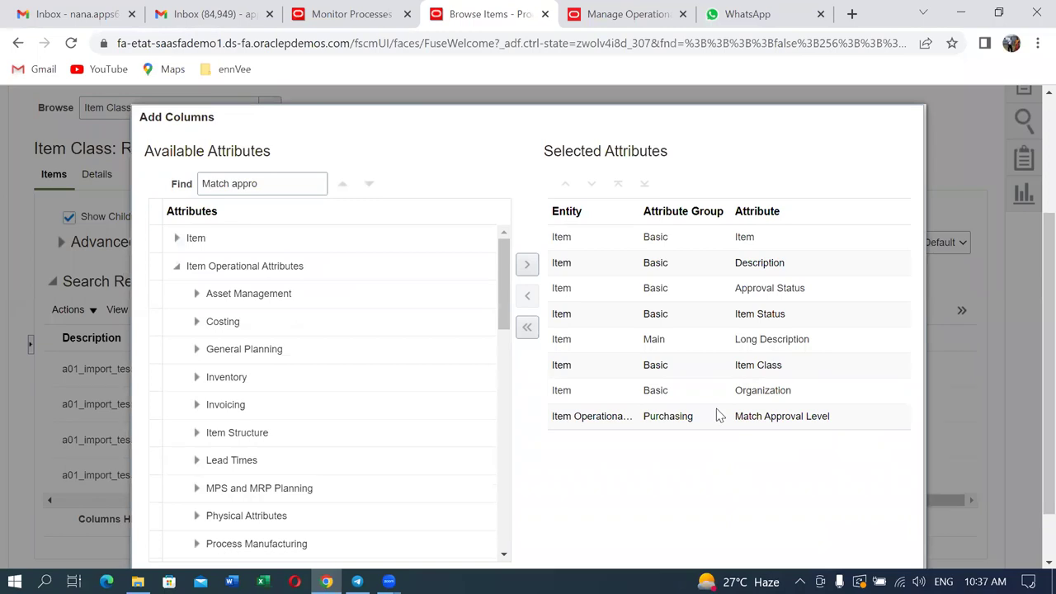
Move Match Approval Level directly below Item in the selected attributes and apply the column layout to the search results.
left_click(721, 417)
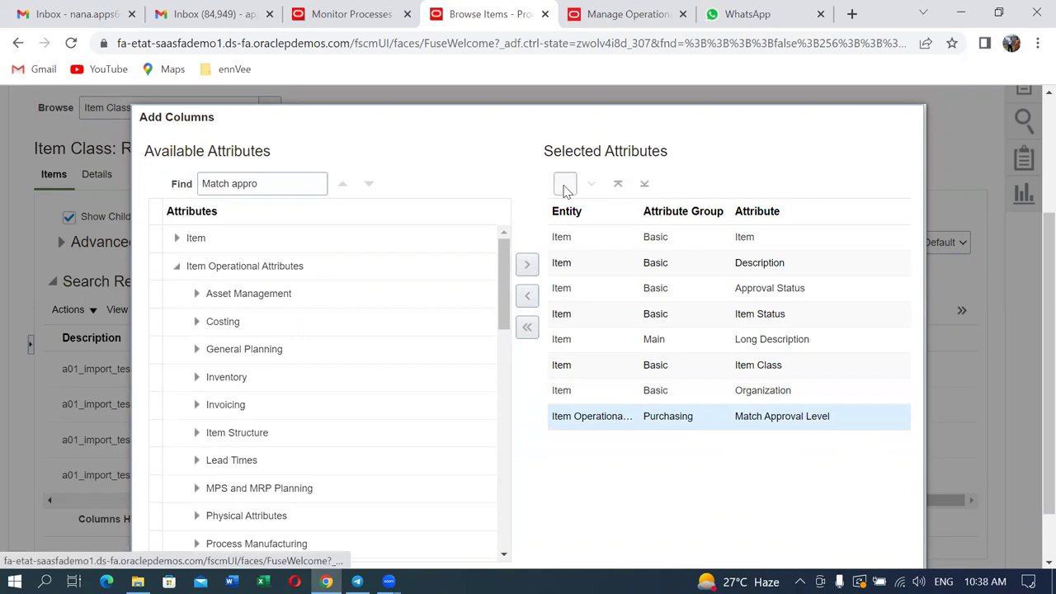
left_click(566, 185)
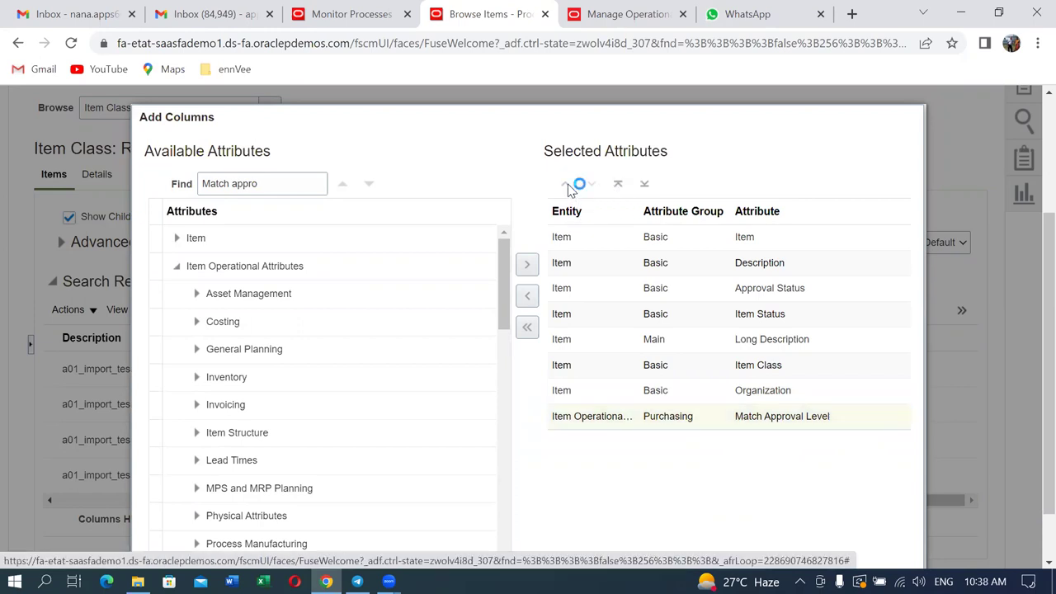
left_click(566, 185)
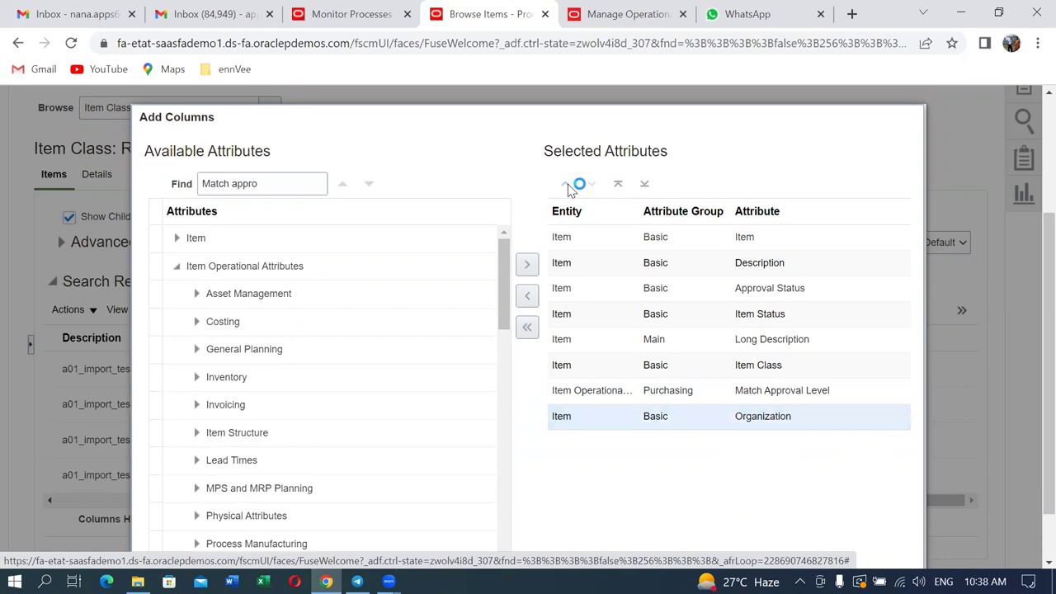
left_click(567, 187)
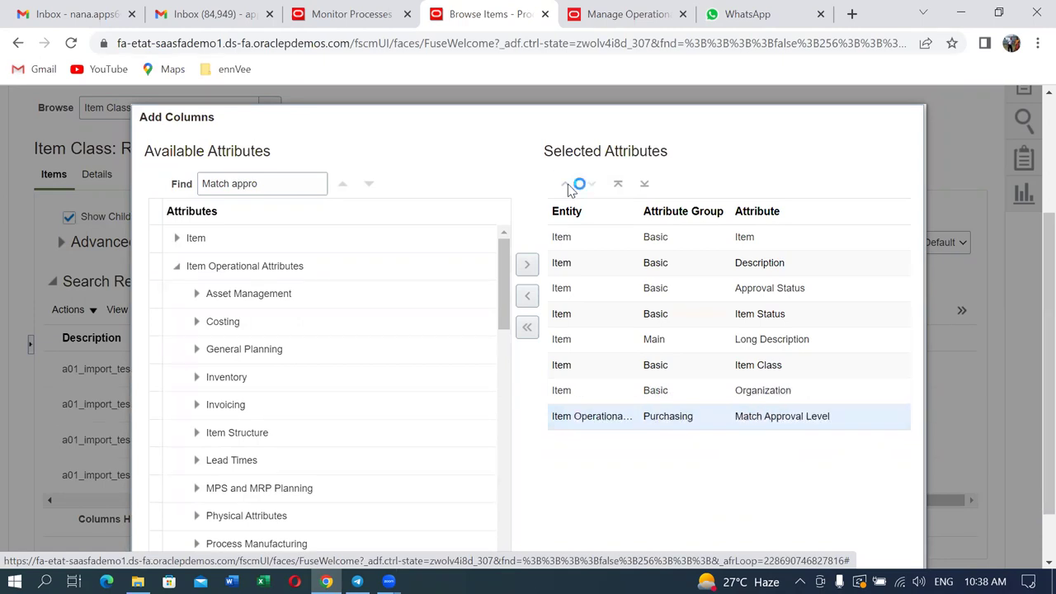
left_click(717, 388)
left_click(565, 183)
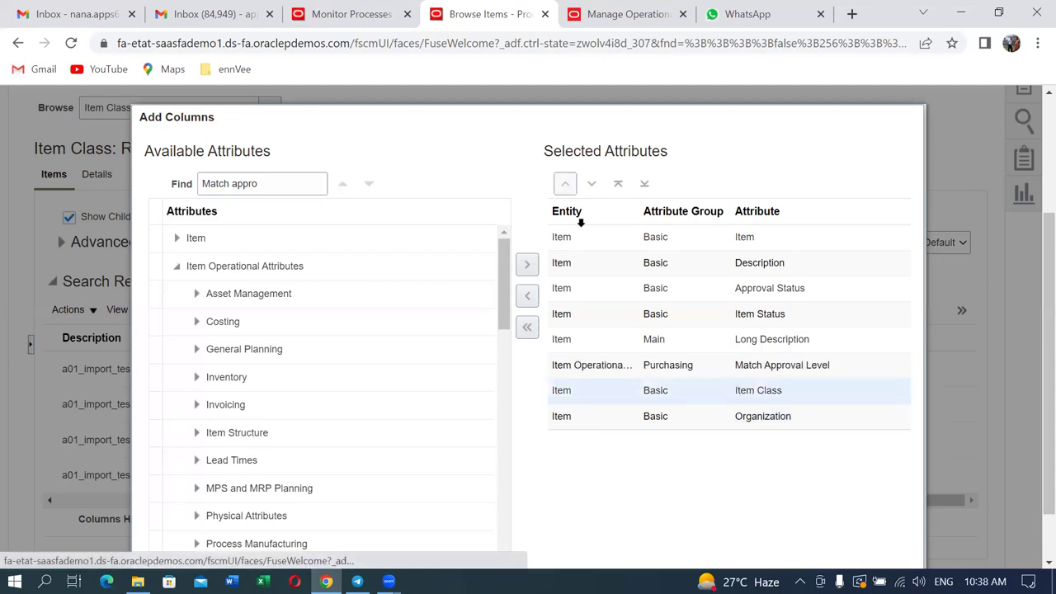
left_click(719, 368)
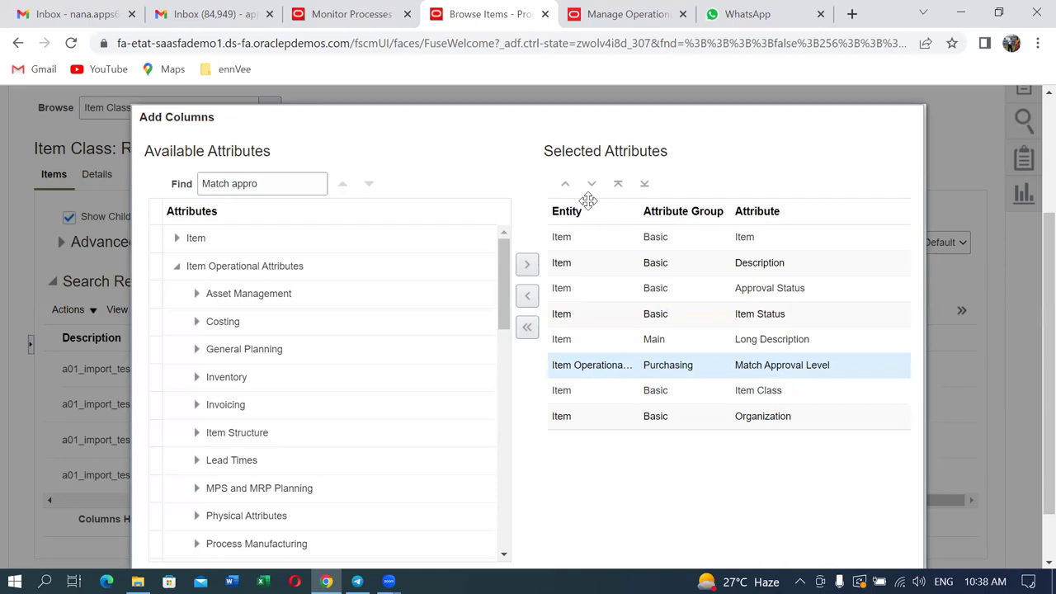
left_click(619, 185)
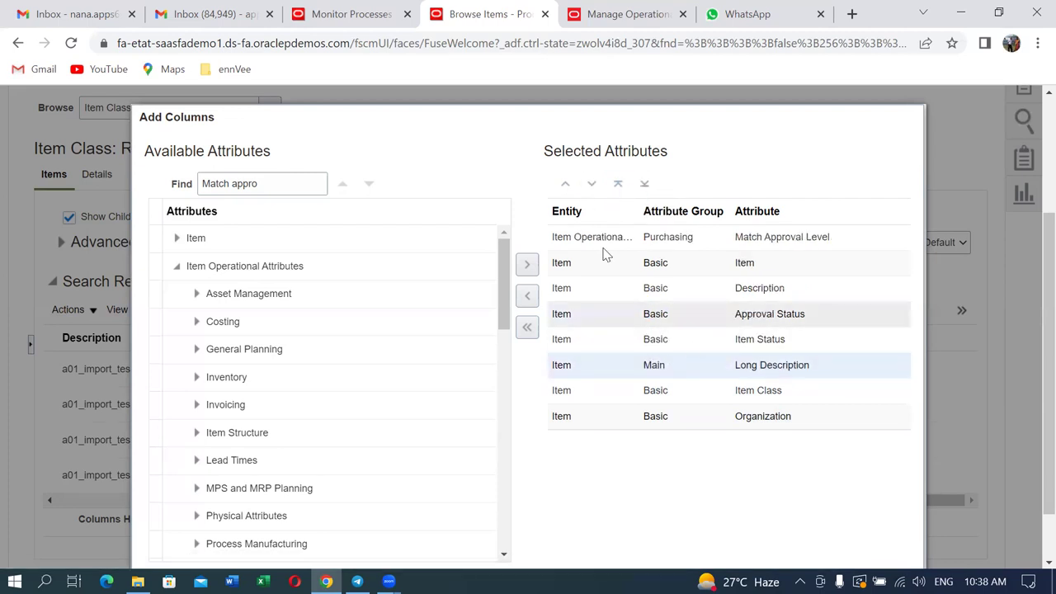
left_click(695, 237)
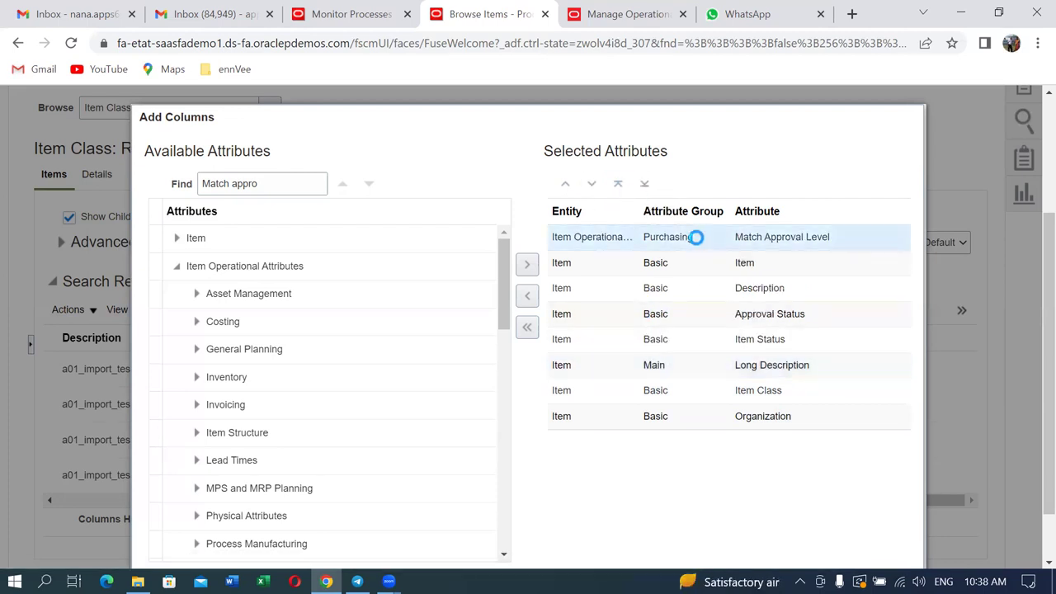
left_click(592, 184)
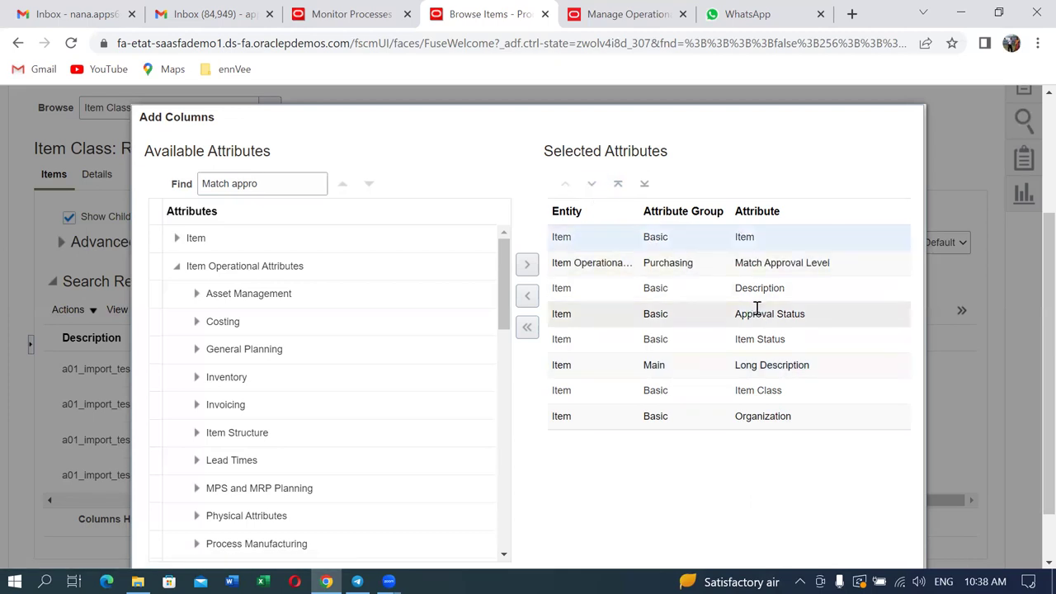
scroll(1032, 342, "down", 2)
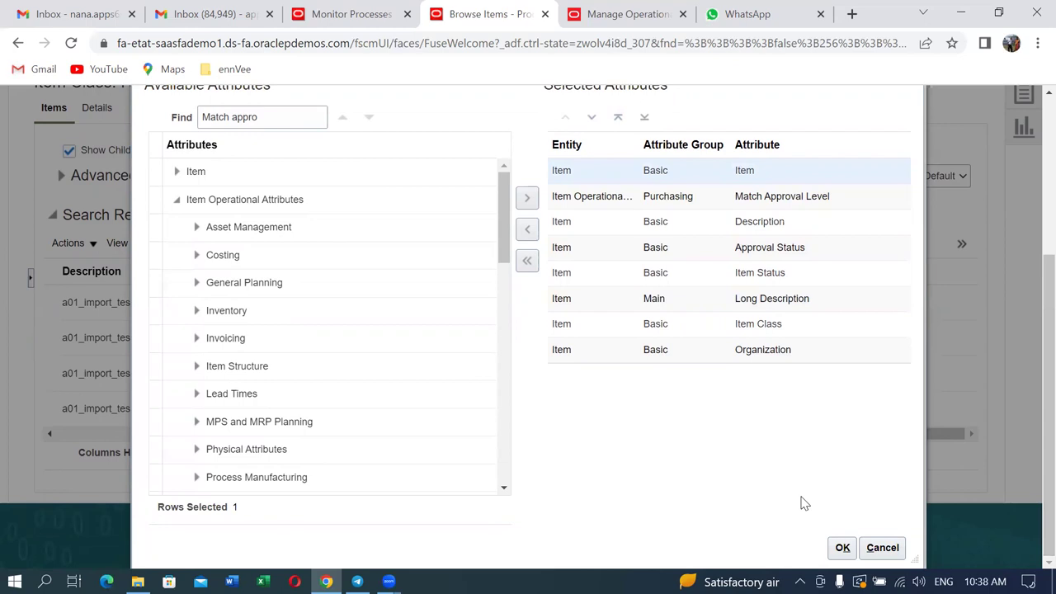
left_click(843, 549)
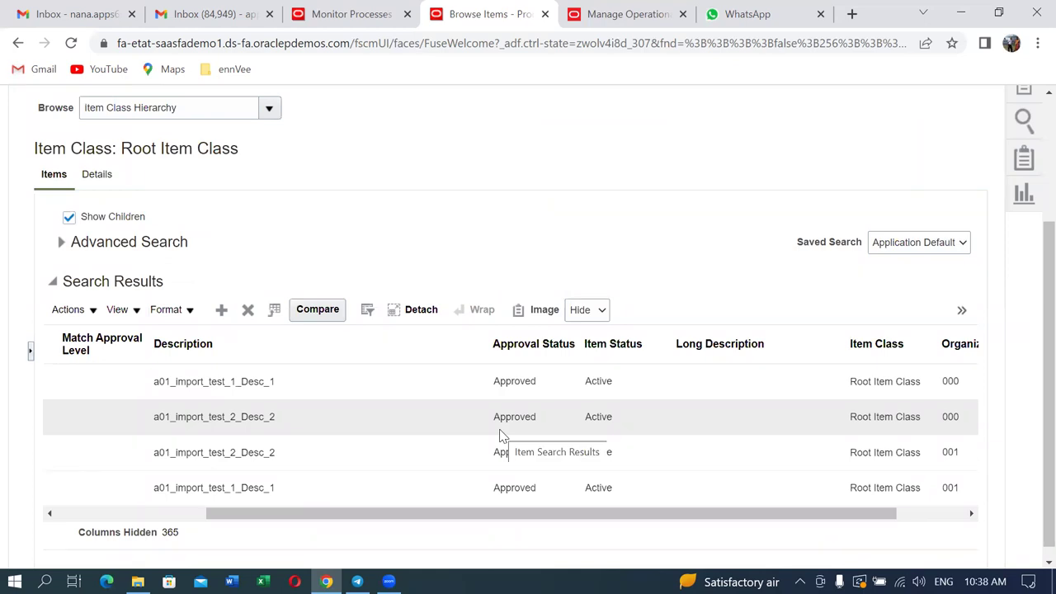
Select all items in the search results and open the Edit Item Attributes mass change for them.
left_click_drag(401, 514, 192, 538)
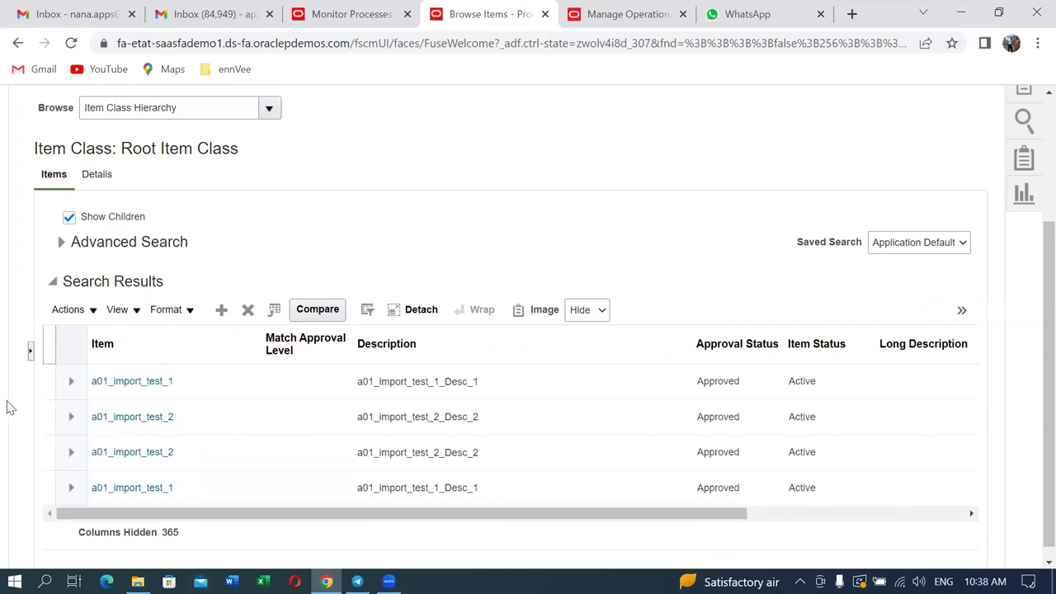
left_click(45, 334)
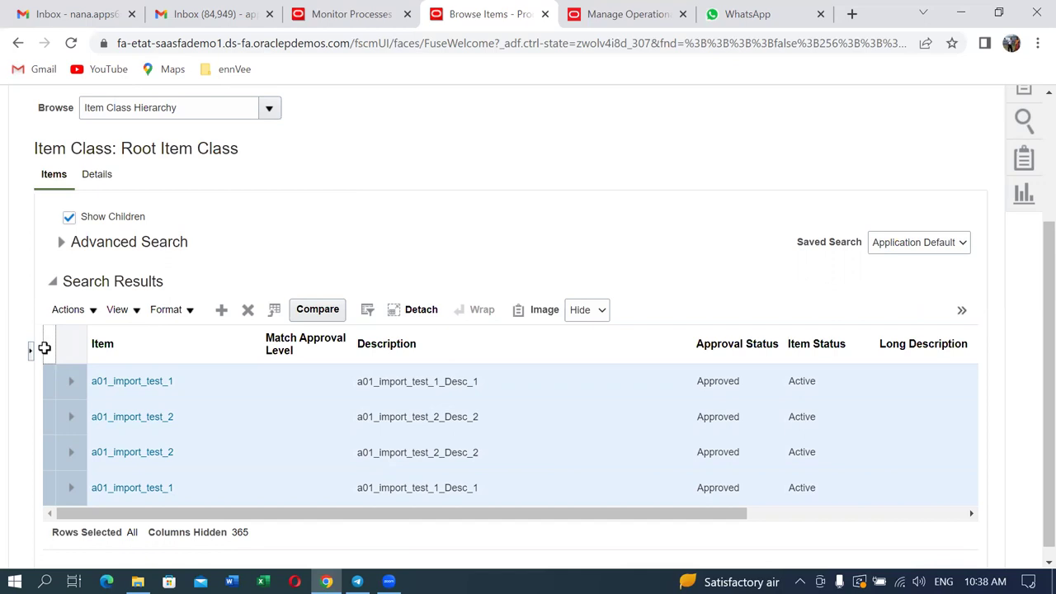
left_click(68, 310)
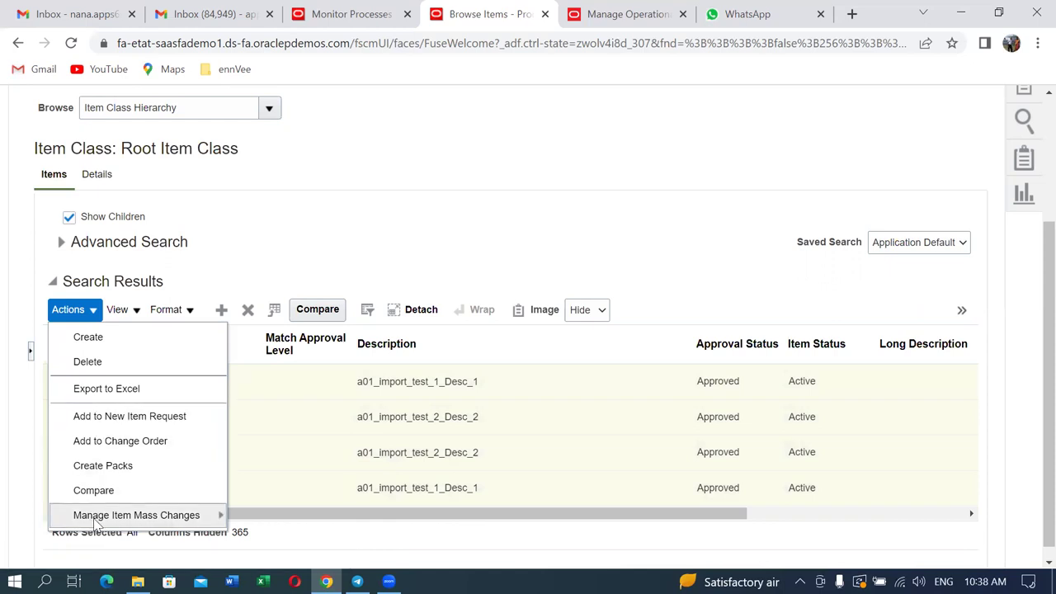
mouse_move(98, 522)
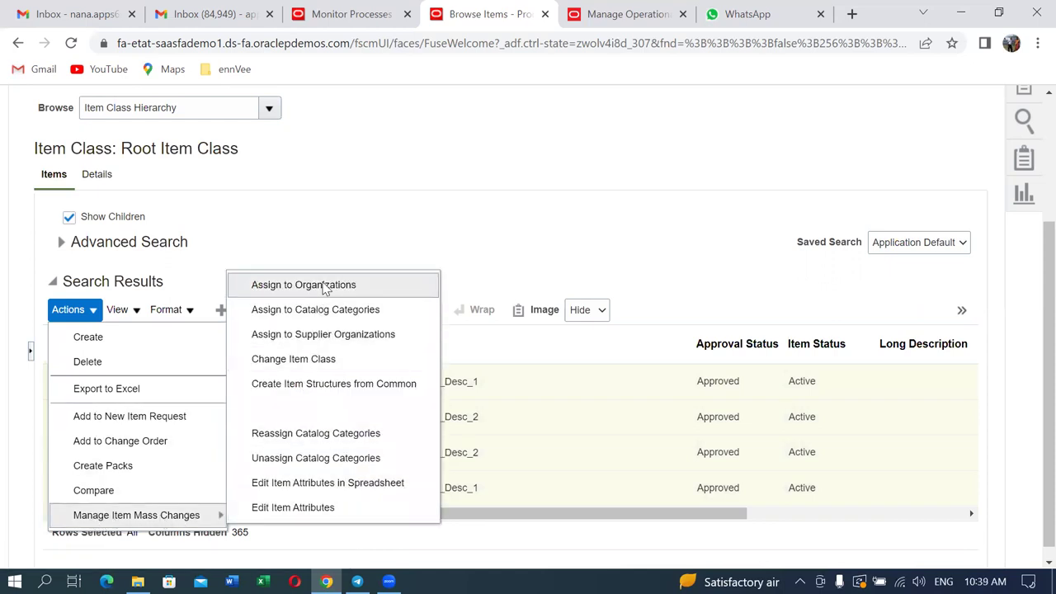
left_click(321, 510)
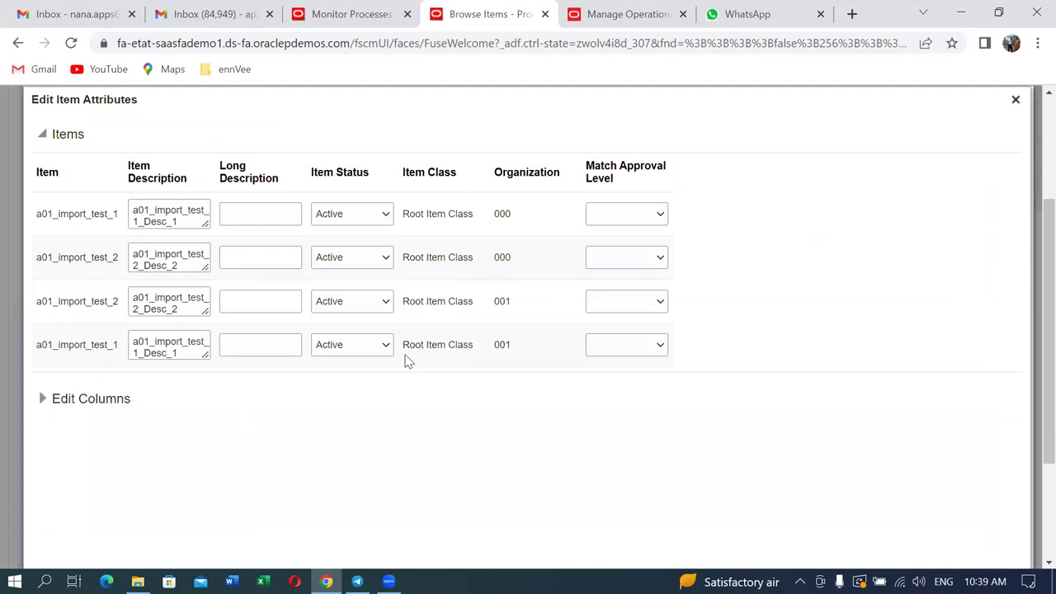
Set Match Approval Level to 2-Way for both organization 000 items and to 3-Way for both organization 001 items.
left_click(635, 221)
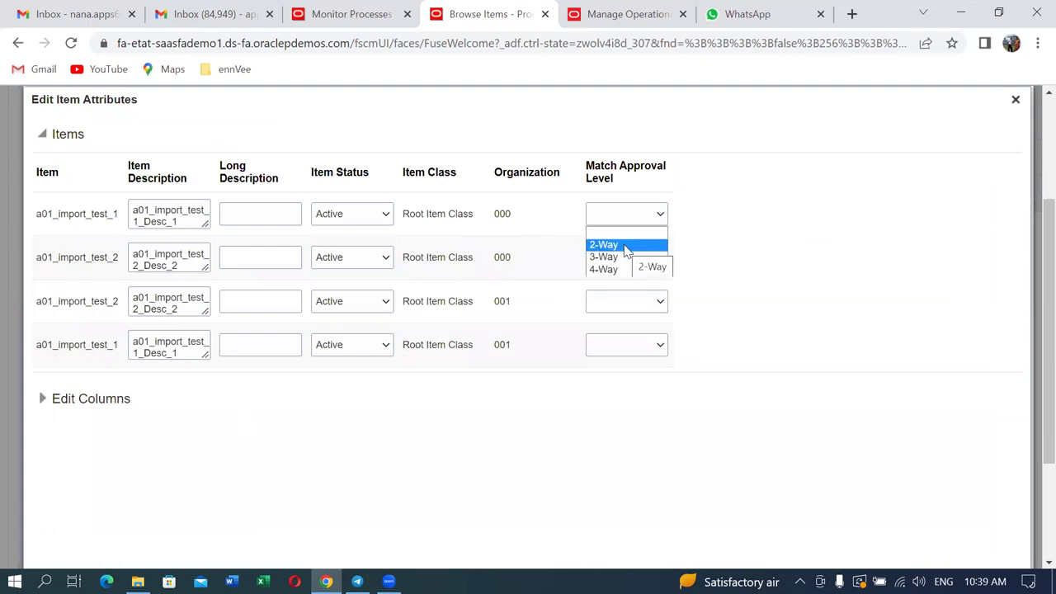
left_click(626, 246)
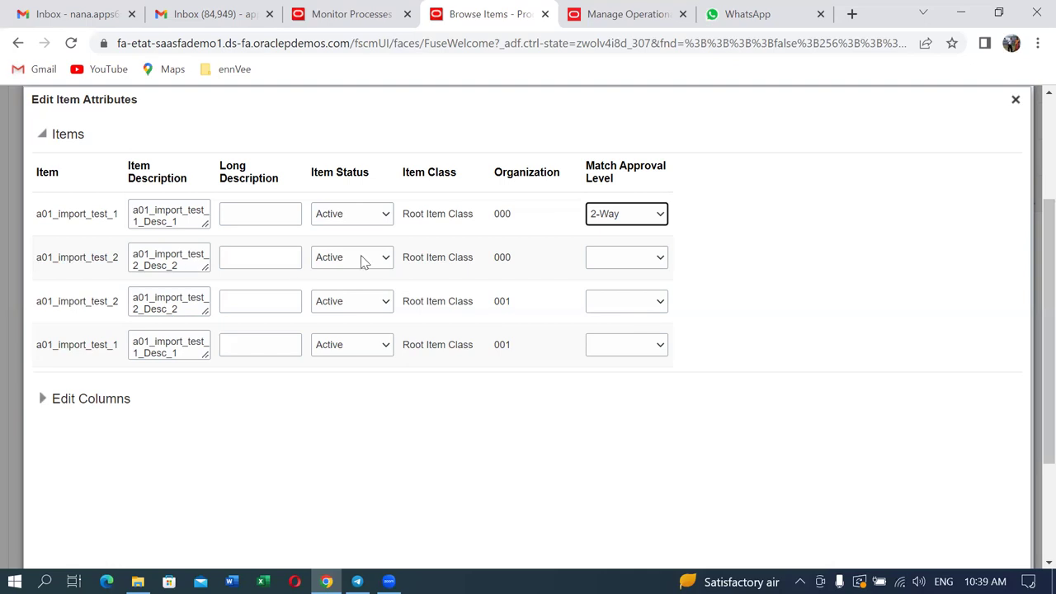
left_click(624, 265)
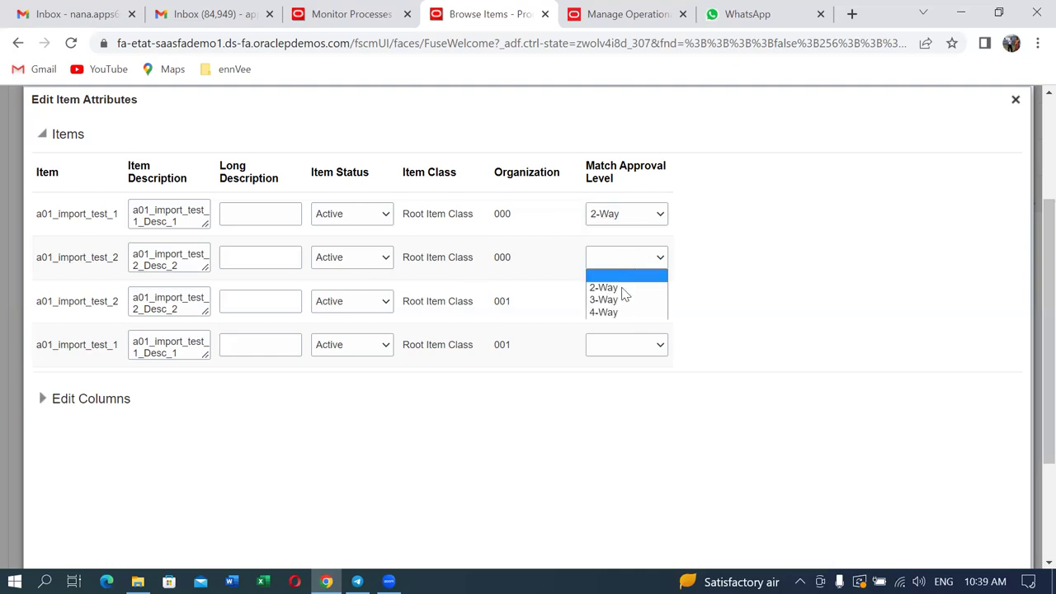
left_click(623, 295)
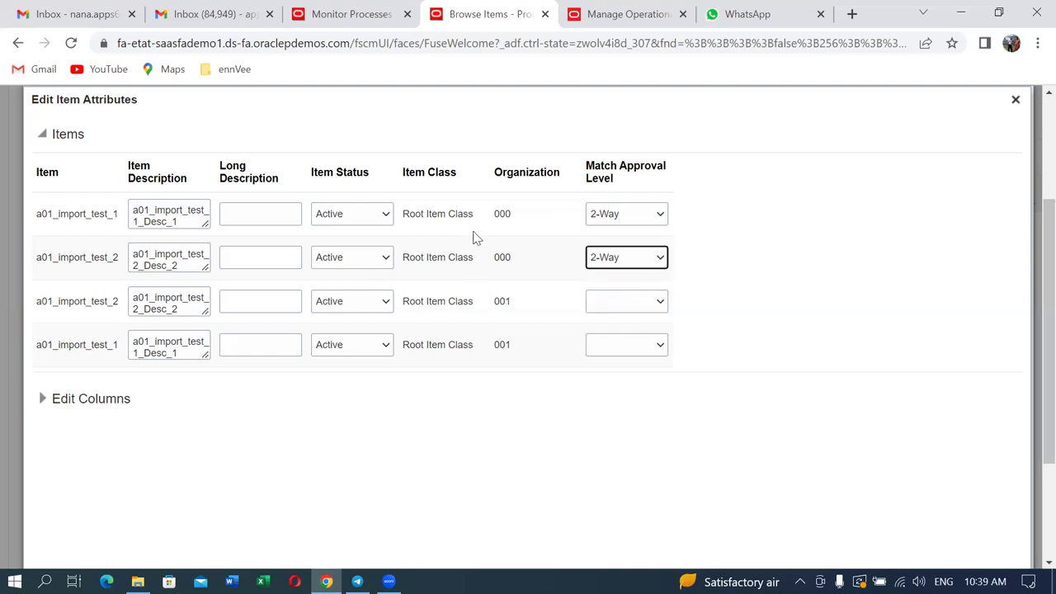
left_click(610, 302)
left_click(617, 345)
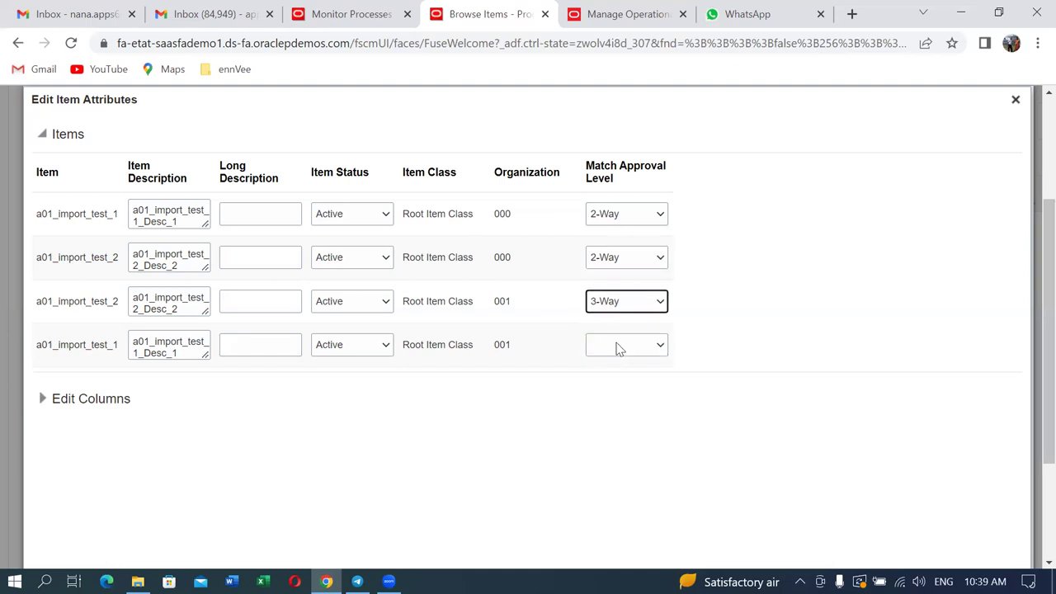
left_click(620, 350)
left_click(616, 387)
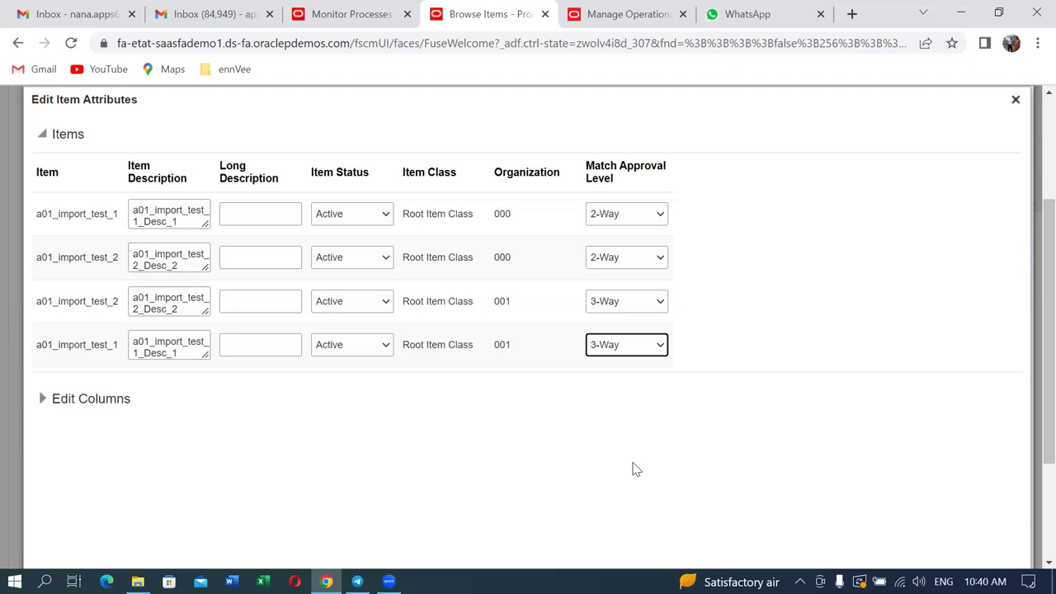
Expand the Edit Columns section and compare its editable attribute fields with the item rows above.
left_click_drag(1032, 332, 1033, 306)
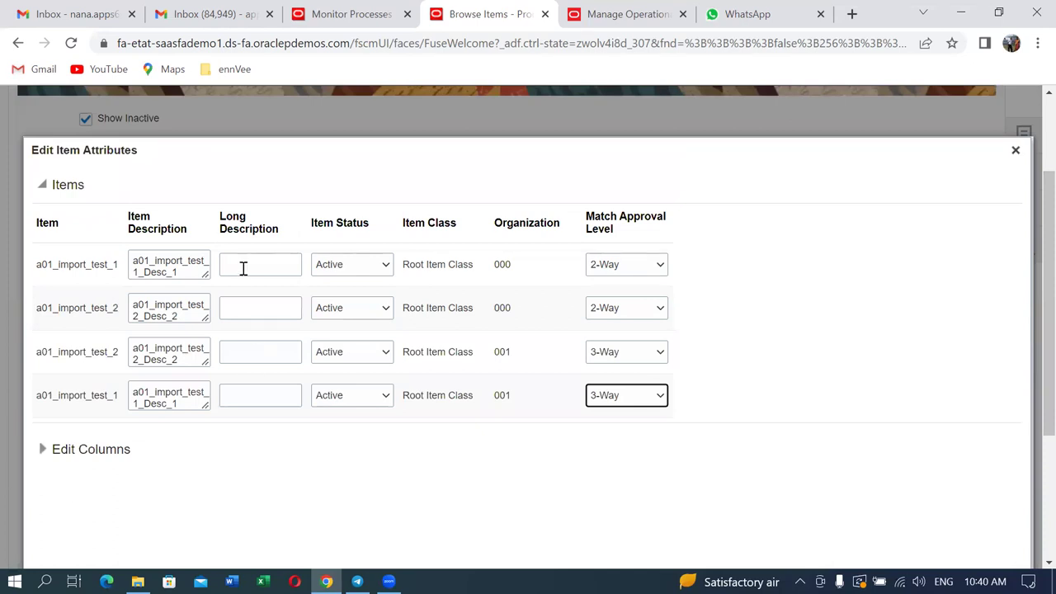
left_click(42, 450)
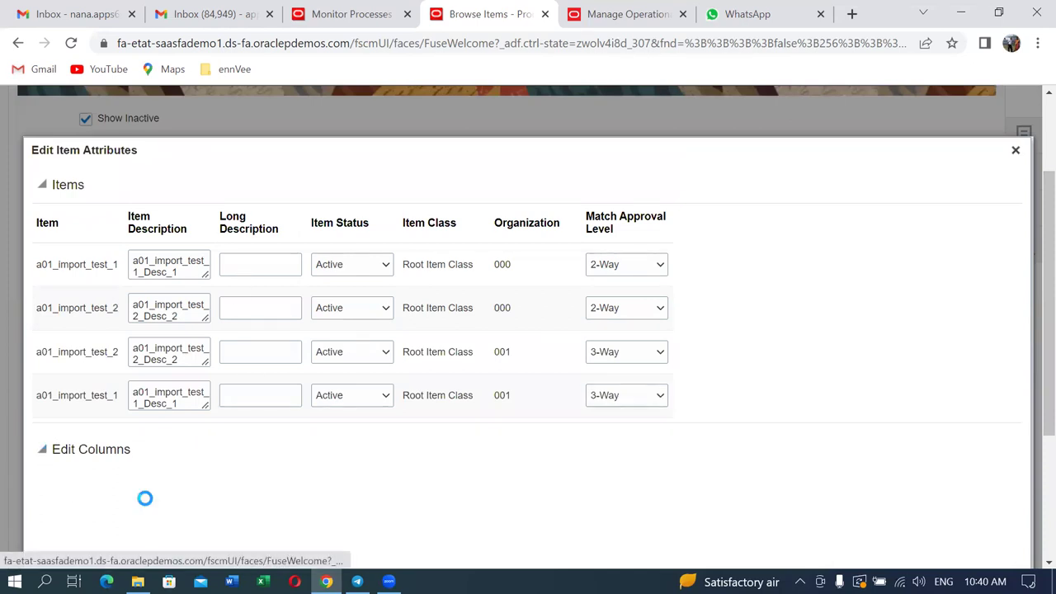
scroll(159, 494, "down", 3)
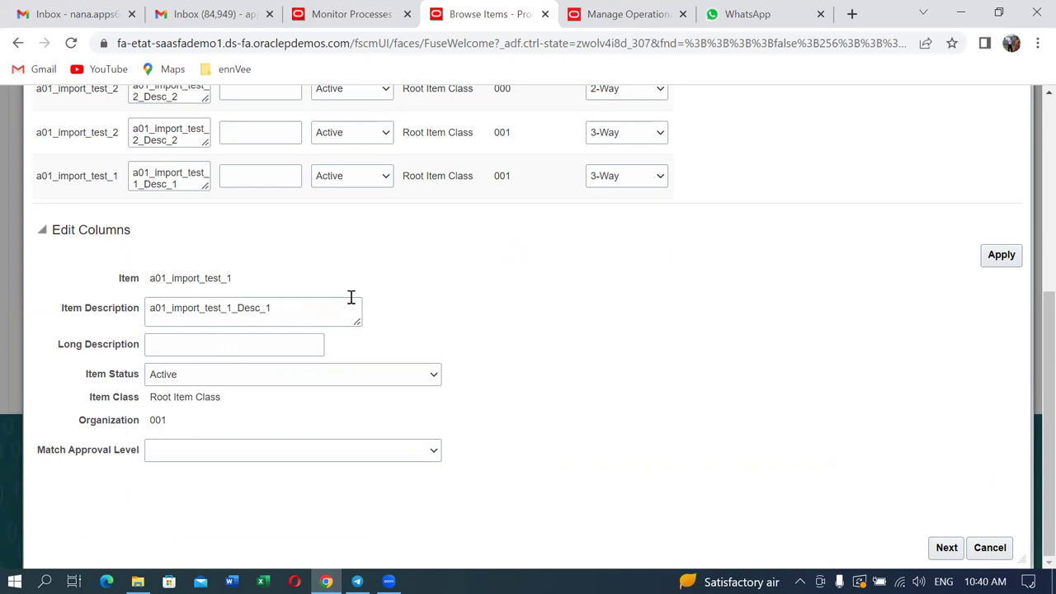
scroll(346, 301, "up", 3)
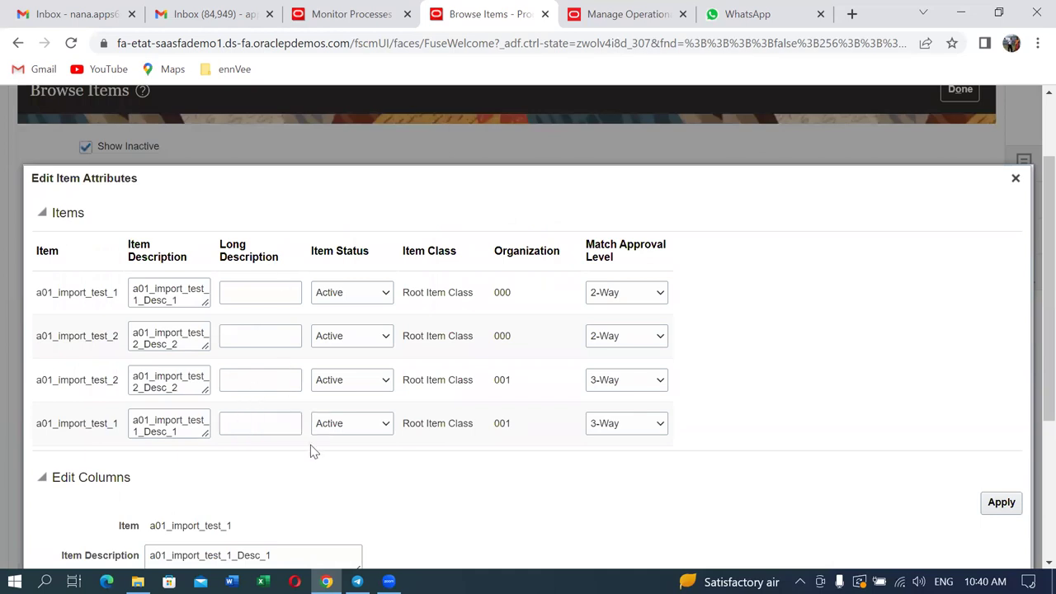
scroll(346, 467, "down", 3)
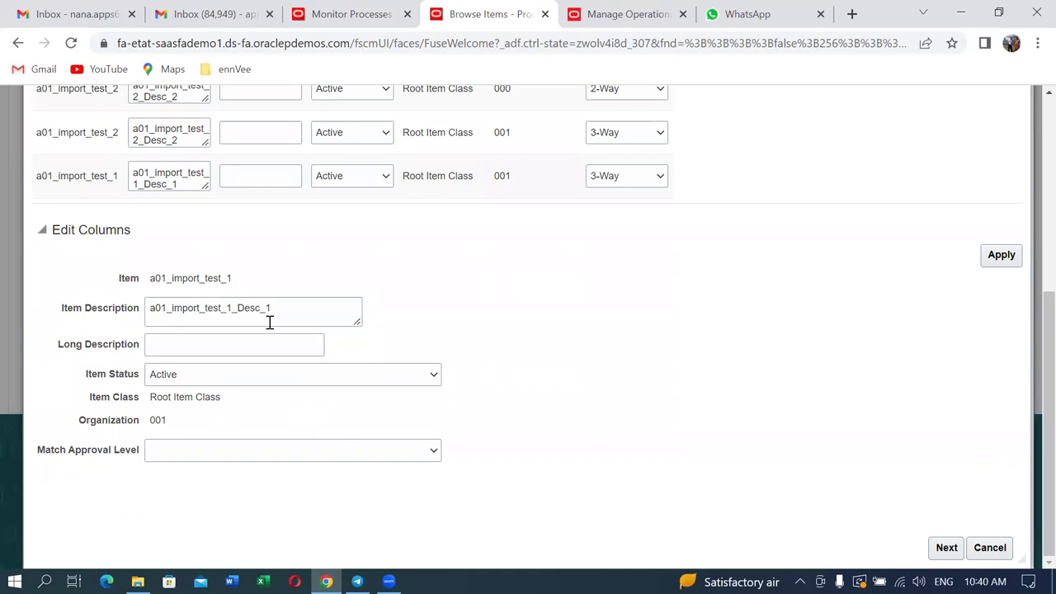
scroll(305, 321, "up", 3)
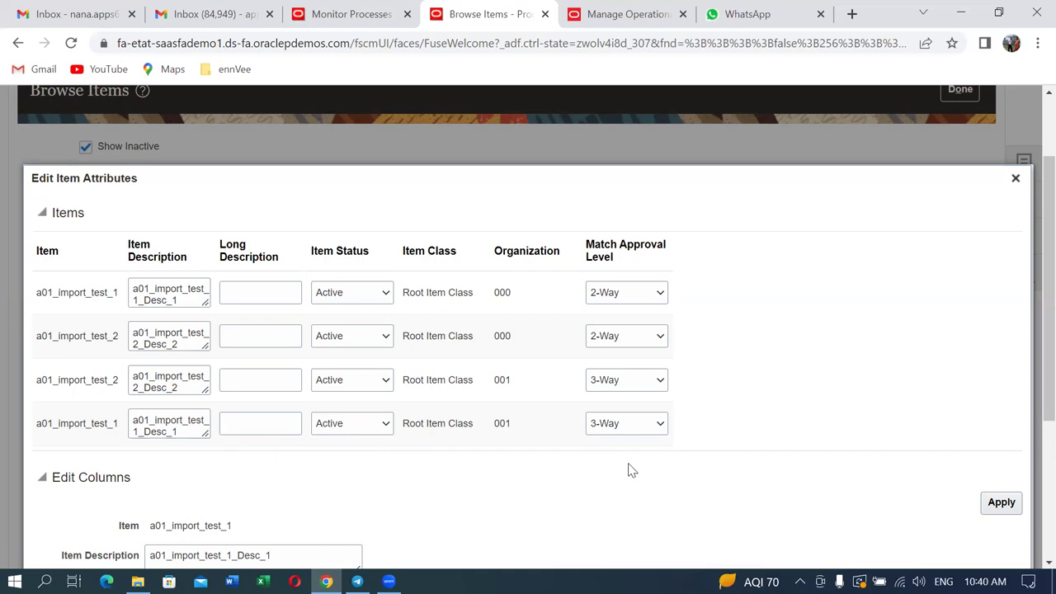
Review the edited Match Approval Level rows and submit the mass change with the default process details.
scroll(761, 490, "down", 2)
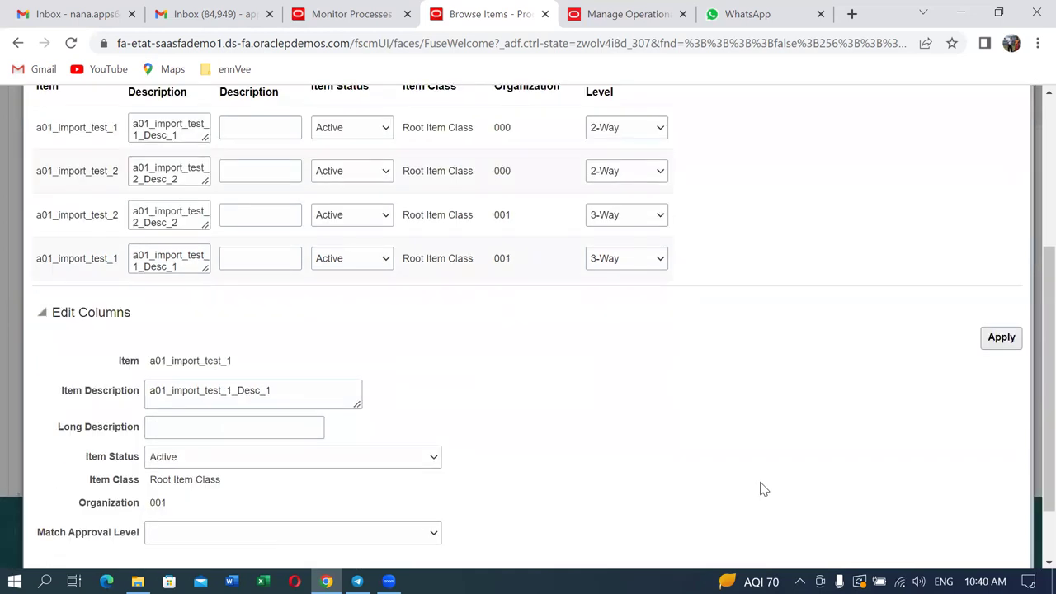
scroll(1033, 408, "down", 1)
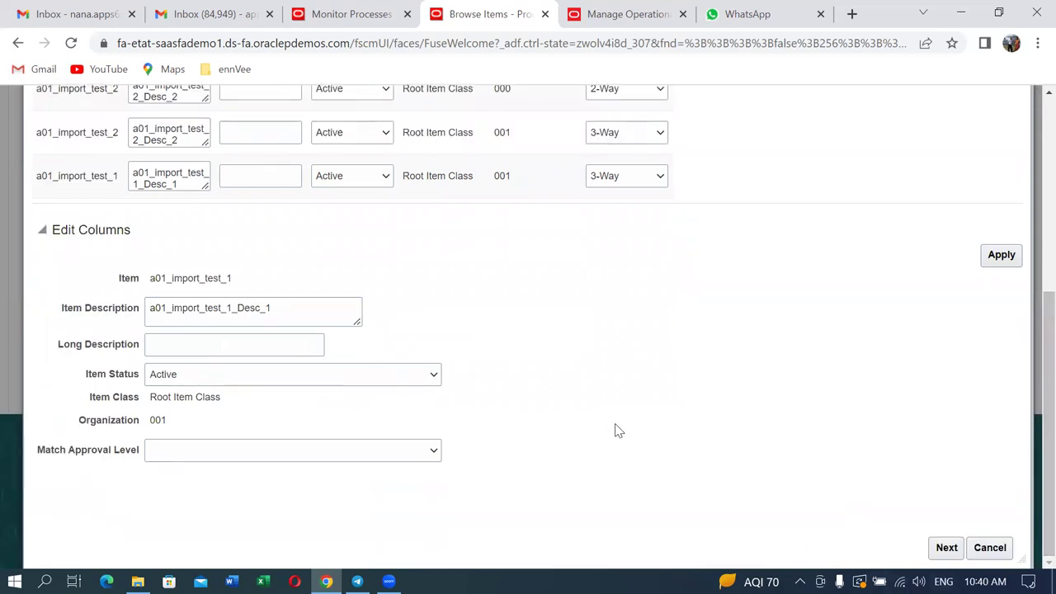
scroll(614, 426, "up", 2)
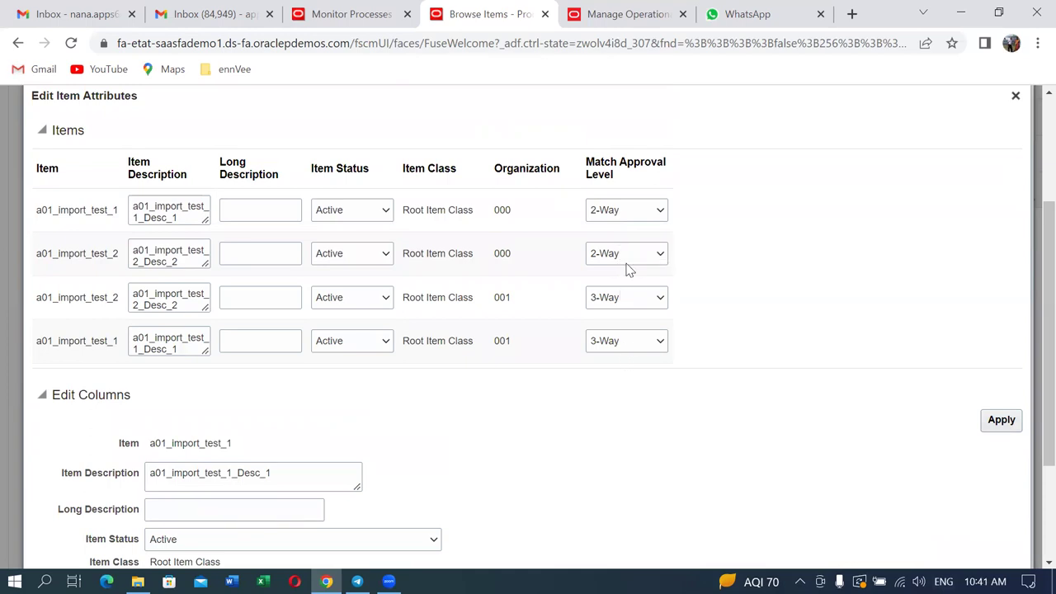
scroll(1033, 388, "down", 1)
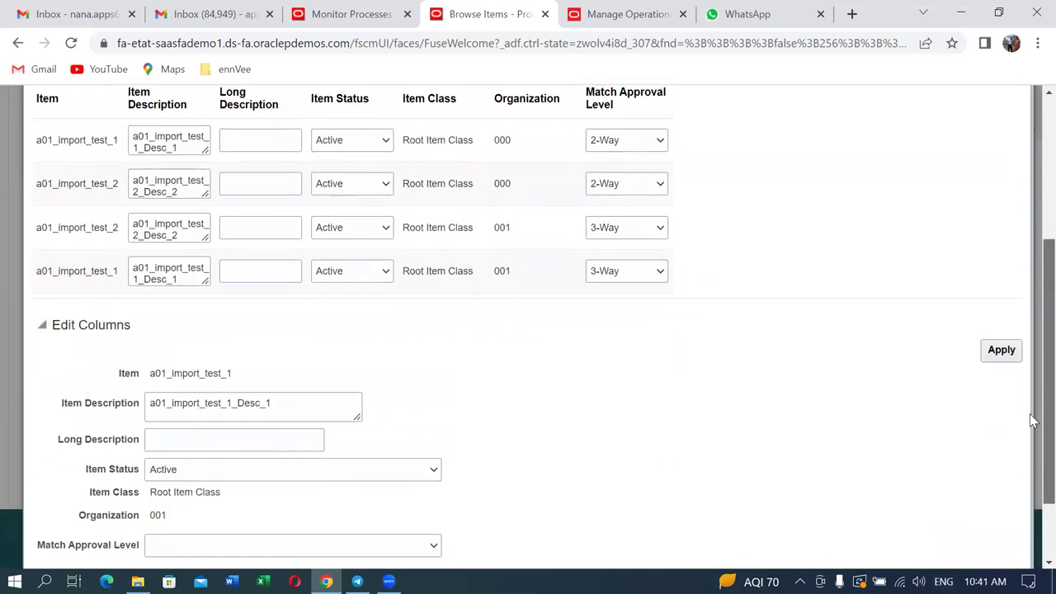
scroll(1033, 421, "down", 1)
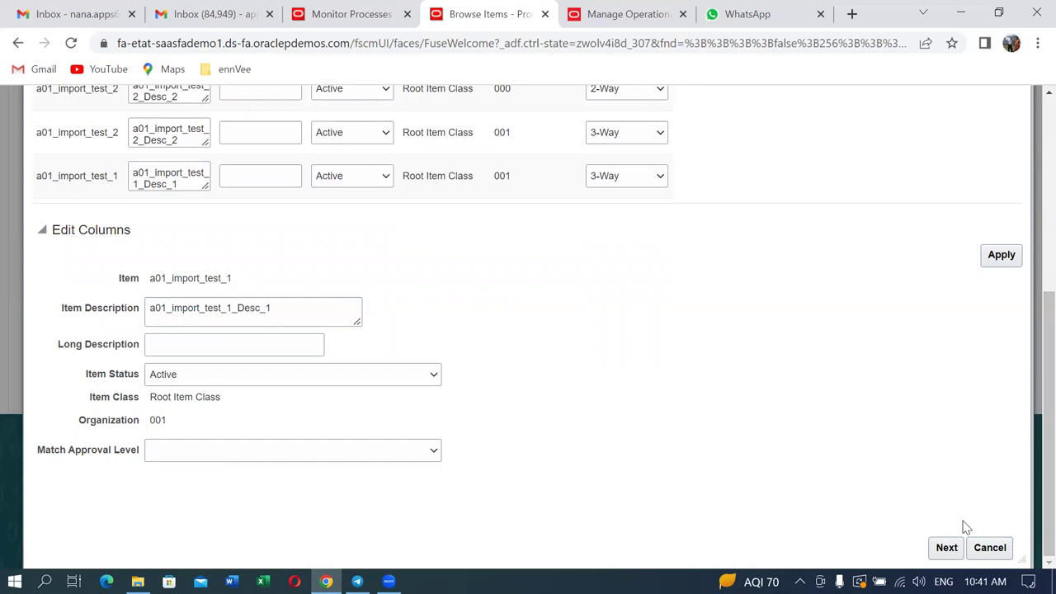
left_click(949, 551)
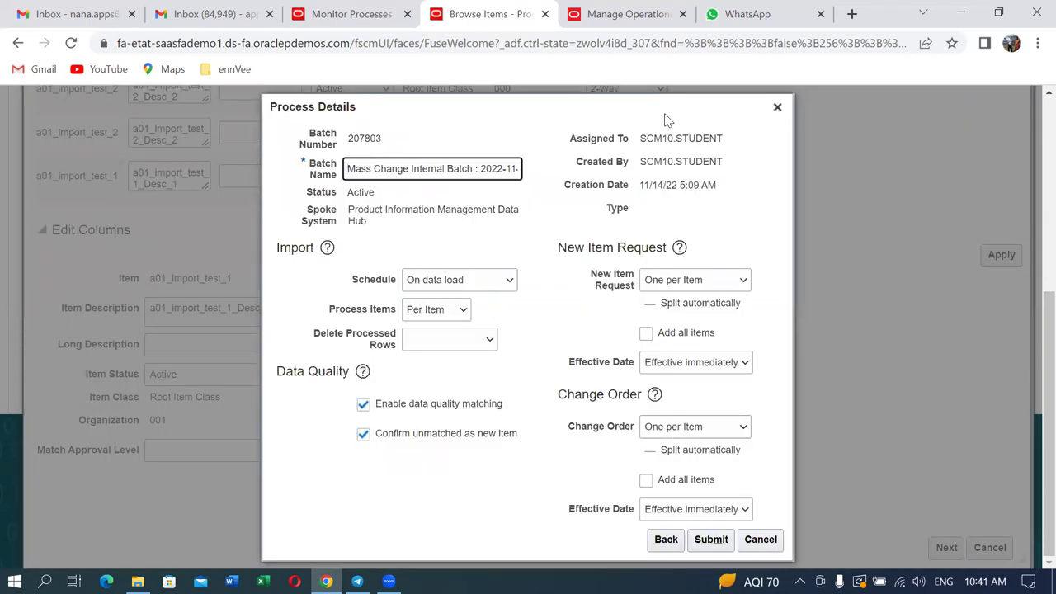
left_click(713, 542)
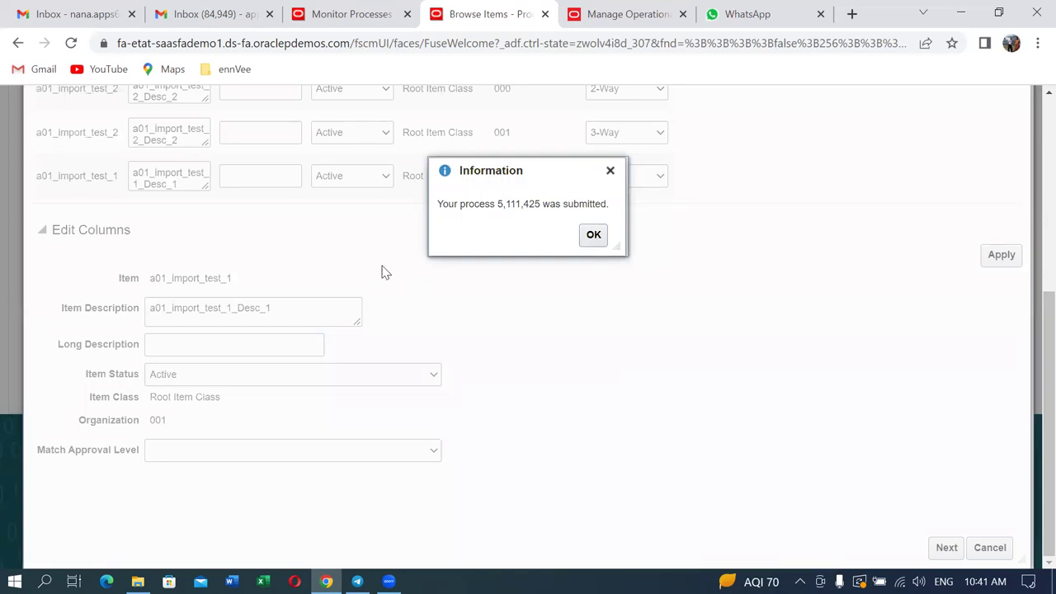
left_click(593, 234)
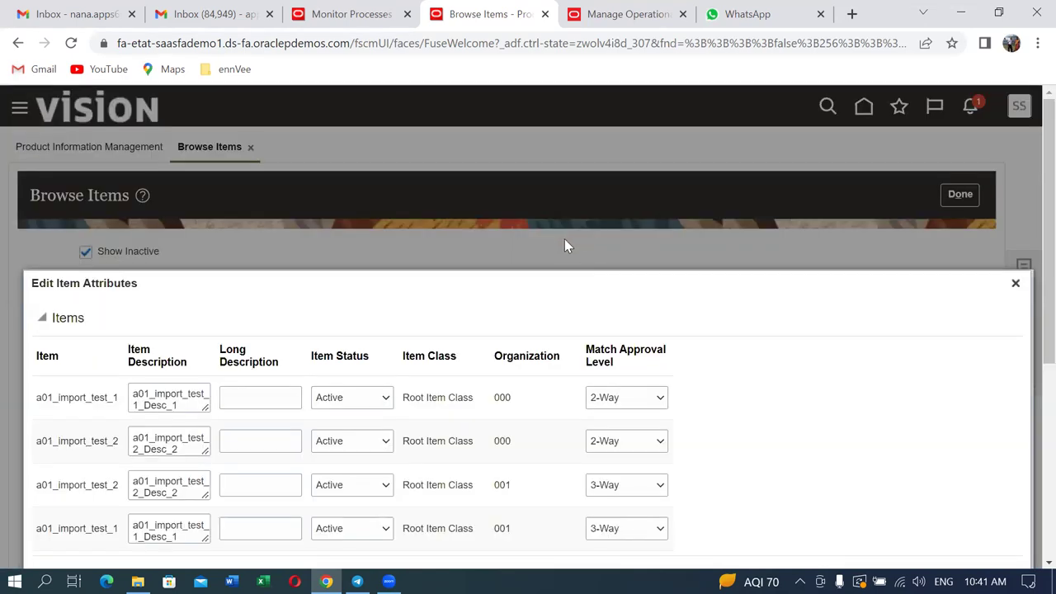
Switch to the Monitor Processes page and refresh the scheduled processes repeatedly to track the submitted Item Import.
left_click(344, 20)
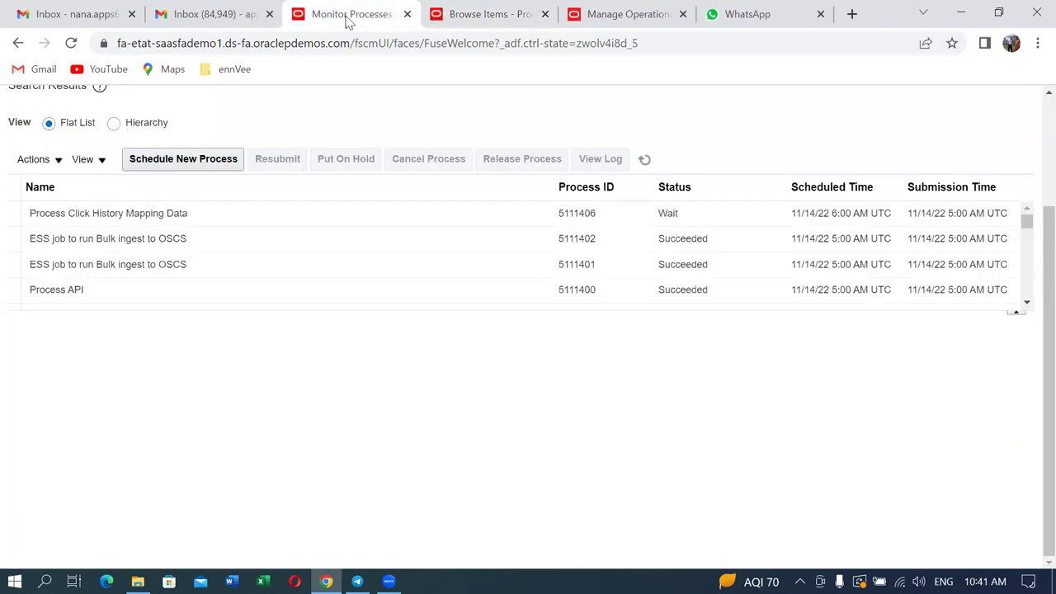
left_click(644, 164)
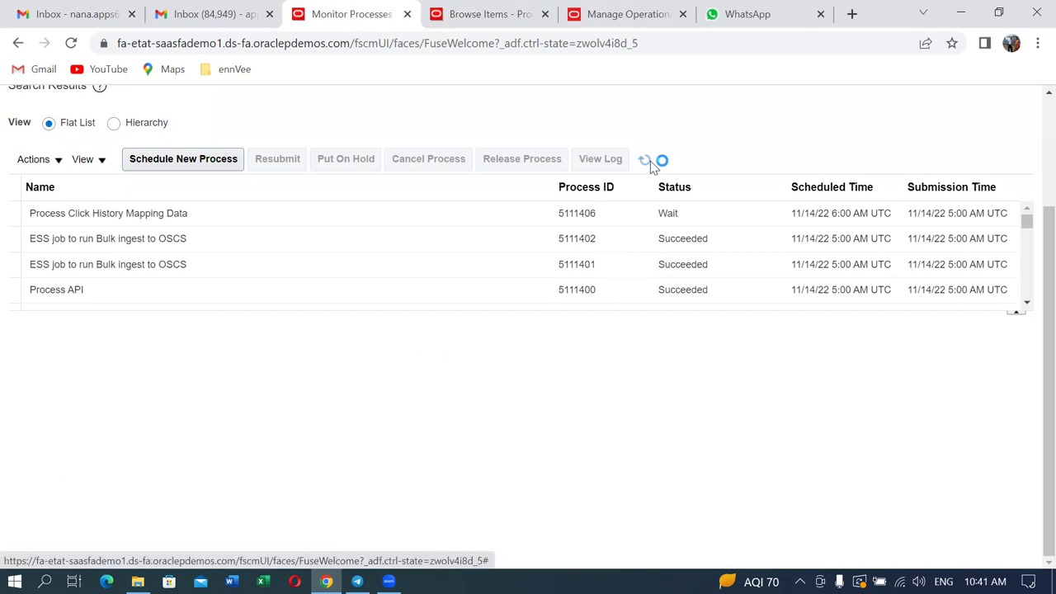
left_click(648, 164)
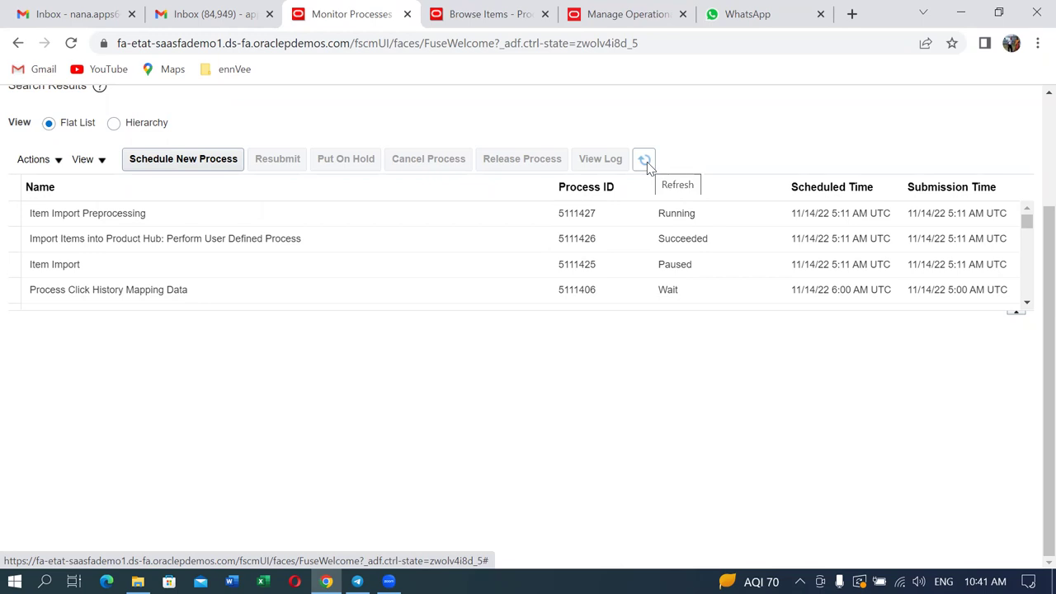
left_click(644, 160)
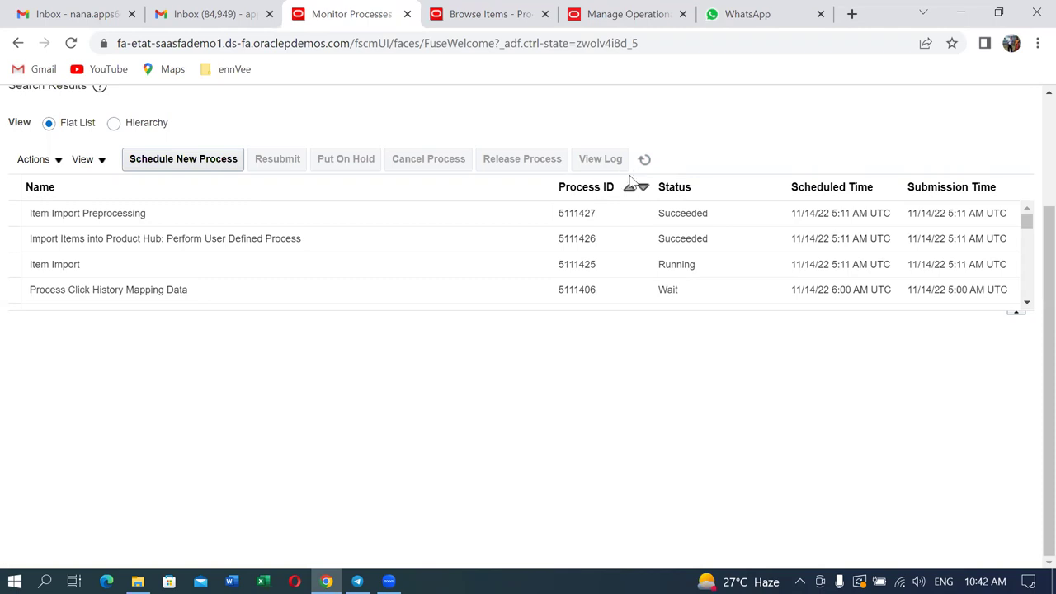
left_click(645, 159)
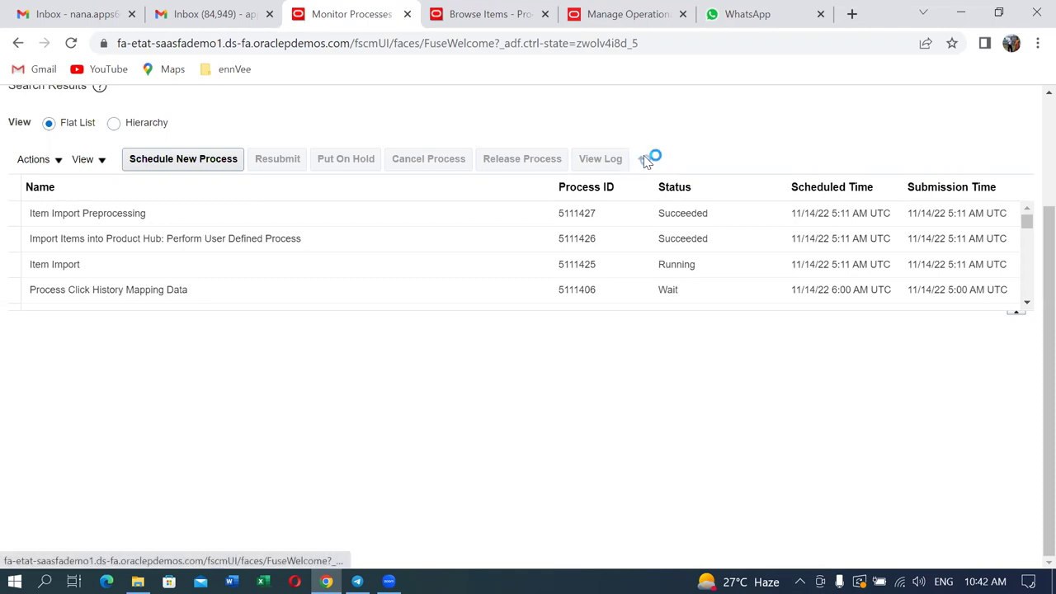
left_click(645, 159)
left_click(649, 163)
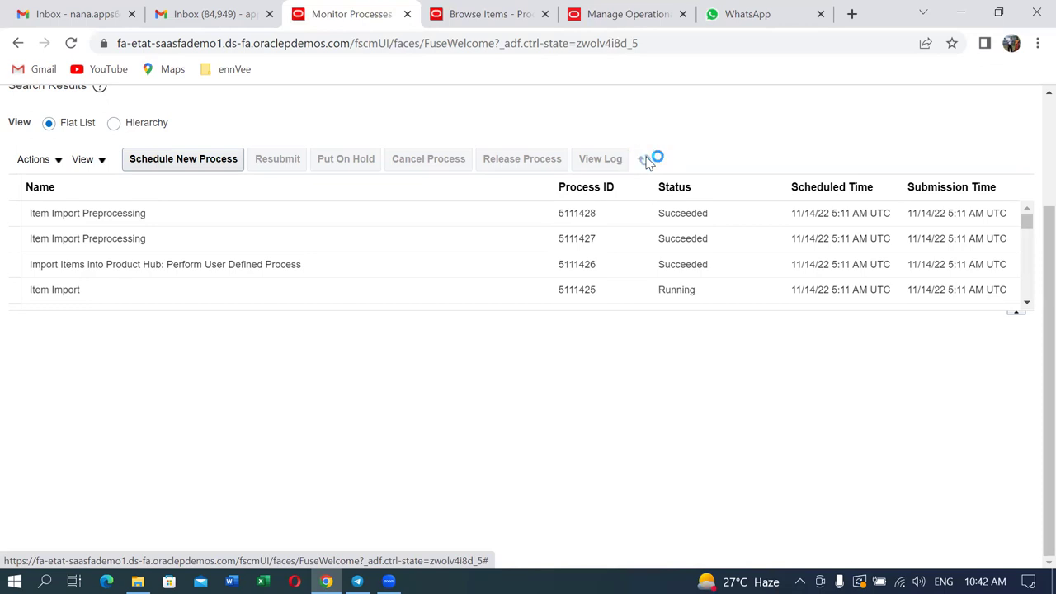
left_click(648, 163)
left_click(649, 162)
left_click(649, 162)
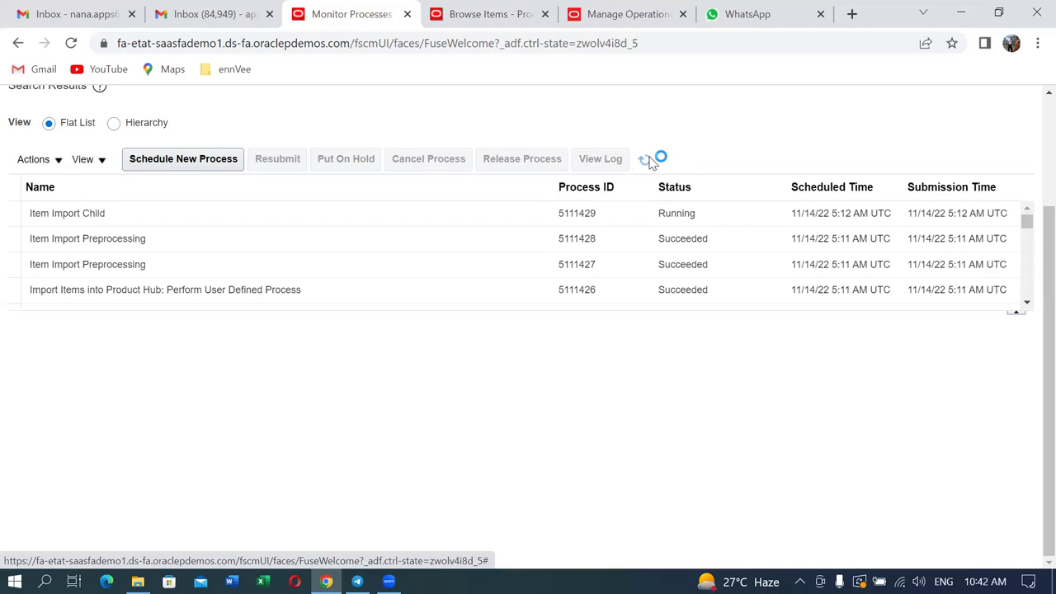
left_click(649, 163)
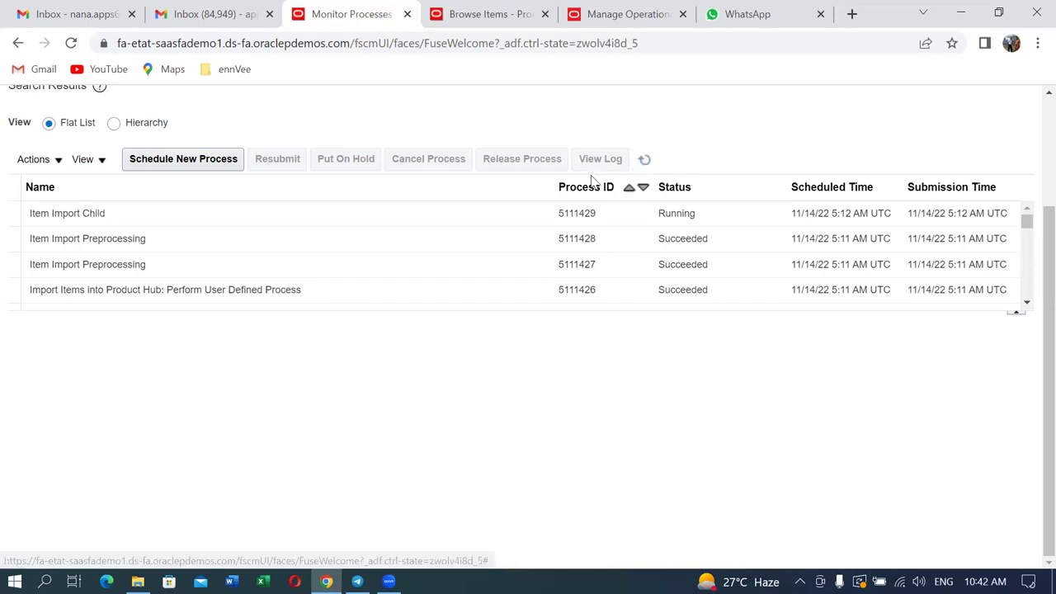
left_click(647, 161)
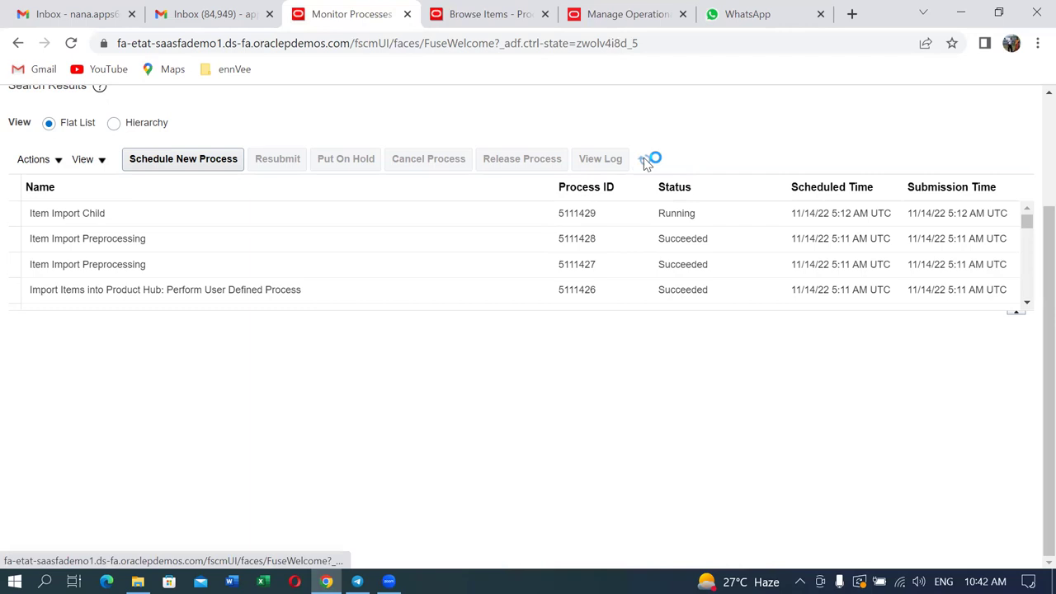
left_click(647, 161)
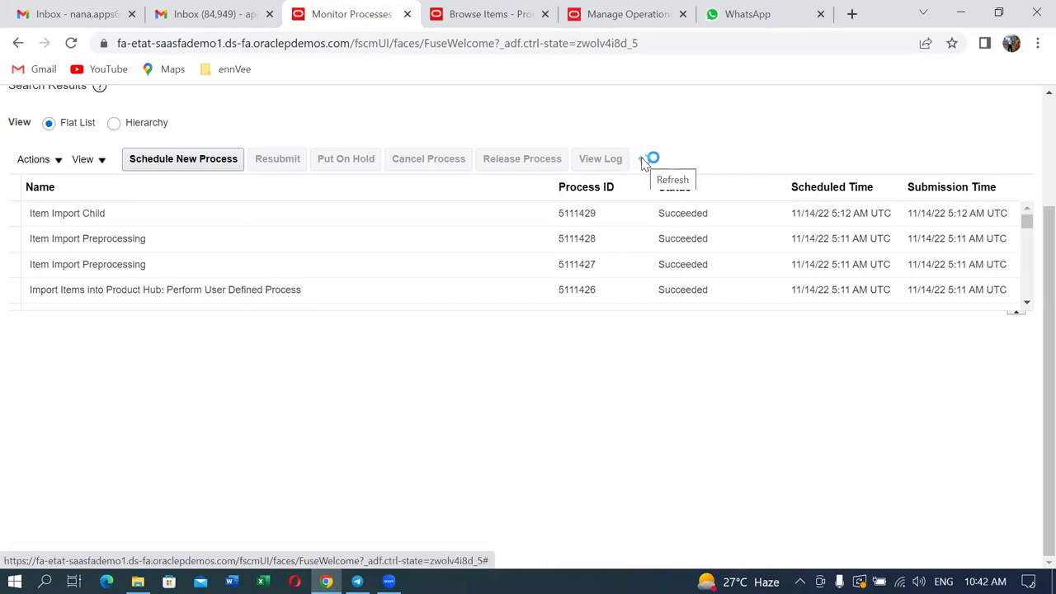
left_click(644, 161)
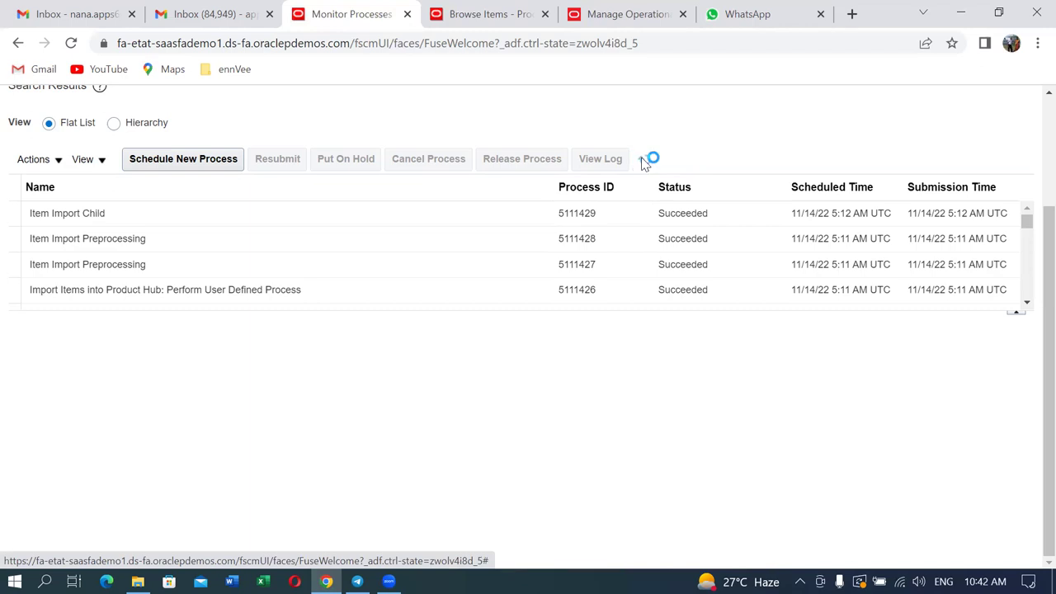
left_click(644, 161)
left_click(644, 161)
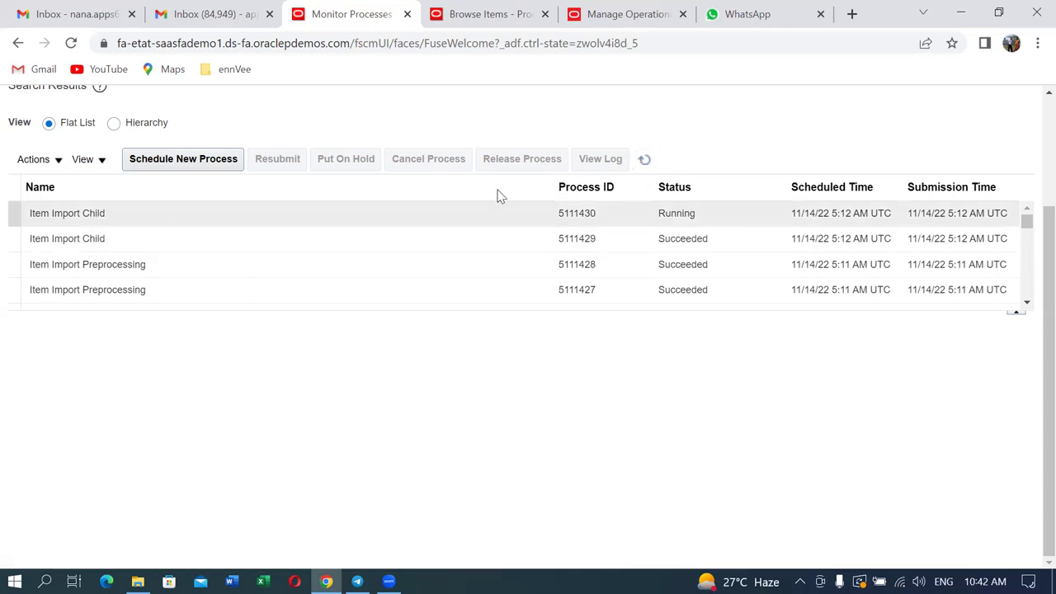
left_click(645, 161)
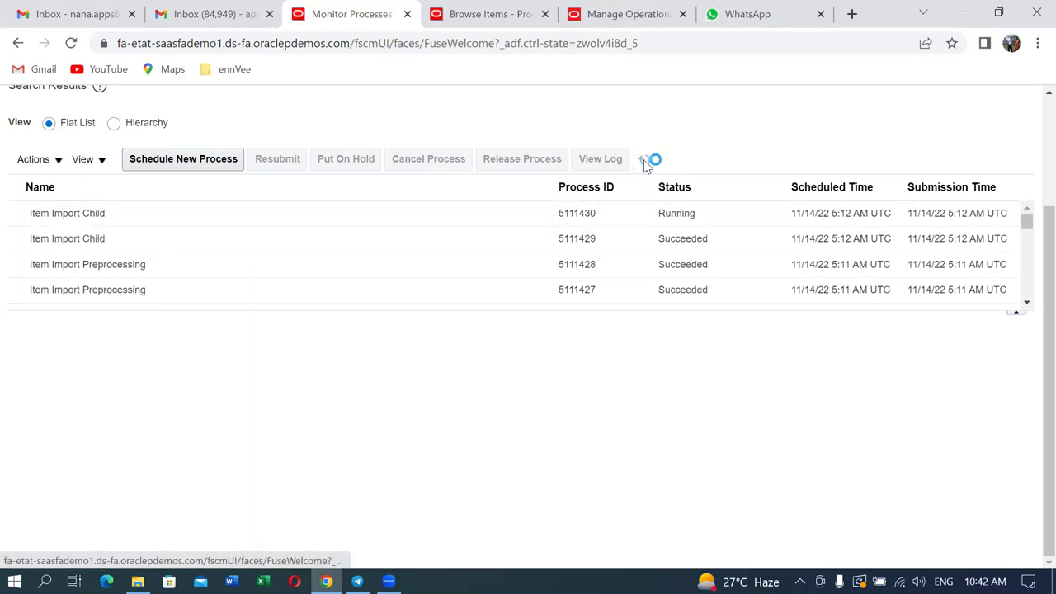
Enlarge the process list to include the parent Item Import row and keep refreshing until all import jobs finish.
left_click_drag(344, 313, 349, 441)
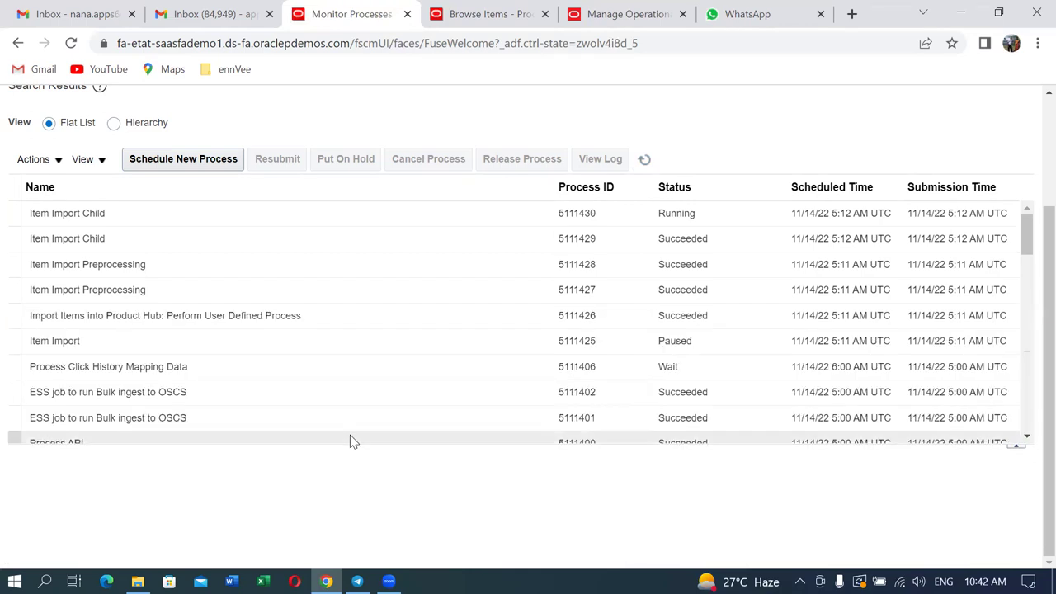
left_click(645, 161)
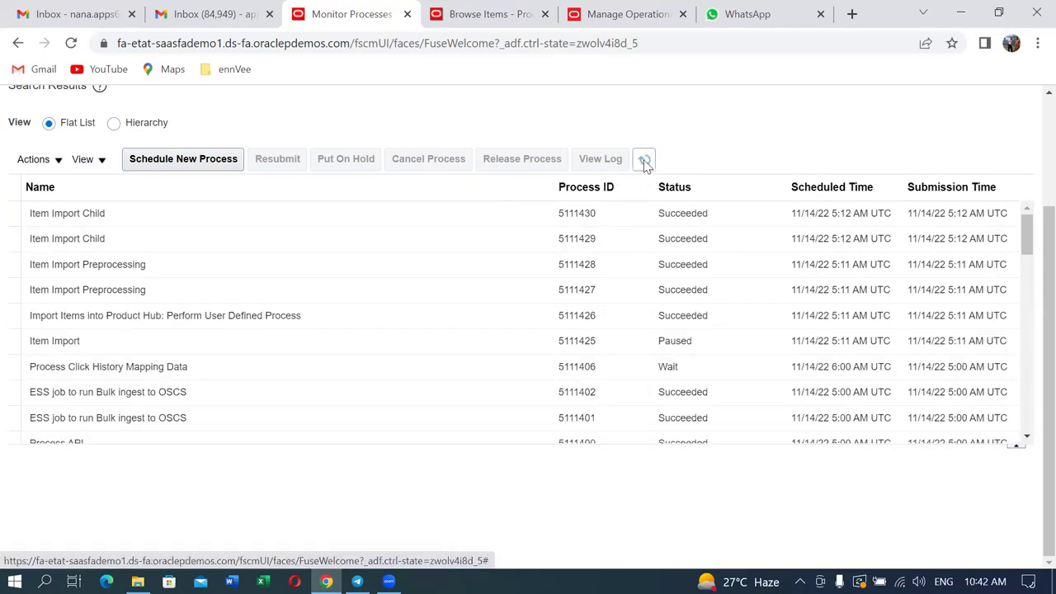
left_click(645, 161)
left_click(645, 161)
left_click(645, 161)
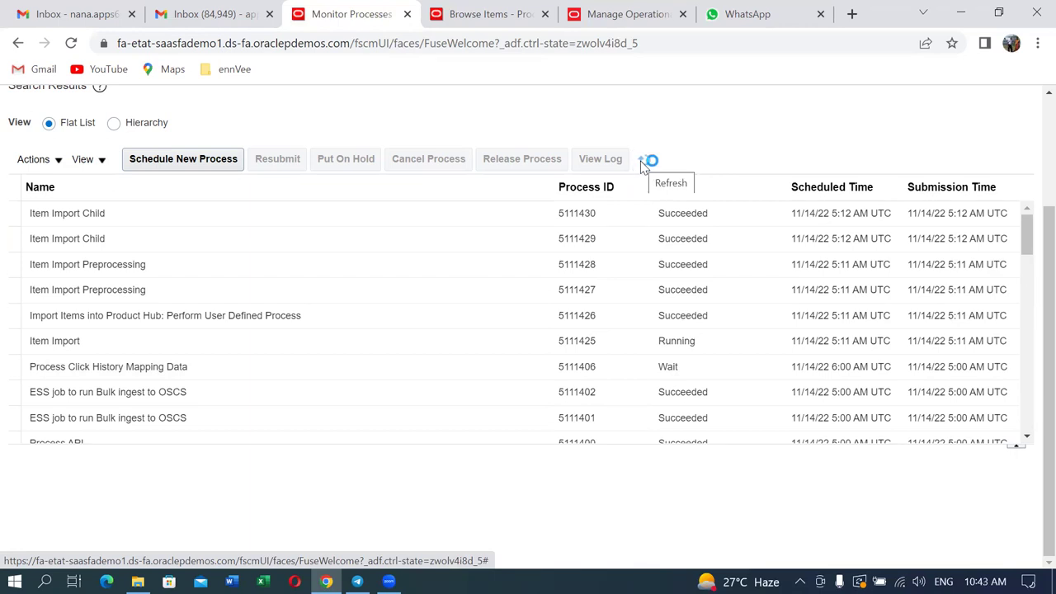
left_click(642, 162)
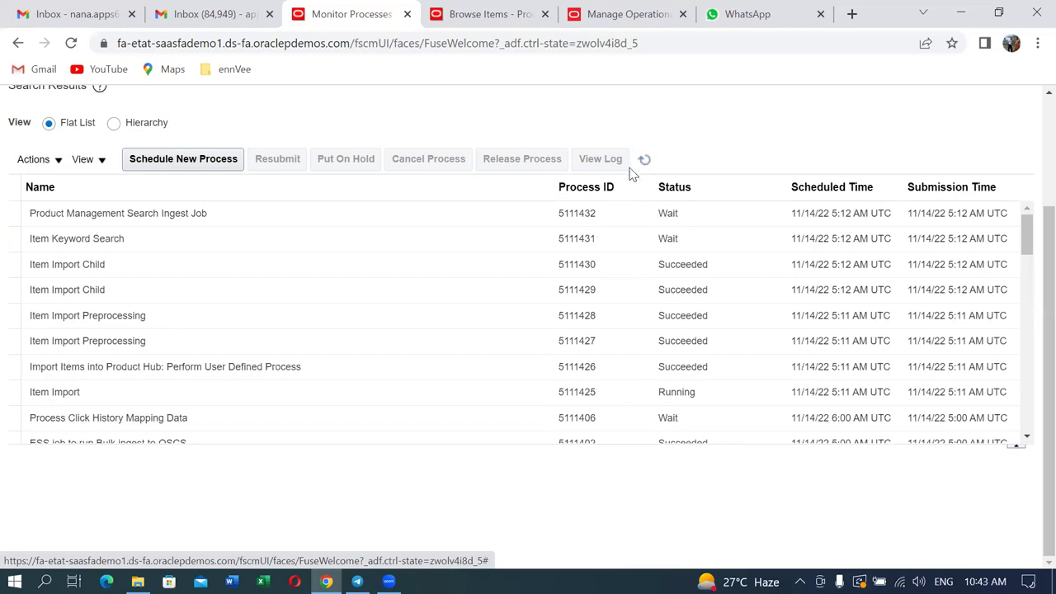
left_click(644, 161)
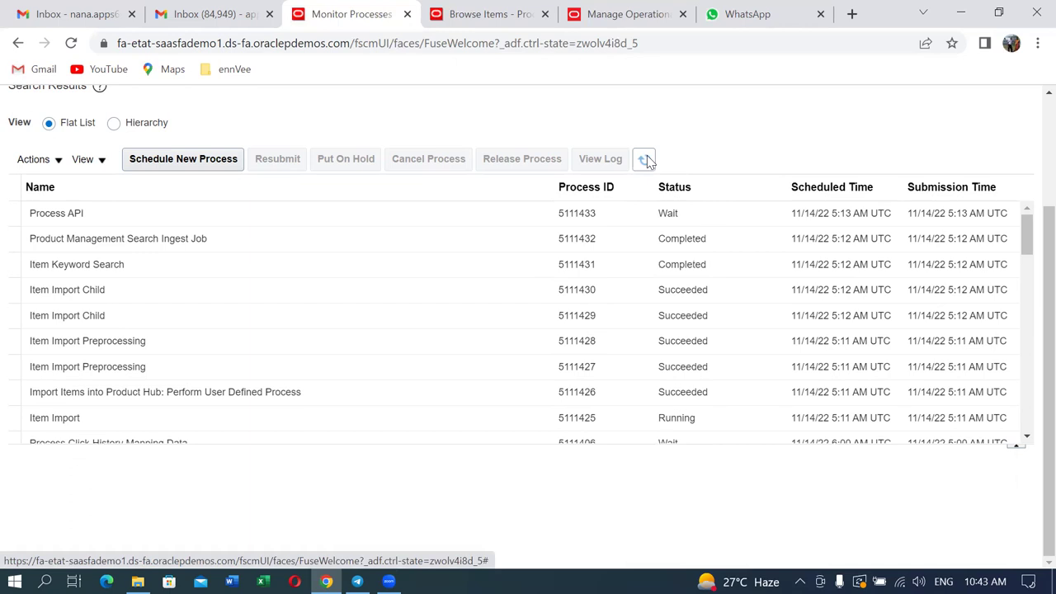
left_click(645, 160)
left_click(647, 160)
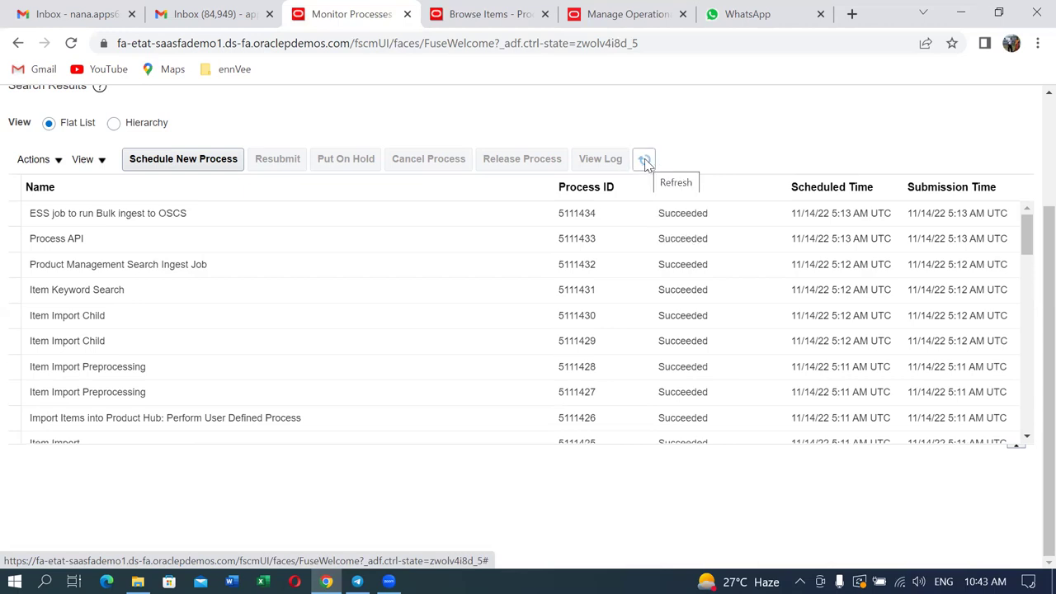
left_click(644, 162)
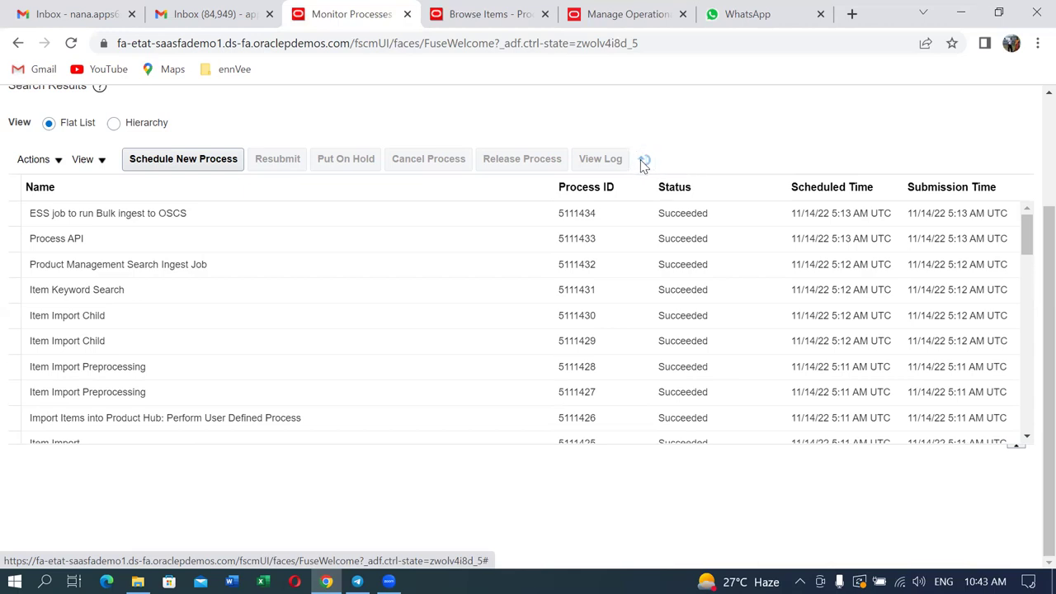
left_click(645, 162)
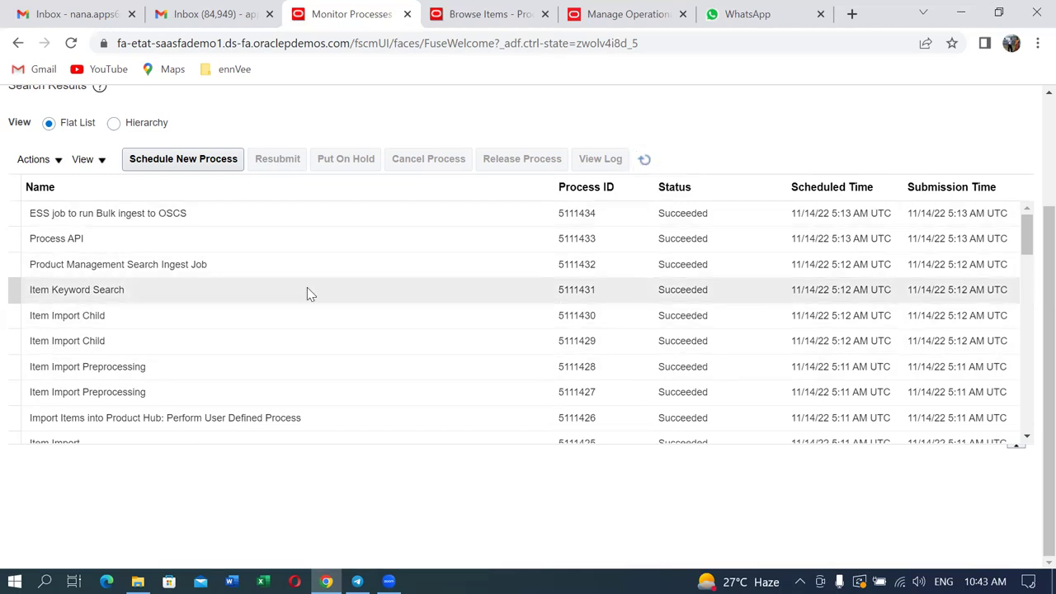
Return to Browse Items, close the Edit Item Attributes dialog, and rerun the advanced search to check the items' Match Approval Level.
left_click(483, 14)
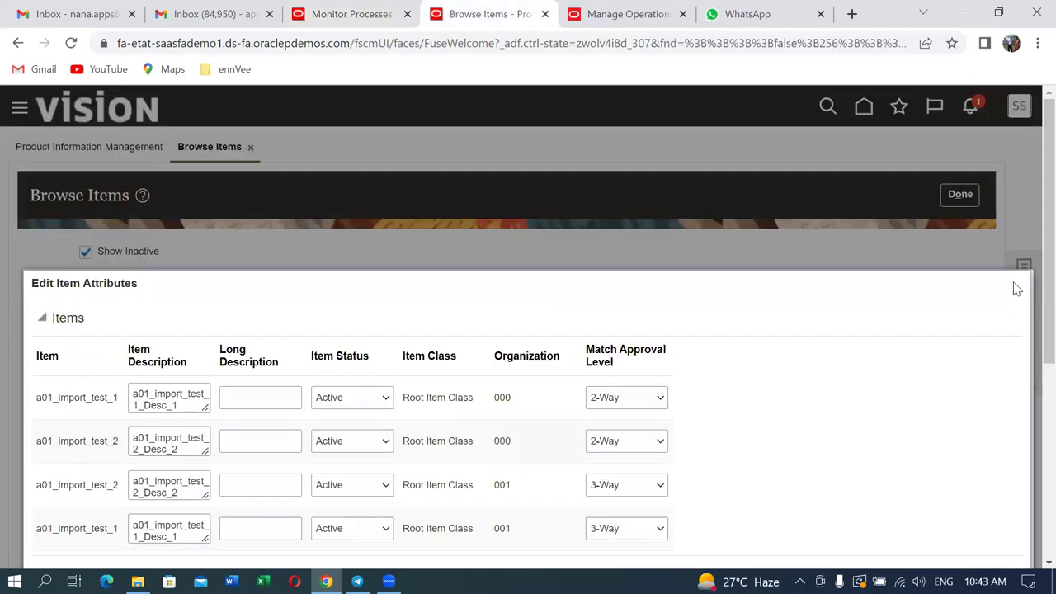
left_click(1016, 283)
scroll(718, 381, "down", 3)
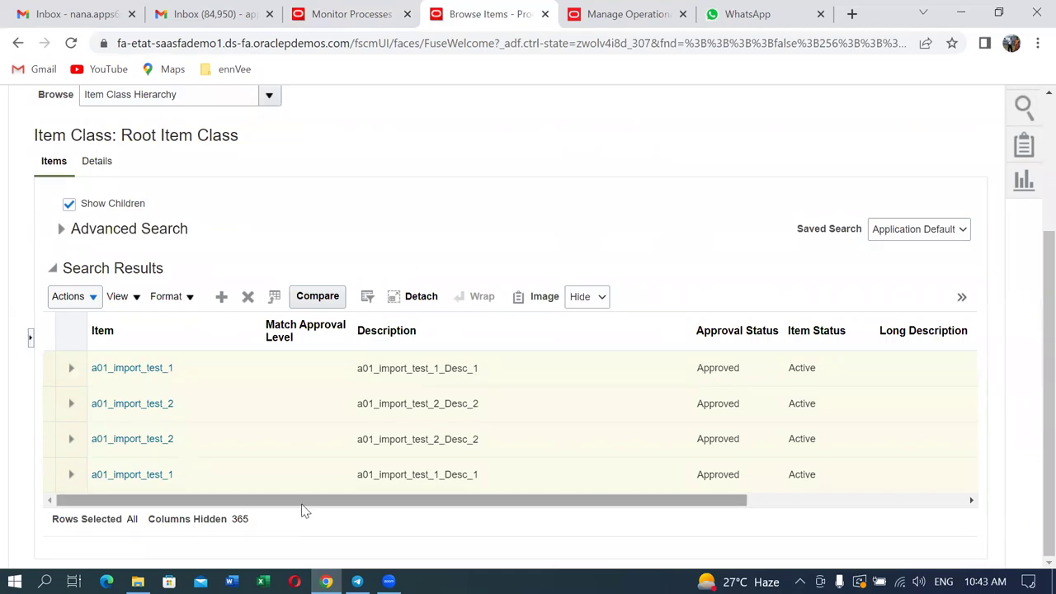
left_click(63, 231)
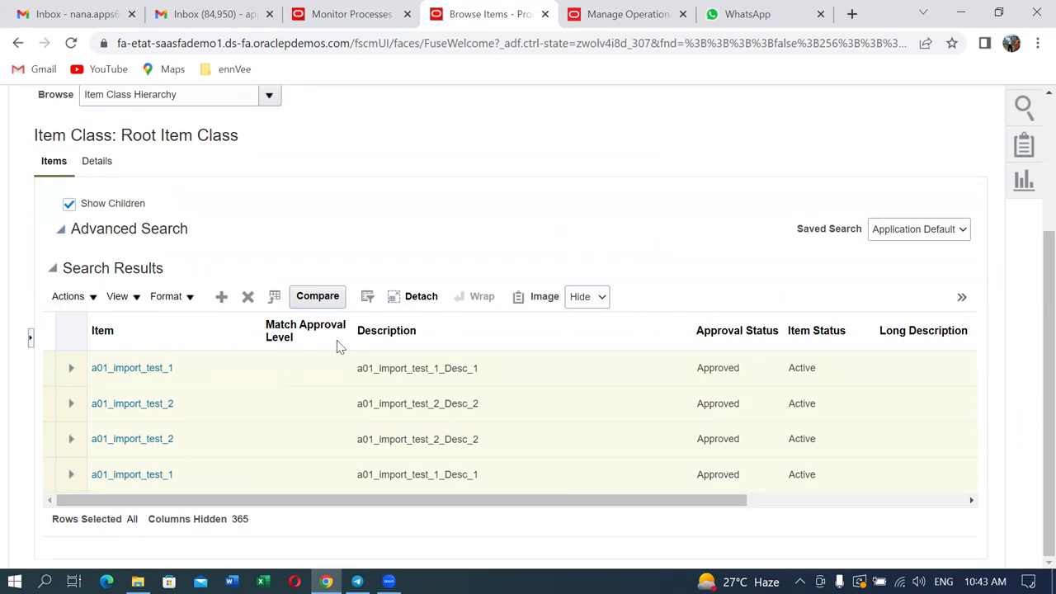
left_click(828, 323)
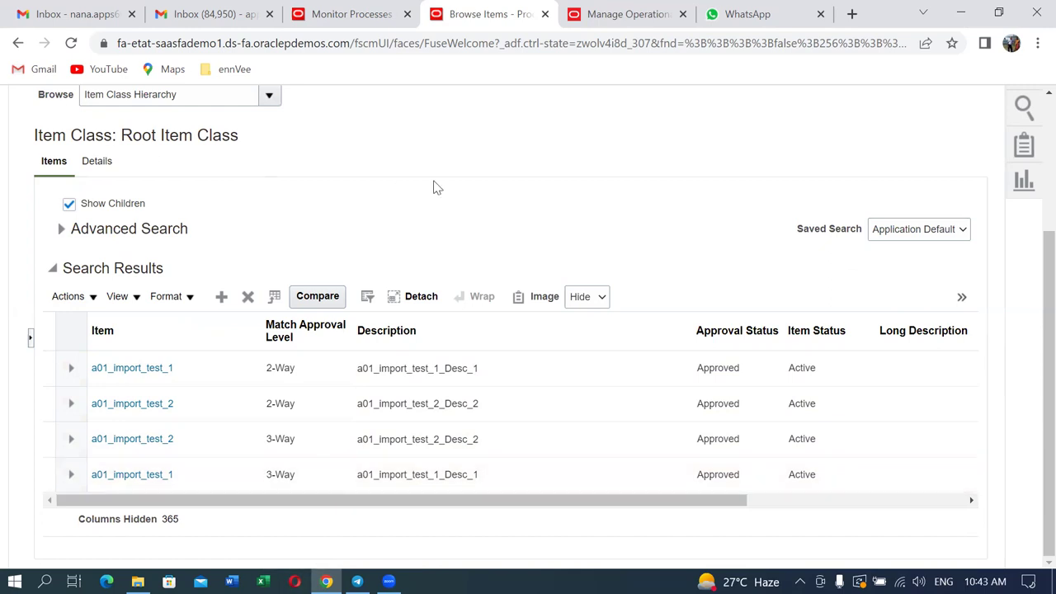
scroll(438, 191, "up", 3)
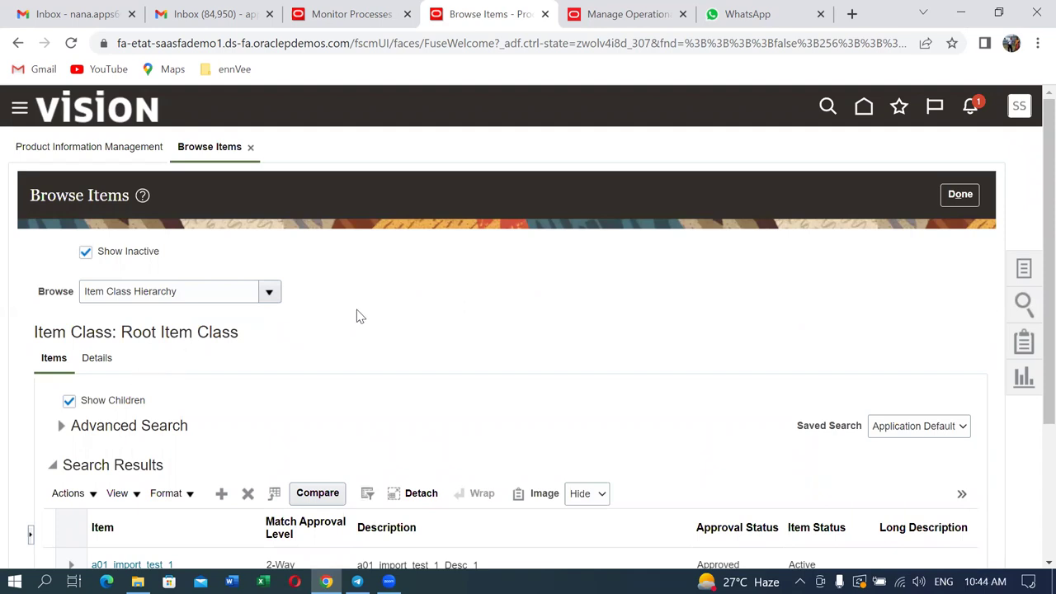
scroll(356, 314, "down", 3)
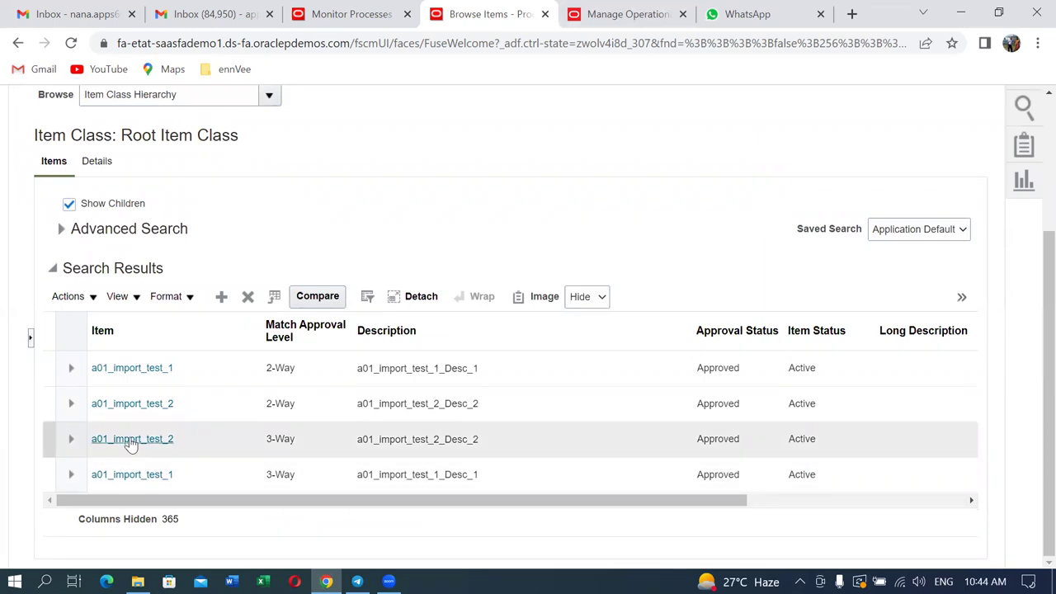
Open the 3-Way a01_import_test_2 item and check its Match Approval Level under Invoice Matching in the Purchasing specifications.
left_click(129, 441)
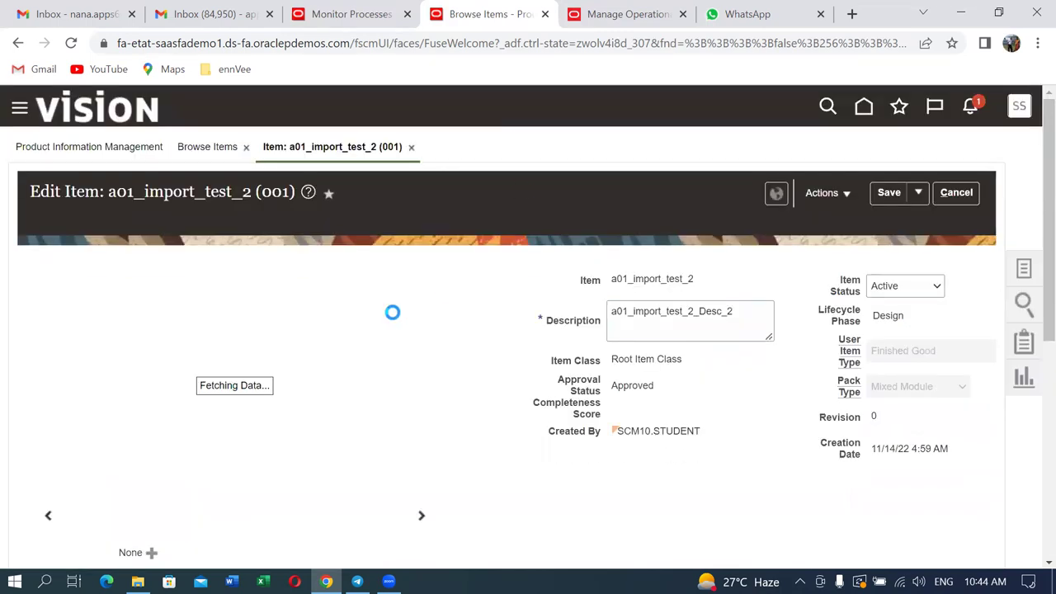
scroll(391, 309, "down", 4)
left_click(121, 302)
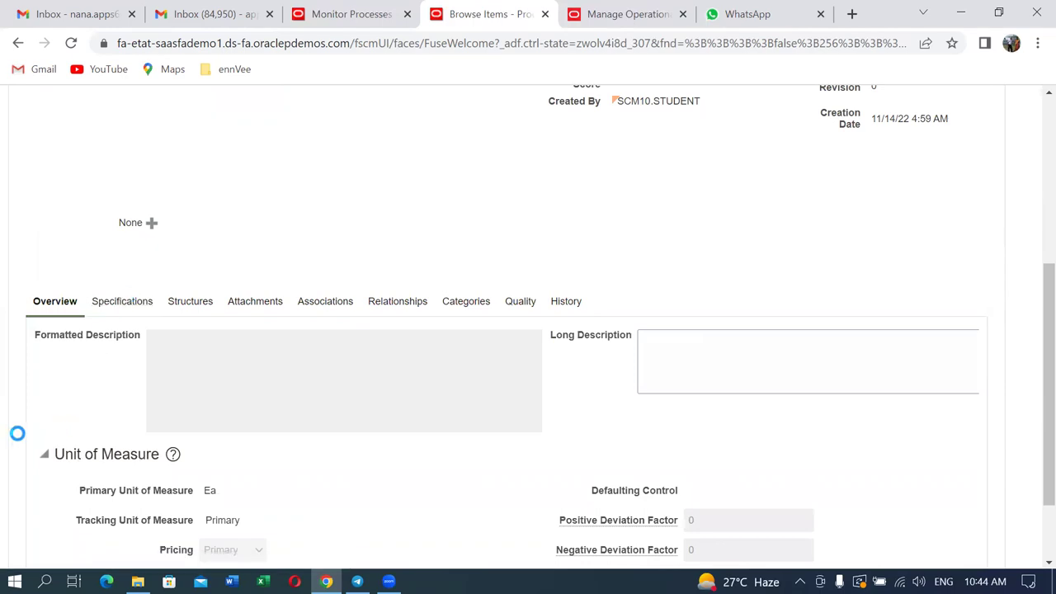
scroll(19, 438, "down", 2)
left_click(65, 462)
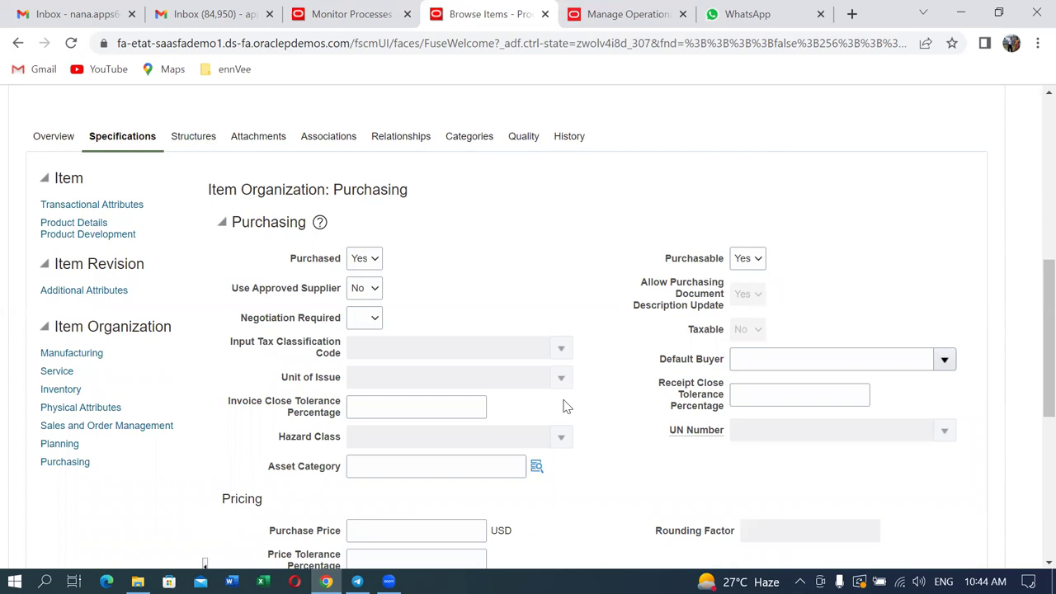
scroll(566, 406, "down", 3)
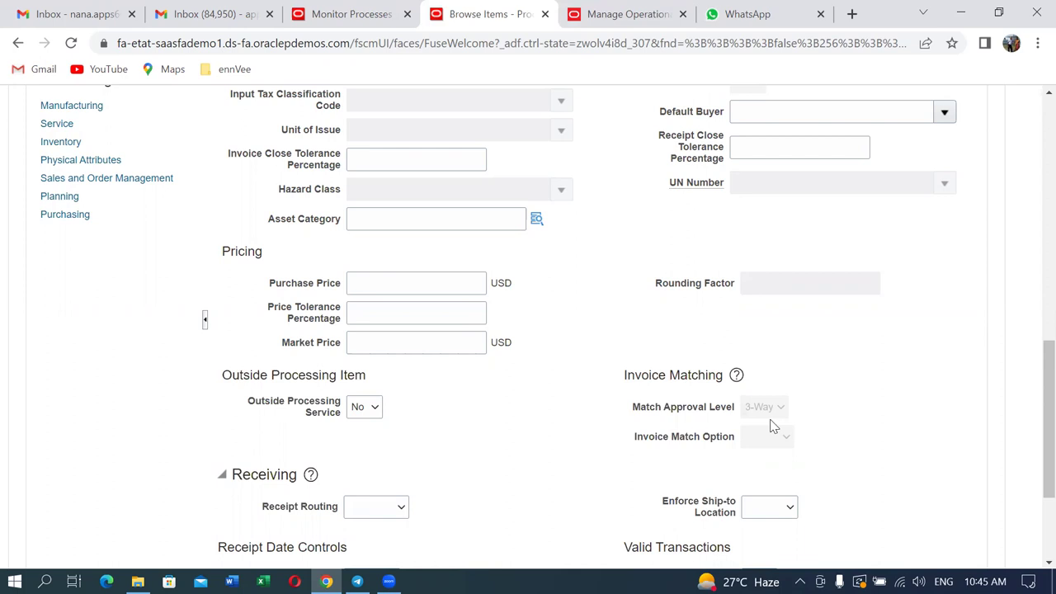
scroll(954, 404, "up", 3)
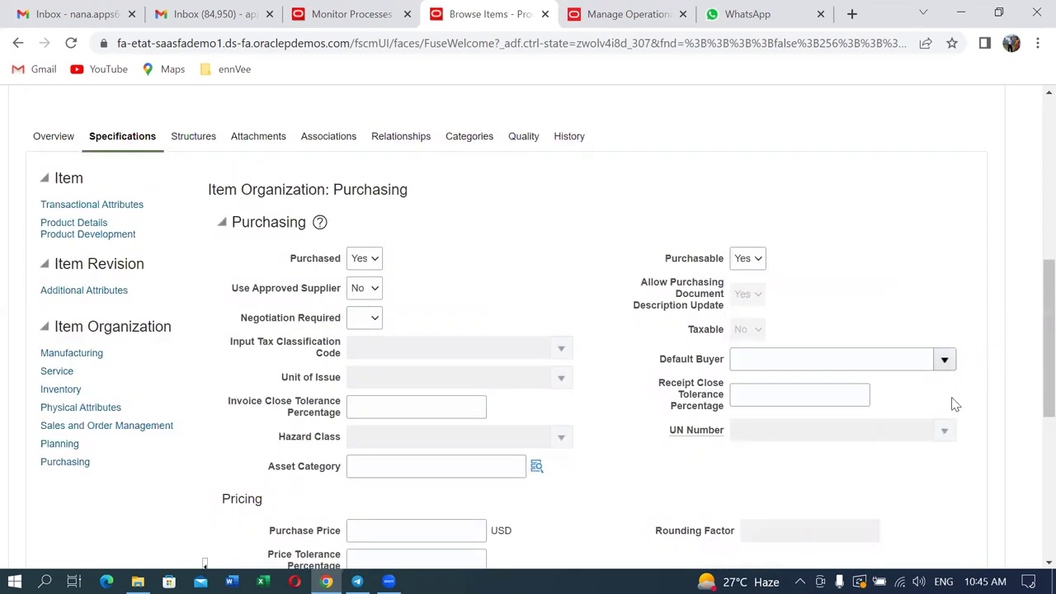
scroll(956, 403, "up", 4)
scroll(968, 387, "up", 2)
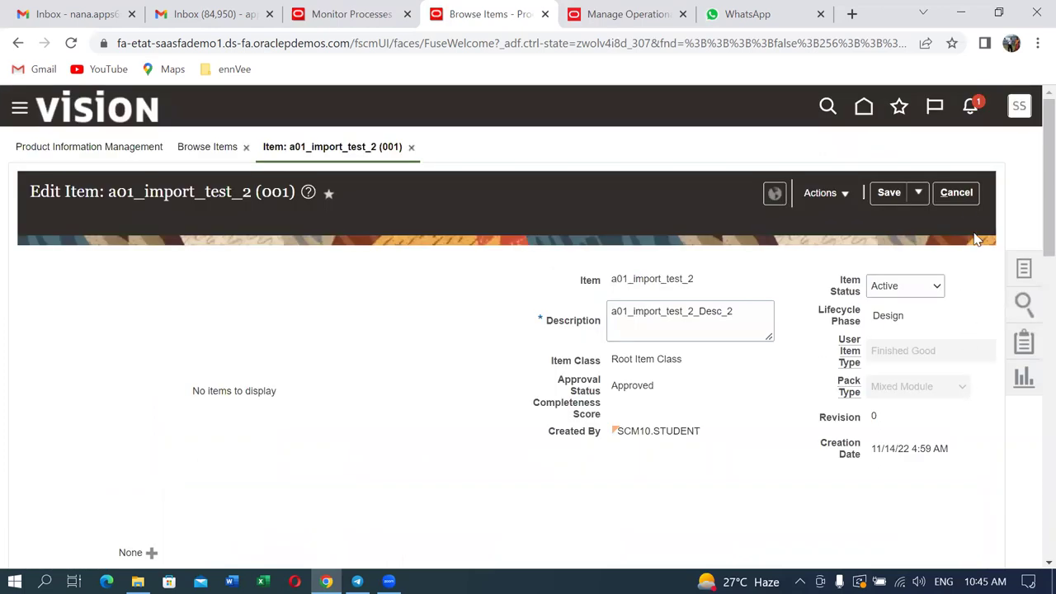
Cancel editing item a01_import_test_2 and run the Root Item Class search for starting lot numbers beginning with 3001.
left_click(962, 198)
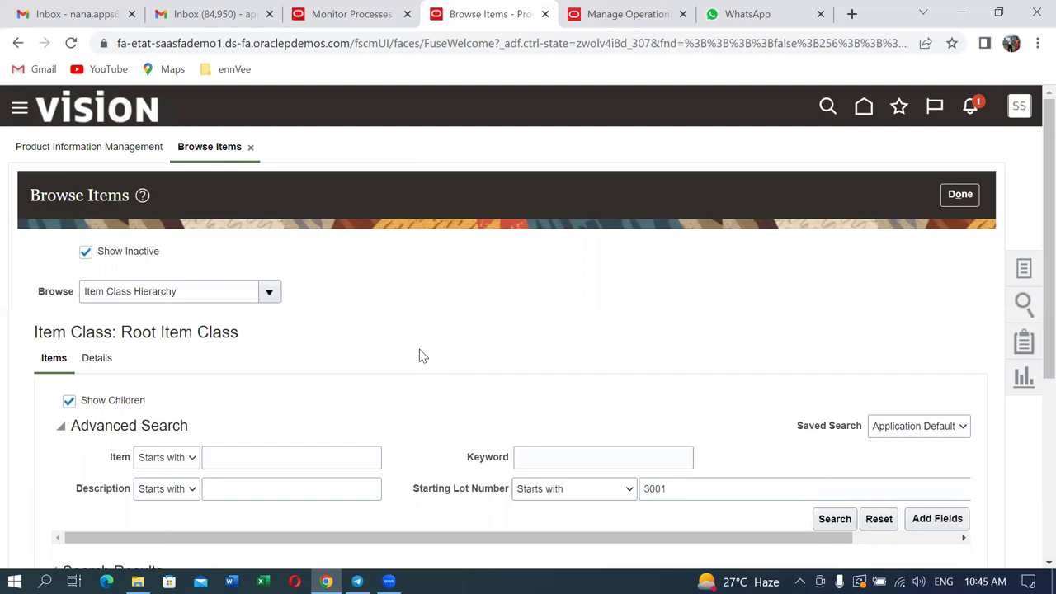
scroll(132, 396, "down", 2)
left_click(835, 354)
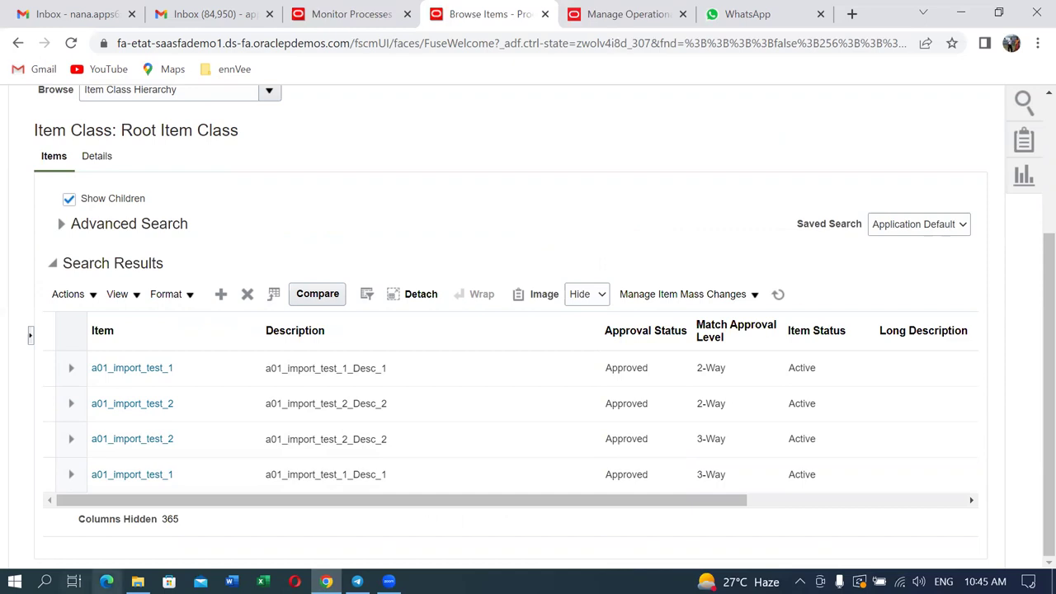
Generate an Edit Item Attributes in Spreadsheet file for all four found items, download it and dismiss the dialog.
left_click(312, 501)
left_click(50, 322)
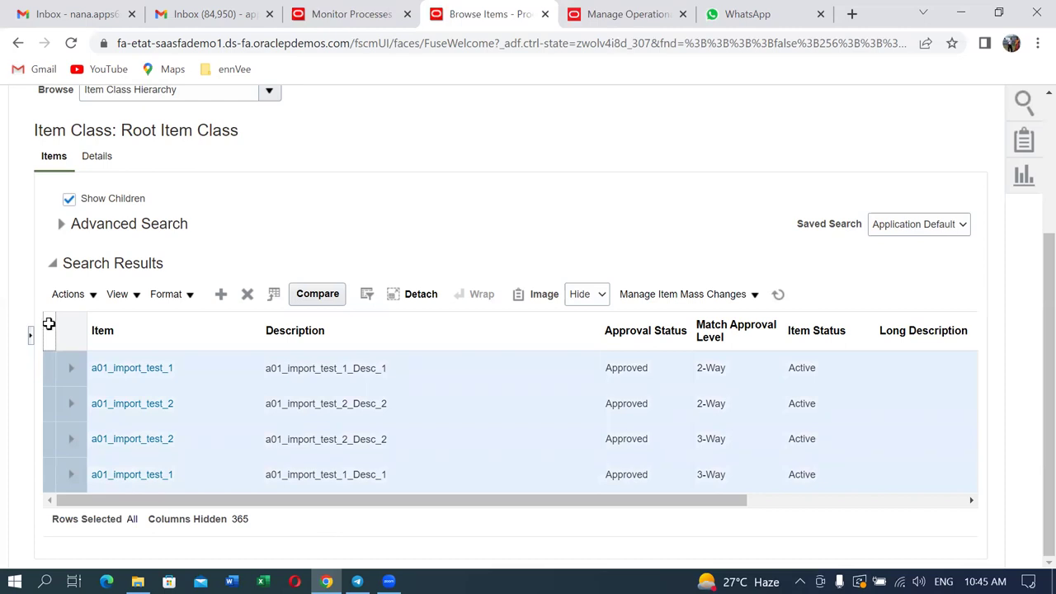
left_click(71, 299)
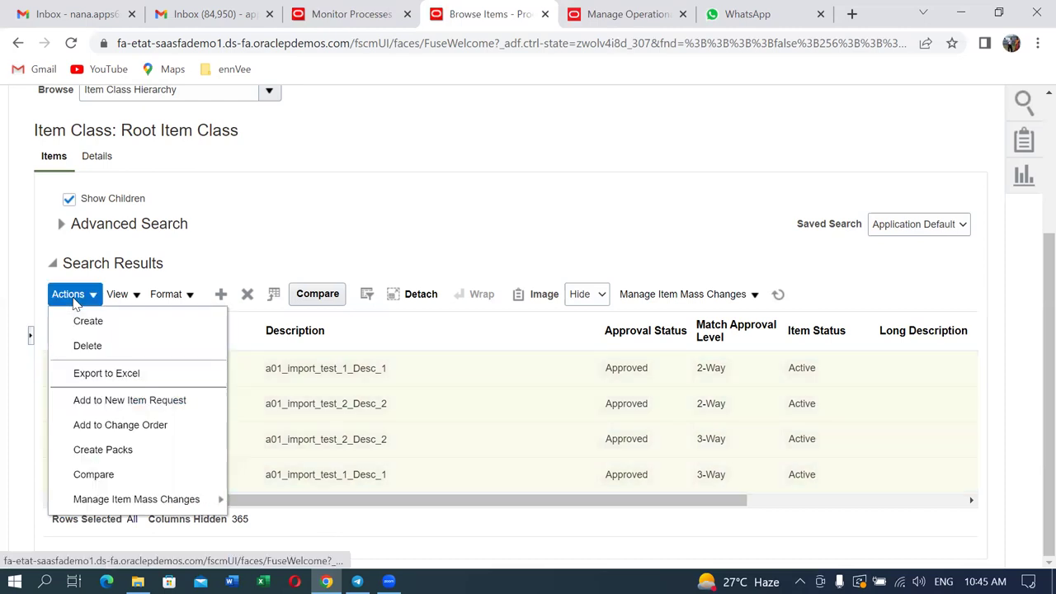
mouse_move(100, 505)
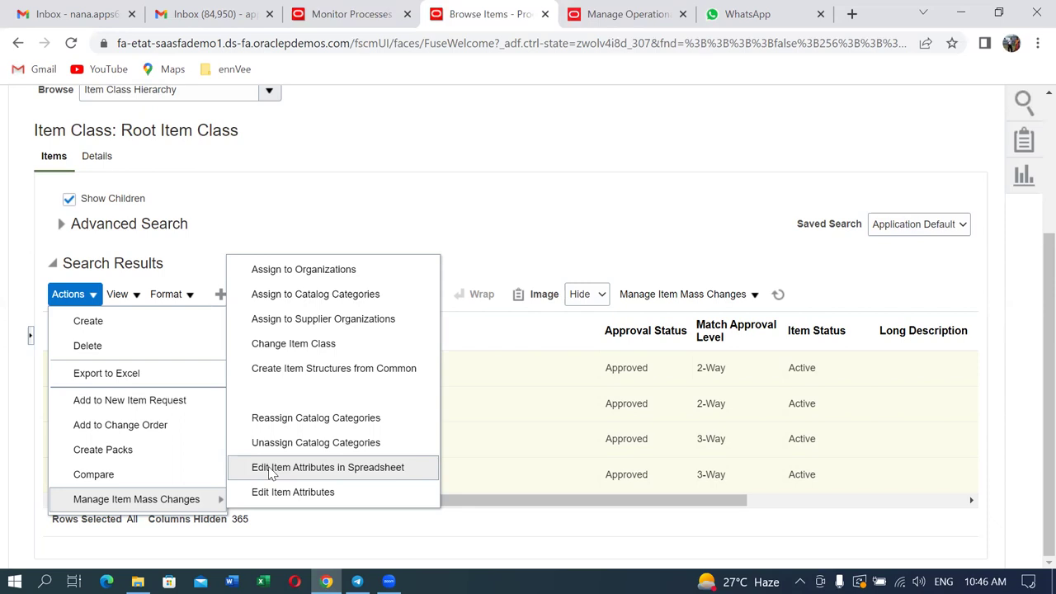
left_click(309, 468)
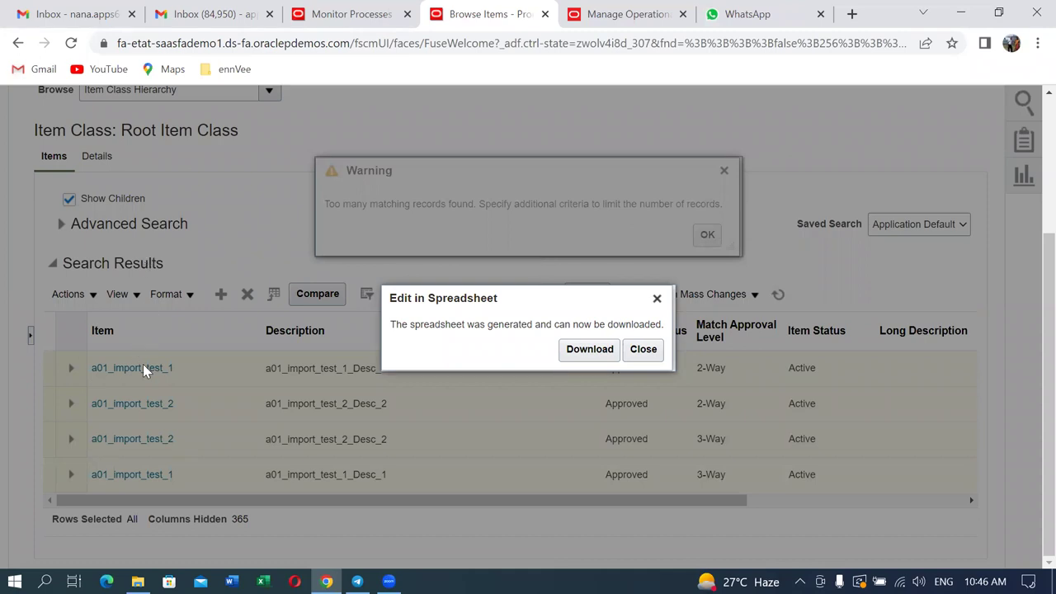
left_click(590, 351)
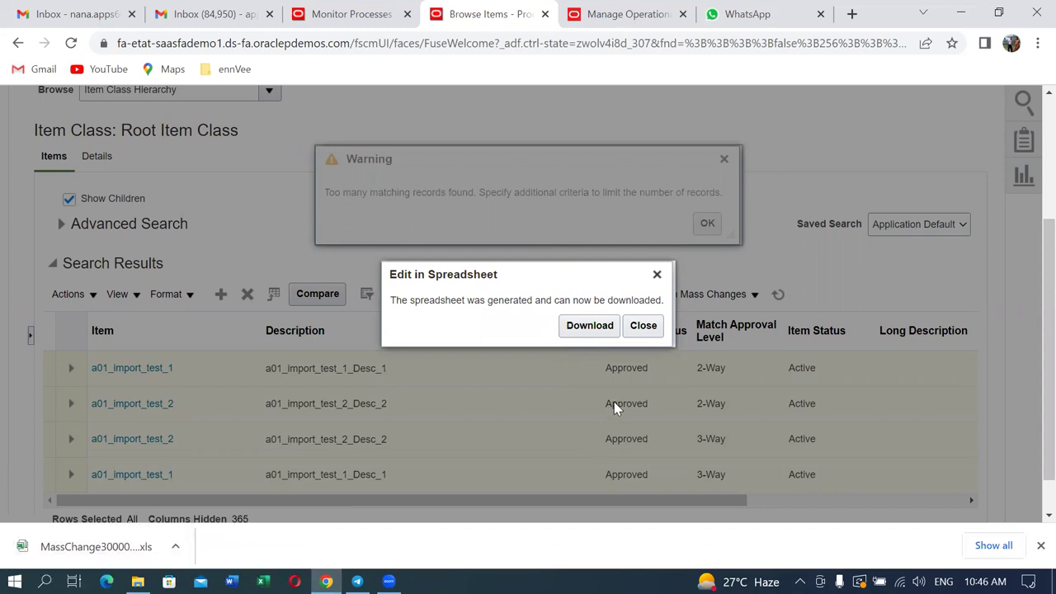
left_click(643, 326)
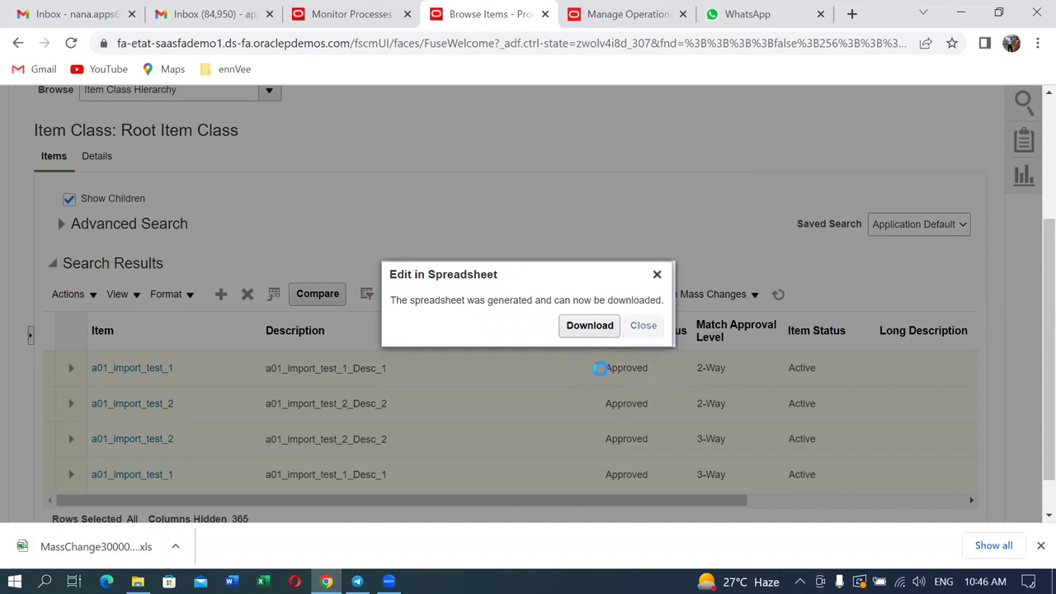
left_click(657, 275)
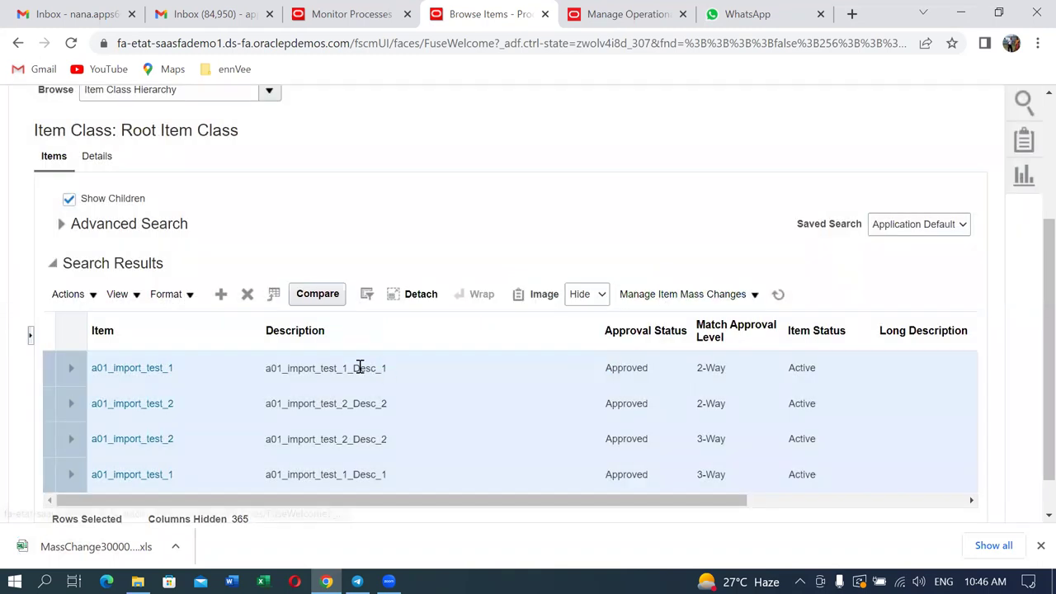
left_click(69, 297)
mouse_move(141, 500)
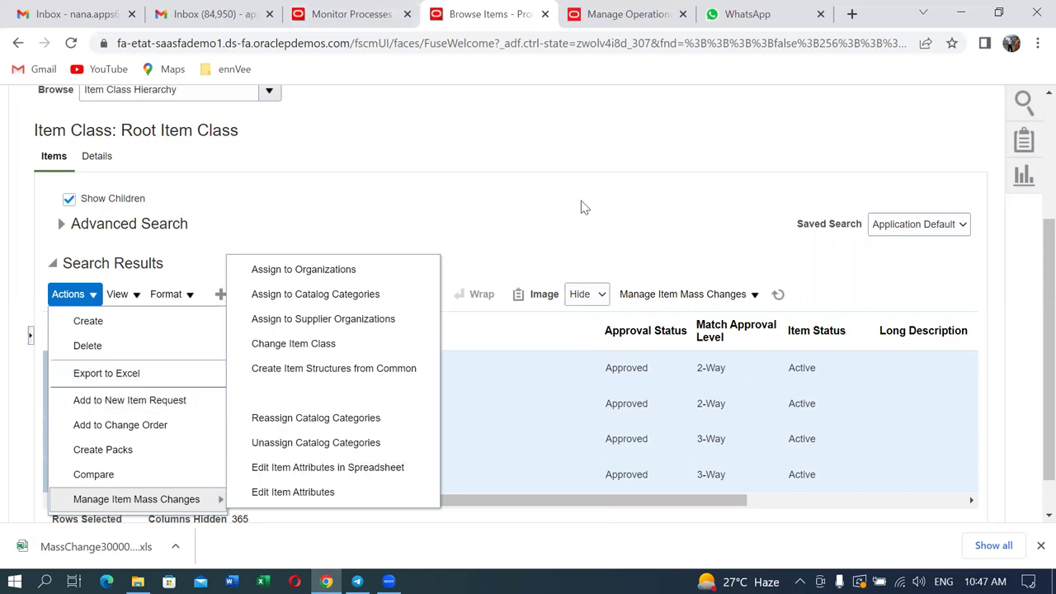
left_click(613, 175)
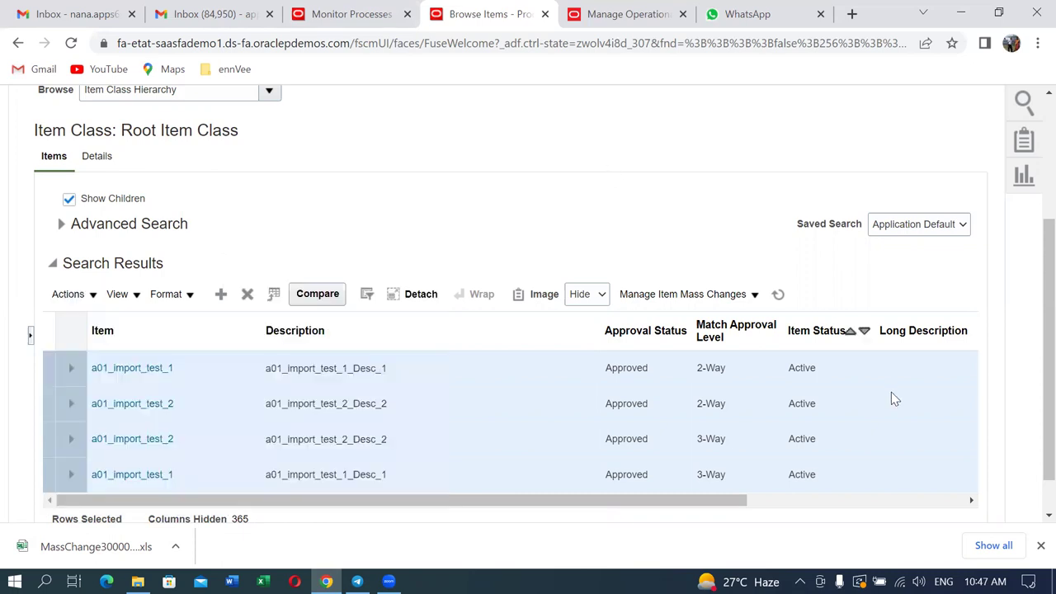
Show the downloaded MassChange spreadsheet in its Downloads folder.
left_click(992, 547)
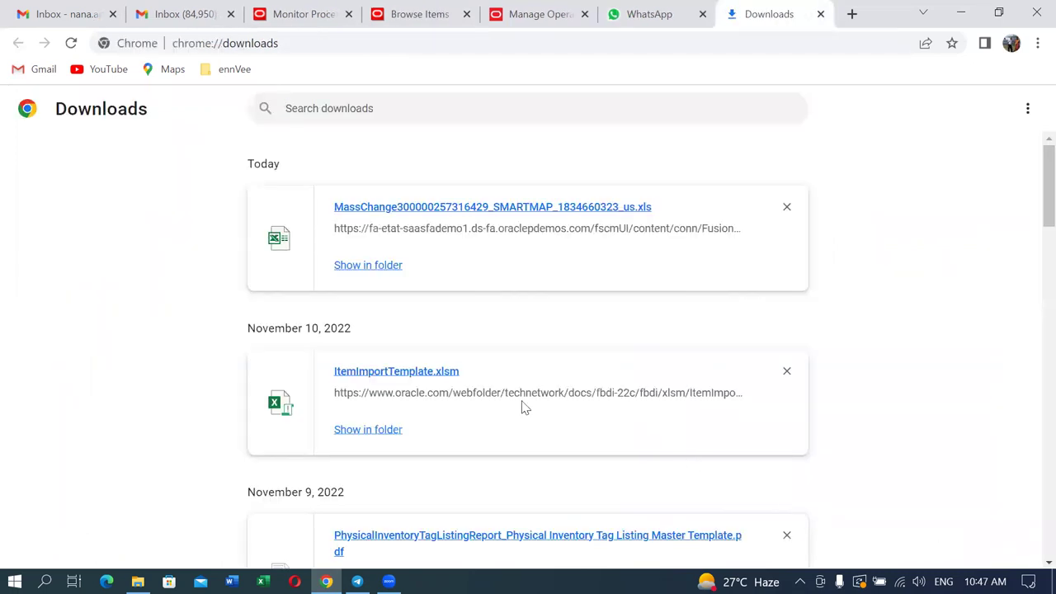
left_click(384, 271)
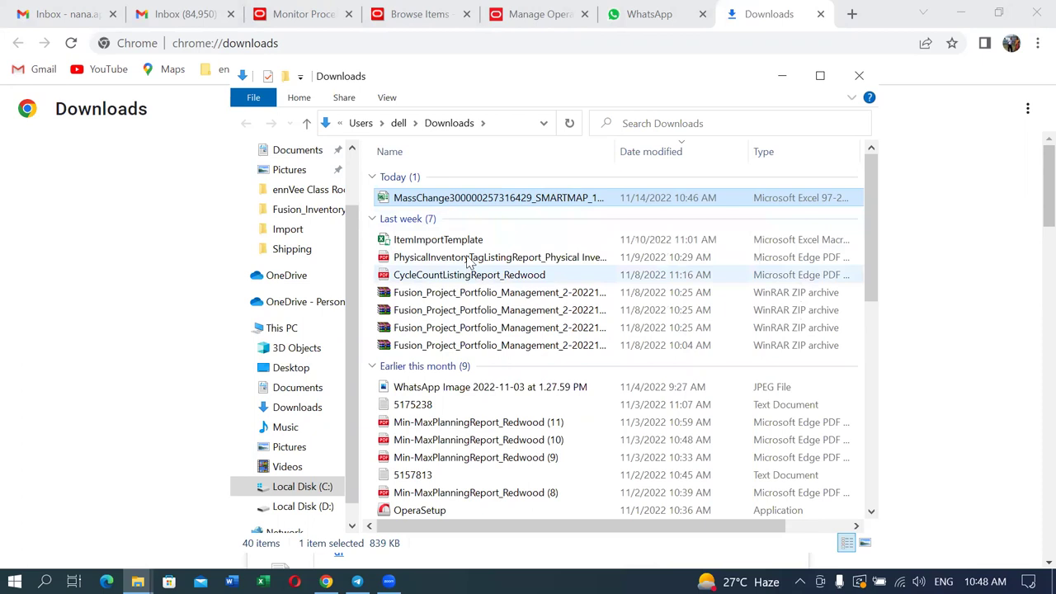
Try to open the downloaded MassChange workbook in Excel with editing enabled, and close it.
double_click(473, 200)
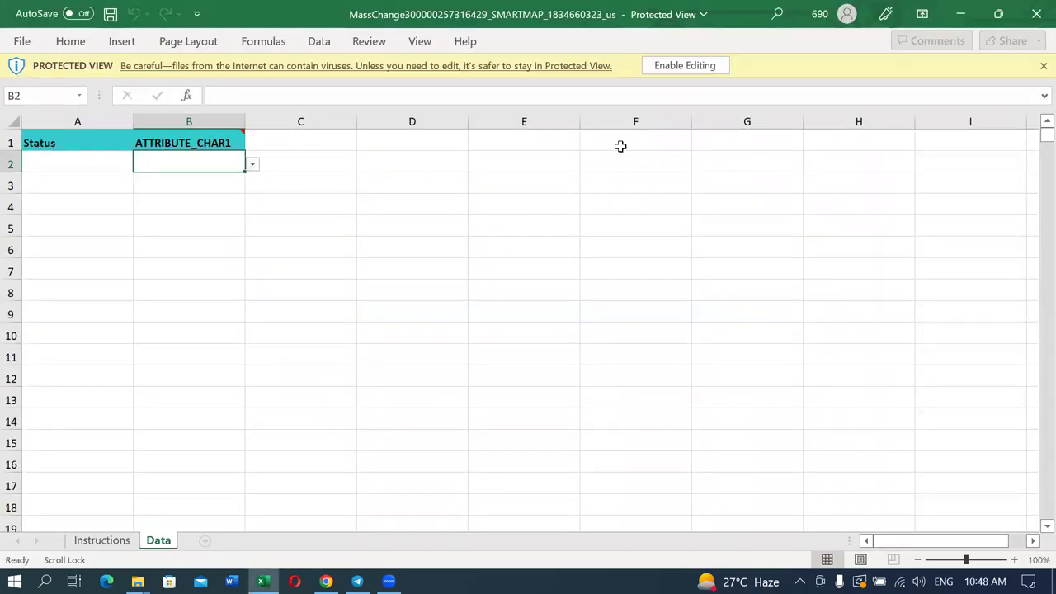
left_click(700, 68)
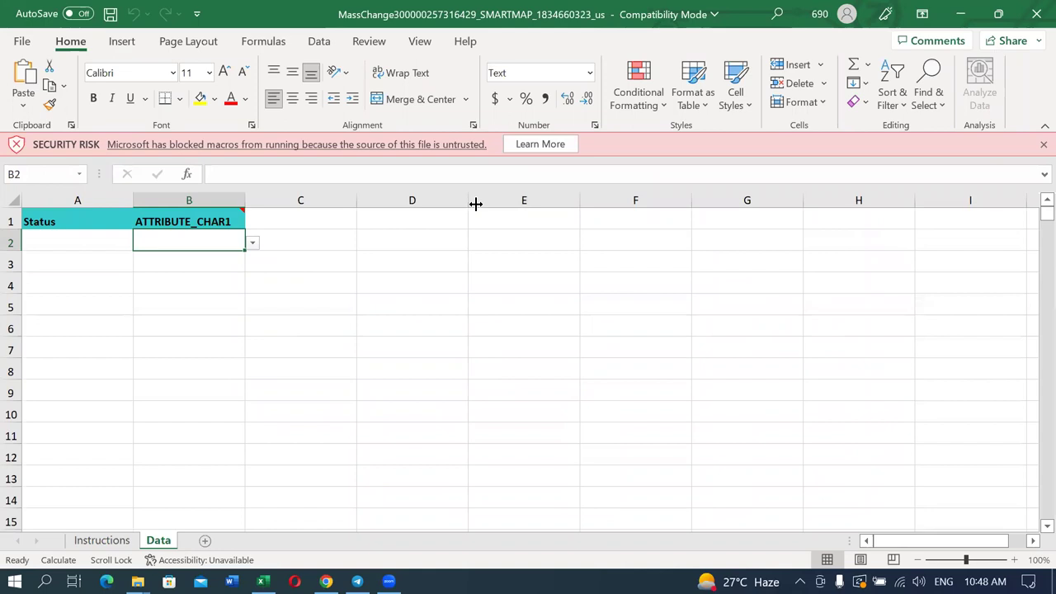
left_click(1036, 20)
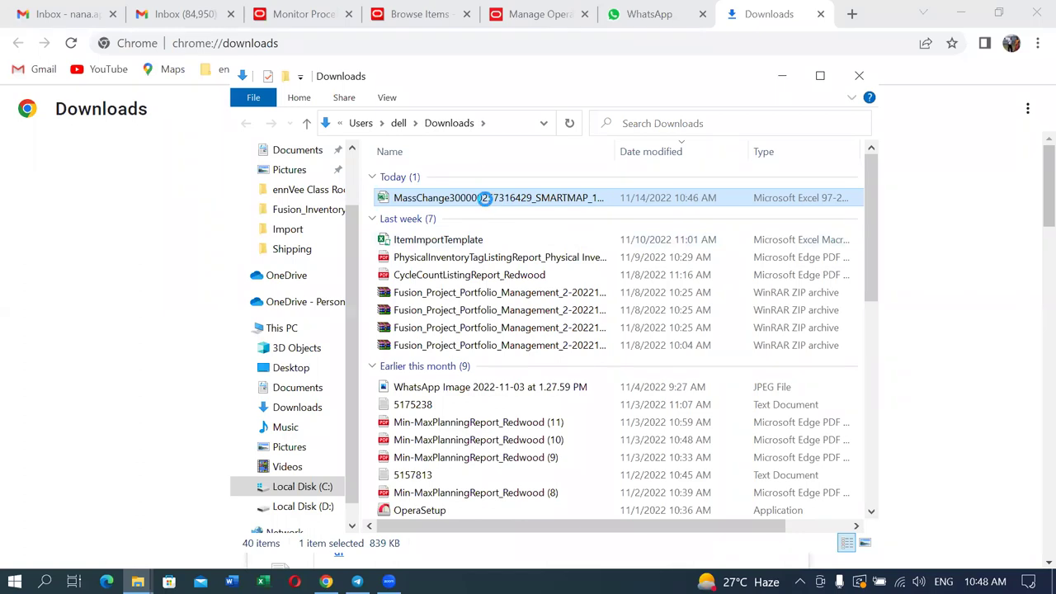
Unblock the downloaded MassChange file in its properties and reopen it in Excel.
right_click(486, 201)
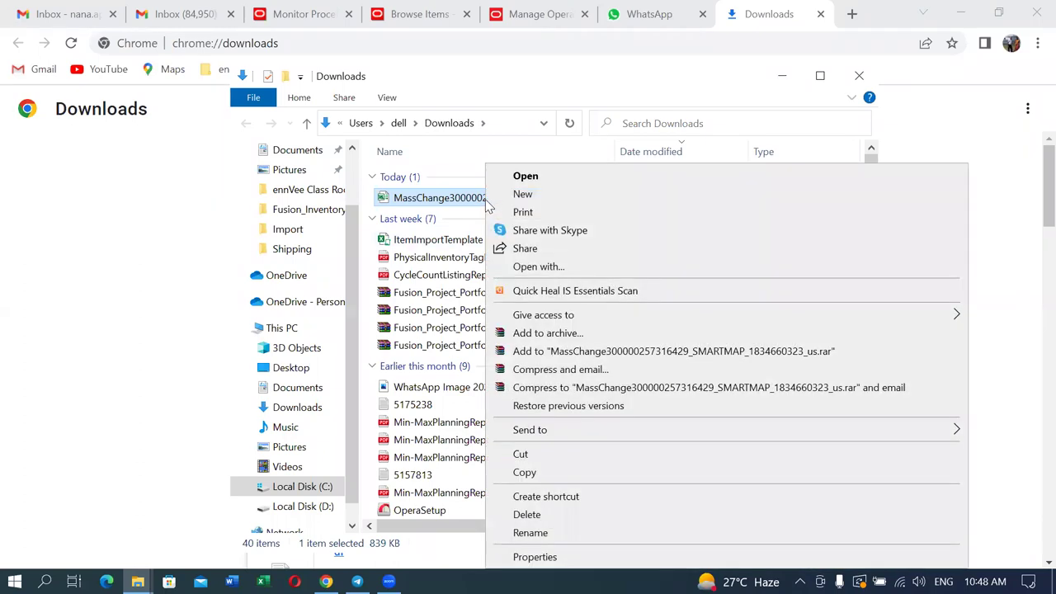
left_click(524, 557)
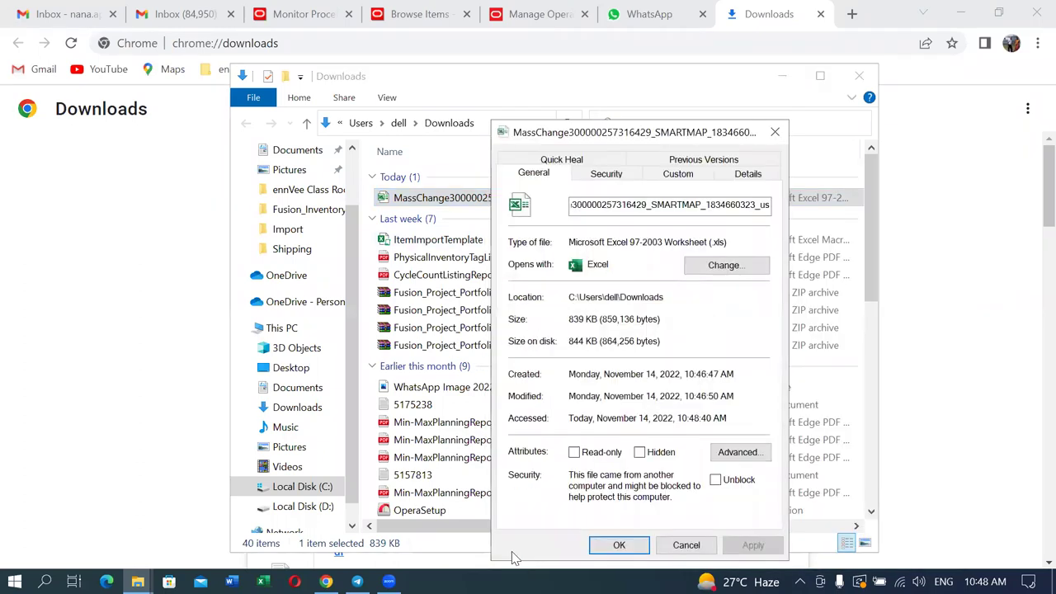
left_click(716, 480)
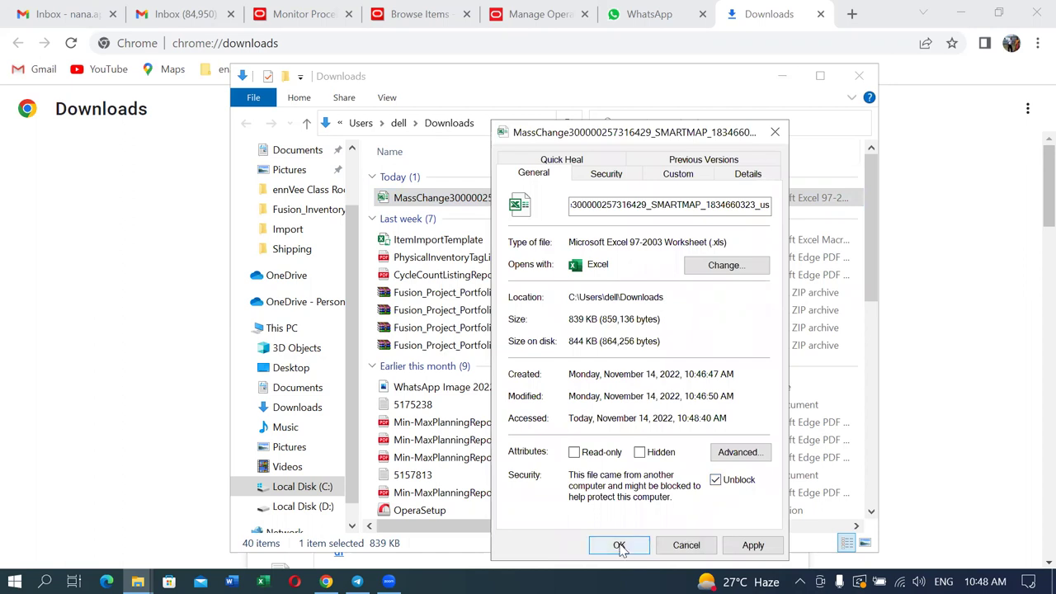
left_click(771, 548)
left_click(619, 545)
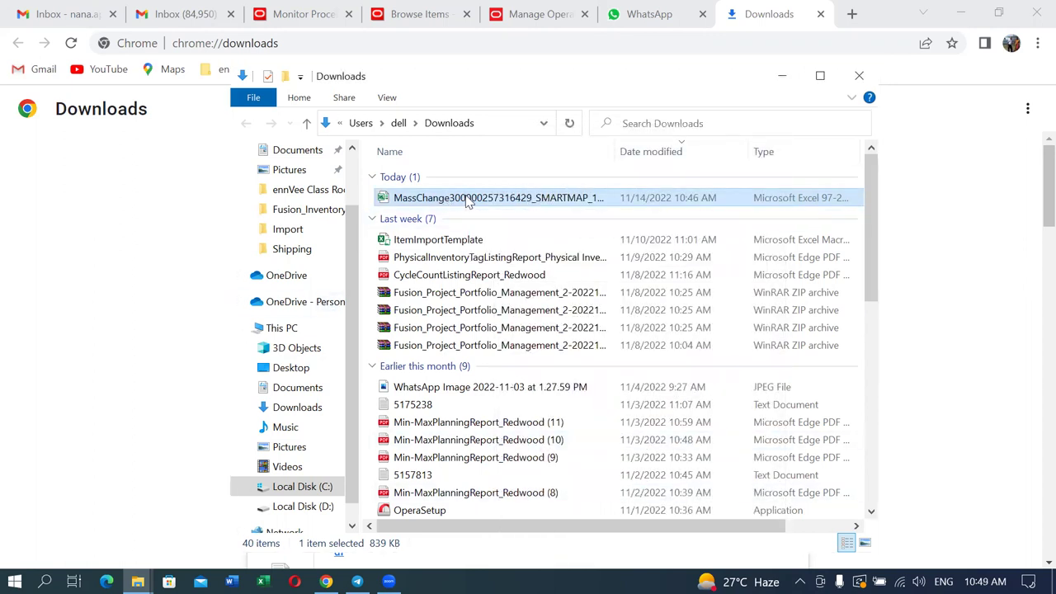
double_click(467, 198)
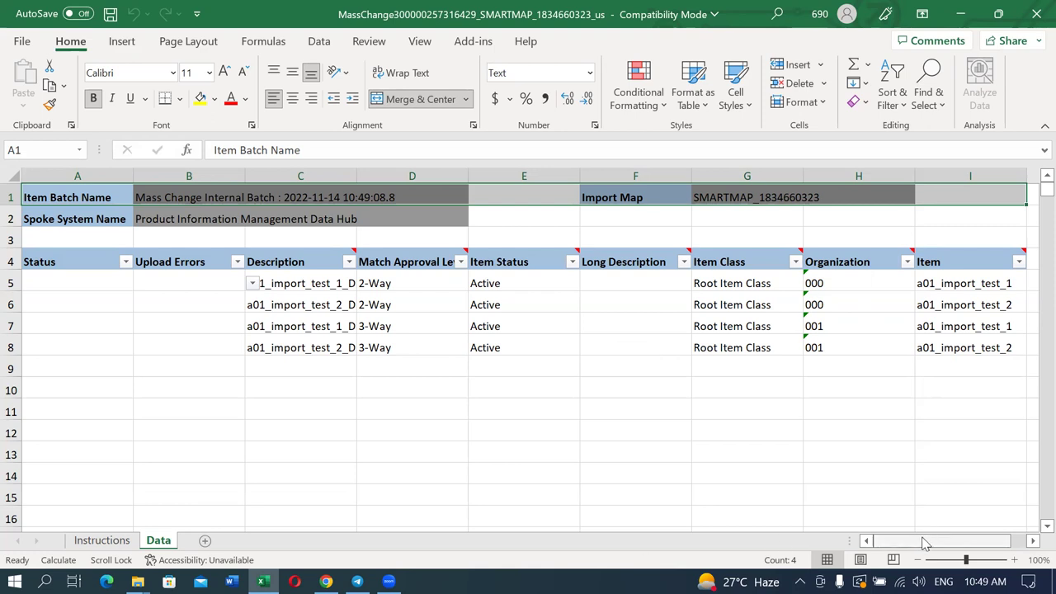
mouse_move(924, 541)
left_mouse_down()
mouse_move(937, 541)
mouse_move(922, 542)
left_mouse_up()
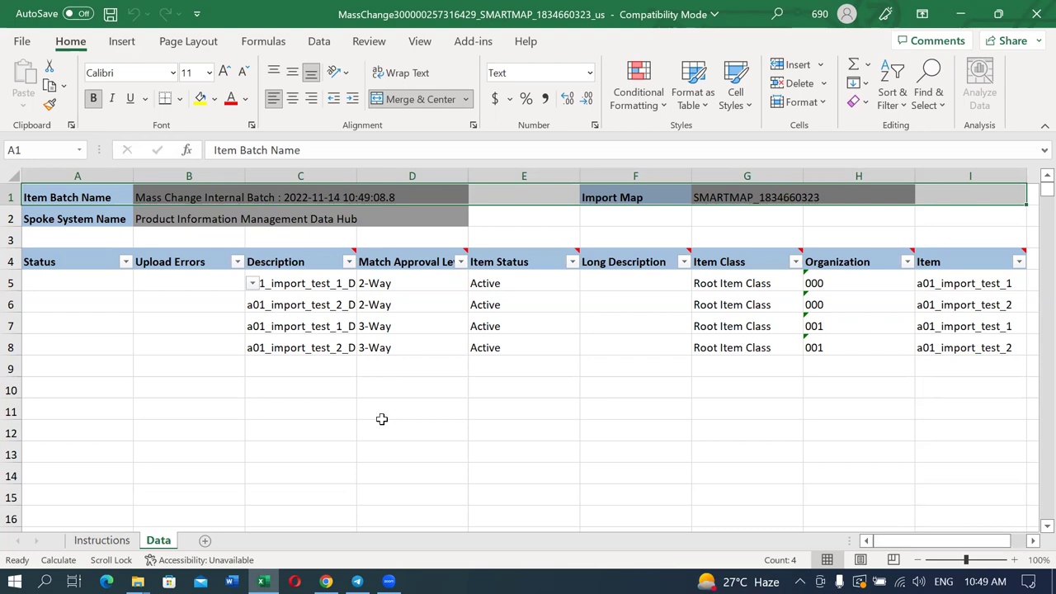
Set the Match Approval Level to 4-Way for both organization 001 items in rows 7 and 8.
left_click(406, 328)
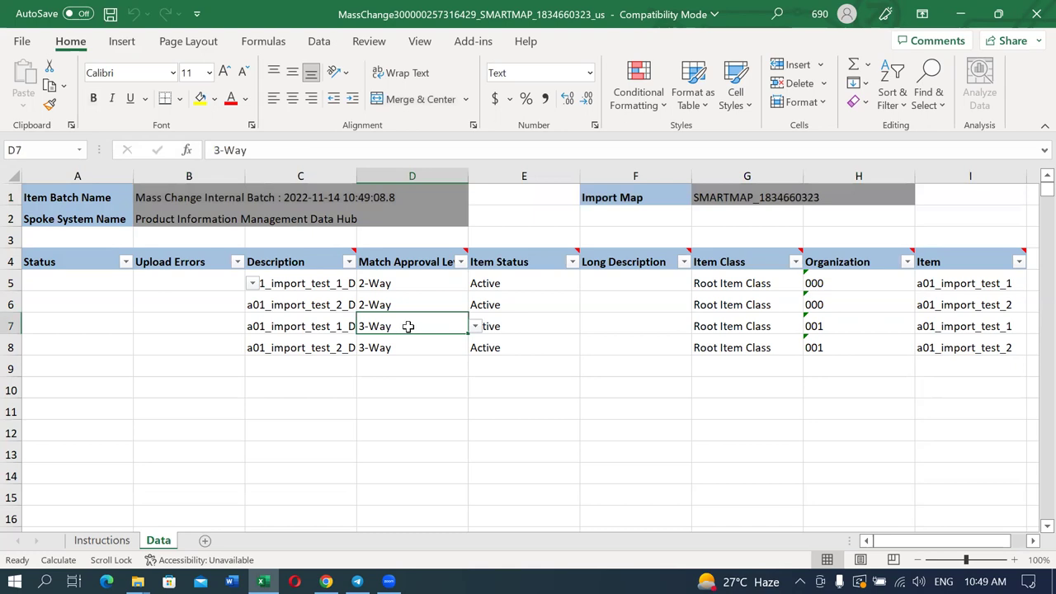
left_click(476, 327)
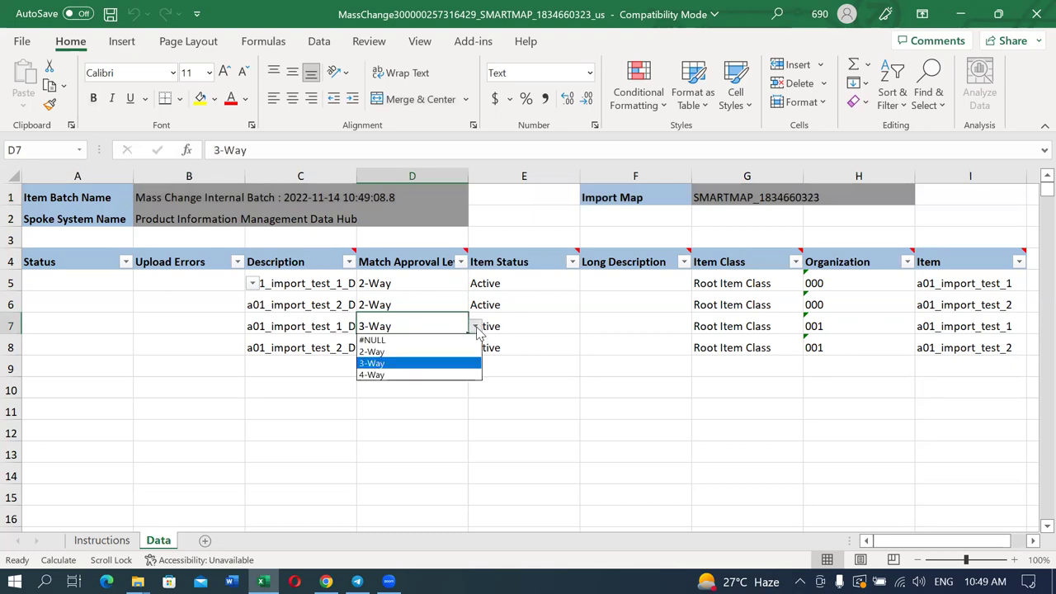
left_click(360, 372)
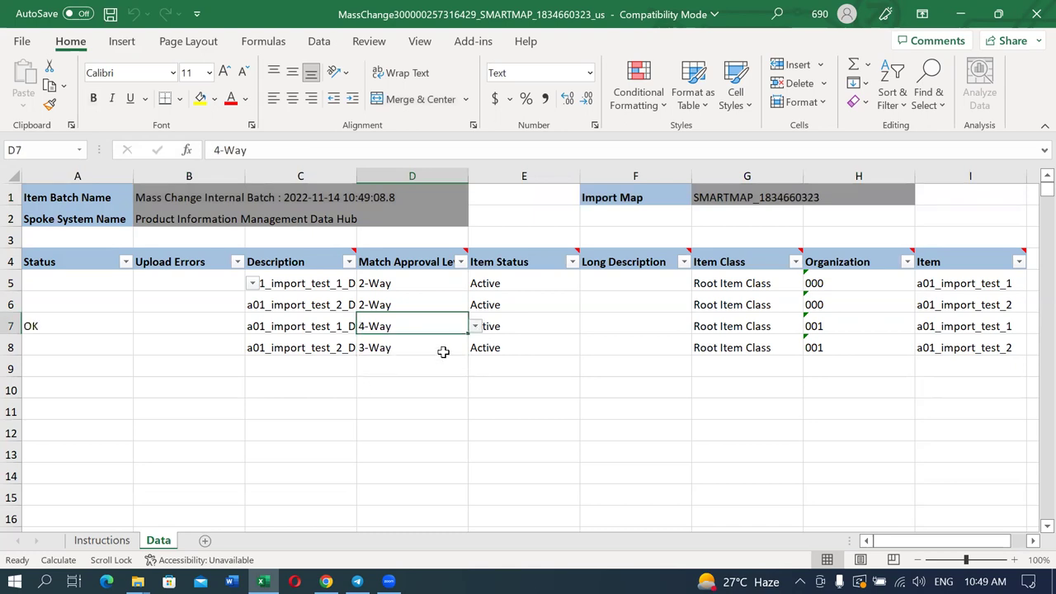
left_click(413, 348)
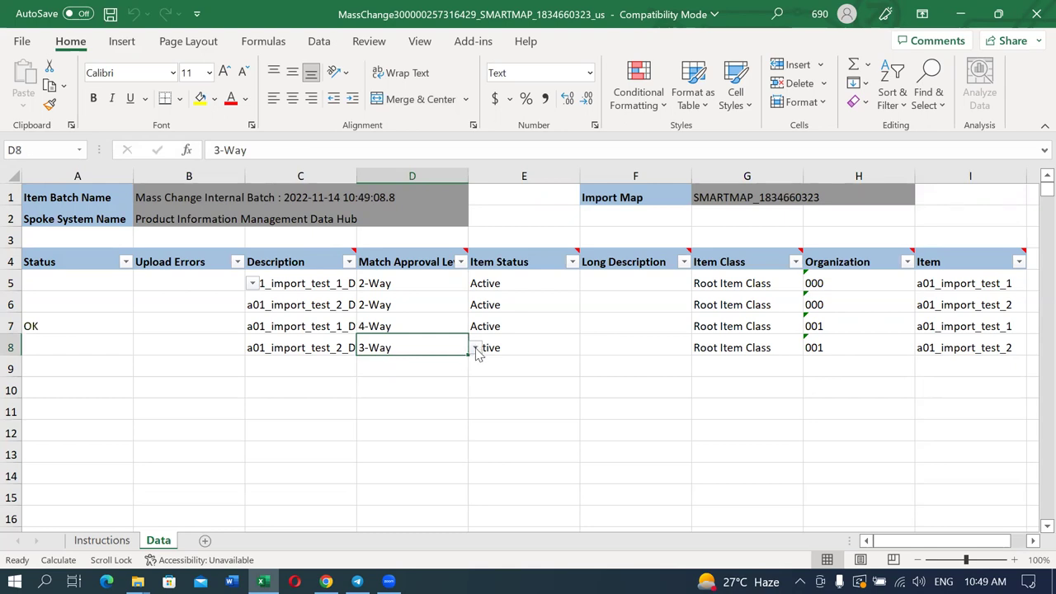
left_click(478, 349)
left_click(390, 398)
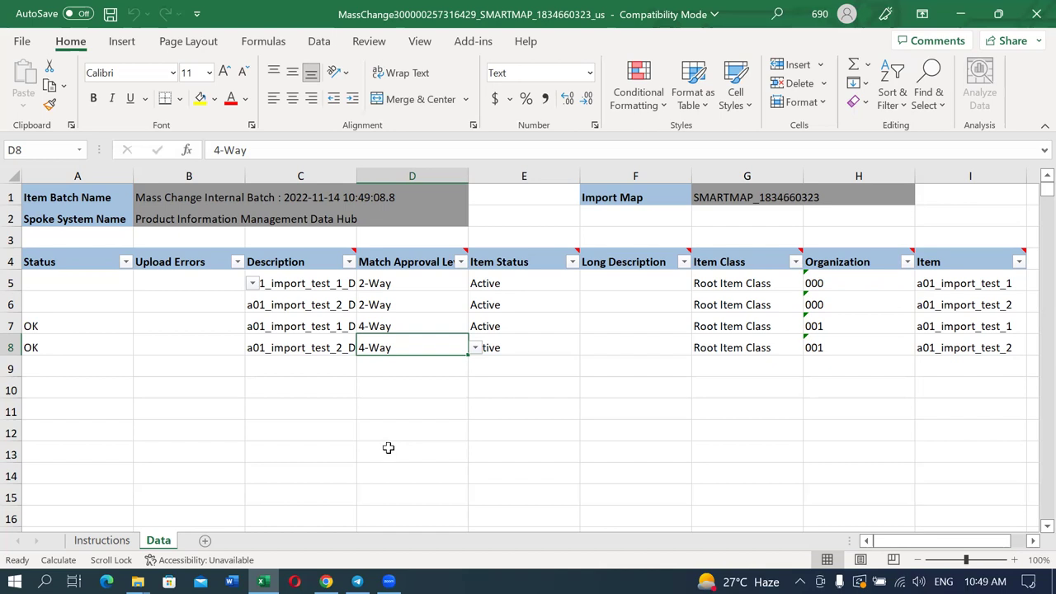
Change the descriptions of the organization 000 items to a01_import_test_11_Desc_1 in row 5 and a01_import_test_22_Desc_2 in row 6.
double_click(314, 283)
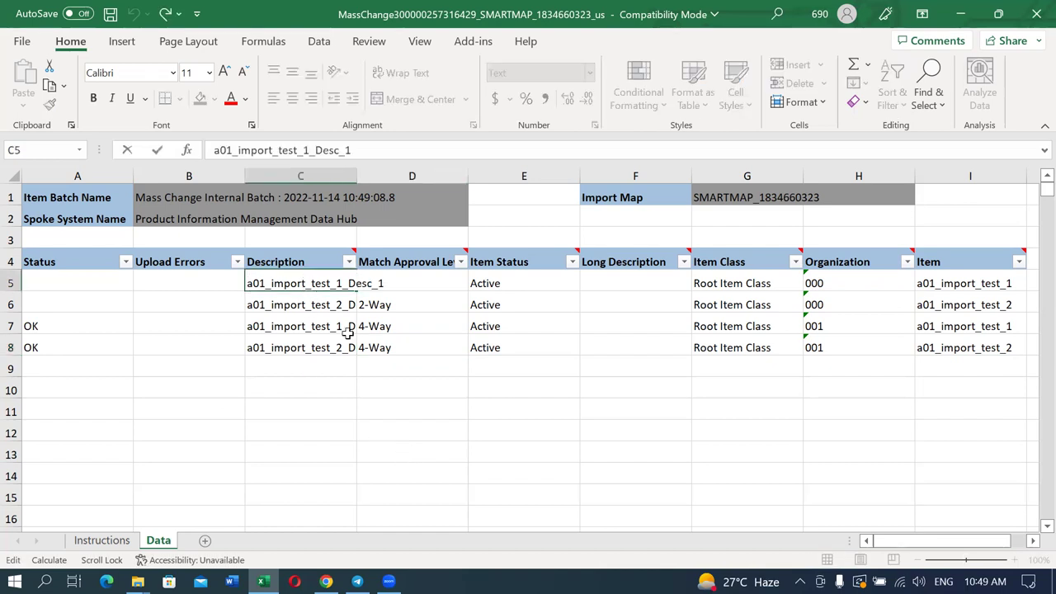
key("Right")
key("Right")
key("Right")
type("1")
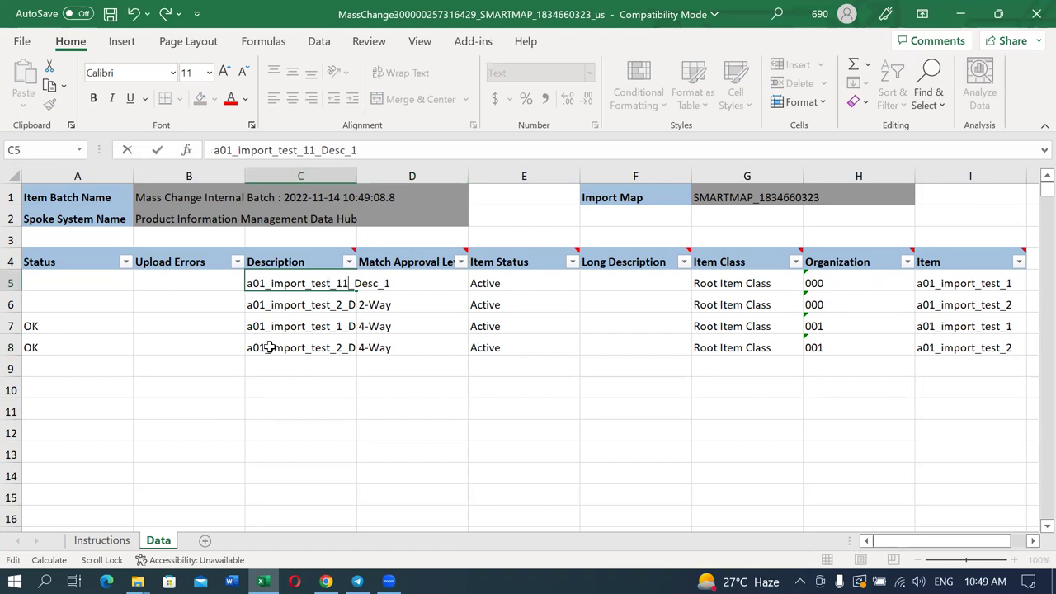
left_click(291, 302)
double_click(291, 302)
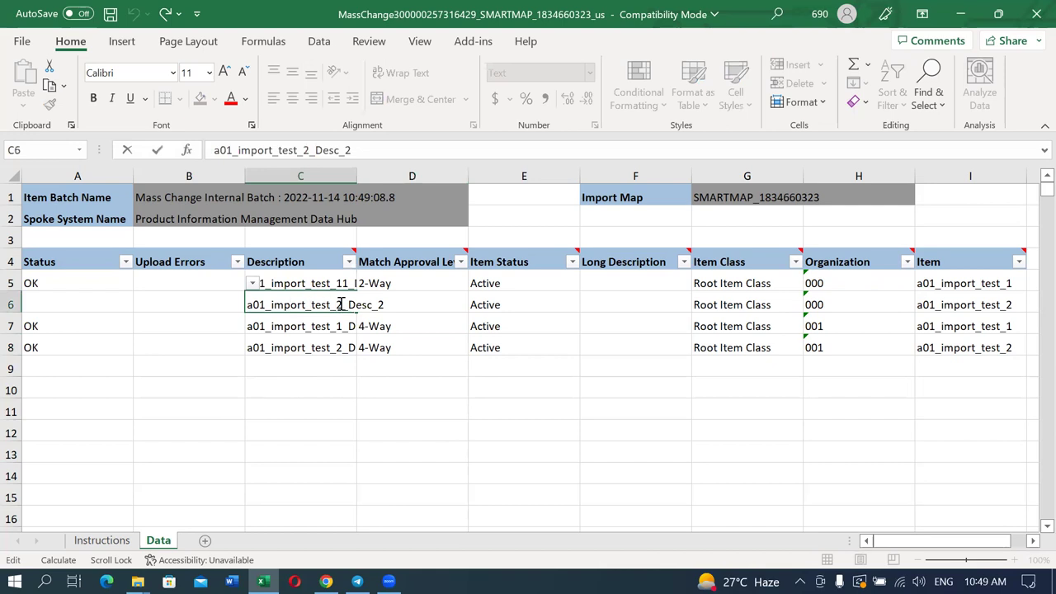
type("2")
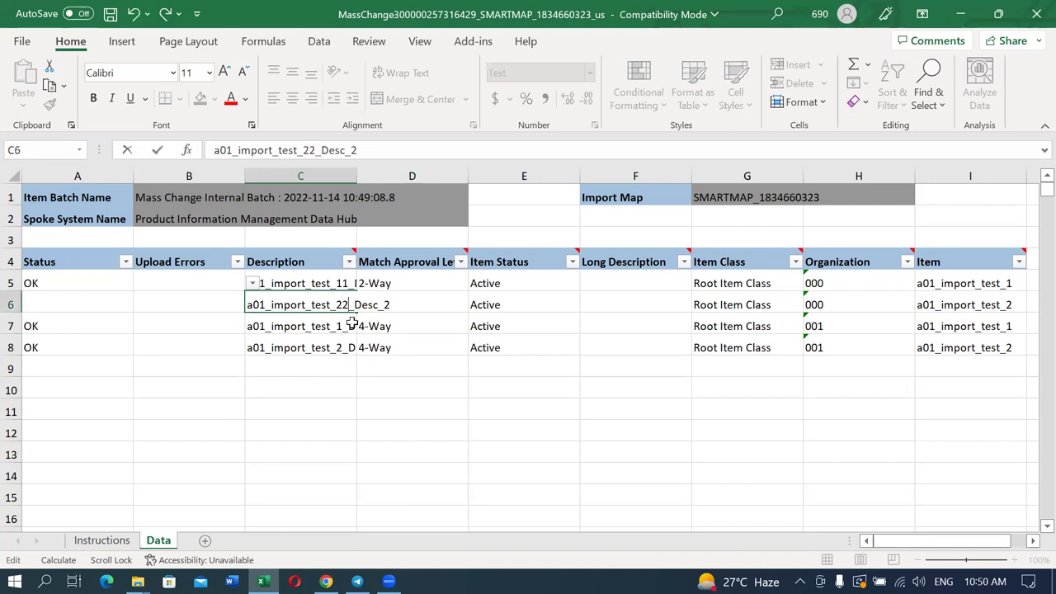
Change the descriptions of the organization 001 items to a01_import_test_33_Desc_1 in row 7 and a01_import_test_44_Desc_2 in row 8.
left_click(307, 325)
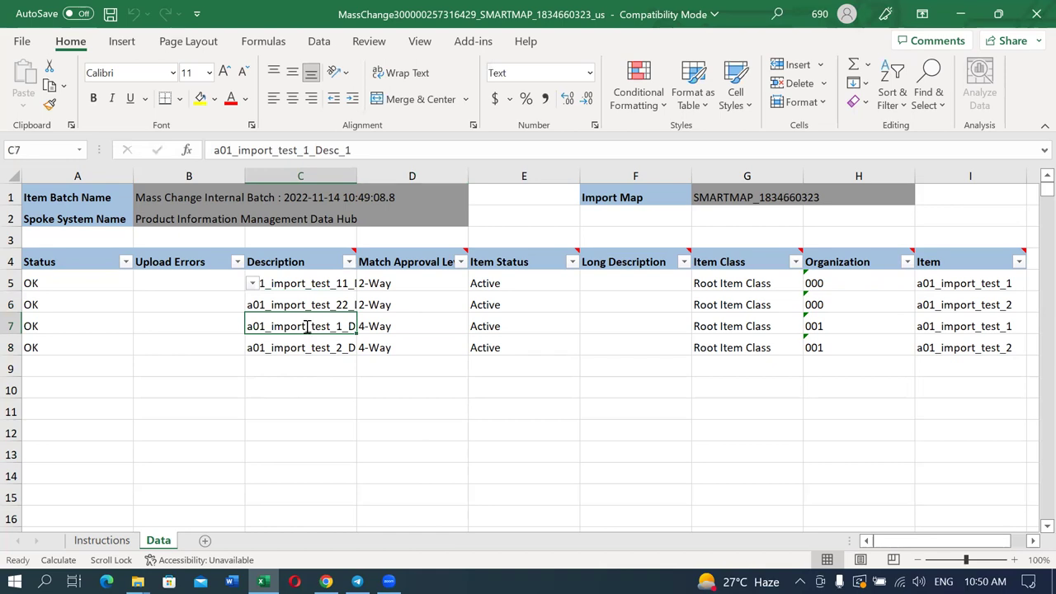
double_click(307, 326)
key("BackSpace")
type("33")
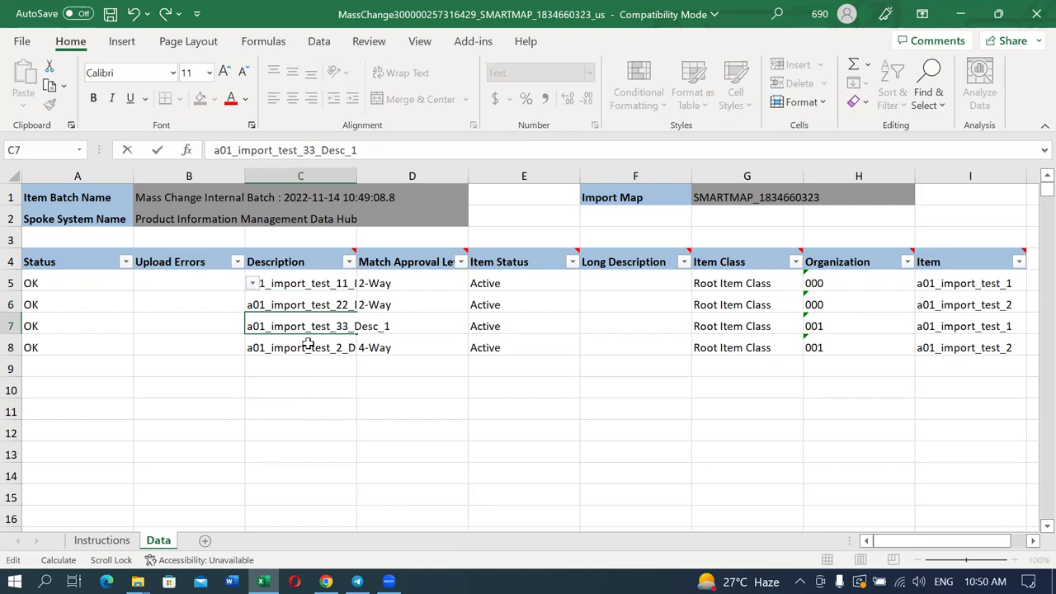
left_click(307, 346)
double_click(304, 348)
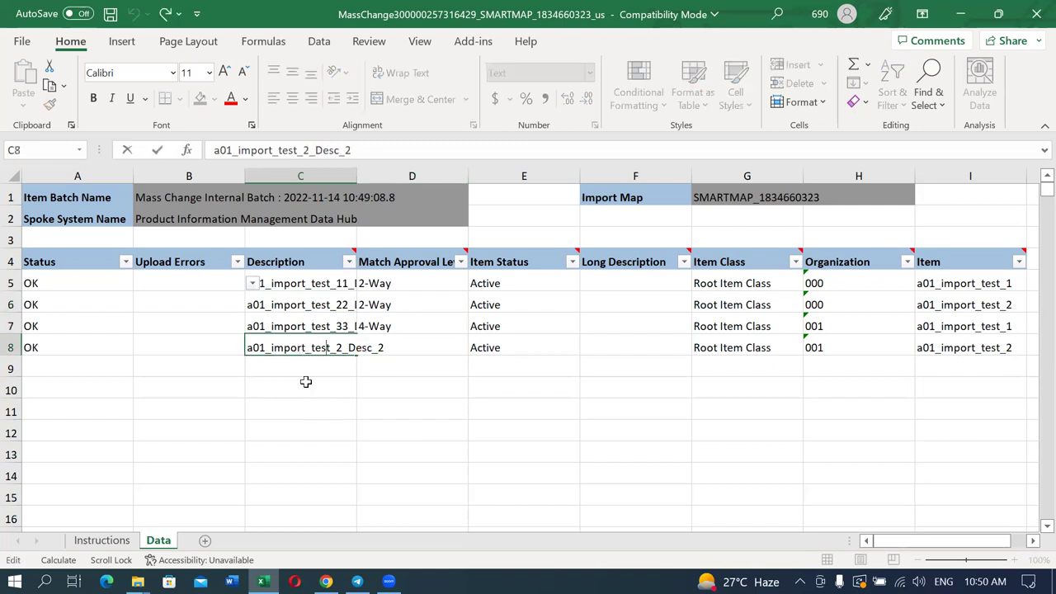
key("Right")
key("Right")
key("Right")
key("BackSpace")
type("44")
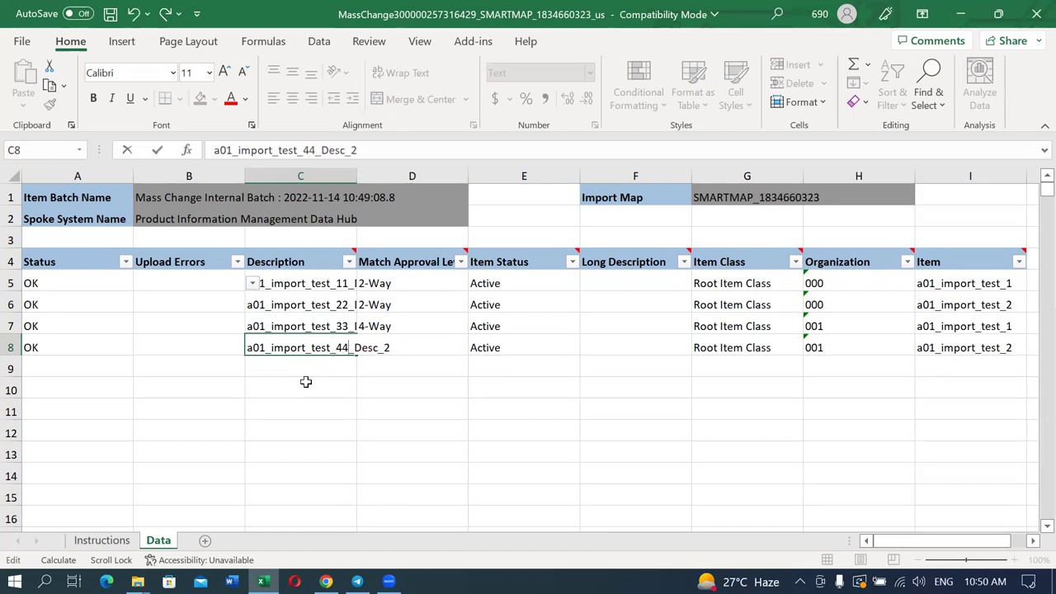
Commit the last description entry and save the edited MassChange workbook.
left_click(165, 429)
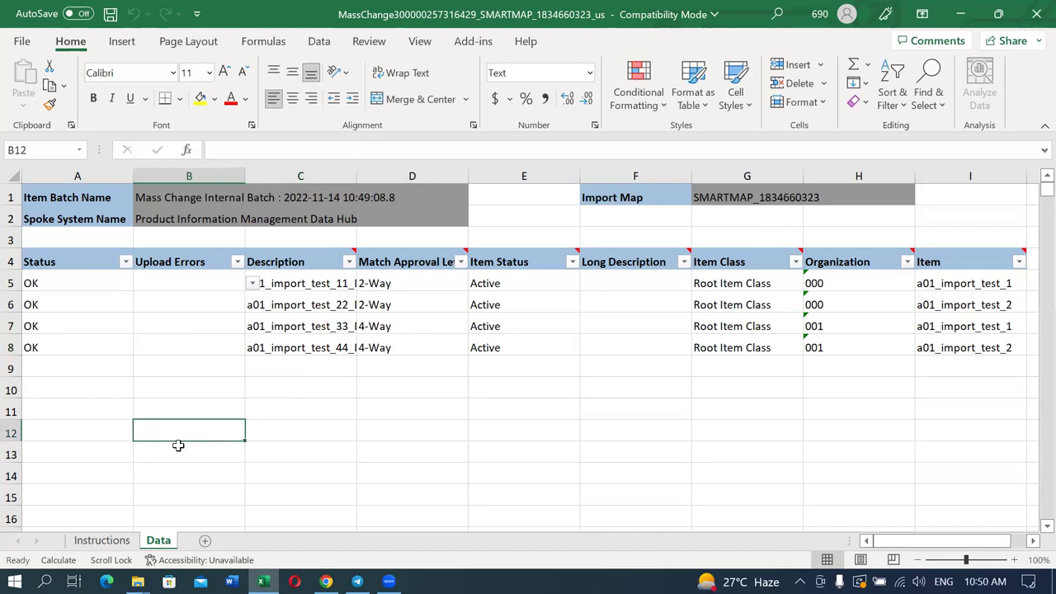
key("ctrl+s")
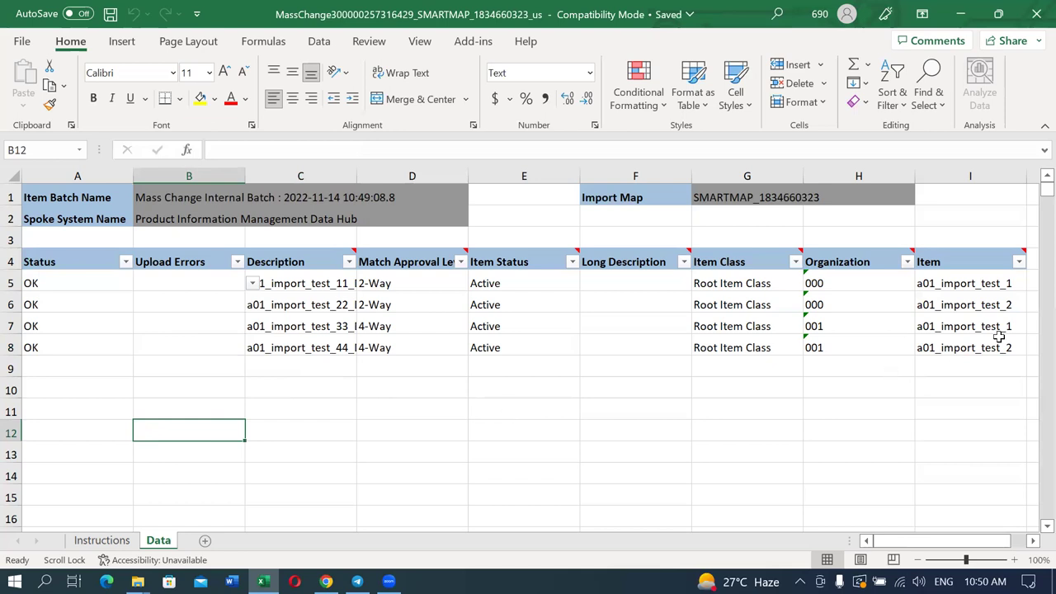
left_click(420, 283)
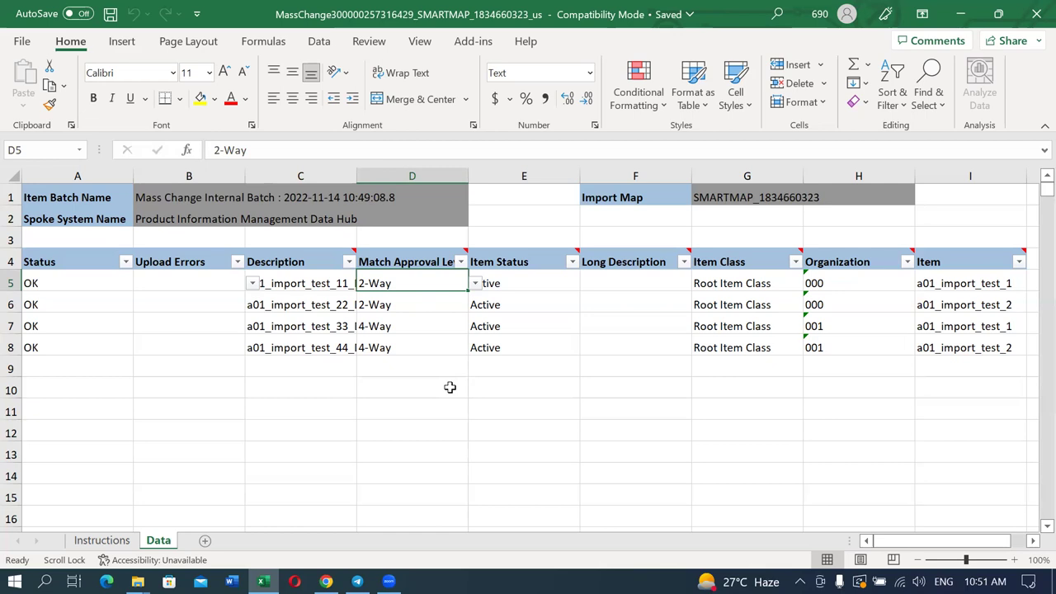
Start the data upload from the spreadsheet and open the Oracle sign-in page for generating an access token.
left_click(474, 43)
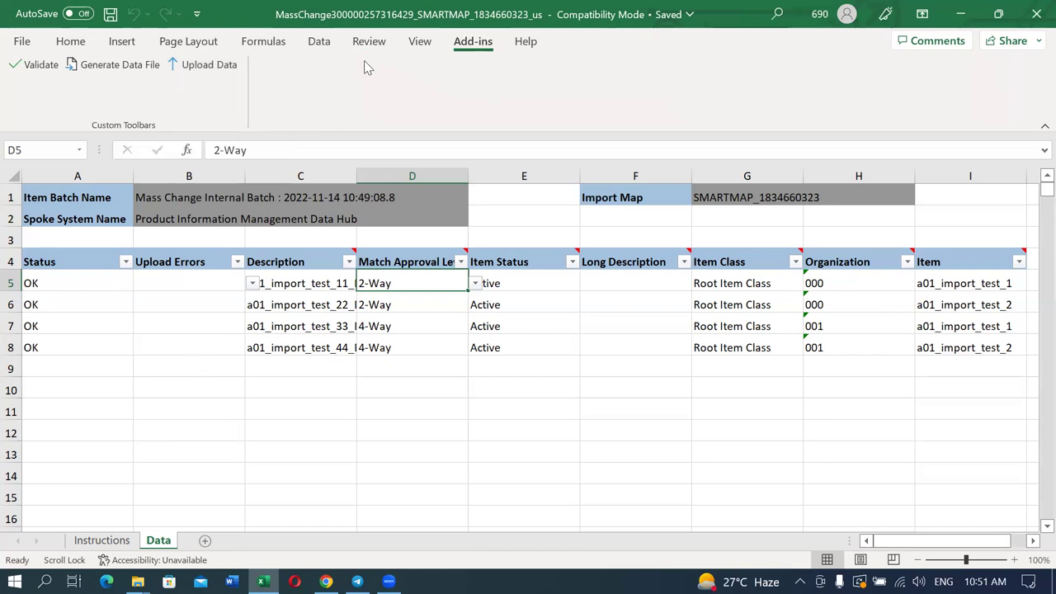
left_click(201, 66)
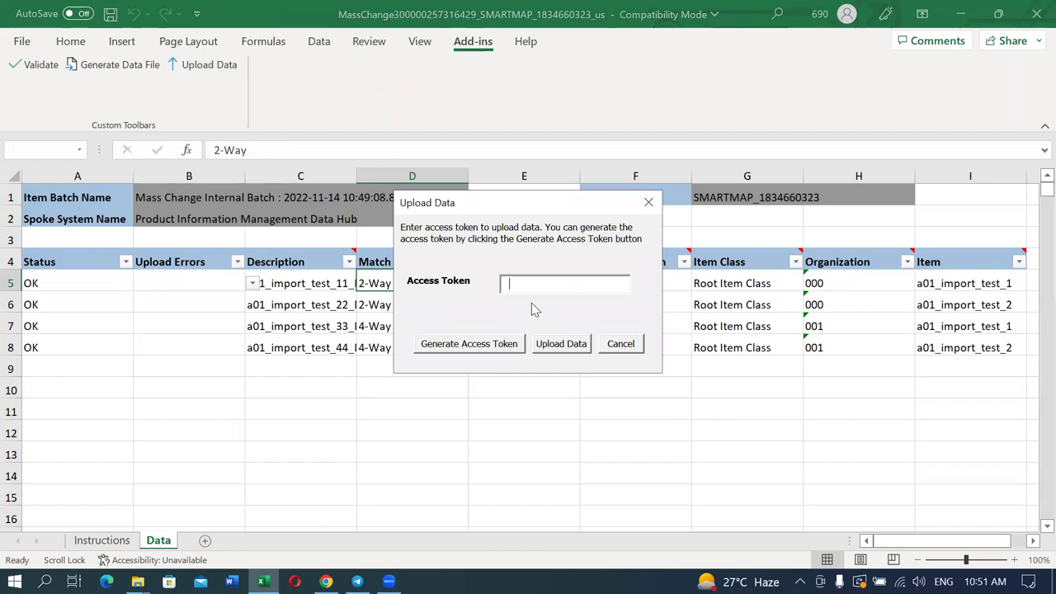
left_click(466, 345)
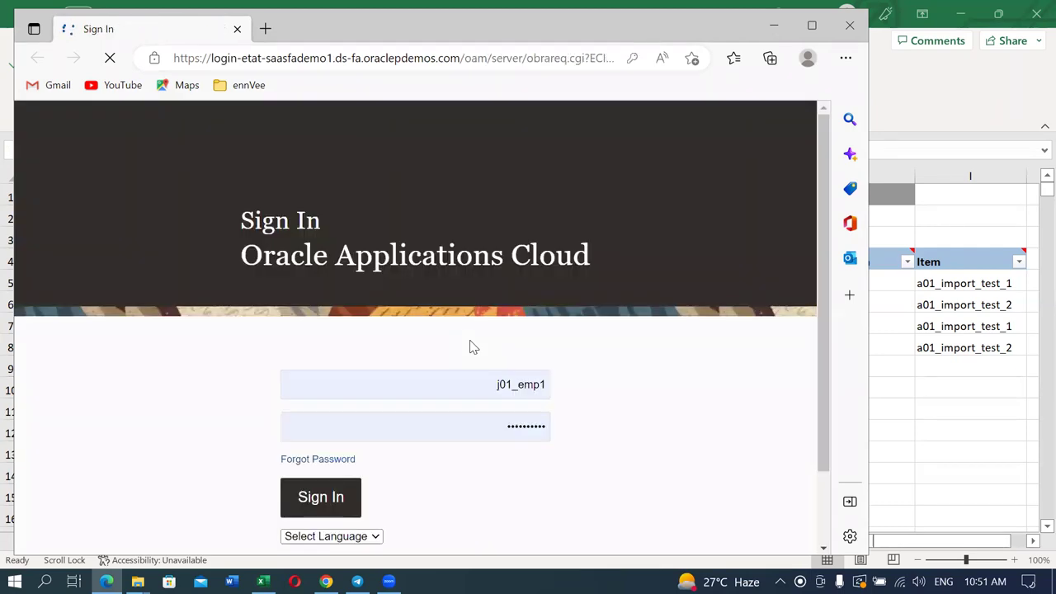
Sign in to Oracle Applications Cloud with the student account's user name and its saved password.
left_click(391, 385)
left_click_drag(387, 385, 315, 388)
type("scm1")
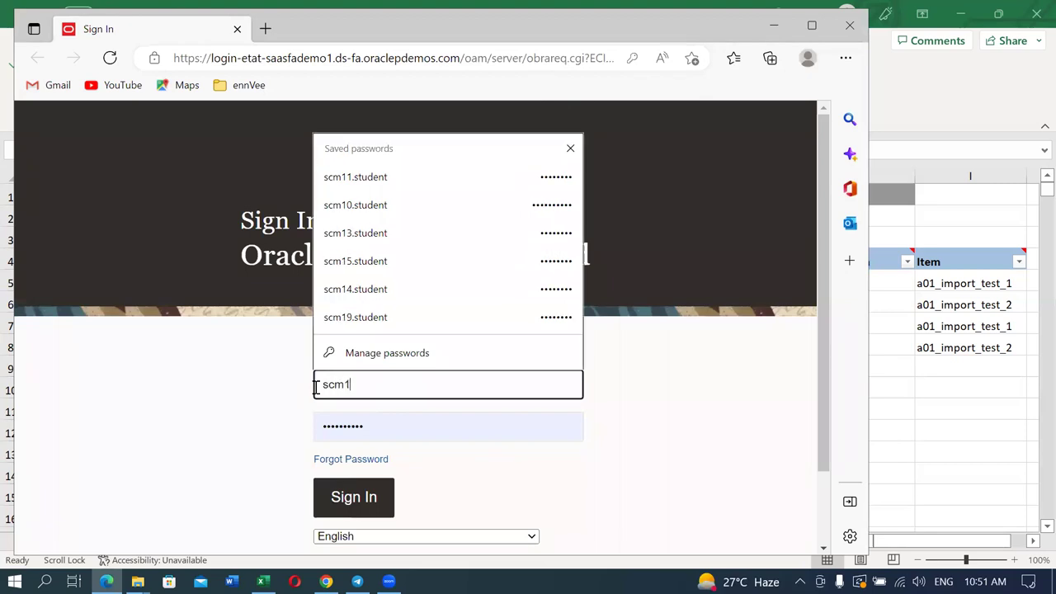
type("0.student")
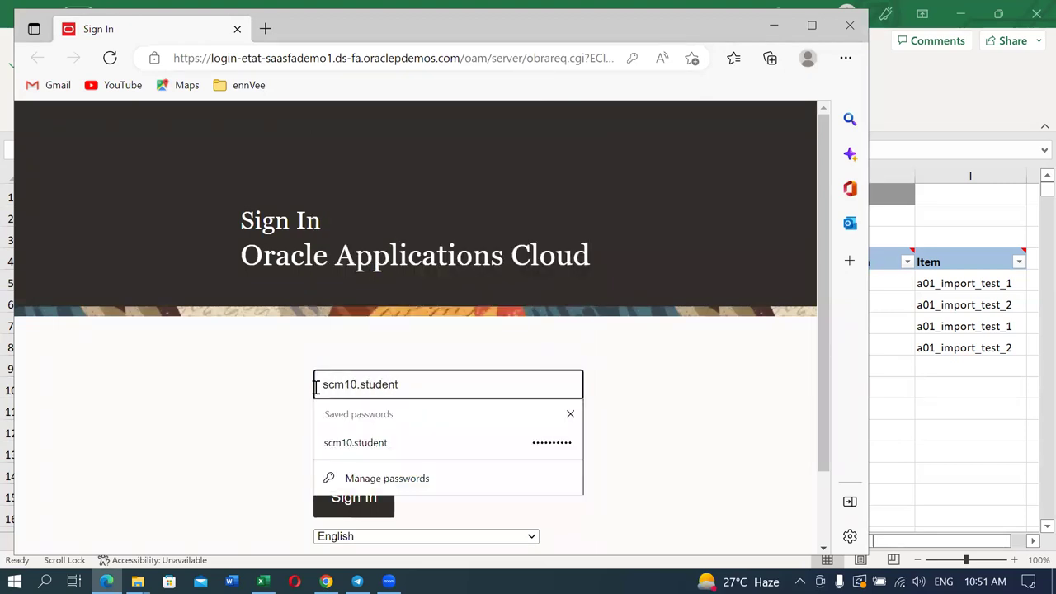
left_click(430, 442)
left_click(370, 505)
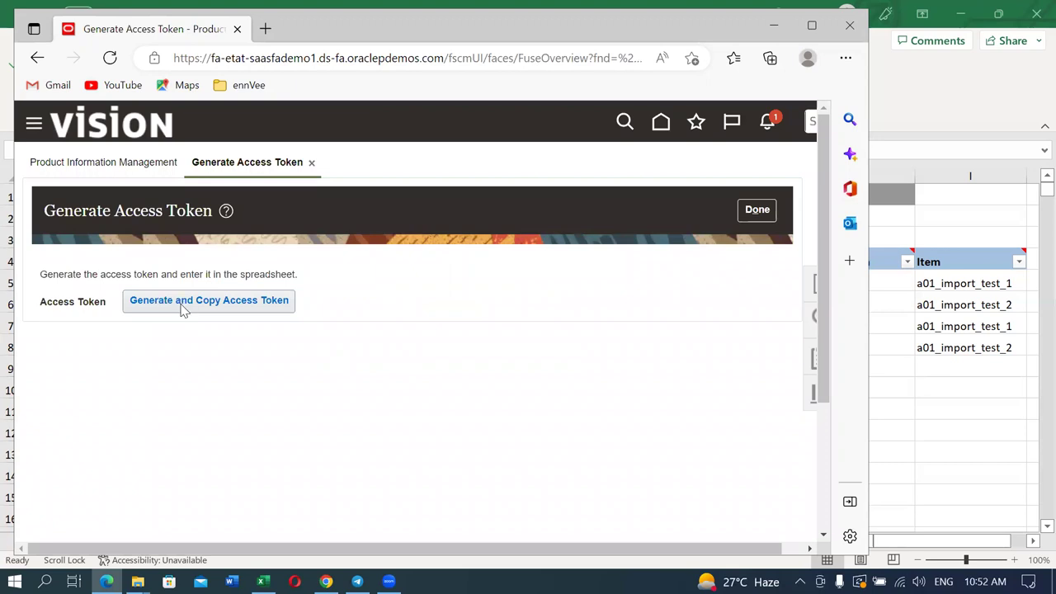
Generate and copy the access token, return to Excel and paste it into the Access Token field of the Upload Data dialog.
left_click(180, 307)
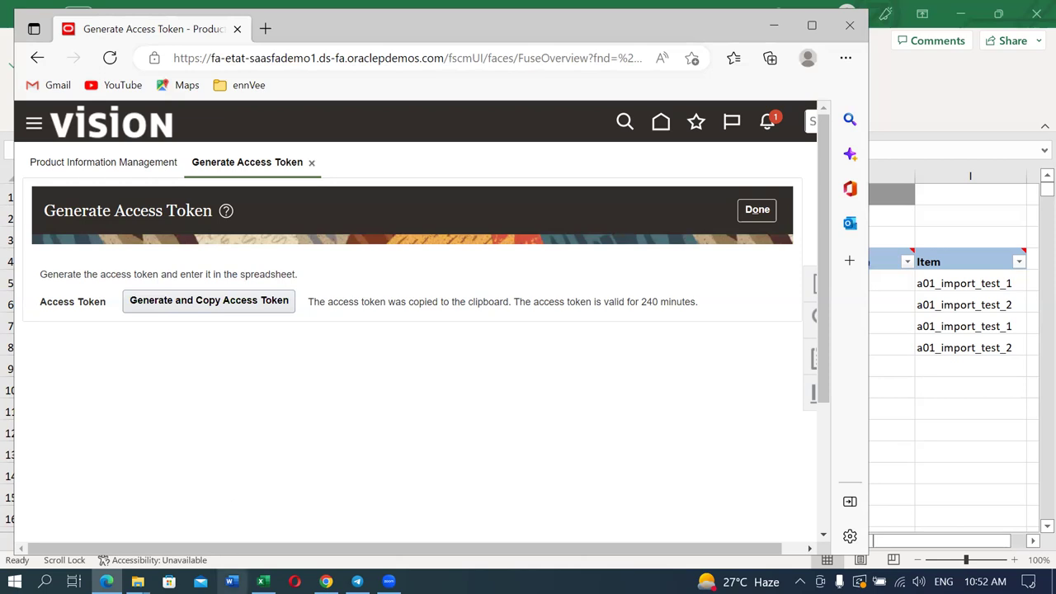
left_click(231, 581)
left_click(263, 582)
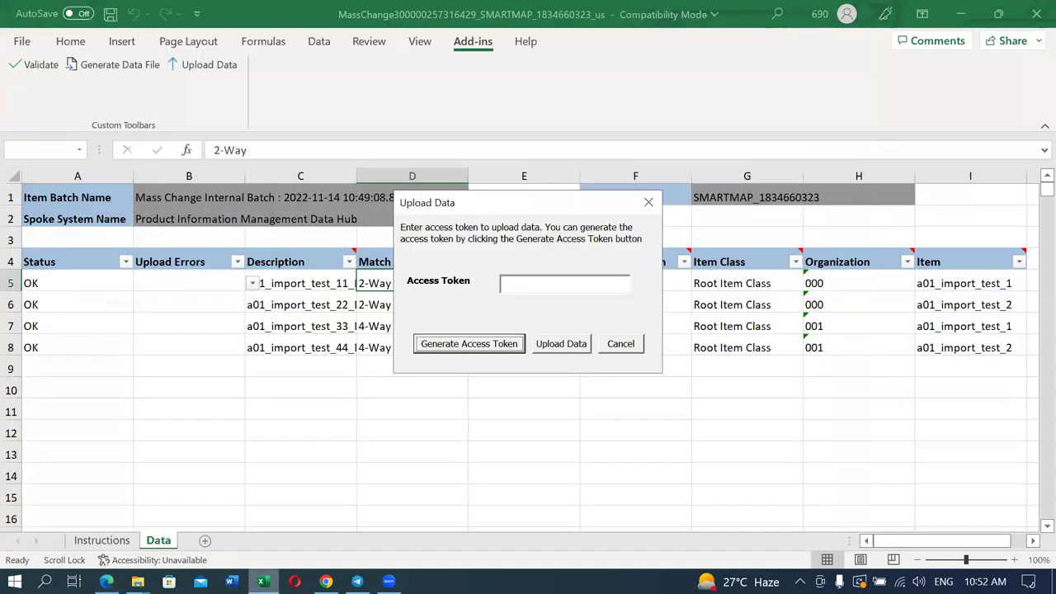
left_click(527, 285)
key("ctrl+v")
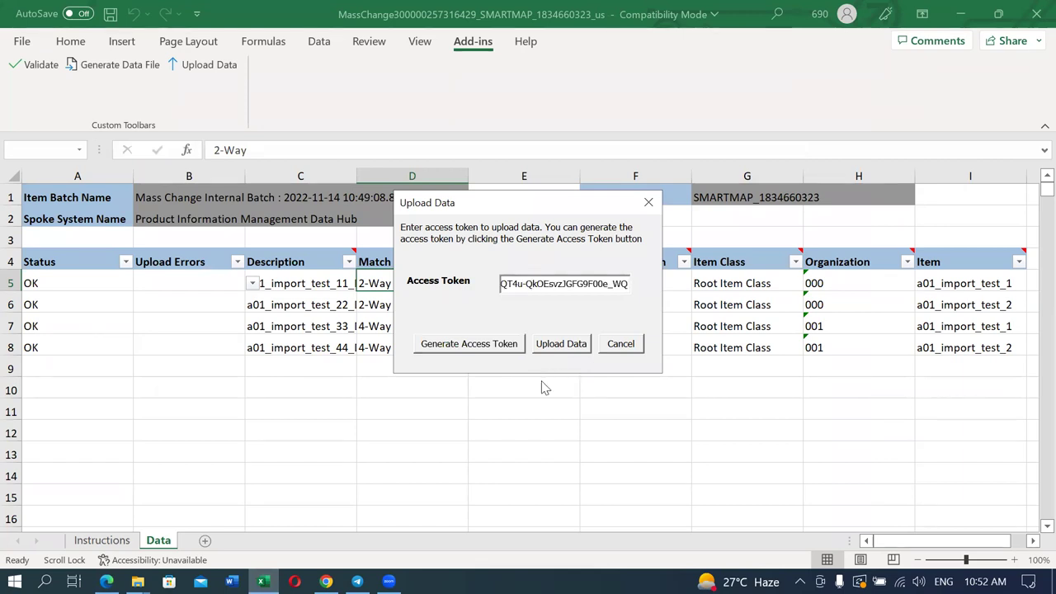
Look through the pasted token, upload the spreadsheet data and close the Upload Data dialog.
key("Home")
key("Right")
key("Right")
key("Right")
key("Right")
key("Right")
key("Right")
key("Right")
key("Right")
key("Right")
key("Right")
key("Right")
key("Right")
key("Right")
key("Right")
key("Right")
key("Right")
key("Right")
key("Right")
key("Right")
key("Right")
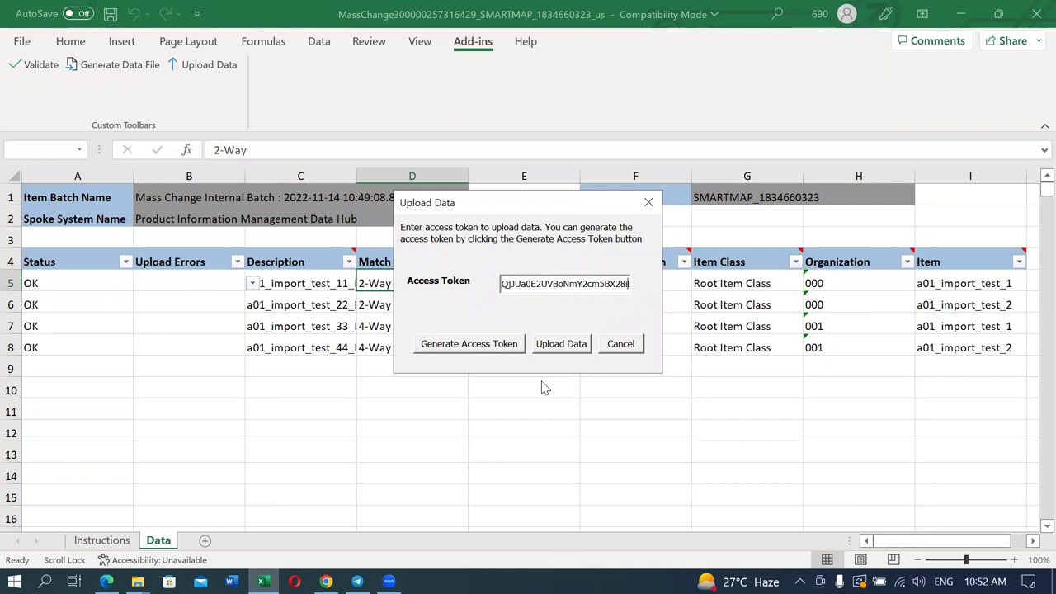
key("Right")
key("Right")
left_click(577, 352)
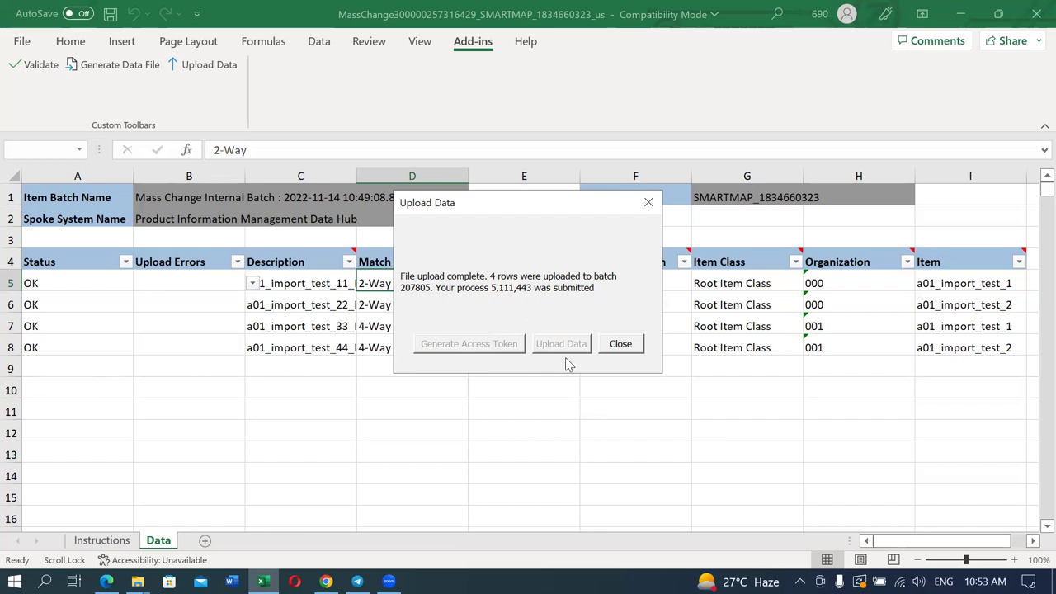
left_click(626, 343)
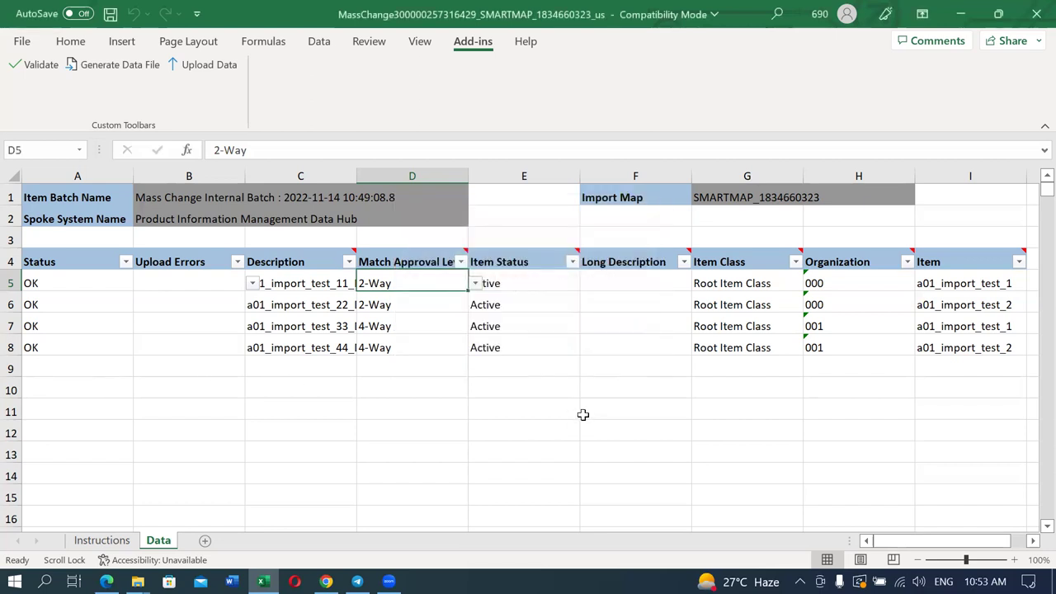
Switch to Chrome and refresh the scheduled processes list repeatedly to follow the status of the Item Import process.
left_click(326, 582)
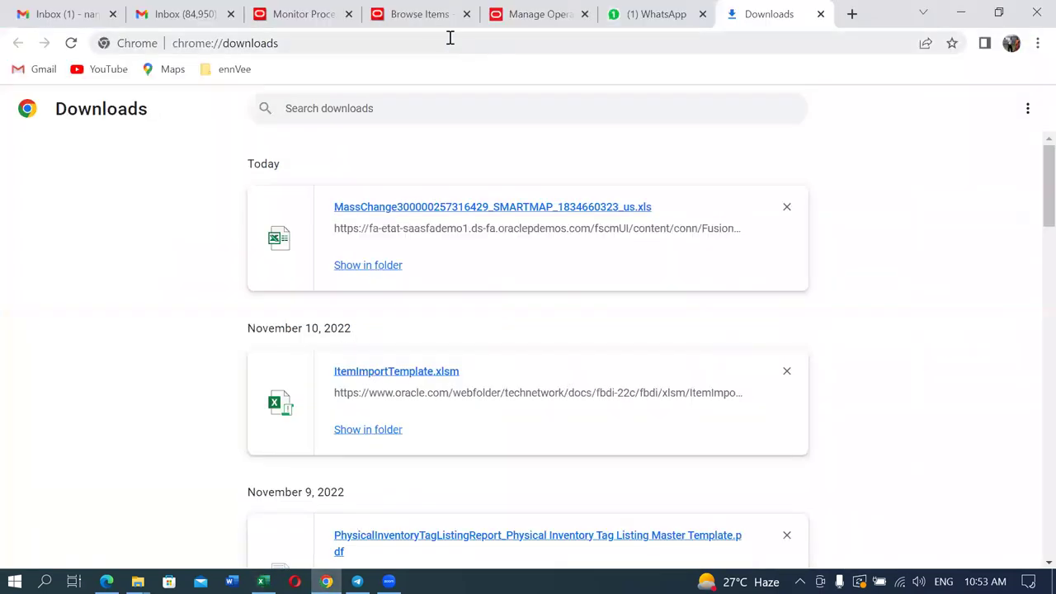
left_click(307, 14)
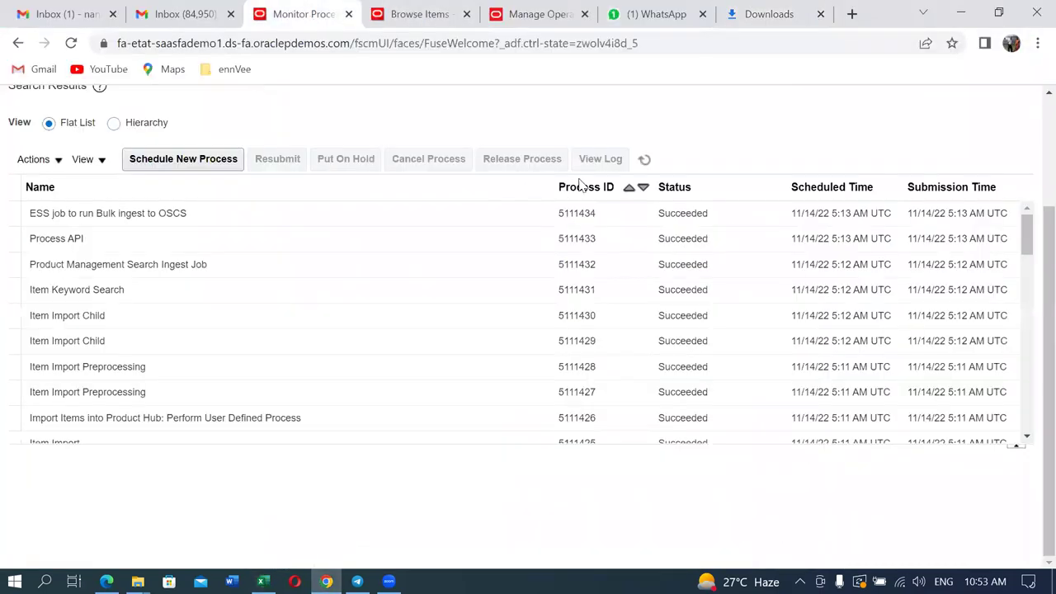
left_click(645, 161)
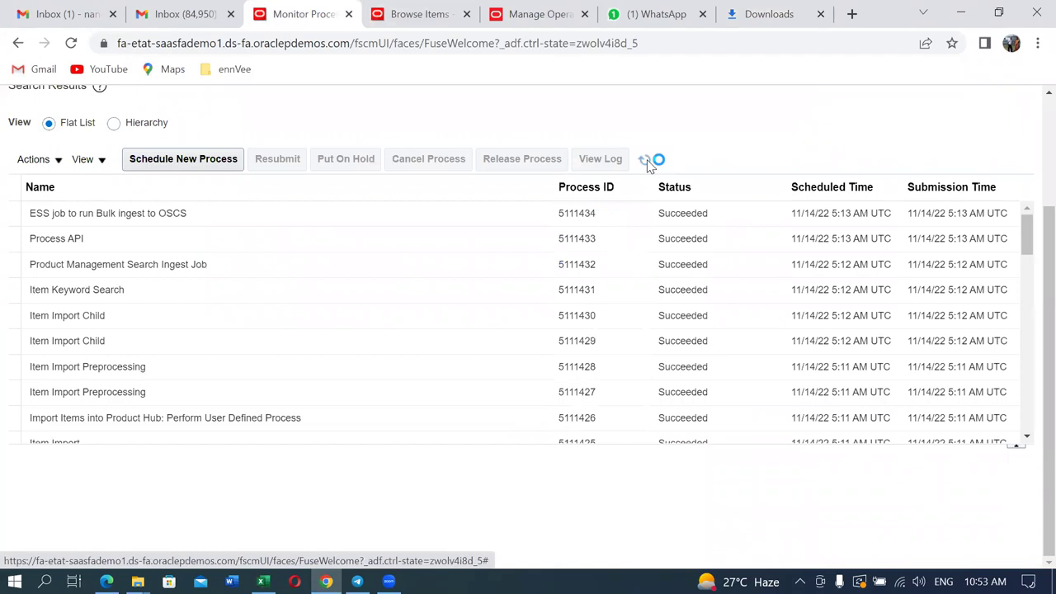
left_click(645, 161)
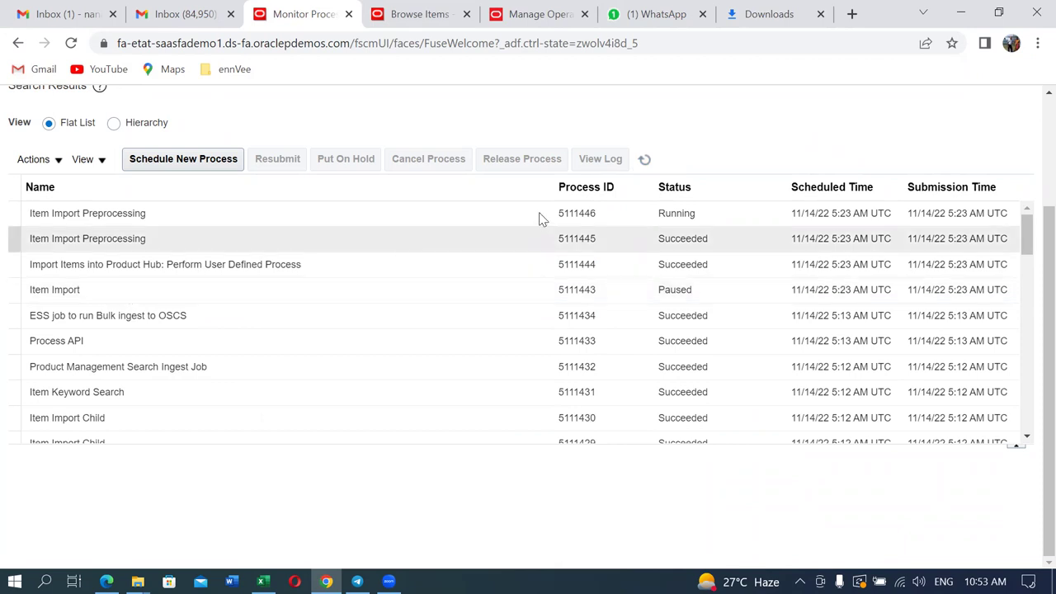
left_click(646, 161)
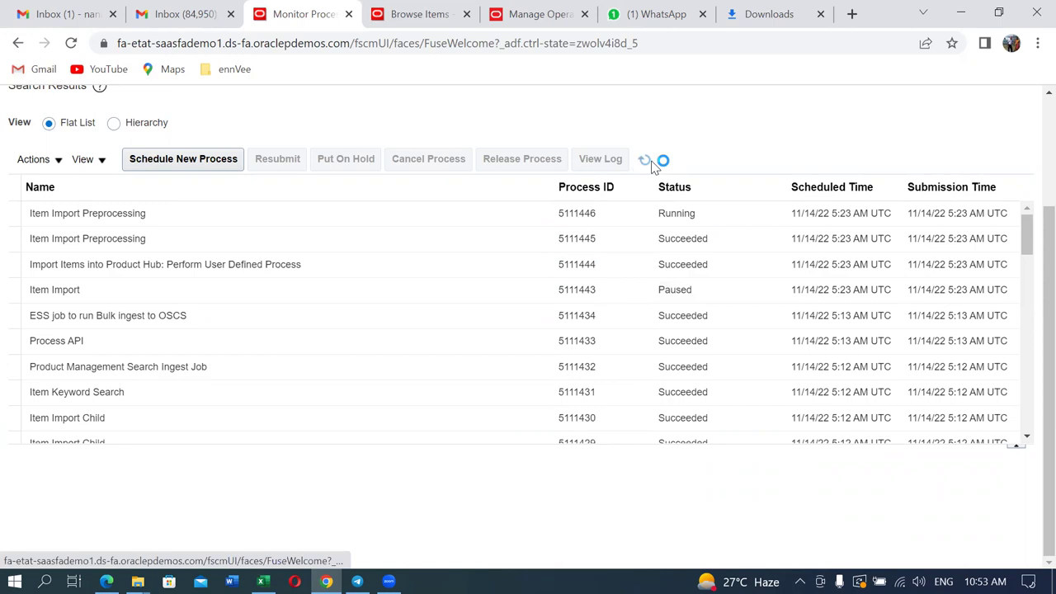
left_click(646, 161)
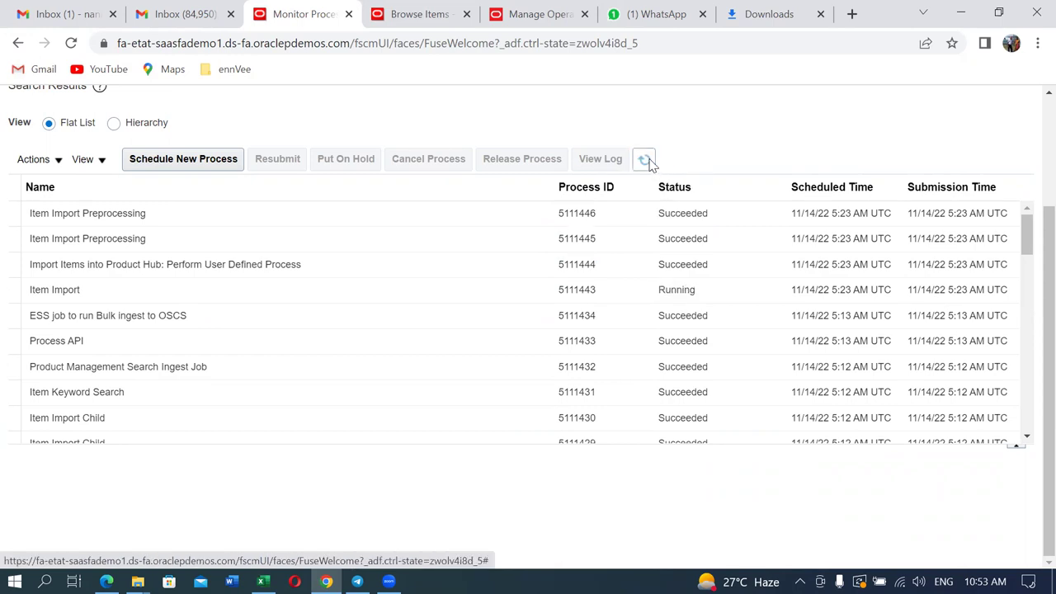
left_click(646, 162)
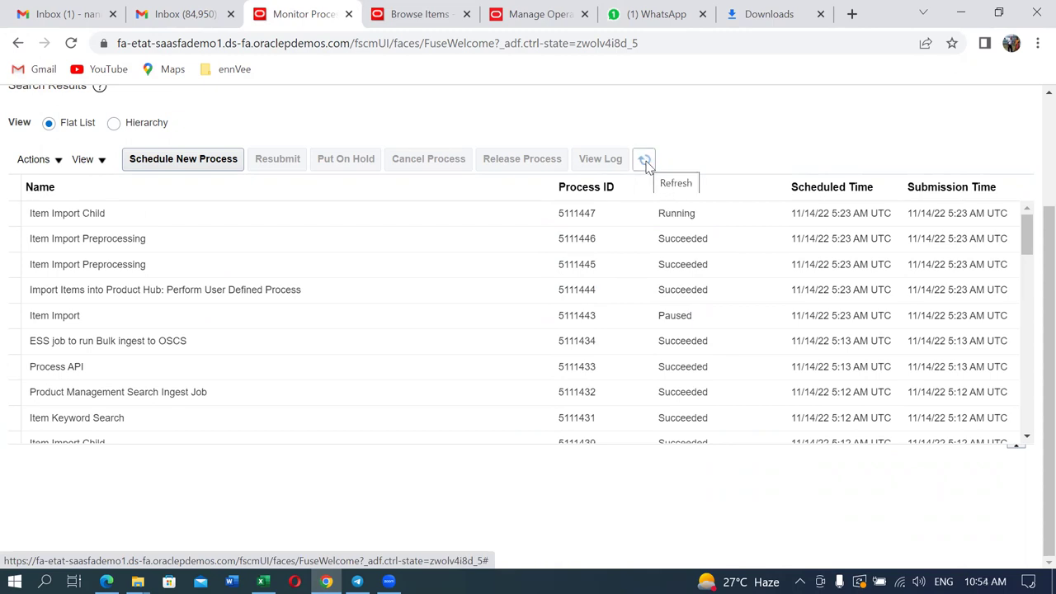
left_click(646, 162)
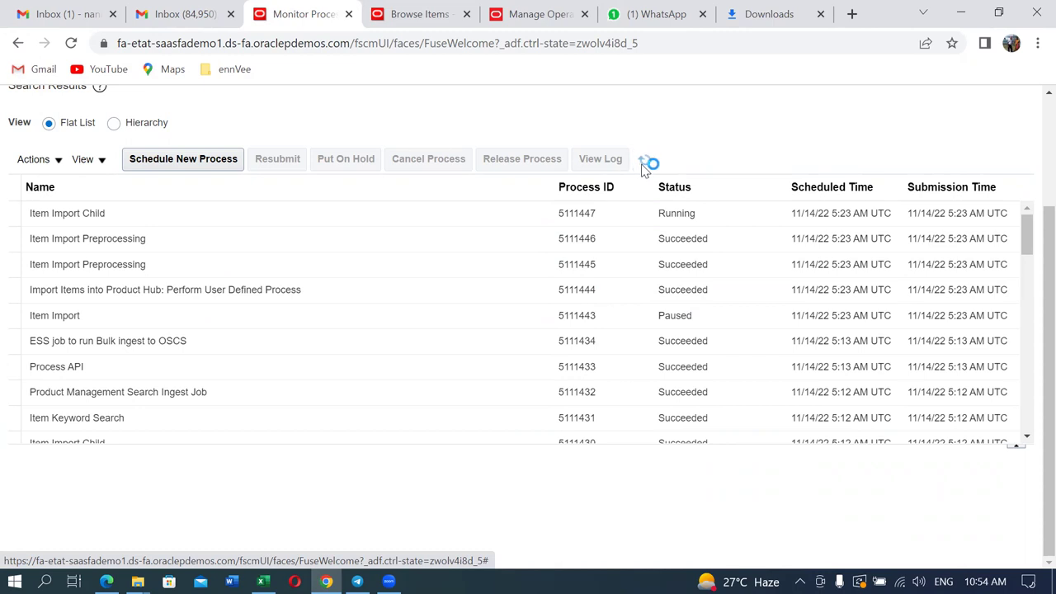
left_click(645, 163)
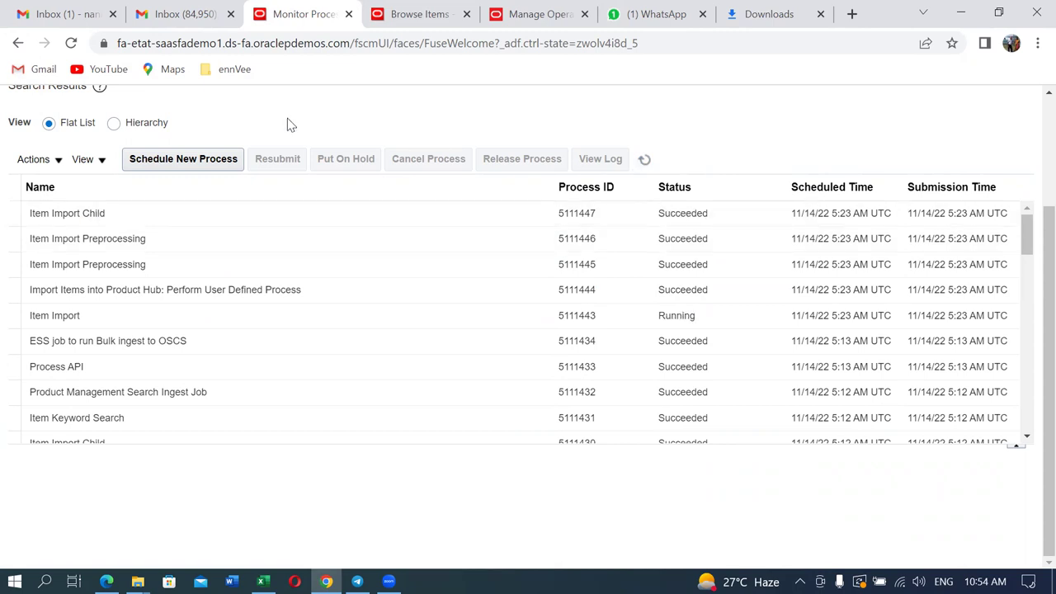
Rerun the Browse Items advanced search for Starting Lot Number 3001 to check the updated descriptions and match approval levels.
left_click(421, 14)
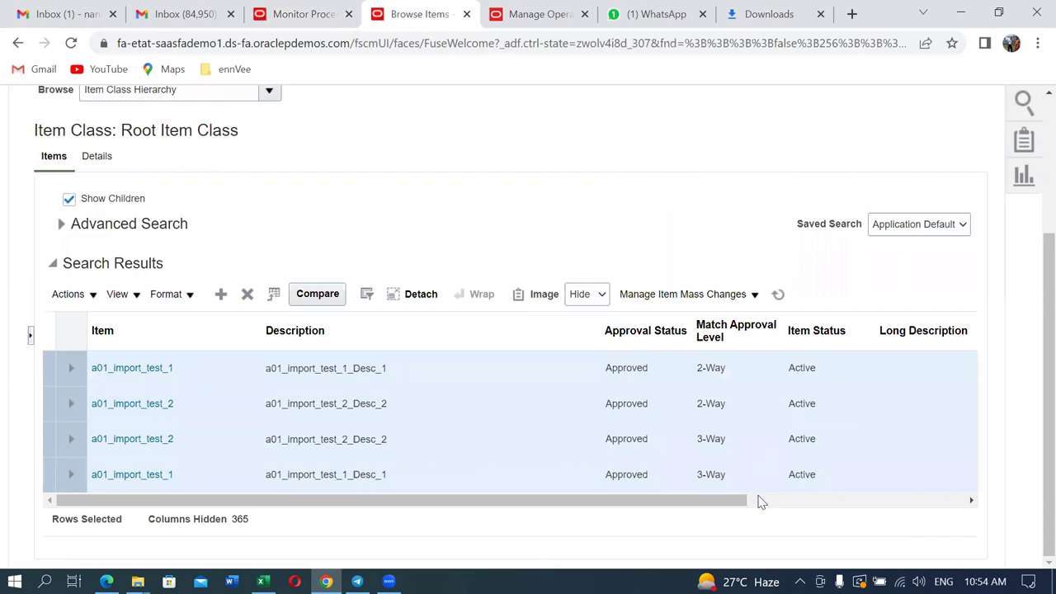
left_click(62, 226)
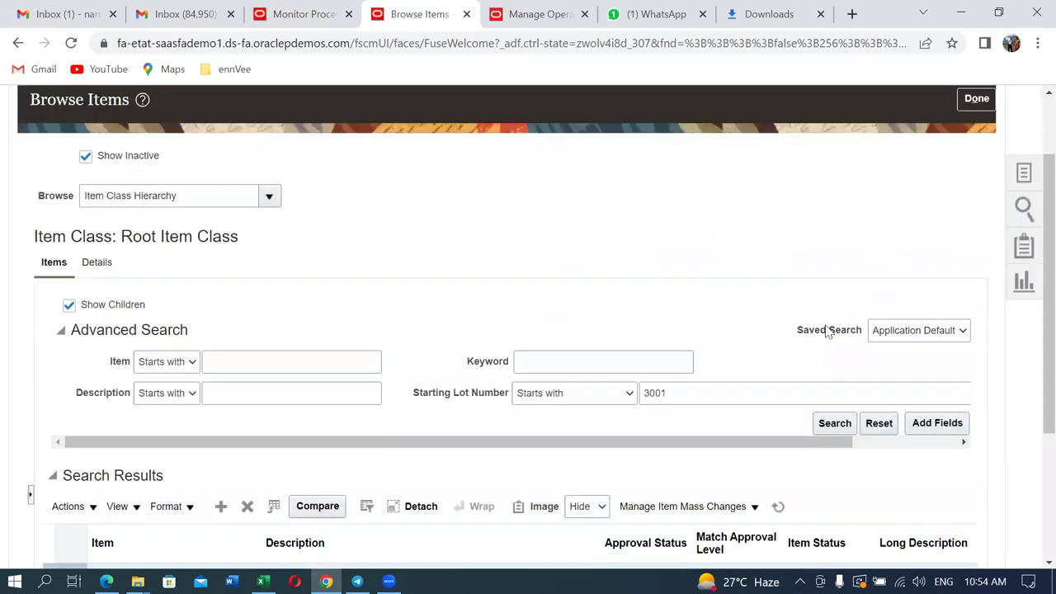
left_click(835, 424)
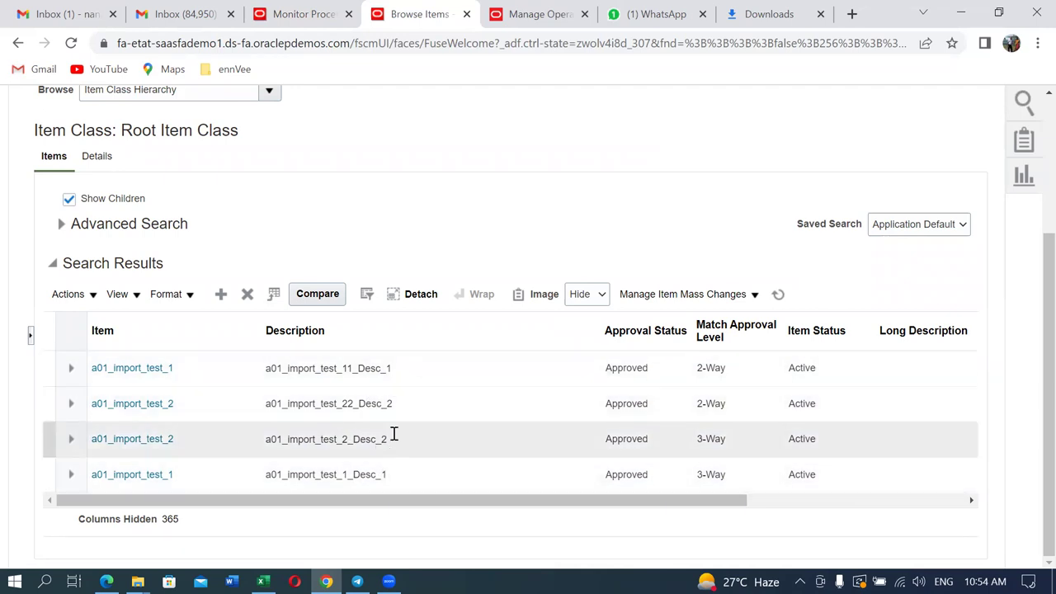
Return to the scheduled processes list and refresh it to recheck the Item Import process and its child jobs.
left_click(324, 14)
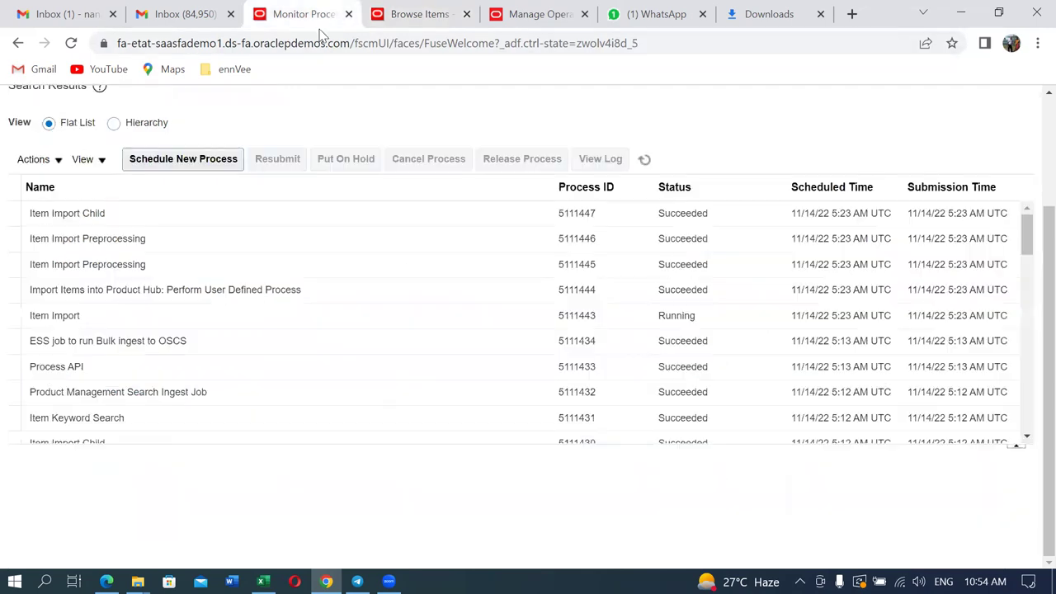
left_click(645, 159)
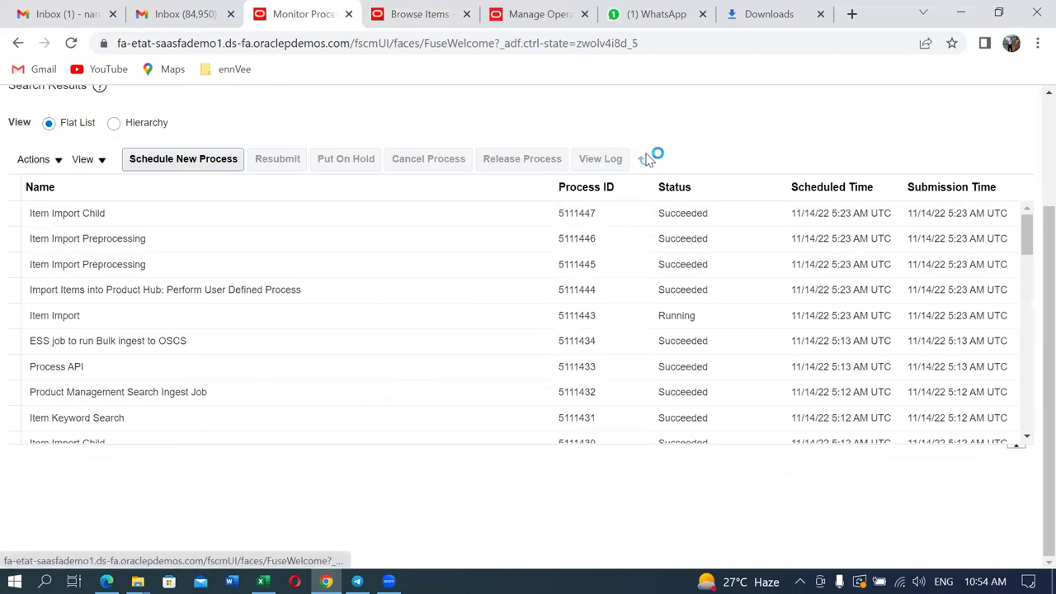
left_click(646, 159)
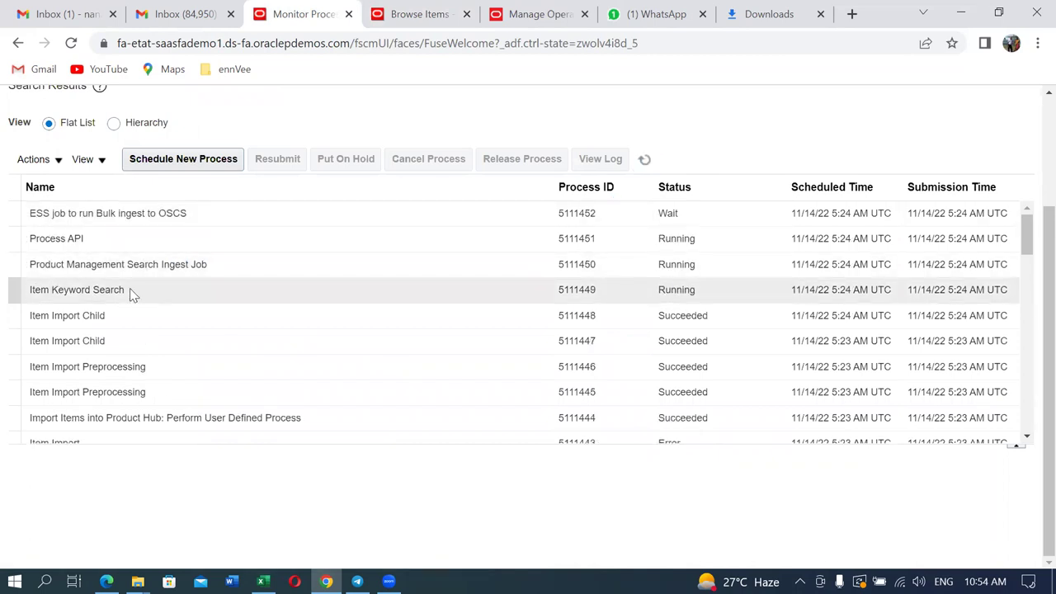
left_click(646, 159)
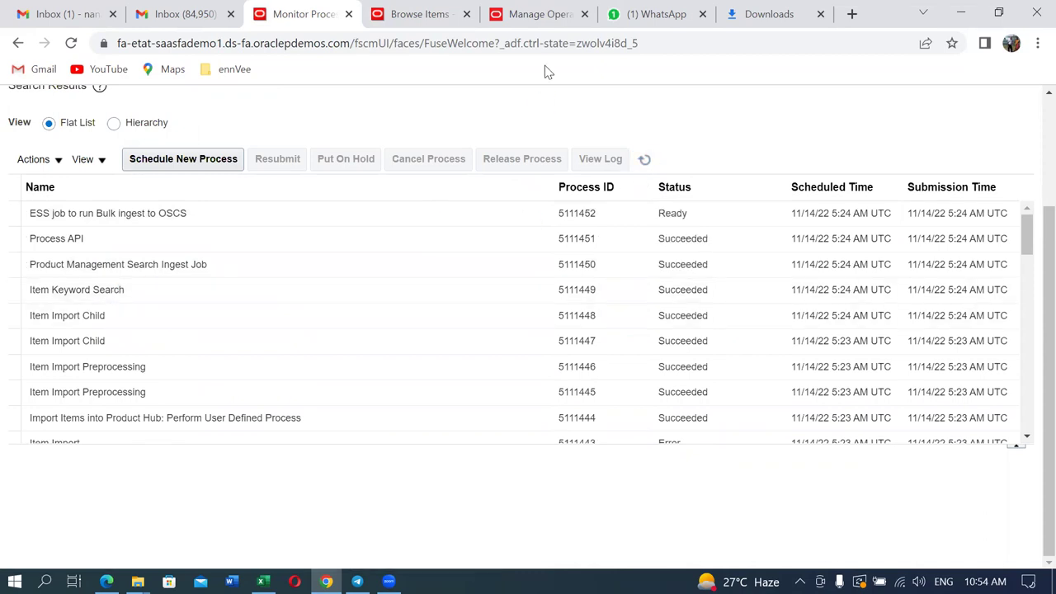
Repeat the Browse Items search and examine the four items' descriptions and match approval levels again.
left_click(425, 17)
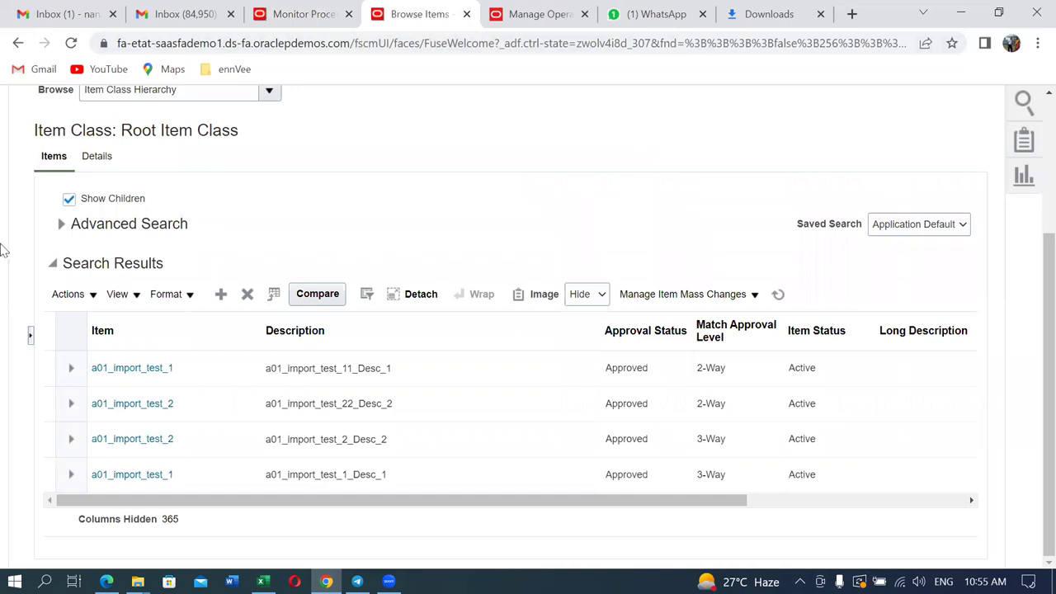
left_click(64, 231)
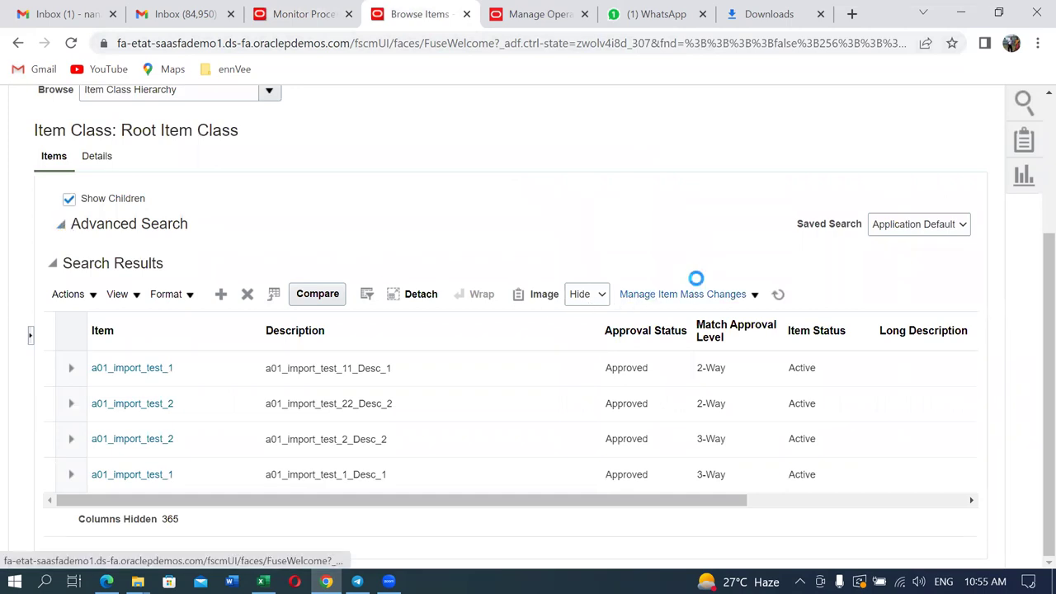
left_click(837, 425)
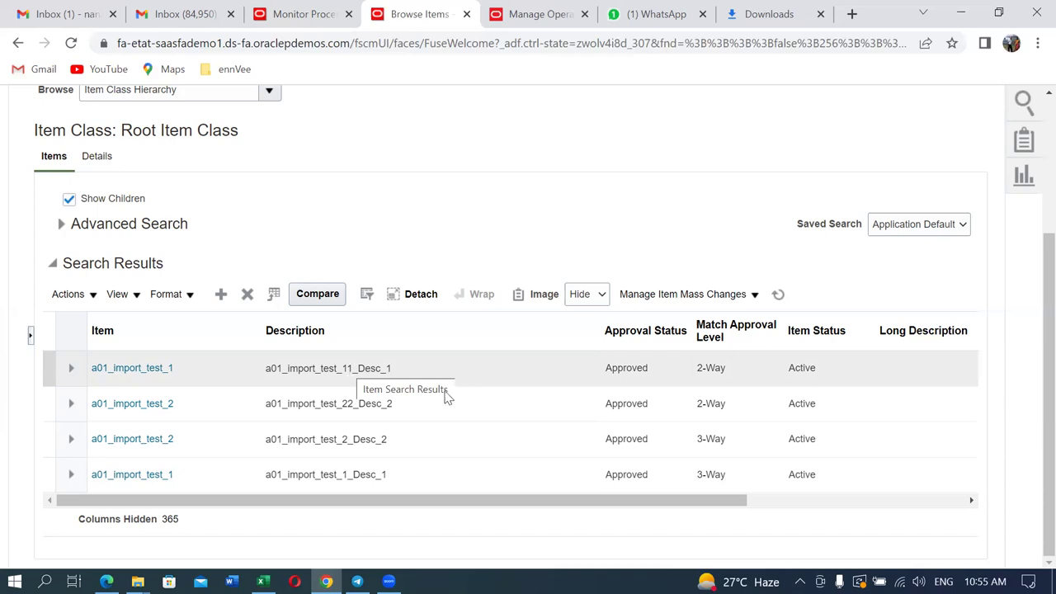
left_click(377, 378)
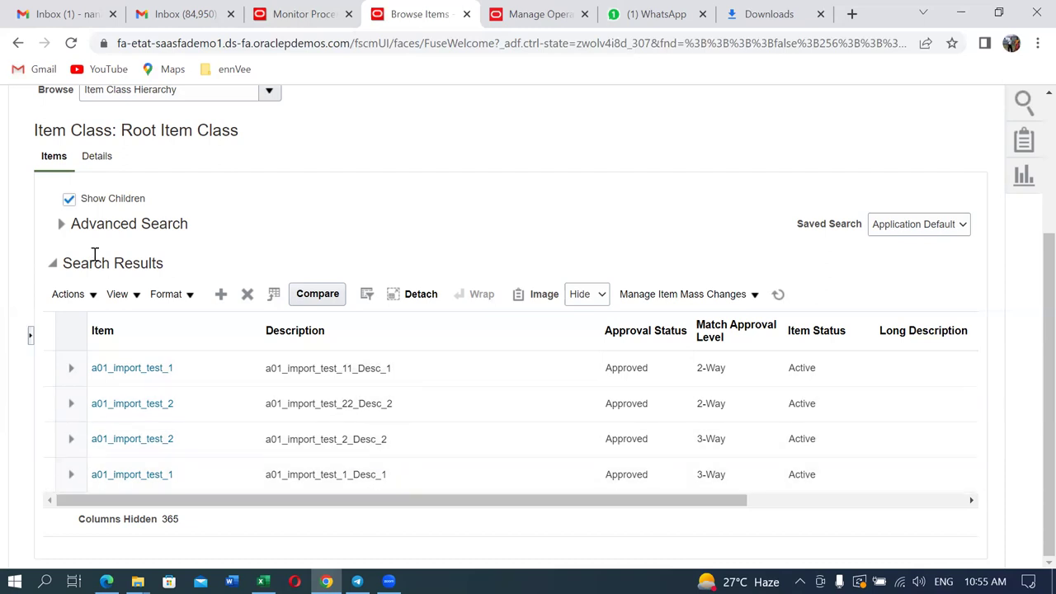
Rerun the Browse Items advanced search and refresh the scheduled processes list to recheck the item import jobs.
left_click(61, 224)
left_click(842, 432)
left_click(306, 15)
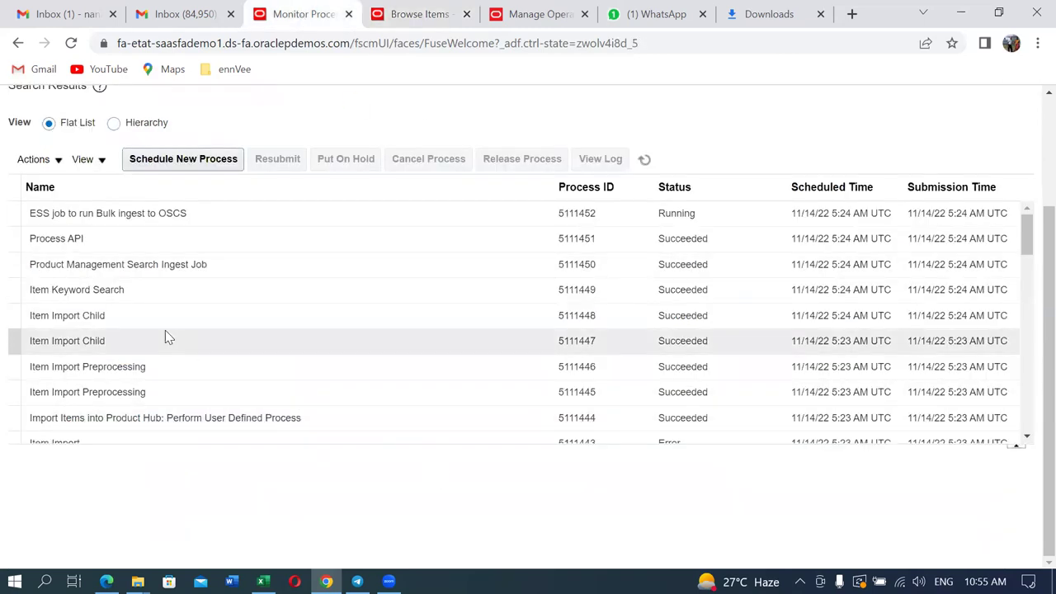
left_click(646, 161)
left_click(602, 353)
Return to the Browse Items results and check the item class and organization of each item.
left_click(421, 14)
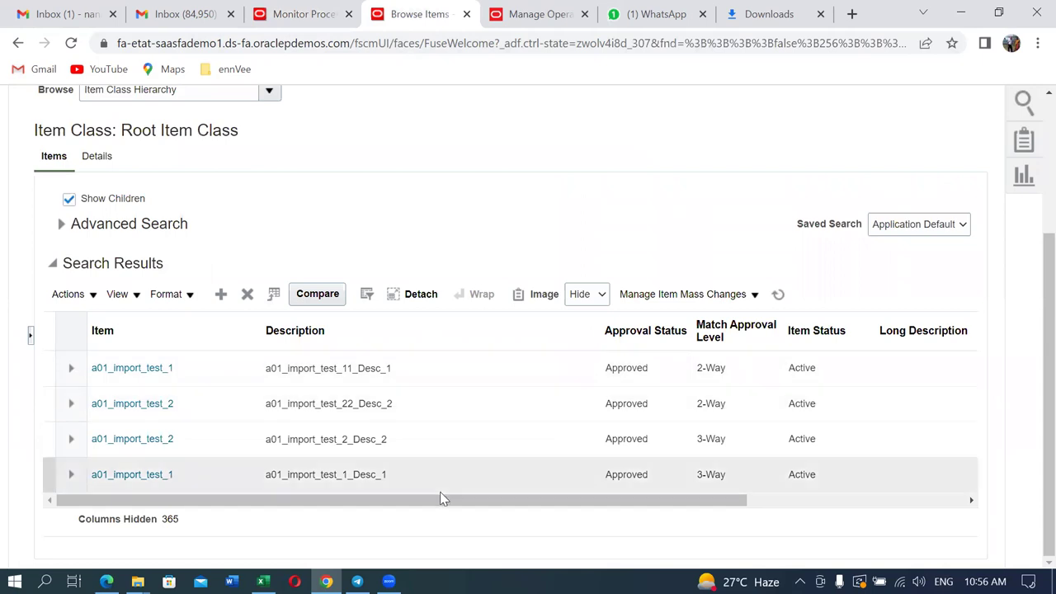
left_click_drag(335, 504, 1002, 512)
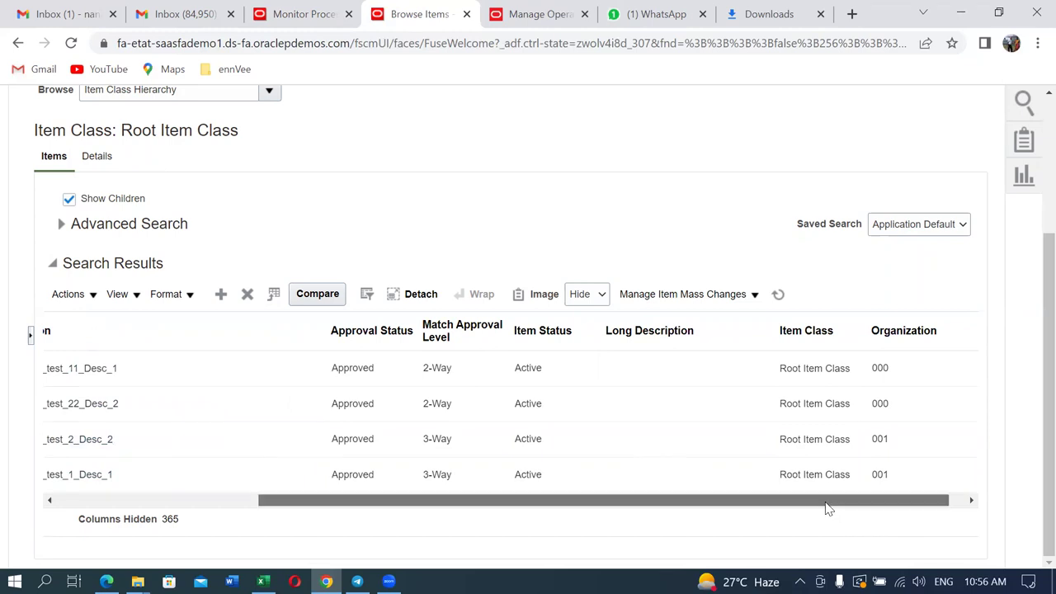
left_click_drag(827, 505, 497, 533)
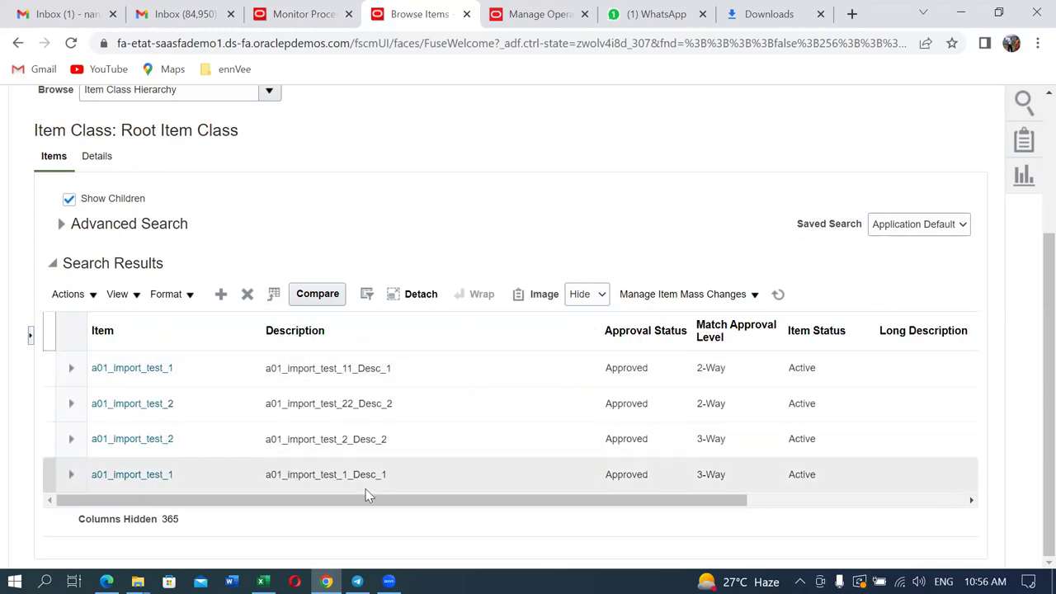
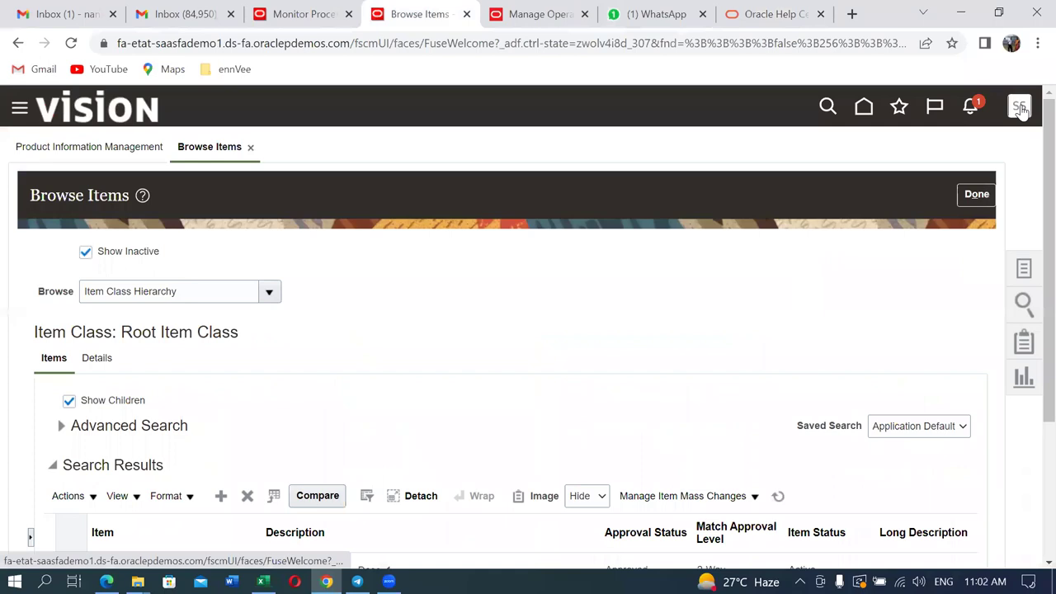
left_click(1021, 111)
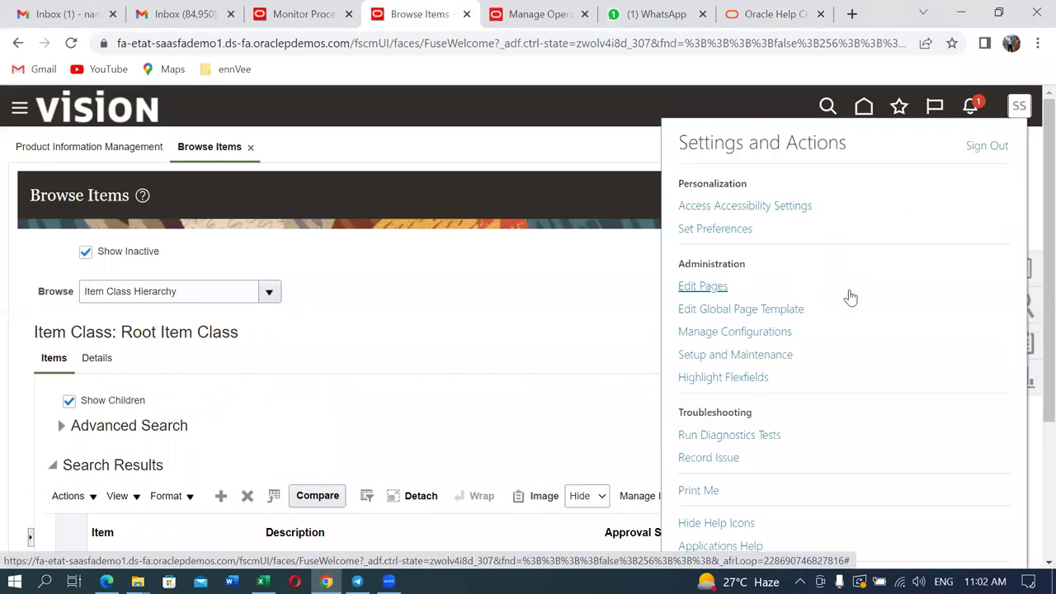
left_click(736, 525)
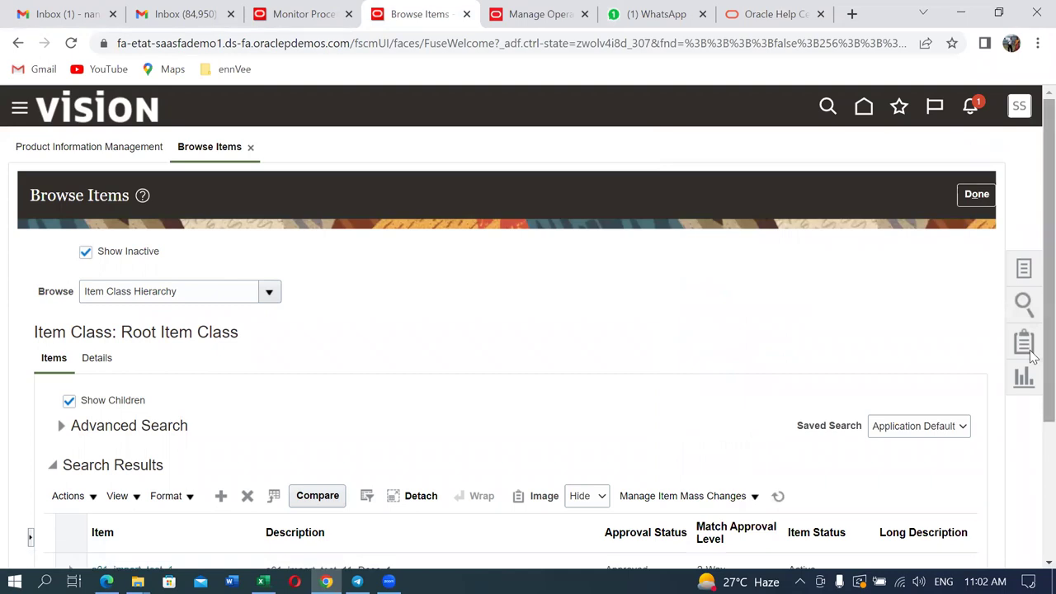
scroll(1033, 388, "down", 1)
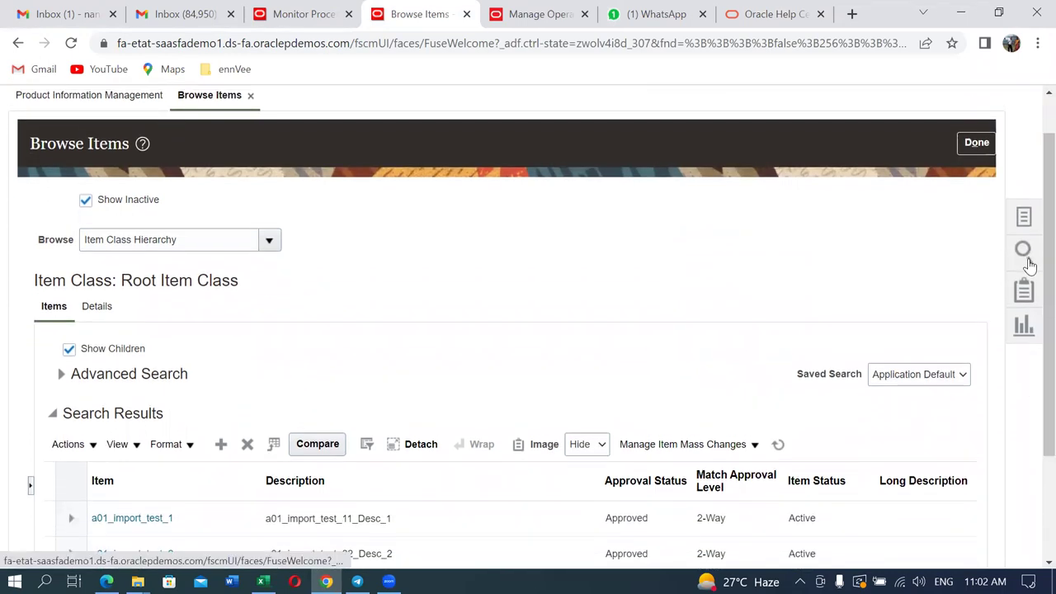
scroll(1032, 256, "up", 1)
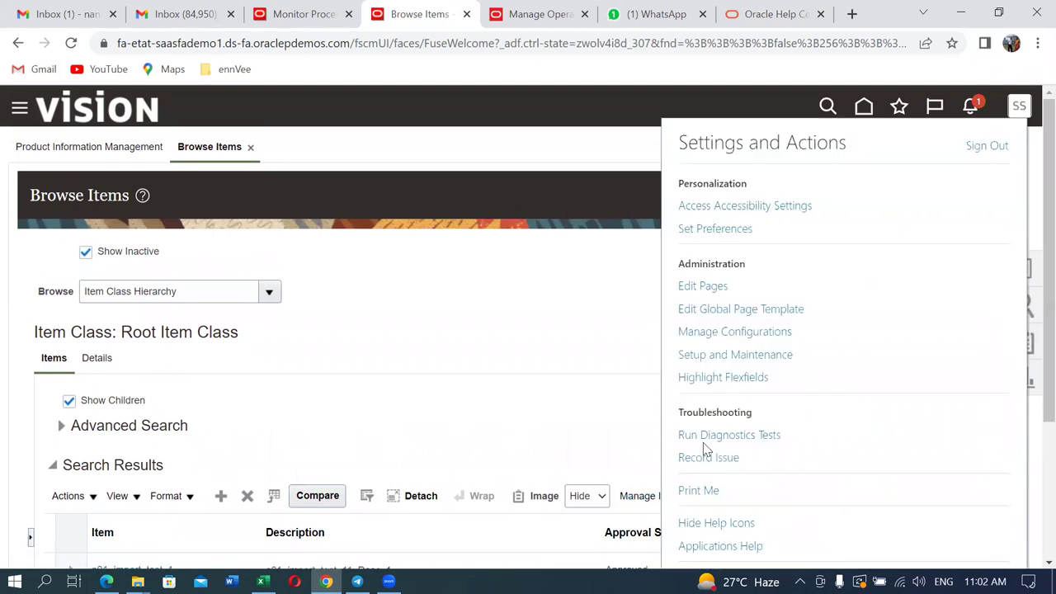
left_click(708, 526)
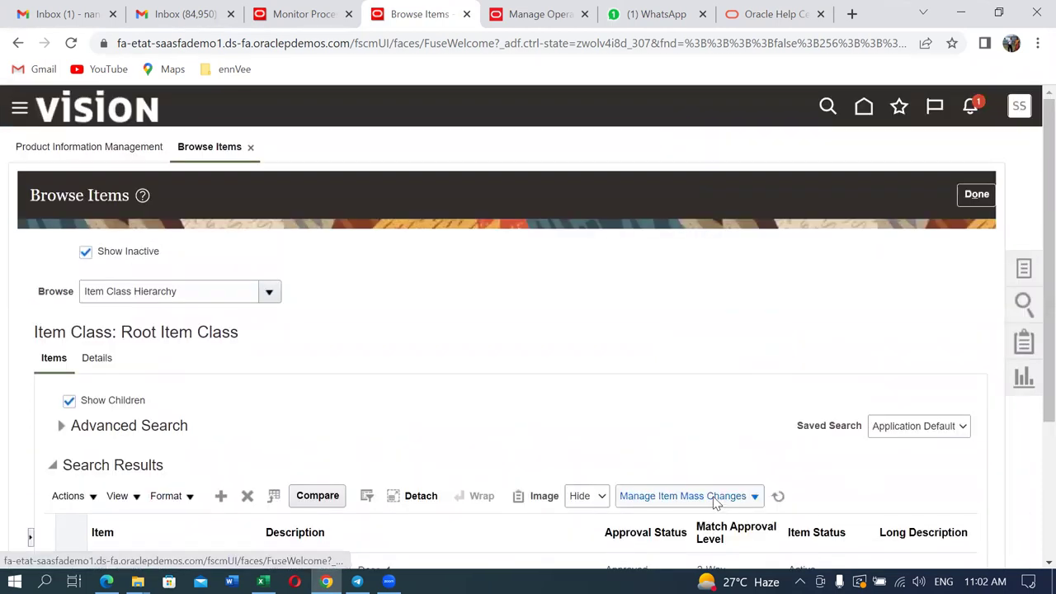
Look up the release version in About This Application, highlight it and close the information window.
key("ctrl+minus")
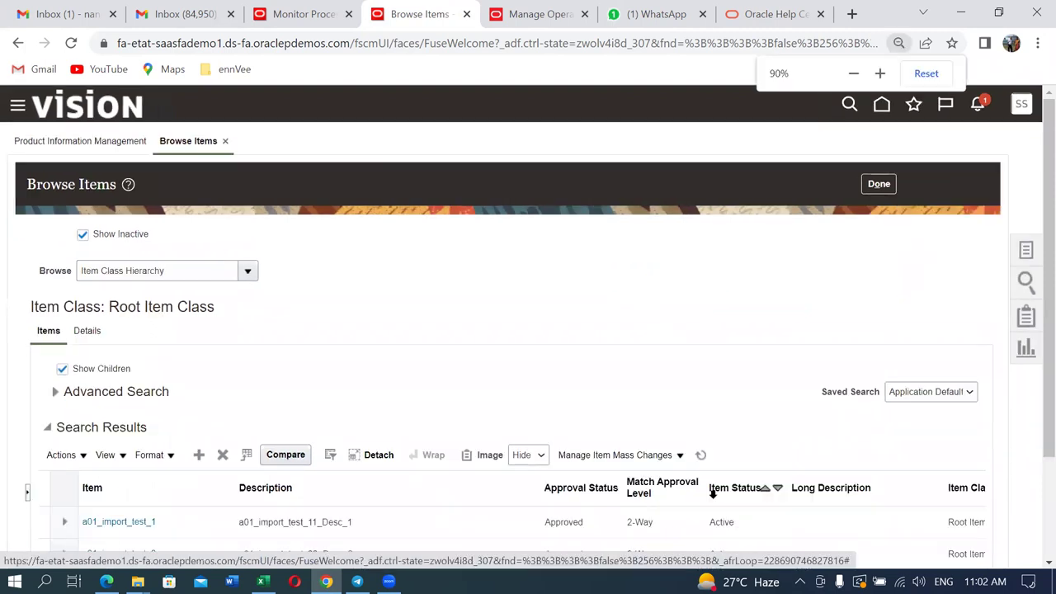
key("ctrl+minus")
key("ctrl+minus")
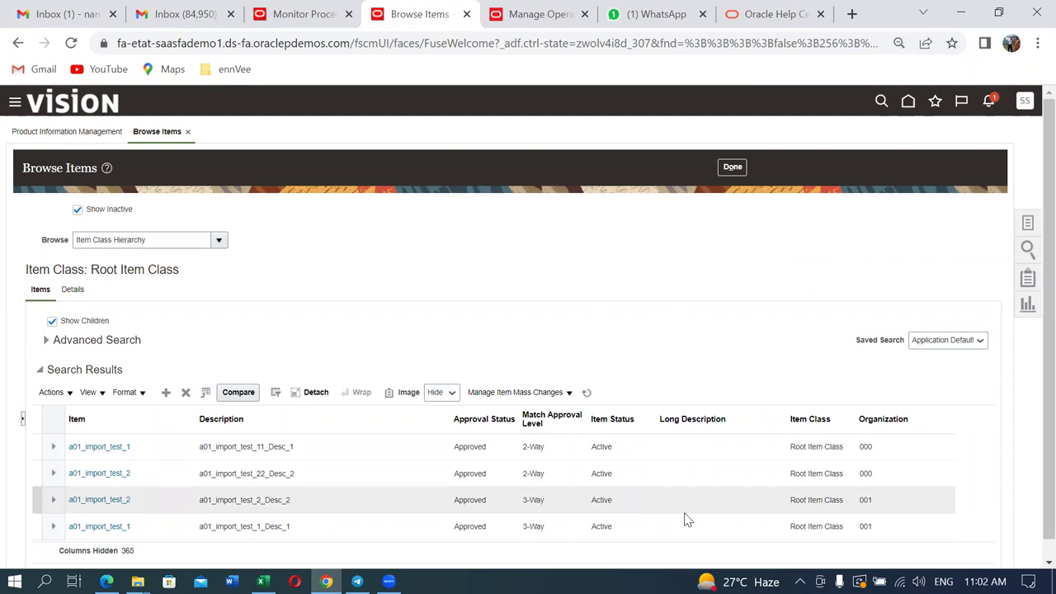
left_click(784, 454)
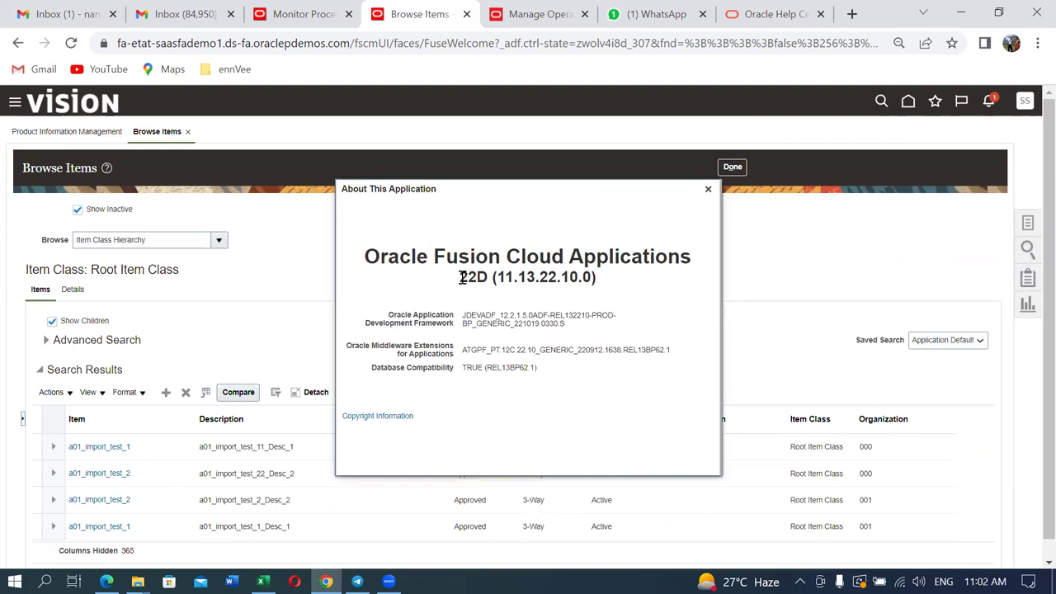
left_click_drag(461, 278, 494, 278)
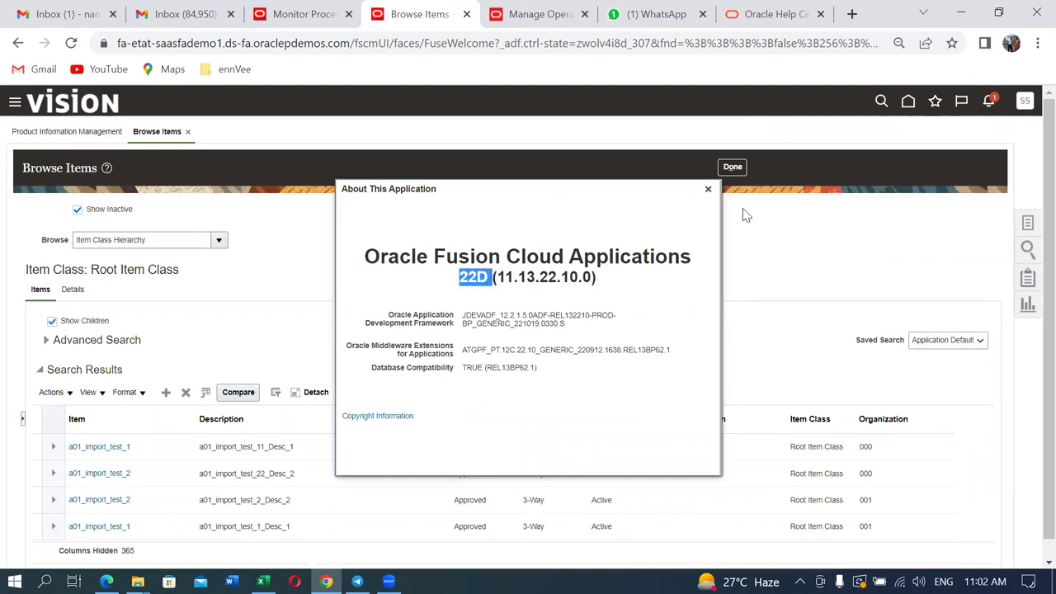
left_click(709, 190)
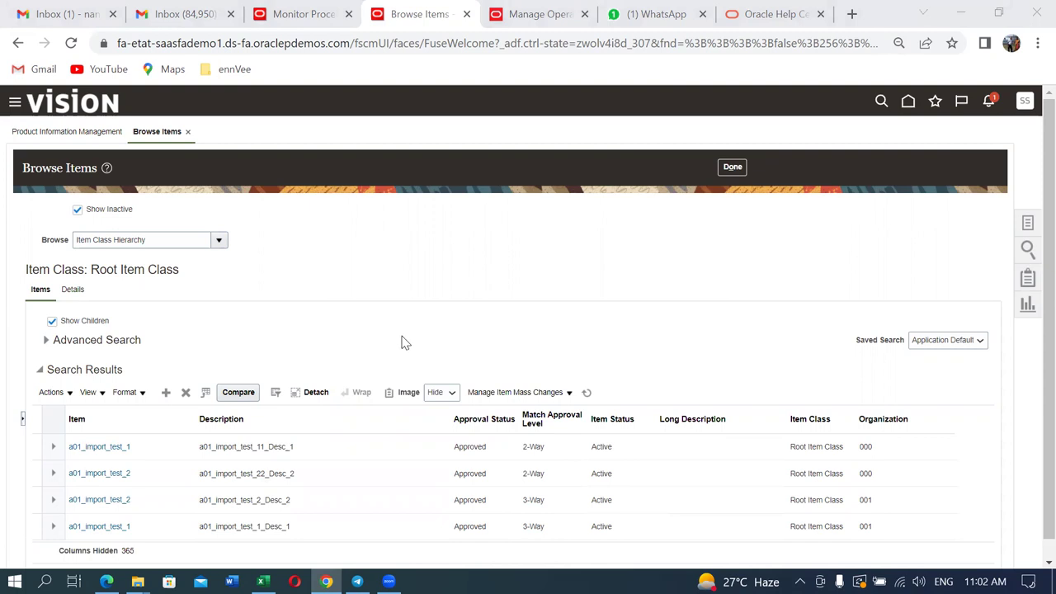
key("ctrl+plus")
key("ctrl+plus")
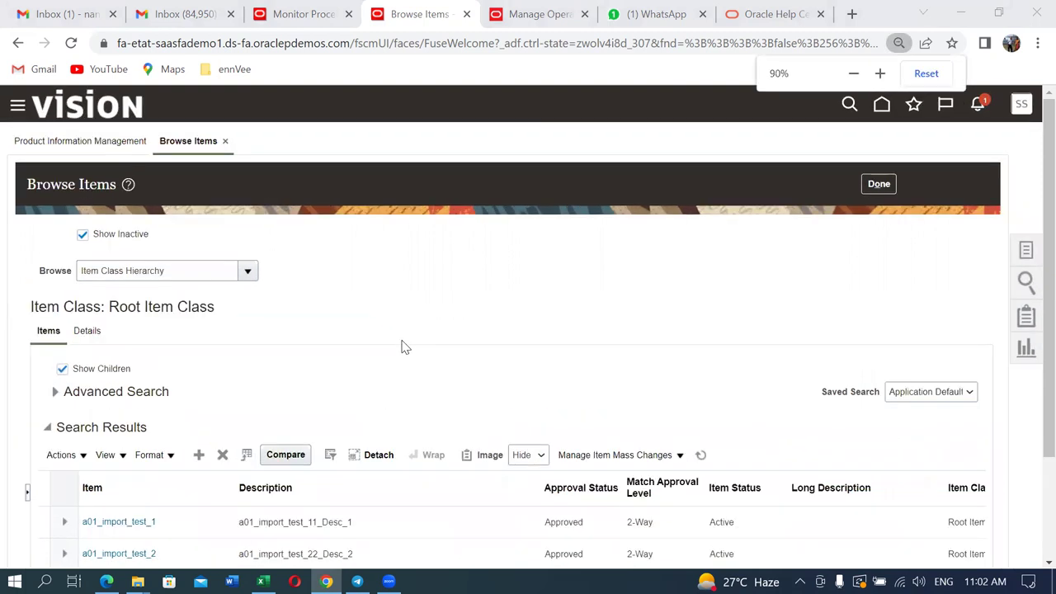
scroll(1031, 415, "down", 2)
scroll(1032, 248, "up", 2)
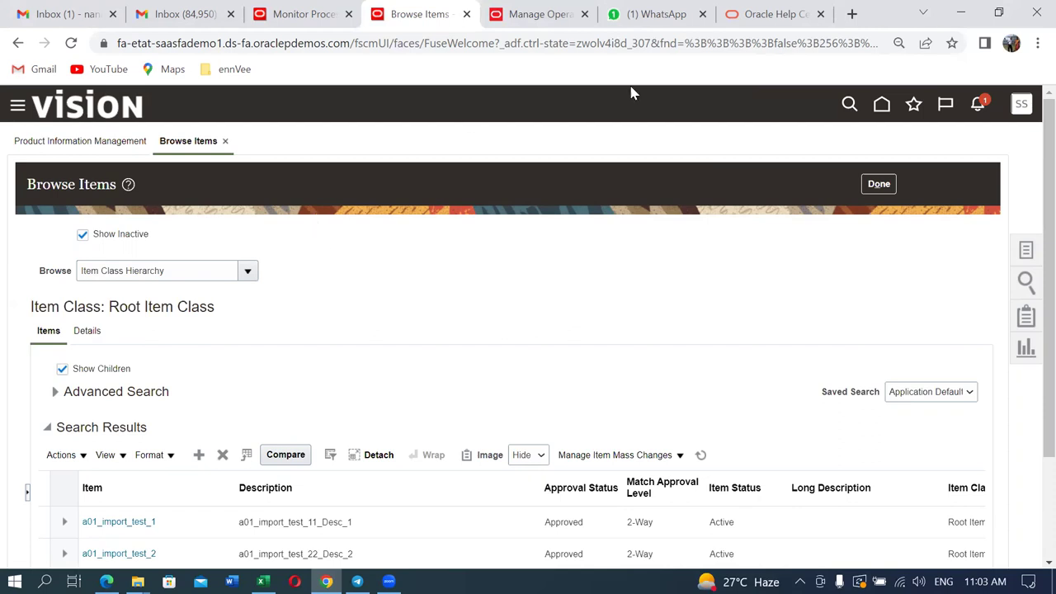
Open the Supply Chain & Manufacturing documentation in Oracle Help Center and review the updates offered, keeping 22D selected.
left_click(776, 14)
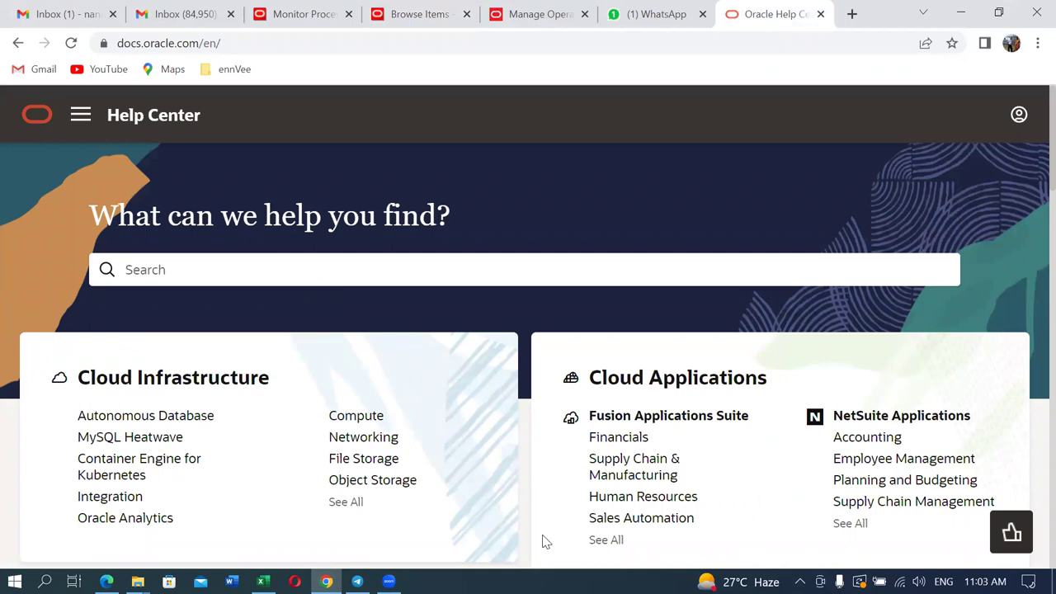
left_click(652, 462)
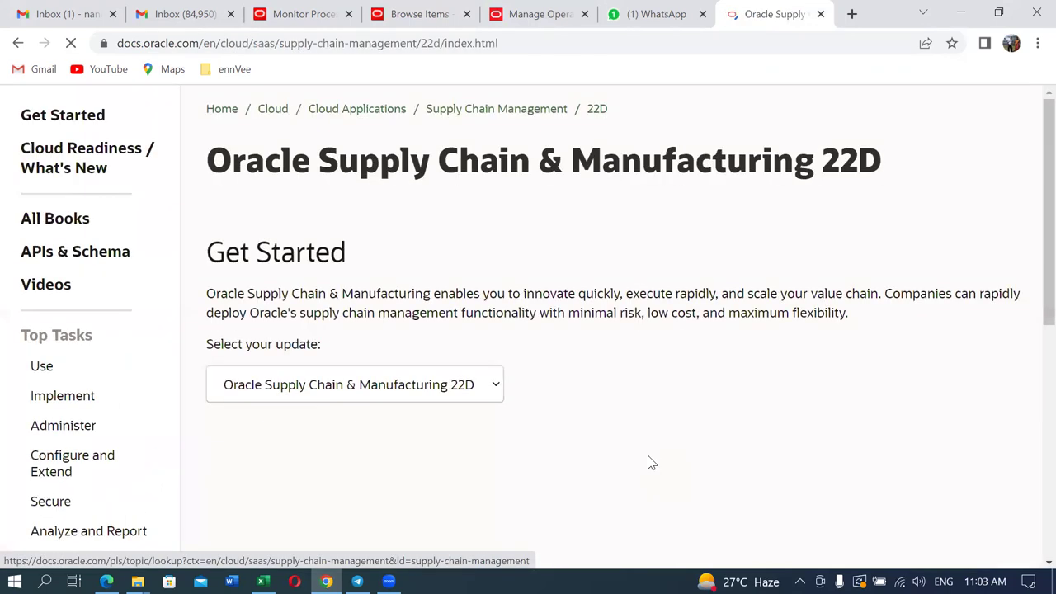
scroll(518, 423, "down", 3)
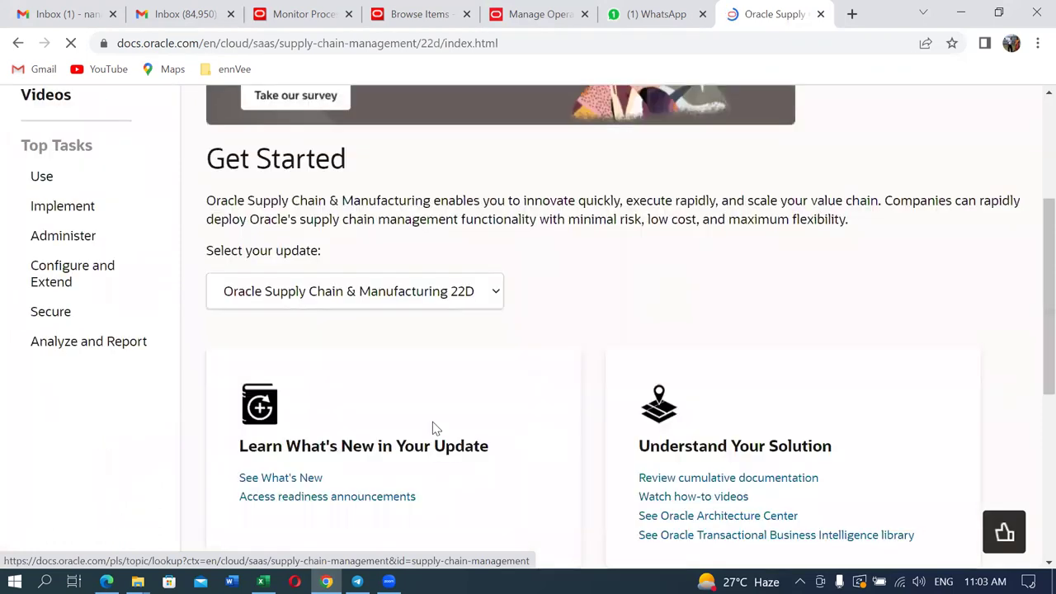
left_click(440, 294)
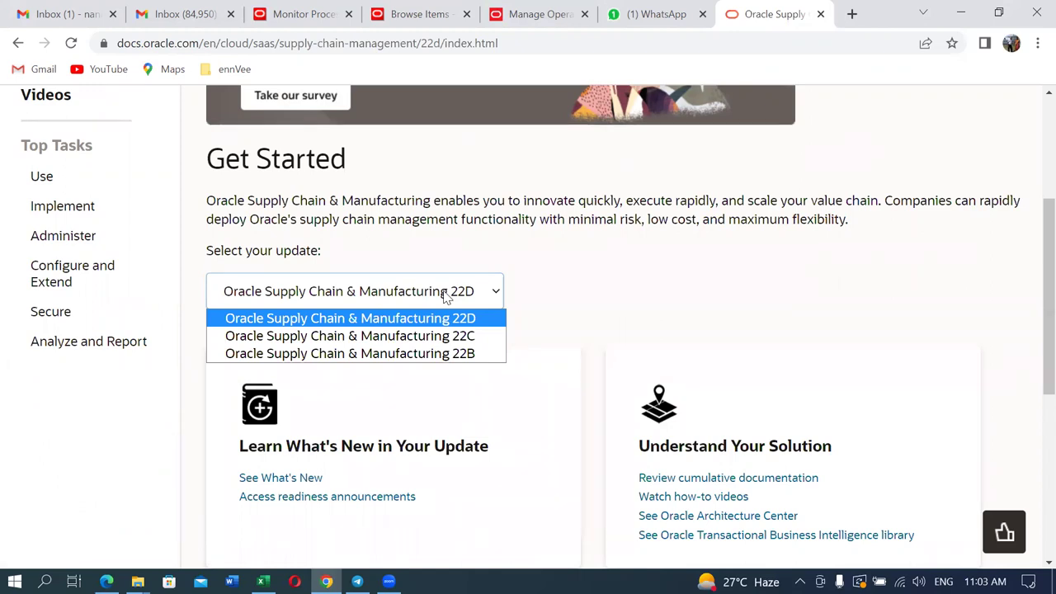
left_click(446, 297)
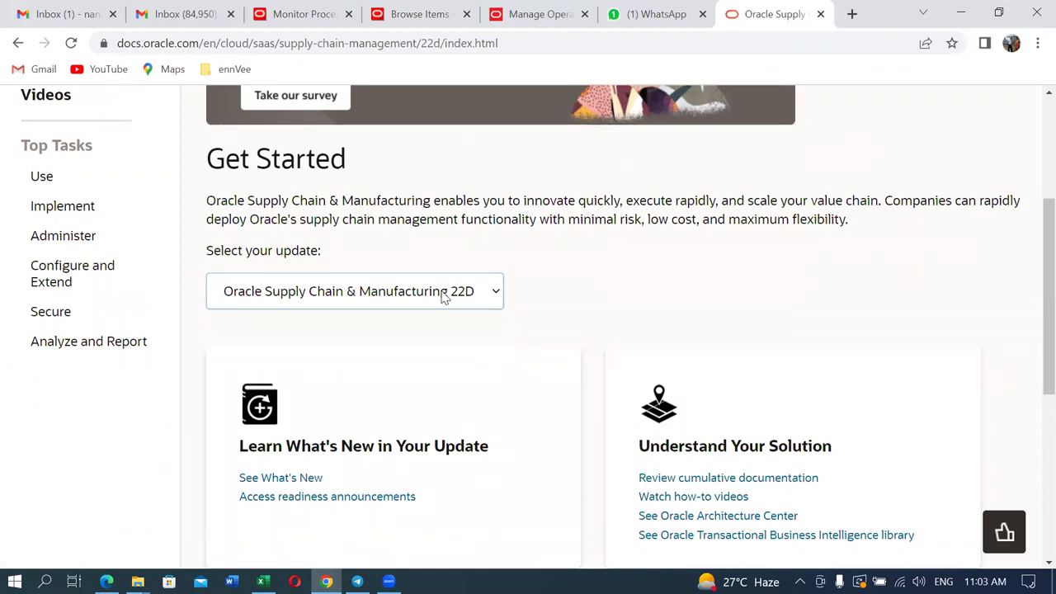
scroll(54, 406, "up", 3)
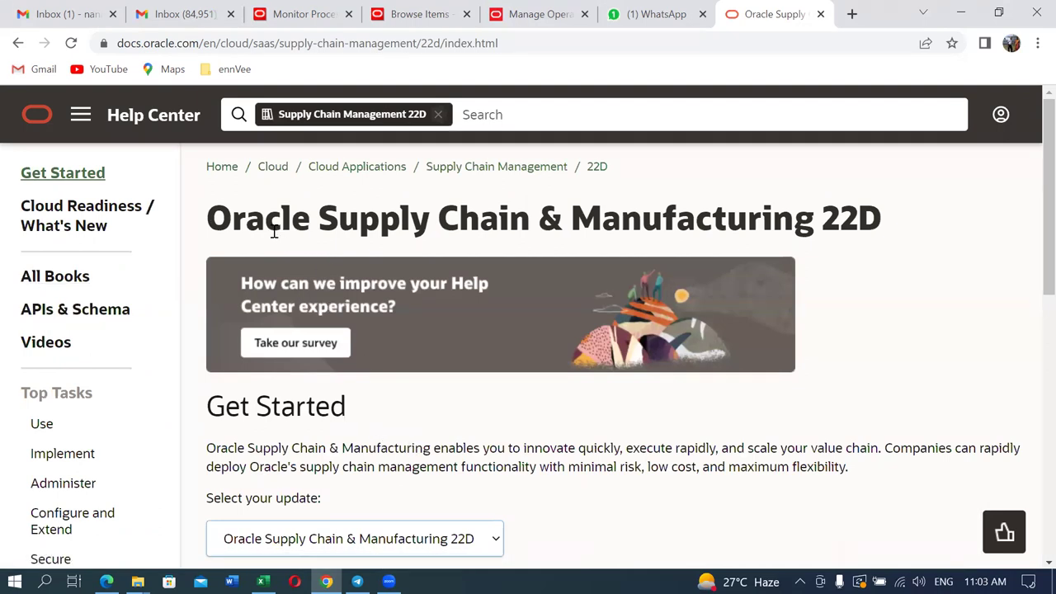
left_click_drag(261, 216, 828, 265)
scroll(738, 438, "down", 2)
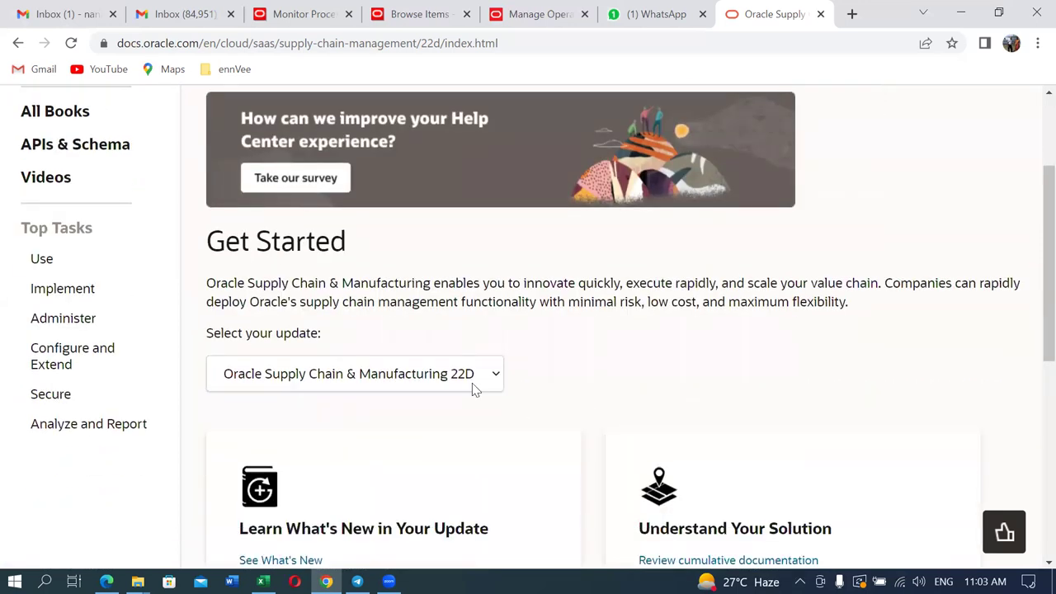
scroll(76, 467, "up", 2)
Find the File-Based Data Import (FBDI) for SCM guide among all books and open its HTML version.
left_click(50, 277)
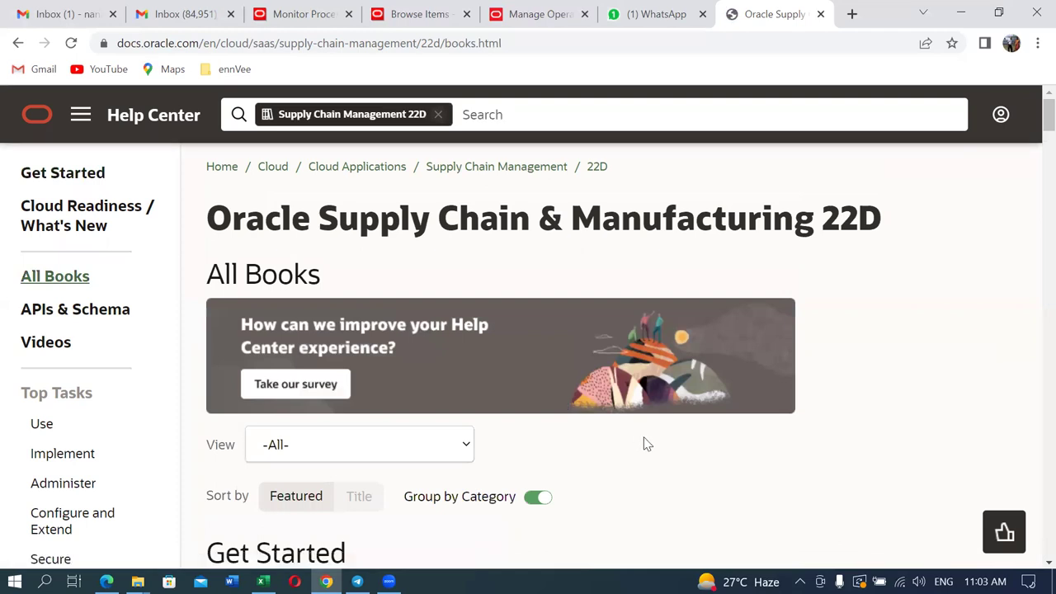
scroll(648, 444, "down", 2)
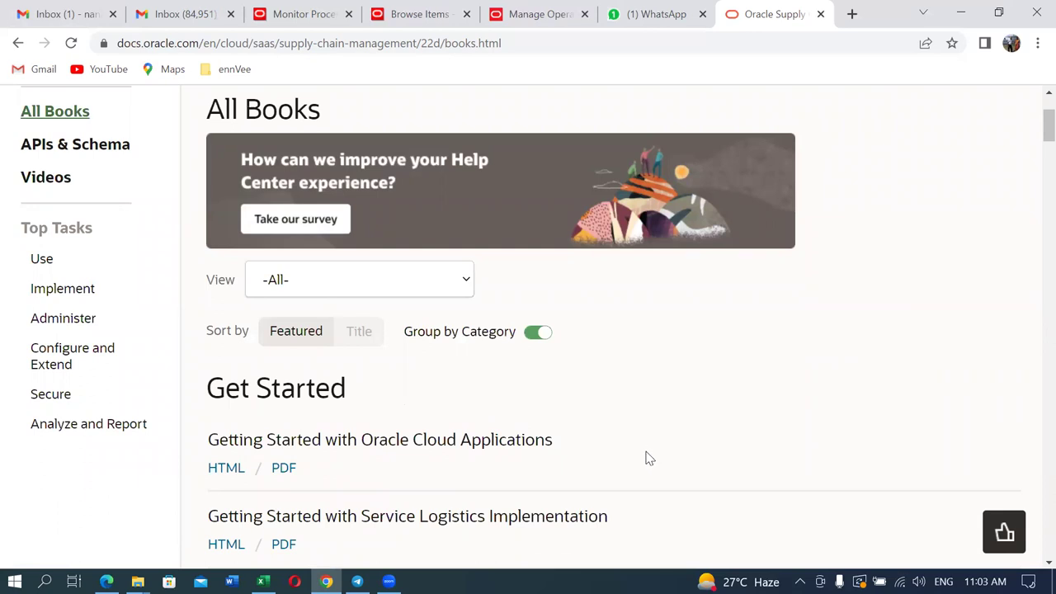
scroll(652, 457, "down", 3)
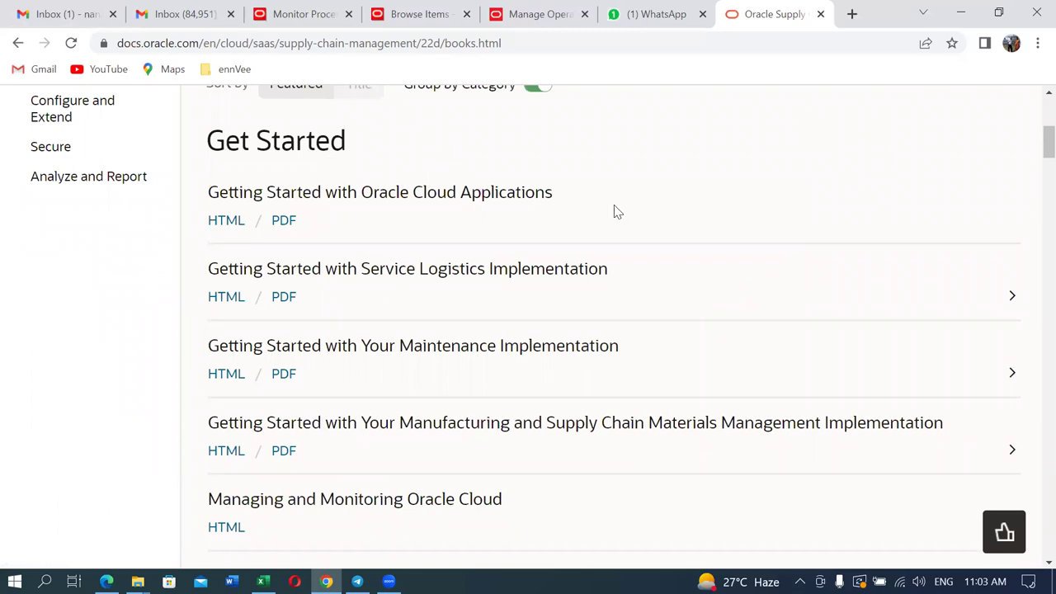
scroll(464, 316, "down", 4)
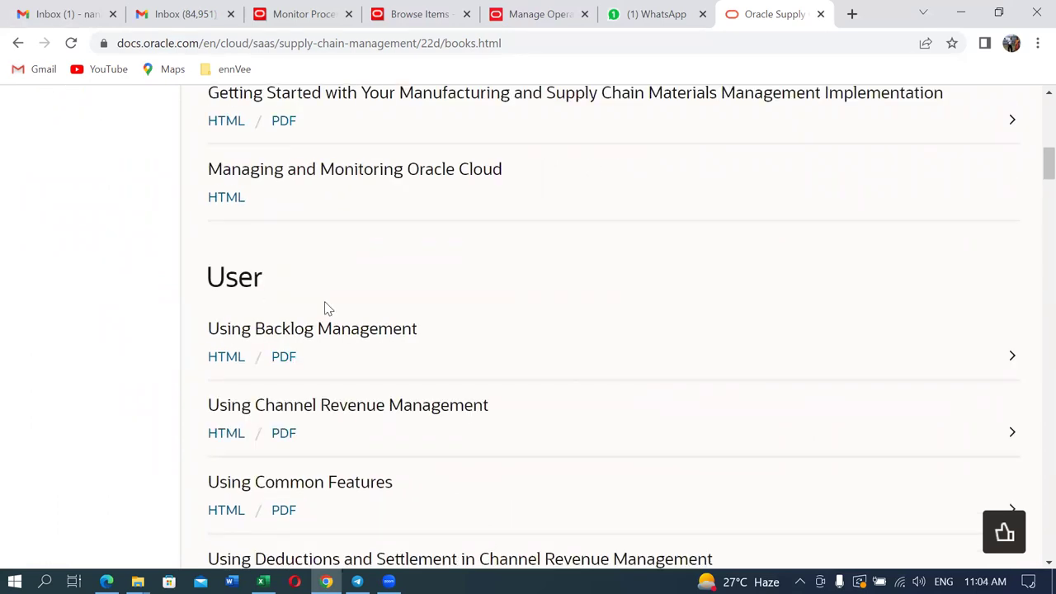
scroll(325, 308, "down", 17)
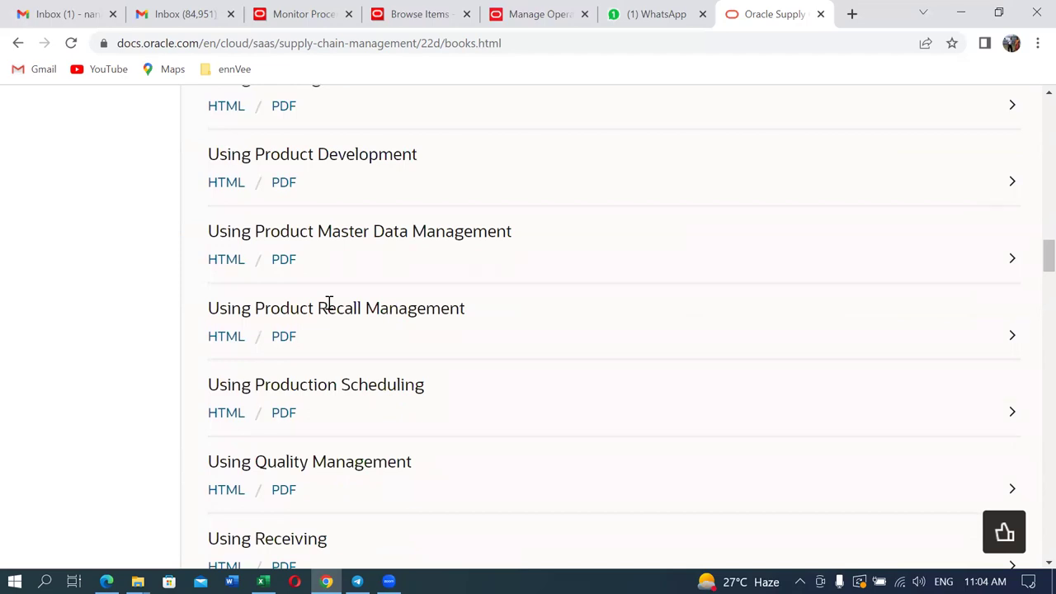
scroll(328, 303, "down", 13)
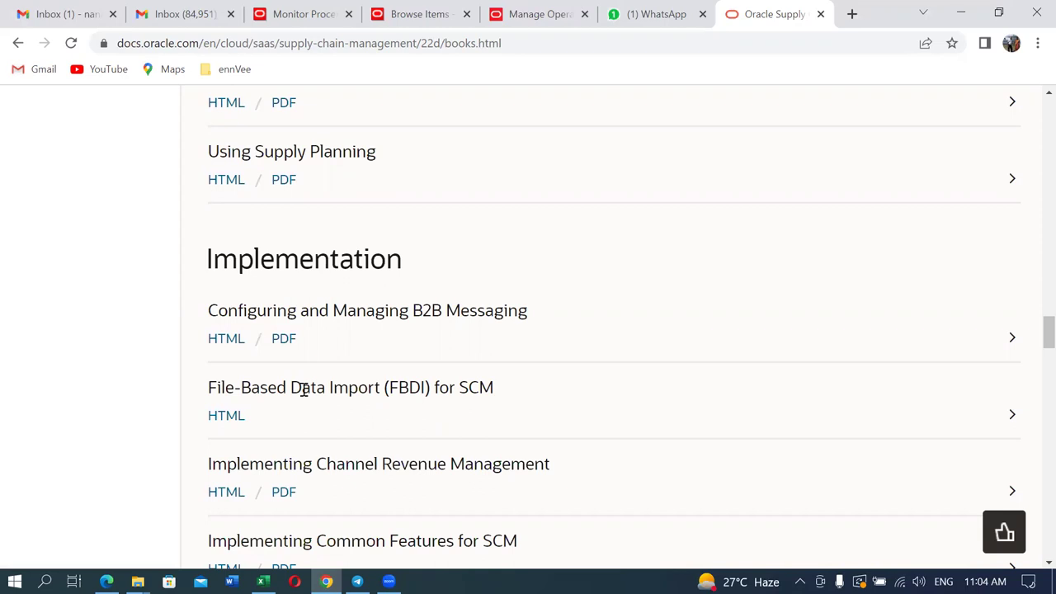
left_click(226, 417)
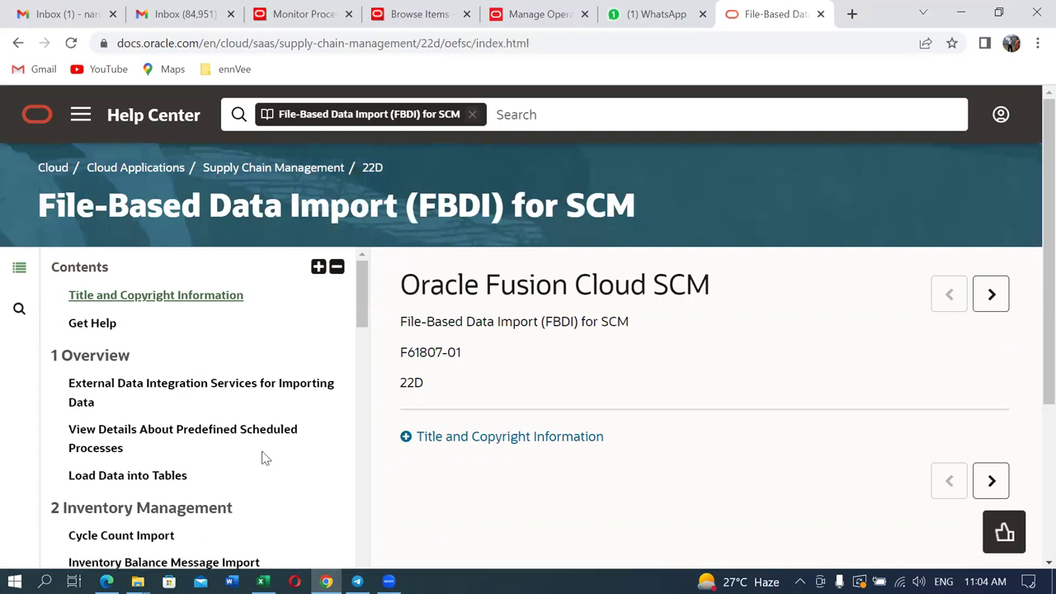
Download InventoryTransactionImportTemplate.xlsm from the guide's Inventory Transaction Import topic and show all browser downloads.
scroll(263, 459, "down", 2)
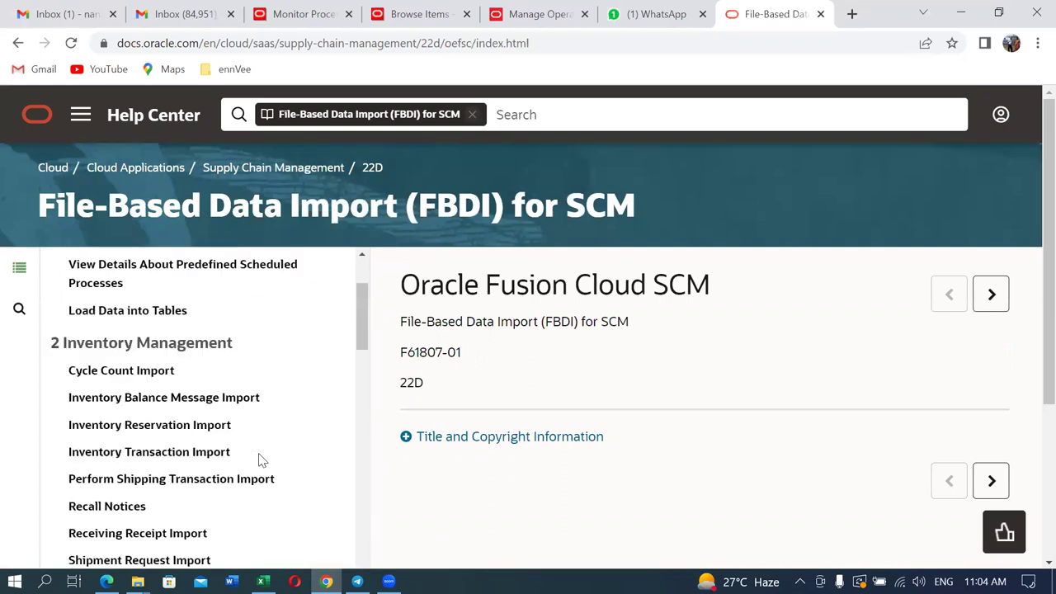
left_click(138, 456)
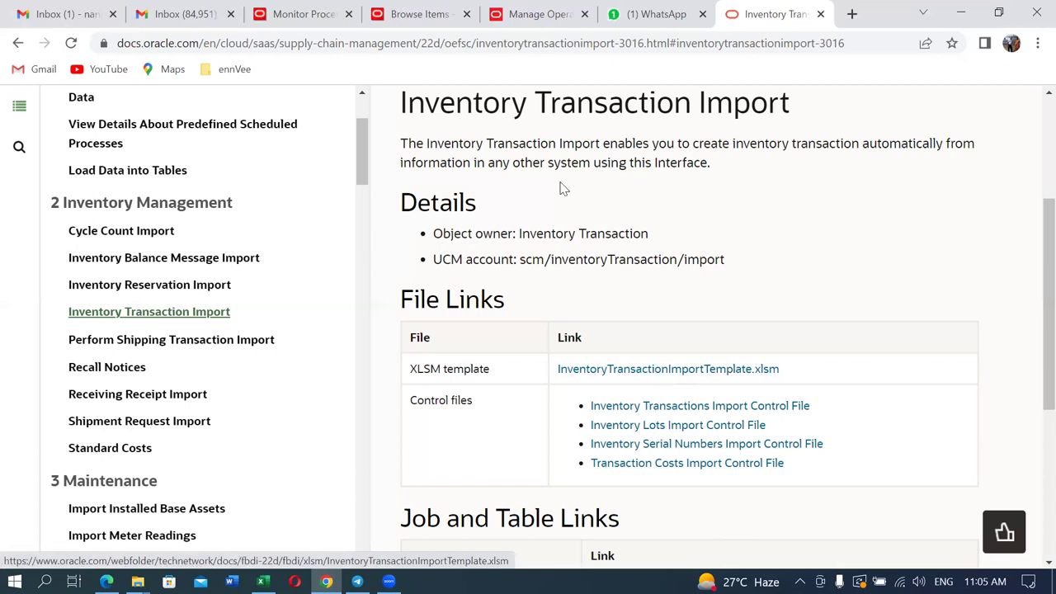
left_click(737, 369)
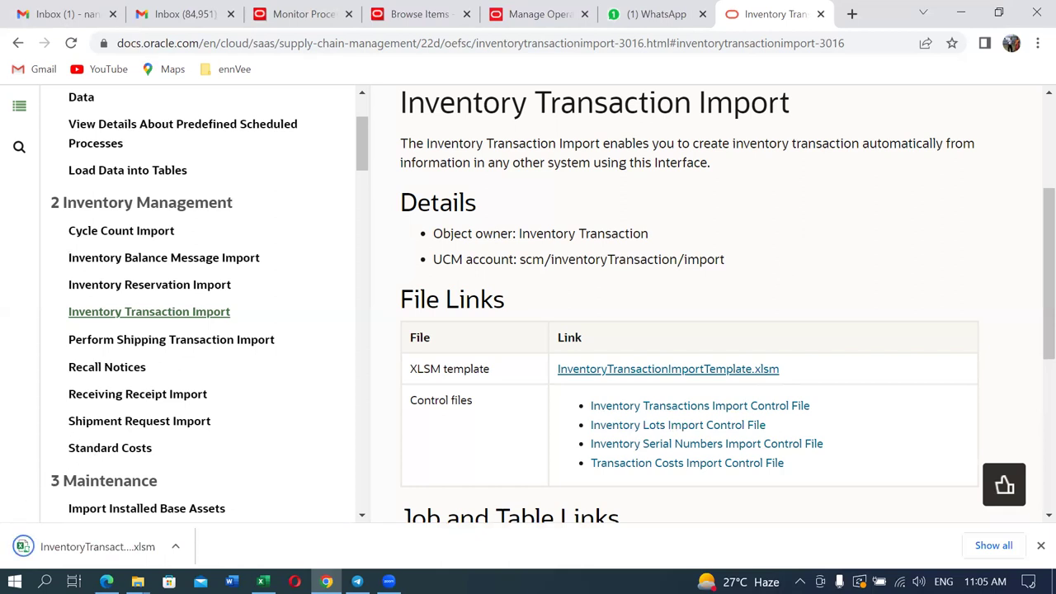
left_click(994, 546)
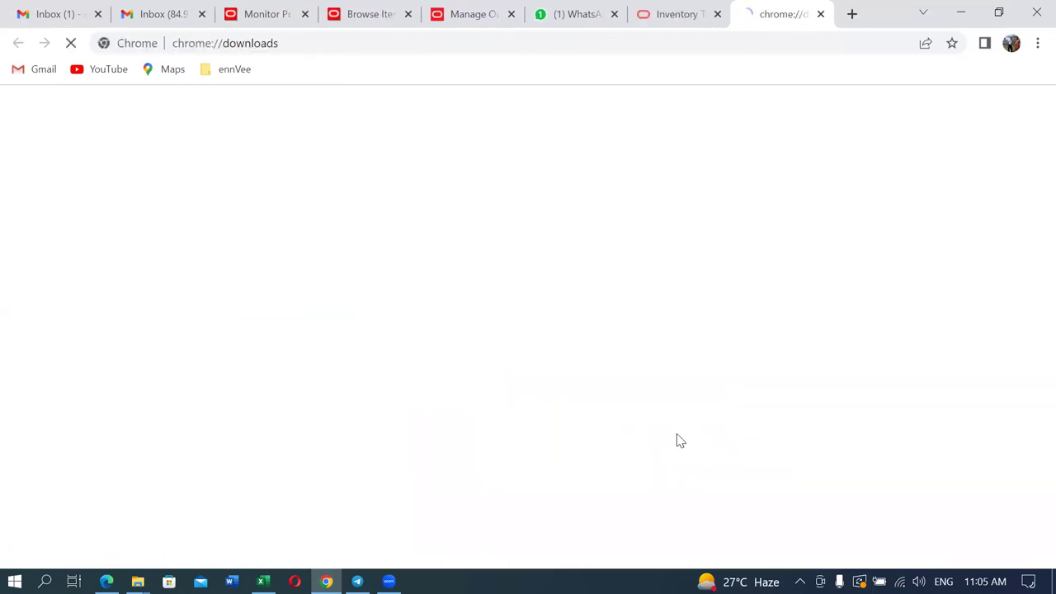
Show the downloaded InventoryTransactionImportTemplate in its folder and paste a copy into D:\Oracle_SCM_Training\Import.
left_click(369, 266)
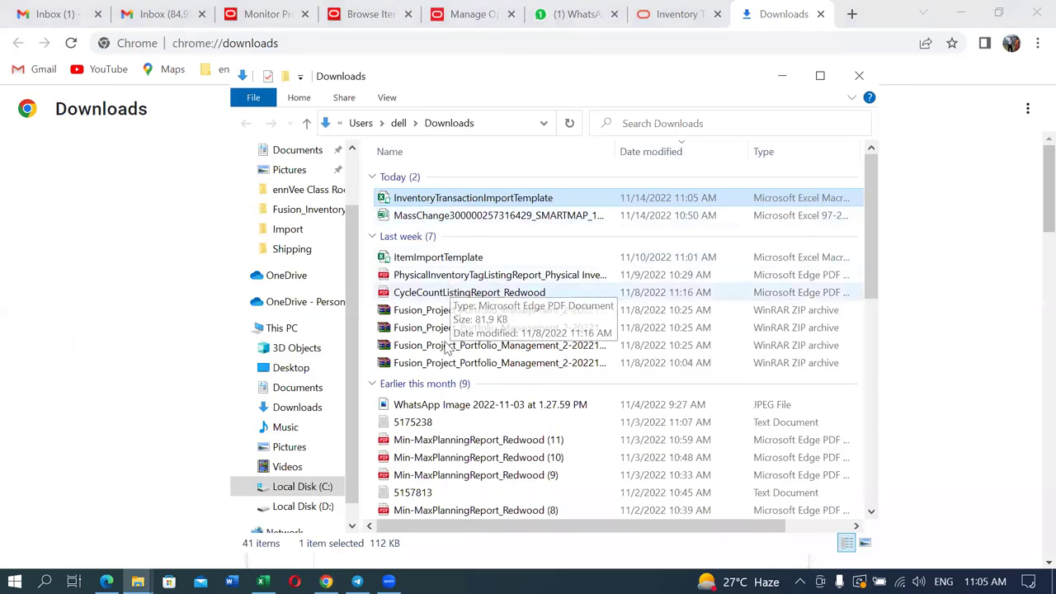
left_click(319, 509)
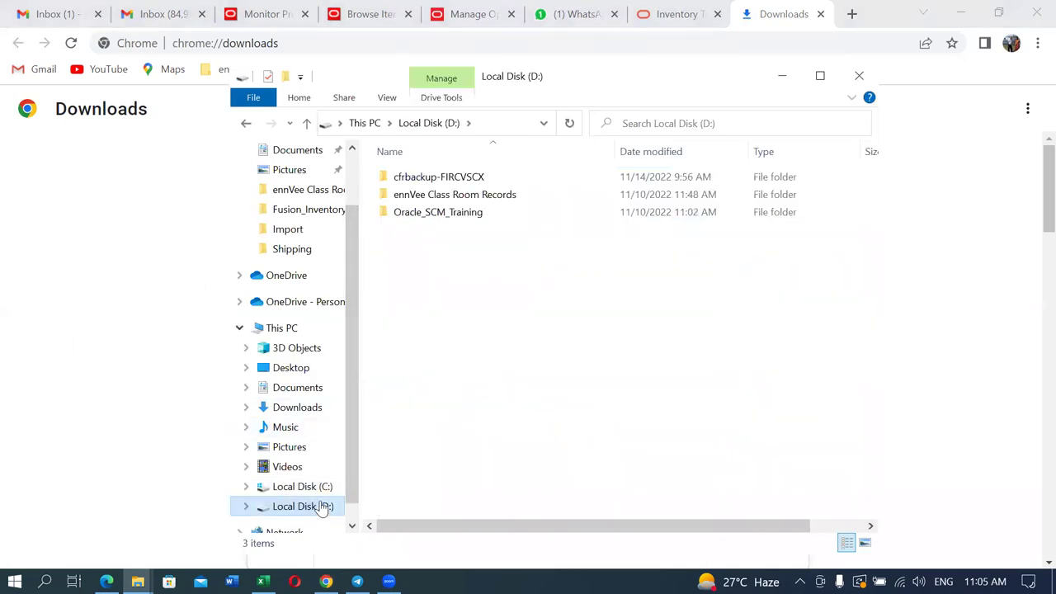
double_click(447, 219)
double_click(430, 353)
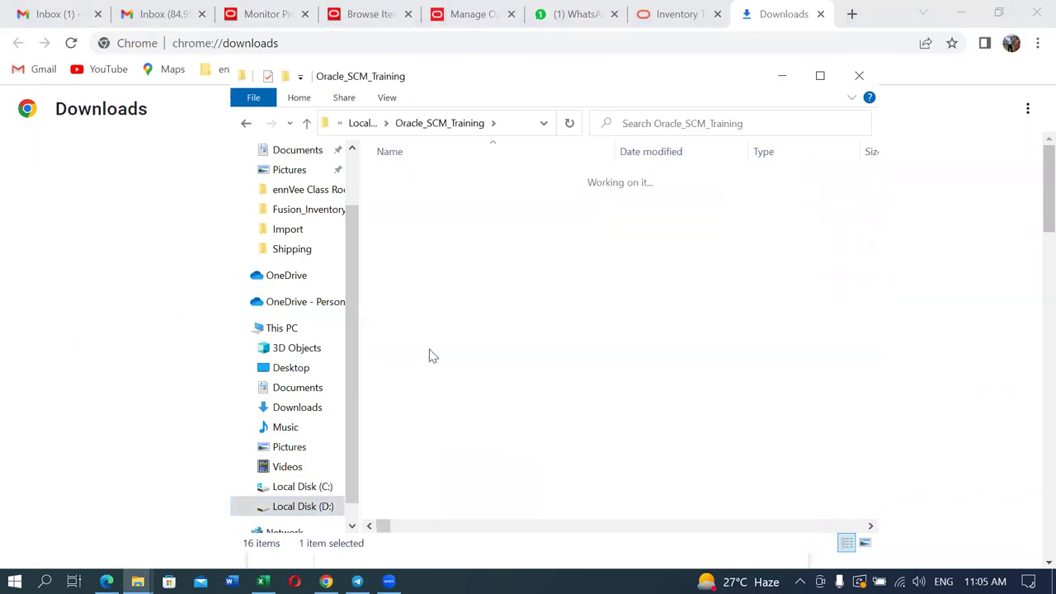
key("ctrl+v")
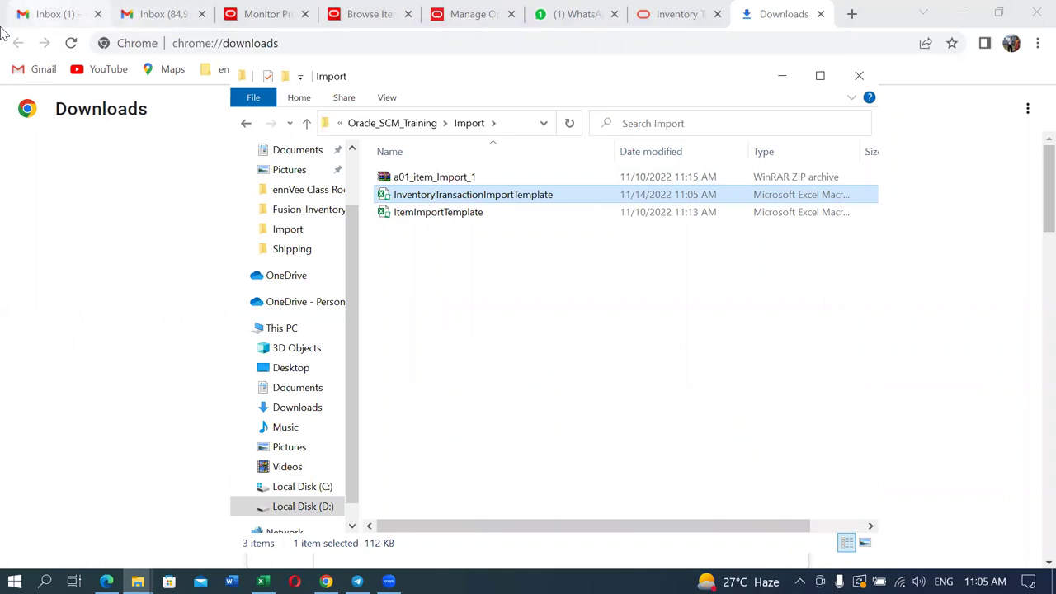
Rename InventoryTransactionImportTemplate in the Import folder as Stock_Import.
left_click(379, 13)
scroll(486, 505, "down", 2)
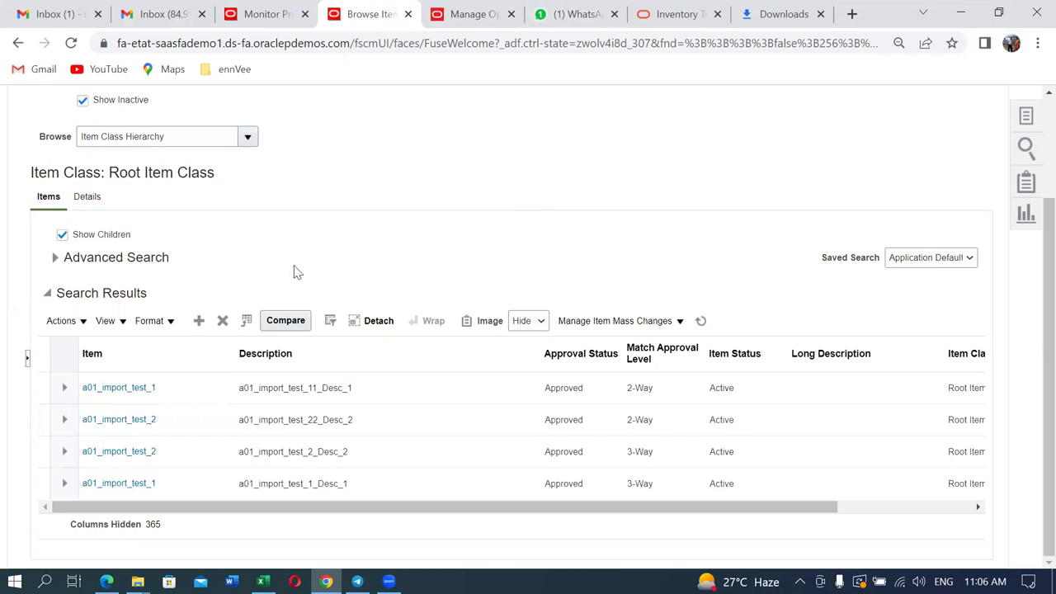
left_click(138, 581)
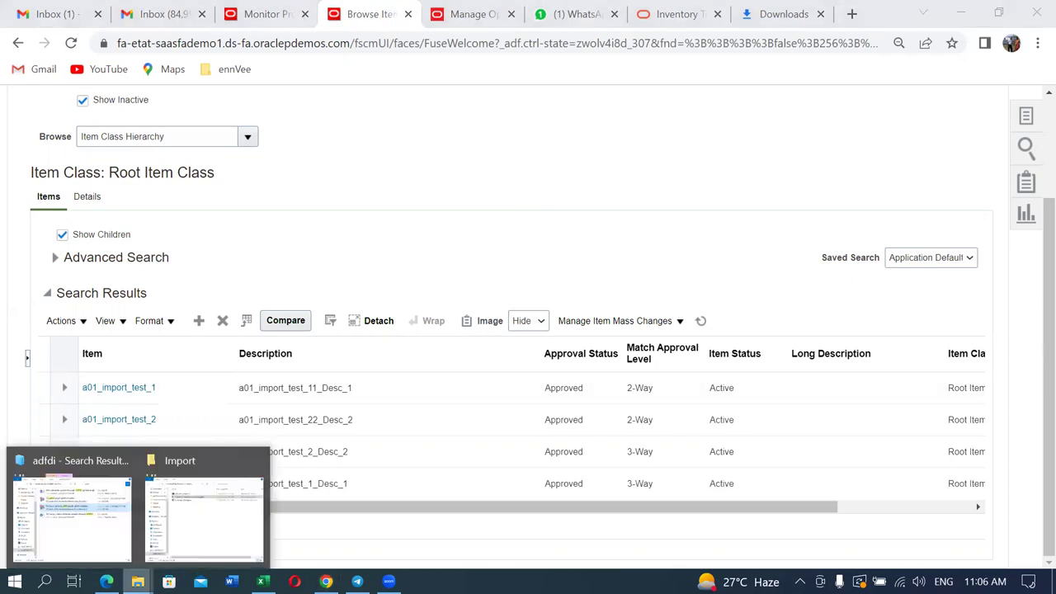
left_click(175, 541)
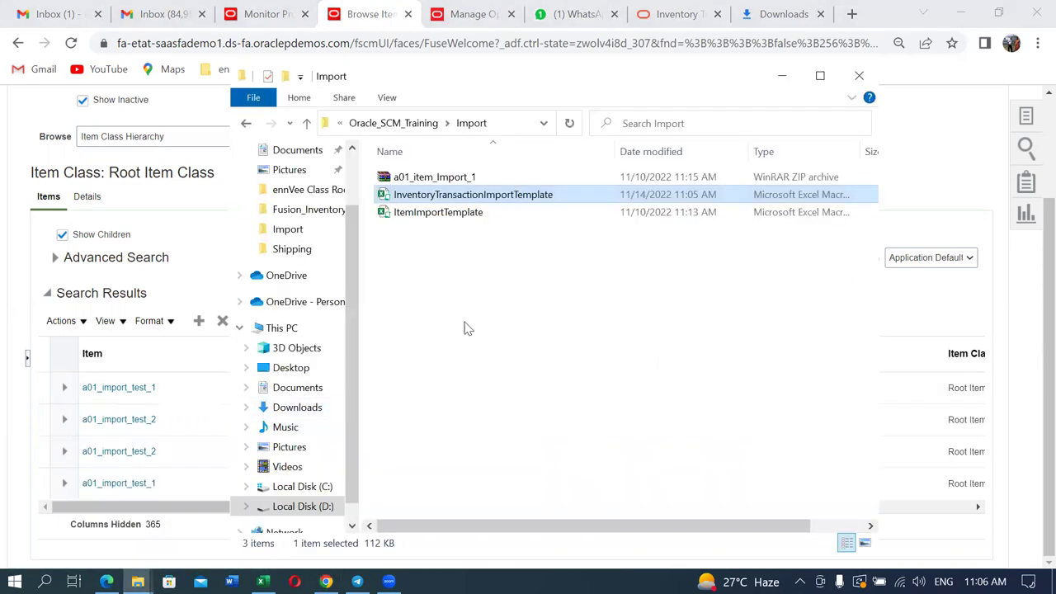
left_click(469, 215)
left_click(481, 201)
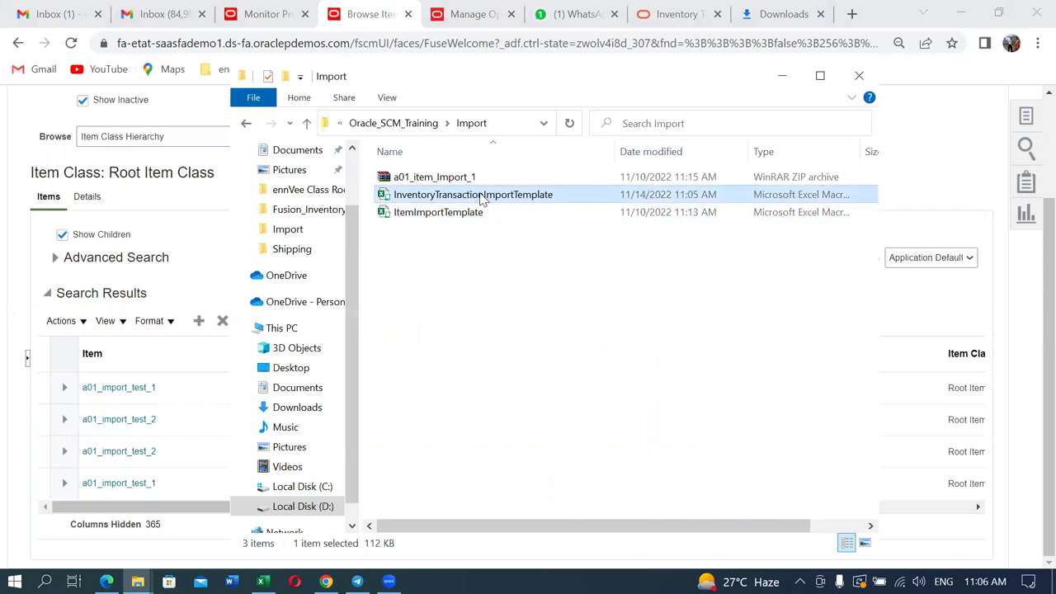
right_click(482, 201)
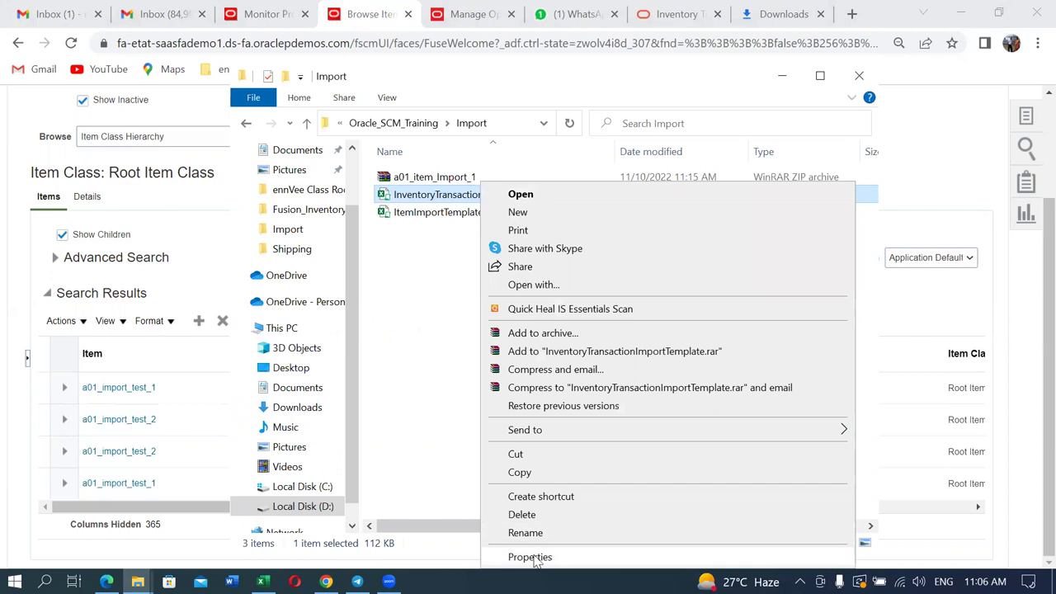
left_click(525, 534)
type("S")
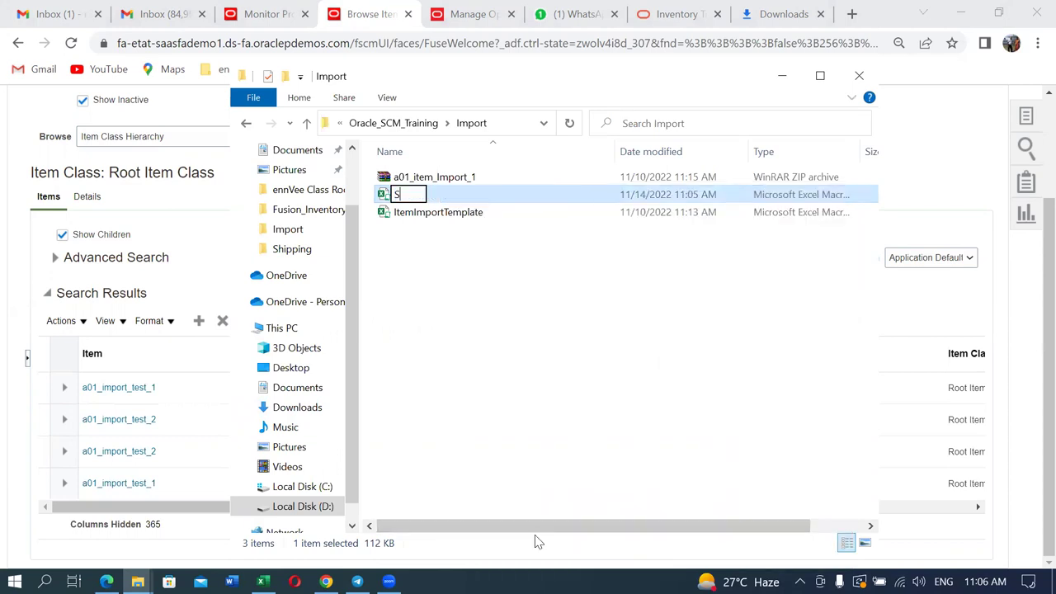
type("tock_Import")
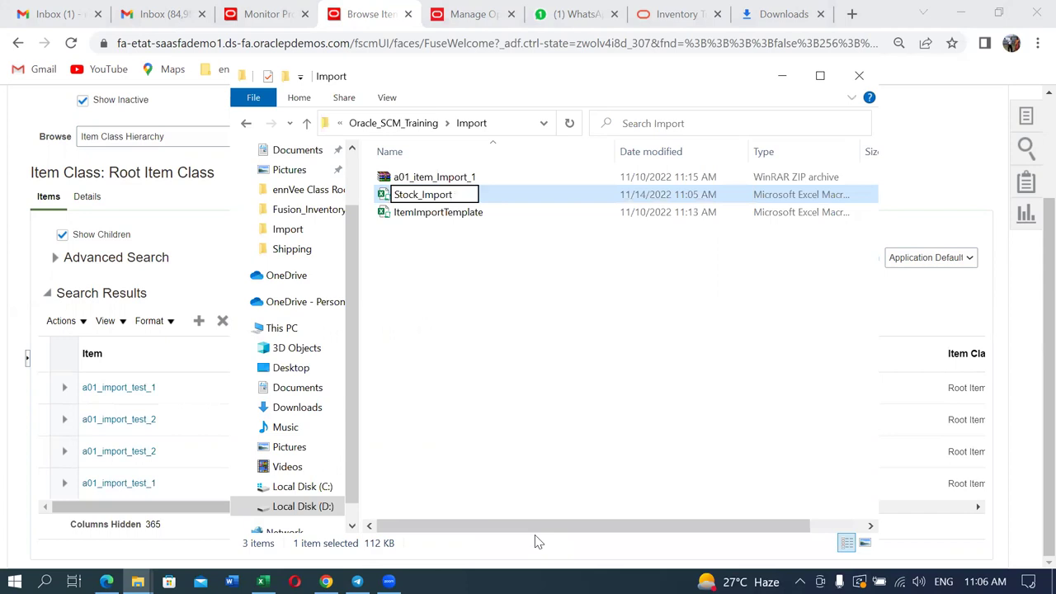
left_click(504, 385)
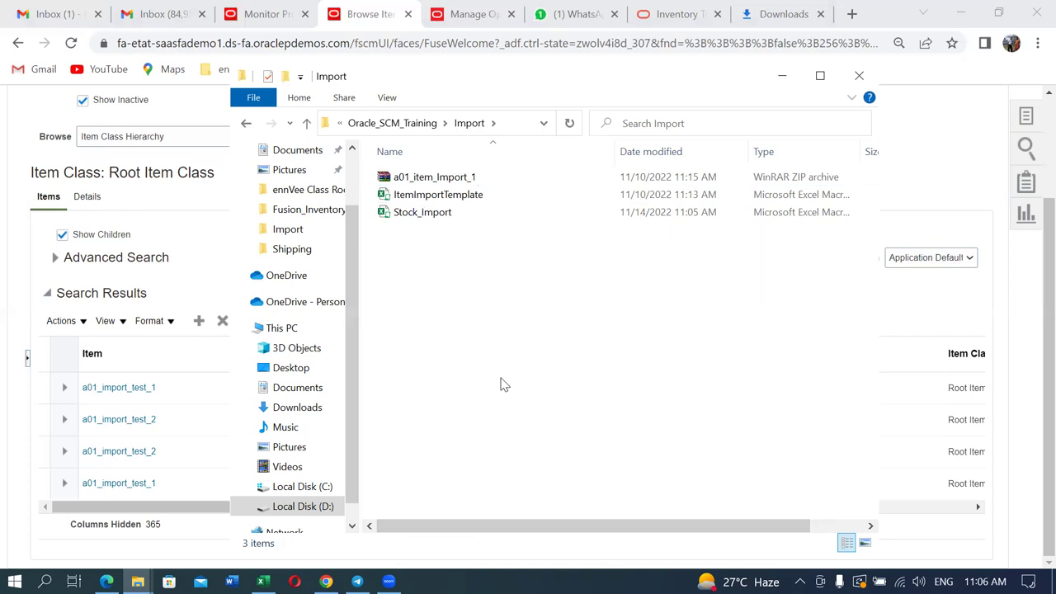
Open Stock_Import with editing enabled, close it, and close the mass-change workbook without saving its changes.
left_click(445, 221)
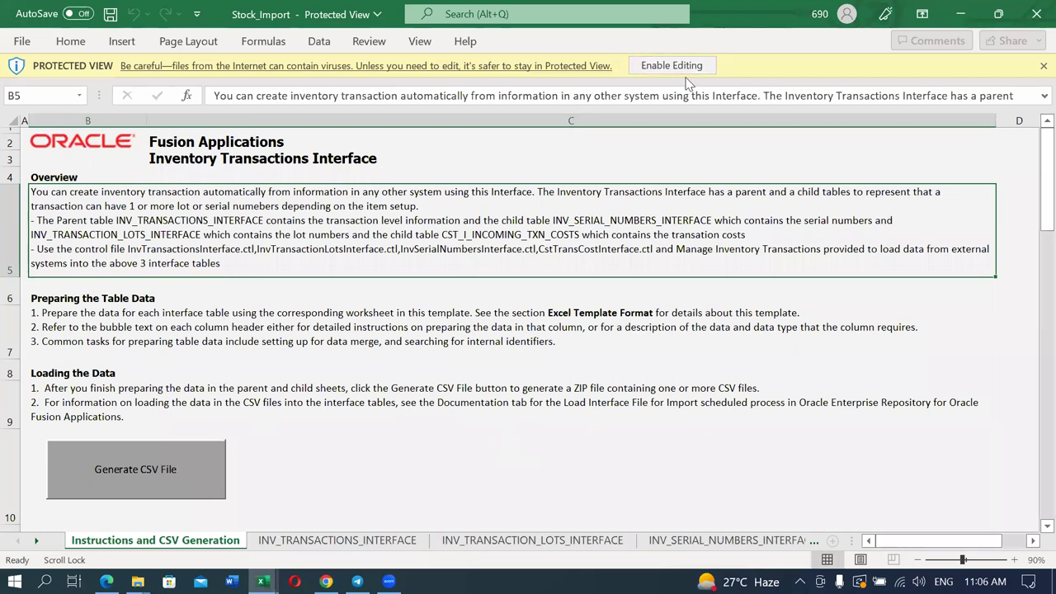
left_click(701, 67)
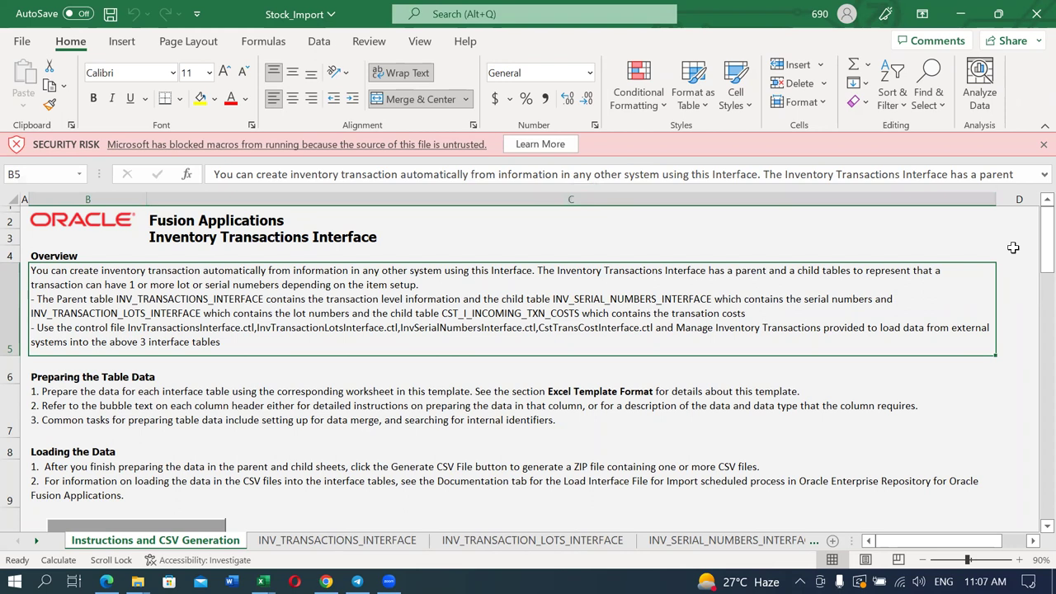
left_click(1037, 14)
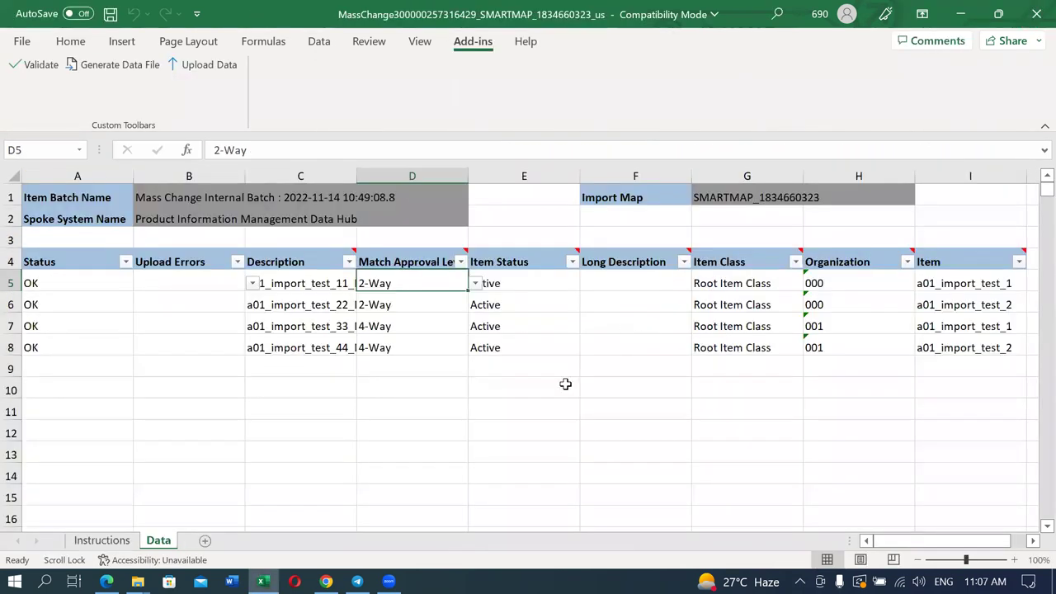
left_click(1037, 14)
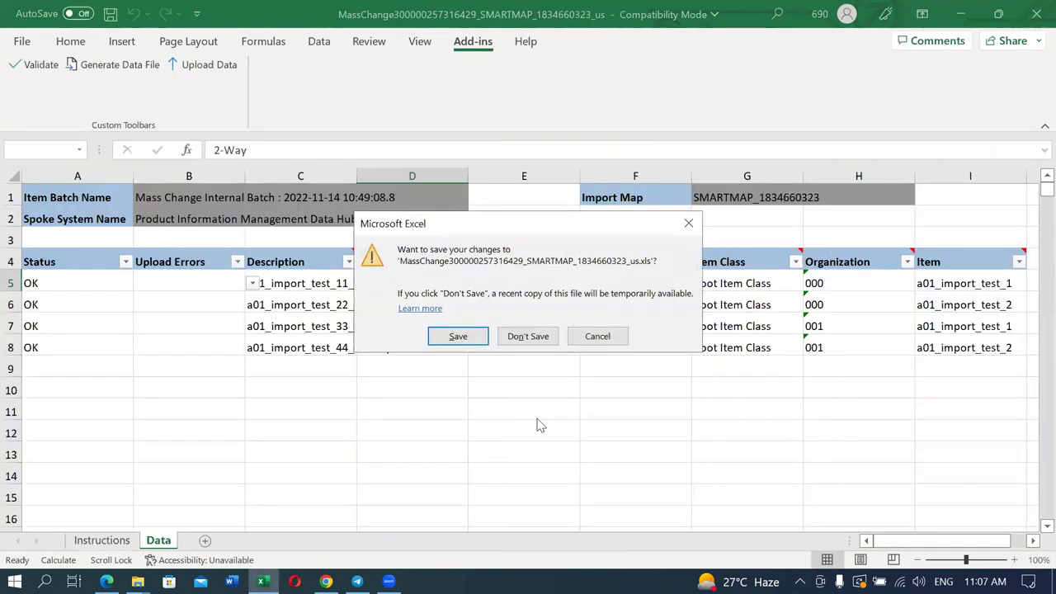
left_click(532, 339)
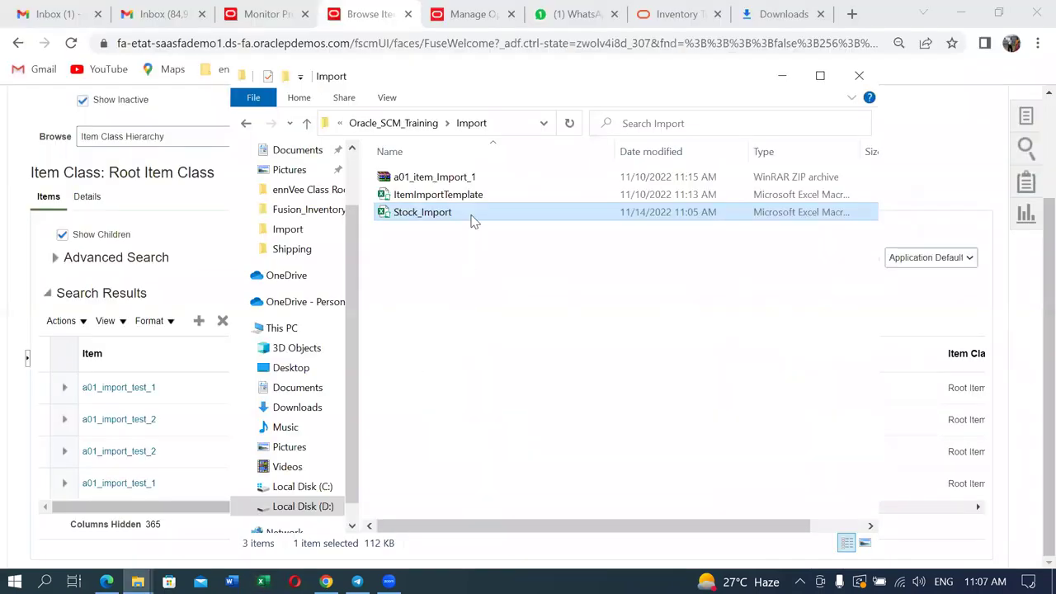
Unblock the Stock_Import file in its properties and apply the change.
right_click(473, 221)
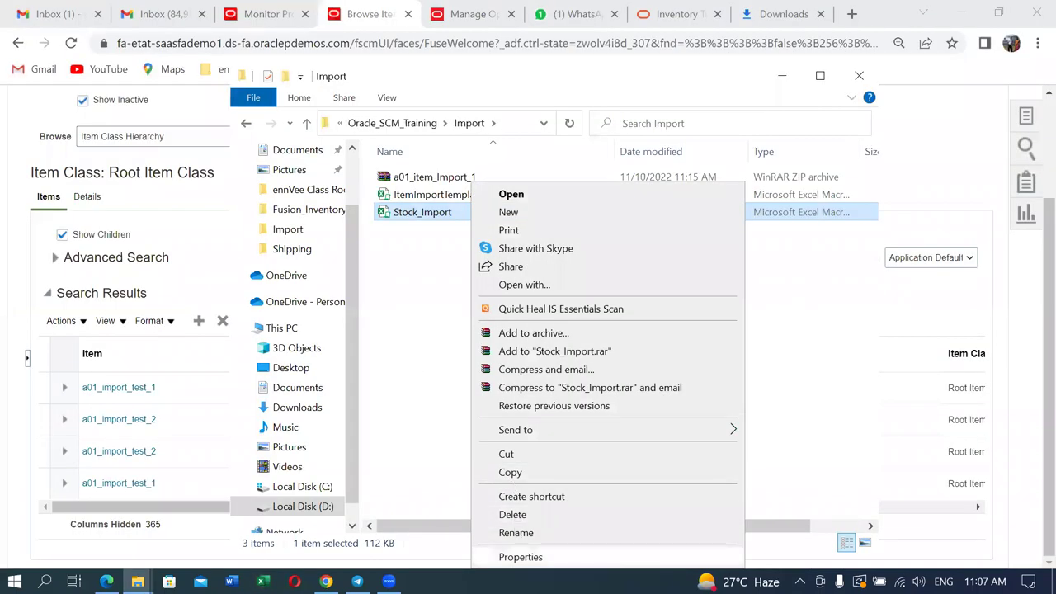
left_click(521, 558)
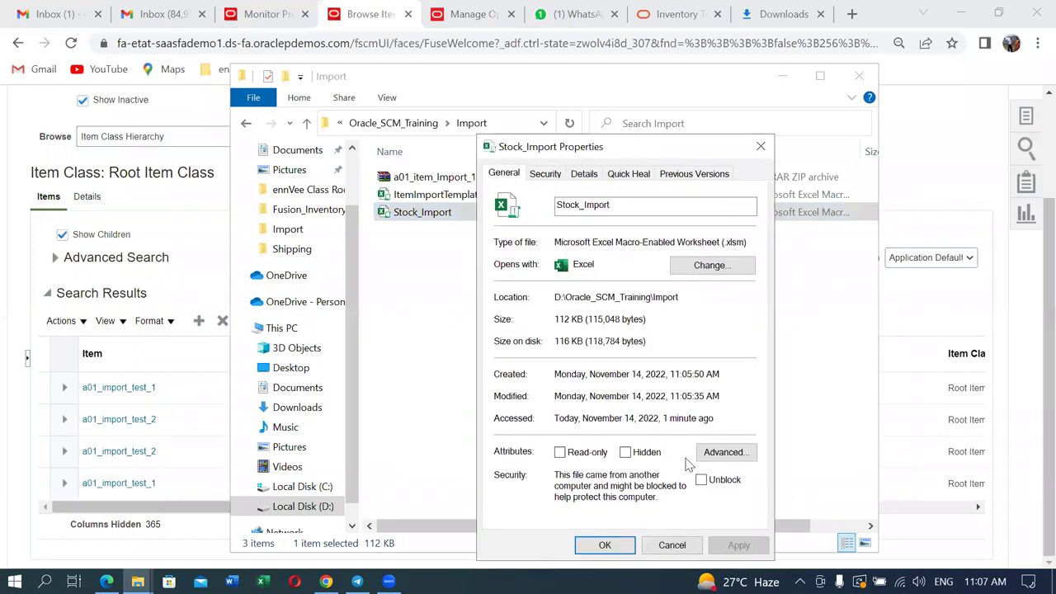
left_click(701, 479)
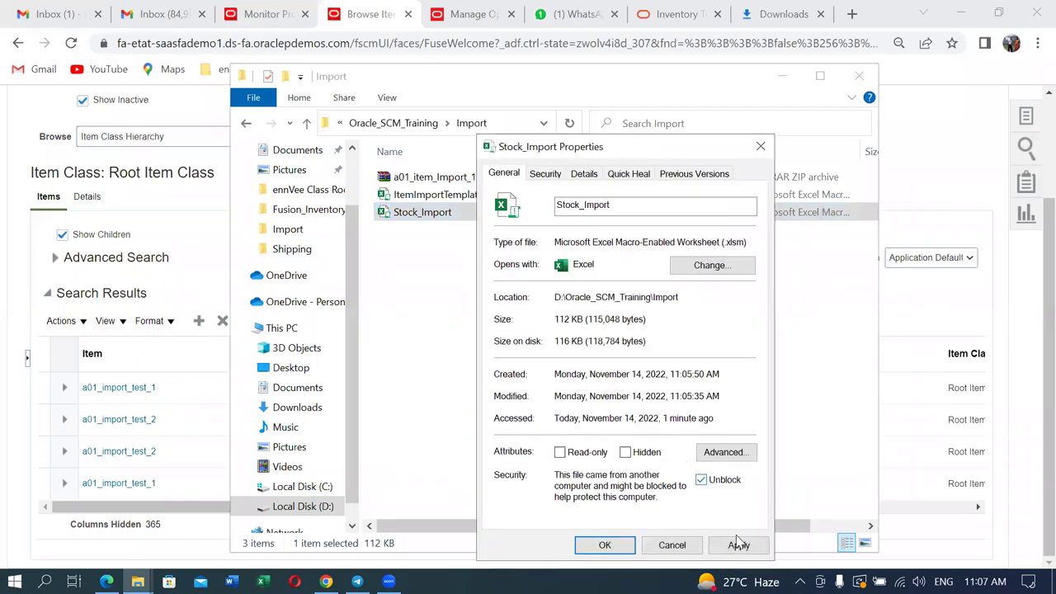
left_click(737, 545)
left_click(603, 546)
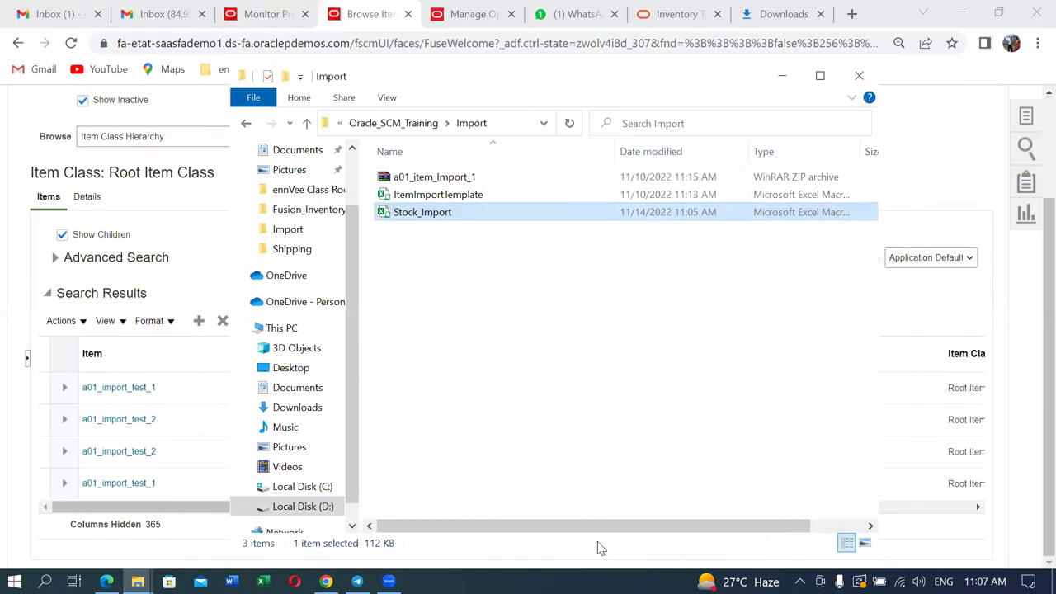
left_click(525, 297)
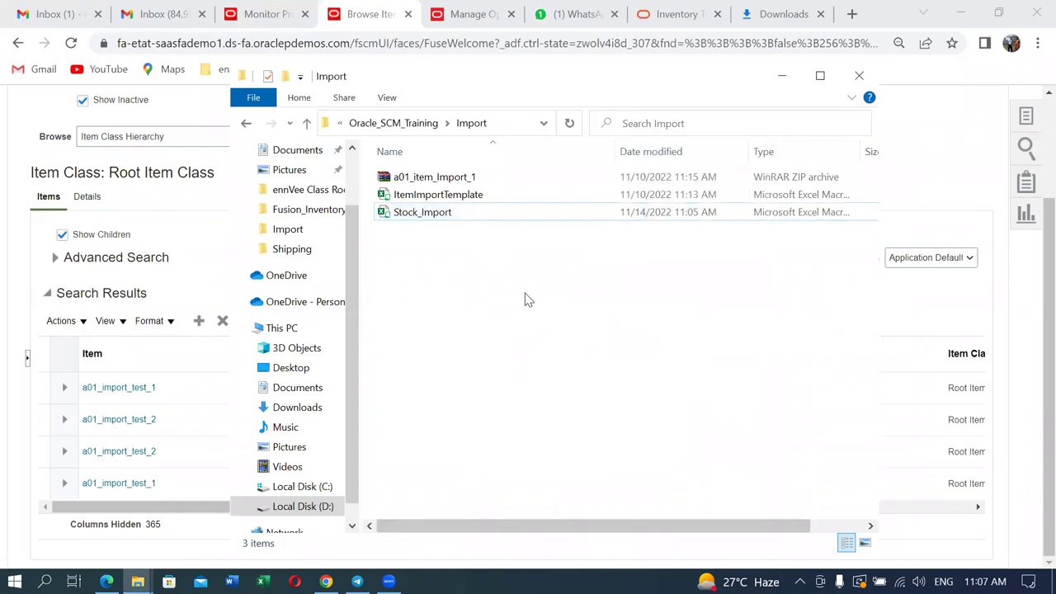
left_click(427, 217)
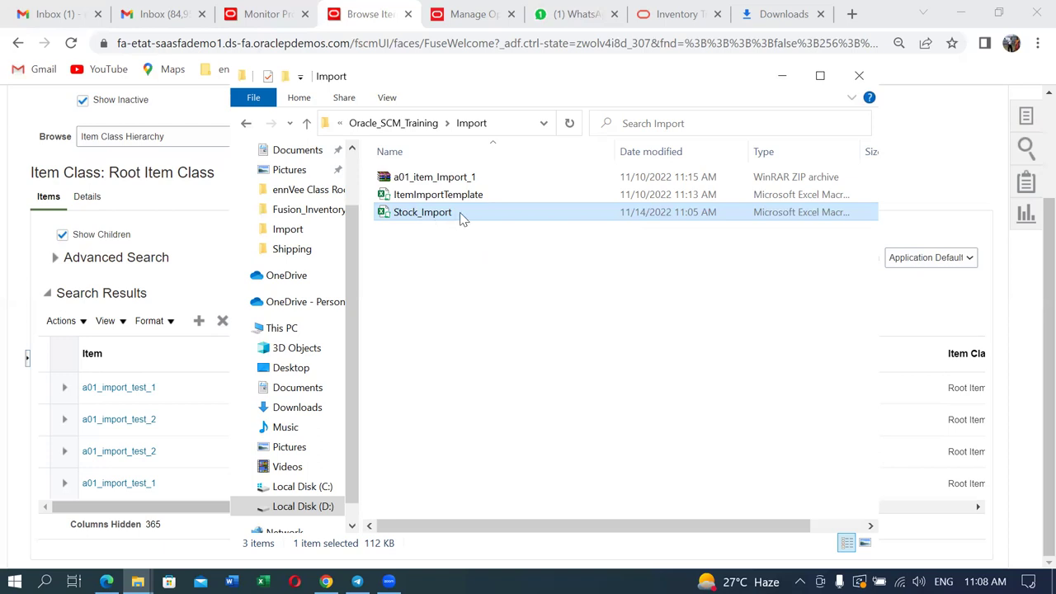
left_click(484, 279)
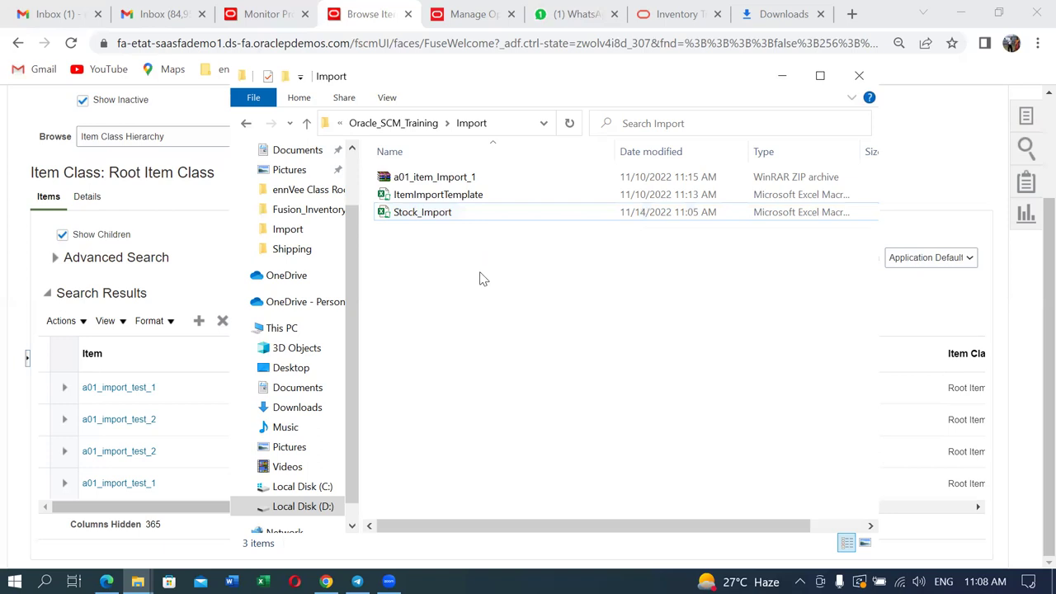
left_click(480, 214)
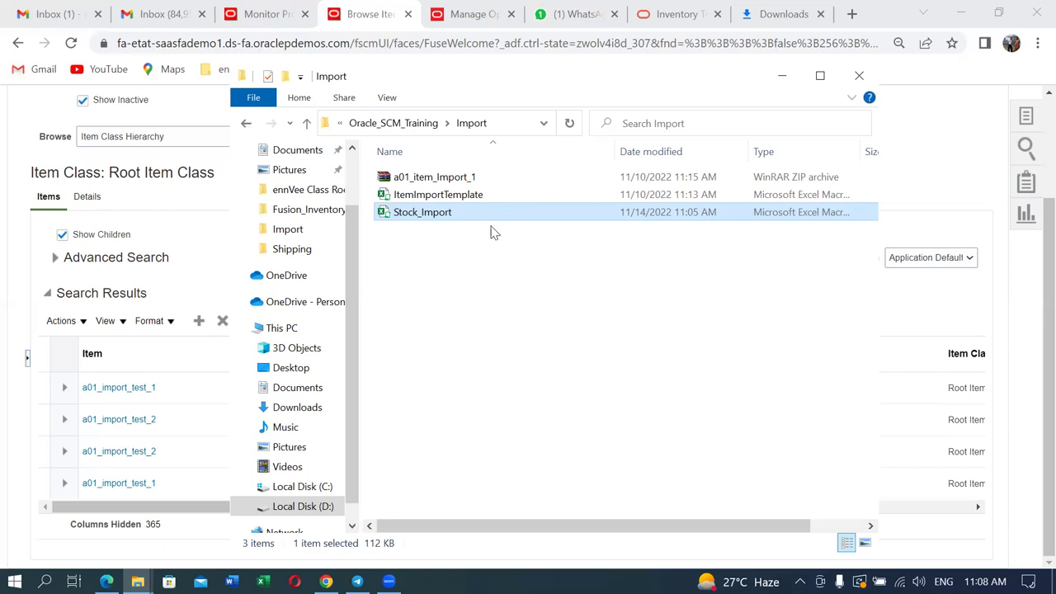
left_click(492, 302)
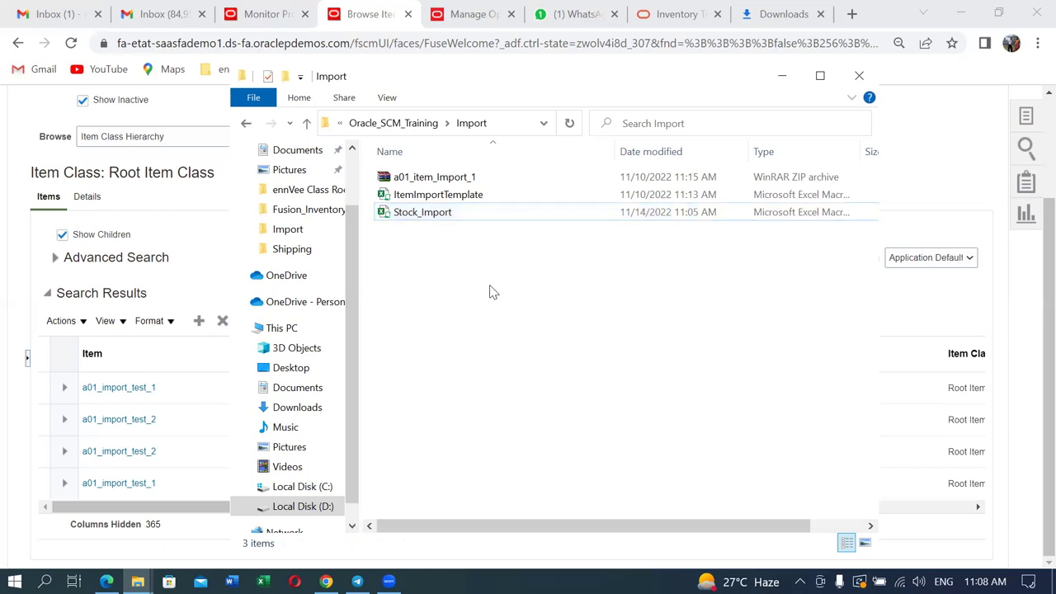
Reopen Stock_Import and go to the first organization name entry on the INV_TRANSACTIONS_INTERFACE sheet.
left_click(511, 221)
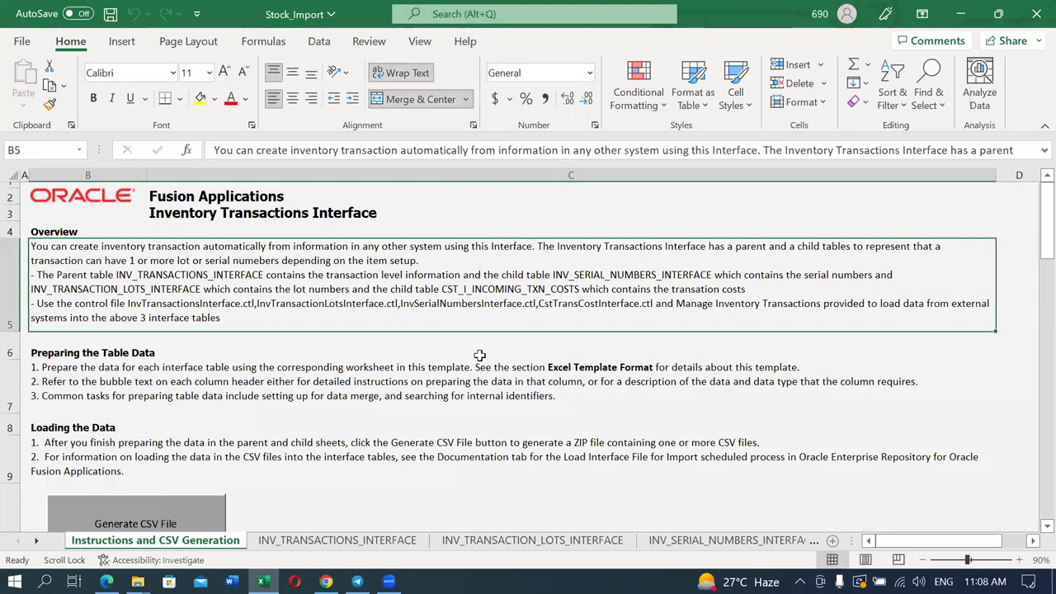
scroll(480, 356, "down", 2)
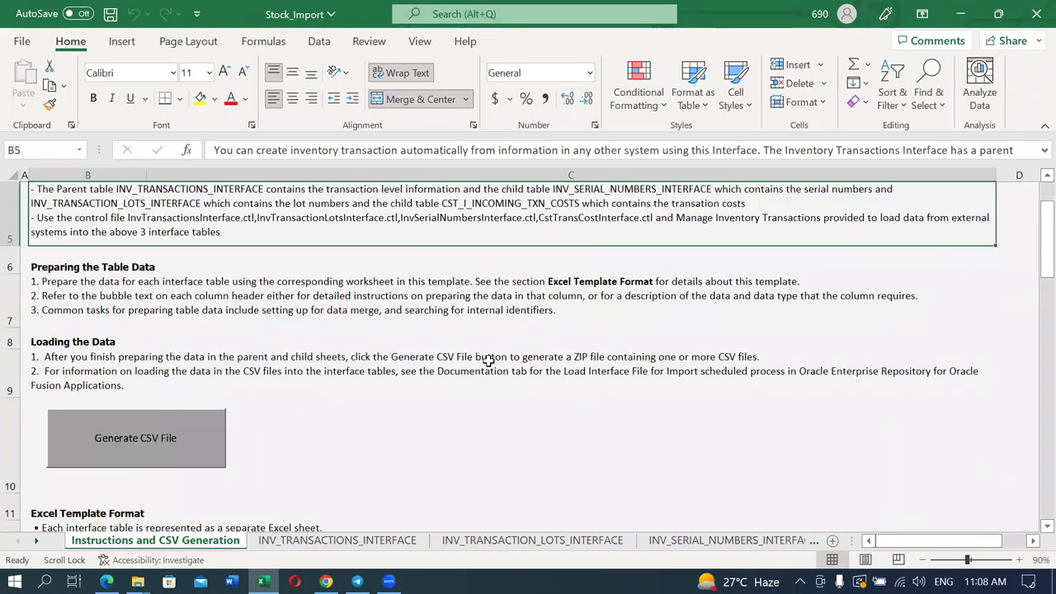
left_click(299, 543)
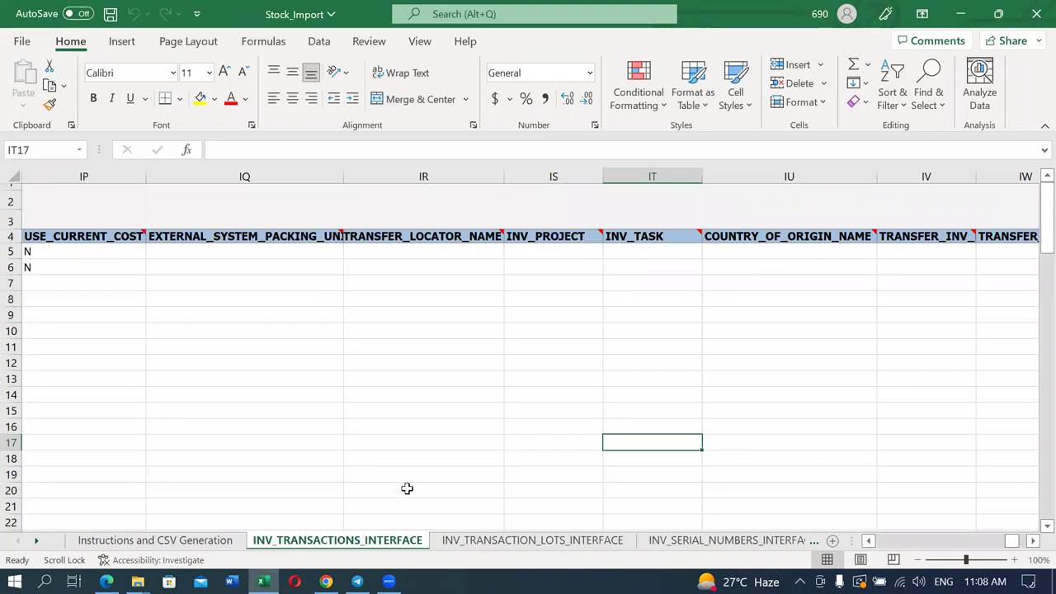
key("ctrl+Home")
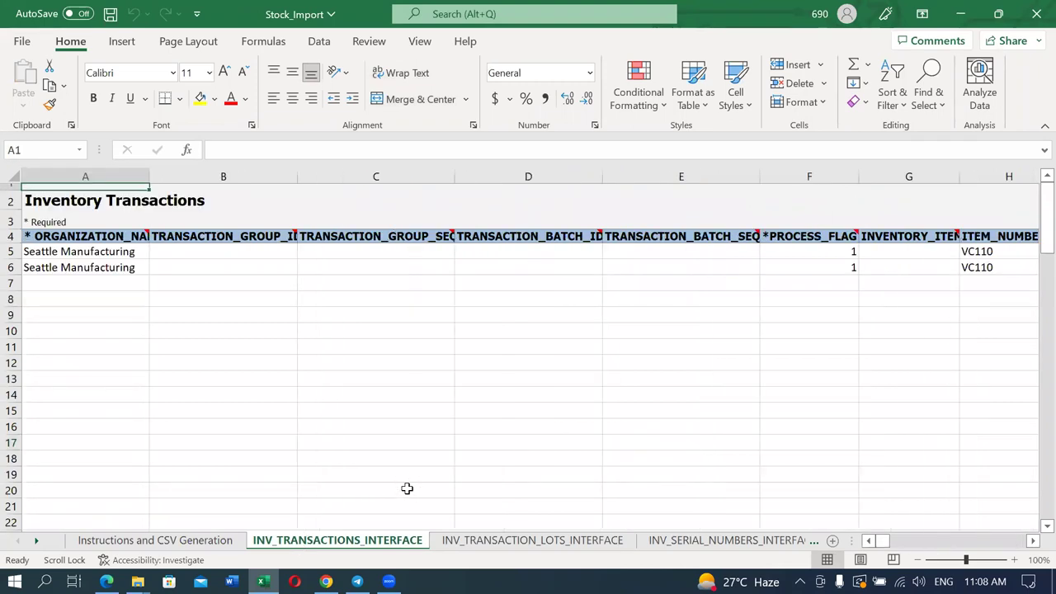
left_click(73, 253)
key("Escape")
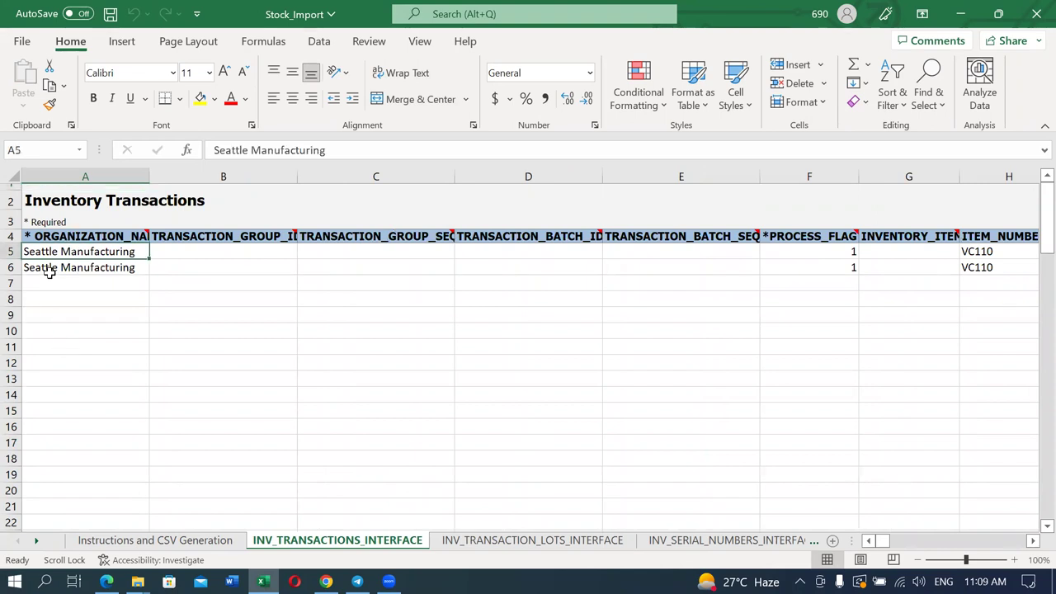
Switch to Oracle Fusion in Chrome, cancel Manage Operational Attribute Group Control and return to the setup task search.
left_click(326, 582)
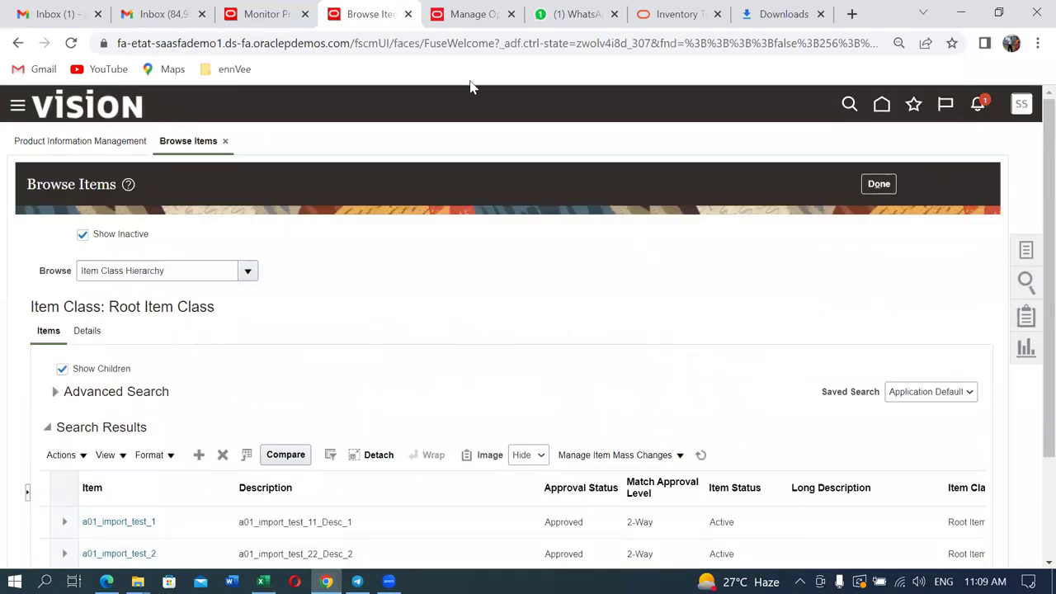
left_click(467, 14)
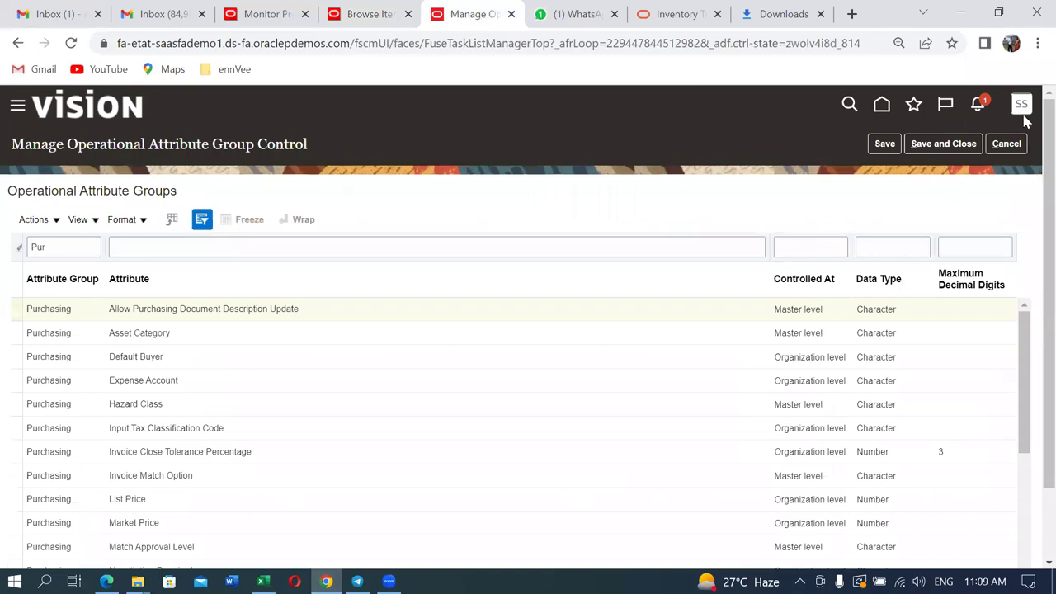
left_click(1013, 145)
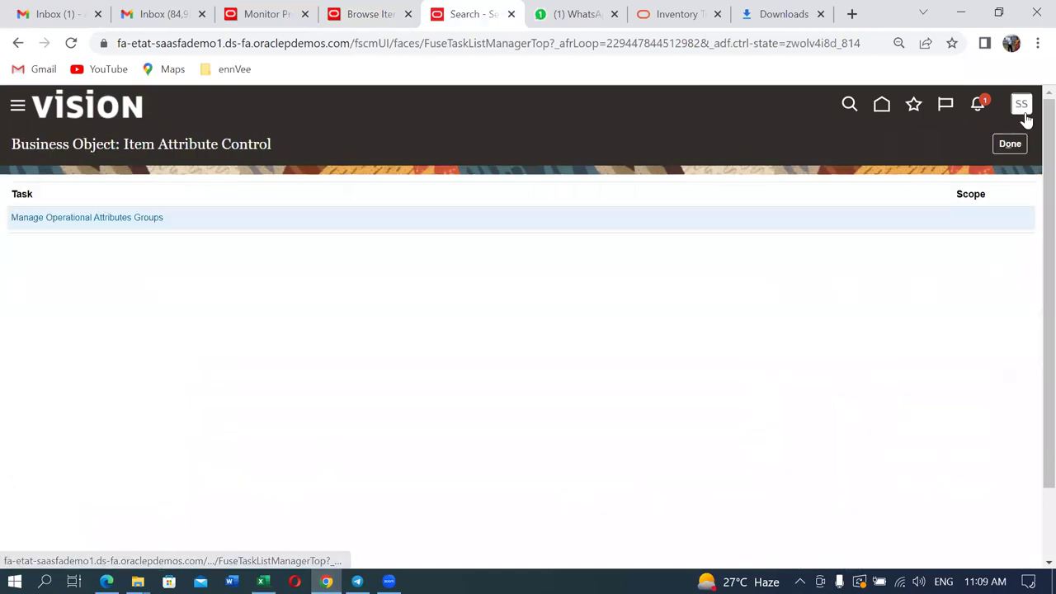
left_click(1012, 145)
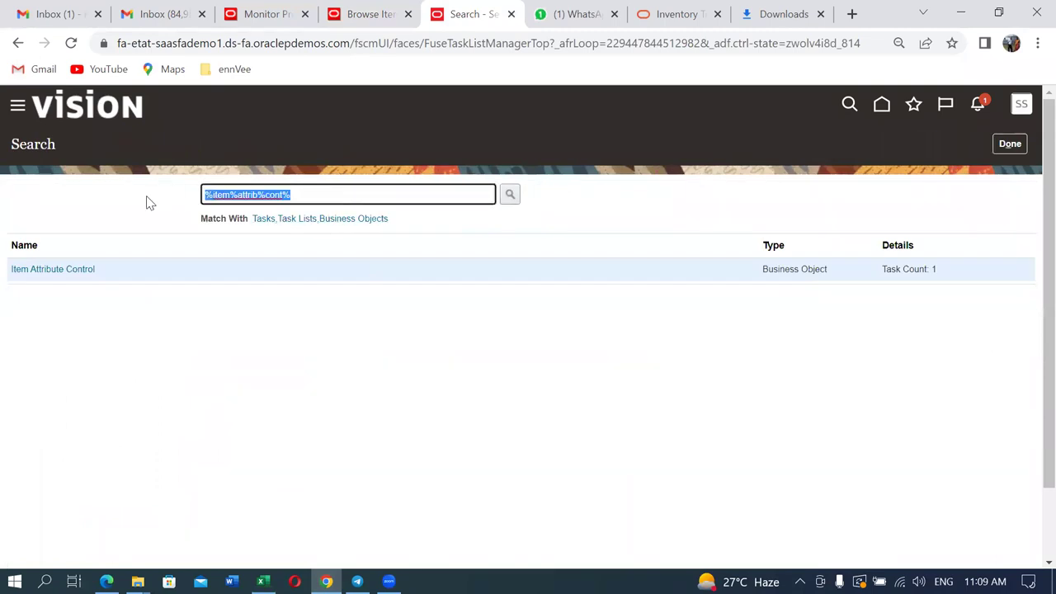
Search the setup tasks for man%inv%org% and open Manage Inventory Organizations.
type("man%in")
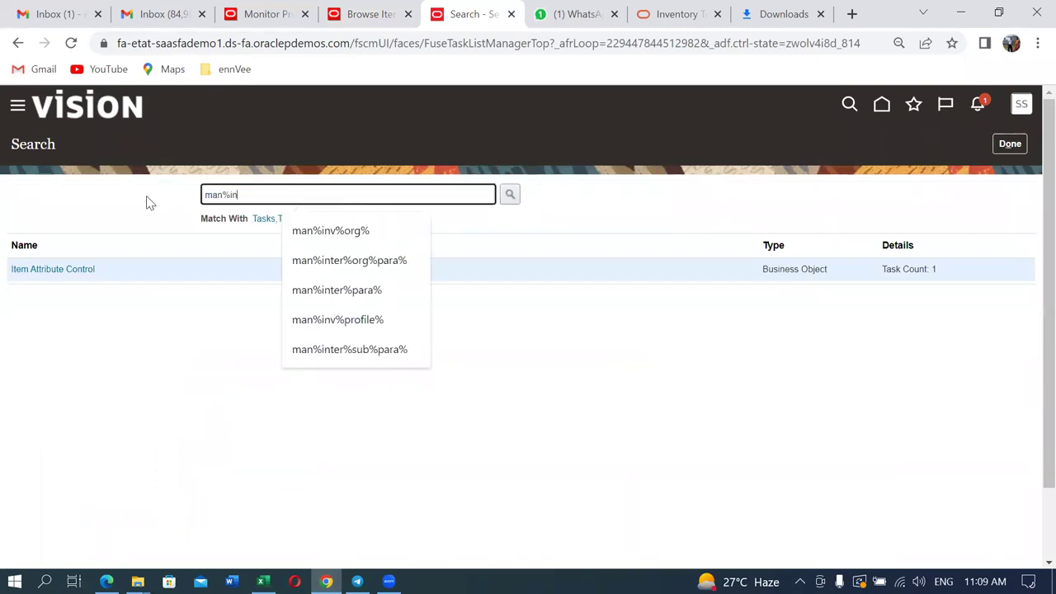
type("v%org%")
key("Return")
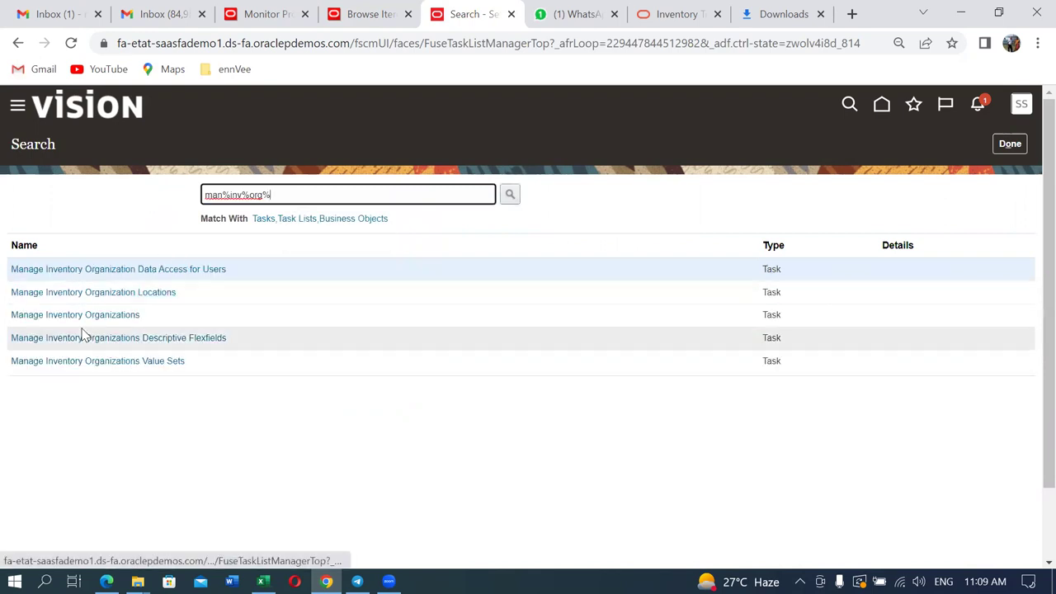
left_click(79, 315)
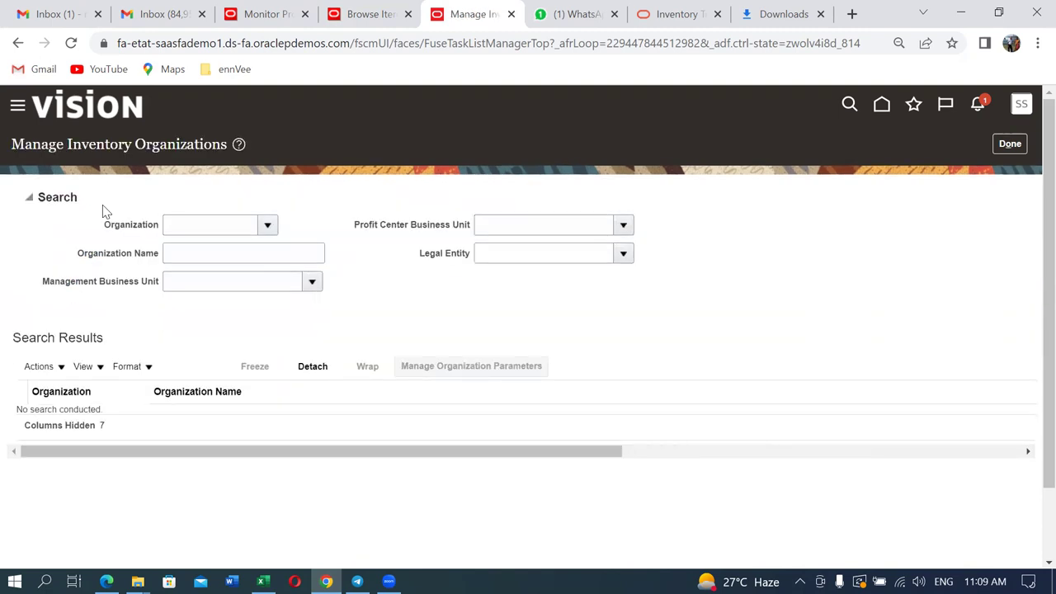
Search the inventory organizations by the organization name a01.
left_click(189, 255)
type("a01")
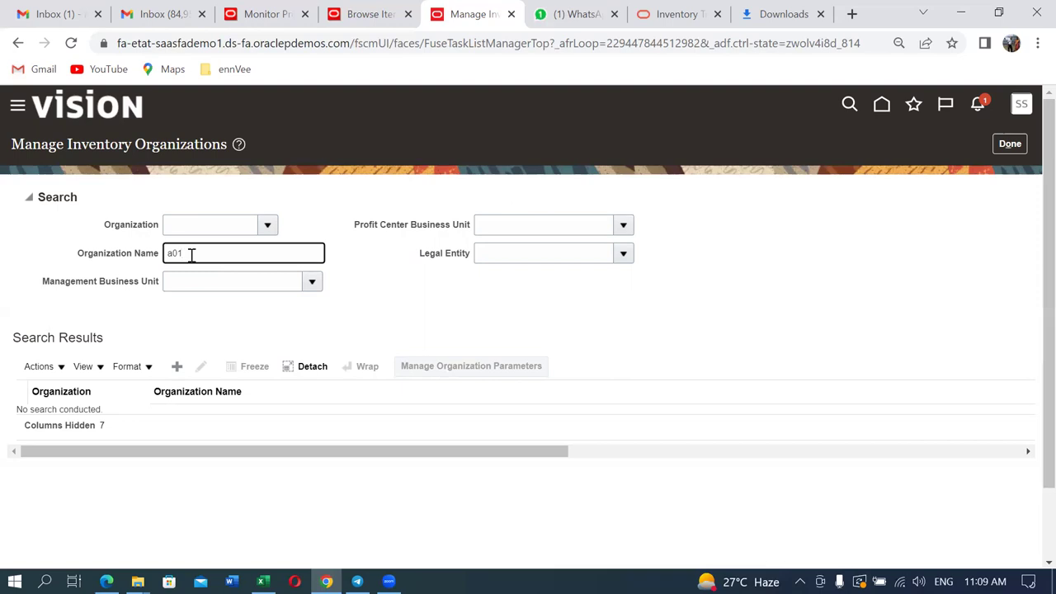
key("Return")
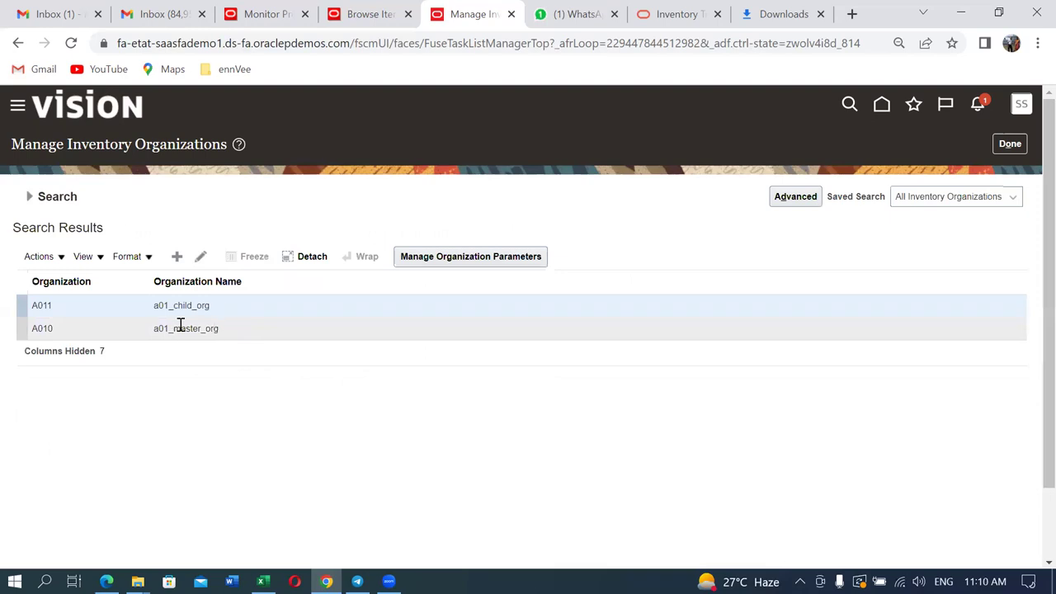
Switch to Stock_Import in Excel and set the first transaction row's organization name to a01_child_org.
key("alt+Tab")
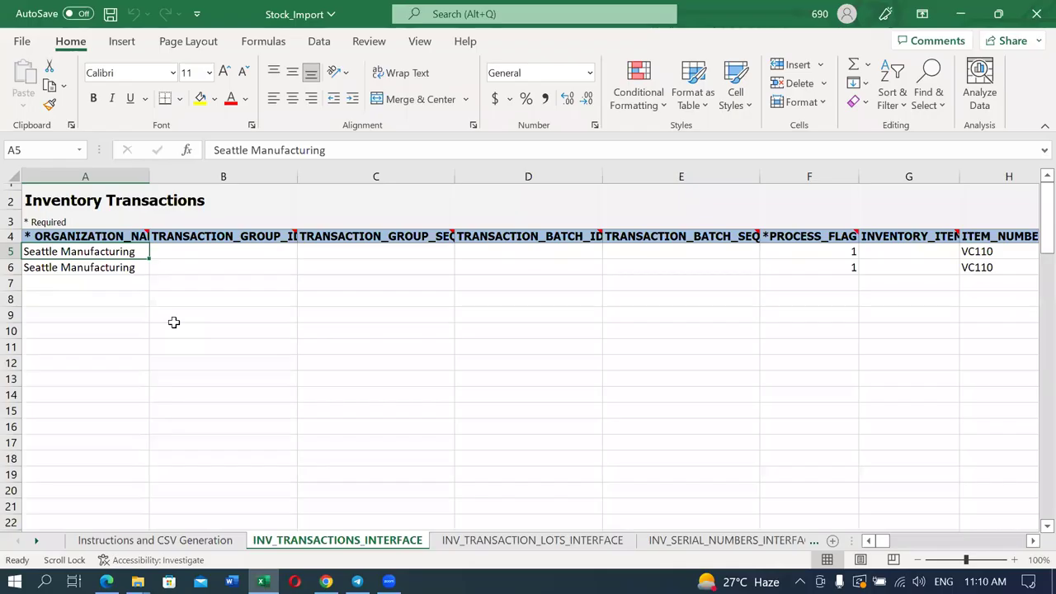
type("a01_child_org")
key("Tab")
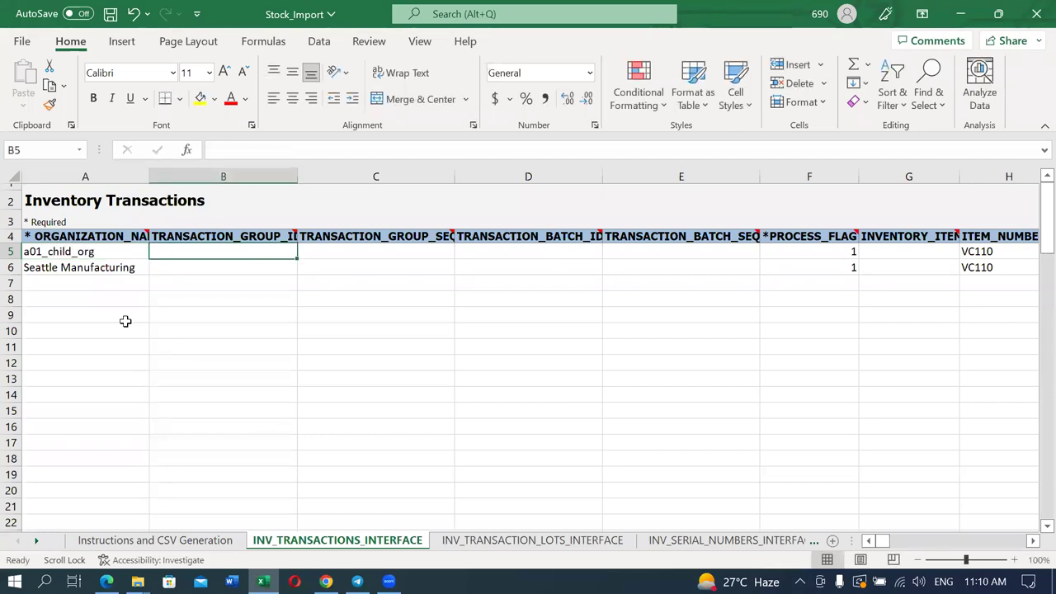
Set the first transaction row's ITEM_NUMBER to a01_import_test_1.
scroll(126, 321, "right", 3)
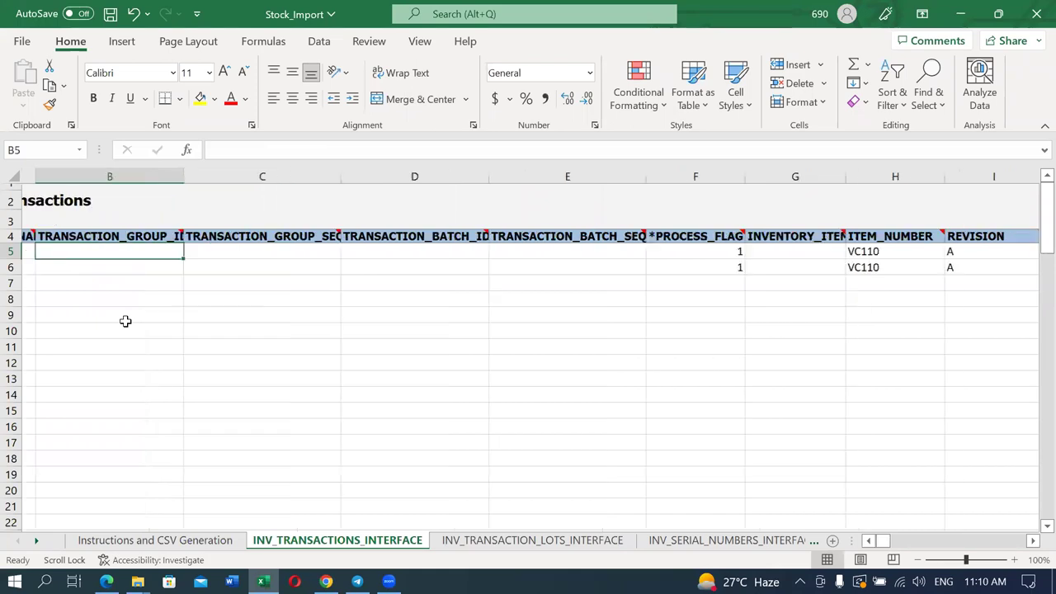
scroll(125, 321, "left", 1)
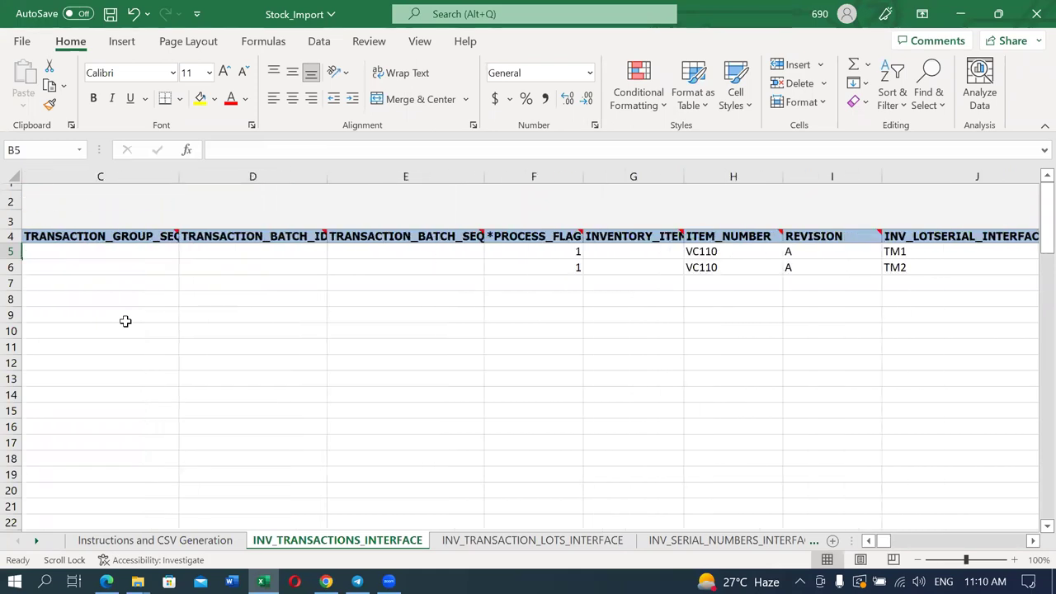
left_click(710, 253)
type("a01_import_test_1")
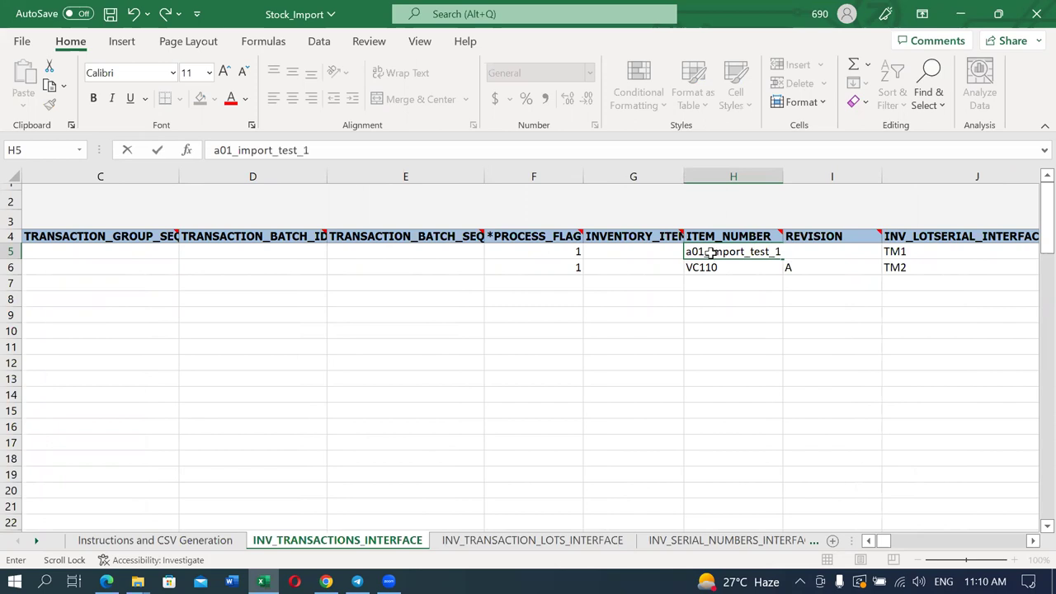
key("Tab")
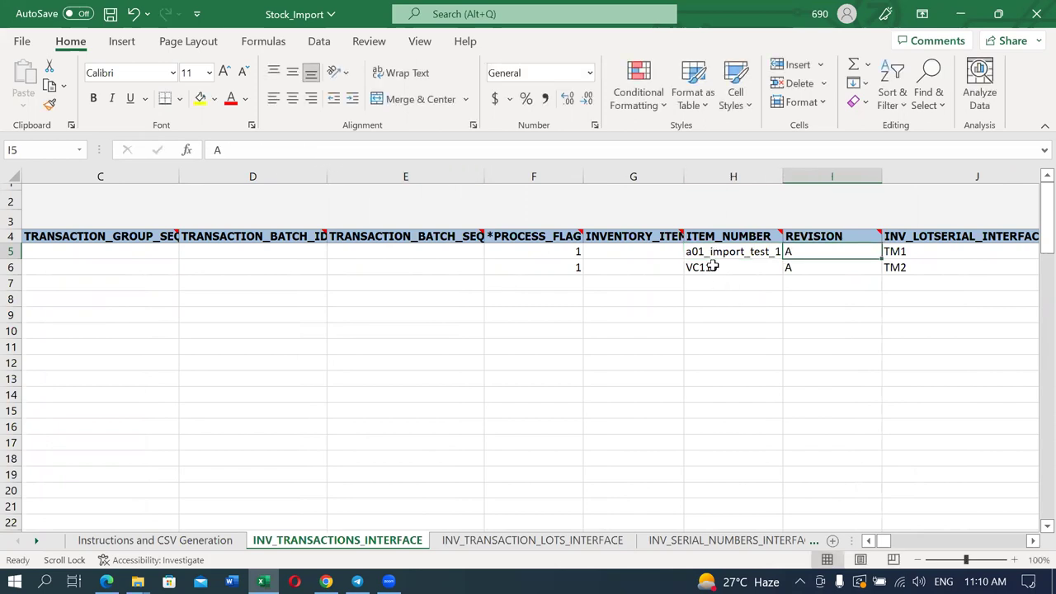
Check the entered item number against the item list in Browse Items in Chrome, and return to Stock_Import in Excel.
left_click(712, 255)
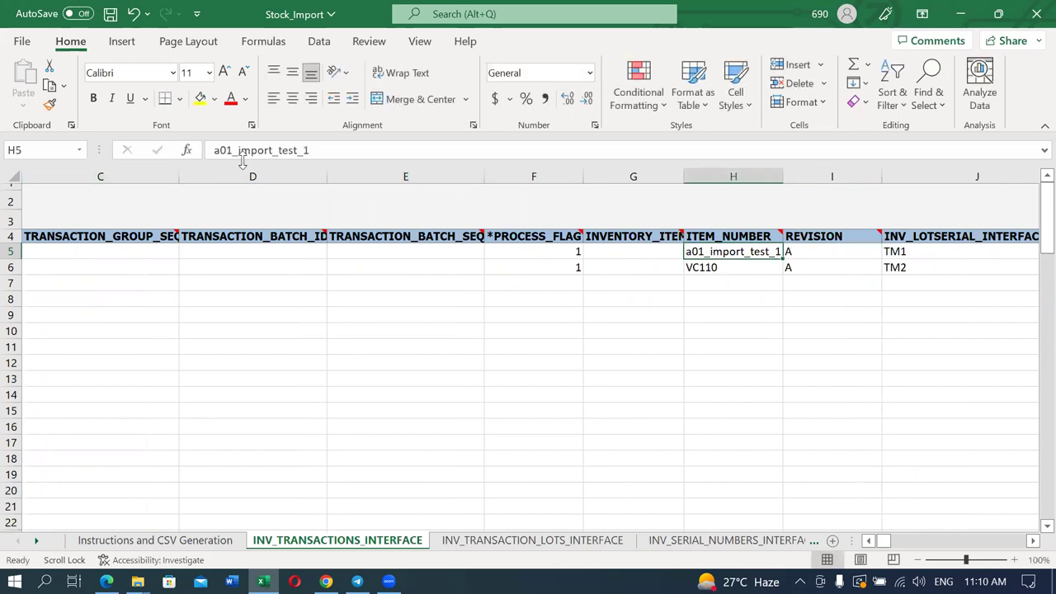
key("alt+Tab")
left_click(367, 16)
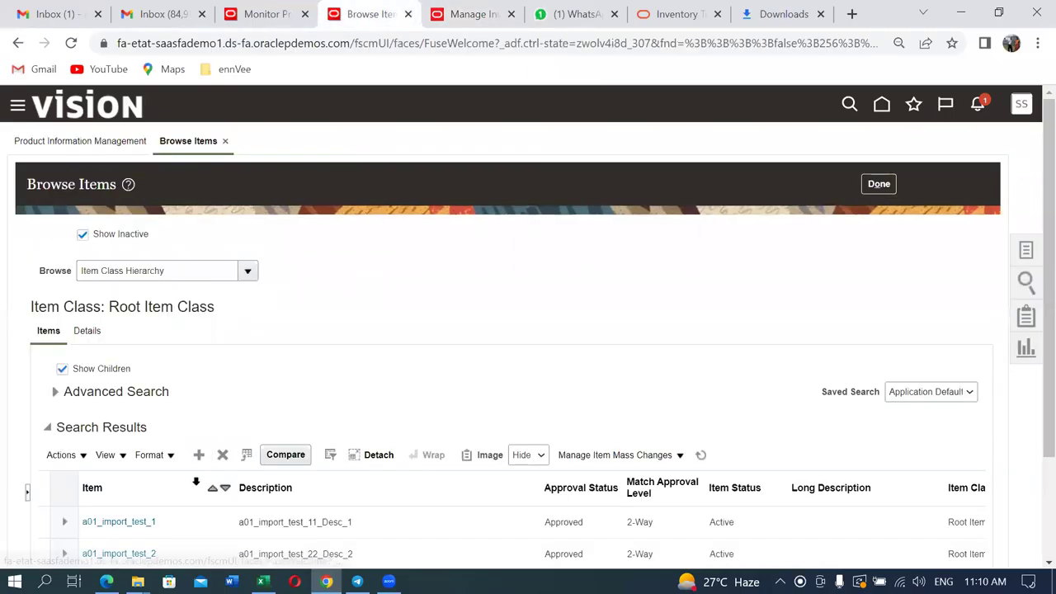
left_click(190, 529)
key("alt+Tab")
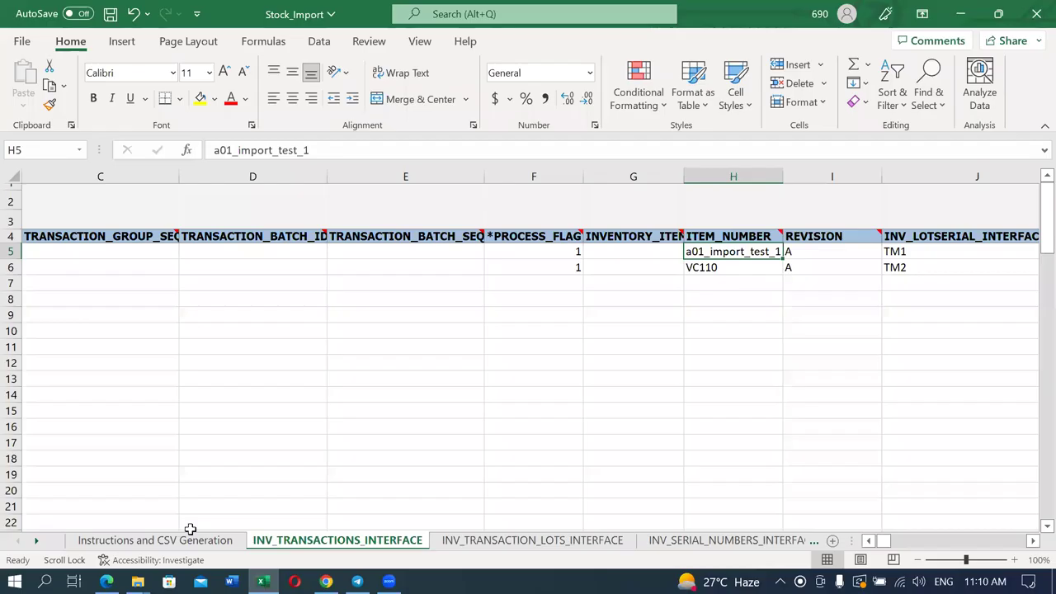
key("Right")
key("Delete")
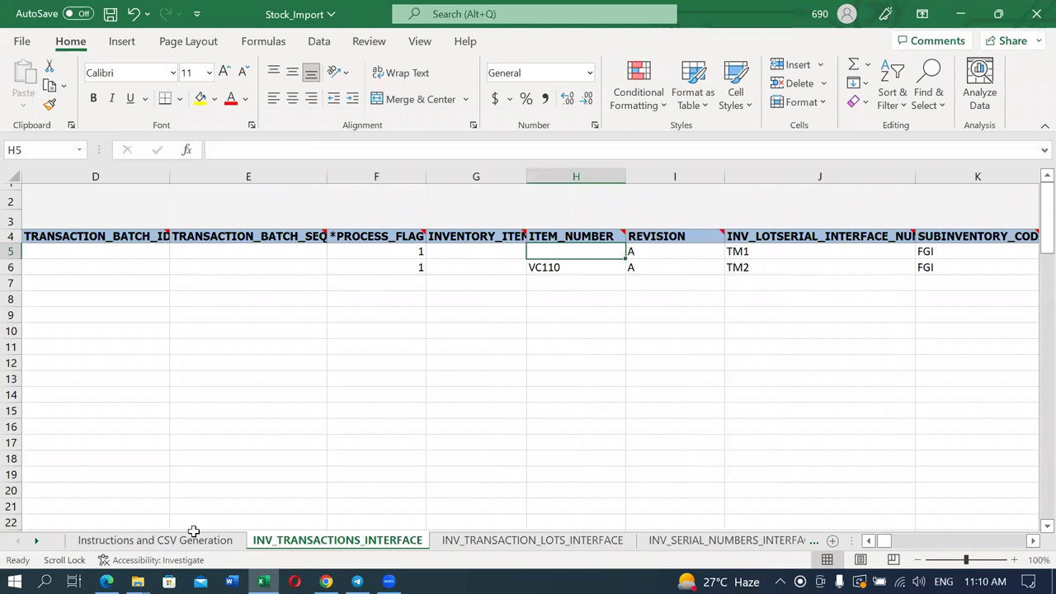
key("ctrl+z")
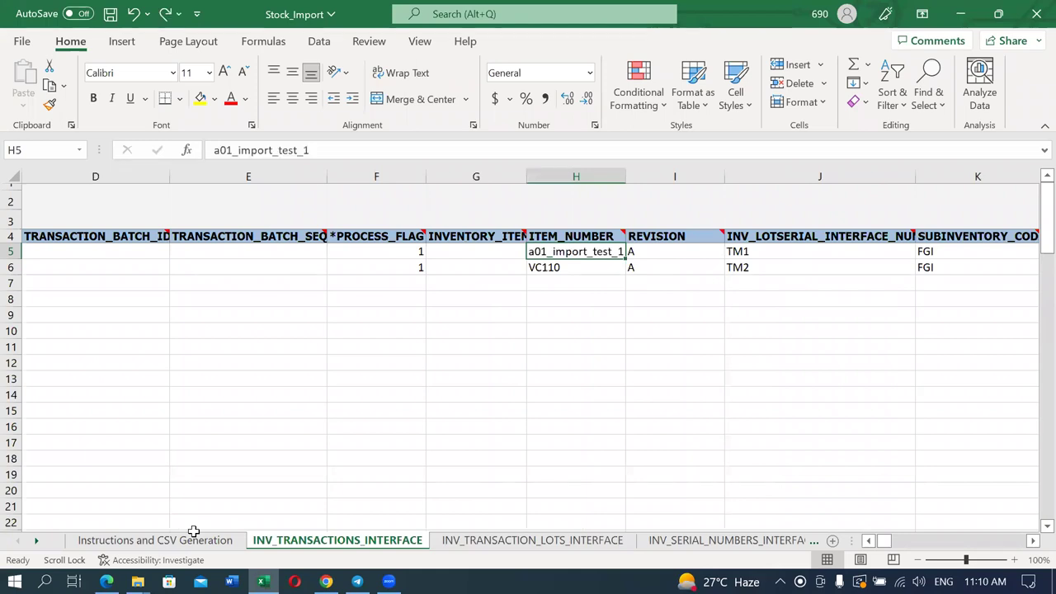
Clear the revision, lot/serial interface number and subinventory code of the first transaction row.
key("Right")
key("Right")
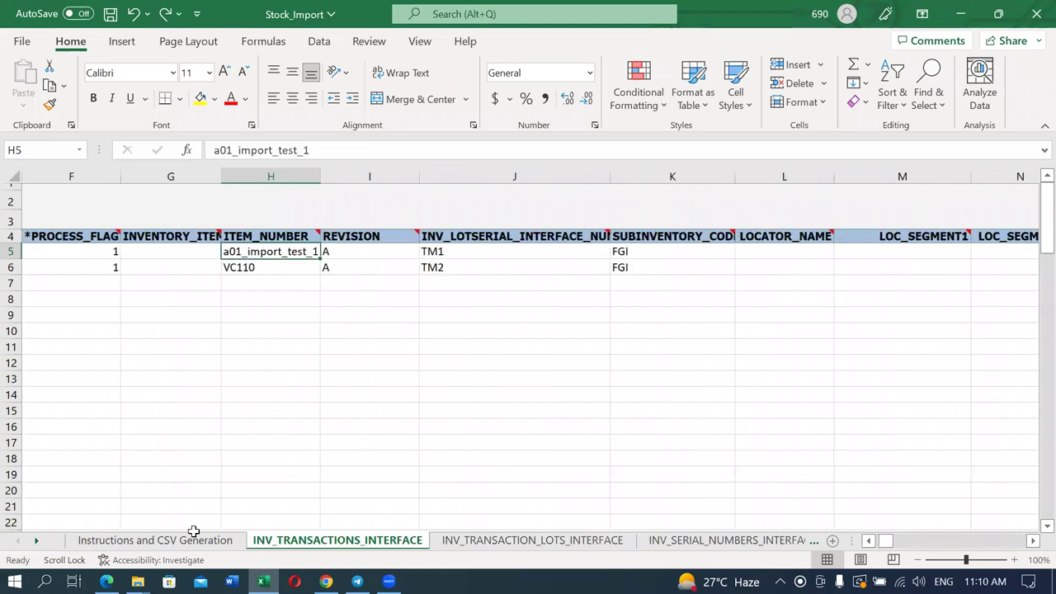
left_click(394, 251)
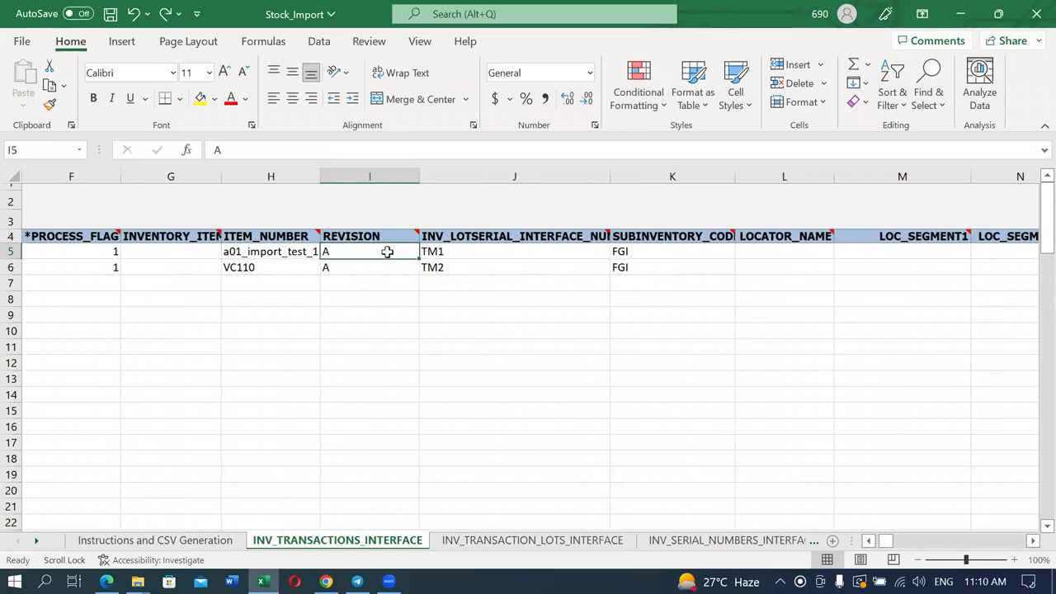
key("Delete")
left_click(438, 251)
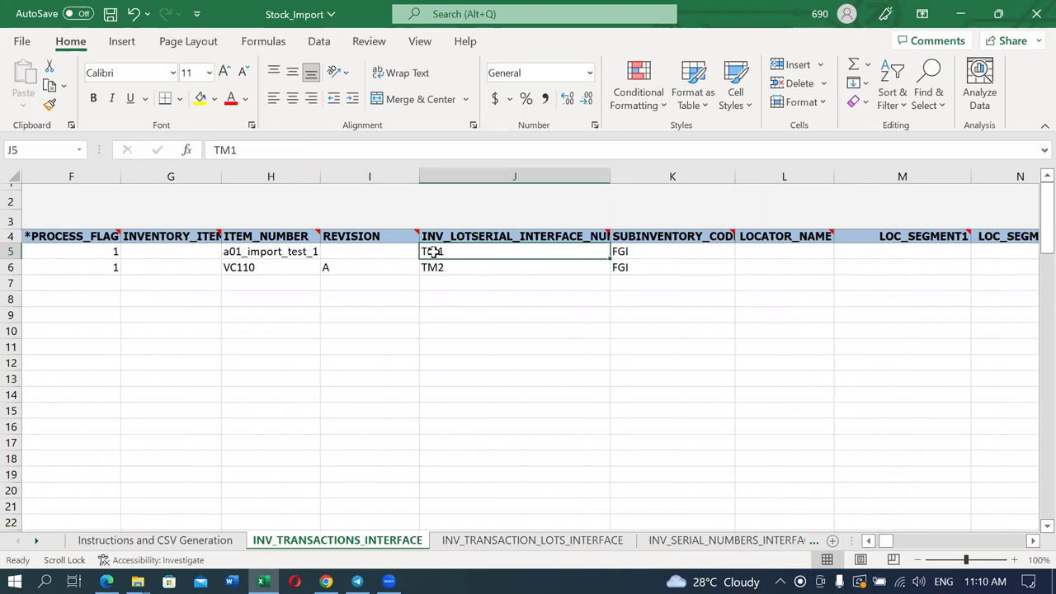
key("Delete")
left_click(653, 256)
key("Delete")
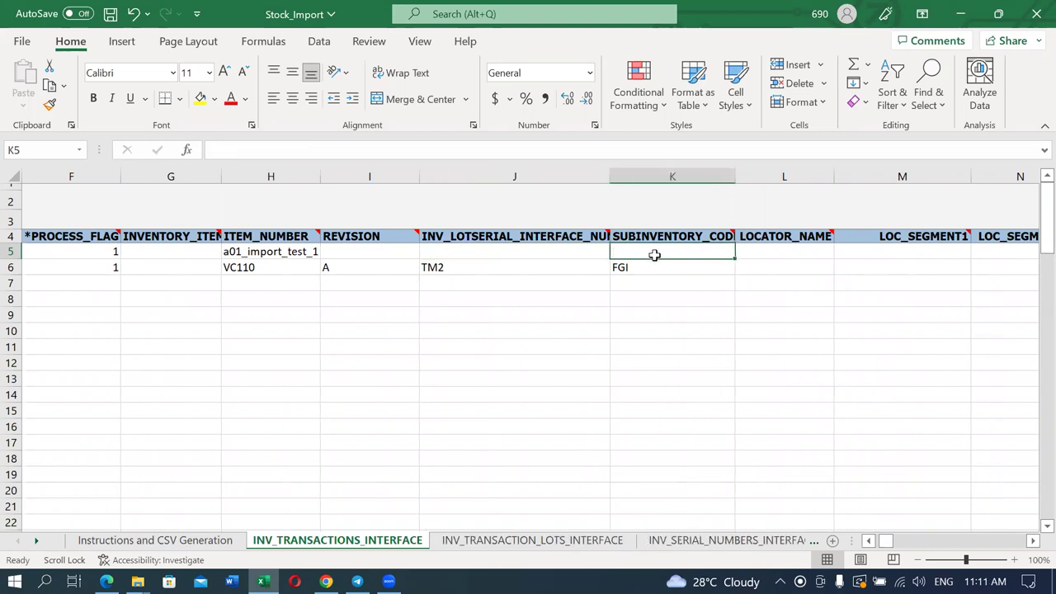
left_click(663, 297)
left_click(649, 251)
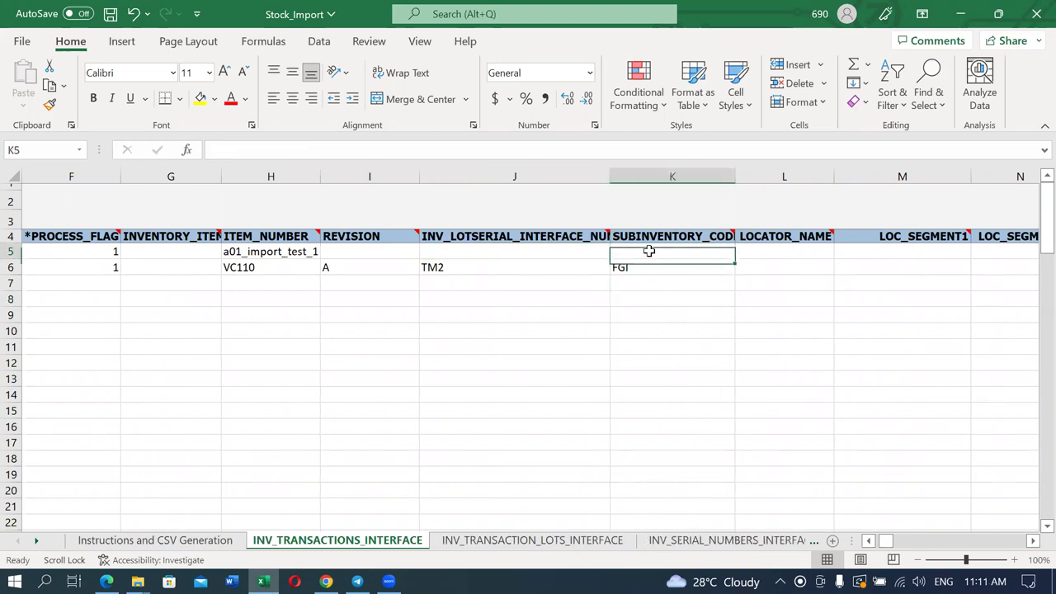
Switch to Chrome and leave Manage Inventory Organizations to return to the setup task search.
key("alt+Tab")
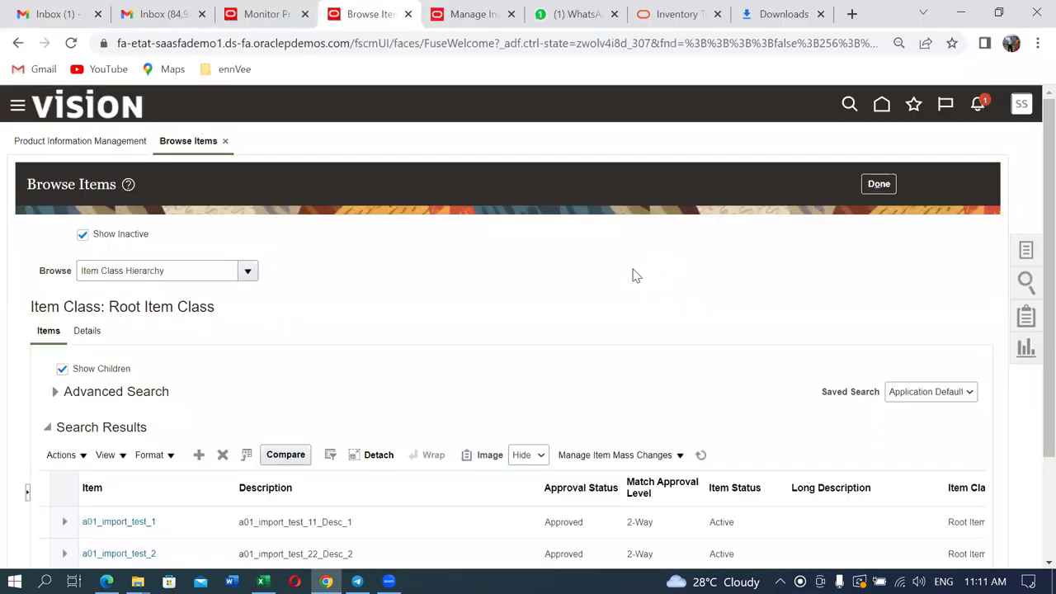
left_click(481, 16)
left_click(1010, 143)
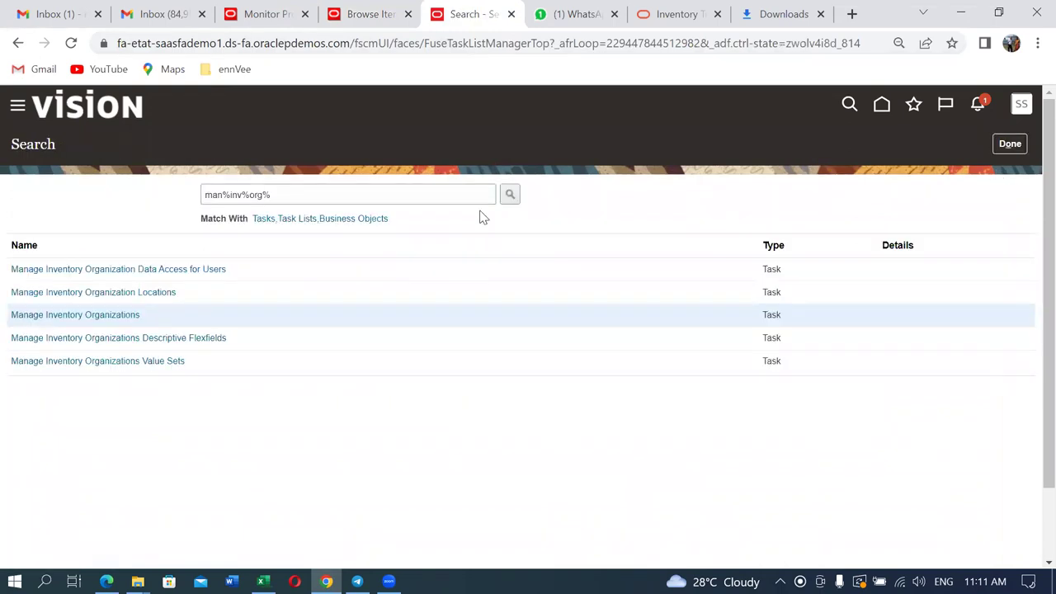
Search the setup tasks for man%sub%loca% and open Manage Subinventories and Locators for organization A011.
left_click(387, 197)
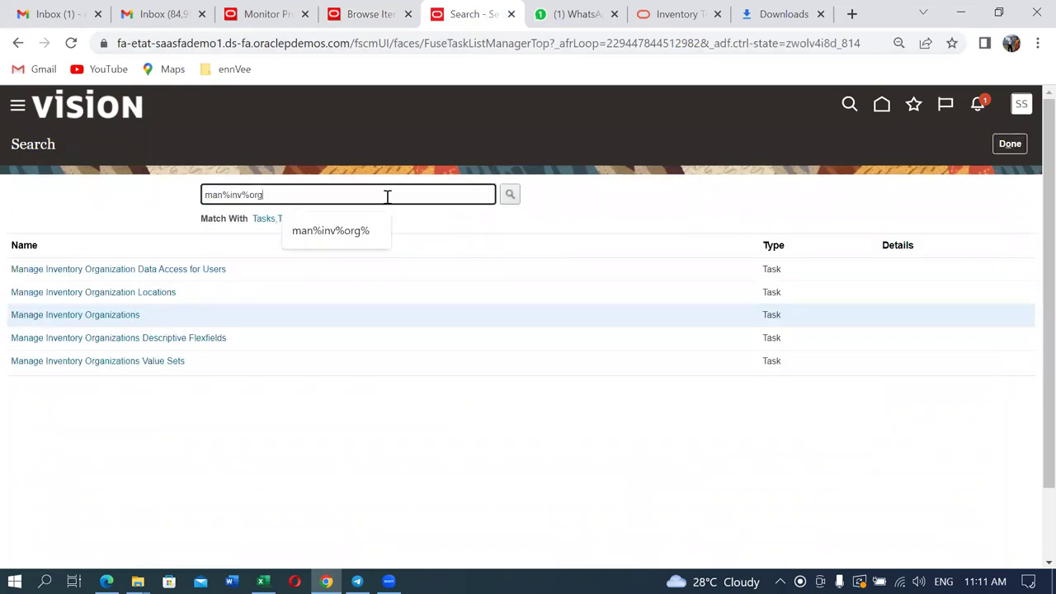
key("BackSpace")
key("BackSpace")
key("BackSpace")
key("BackSpace")
key("BackSpace")
key("BackSpace")
key("BackSpace")
key("BackSpace")
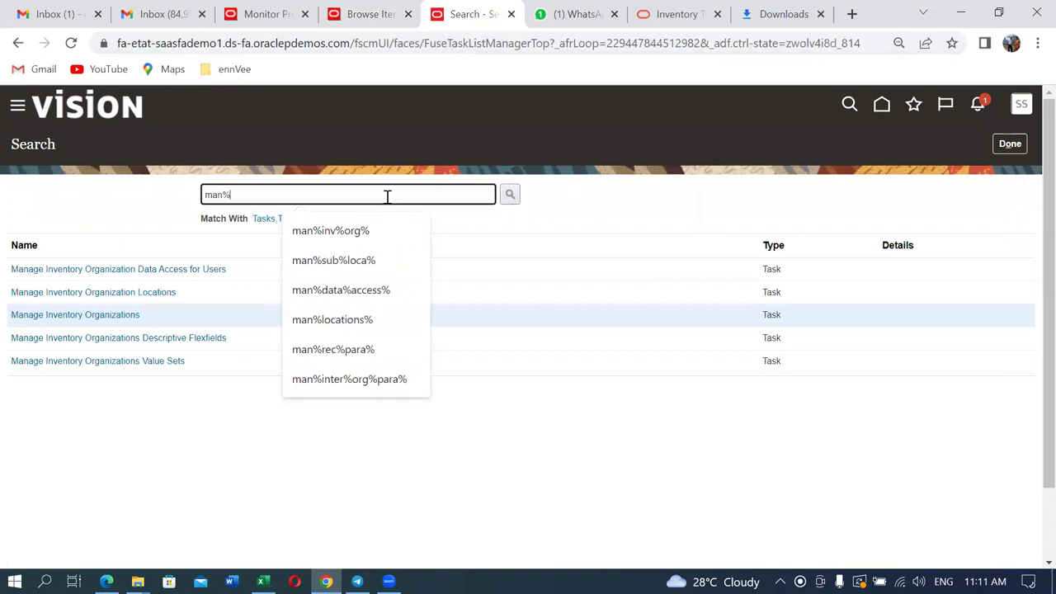
type("sub%loca%")
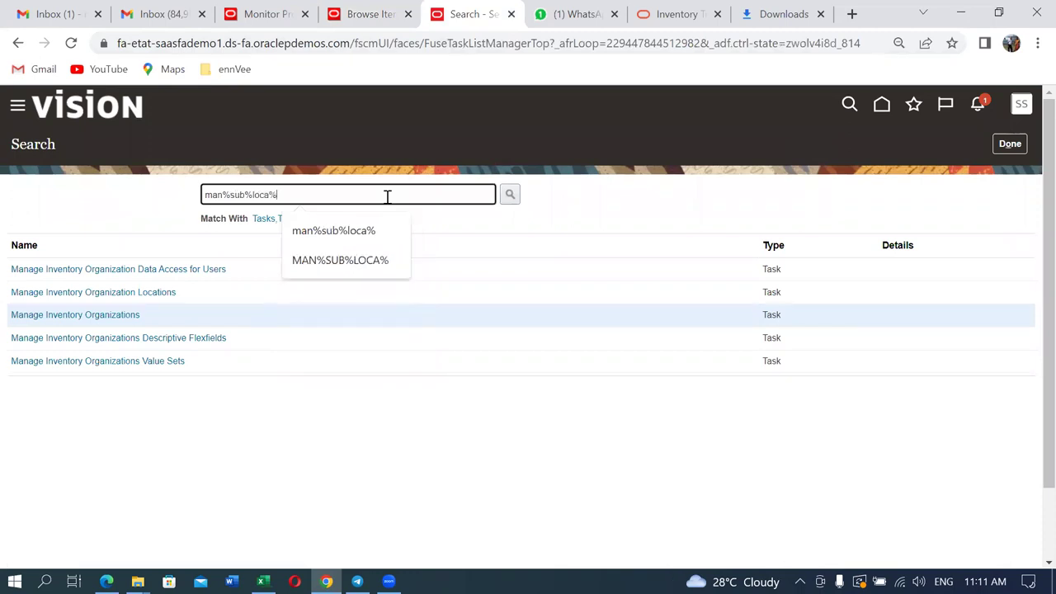
key("Return")
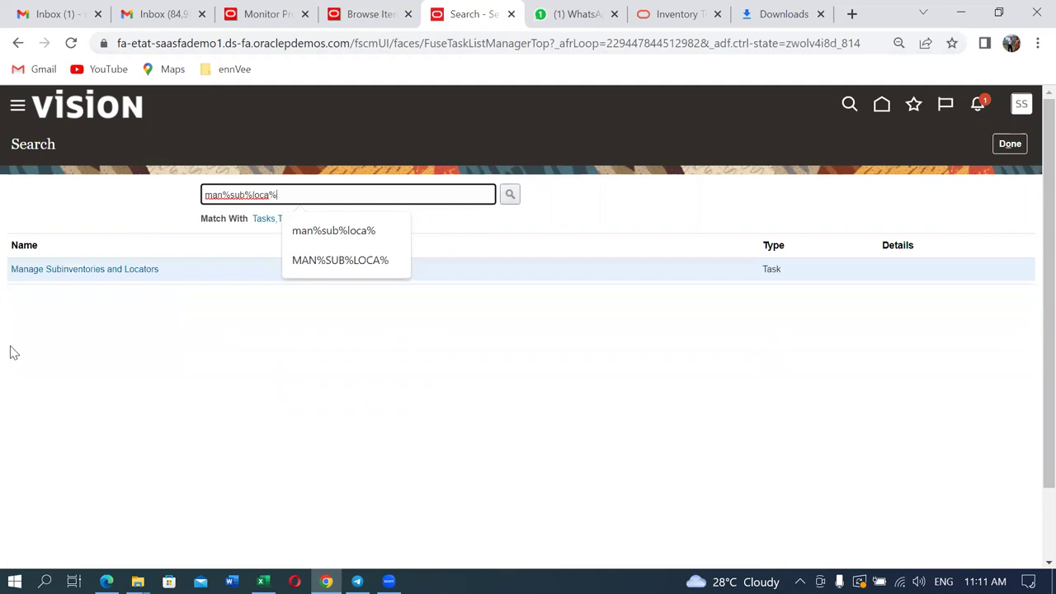
left_click(71, 271)
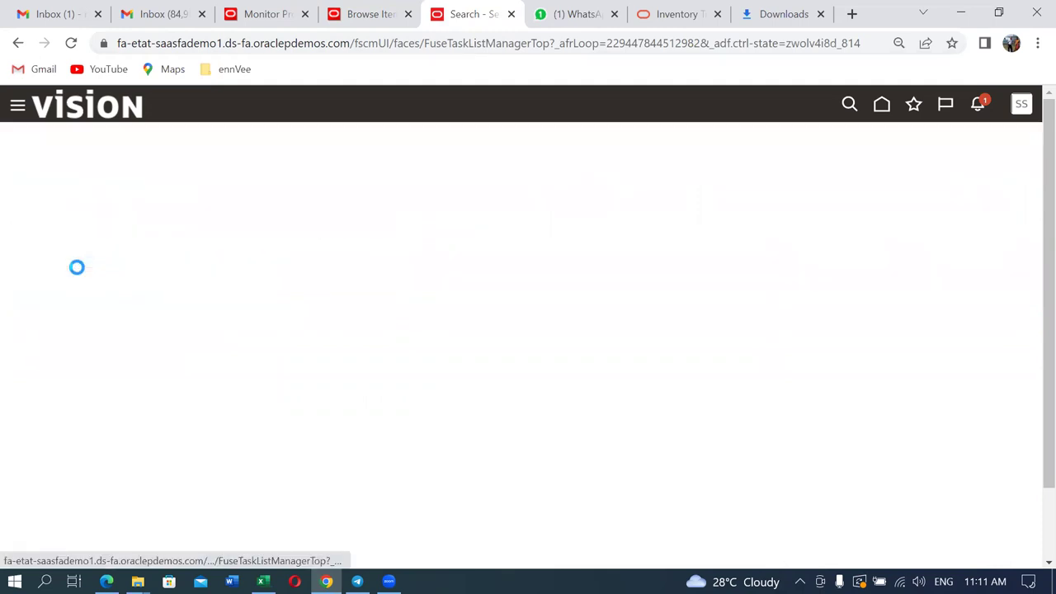
type("A011")
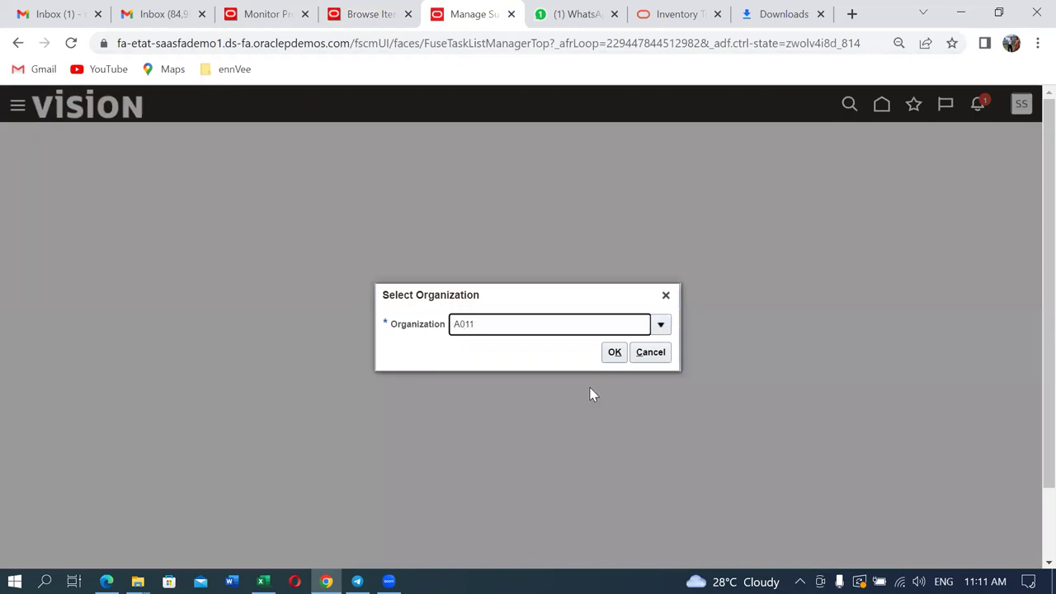
left_click(615, 353)
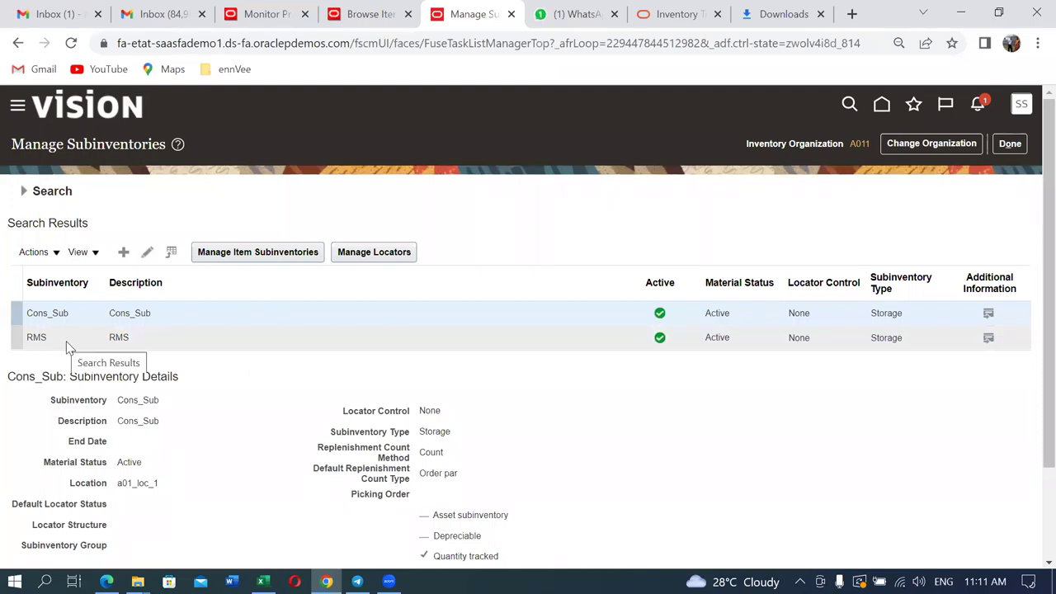
Switch to Stock_Import in Excel and set the first transaction row's subinventory code to RMS.
key("alt+Tab")
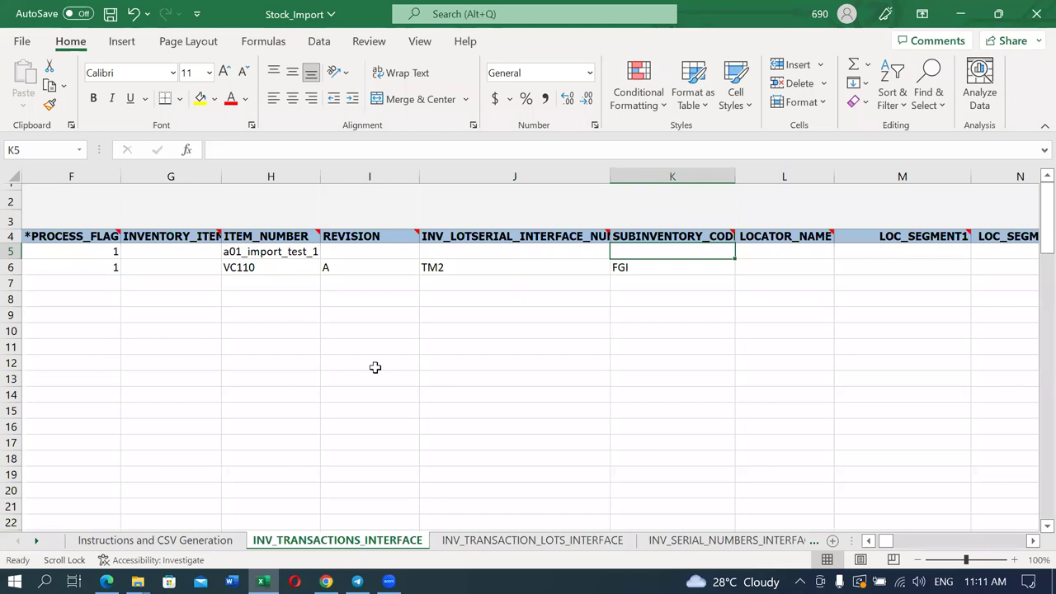
type("RMS")
key("Tab")
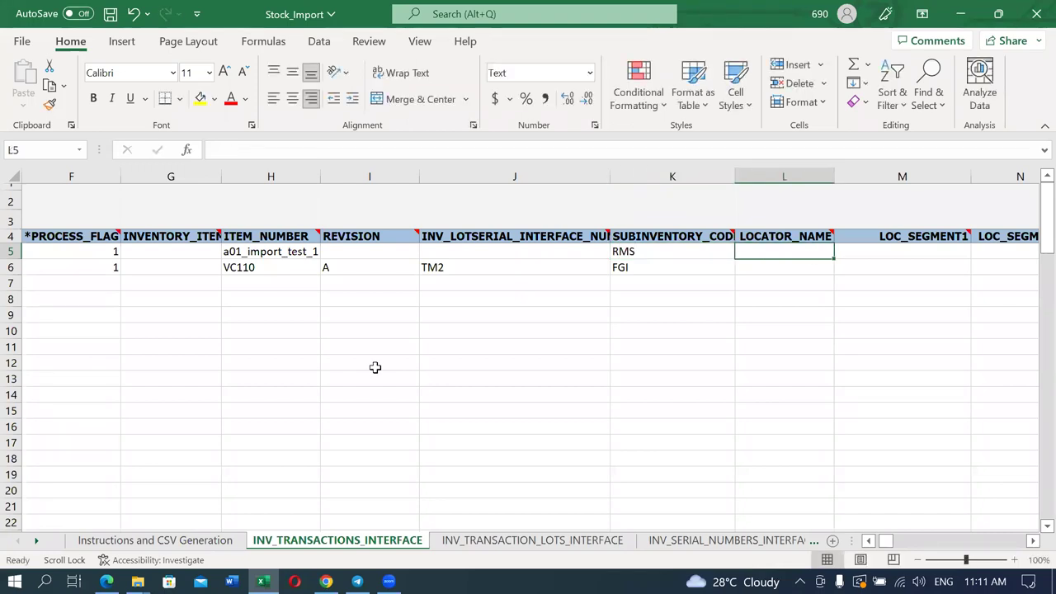
Examine the locator name and locator segment columns for the first transaction row.
scroll(374, 367, "right", 4)
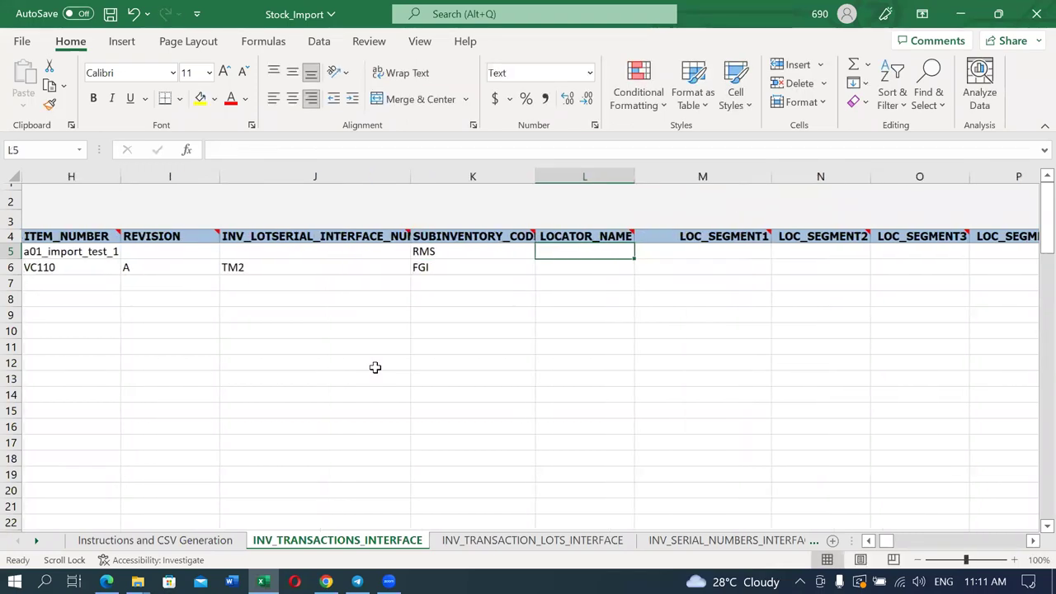
key("Right")
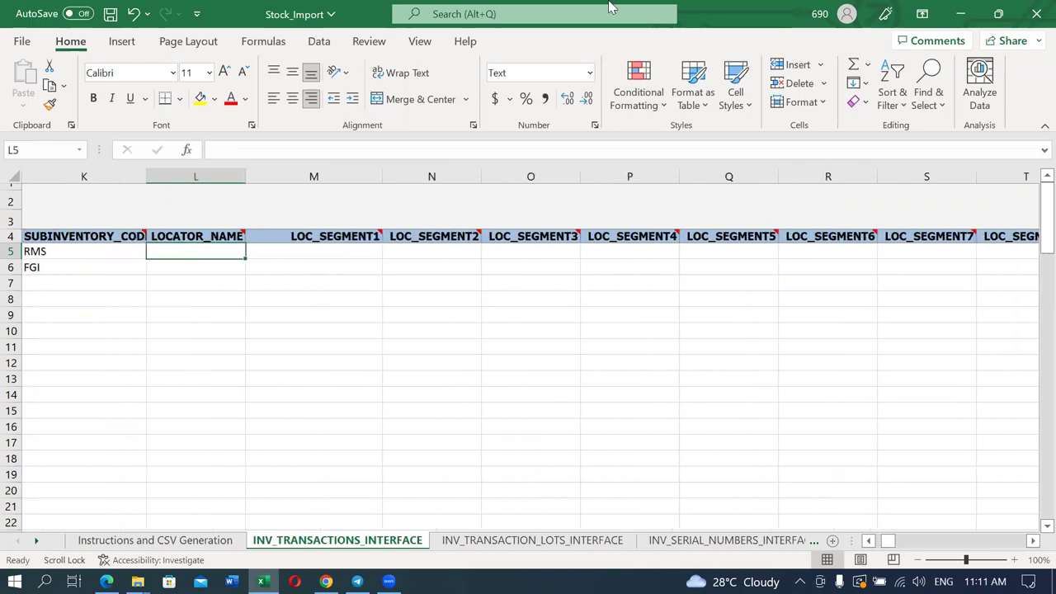
left_click(322, 252)
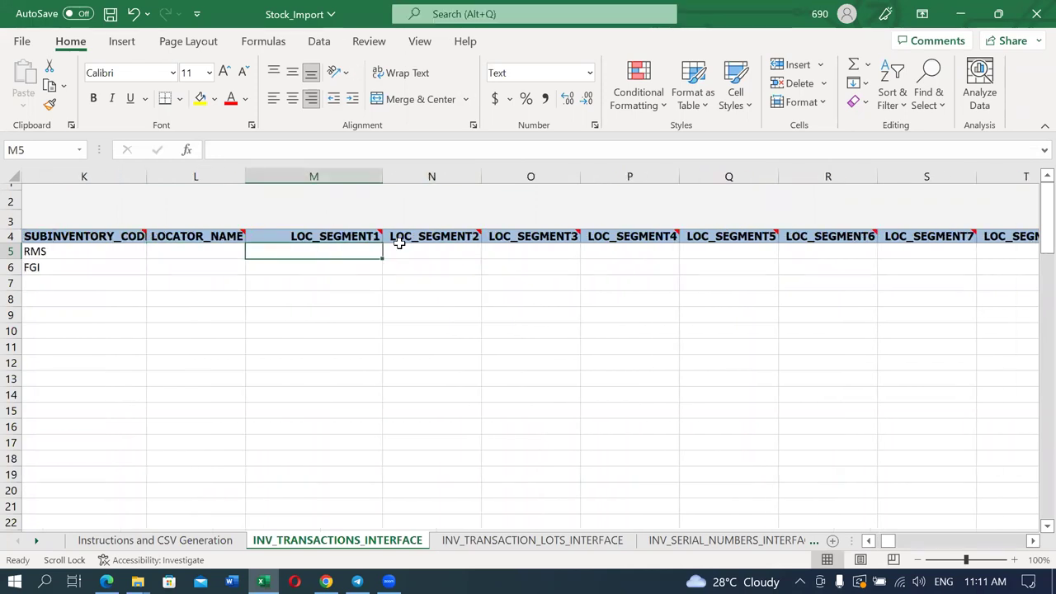
scroll(399, 242, "right", 1)
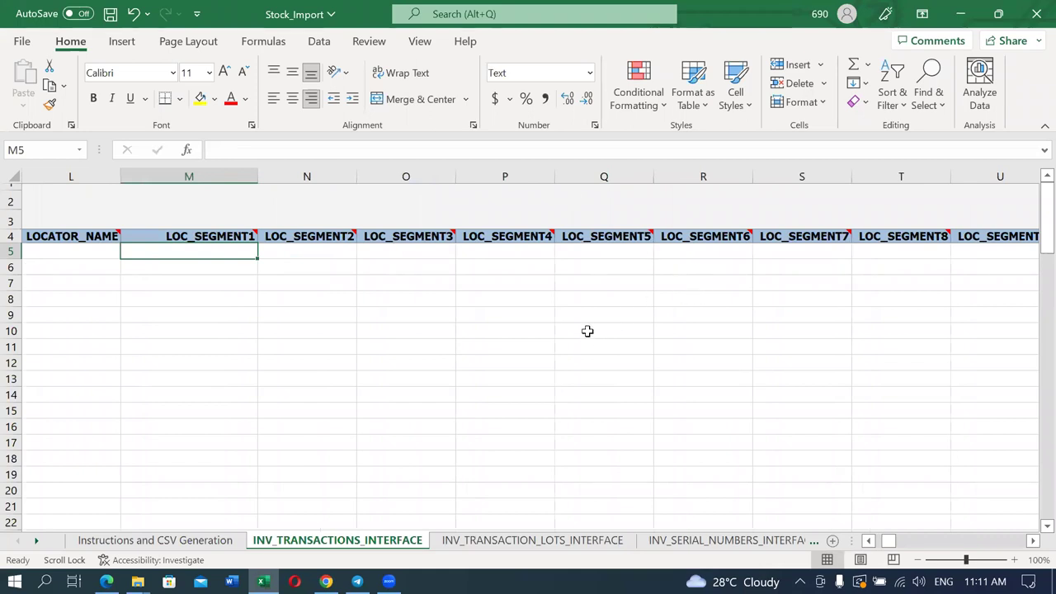
left_click(320, 255)
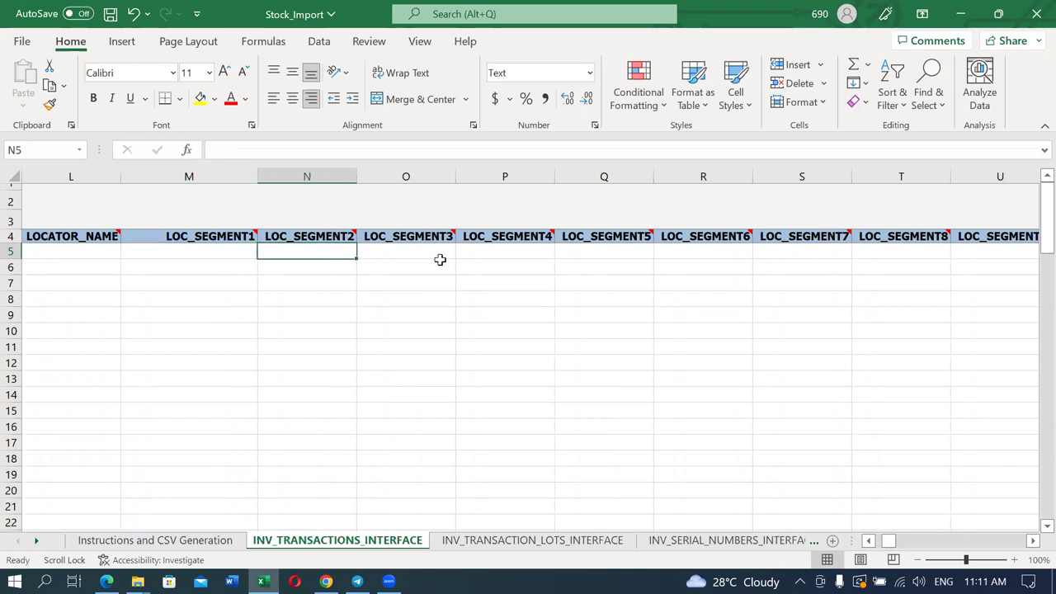
scroll(440, 259, "right", 3)
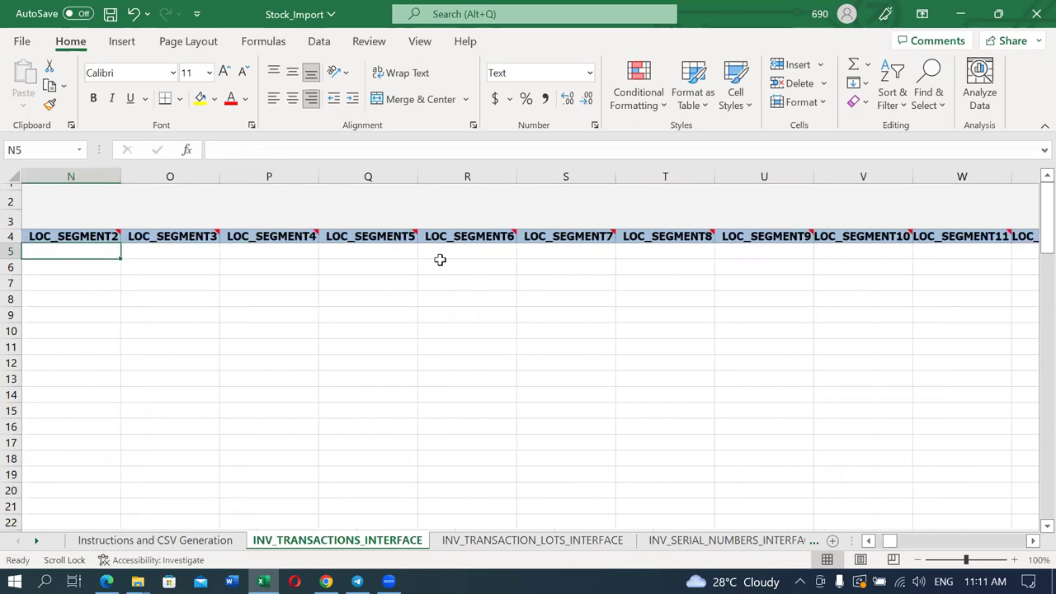
left_click(823, 255)
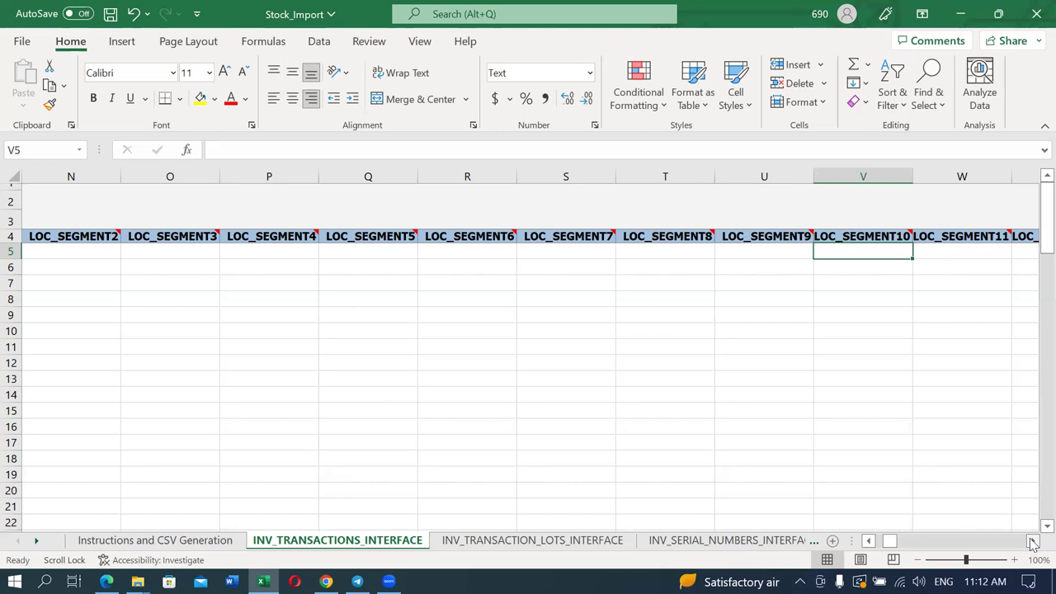
Set the first transaction row's transaction quantity to 21.
key("Scroll_Lock")
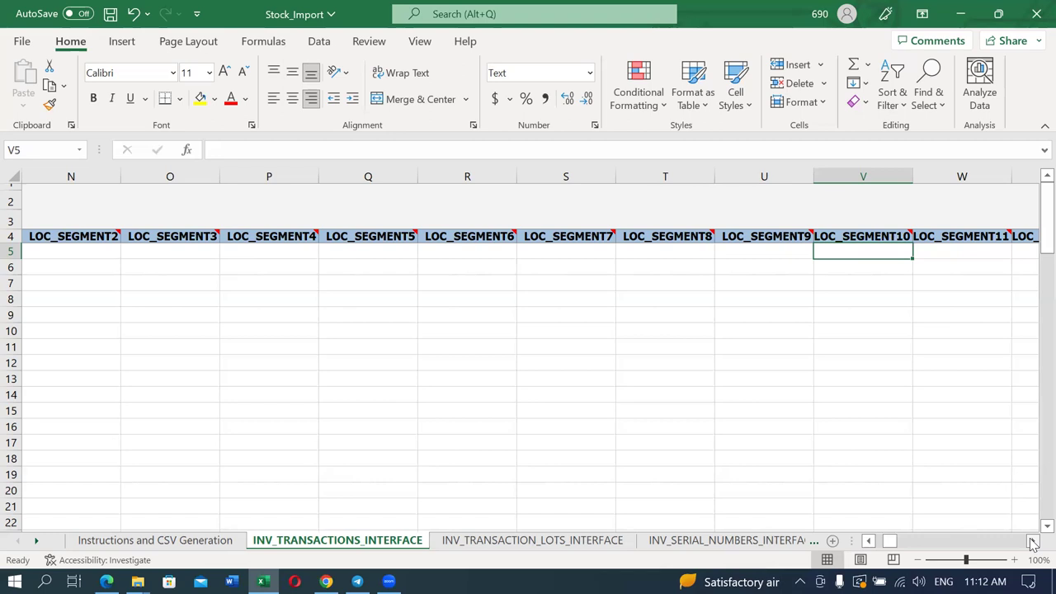
key("Right")
key("Right")
key("Right")
key("Right")
key("Right")
key("Right")
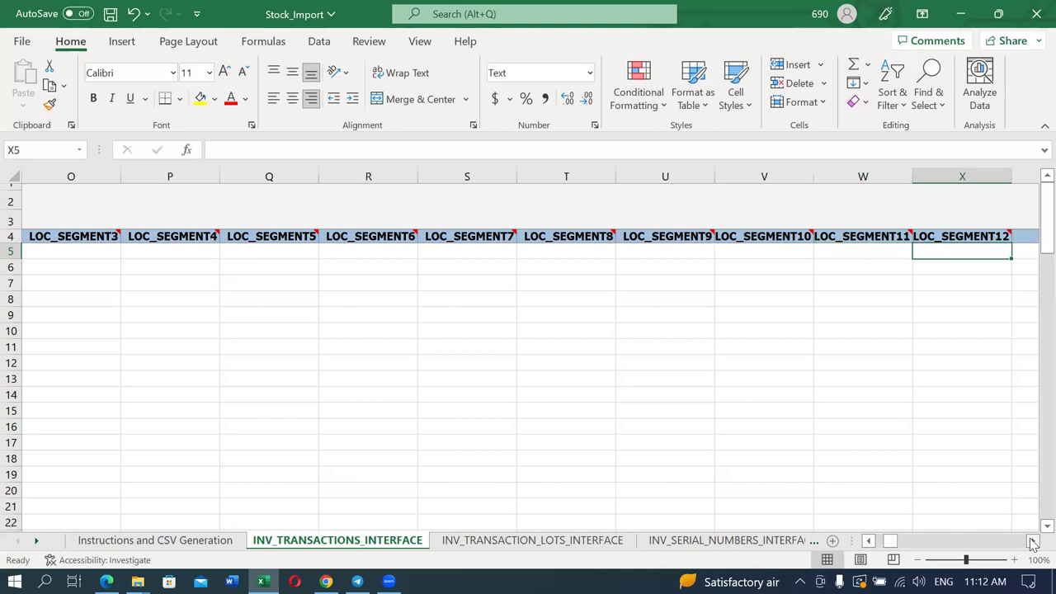
key("Right")
key("Right")
key("Right")
key("Right")
key("Right")
key("Right")
key("Right")
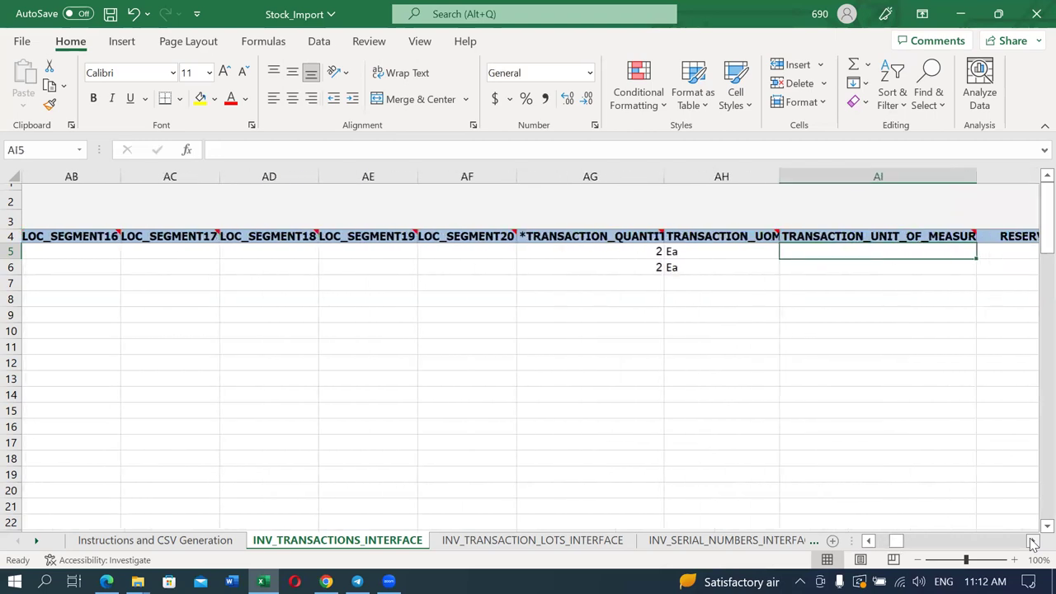
key("Left")
key("Left")
type("21")
key("Tab")
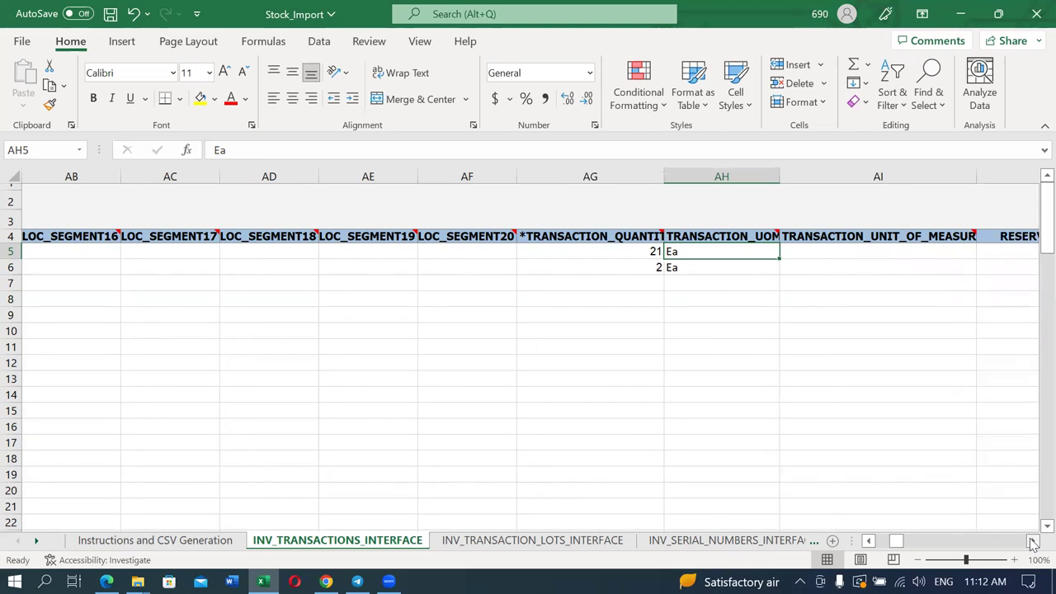
Switch to Chrome, leave Manage Subinventories, and open Manage Units of Measure by searching the setup tasks for man%unit%meas%.
key("alt+Tab")
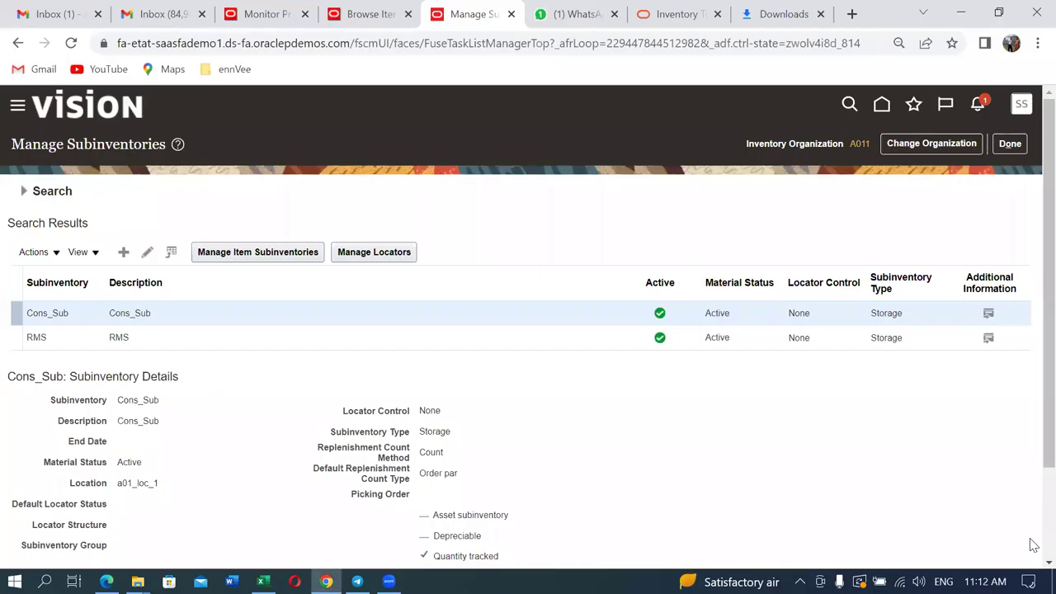
left_click(1012, 143)
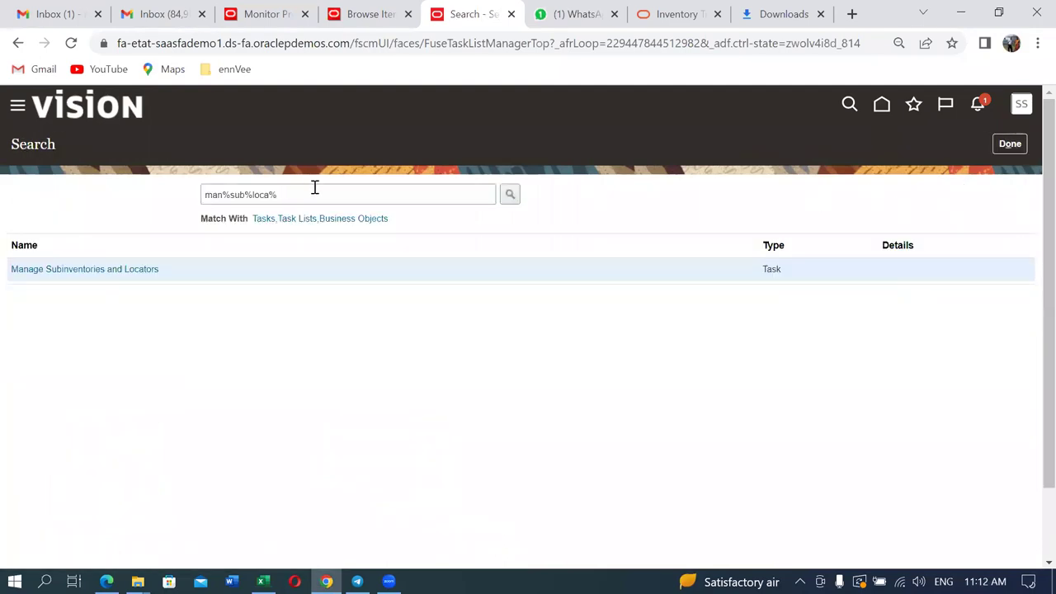
left_click(316, 192)
key("BackSpace")
key("BackSpace")
key("BackSpace")
key("BackSpace")
key("BackSpace")
key("BackSpace")
key("BackSpace")
key("BackSpace")
key("BackSpace")
key("BackSpace")
key("BackSpace")
key("BackSpace")
key("BackSpace")
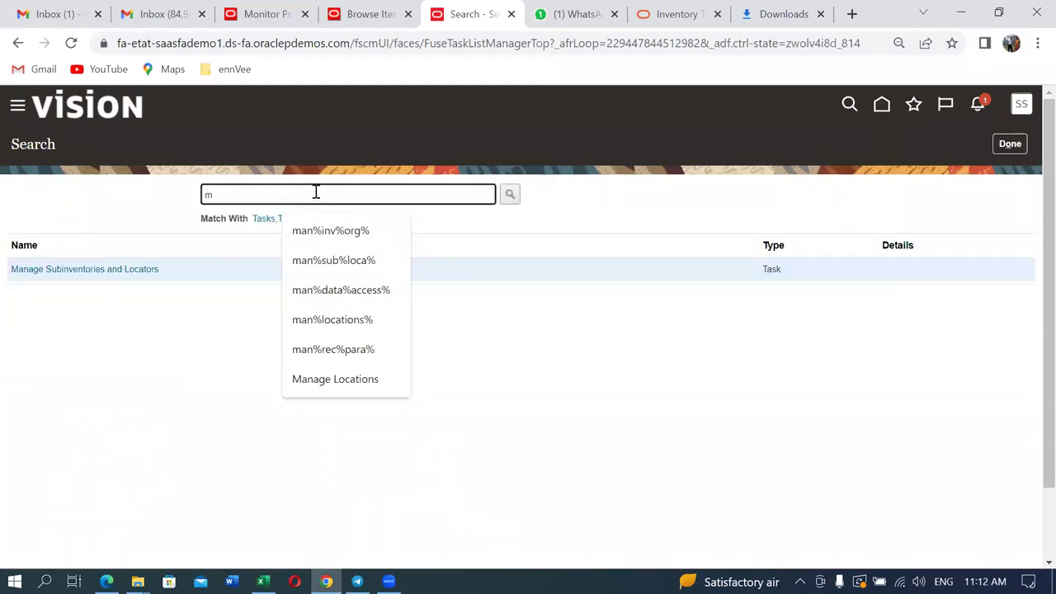
type("man%unit%meas%")
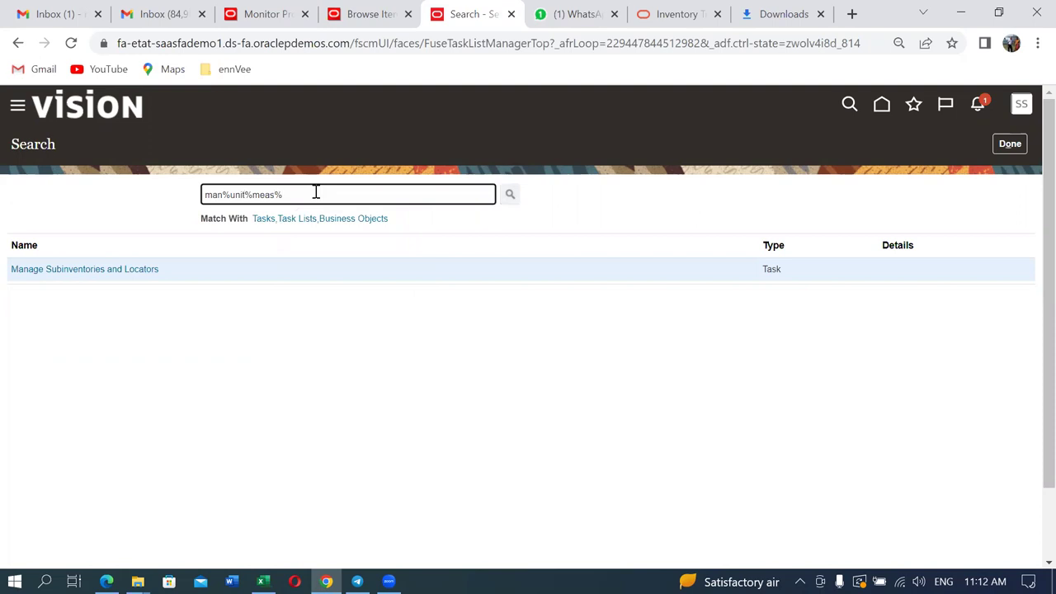
key("Return")
left_click(101, 294)
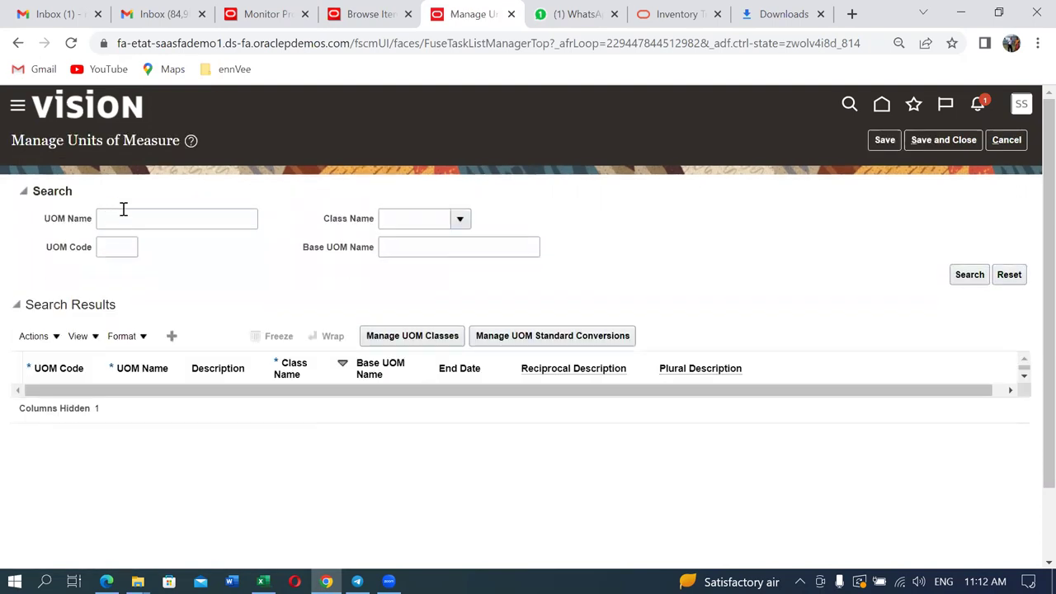
Search the units of measure for the UOM name Ea and check its code and name.
left_click(130, 217)
type("Ea")
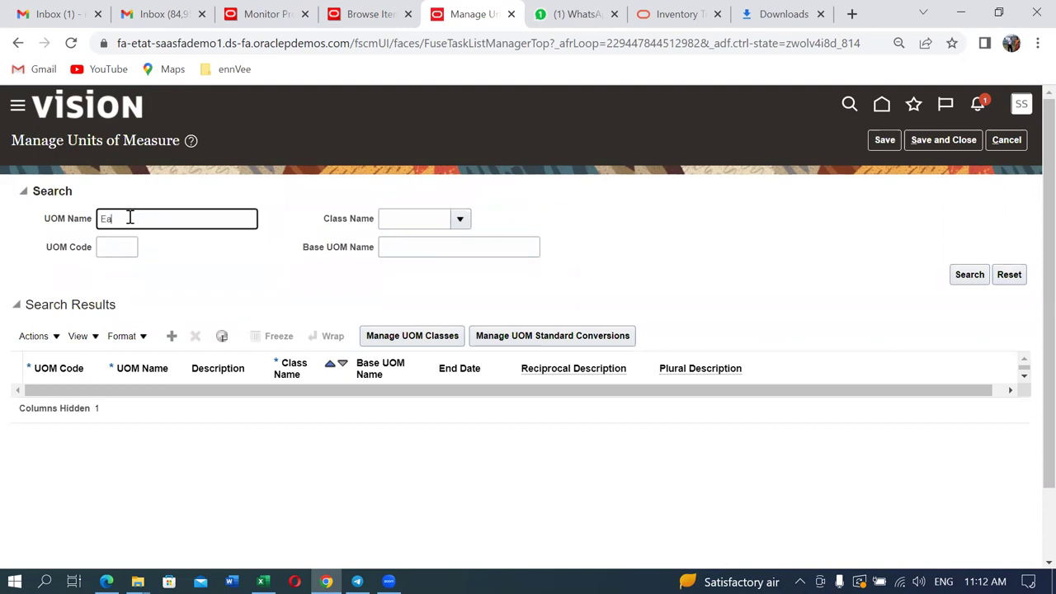
left_click(970, 280)
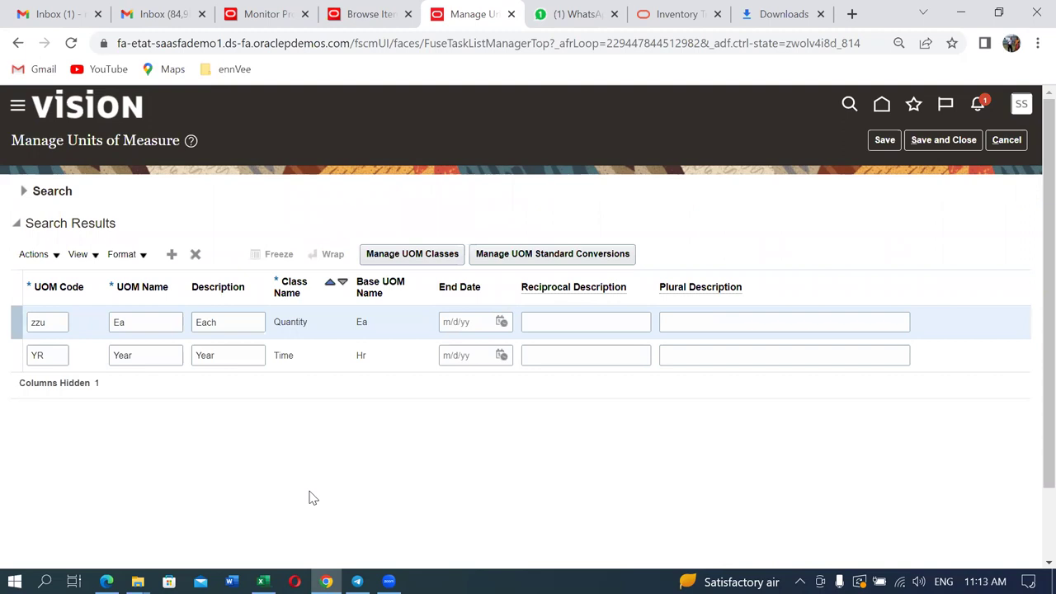
left_click(60, 324)
left_click(161, 322)
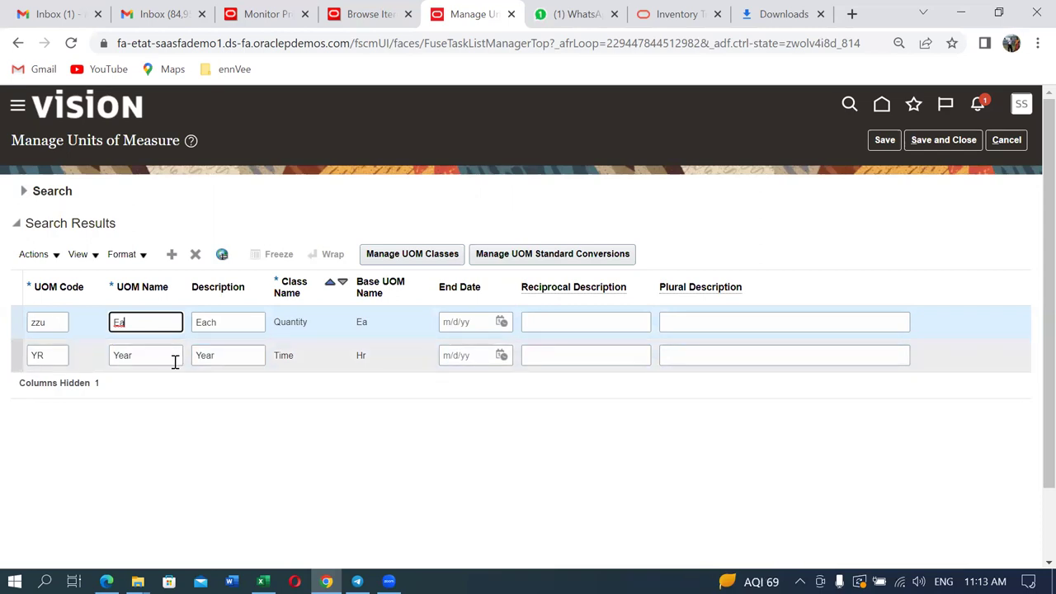
Switch to Stock_Import in Excel and examine the first transaction row from its unit of measure to its transaction date and source type.
key("alt+Tab")
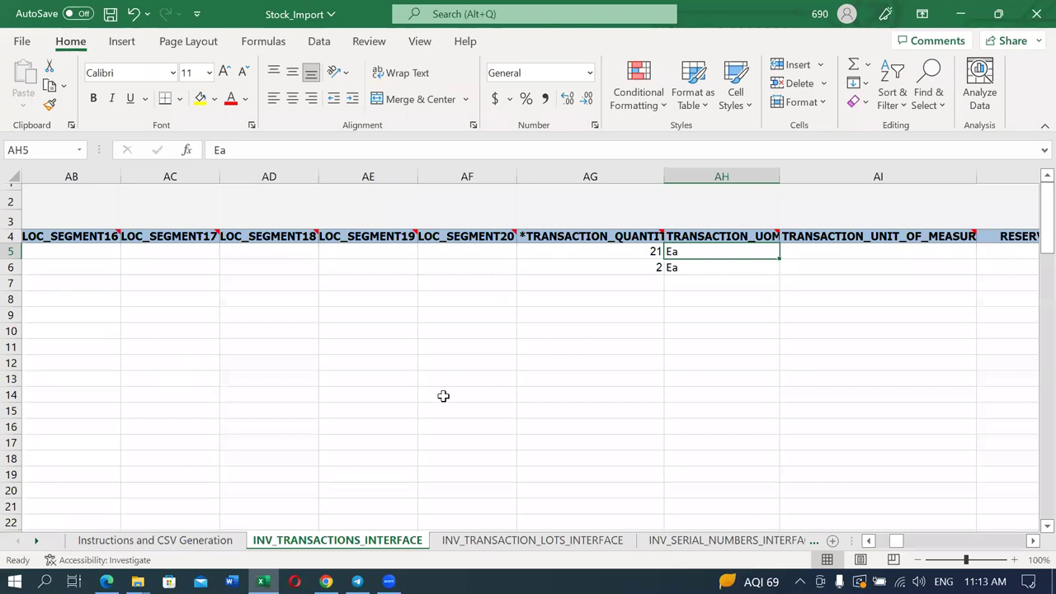
key("Right")
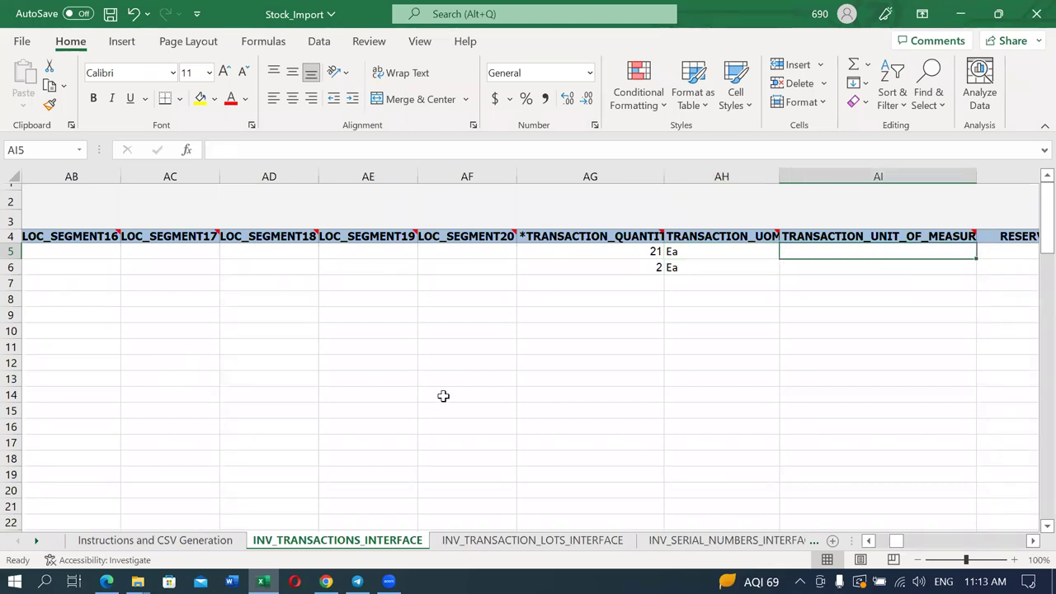
key("Right")
key("Right")
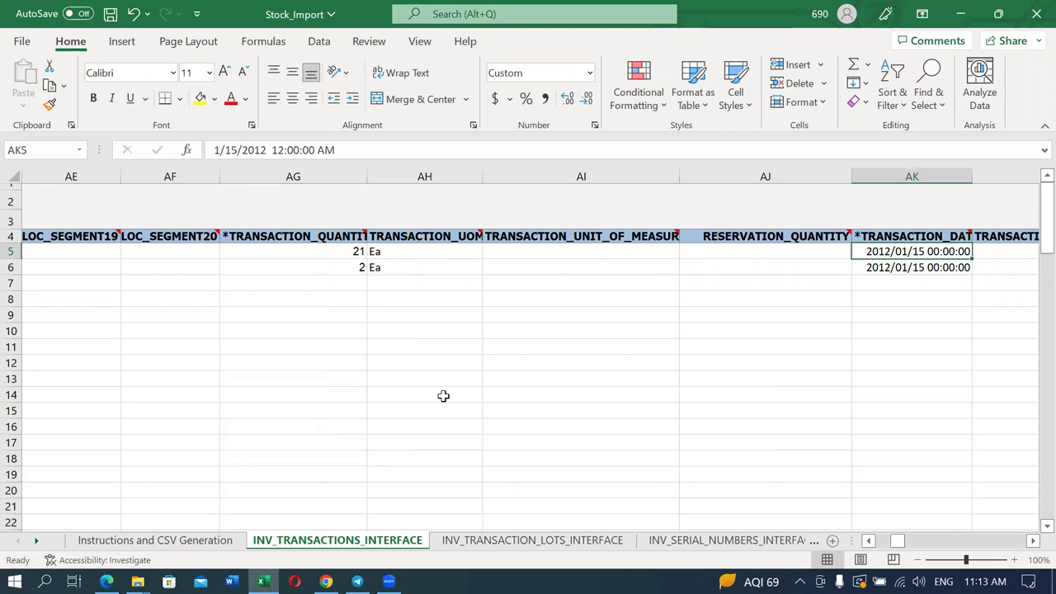
key("Right")
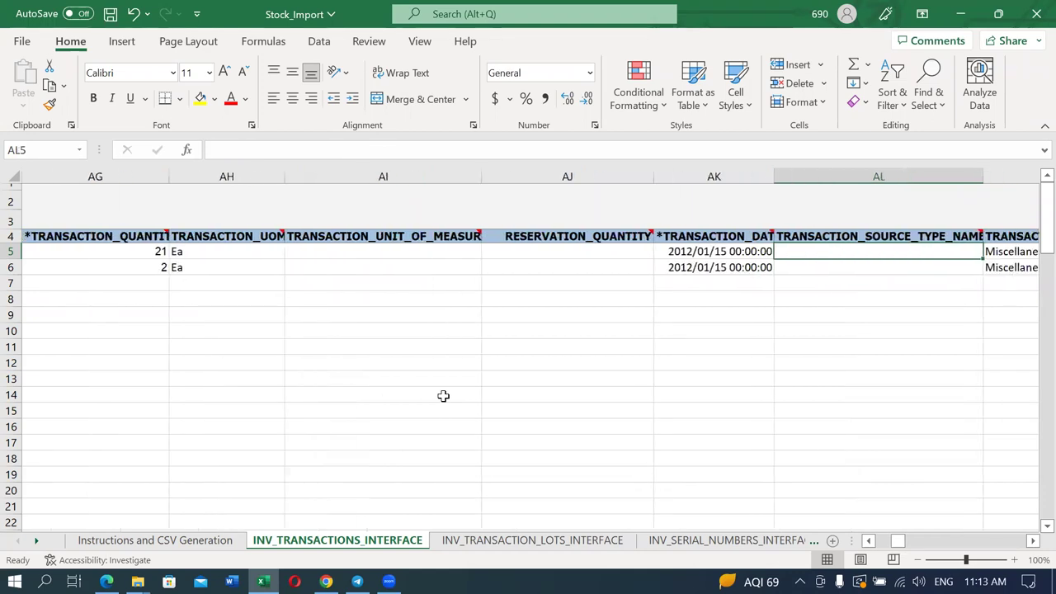
key("Left")
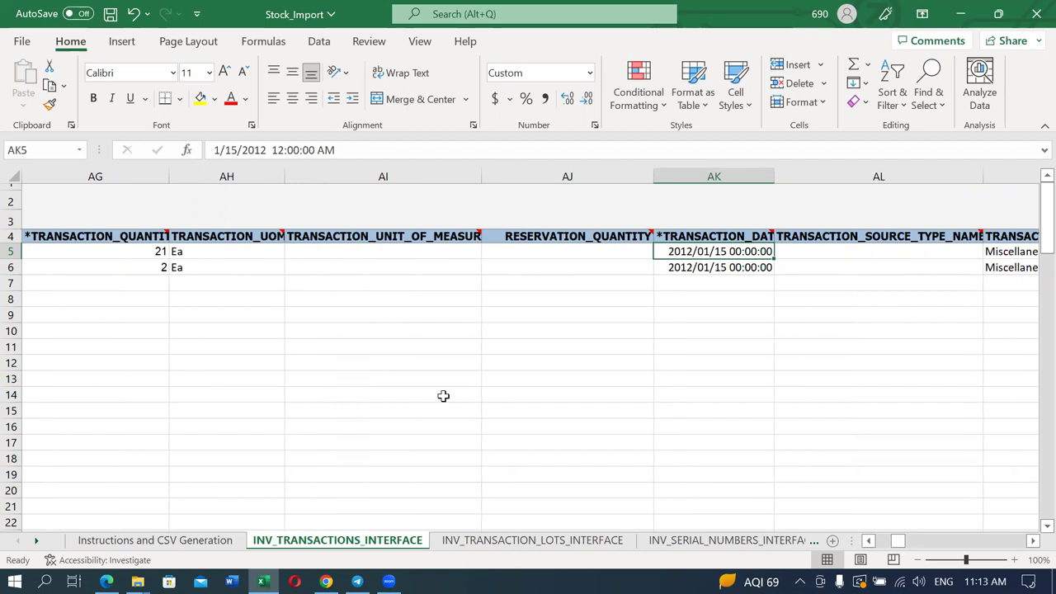
Switch to Chrome and leave Manage Units of Measure without saving to return to the setup task search.
key("alt+Tab")
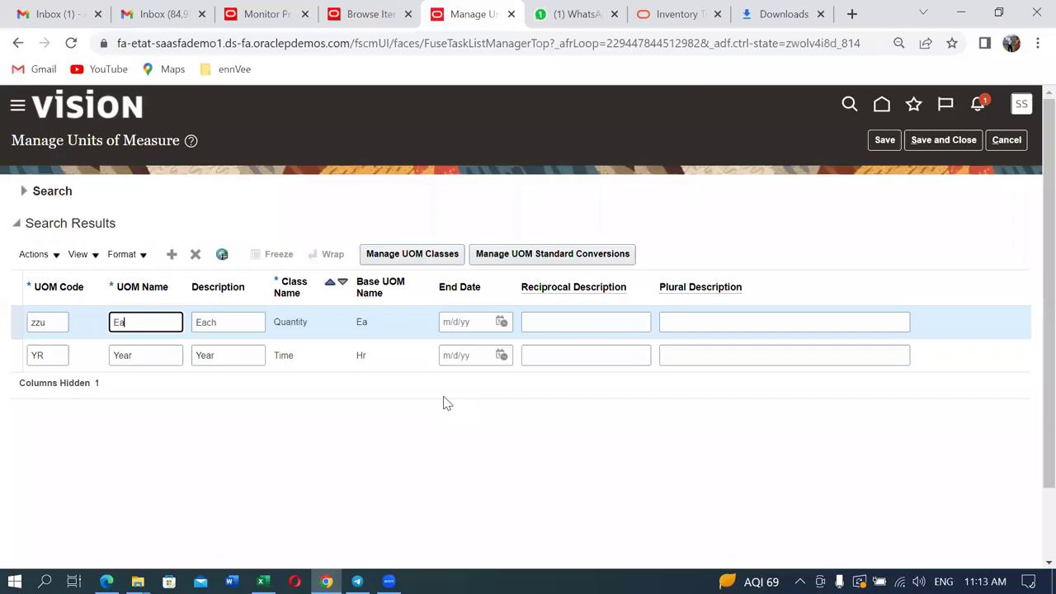
left_click(371, 14)
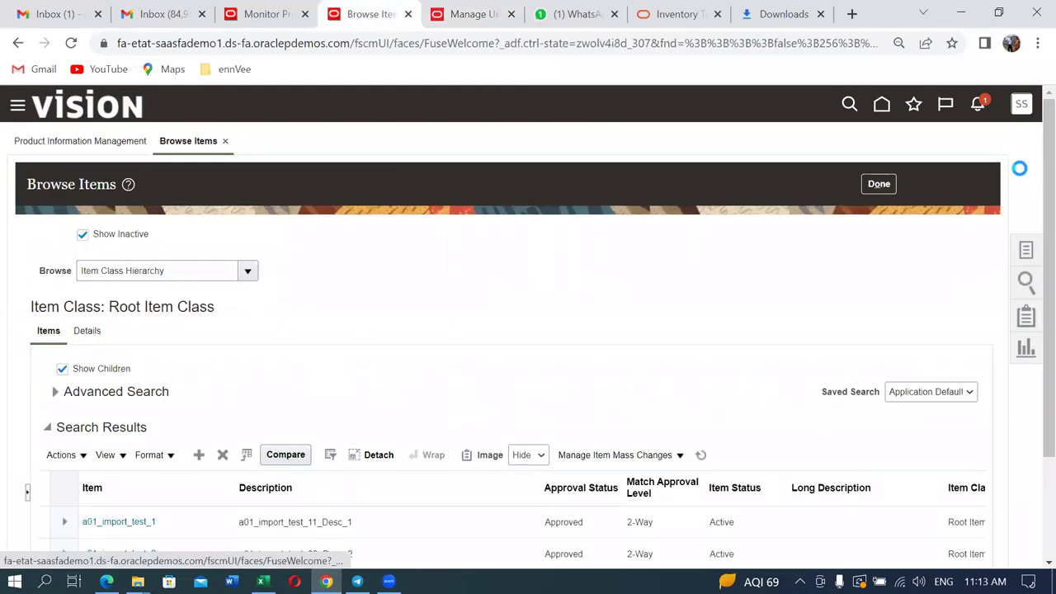
left_click(1021, 103)
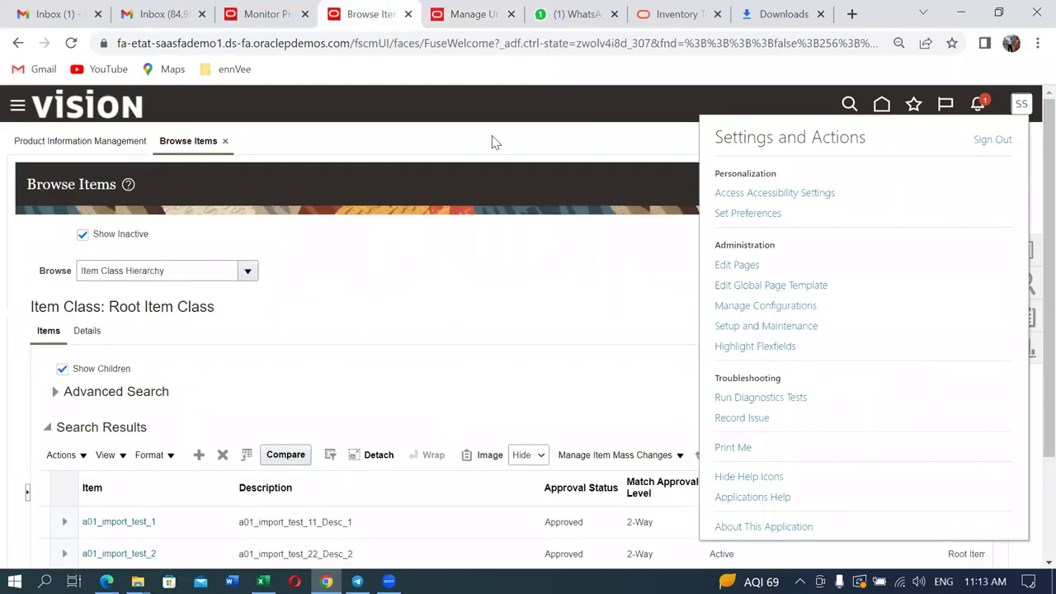
left_click(495, 306)
left_click(474, 14)
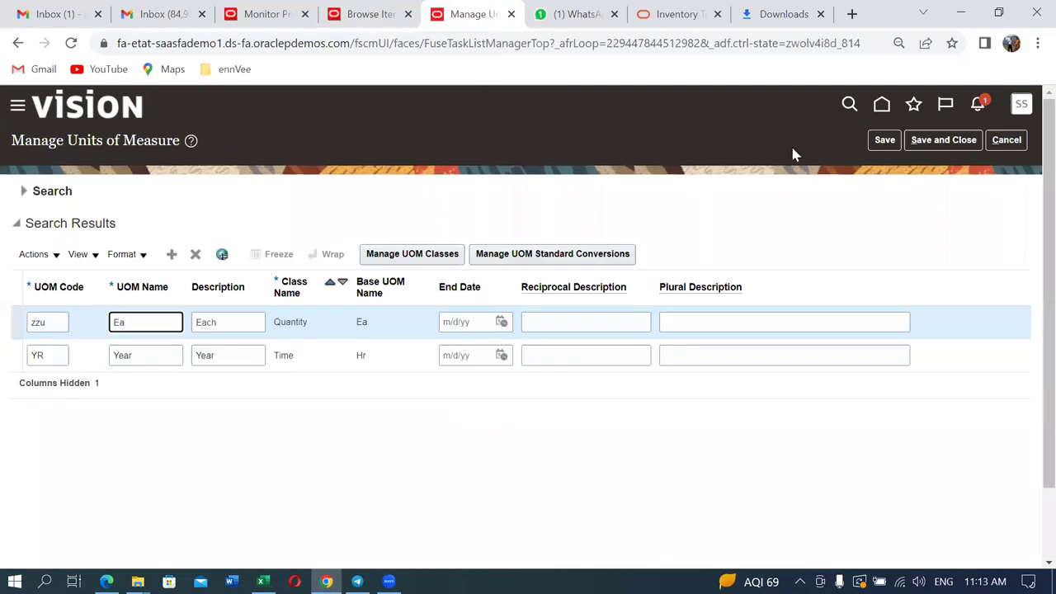
left_click(1005, 142)
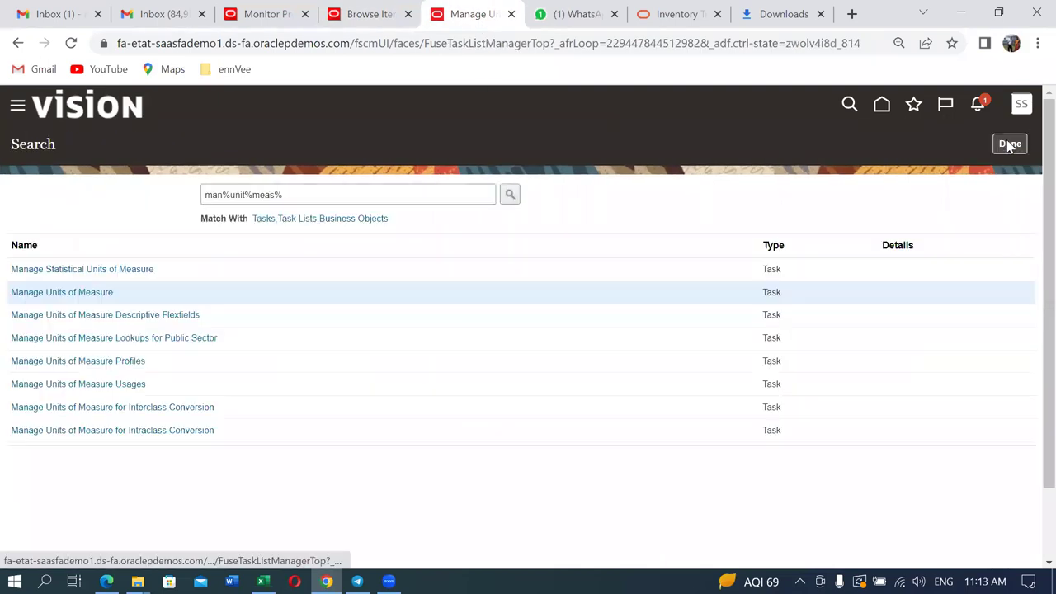
Search the setup tasks for man%inv%profile% and open Manage Inventory Profile Options.
left_click(305, 195)
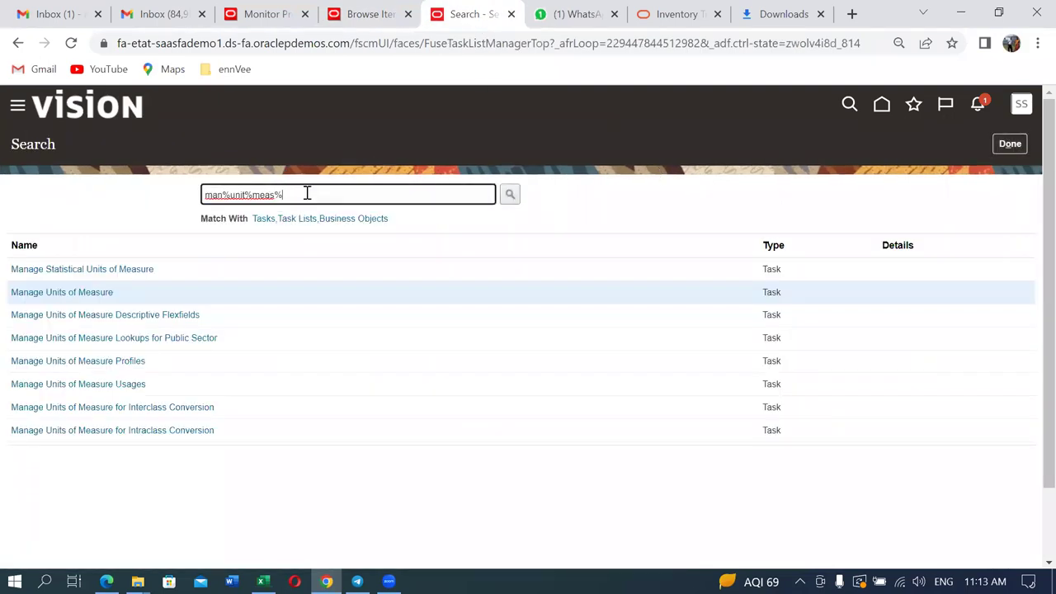
key("BackSpace")
key("BackSpace")
key("BackSpace")
key("BackSpace")
key("BackSpace")
key("BackSpace")
key("BackSpace")
key("BackSpace")
key("BackSpace")
key("BackSpace")
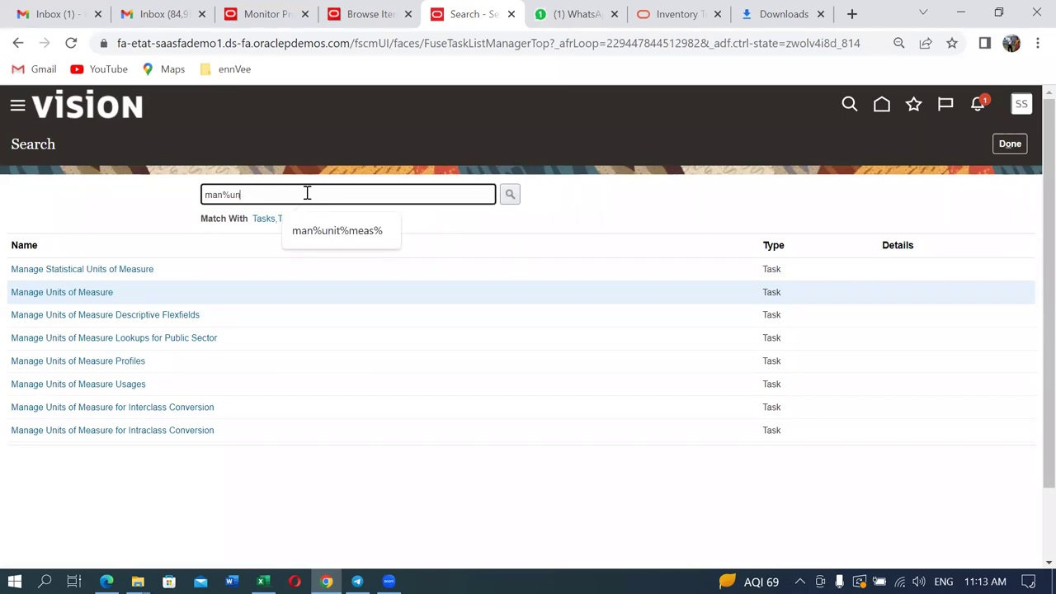
type("in")
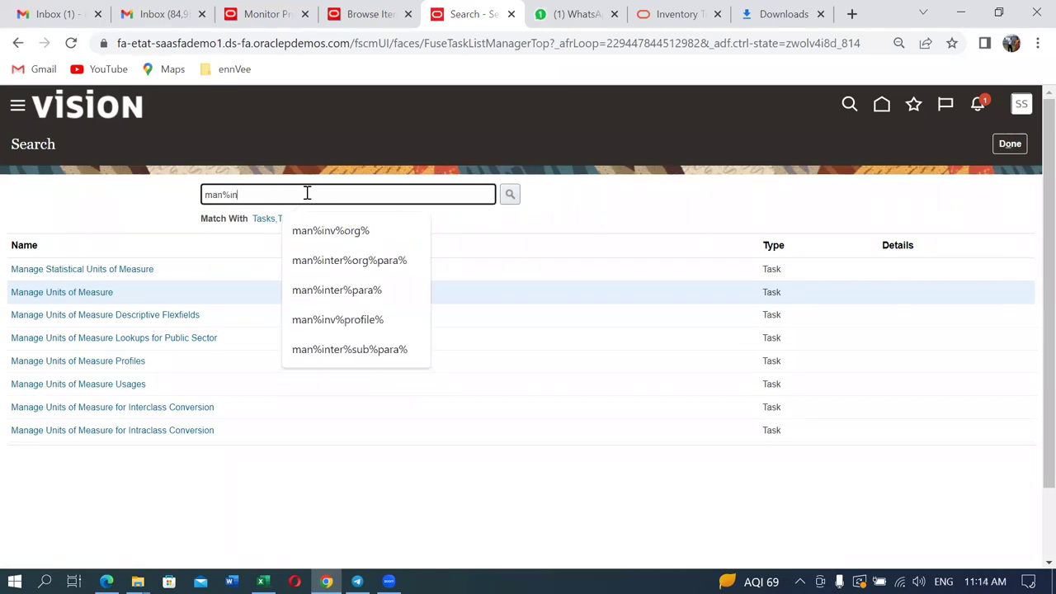
type("v%profile")
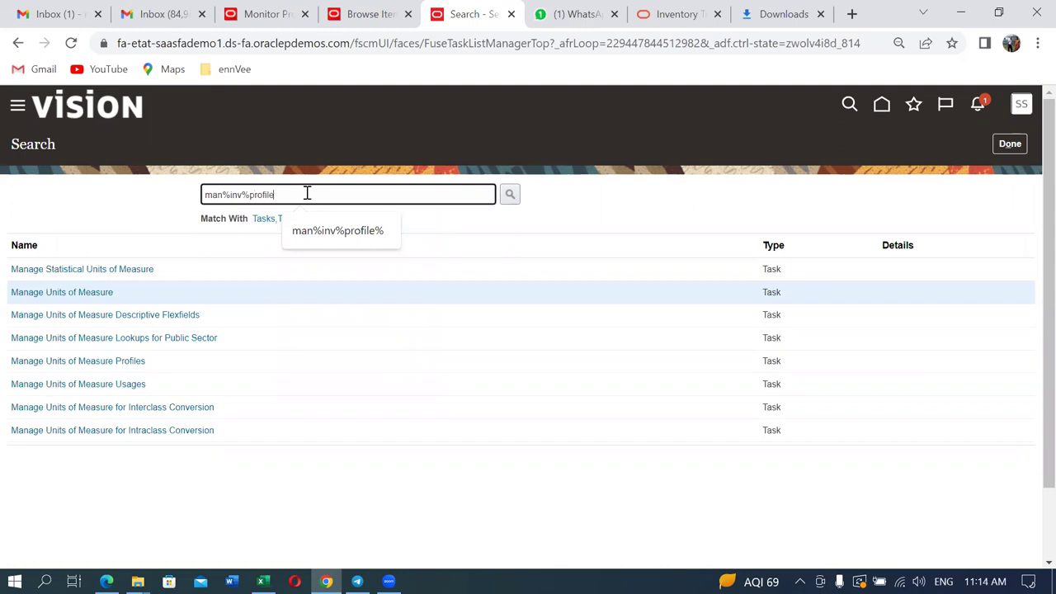
type("%")
key("Return")
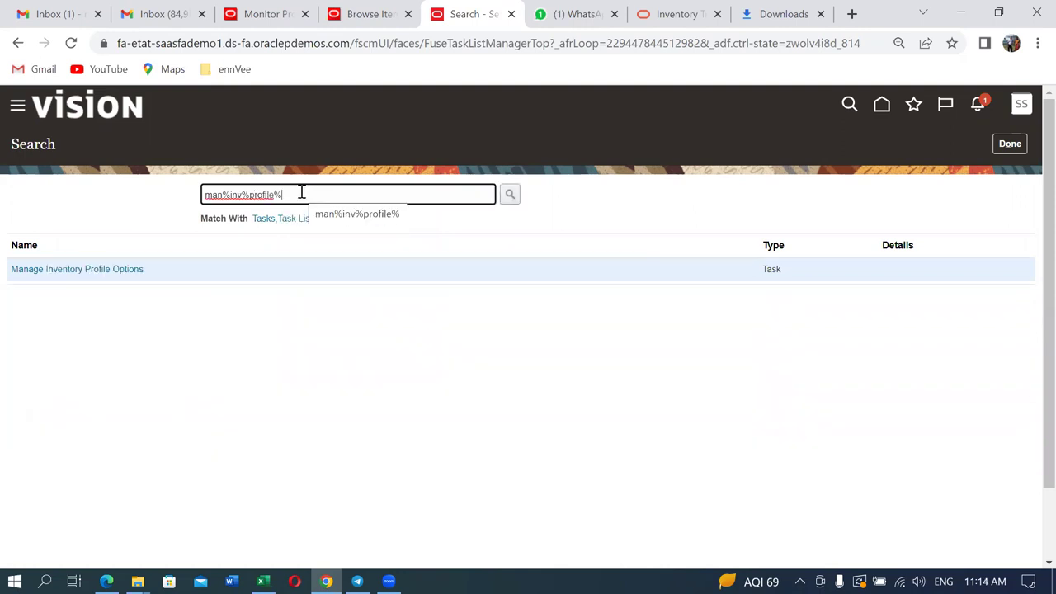
left_click(90, 269)
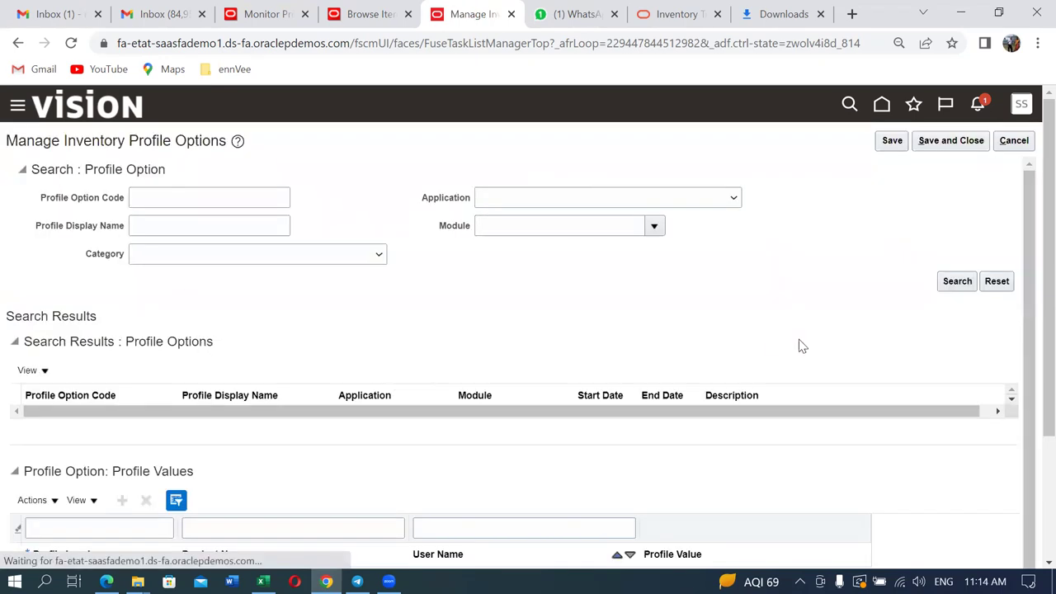
List all inventory profile options and select ORA_INV_TRANSACTION_CREATION_DATE_VALIDATION to show its profile values.
left_click(970, 281)
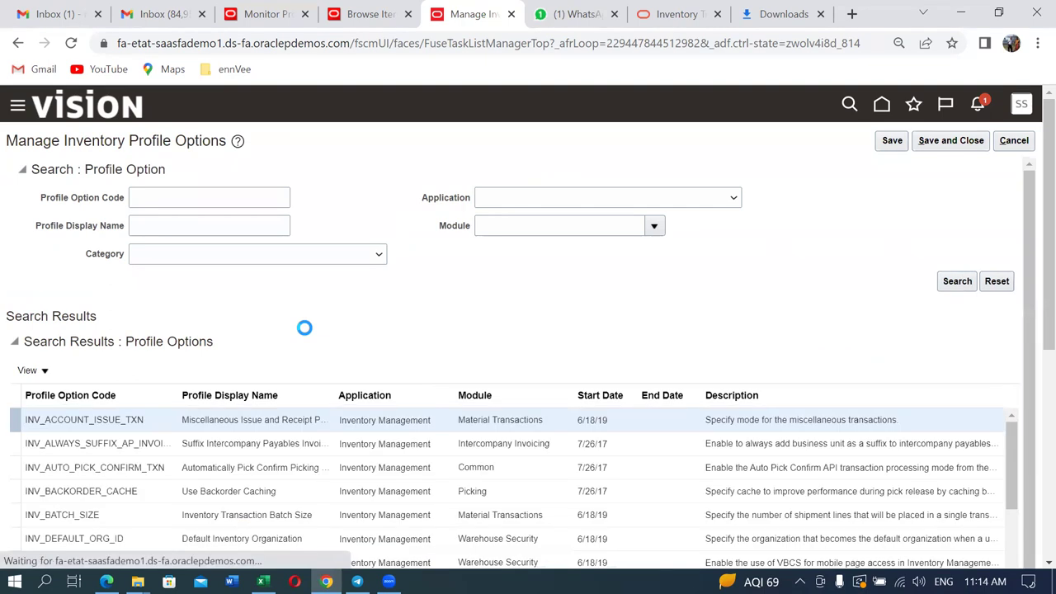
scroll(307, 334, "down", 1)
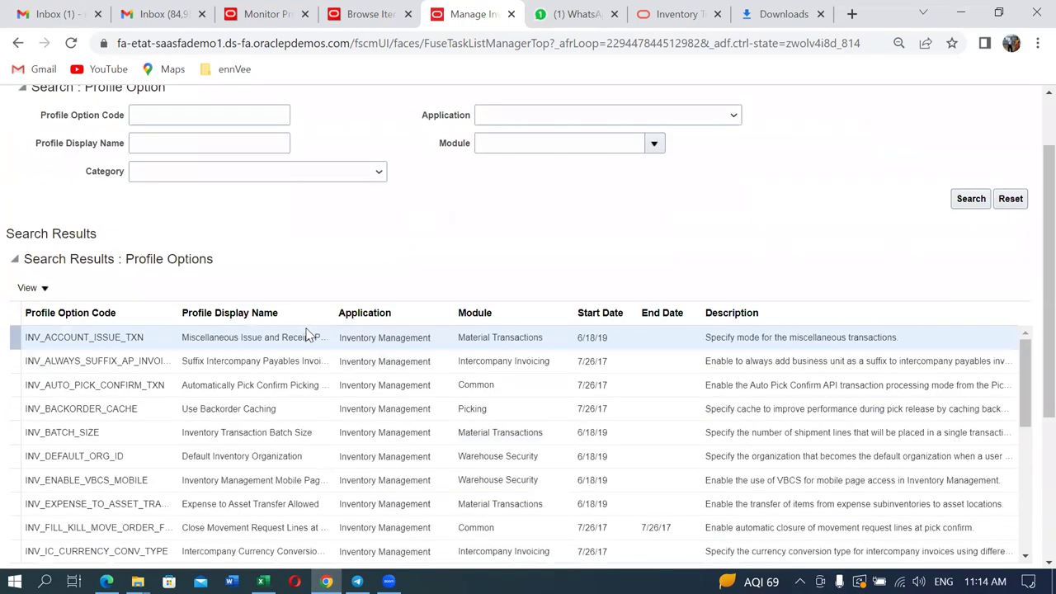
scroll(309, 334, "down", 3)
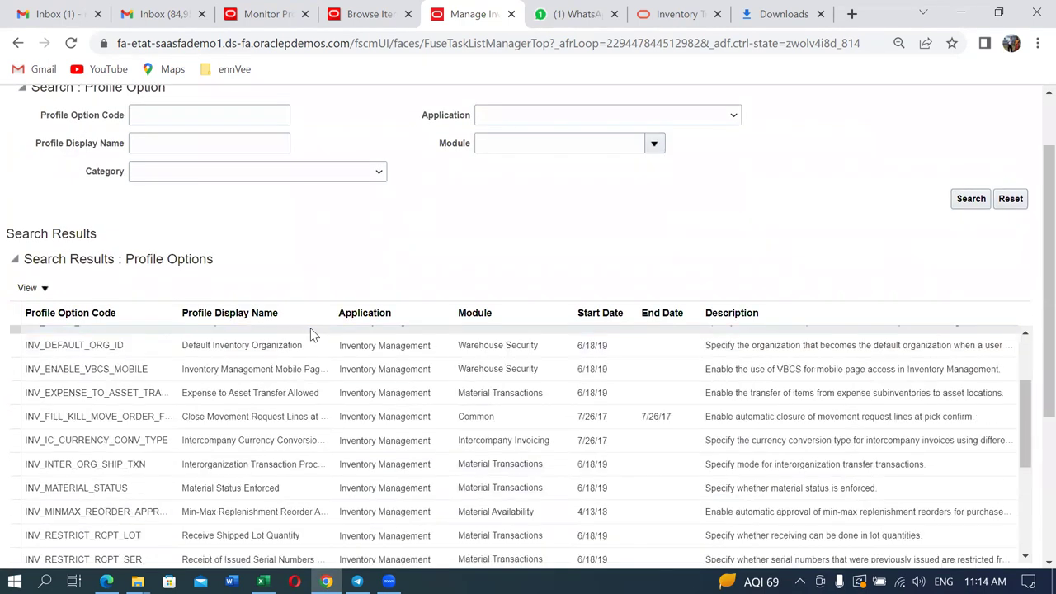
scroll(313, 334, "down", 5)
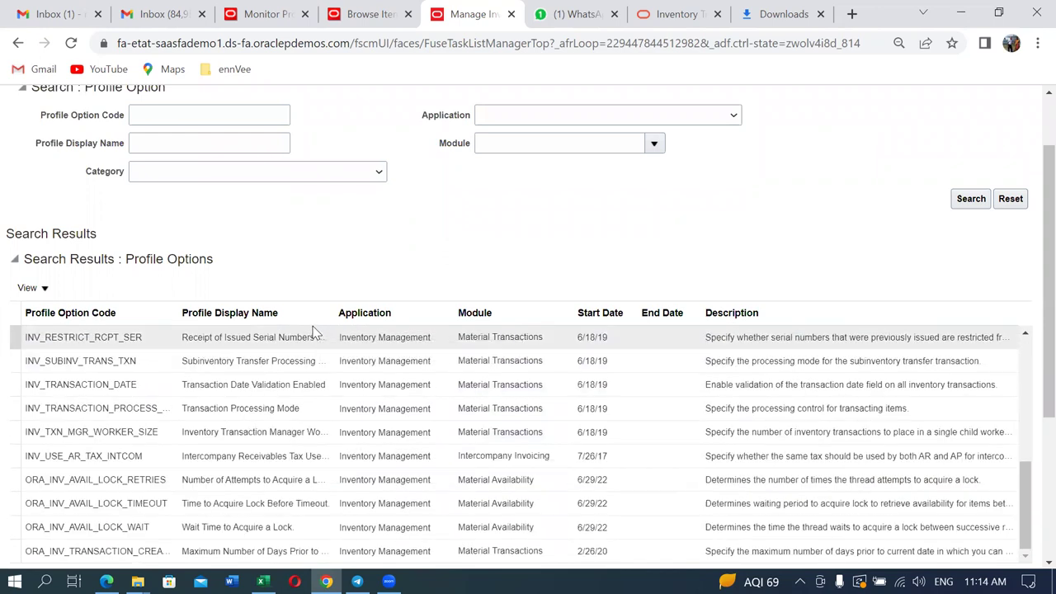
left_click(15, 552)
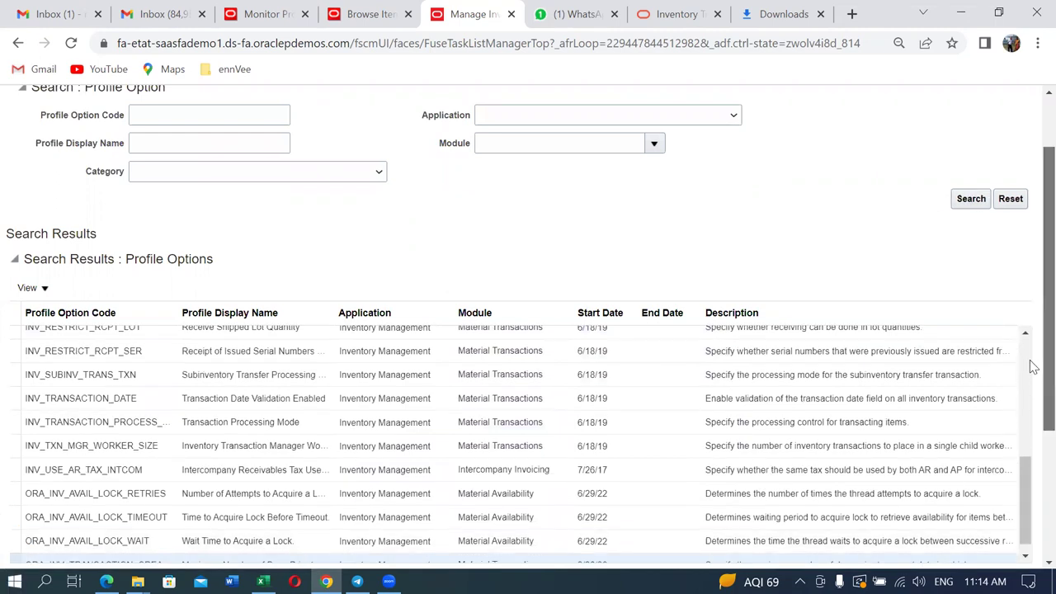
scroll(1033, 366, "down", 3)
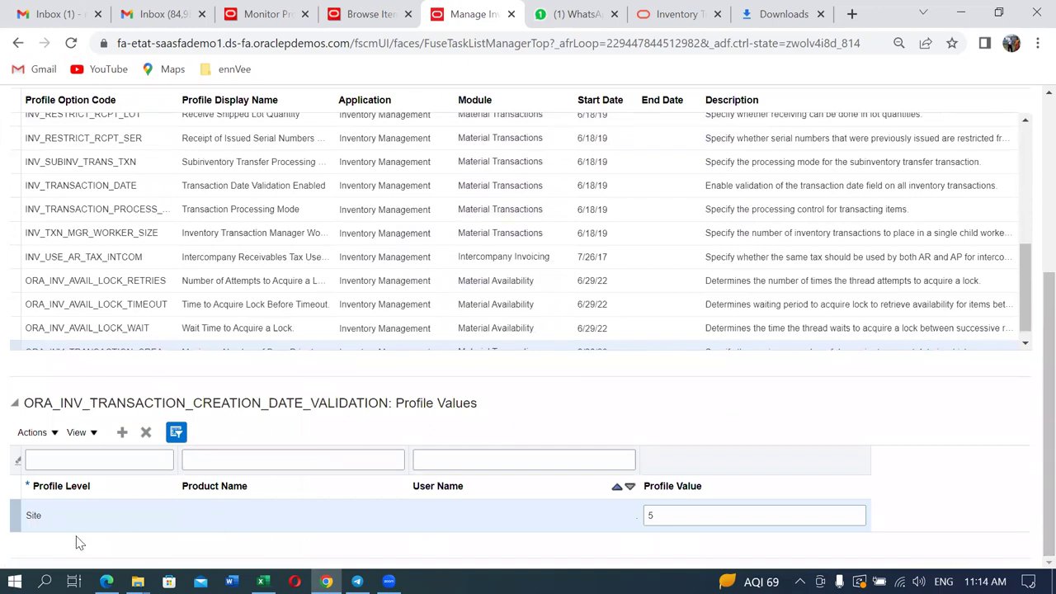
Set the Site-level value of the transaction creation date validation profile to 10, then save and close the profile options.
left_click(676, 514)
left_click_drag(677, 514, 639, 542)
type("10")
key("Tab")
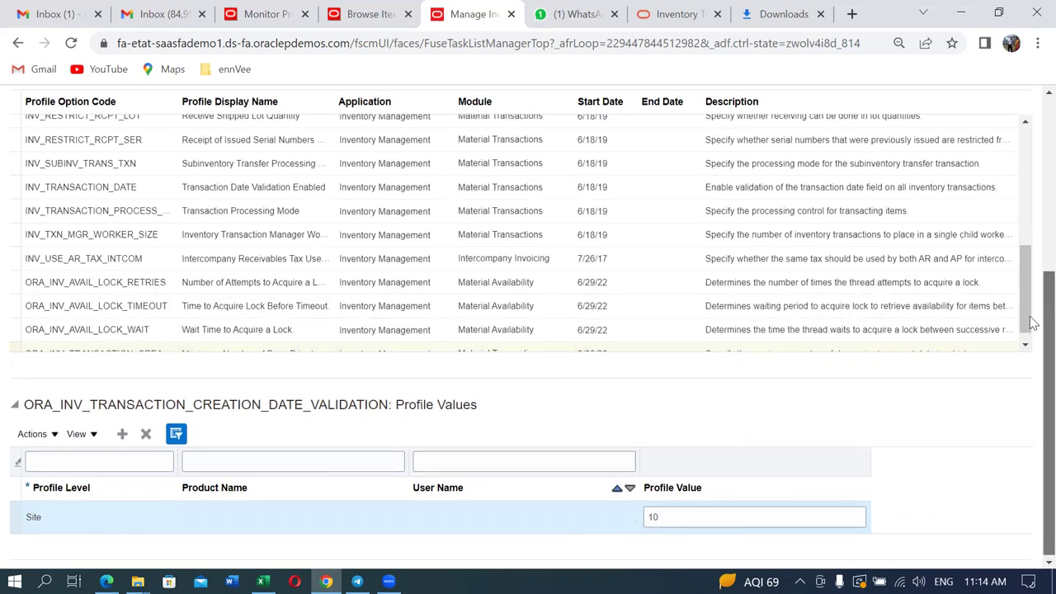
scroll(1032, 272, "up", 4)
left_click(945, 140)
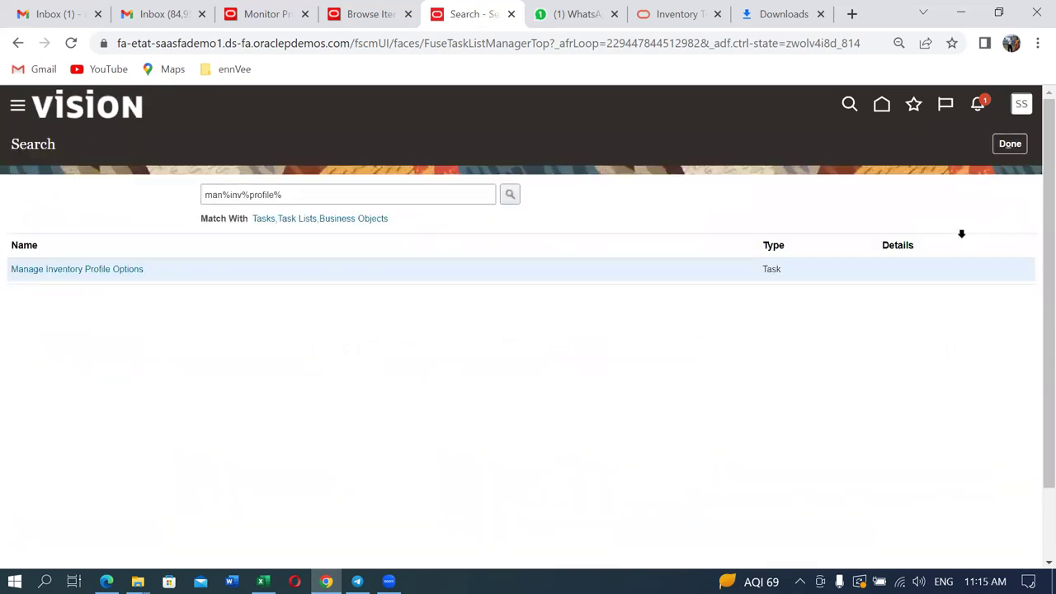
Switch to Stock_Import in Excel and examine the first transaction row from its transaction date through transaction type and transfer fields to primary quantity.
key("alt+Tab")
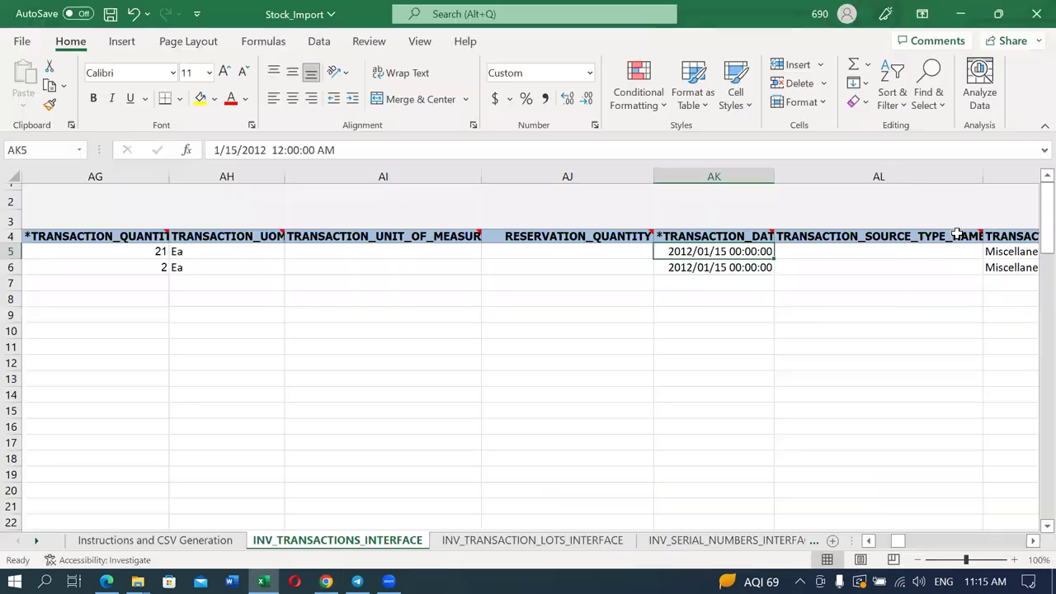
key("Right")
key("Right")
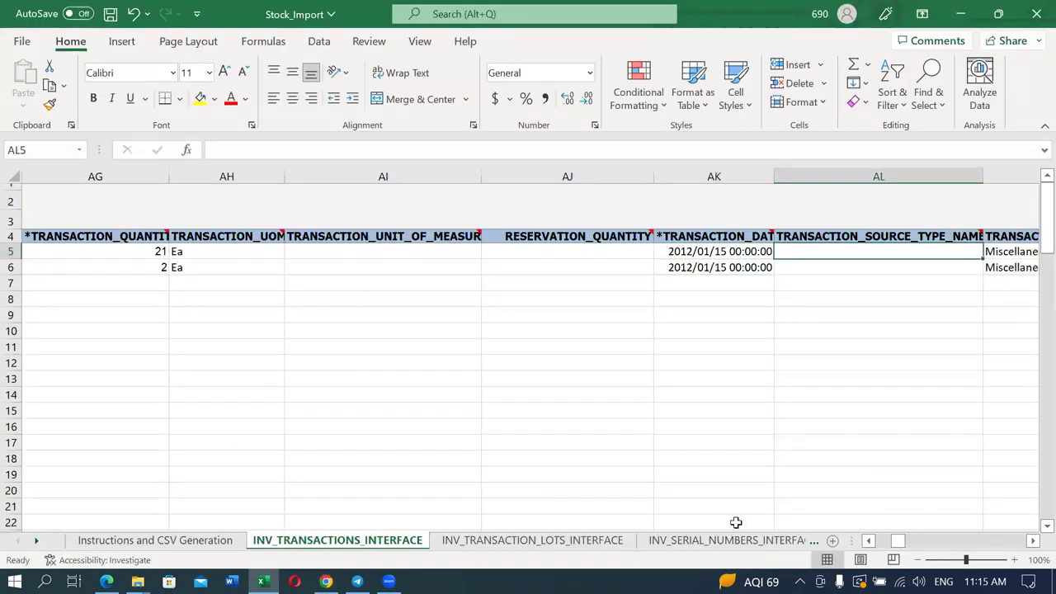
key("Right")
key("Right")
key("Right")
key("Right")
key("Right")
key("Right")
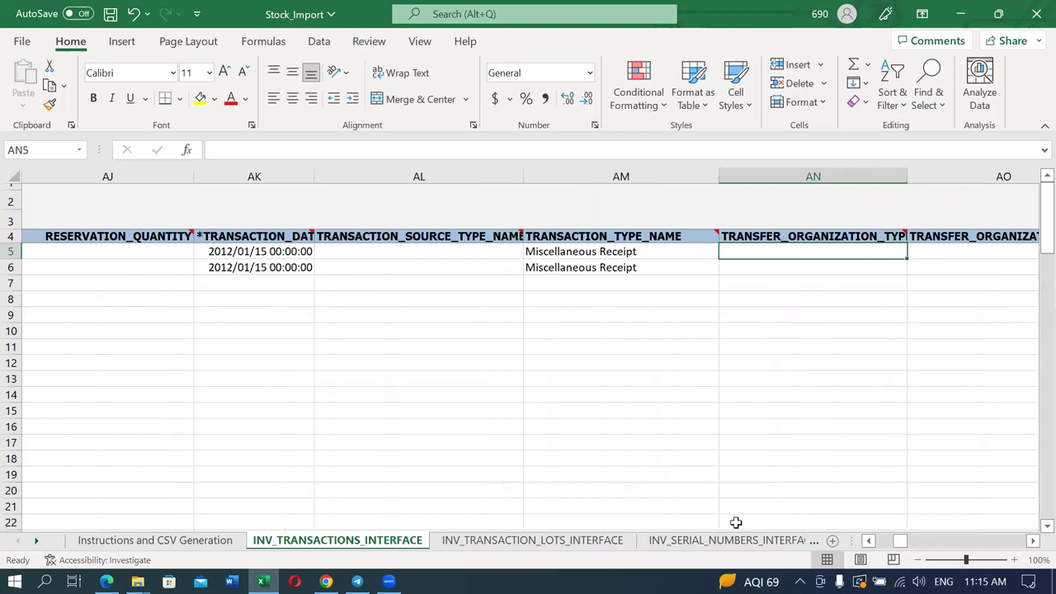
key("Right")
key("Right")
key("Right")
key("Right")
key("Right")
key("Right")
key("Right")
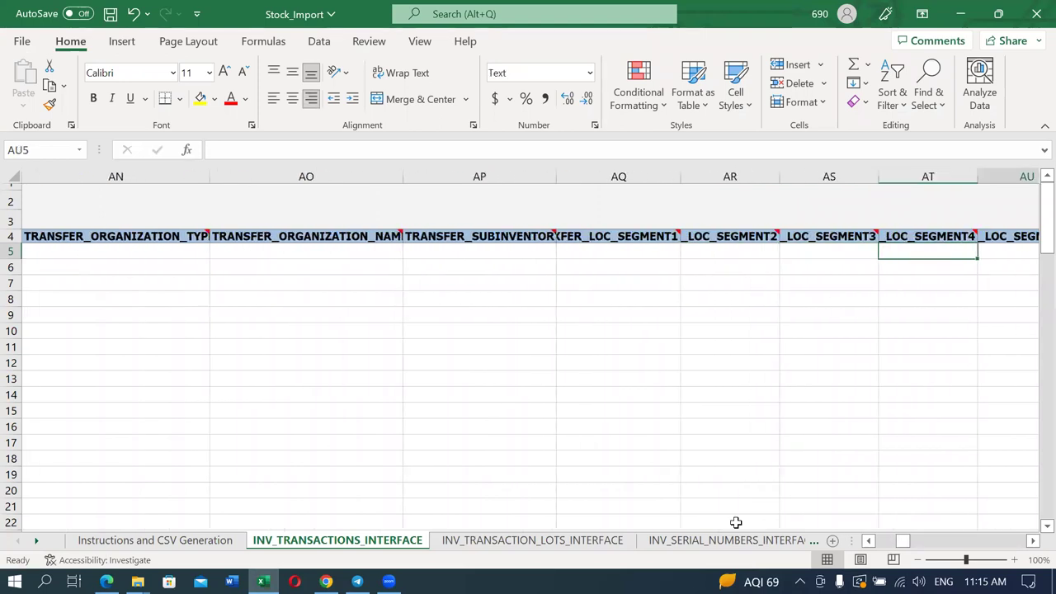
key("Right")
key("Right")
key("Right")
key("Right")
key("Right")
key("Right")
key("Right")
key("Right")
key("Right")
key("Right")
key("Right")
key("Right")
key("Right")
key("Right")
key("Right")
key("Right")
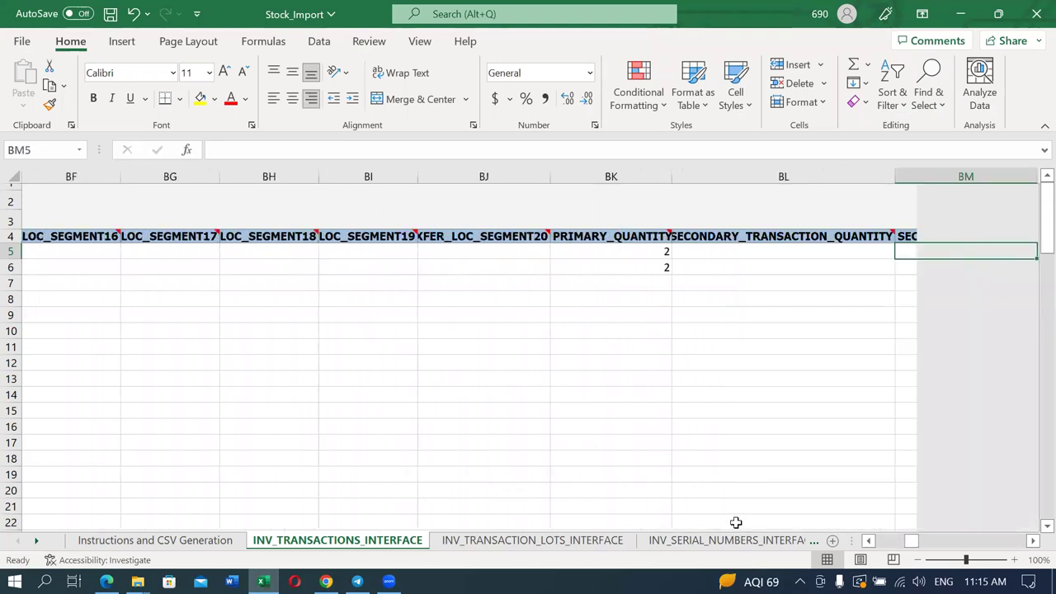
Examine the source code, source header ID and source line ID of the first transaction row.
key("Left")
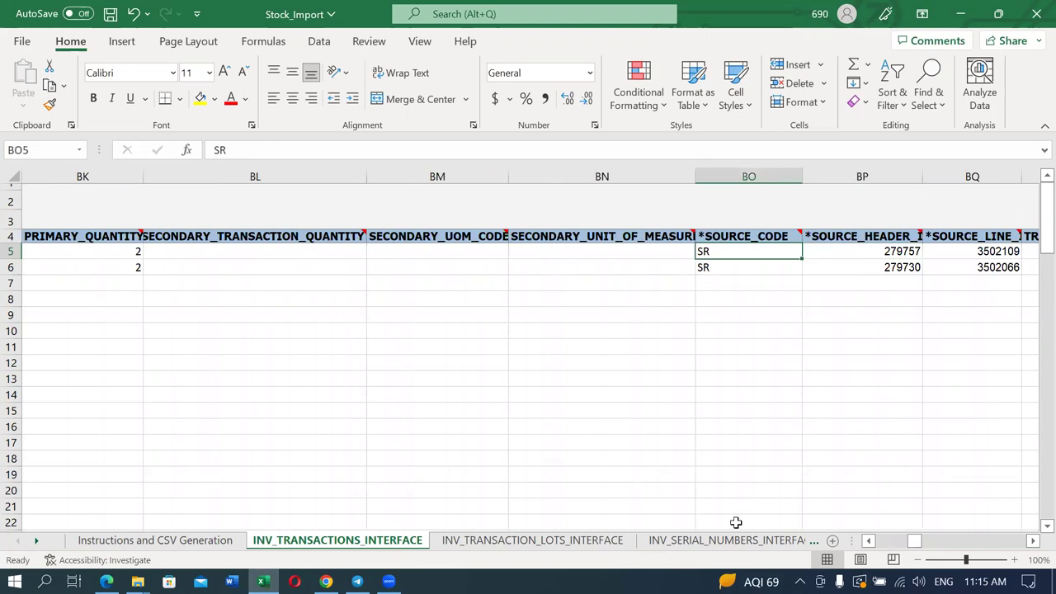
key("Right")
key("Right")
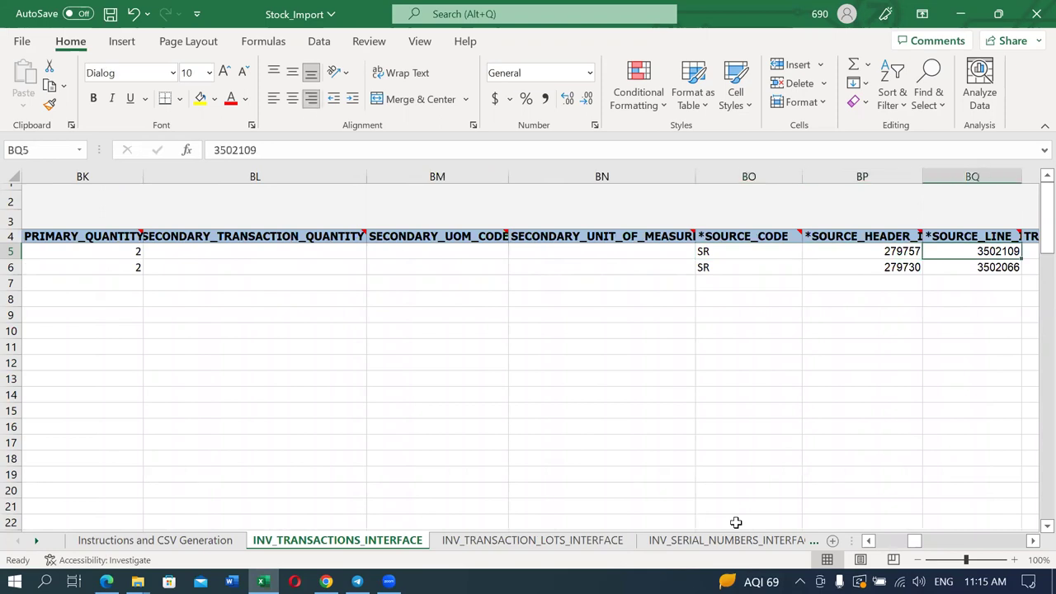
key("Right")
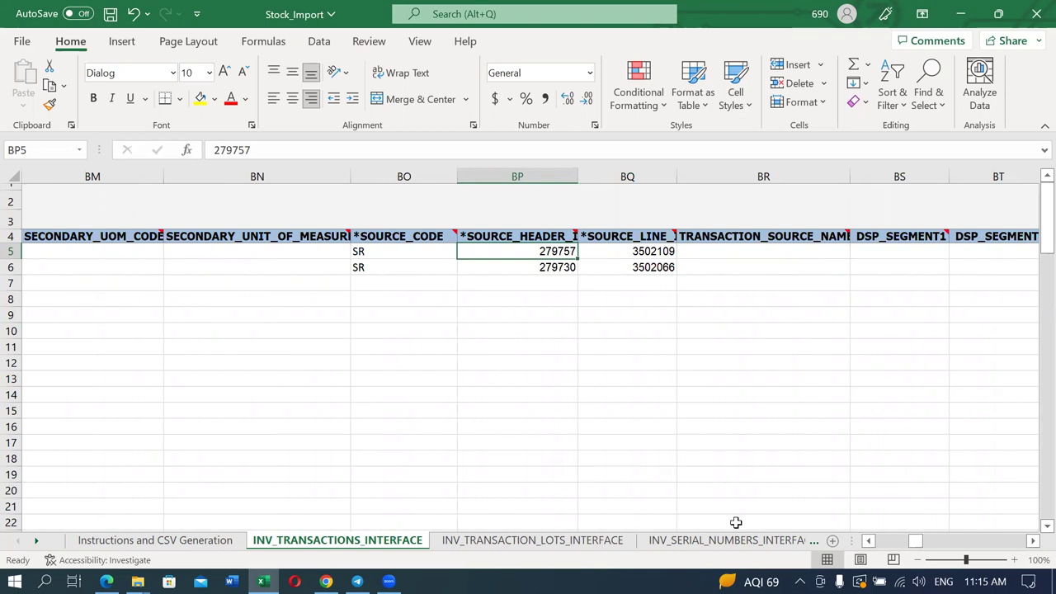
key("Right")
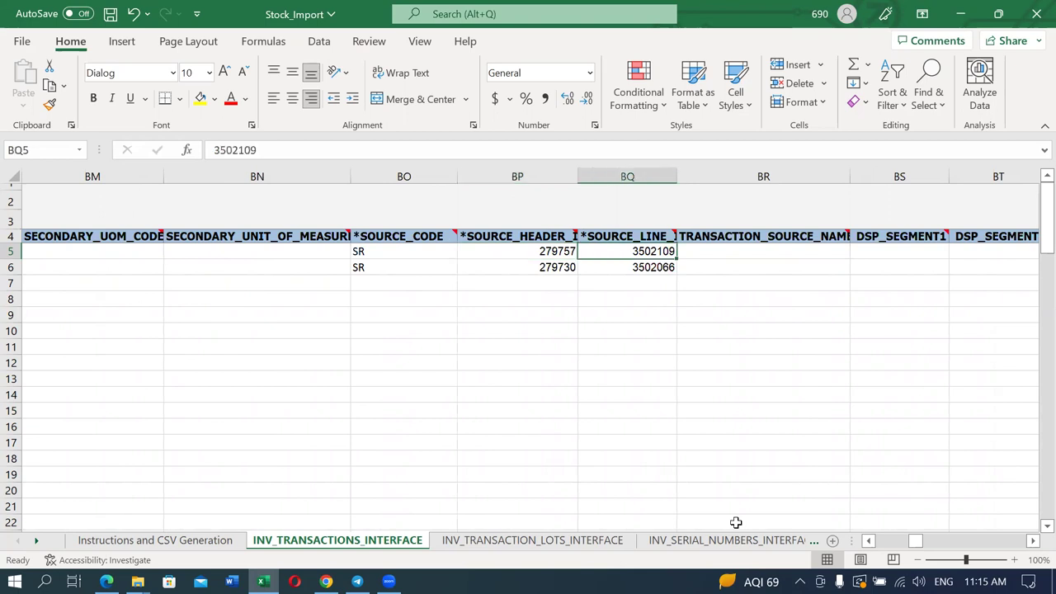
key("Right")
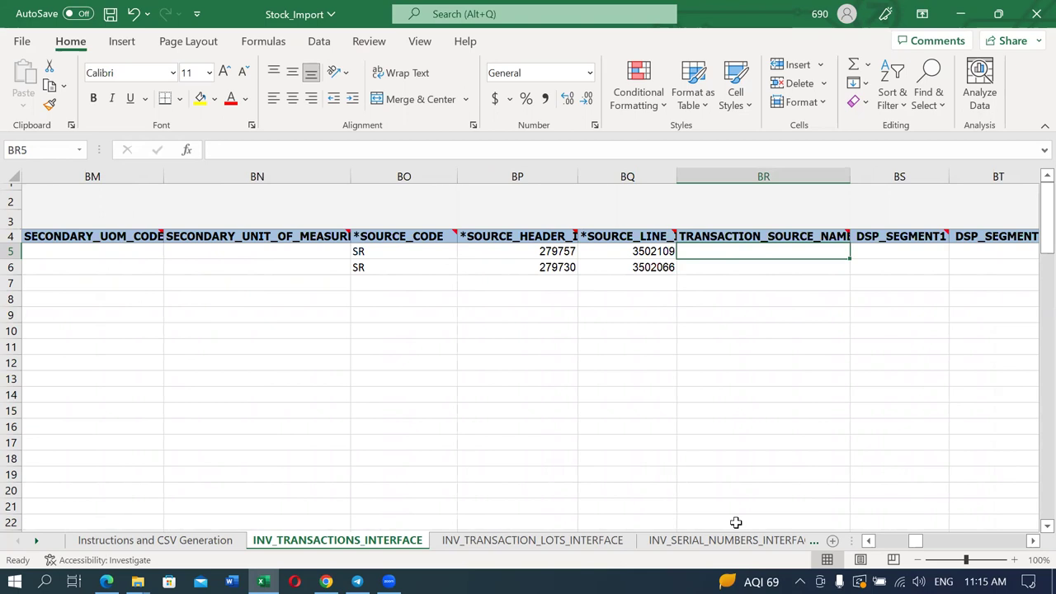
Examine the first transaction row from the DSP segments to the transaction action, transaction mode and lock flag.
key("Right")
key("Right")
key("Right")
key("Right")
key("Right")
key("Right")
key("Right")
key("Right")
key("Right")
key("Right")
key("Right")
key("Right")
key("Right")
key("Right")
key("Right")
key("Right")
key("Right")
key("Right")
key("Right")
key("Right")
key("Right")
key("Right")
key("Right")
key("Right")
key("Right")
key("Right")
key("Right")
key("Right")
key("Right")
key("Right")
key("Right")
key("Right")
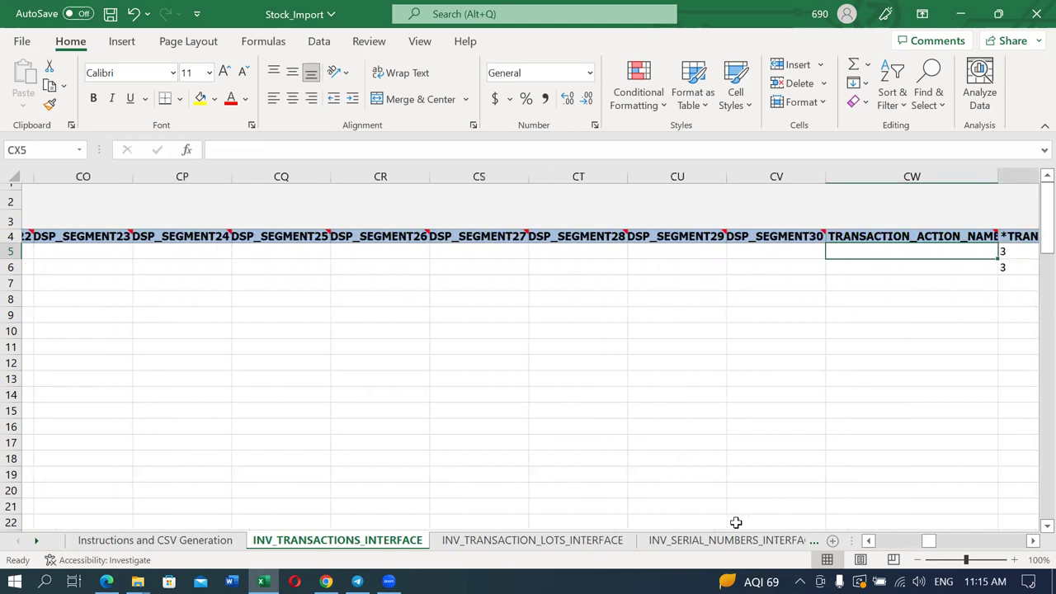
key("Right")
key("Right")
key("Left")
key("Left")
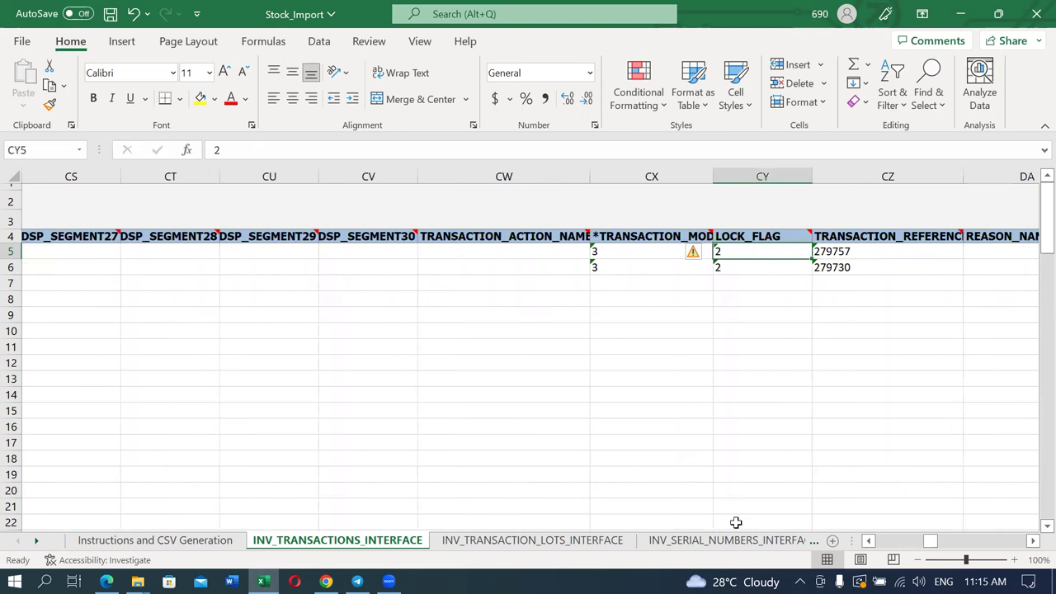
Clear the transaction reference in the first transaction row.
key("Right")
key("Right")
key("Delete")
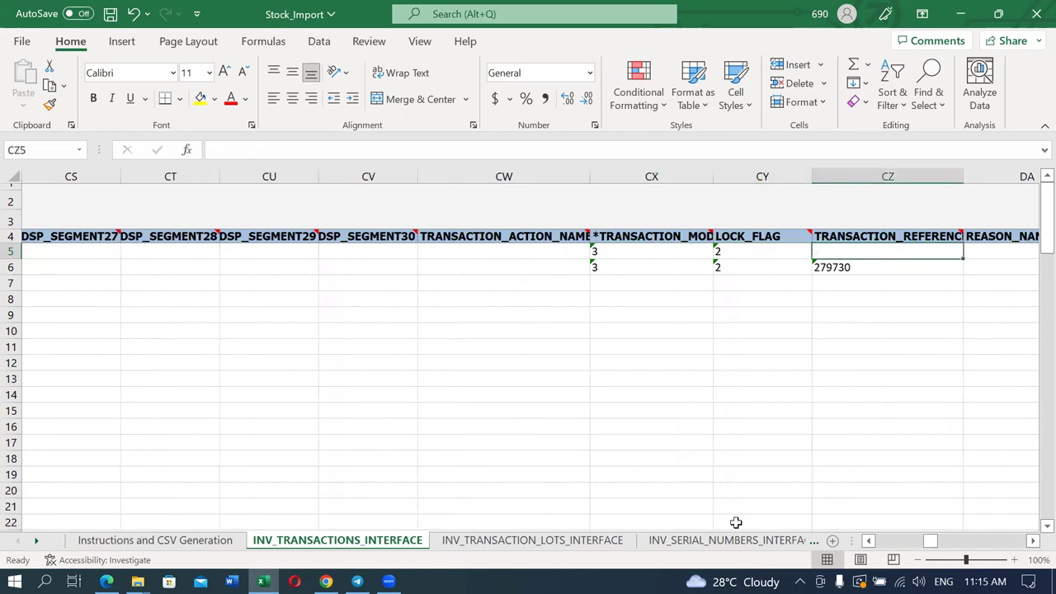
Clear the shipment number in the first transaction row, beyond the currency and distribution segment columns.
key("Right")
key("Right")
key("Right")
key("Right")
key("Right")
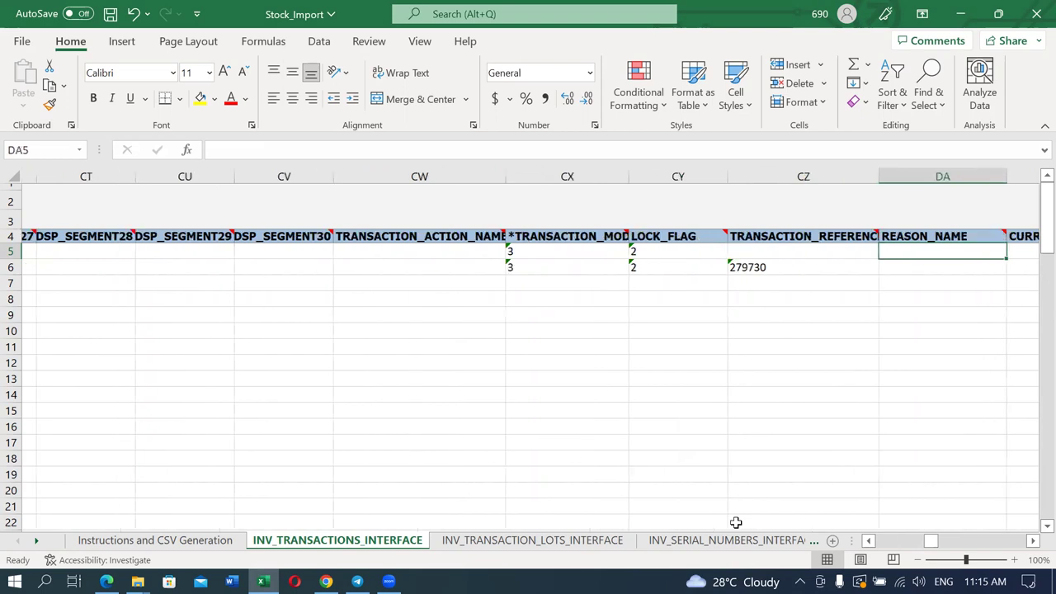
key("Right")
key("Right")
key("Right")
key("Right")
key("Right")
key("Right")
key("Right")
key("Right")
key("Right")
key("Right")
key("Right")
key("Right")
key("Right")
key("Right")
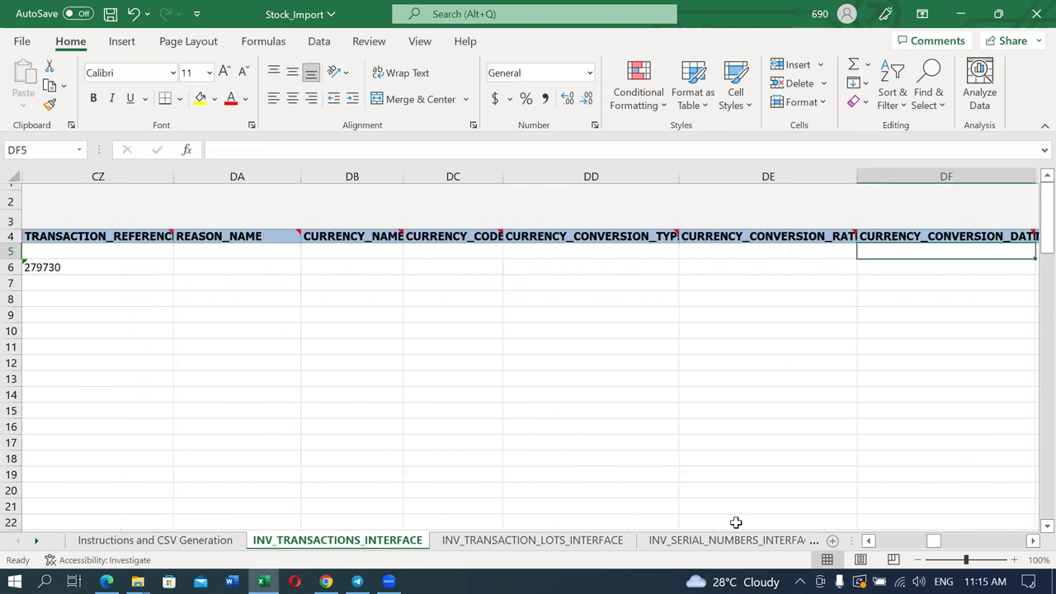
key("Right")
key("Right")
key("Right")
key("Right")
key("Right")
key("Right")
key("Right")
key("Right")
key("Right")
key("Right")
key("Right")
key("Right")
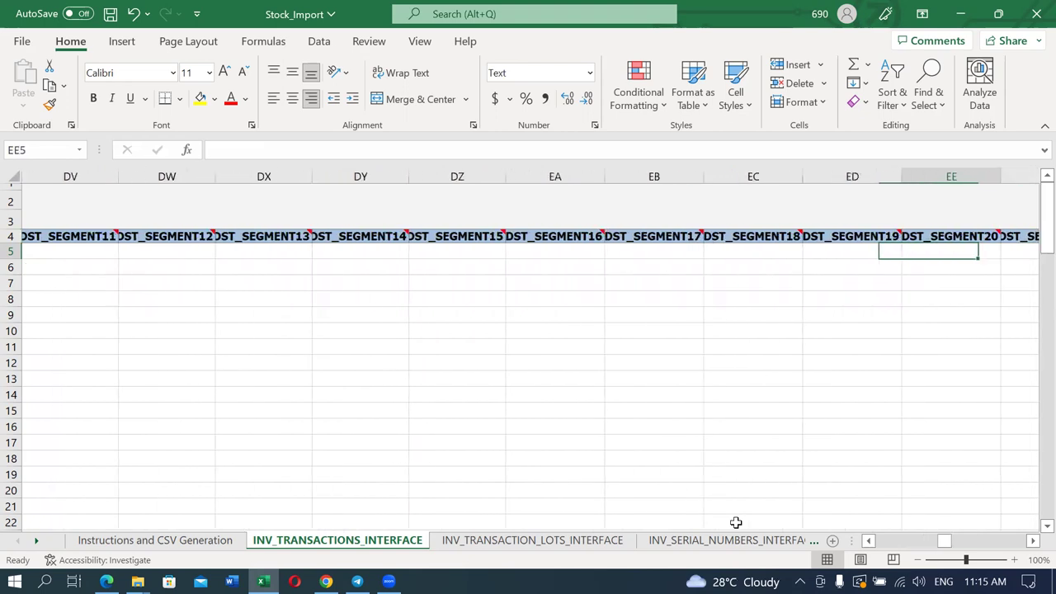
key("Right")
key("Right")
key("Right")
key("Right")
key("Right")
key("Right")
key("Right")
key("Right")
key("Right")
key("Right")
key("Right")
key("Right")
key("Right")
key("Right")
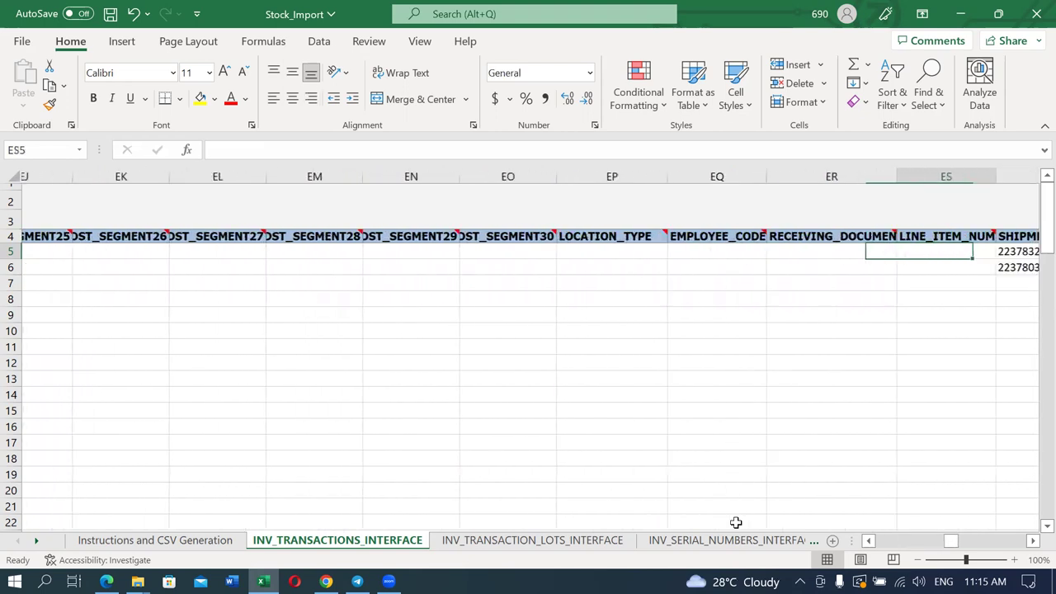
key("Right")
key("Right")
key("Left")
key("Delete")
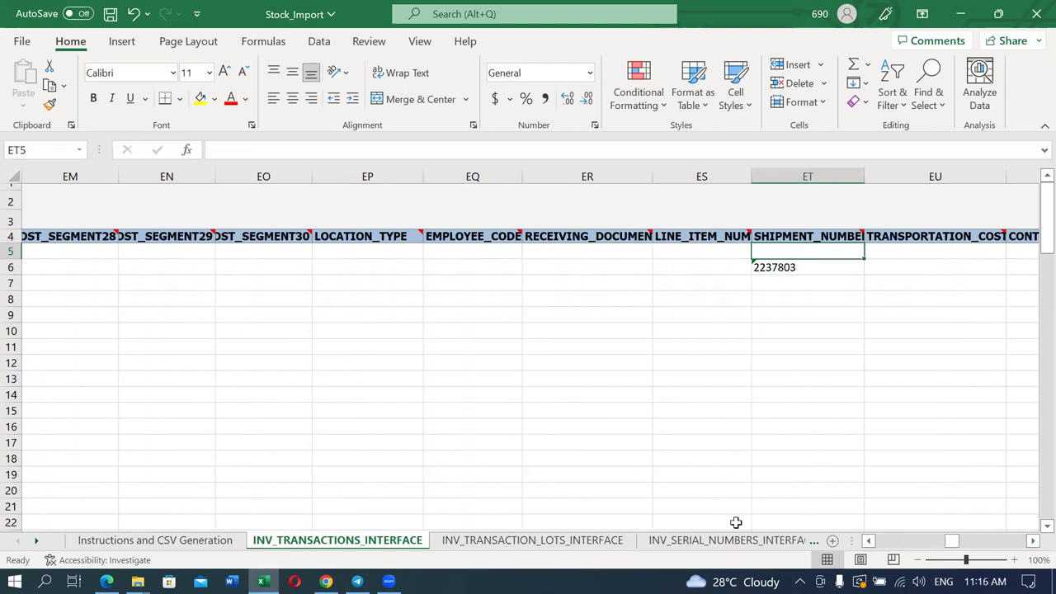
Clear the expected arrival date in the first transaction row.
key("Right")
key("Right")
key("Right")
key("Right")
key("Right")
key("Right")
key("Right")
key("Left")
key("Left")
key("Left")
key("Delete")
Examine the first transaction row from the shipment number through the routing, reservation and attribute columns to the taxation columns.
key("Right")
key("Right")
key("Right")
key("Right")
key("Right")
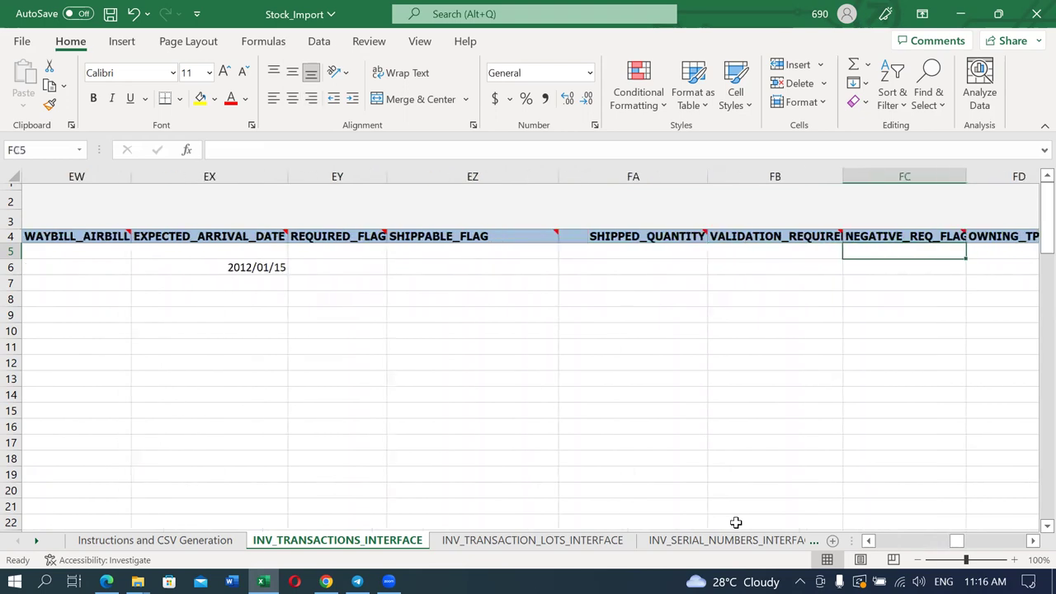
key("Right")
key("Right")
key("Right")
key("Right")
key("Right")
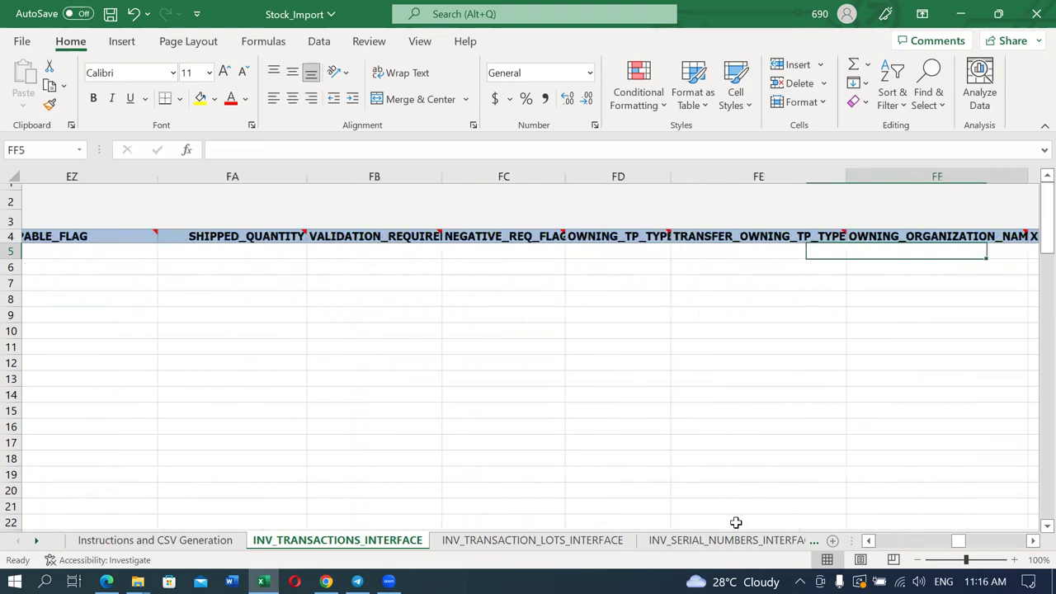
key("Right")
key("Right")
key("Right")
key("Right")
key("Right")
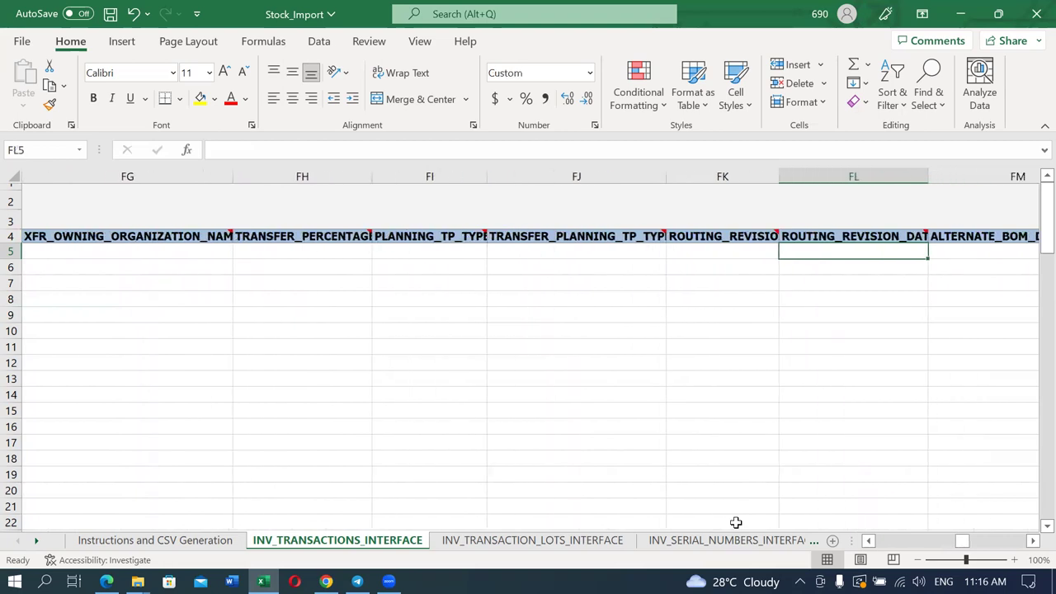
key("Right")
key("Right")
key("Right")
key("Right")
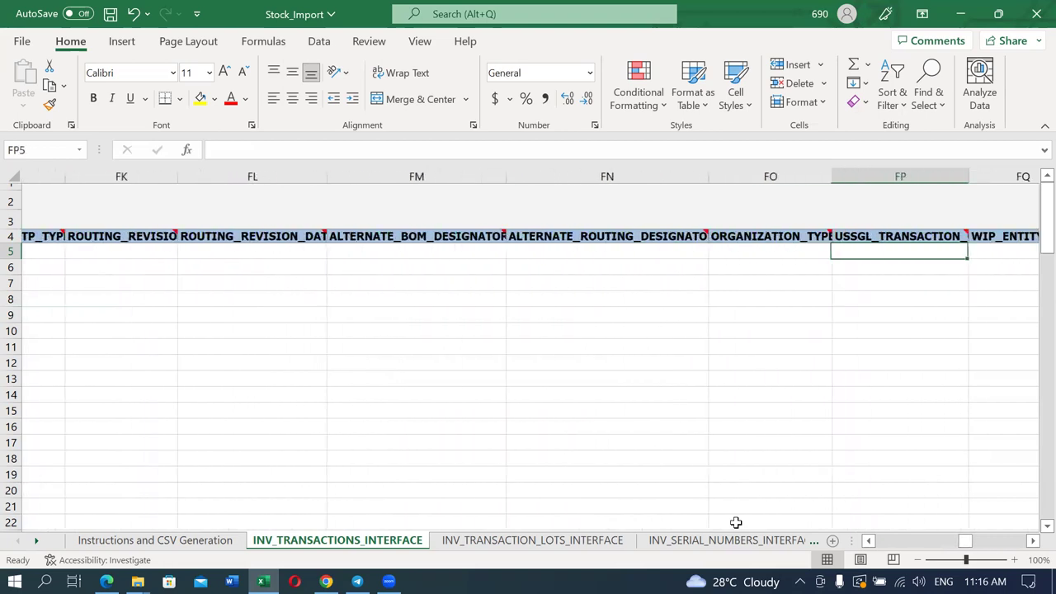
key("Right")
key("Right")
key("Right")
key("Right")
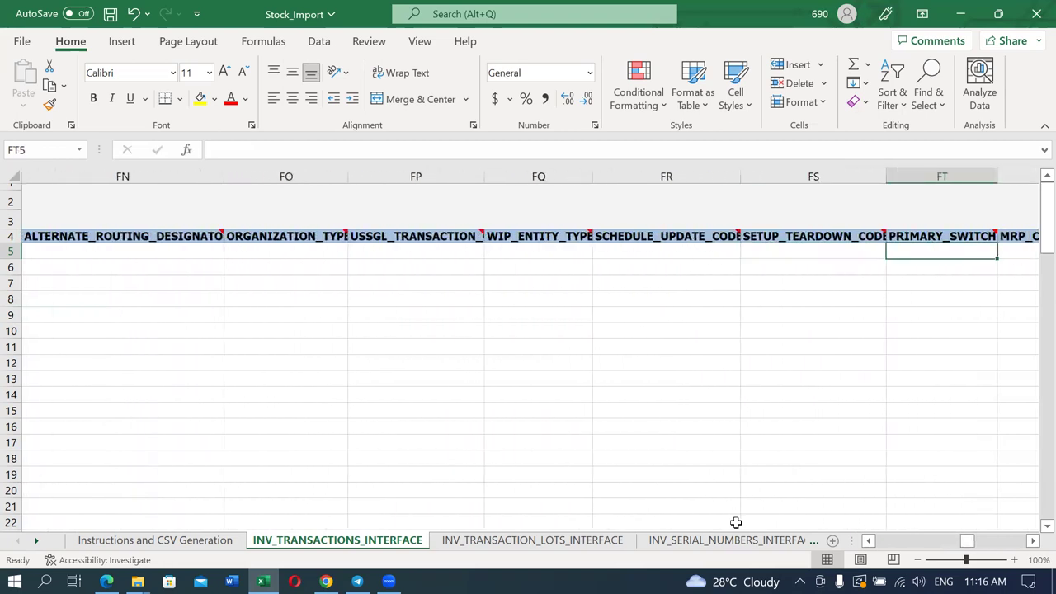
key("Right")
key("Right")
key("Right")
key("Right")
key("Right")
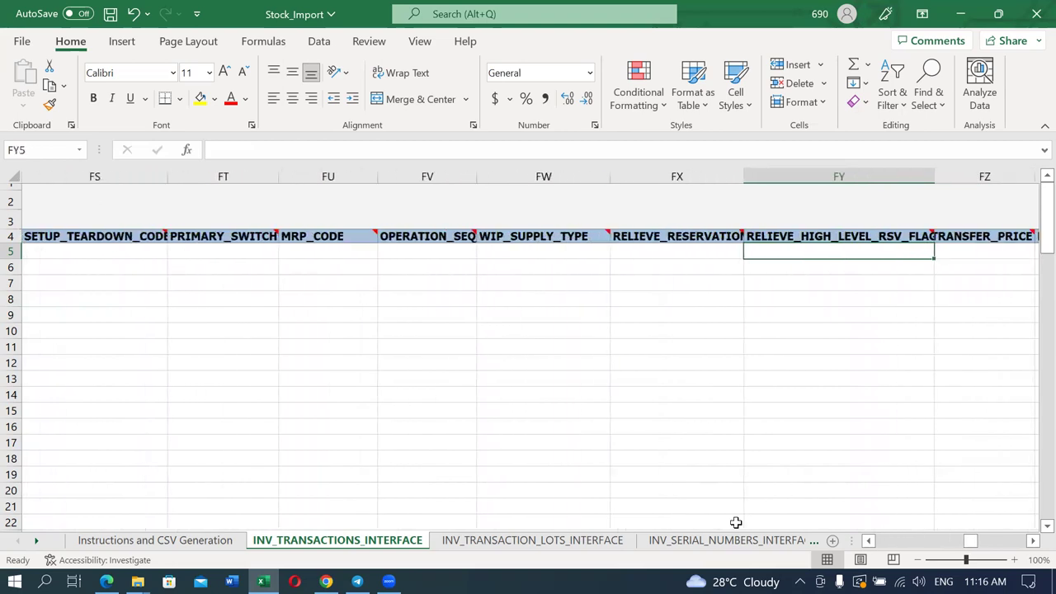
key("Right")
key("Right")
key("Right")
key("Right")
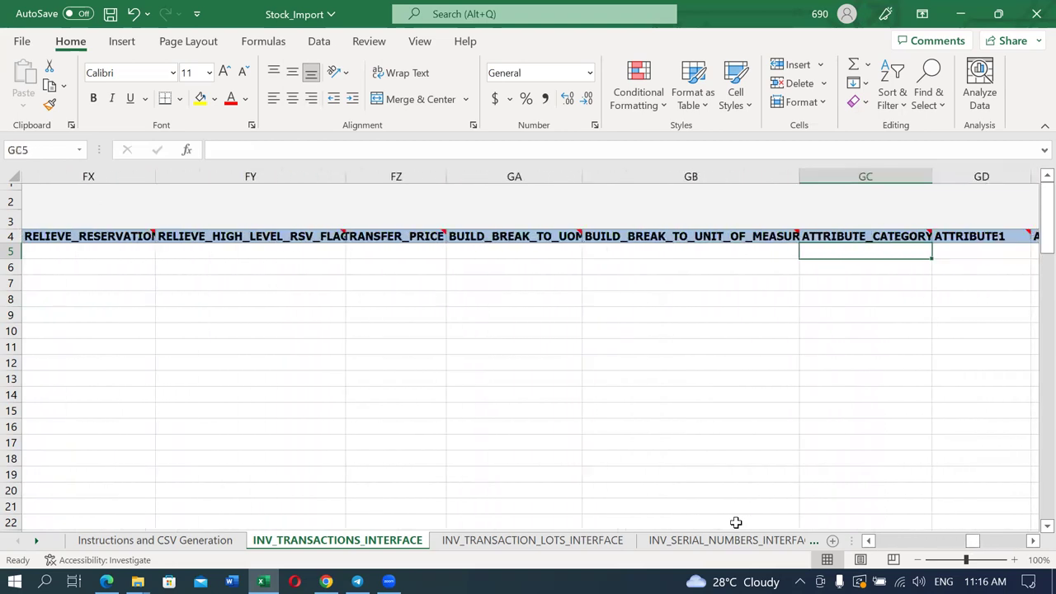
key("Right")
key("Right")
key("Right")
key("Right")
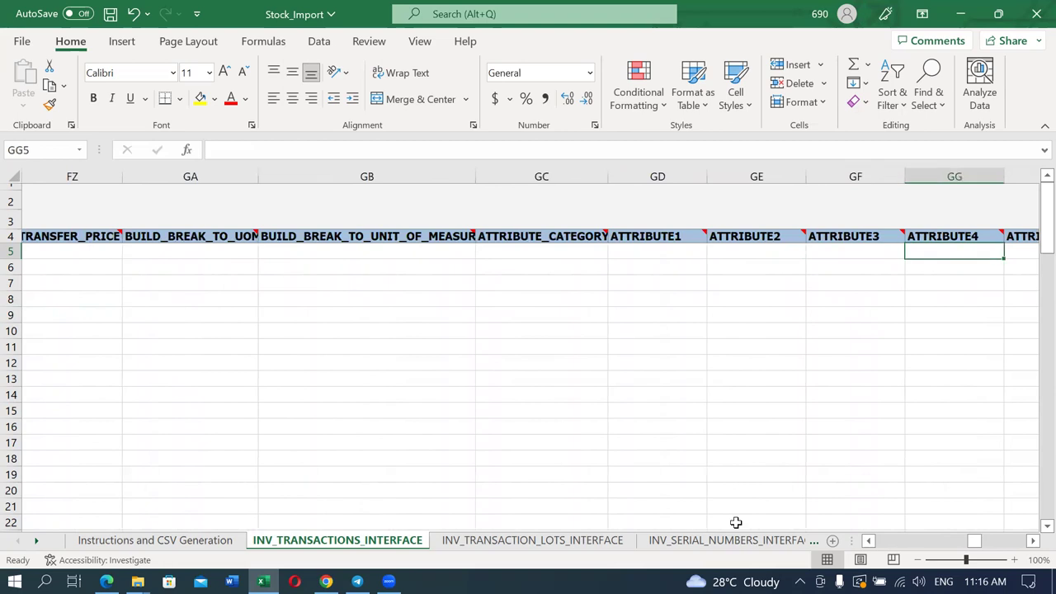
key("Right")
key("Right")
key("Right")
key("Right")
key("Right")
key("Right")
key("Right")
key("Right")
key("Right")
key("Right")
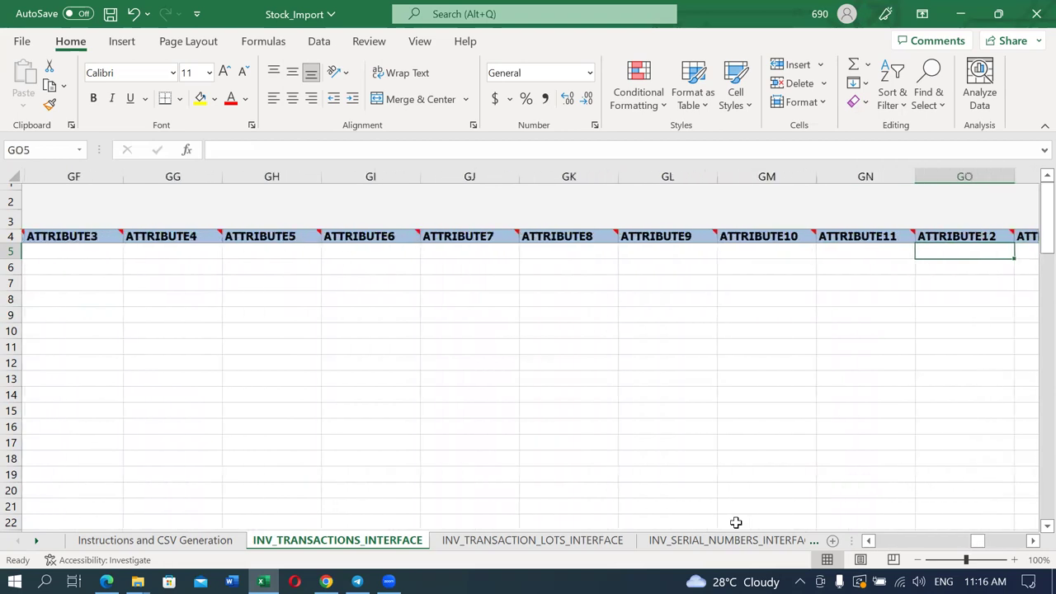
key("Right")
key("Right")
key("Right")
key("Right")
key("Right")
key("Right")
key("Right")
key("Right")
key("Right")
key("Right")
key("Right")
key("Right")
key("Right")
key("Right")
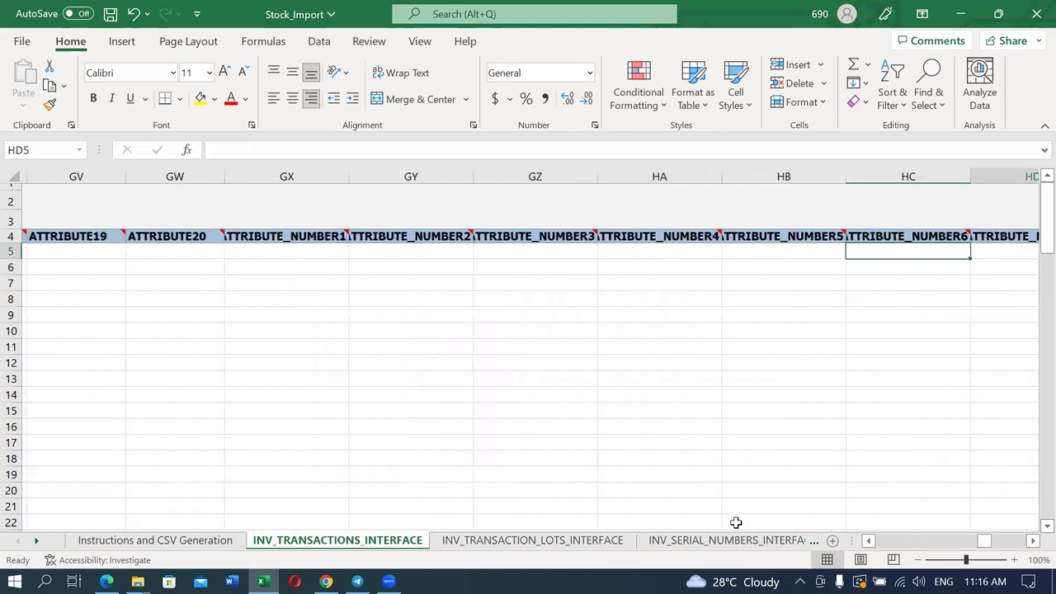
key("Right")
key("Right")
key("Right")
key("Right")
key("Right")
key("Right")
key("Right")
key("Right")
key("Right")
key("Right")
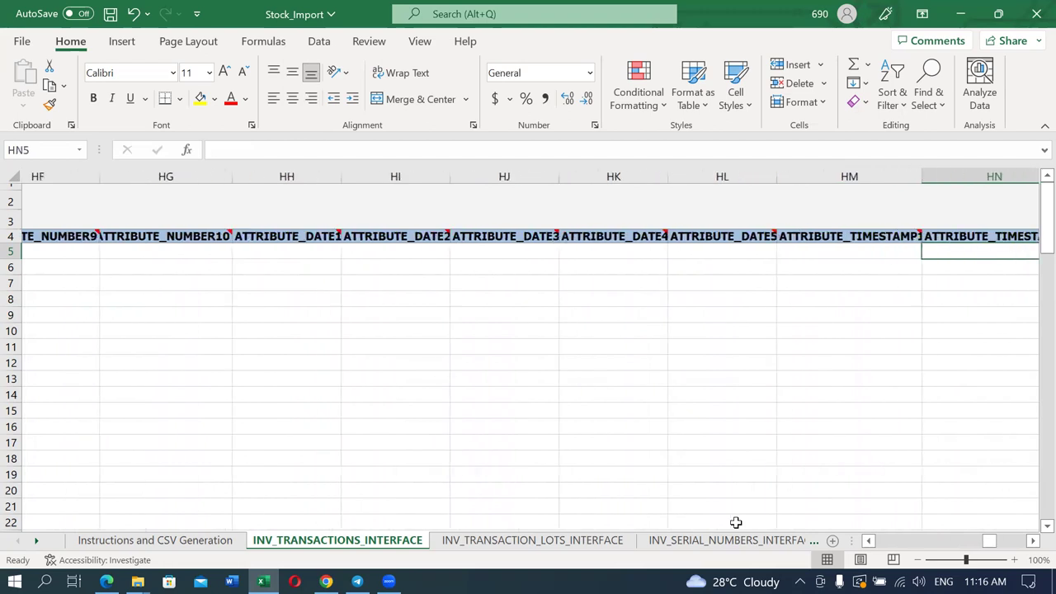
key("Right")
key("Right")
key("Right")
key("Right")
key("Right")
key("Right")
key("Right")
Clear the transaction cost identifier in the first transaction row.
key("Left")
key("Left")
key("Left")
key("Left")
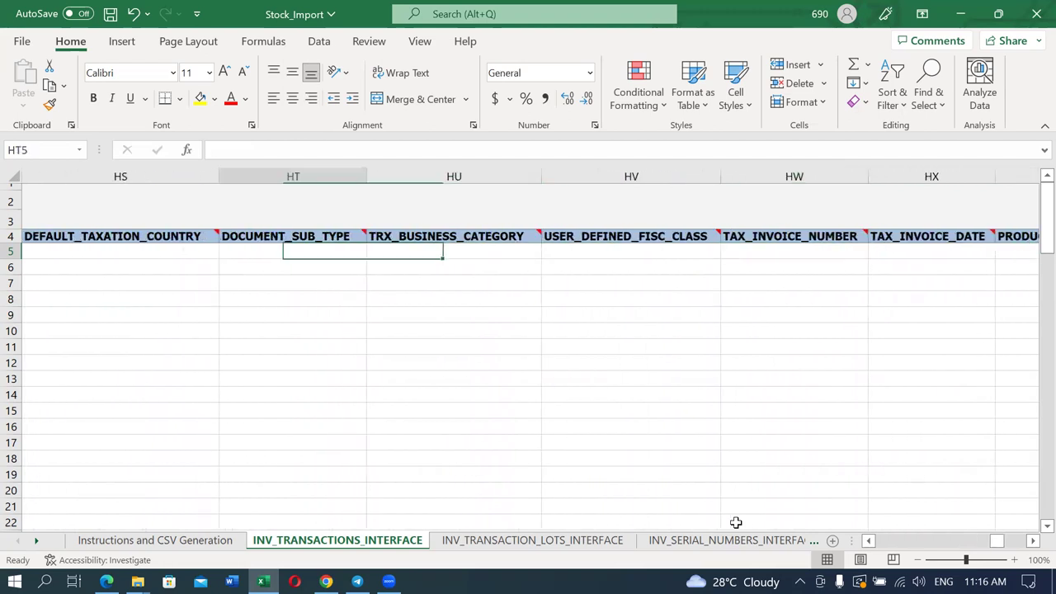
key("Left")
key("Left")
key("Right")
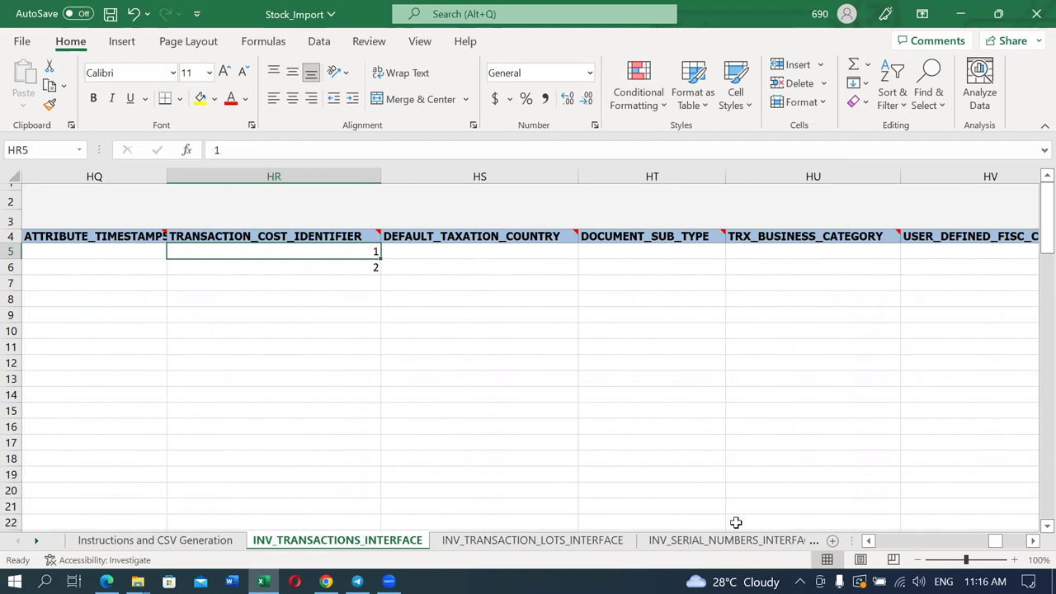
key("Delete")
type("4")
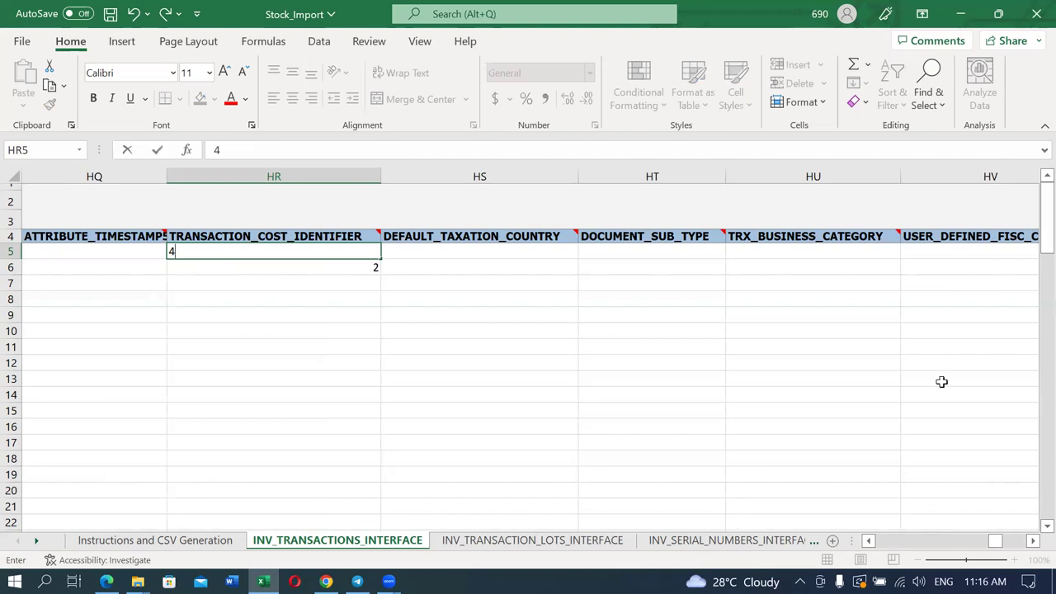
left_click(359, 315)
left_click(311, 252)
key("Delete")
Examine the first transaction row from the default taxation country through the product, vendor and current-cost columns.
key("Right")
key("Right")
key("Right")
key("Right")
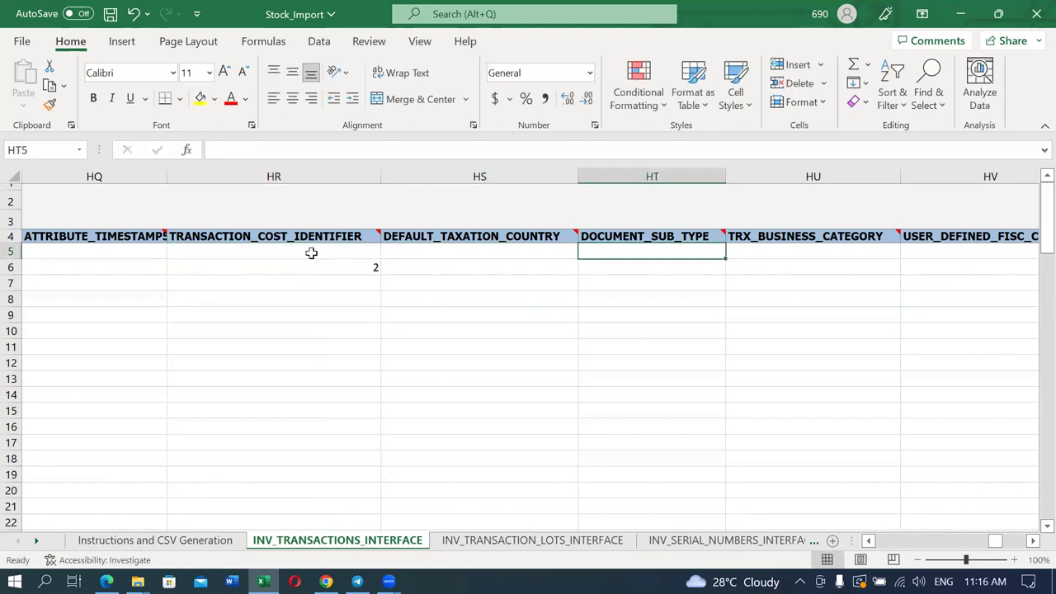
key("Right")
key("Right")
key("Right")
key("Right")
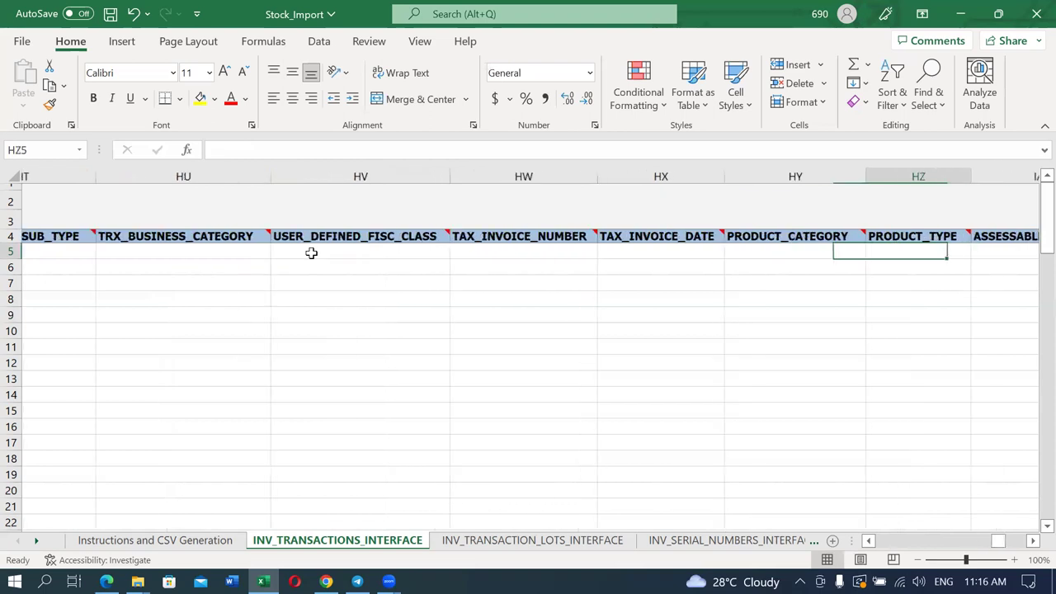
key("Right")
key("Right")
key("Right")
key("Right")
key("Right")
key("Right")
key("Right")
key("Right")
key("Right")
key("Right")
key("Right")
key("Right")
key("Right")
key("Right")
key("Right")
key("Right")
key("Right")
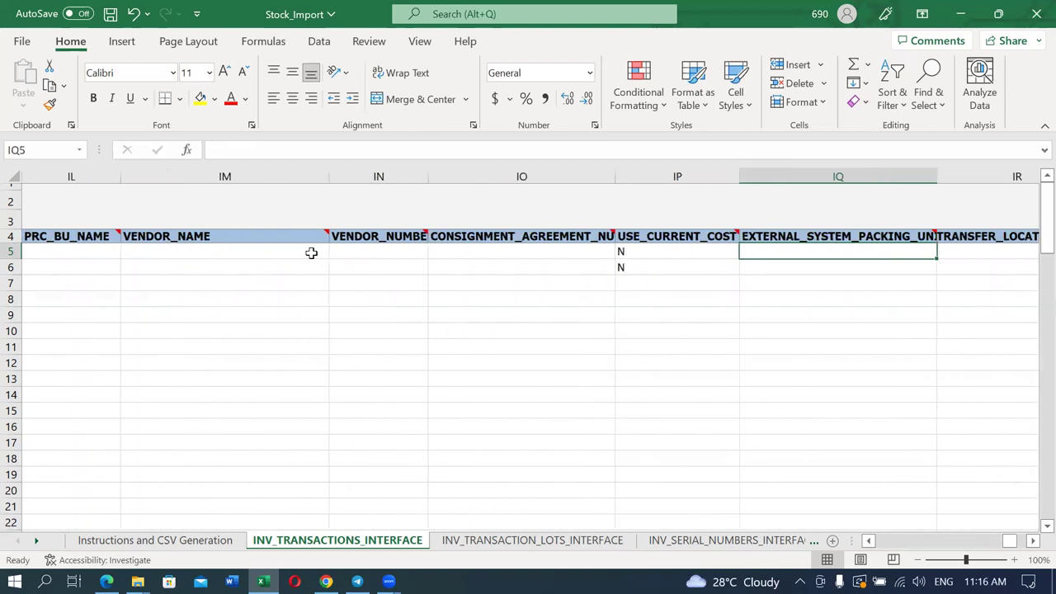
Set USE_CURRENT_COST to Y in the first transaction row.
key("Left")
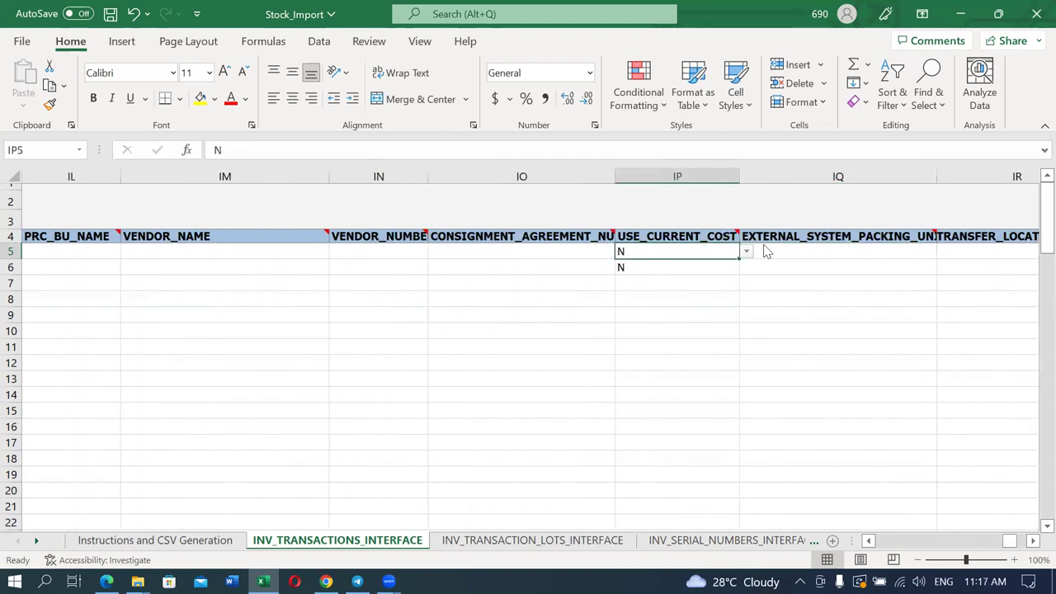
mouse_move(748, 256)
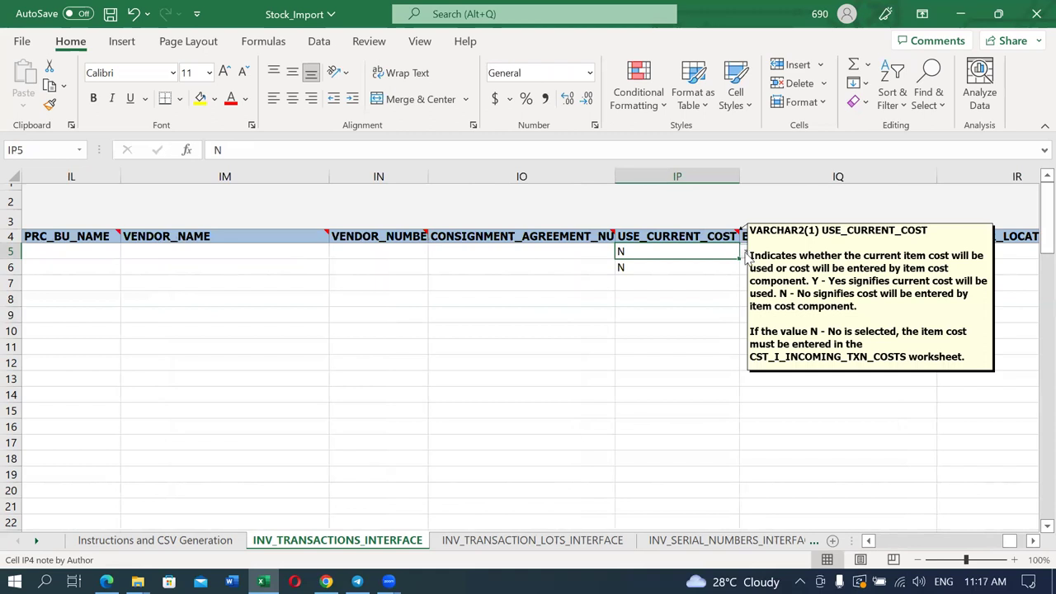
left_click(748, 258)
left_click(681, 297)
left_click(708, 253)
left_click(748, 255)
left_click(710, 265)
left_click(683, 349)
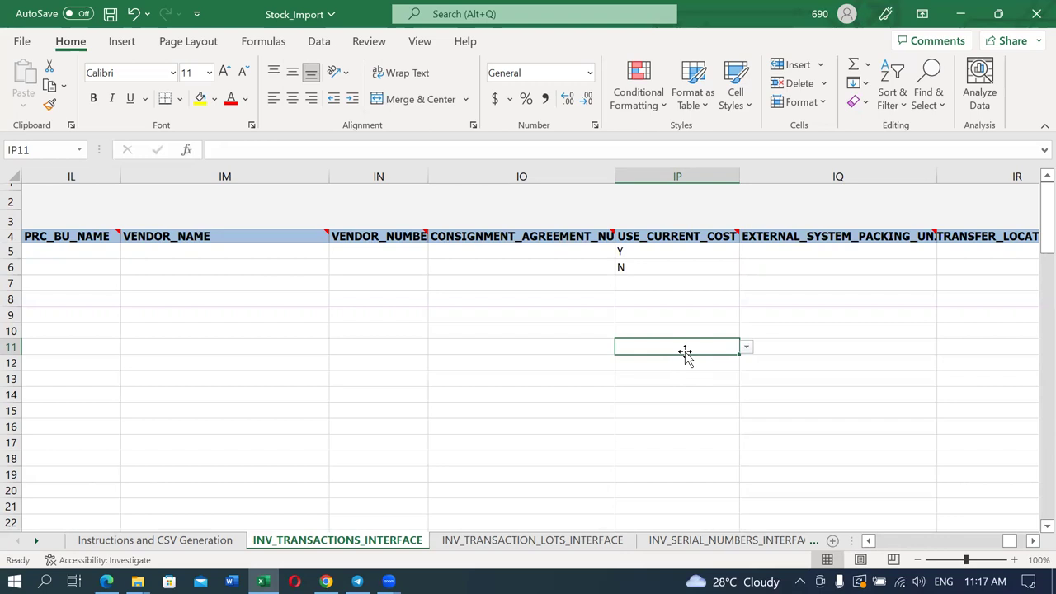
Examine the first transaction row from the external system packing unit through the project, funding and requester columns.
left_click(794, 251)
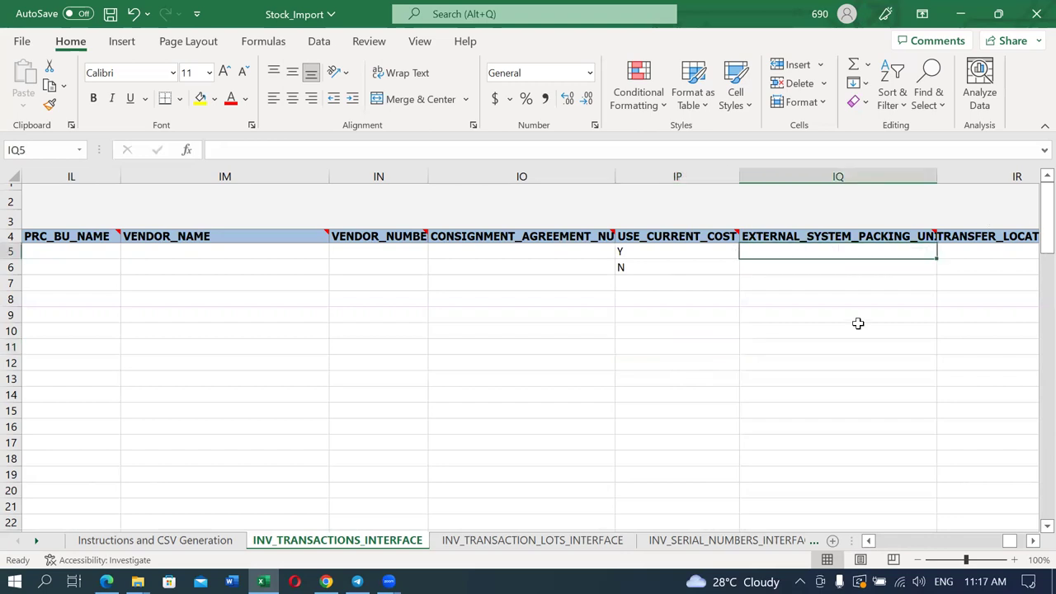
key("Right")
key("Right")
key("Right")
key("Right")
key("Right")
key("Right")
key("Right")
key("Right")
key("Right")
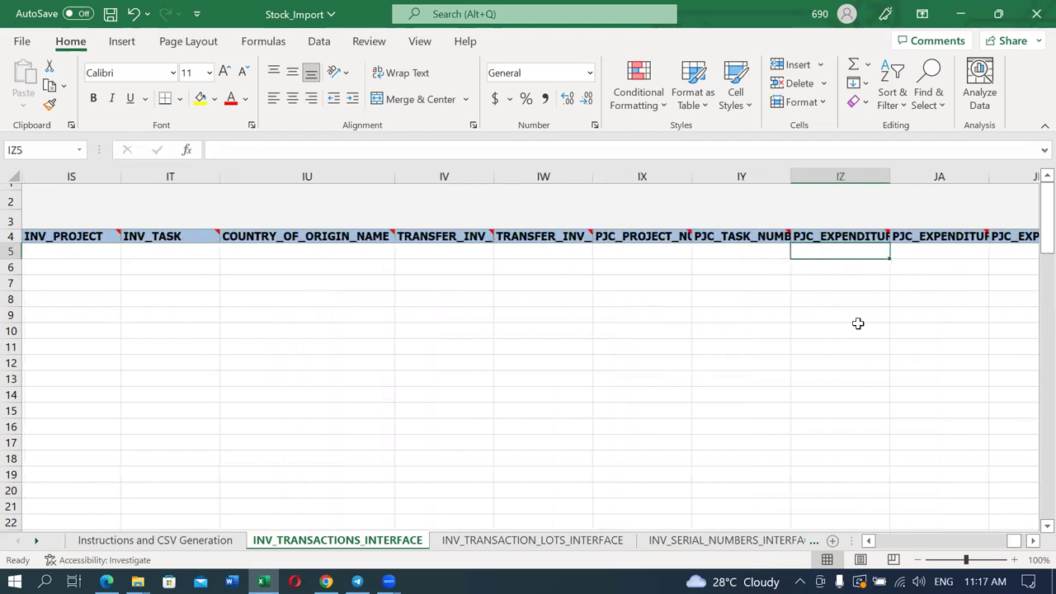
key("Right")
key("Right")
key("Right")
key("Right")
key("Right")
key("Right")
key("Right")
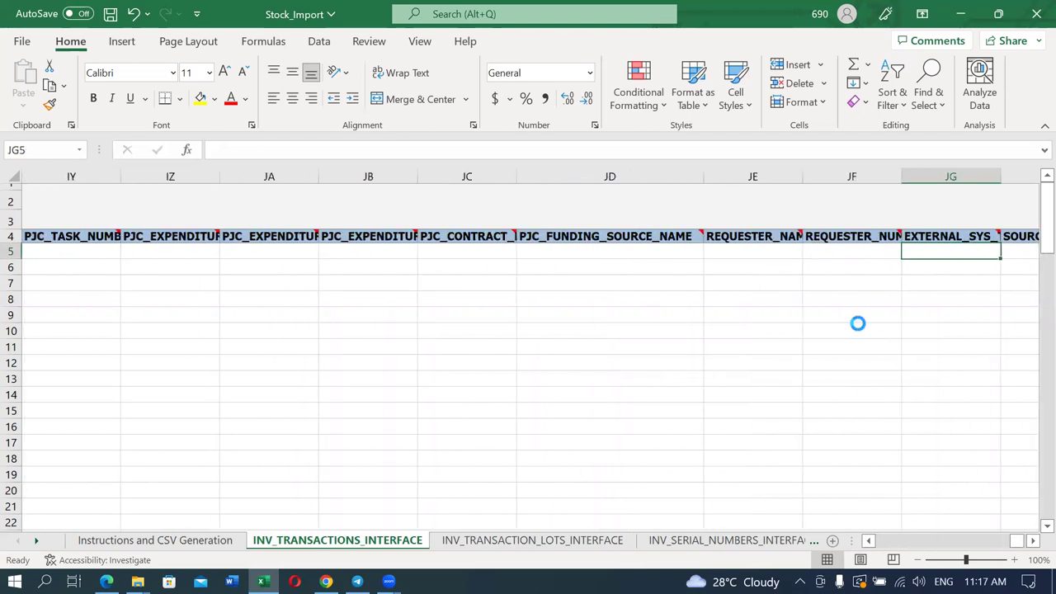
Save the Stock_Import workbook, accepting the personal information notice.
key("ctrl+s")
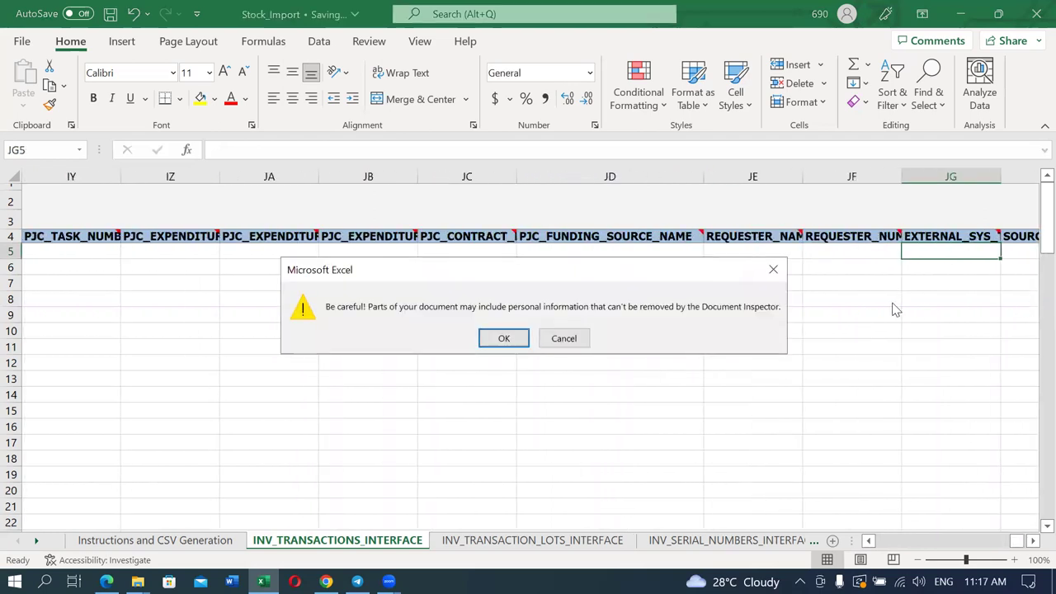
left_click(504, 340)
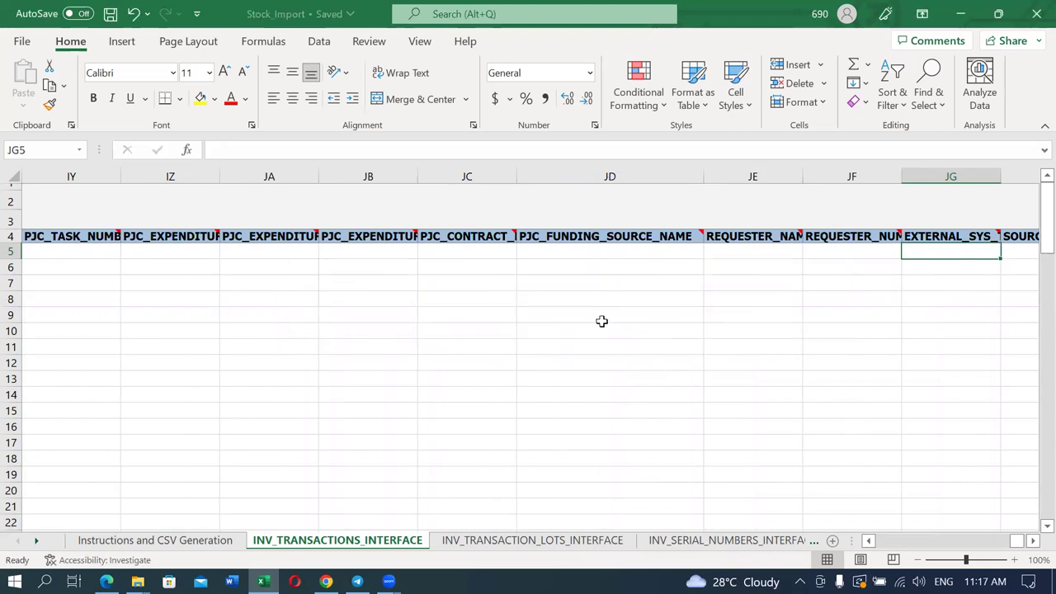
Examine the last columns of the first transaction row, from the external system packing unit through the source lot, lot transaction group and representative lot number.
key("Right")
key("Right")
key("Right")
key("Right")
key("Right")
key("Right")
key("Right")
key("Right")
key("Right")
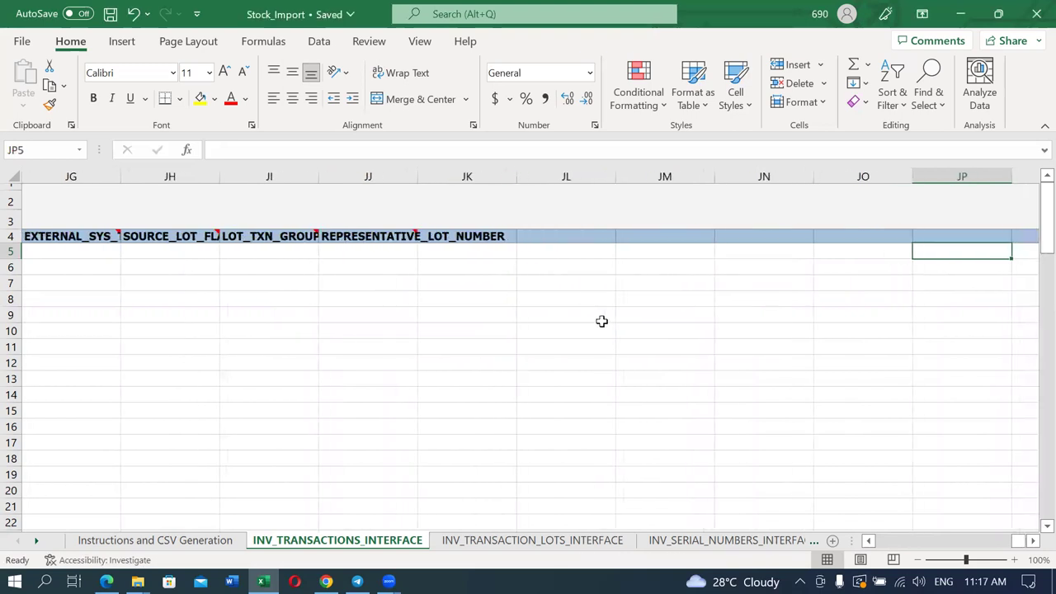
Delete the Seattle Manufacturing sample row from the inventory transactions sheet and save the workbook, accepting the personal information notice.
key("Home")
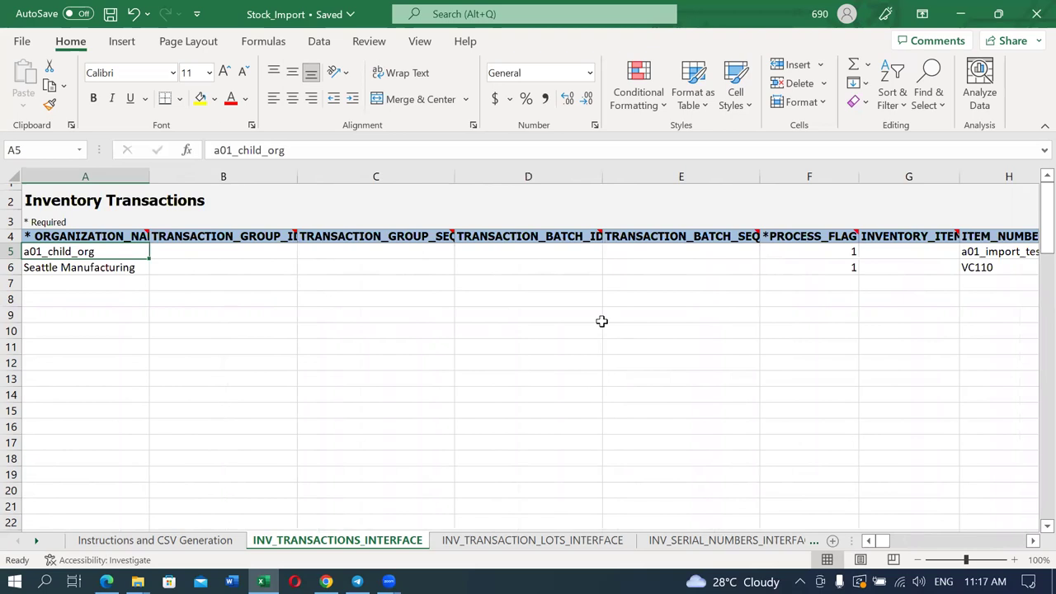
left_click(12, 266)
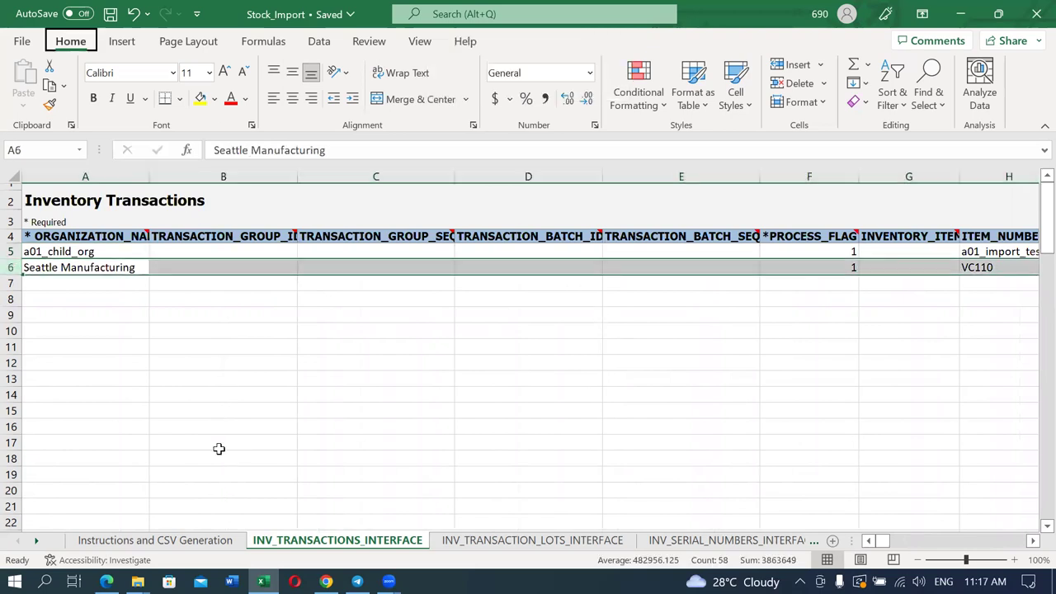
key("Delete")
key("ctrl+s")
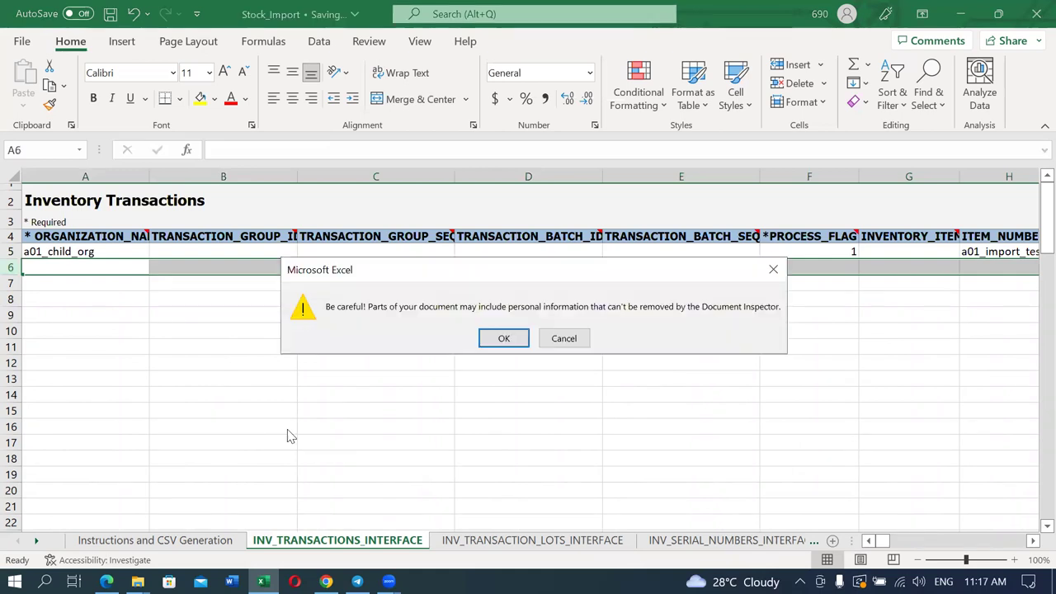
left_click(510, 339)
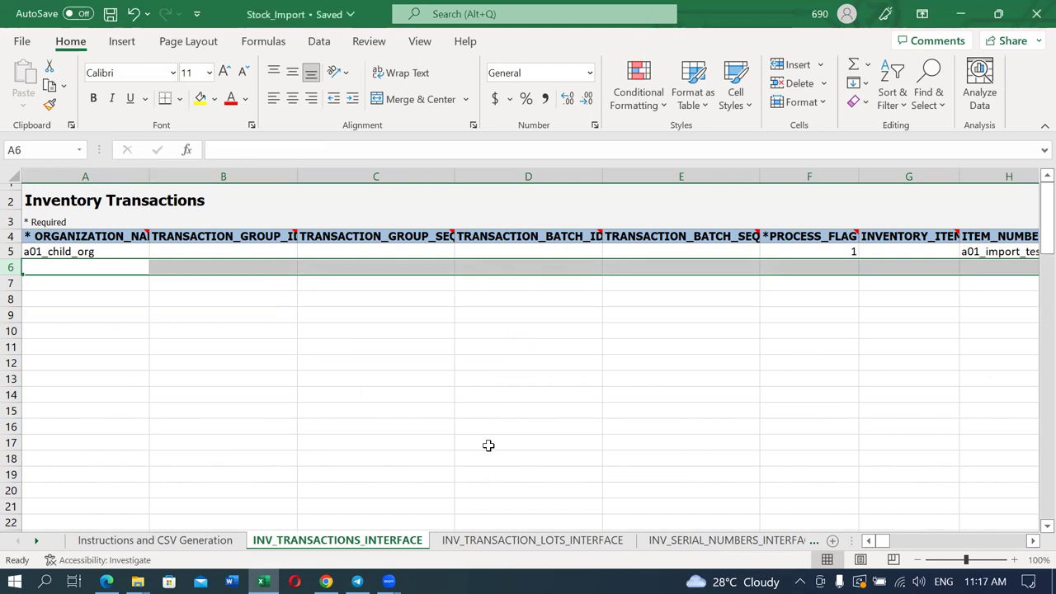
Delete the two sample lot rows, TM1 and TM2, from the INV_TRANSACTION_LOTS_INTERFACE sheet.
left_click(525, 541)
left_click(373, 487)
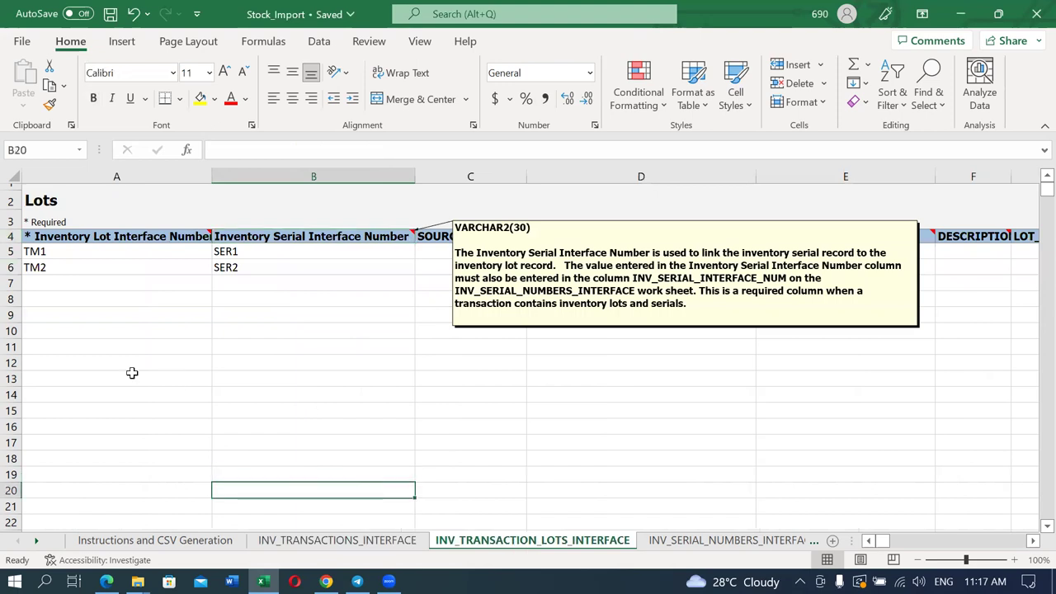
left_click(47, 298)
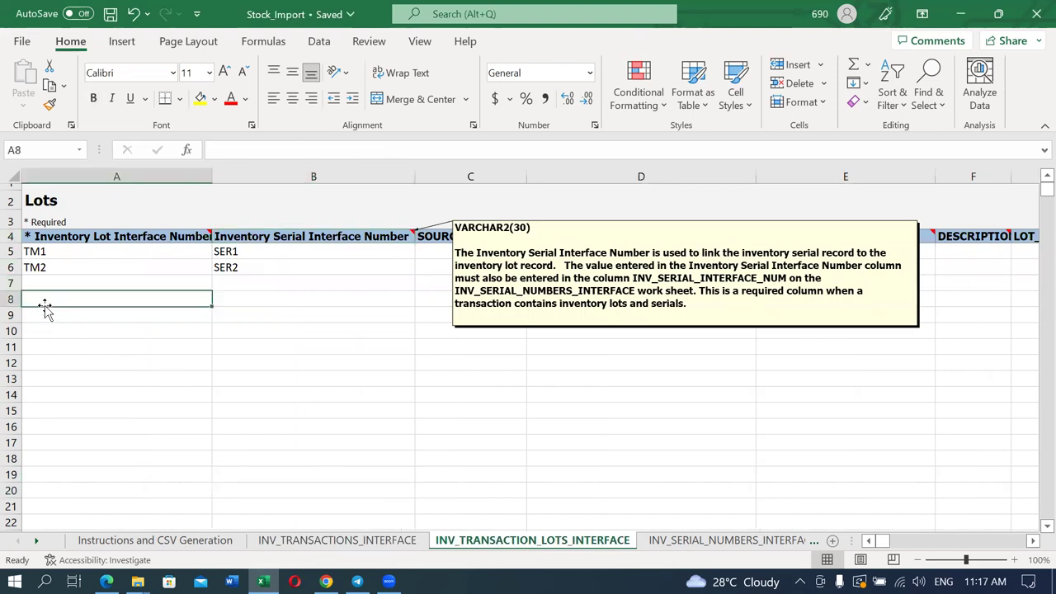
left_click_drag(11, 251, 12, 266)
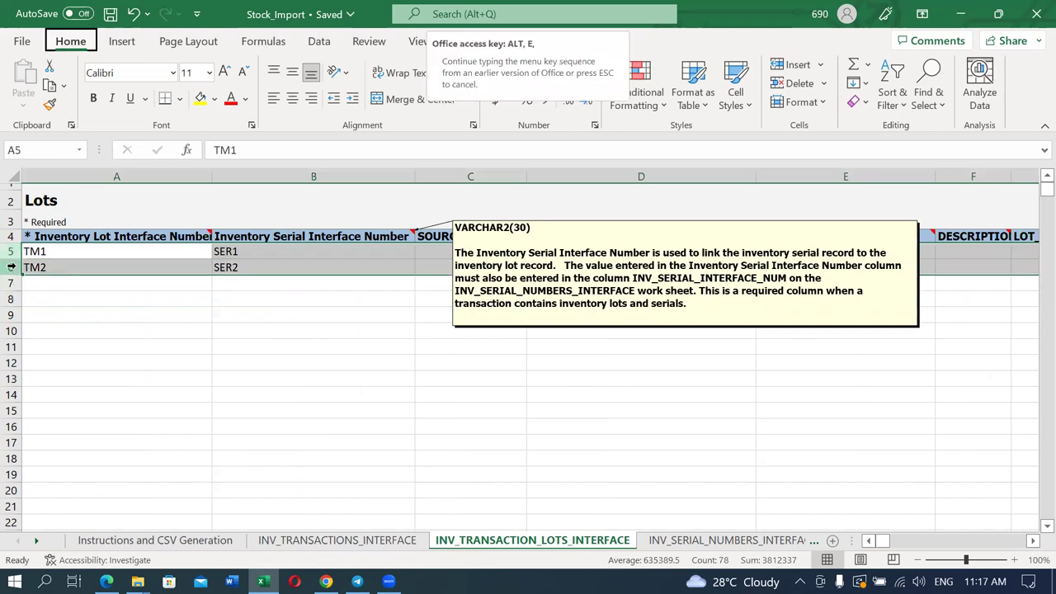
key("Delete")
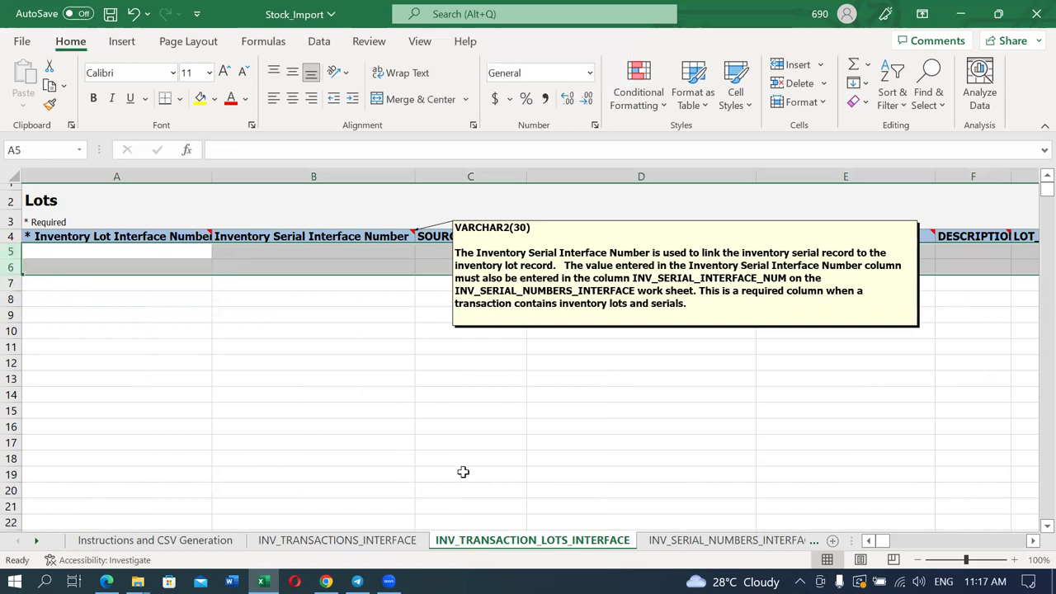
Delete the two sample serial number rows, SER1 and SER2, from the INV_SERIAL_NUMBERS_INTERFACE sheet.
left_click(677, 538)
left_click_drag(11, 252, 12, 266)
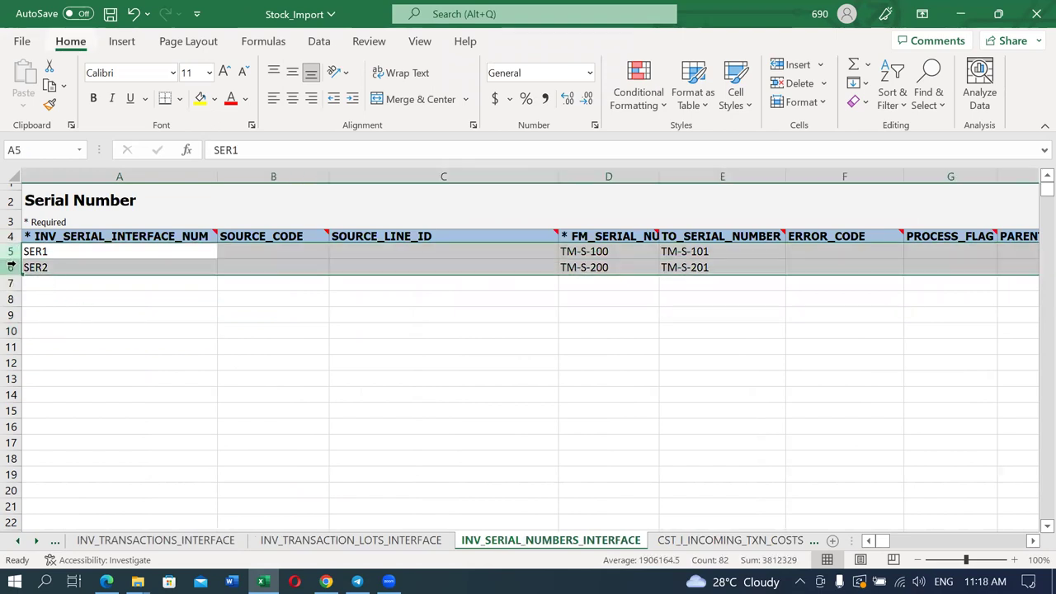
key("Delete")
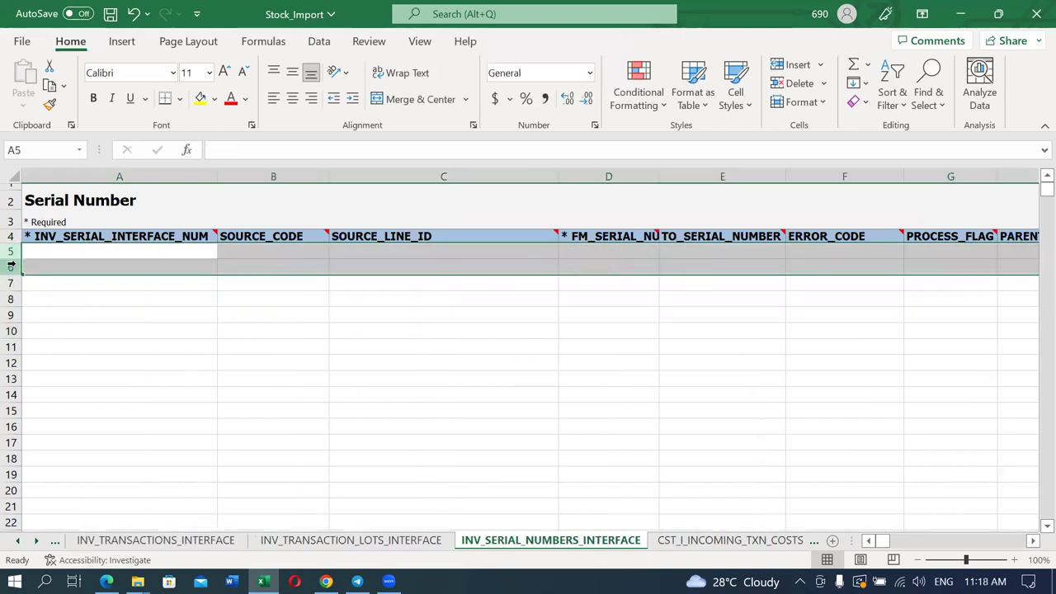
Delete the two sample ITEM_PRICE cost rows from the CST_I_INCOMING_TXN_COSTS sheet.
left_click(734, 541)
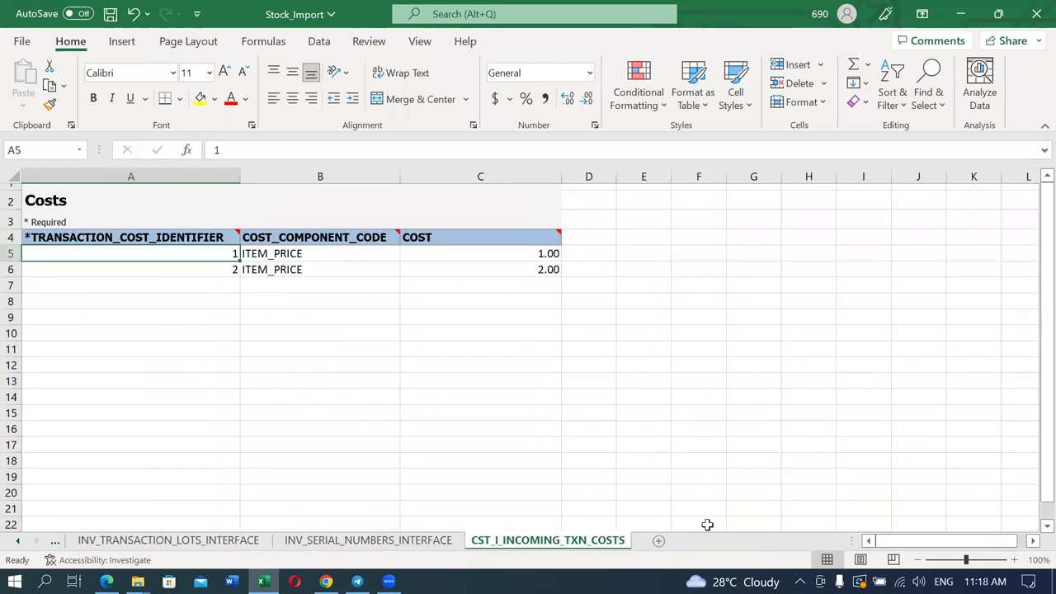
left_click(414, 426)
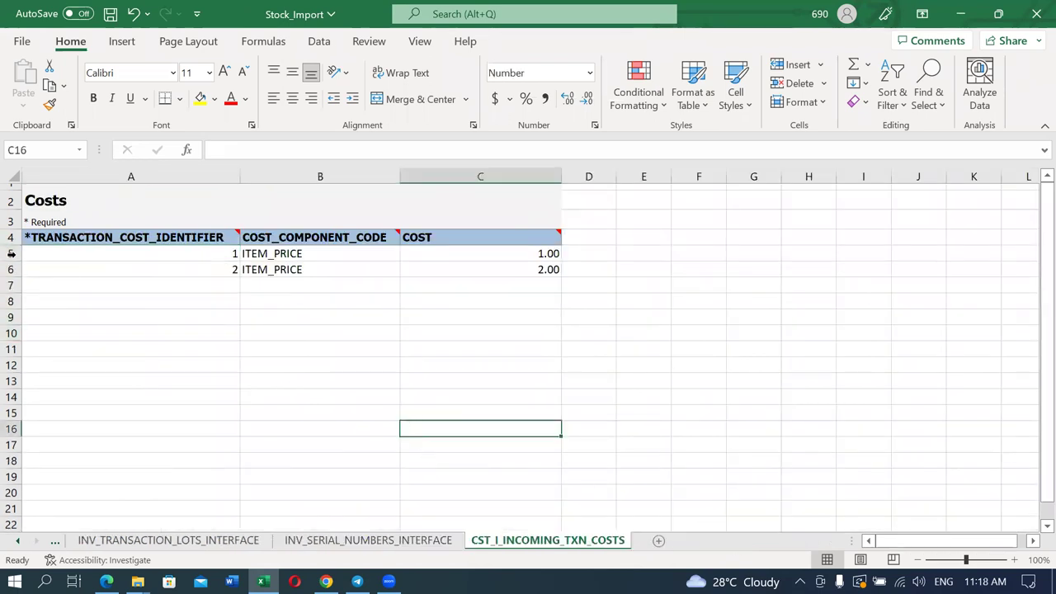
left_click_drag(10, 253, 7, 267)
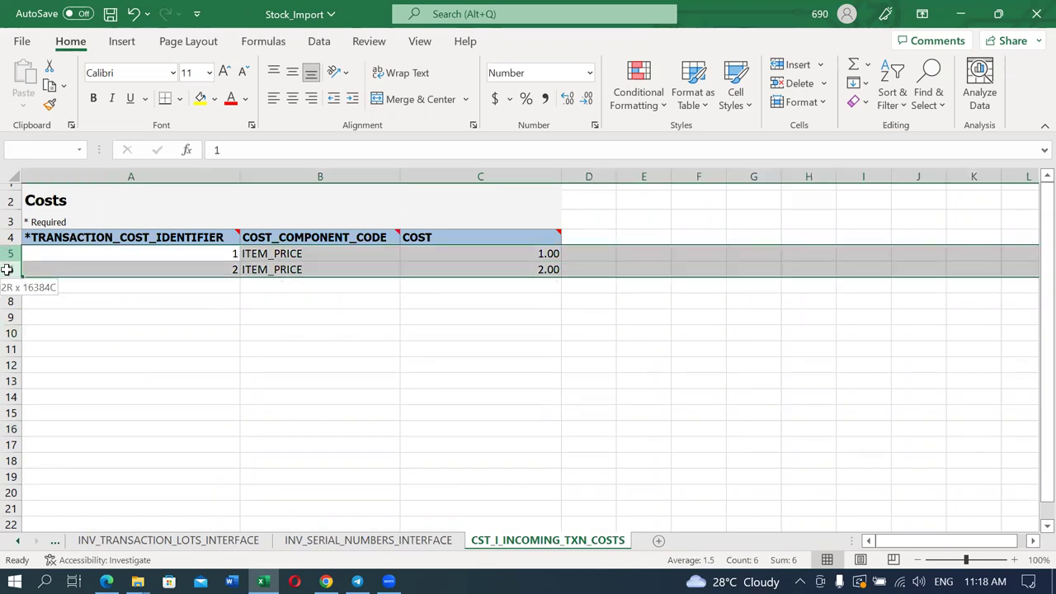
key("alt+e")
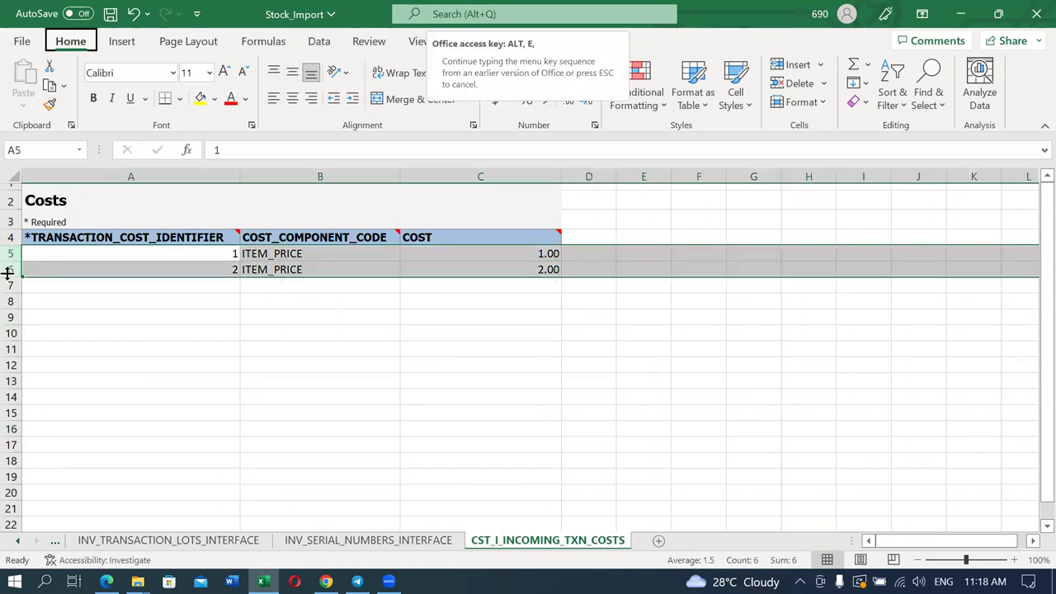
left_click(267, 359)
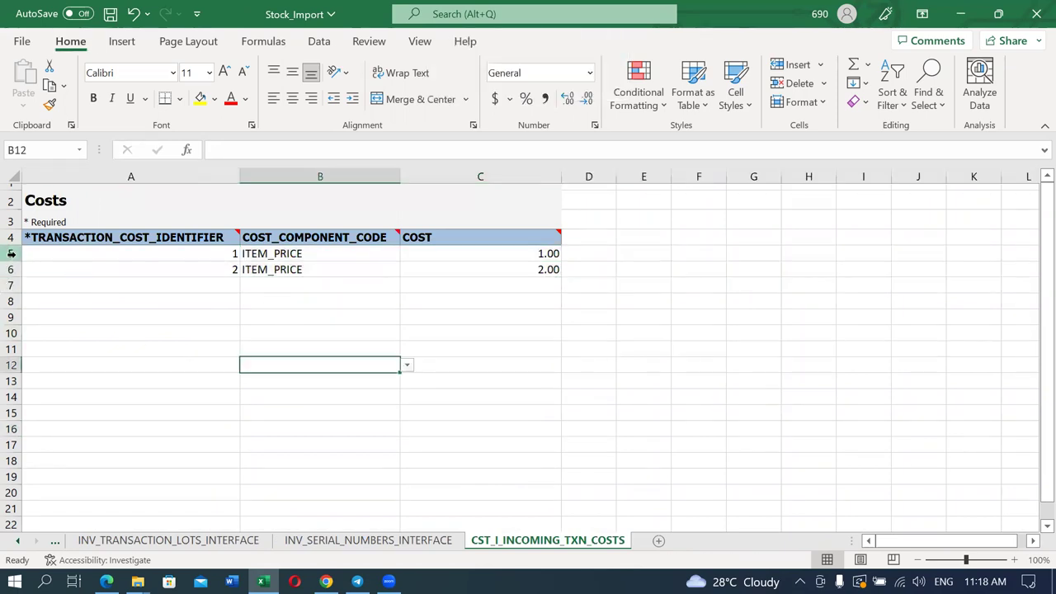
left_click_drag(9, 252, 12, 270)
key("alt+e")
key("d")
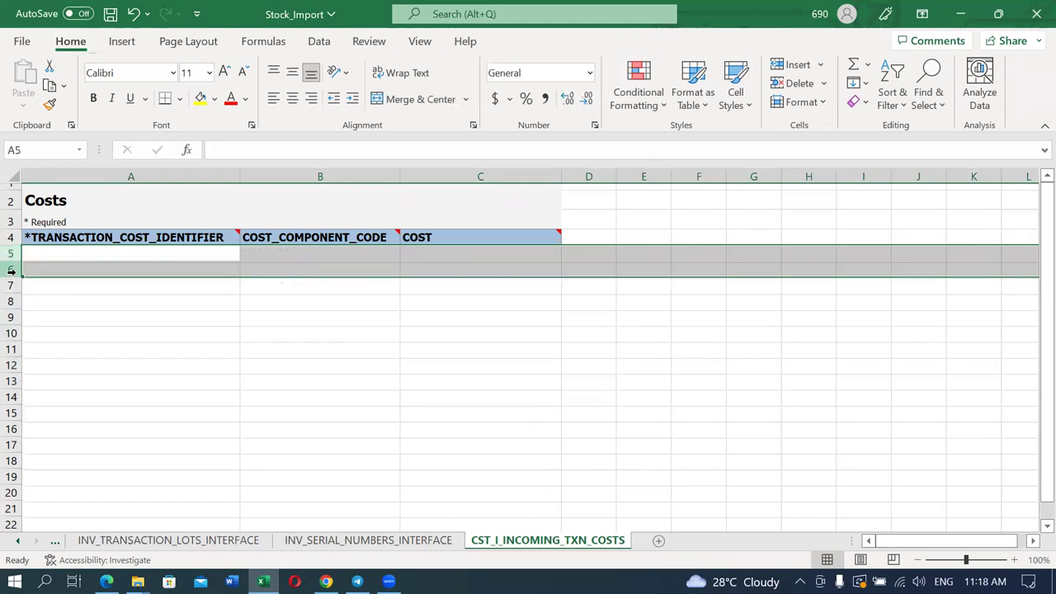
Save the Stock_Import workbook and go to the Instructions and CSV Generation sheet.
key("ctrl+s")
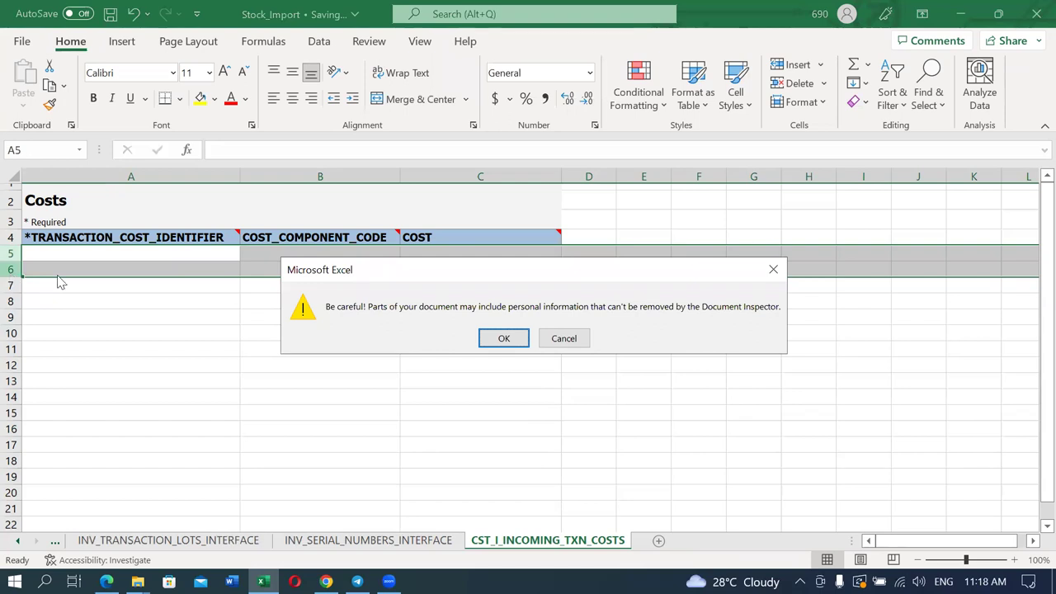
left_click(506, 346)
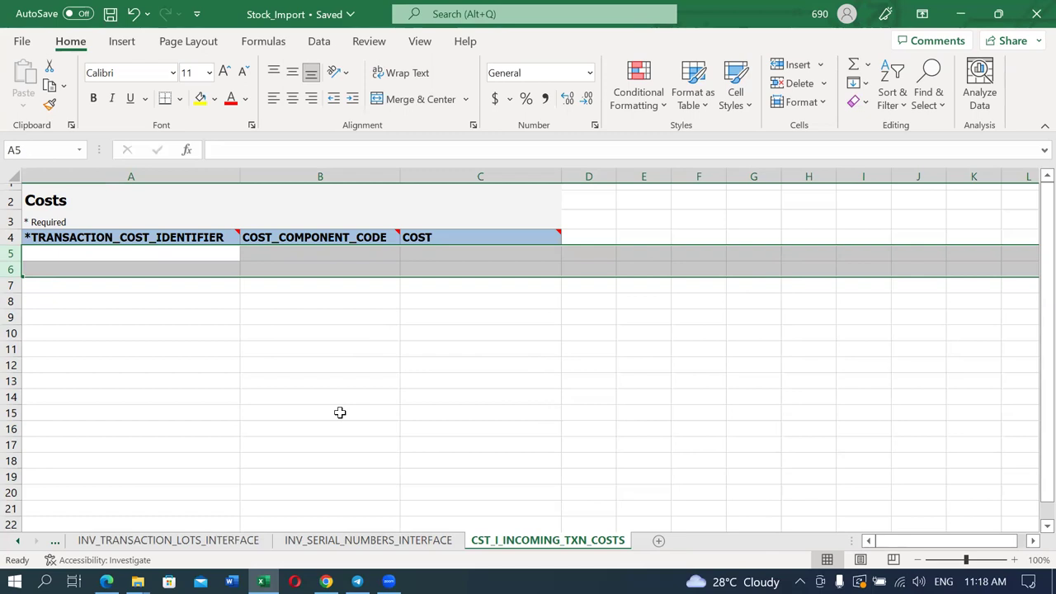
left_click(54, 548)
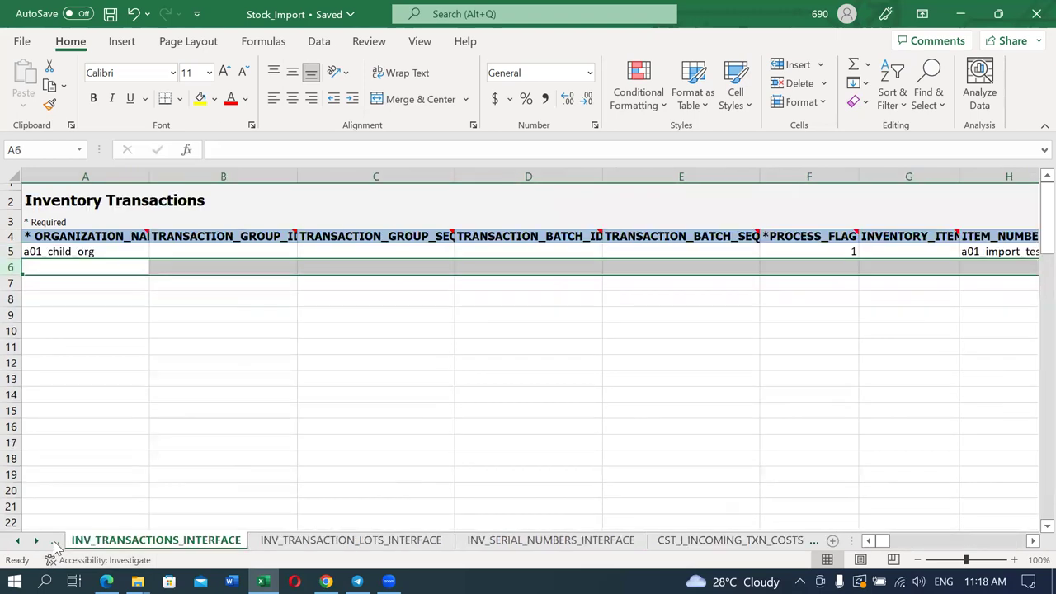
left_click(56, 543)
left_click(60, 546)
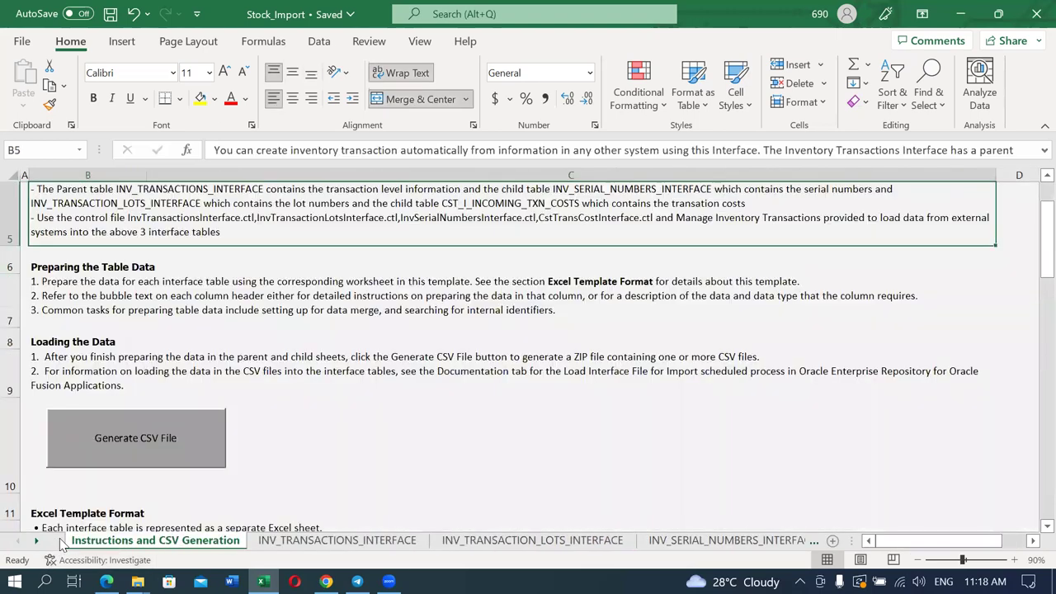
Save the workbook again and generate the CSV file from the interface sheets.
key("ctrl+s")
left_click(506, 338)
left_click(154, 438)
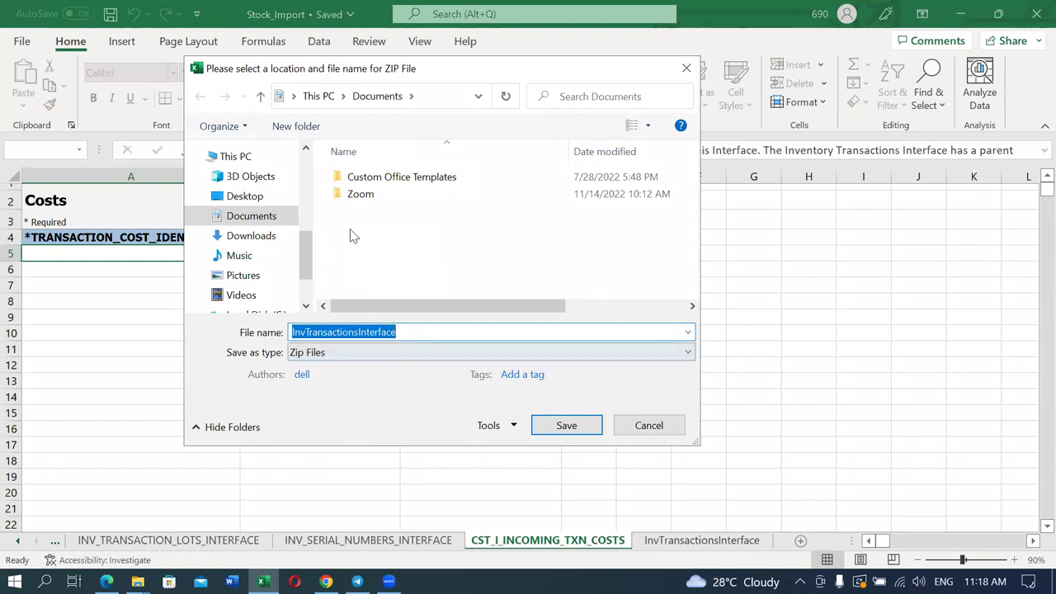
Save the generated ZIP file as Stock_Import in the Import folder of Oracle_SCM_Training on drive D.
scroll(306, 264, "down", 1)
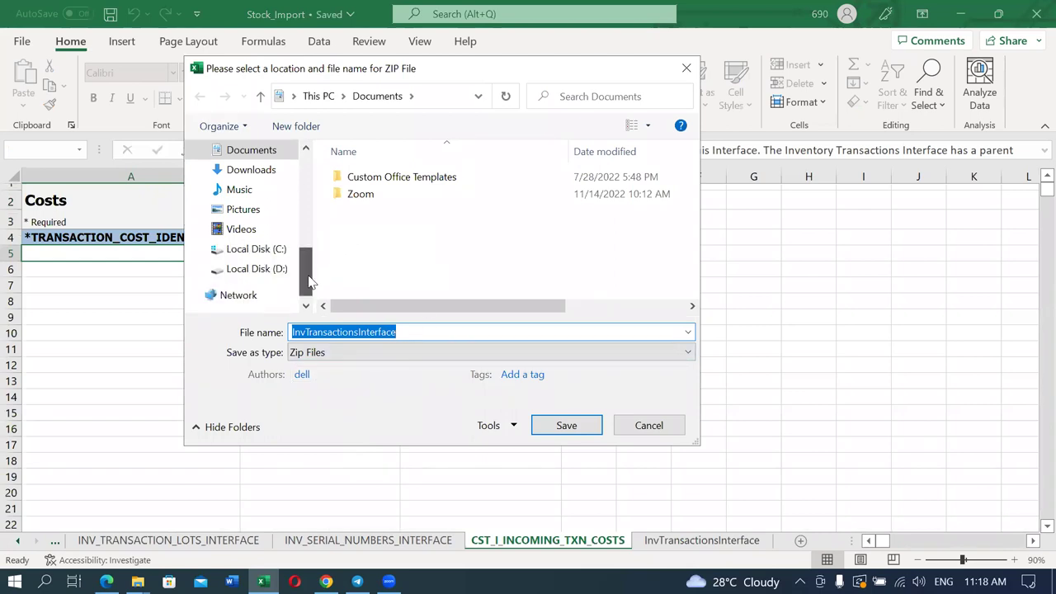
left_click(265, 269)
double_click(420, 213)
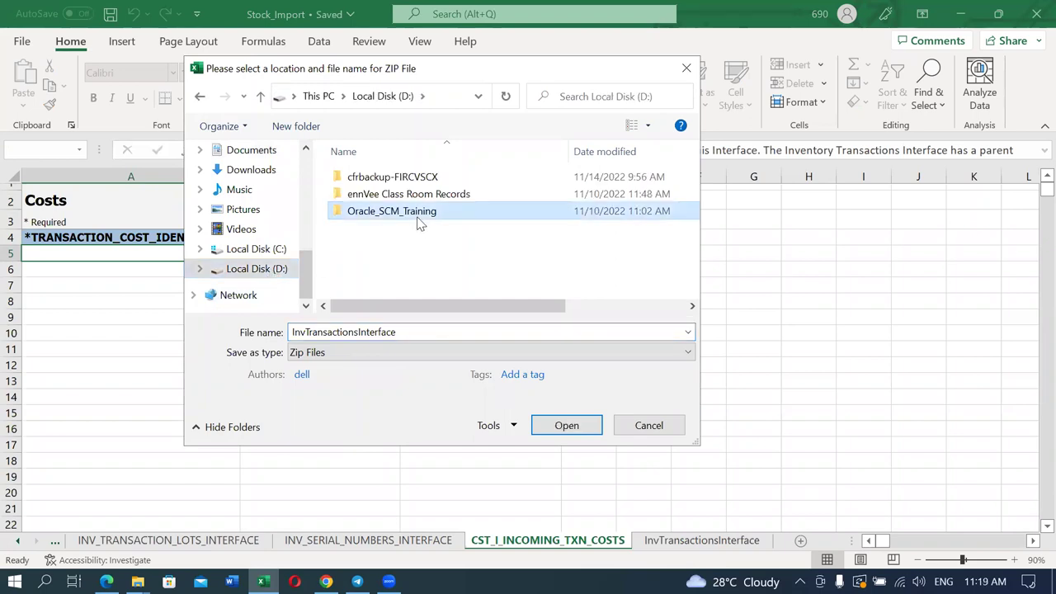
scroll(417, 268, "down", 1)
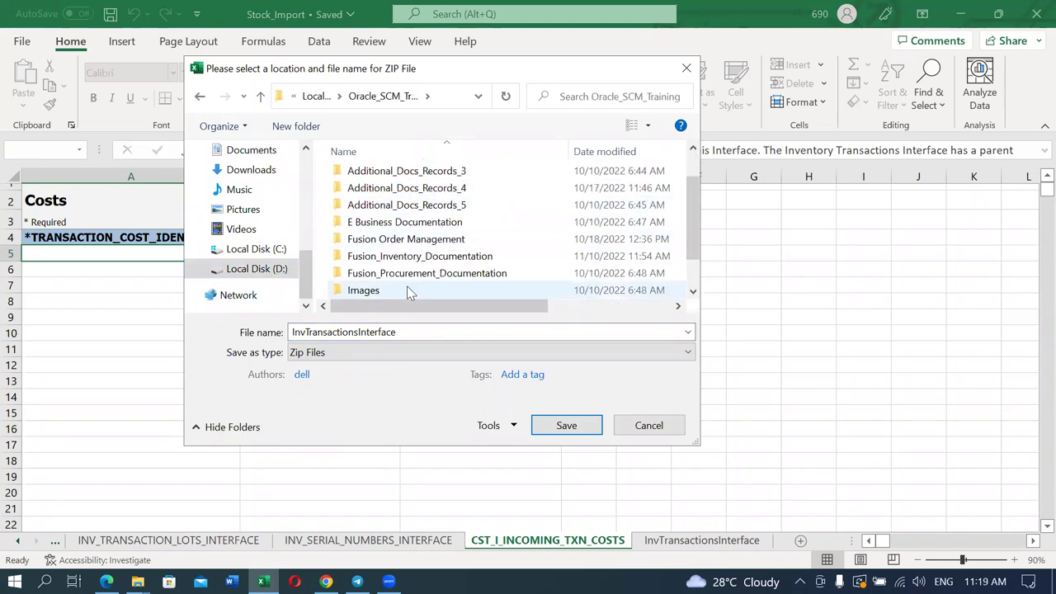
scroll(407, 287, "down", 1)
double_click(406, 276)
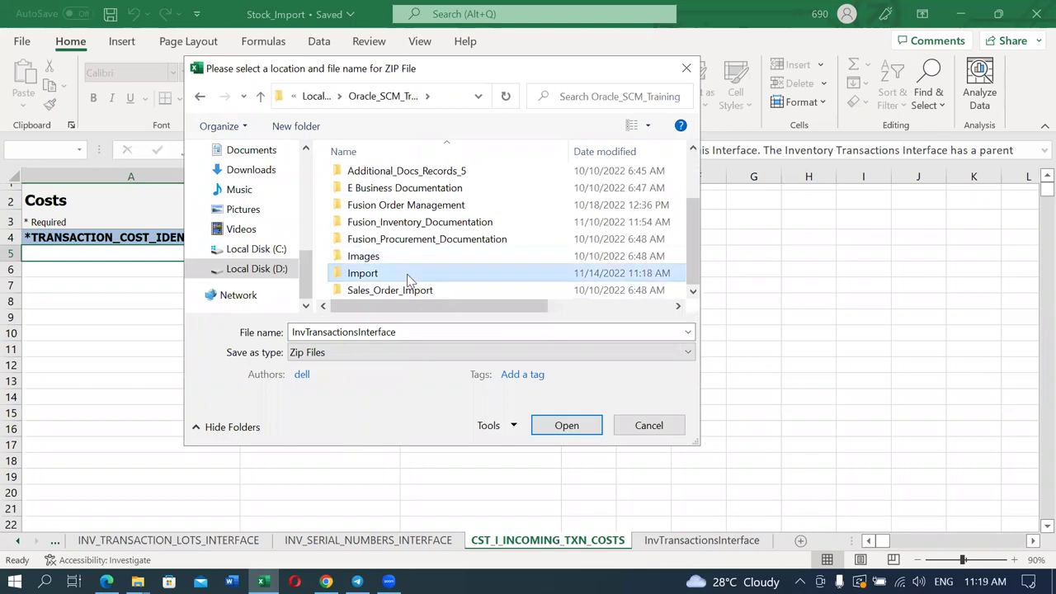
double_click(411, 328)
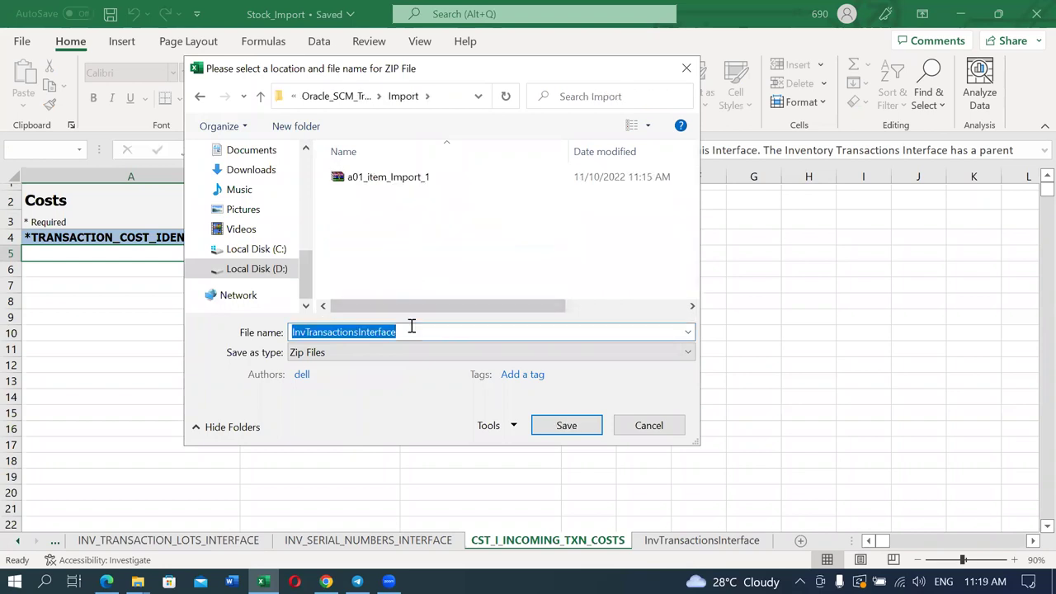
type("Stock_Import")
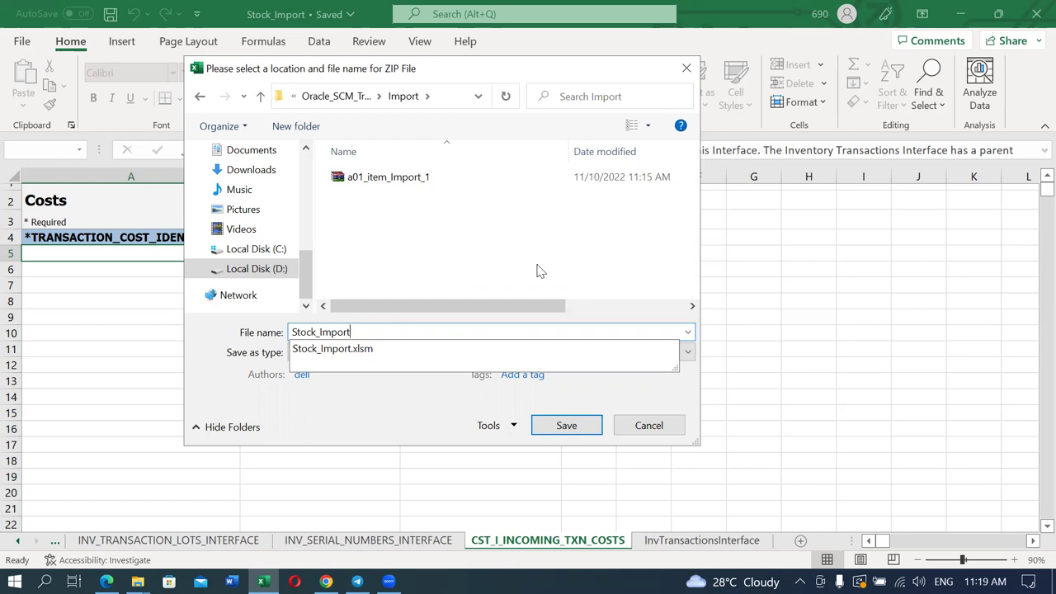
left_click(567, 425)
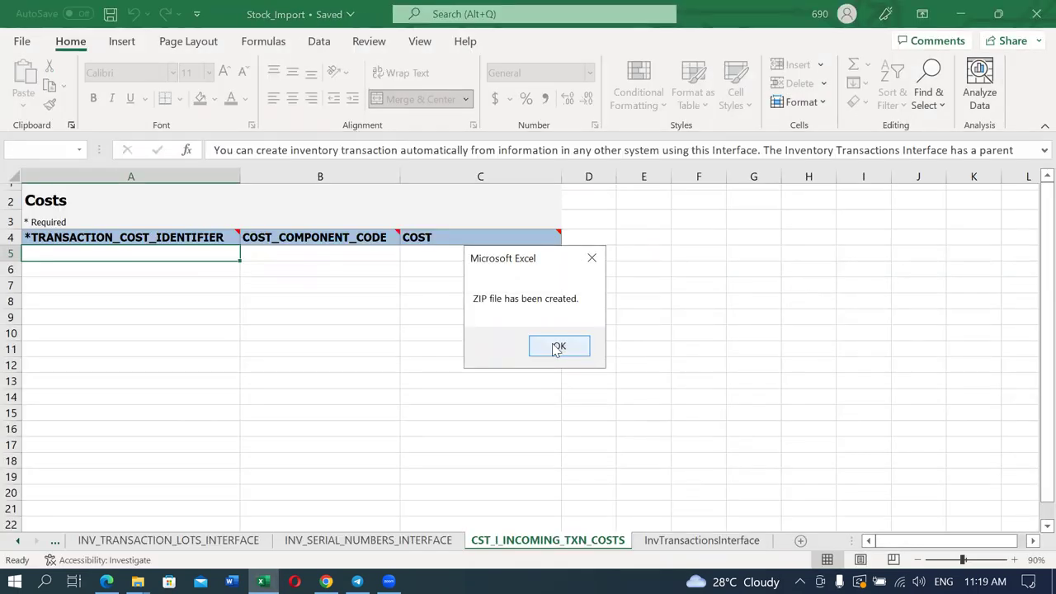
left_click(561, 346)
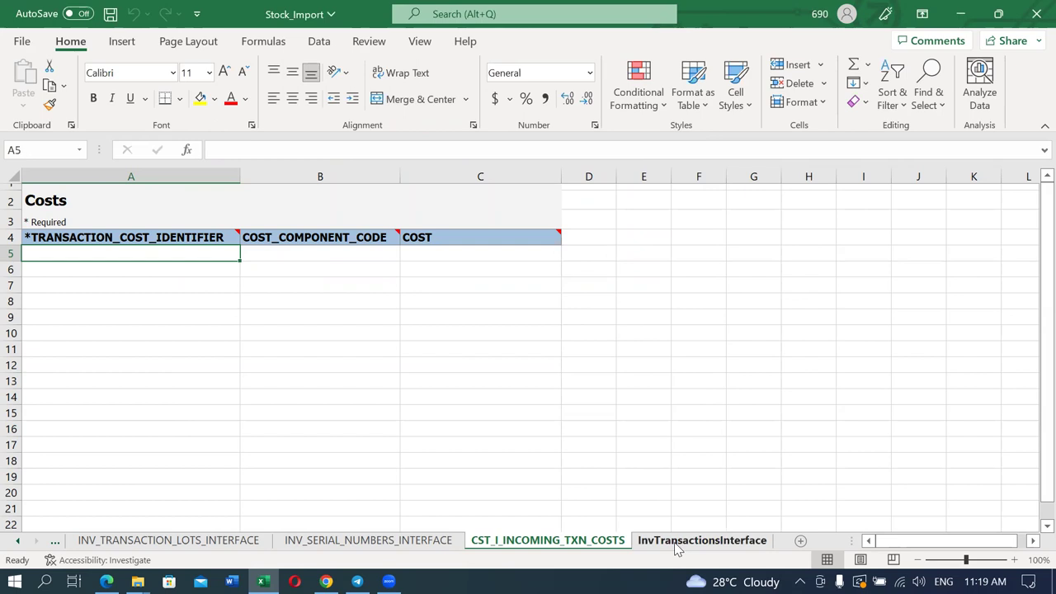
Close the Stock_Import workbook without saving the latest changes.
left_click(1037, 20)
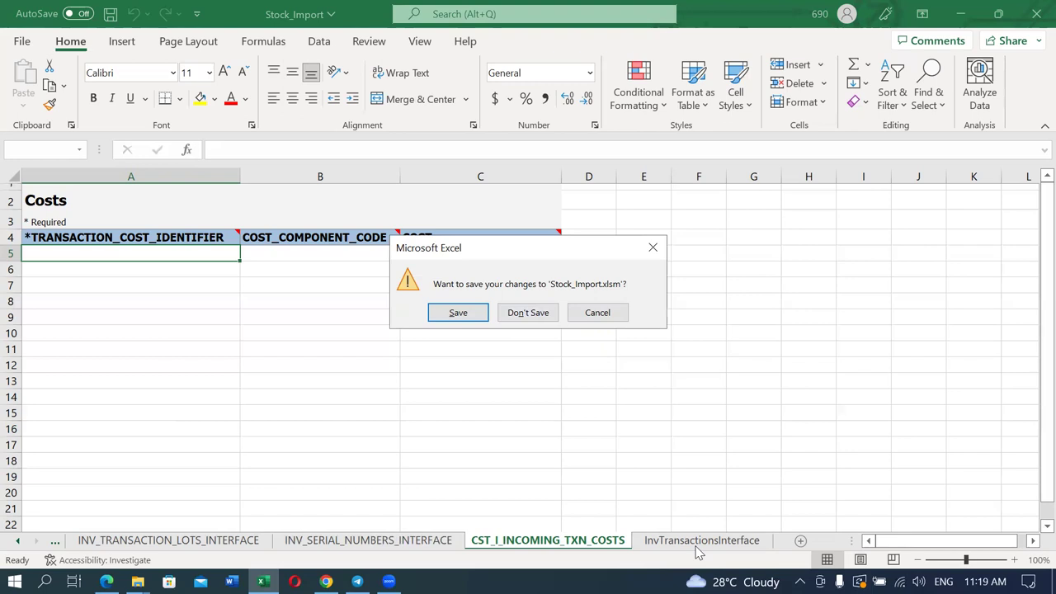
left_click(533, 315)
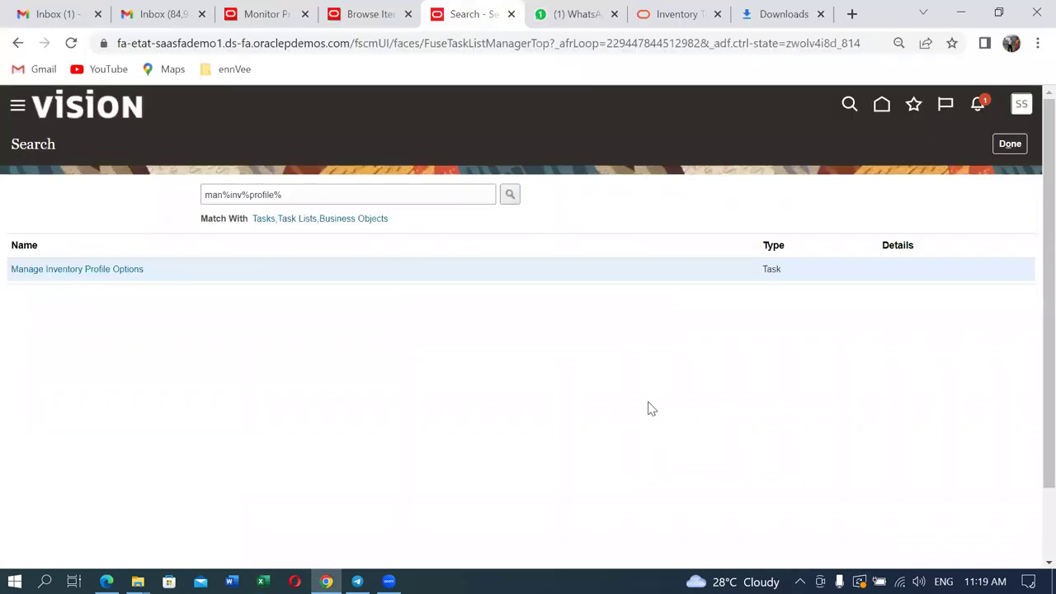
Leave the setup task search in Oracle Fusion and return to the home page.
left_click(1022, 144)
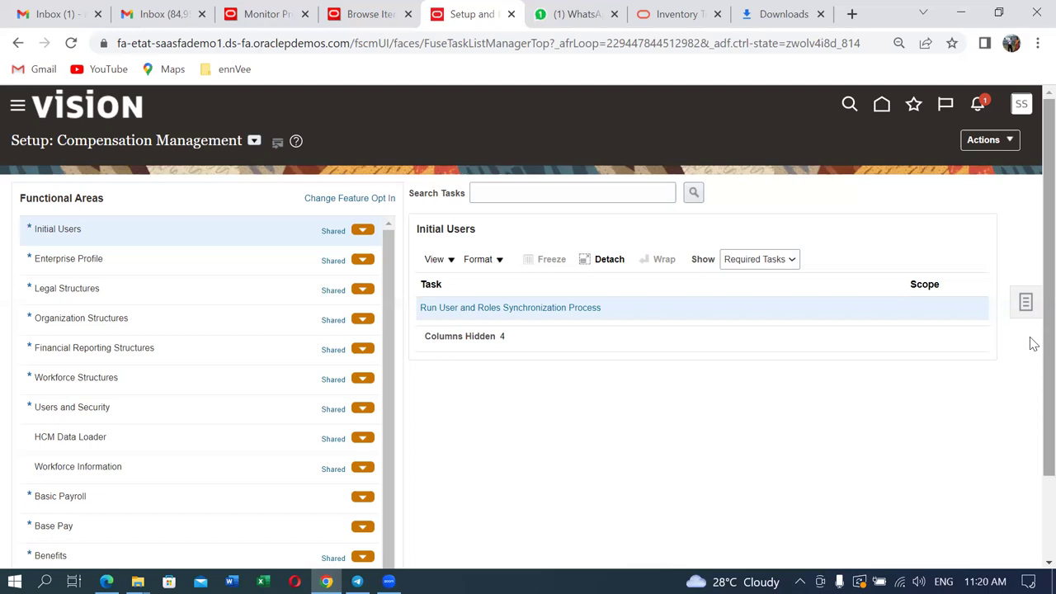
left_click(885, 112)
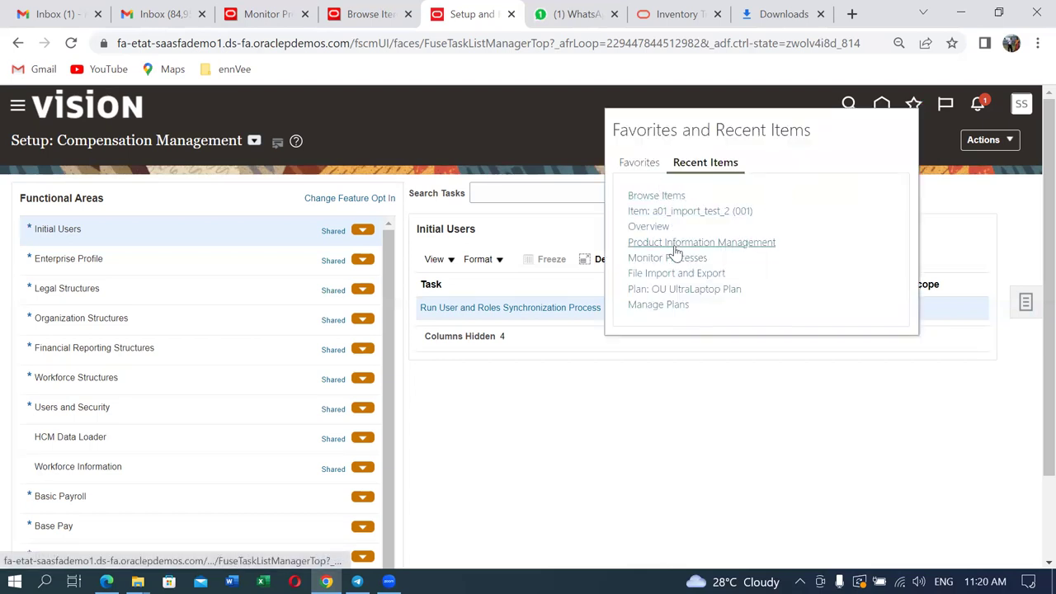
left_click(648, 168)
left_click(544, 160)
left_click(881, 105)
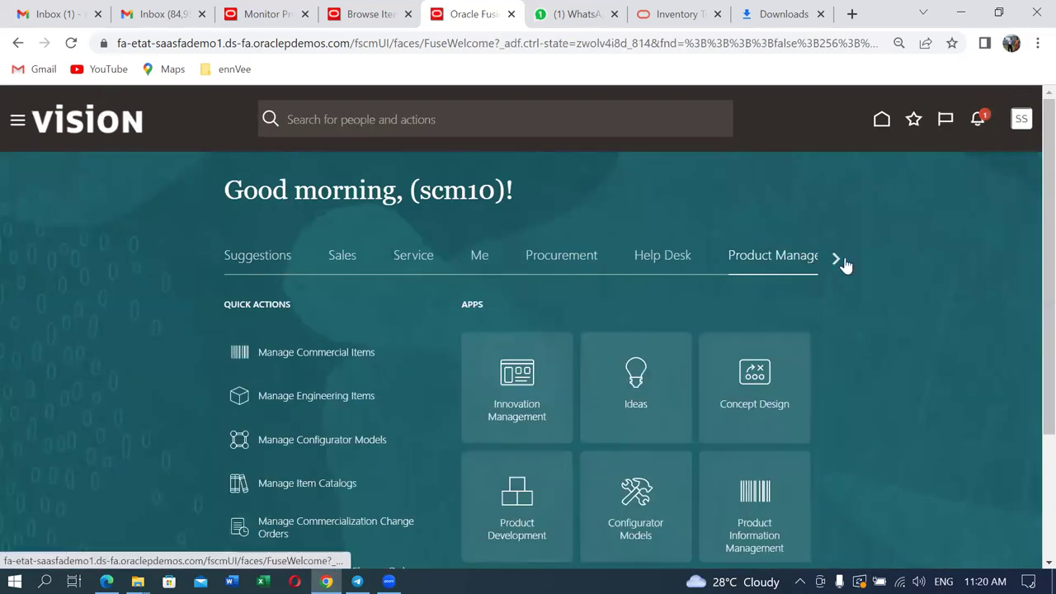
Open Scheduled Processes from the Tools group of apps on the home page.
left_click(836, 259)
left_click(836, 259)
left_click(836, 259)
left_click(836, 259)
left_click(836, 259)
left_click(836, 259)
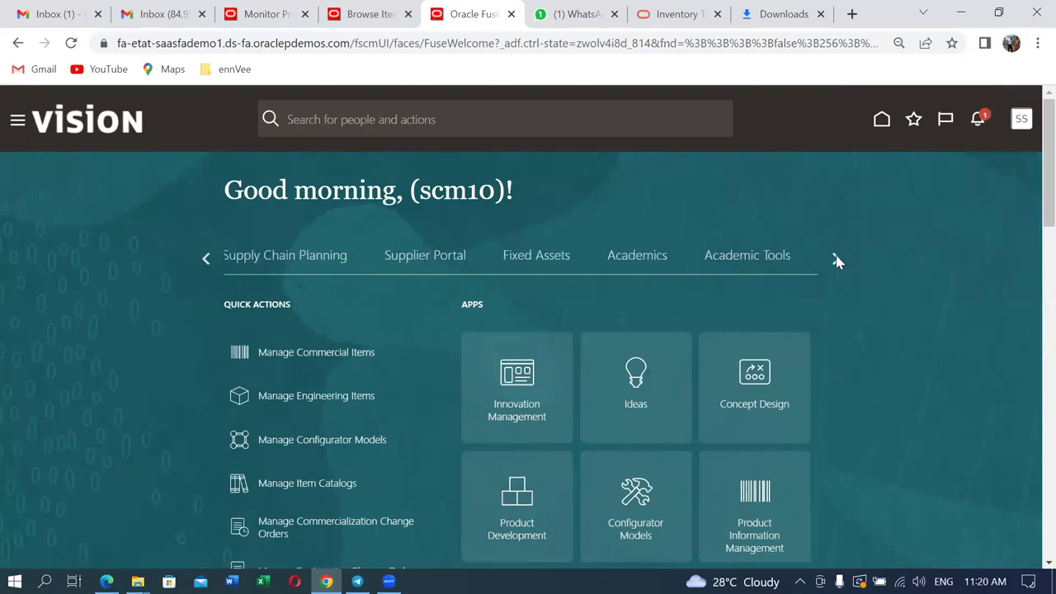
left_click(836, 259)
left_click(836, 259)
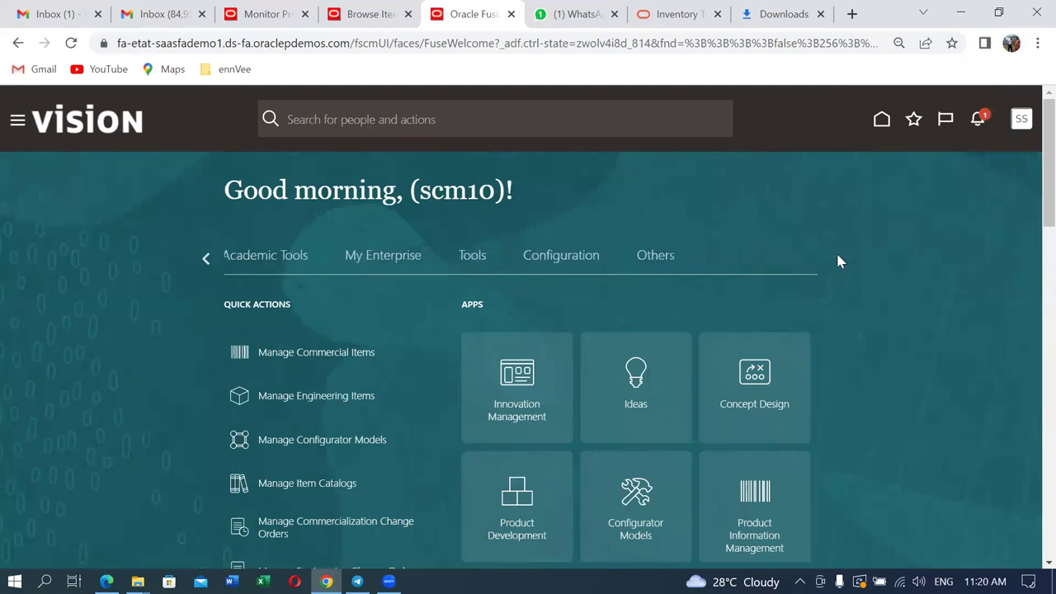
left_click(476, 257)
scroll(897, 291, "down", 3)
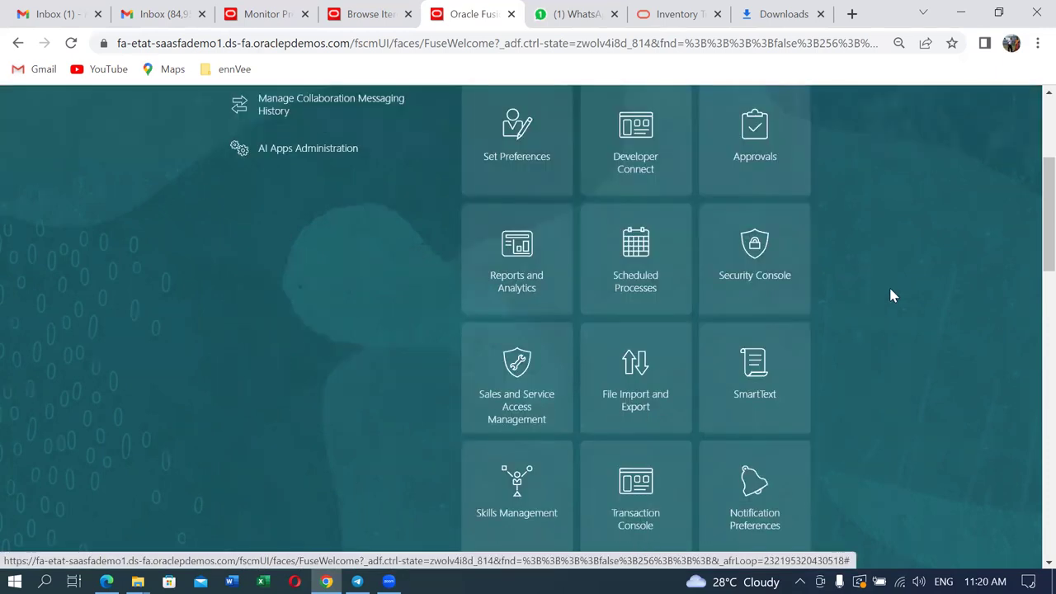
left_click(636, 248)
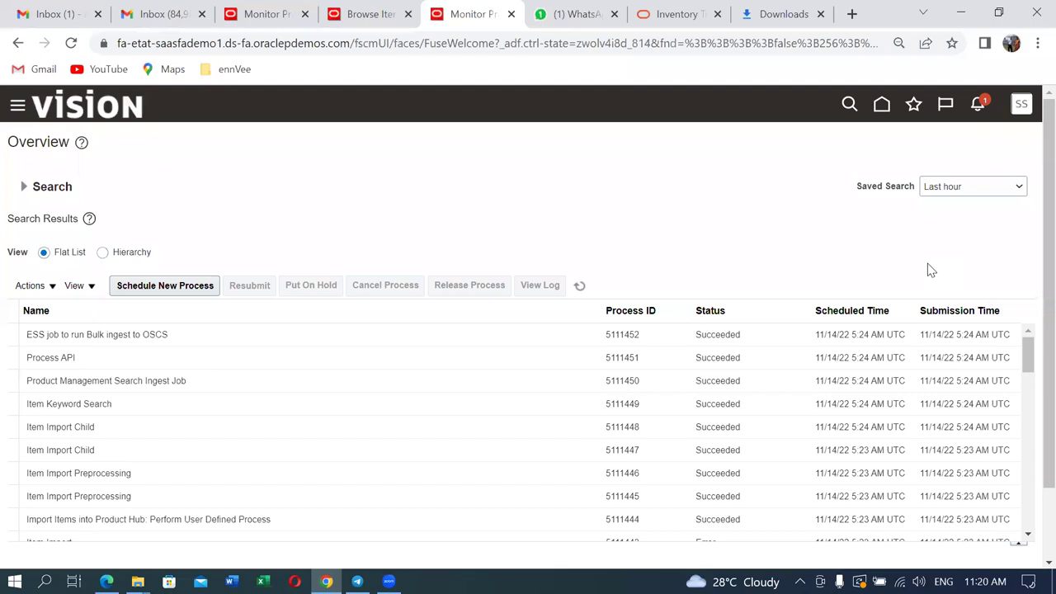
Schedule a new process of type Job using Load Interface File for Import and open its process details.
left_click(154, 287)
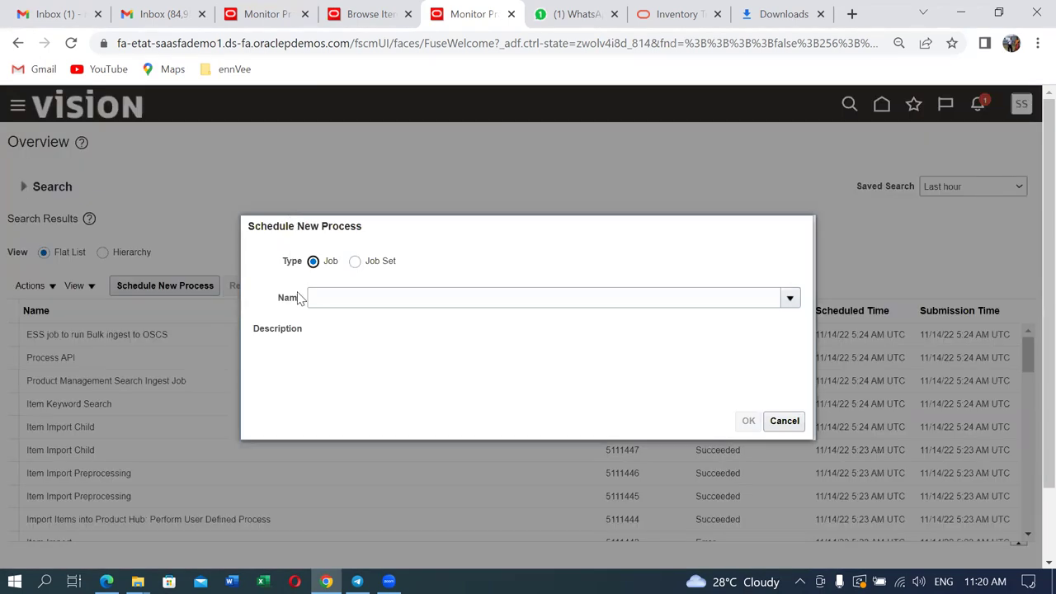
left_click(323, 298)
type("Loa")
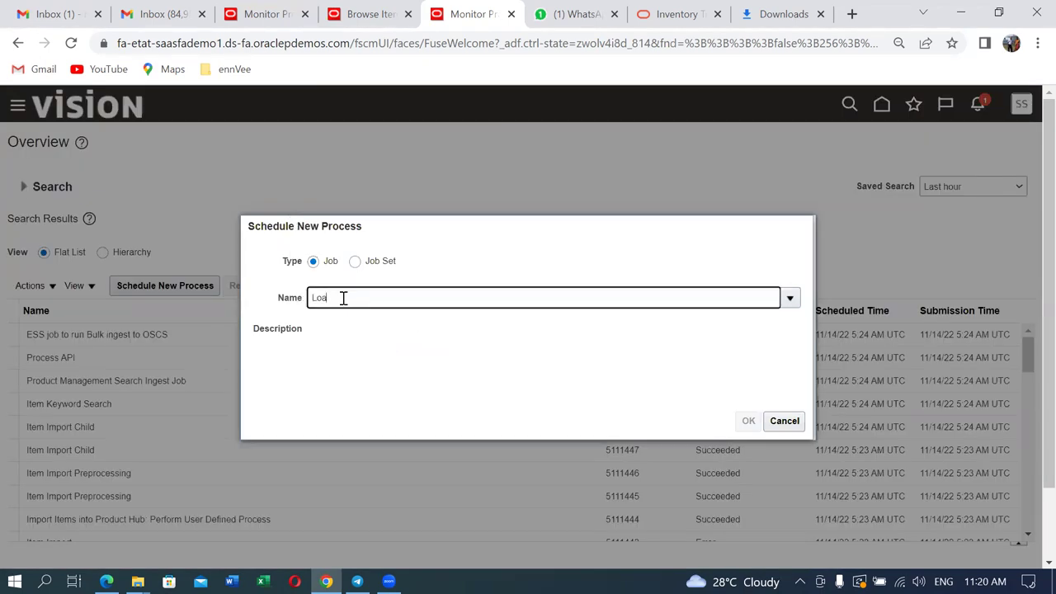
type("d int")
key("Tab")
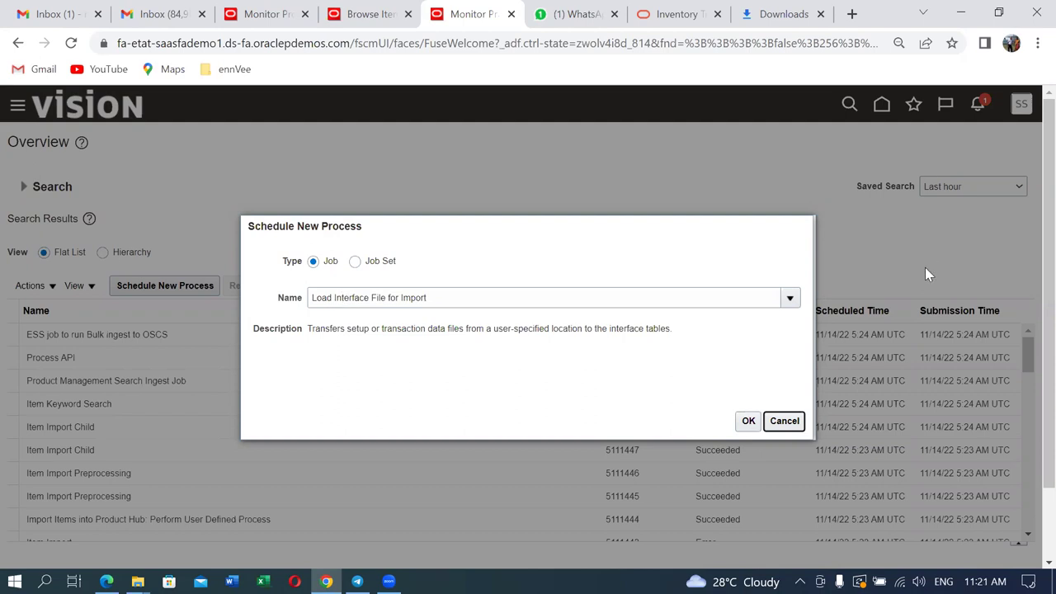
left_click(749, 421)
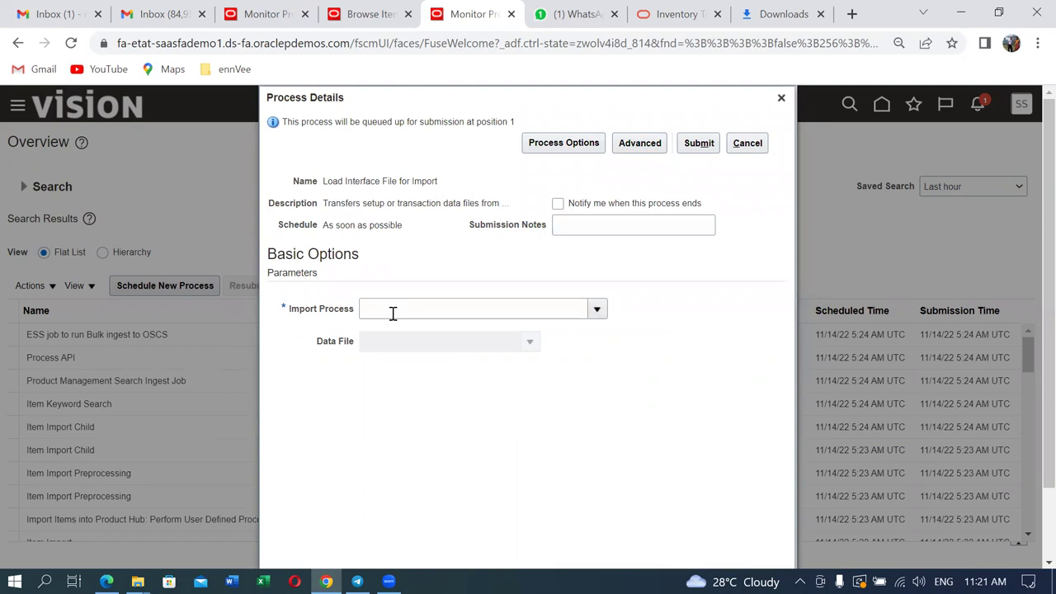
Search the import processes for "Create Inv" and set the Import Process to Create Inventory Transactions.
left_click(597, 309)
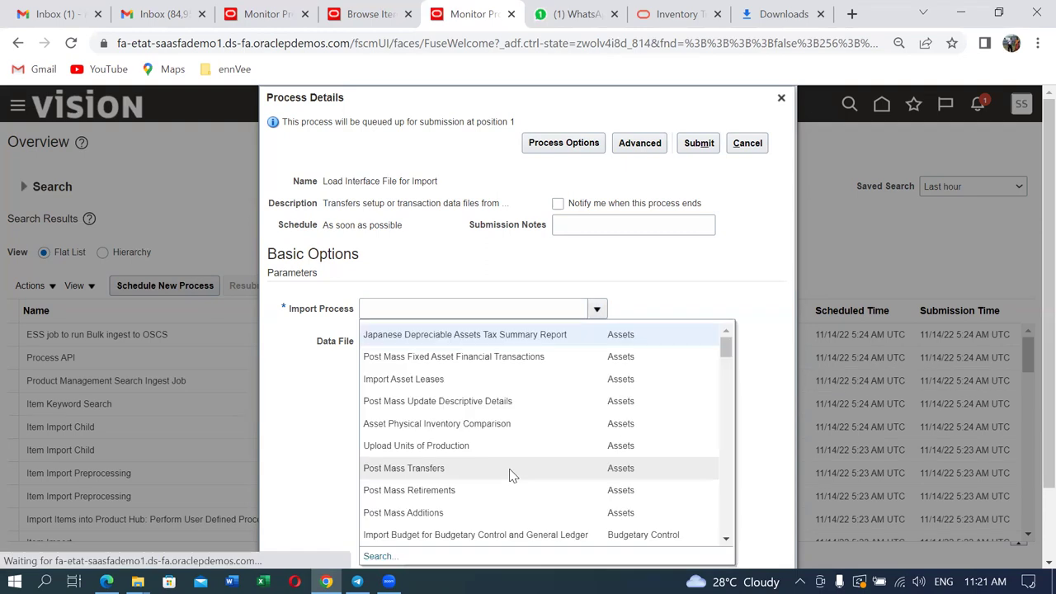
scroll(509, 471, "down", 2)
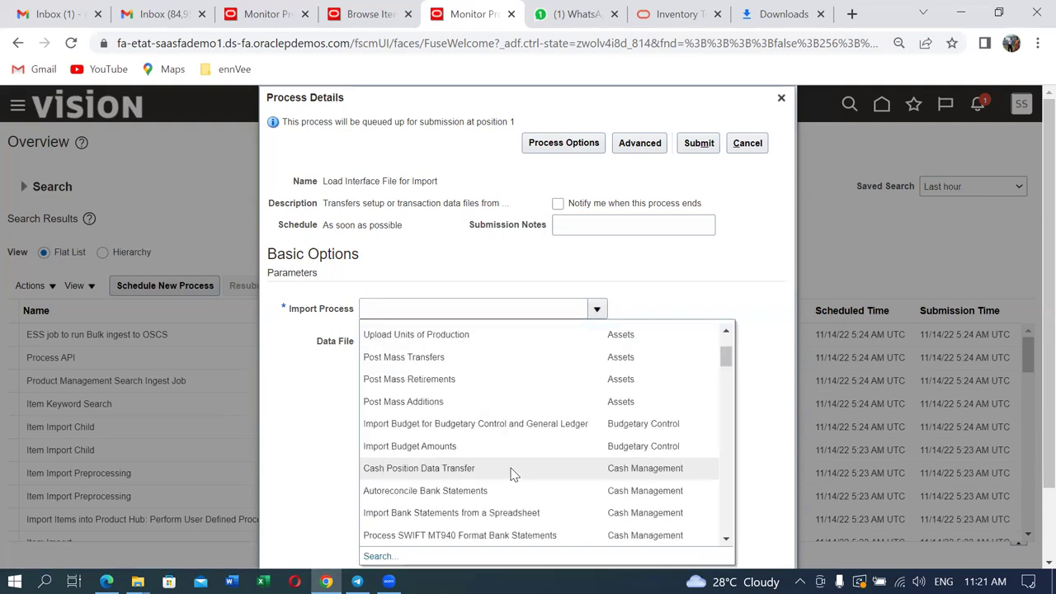
left_click(370, 556)
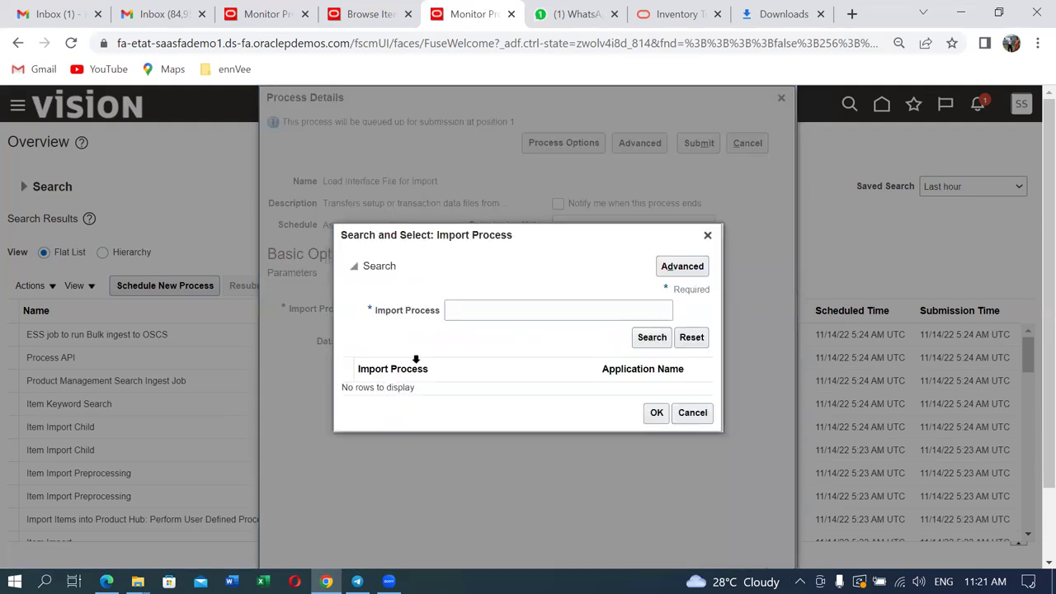
left_click(459, 315)
type("C")
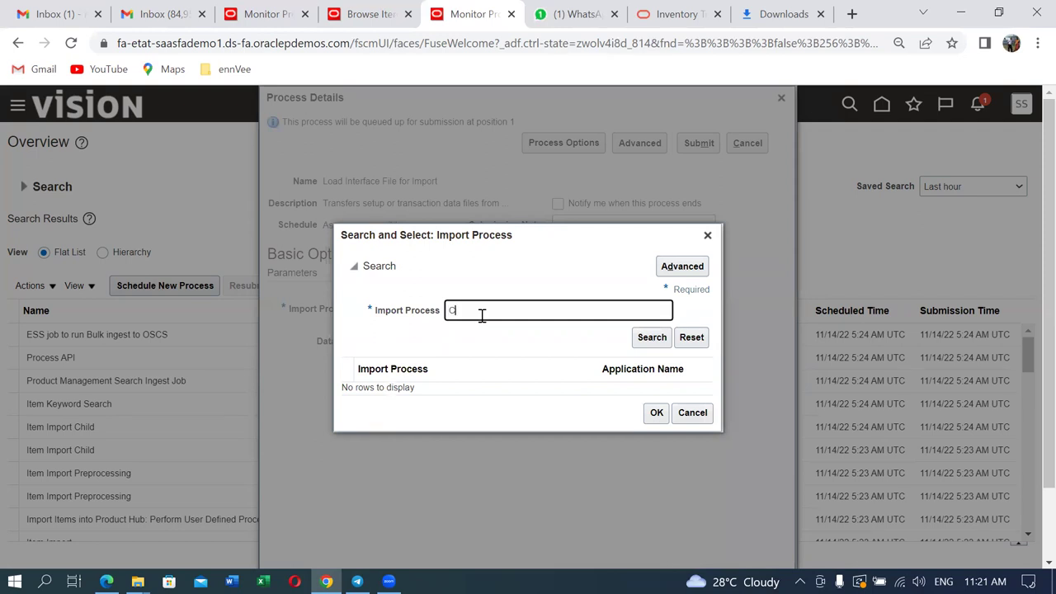
type("reate Itv")
left_click(661, 341)
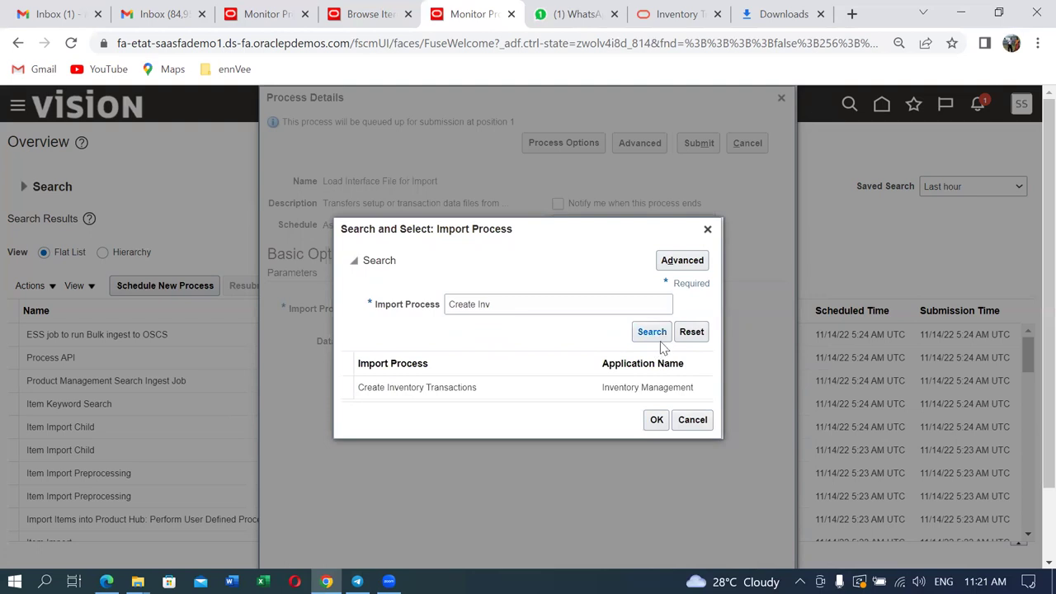
left_click(511, 397)
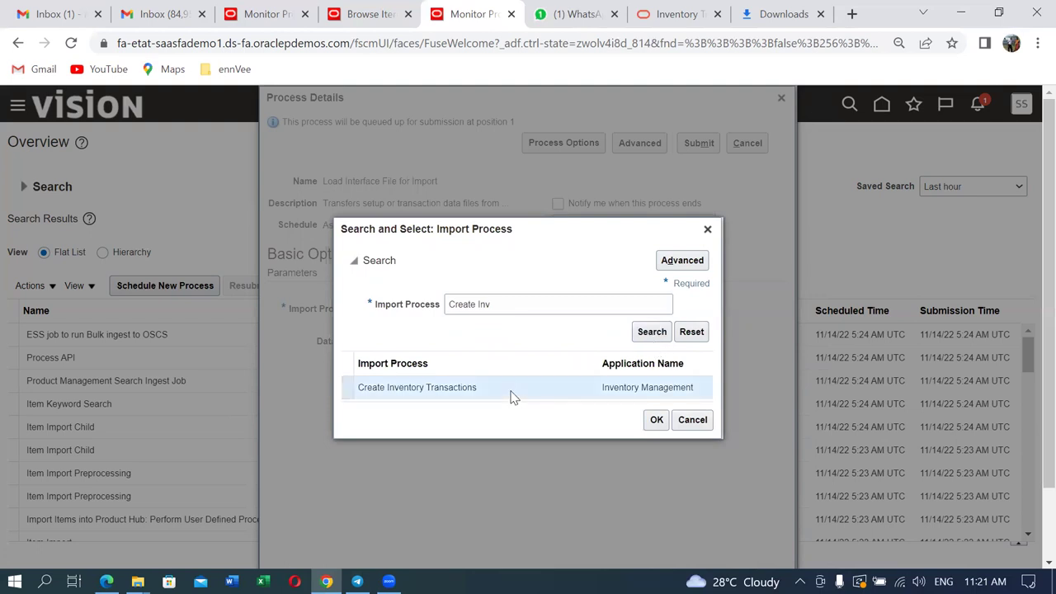
left_click(658, 425)
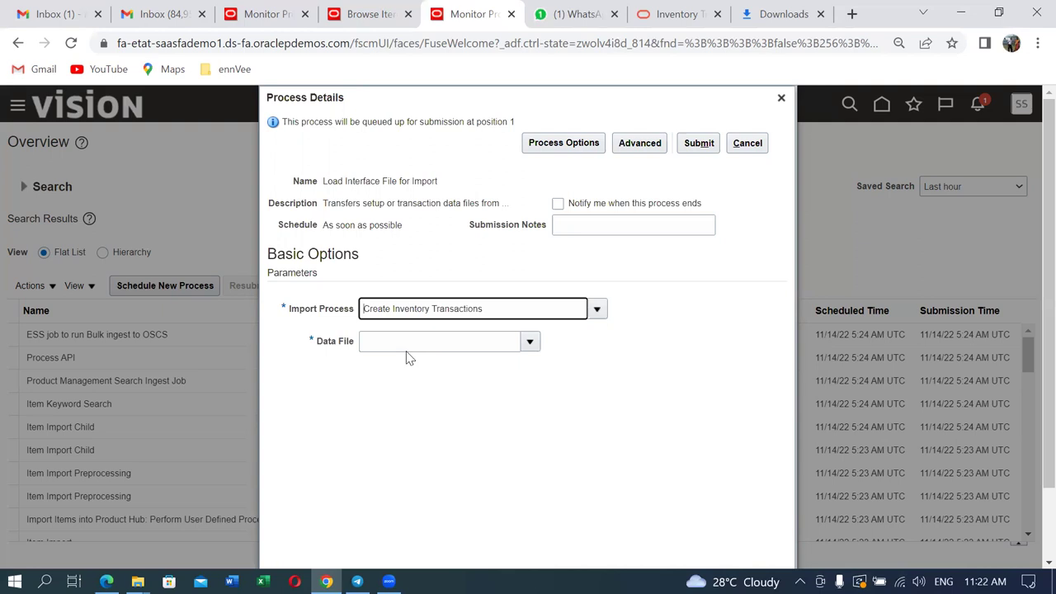
Upload Stock_Import.zip as the data file for the interface load and submit the process.
left_click(532, 342)
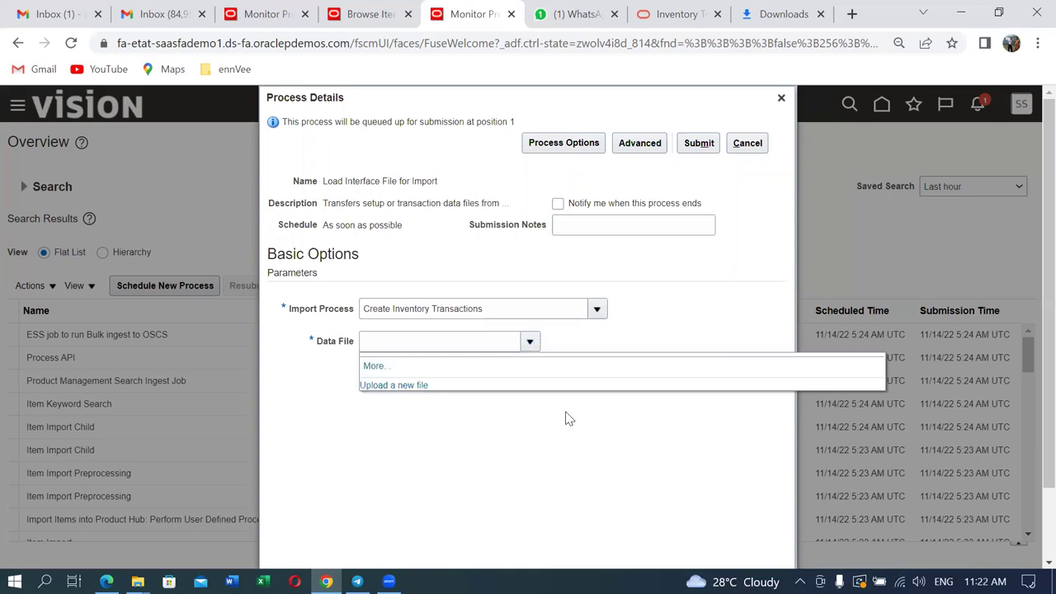
left_click(380, 388)
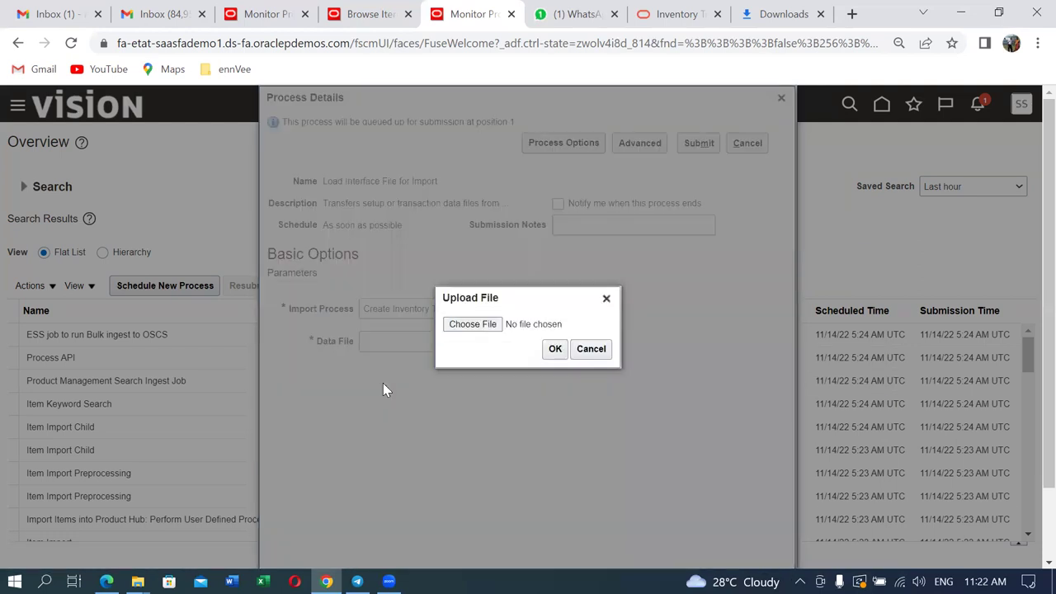
left_click(462, 329)
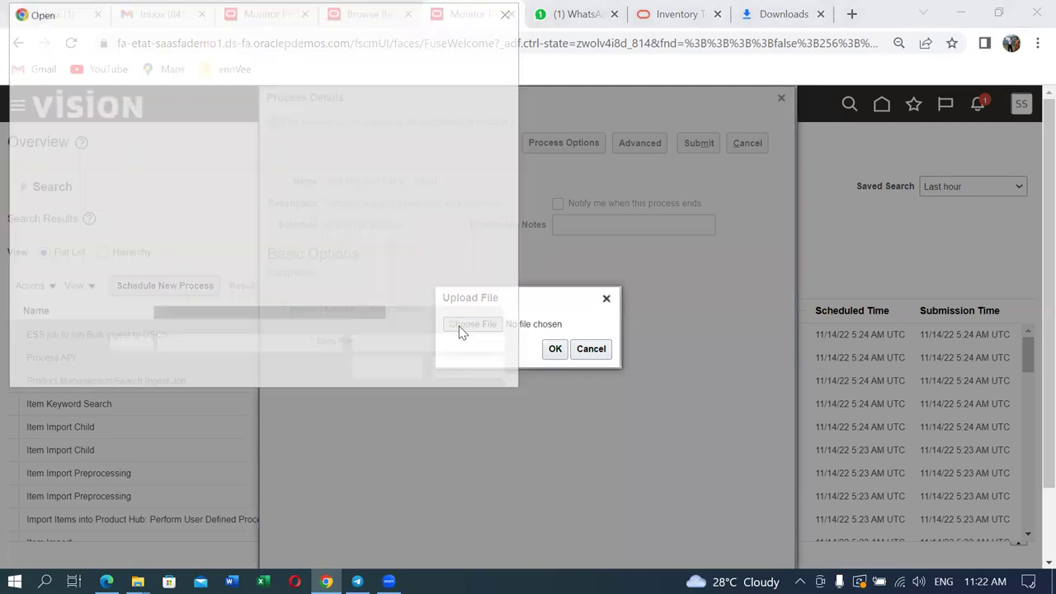
left_click(184, 175)
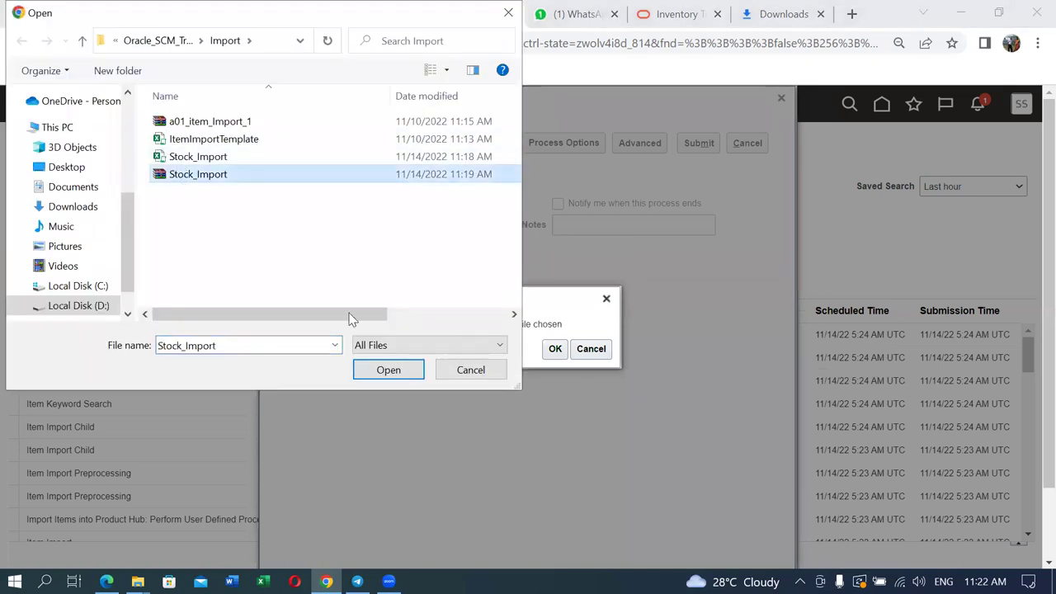
left_click(388, 371)
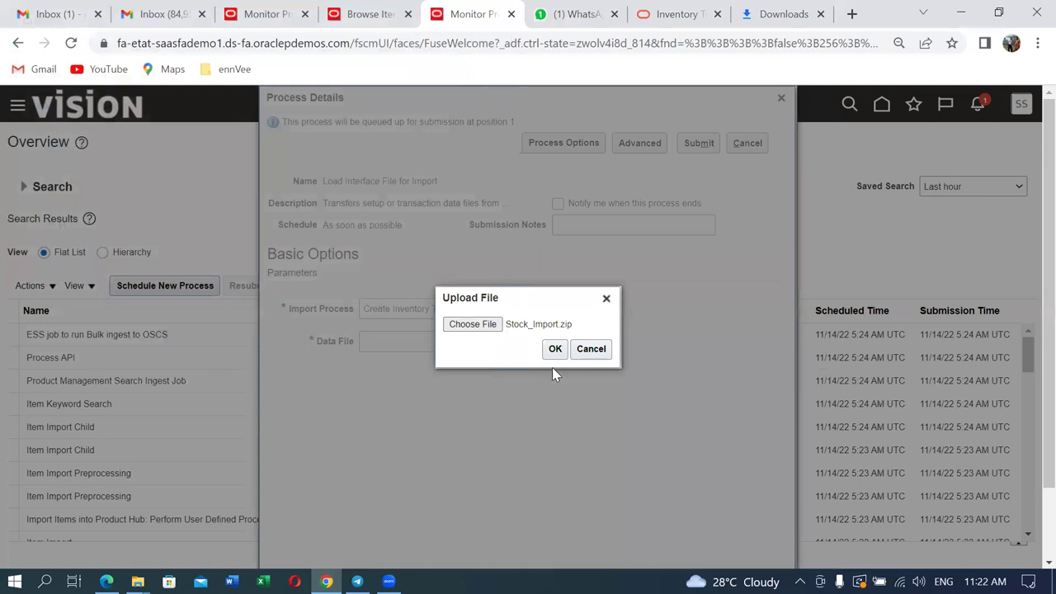
left_click(554, 350)
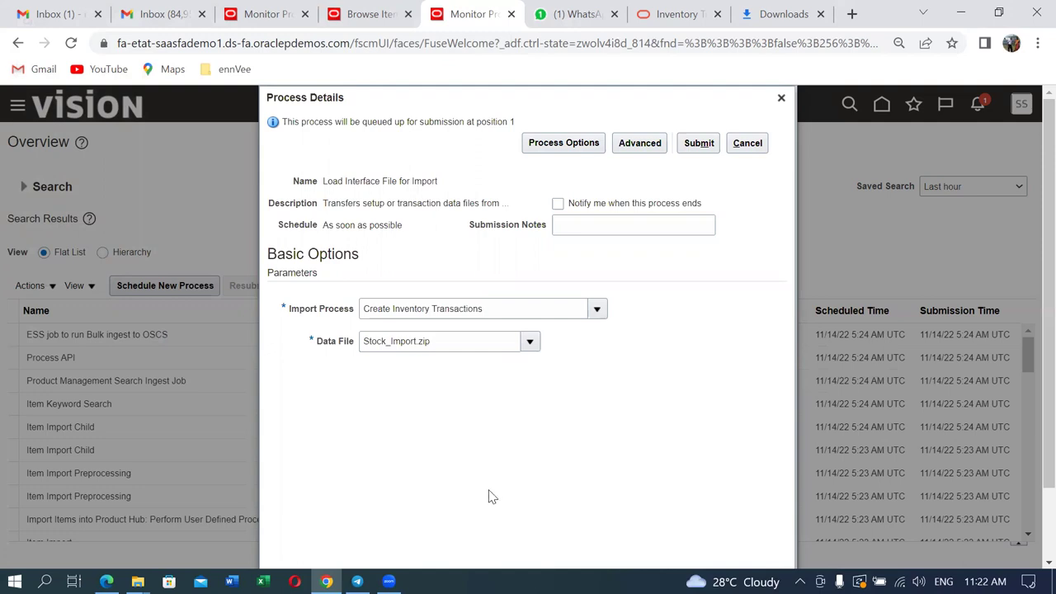
left_click(698, 144)
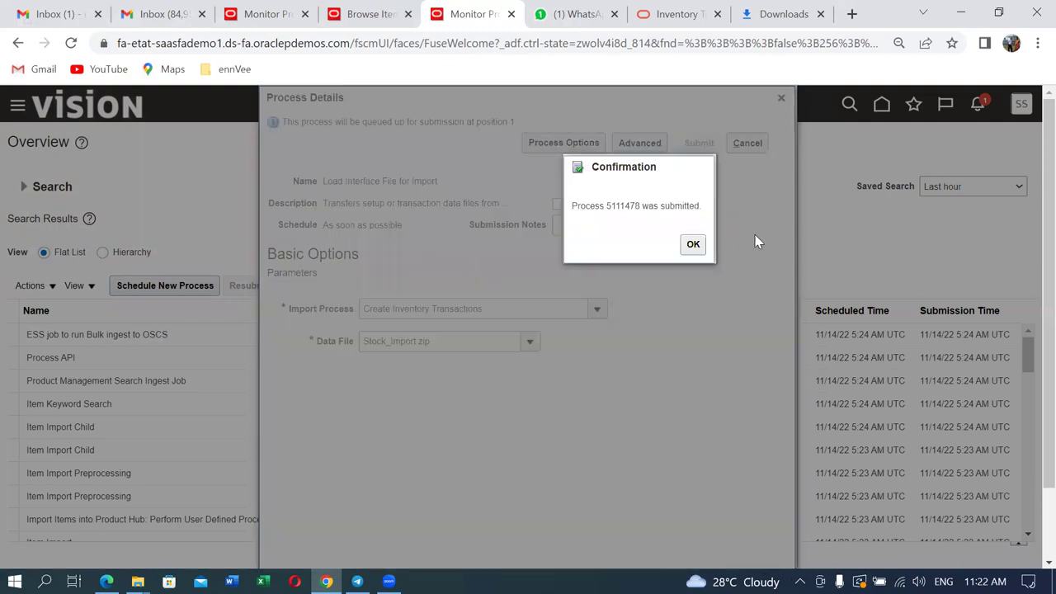
left_click(694, 245)
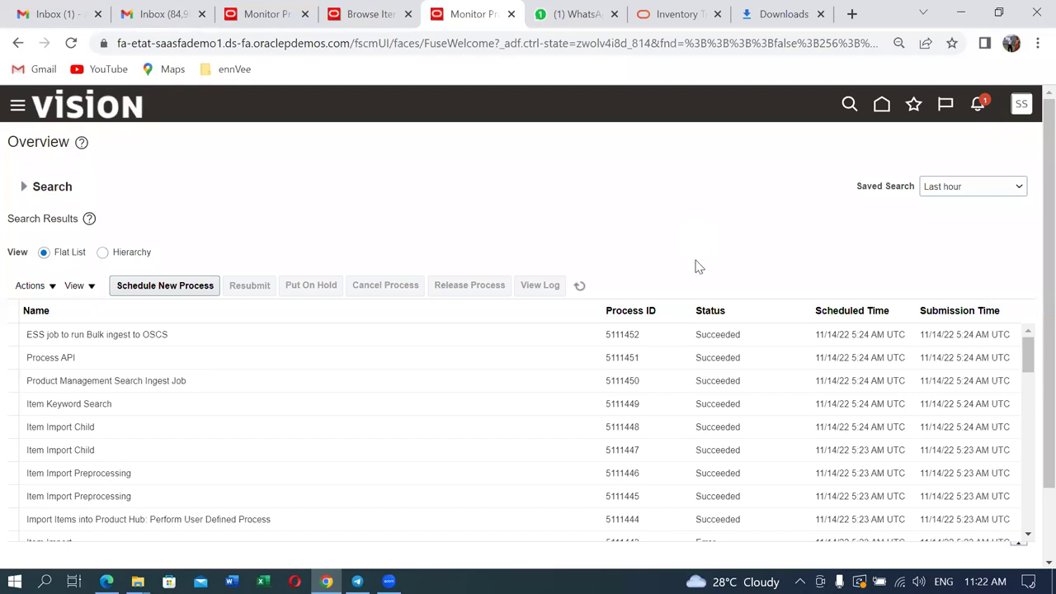
Refresh the scheduled process list to monitor the status of Load Interface File for Import and its child processes.
left_click(580, 287)
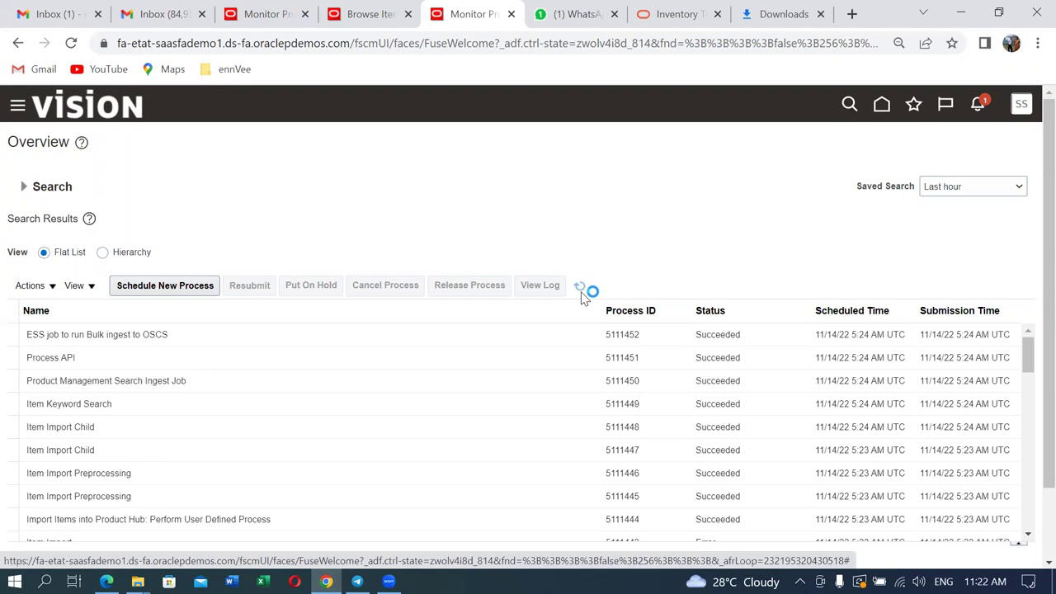
left_click(580, 288)
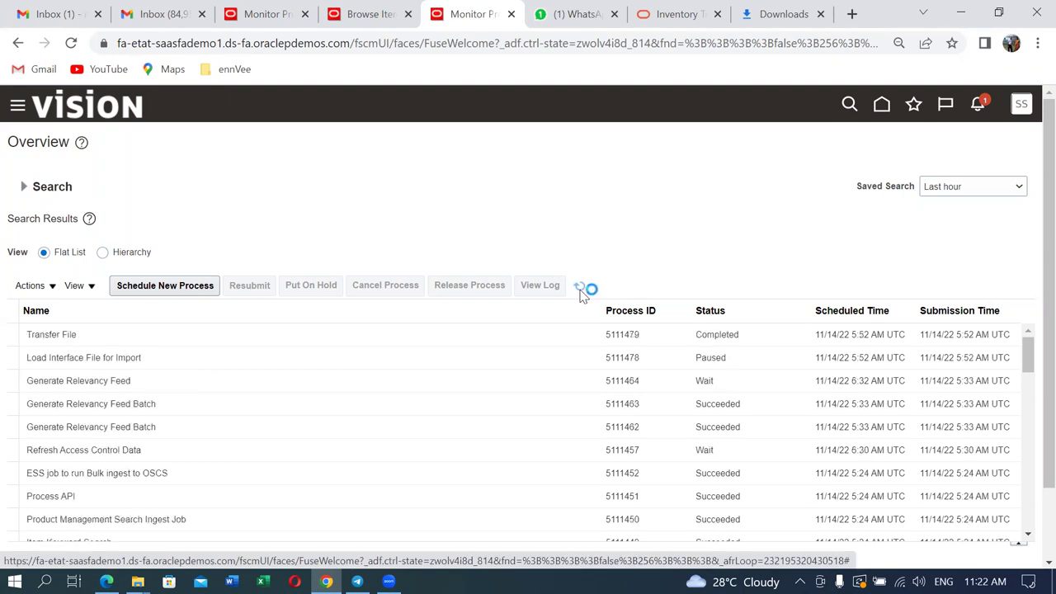
left_click(581, 289)
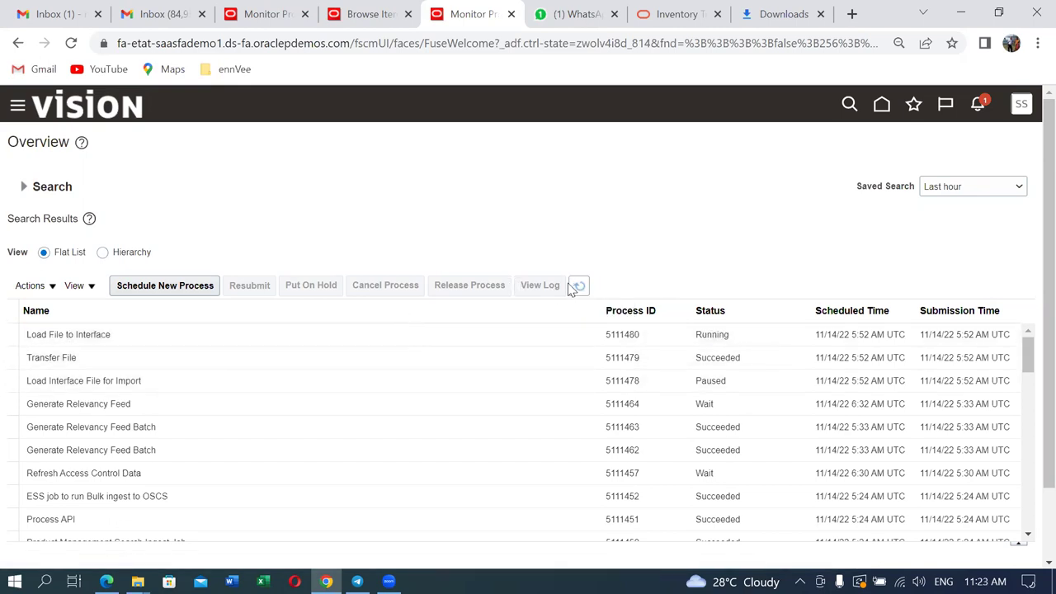
left_click(581, 287)
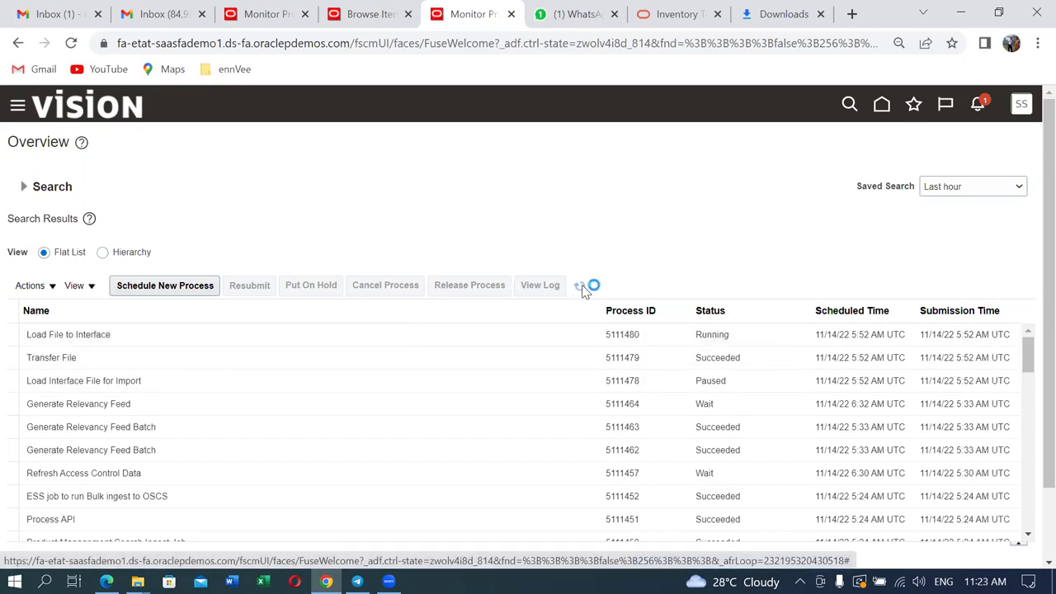
left_click(580, 287)
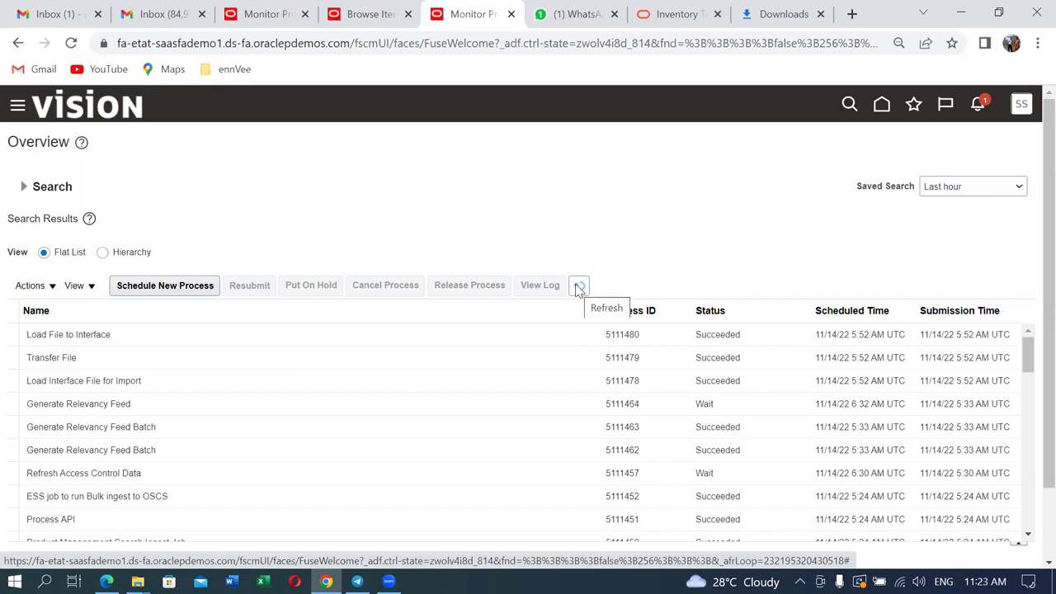
left_click(580, 286)
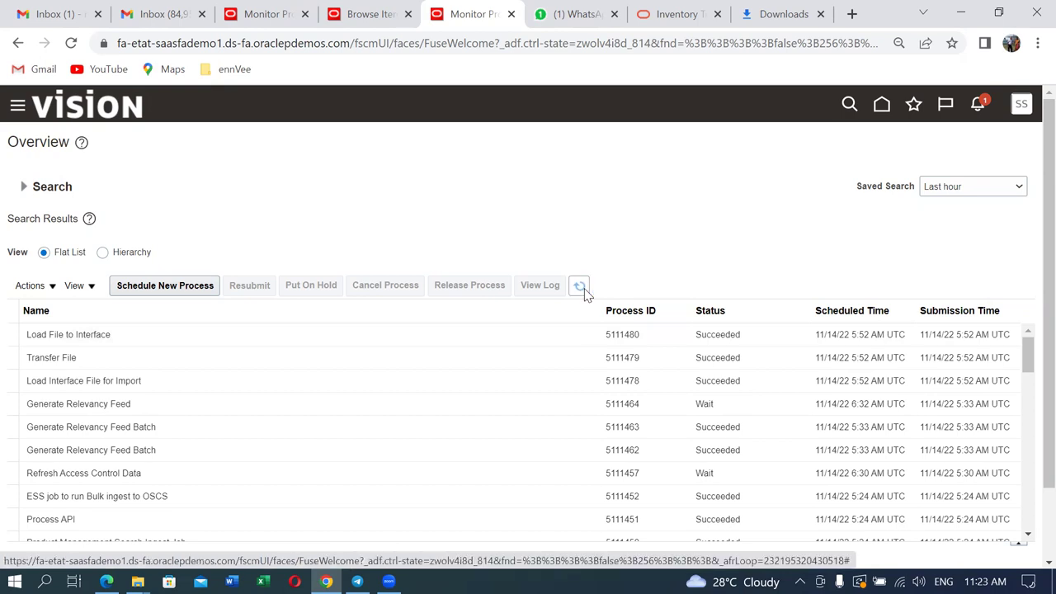
Filter the scheduled processes by the submitting user's account name and refresh the results to check the load processes.
left_click(25, 188)
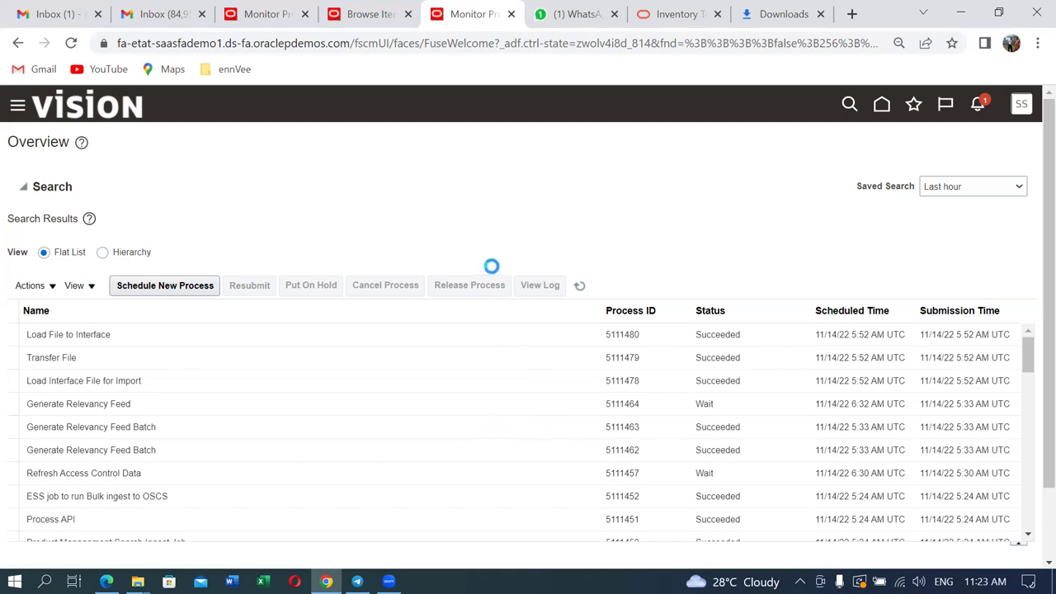
left_click(616, 277)
type("scm1")
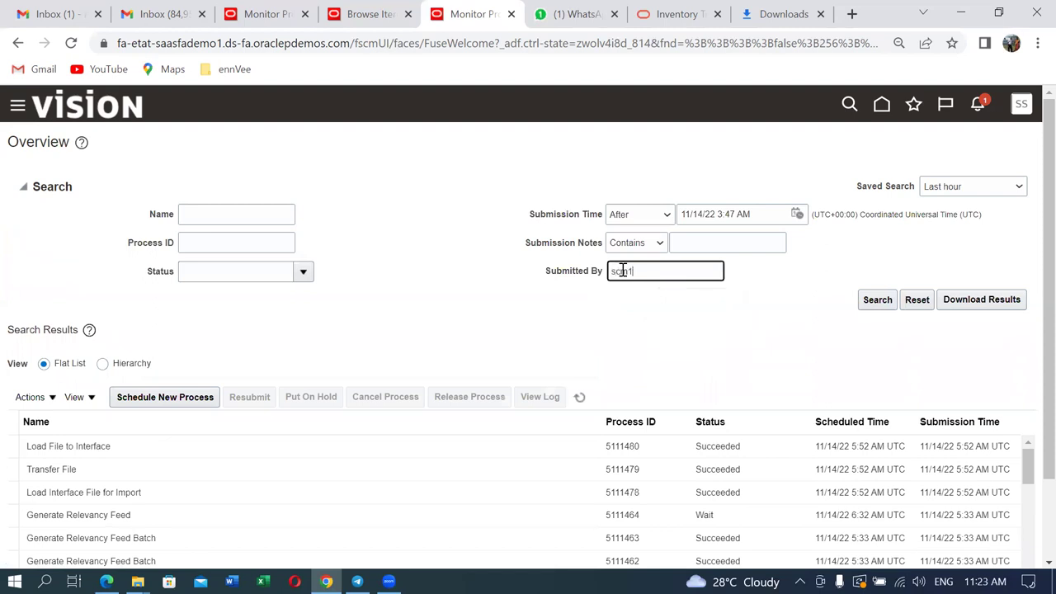
type("0.student")
left_click(879, 305)
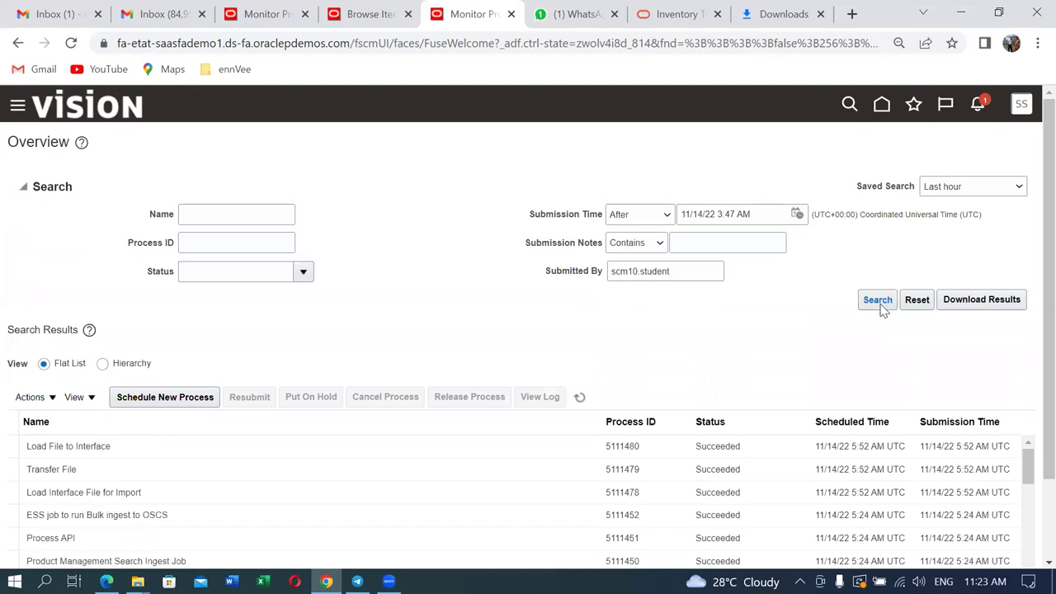
scroll(768, 347, "down", 1)
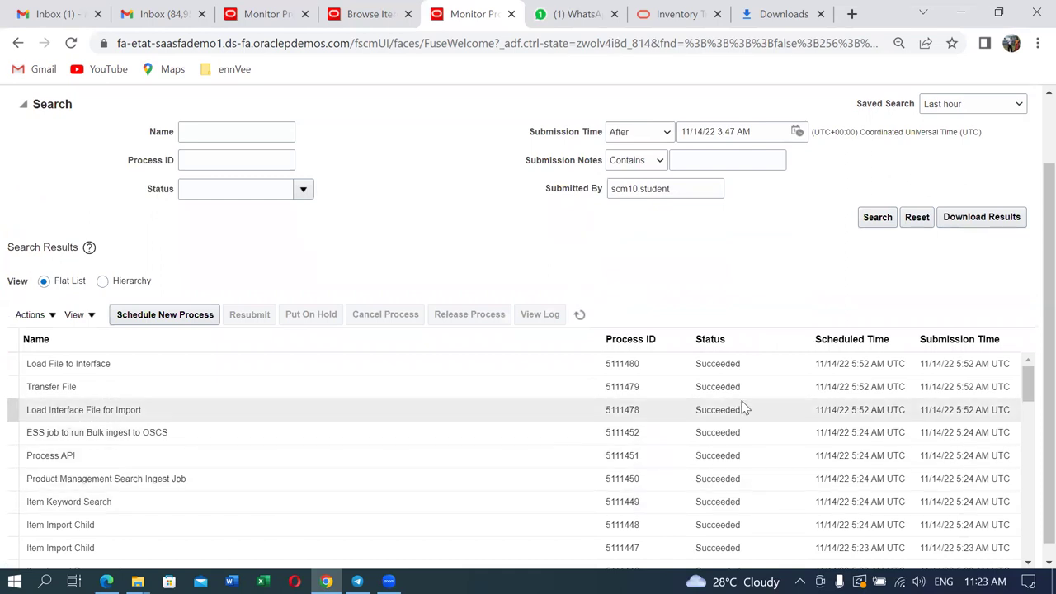
left_click(579, 314)
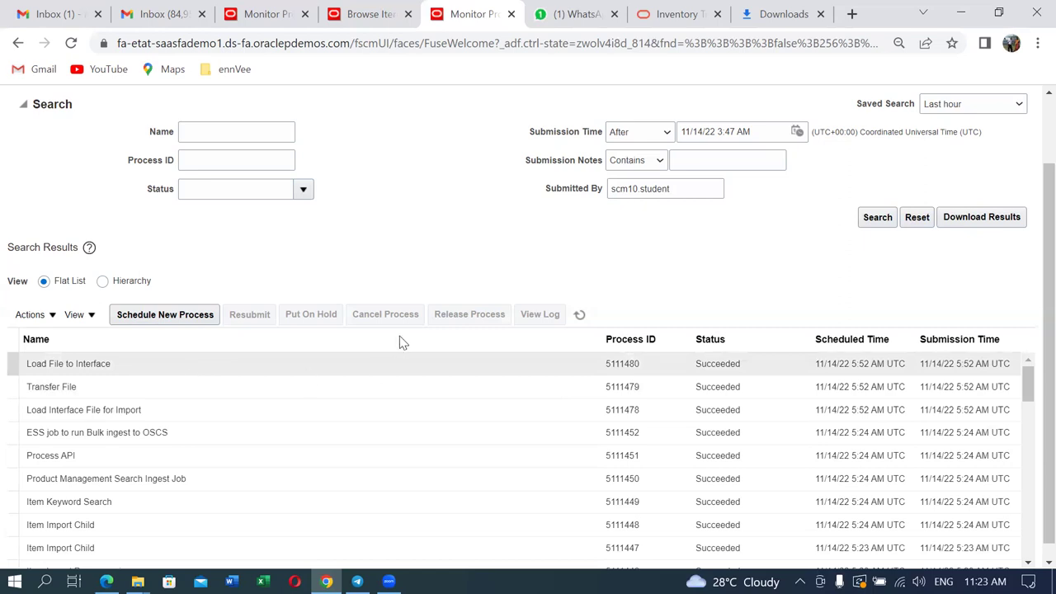
left_click(579, 314)
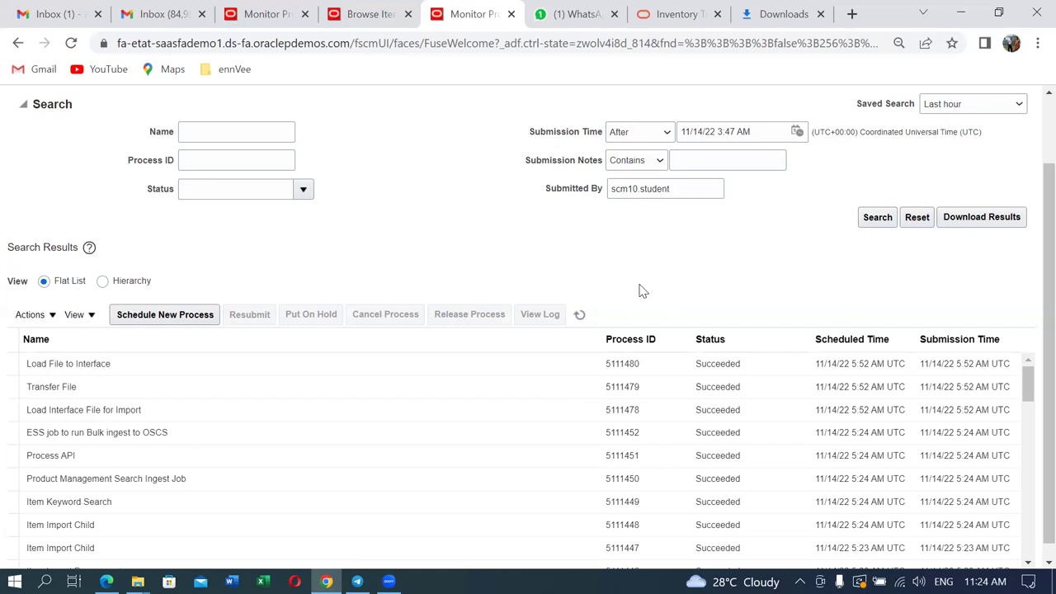
Search the job names for "Manage inv", schedule Manage Inventory Transactions as a new process, and submit it.
left_click(191, 322)
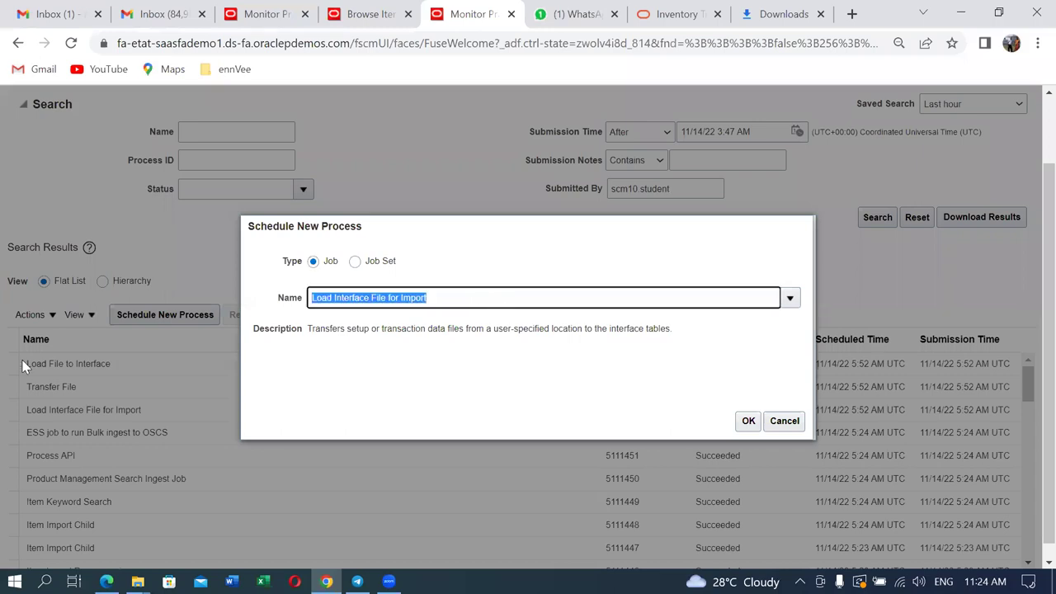
type("Mana")
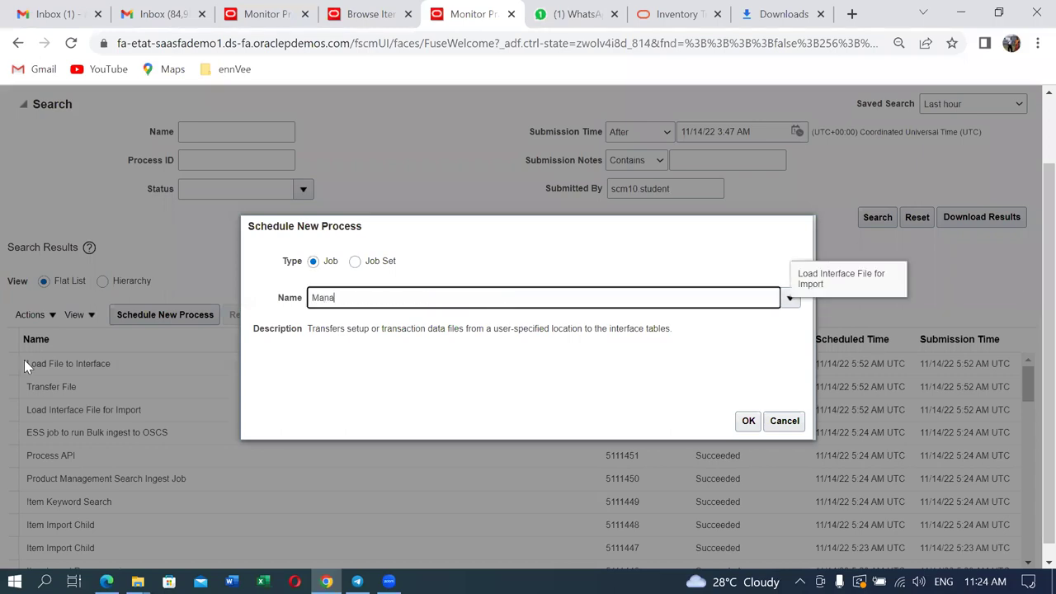
type("ge Inv")
key("Tab")
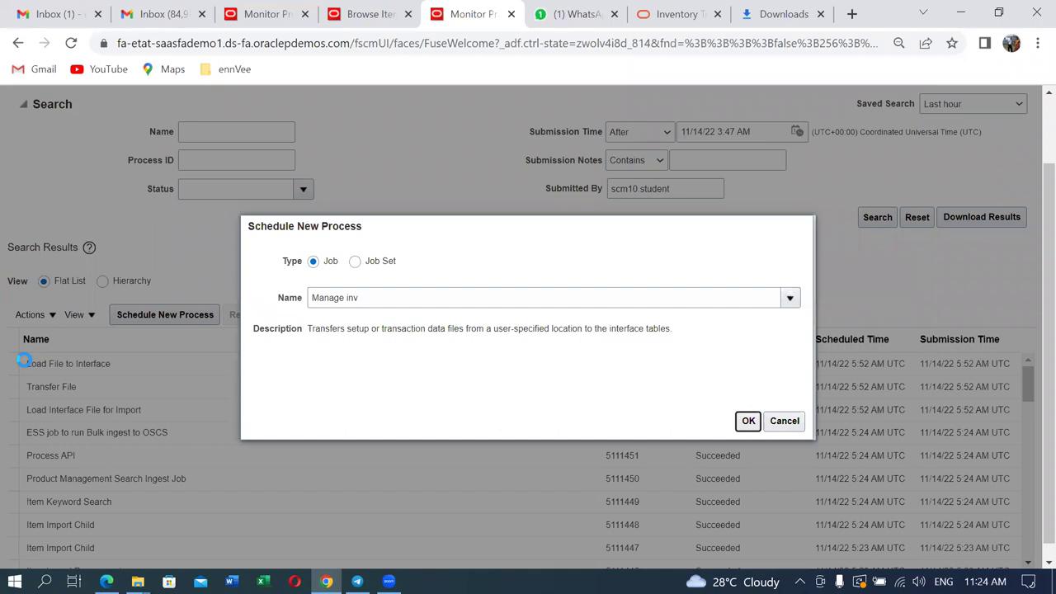
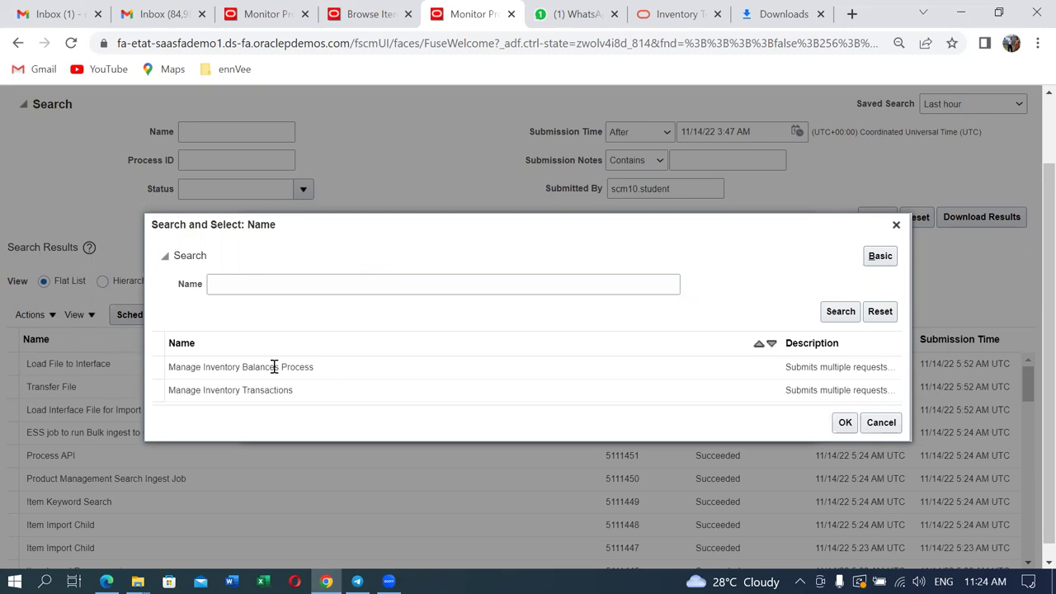
left_click(302, 395)
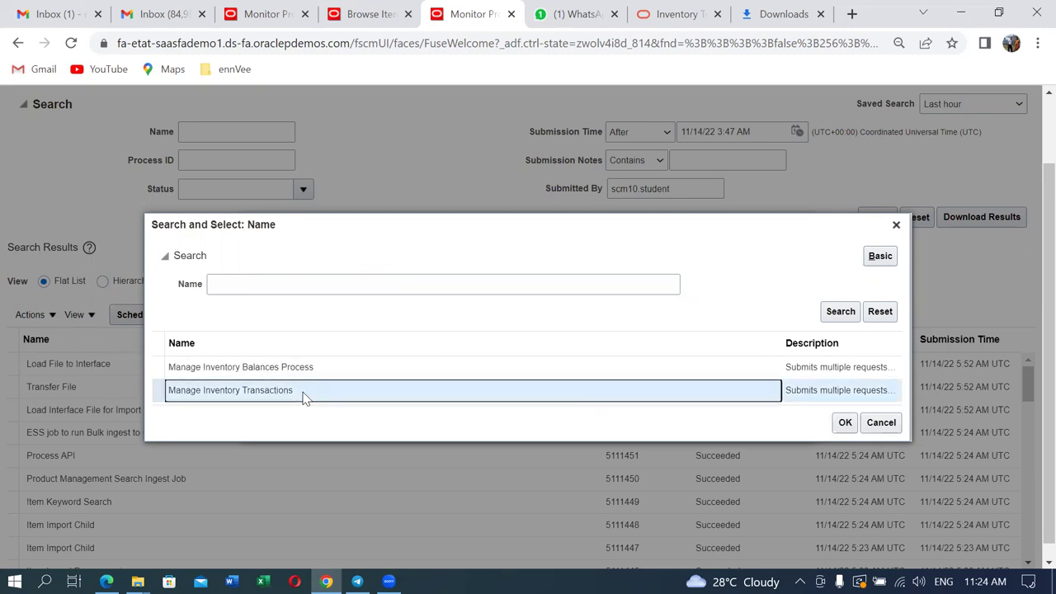
left_click(845, 424)
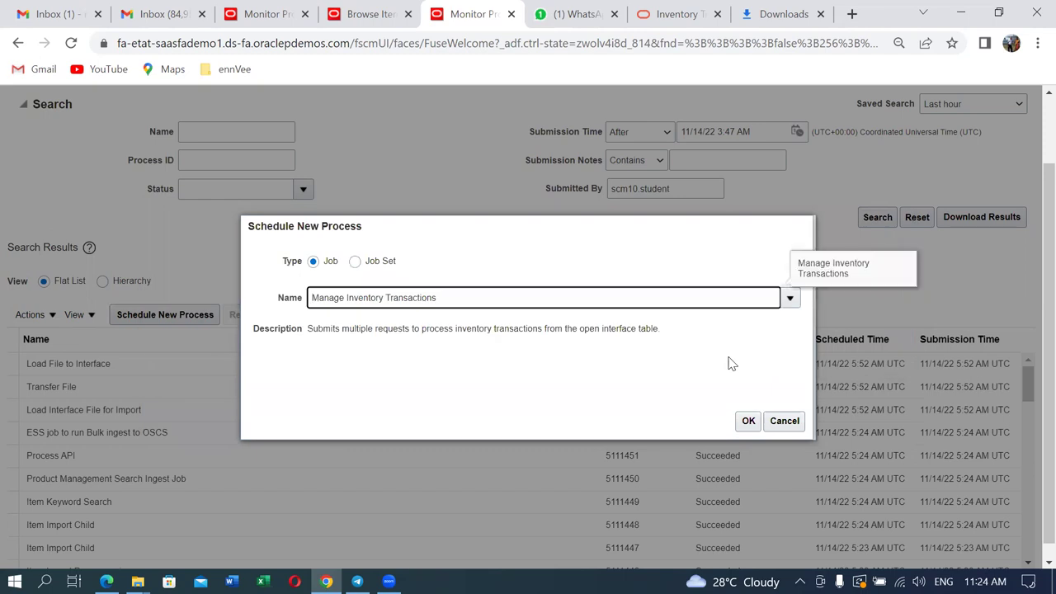
left_click(750, 422)
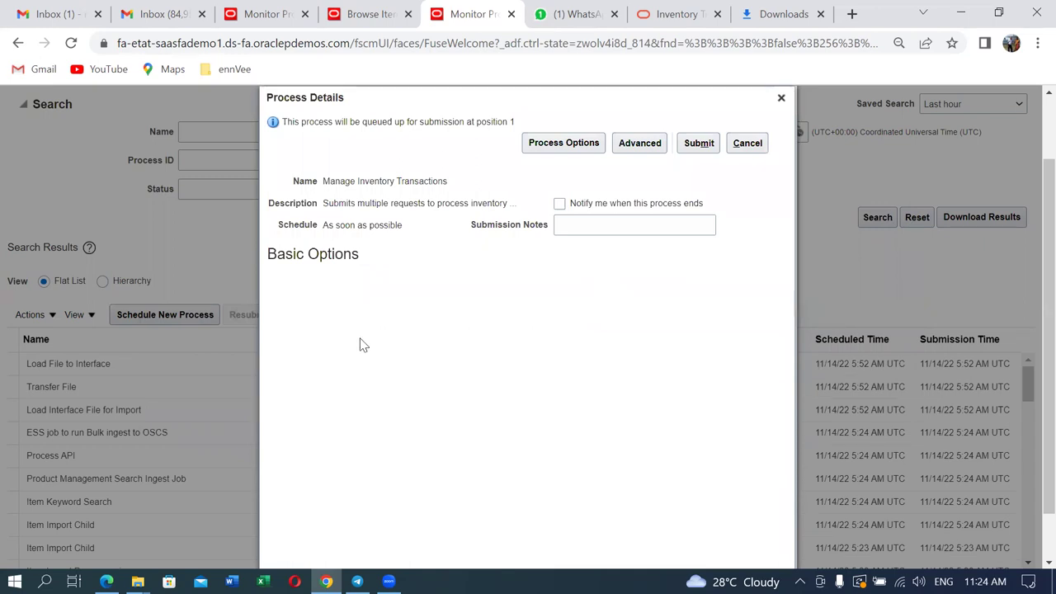
left_click(698, 143)
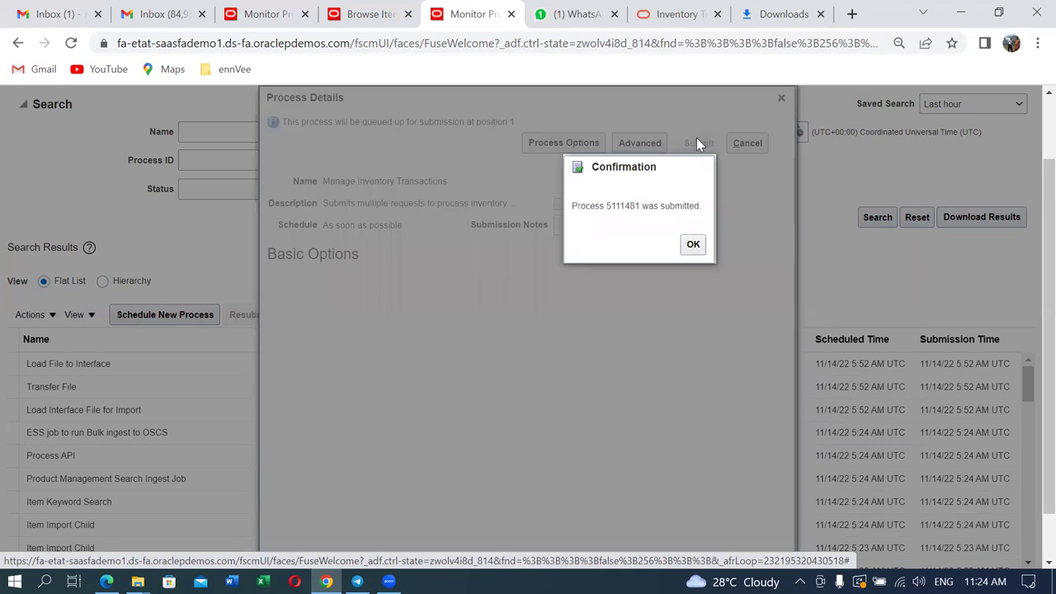
left_click(694, 246)
left_click(698, 247)
Refresh the process list to monitor the status of Manage Inventory Transactions and Create Inventory Transactions.
left_click(582, 318)
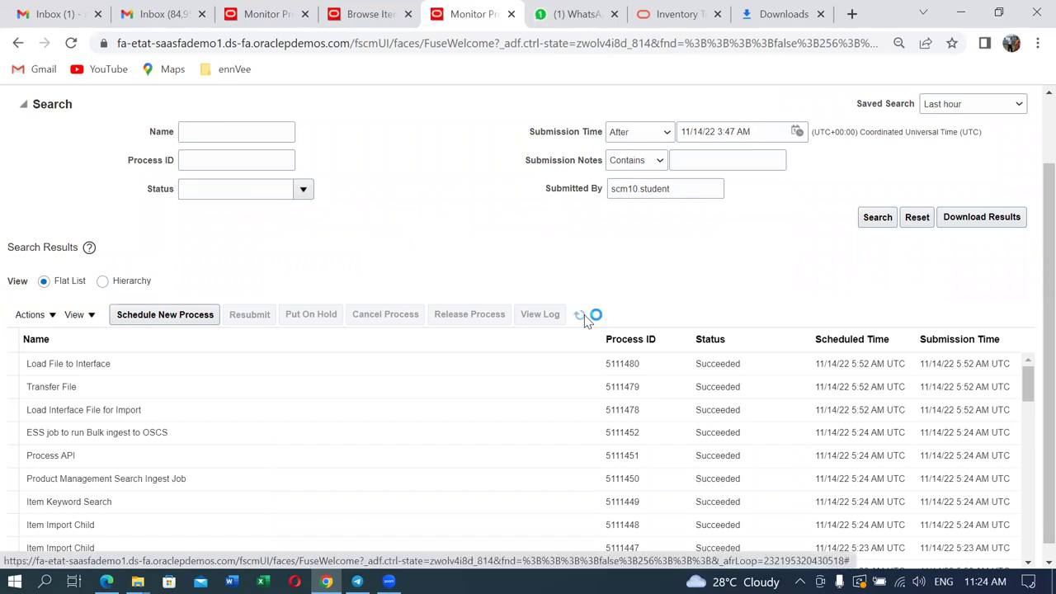
left_click(584, 320)
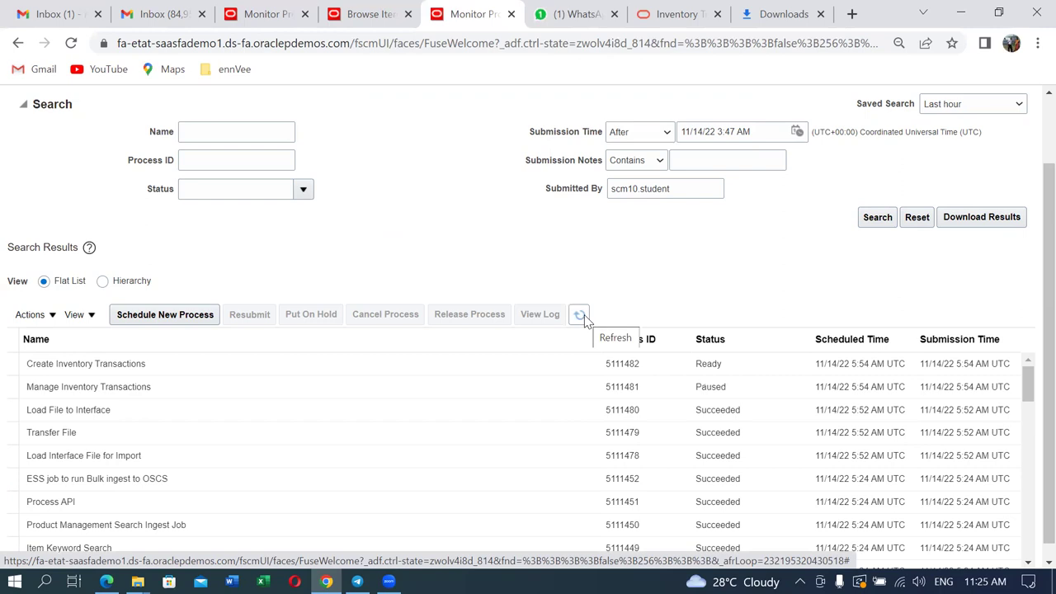
left_click(584, 319)
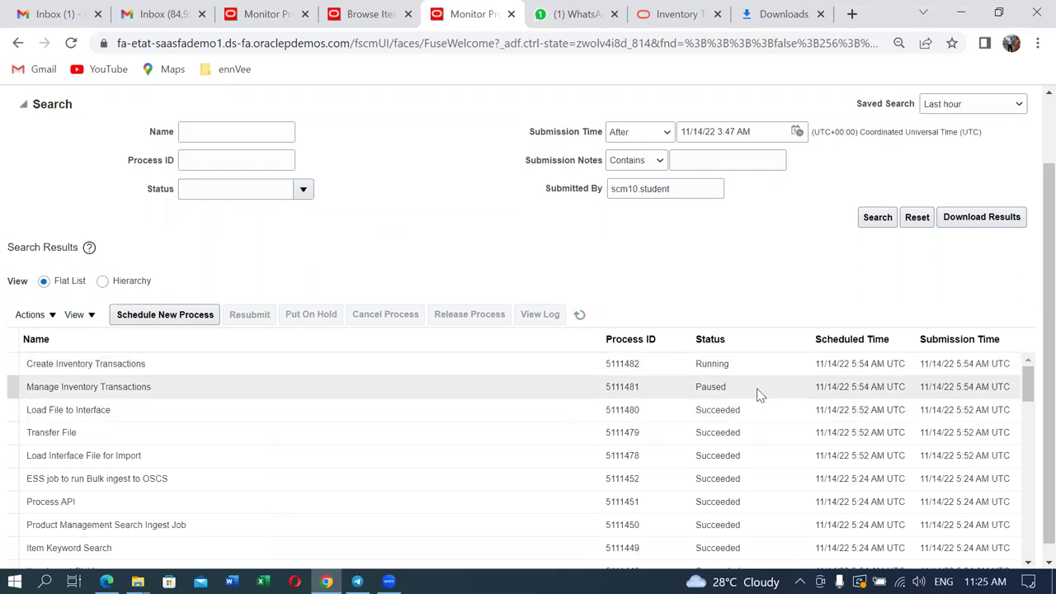
left_click(579, 314)
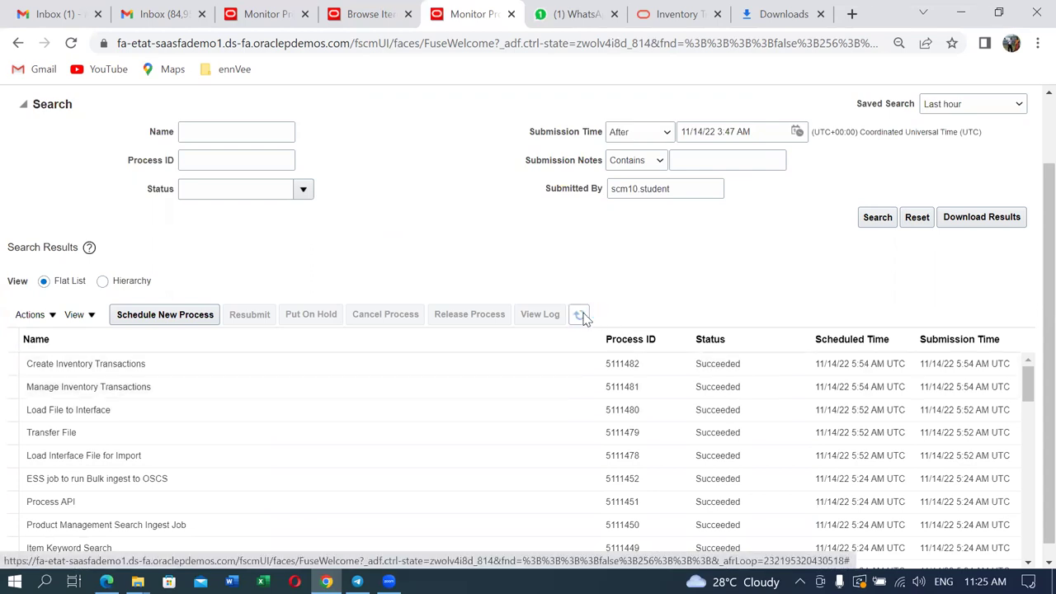
left_click(582, 316)
left_click(580, 315)
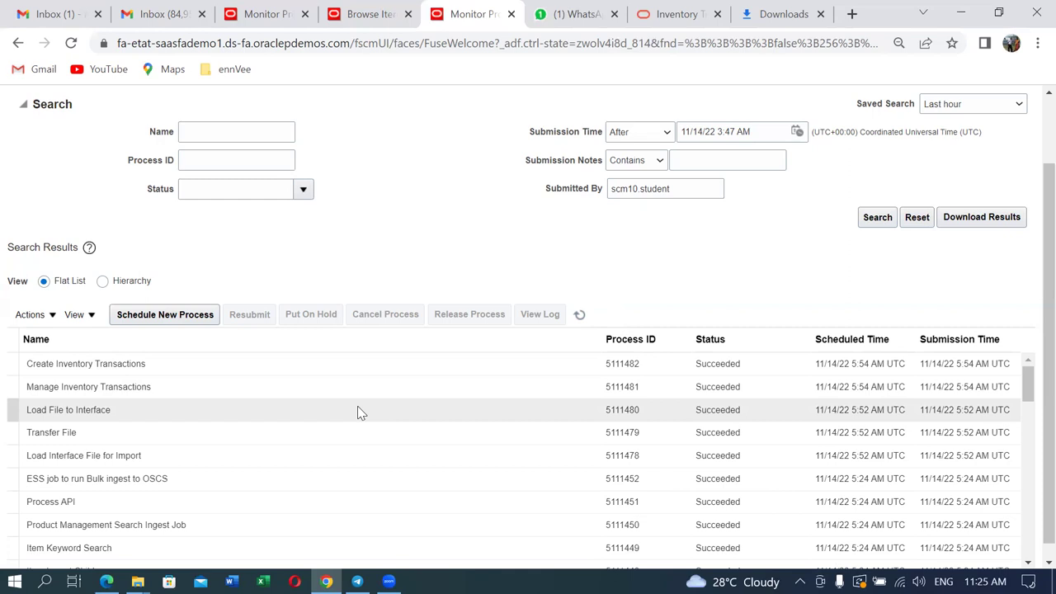
Leave Browse Items and open Manage Pending Transactions in Inventory Management under Supply Chain Execution.
left_click(371, 17)
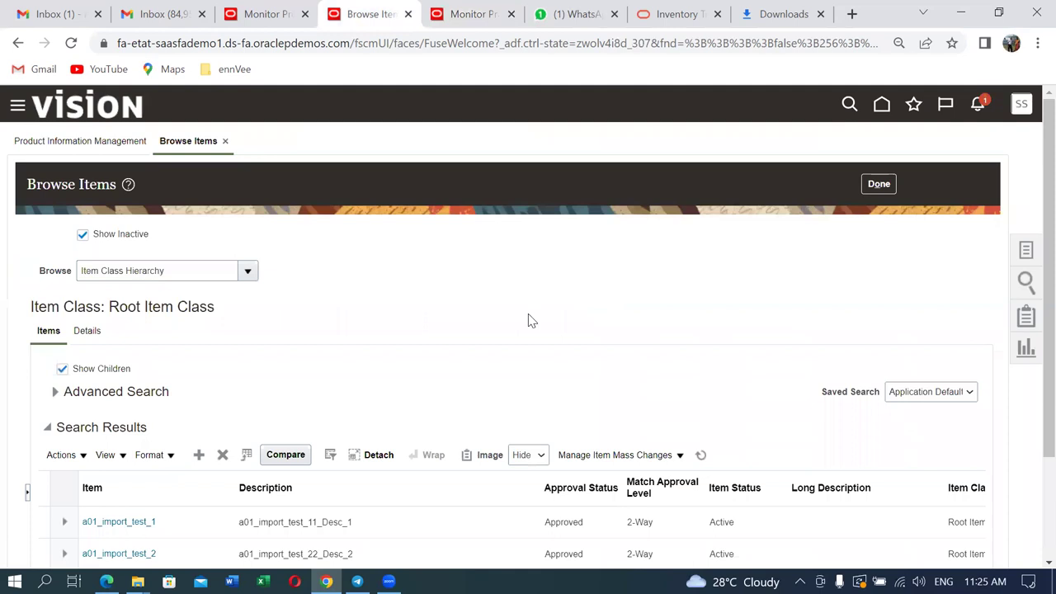
left_click(880, 184)
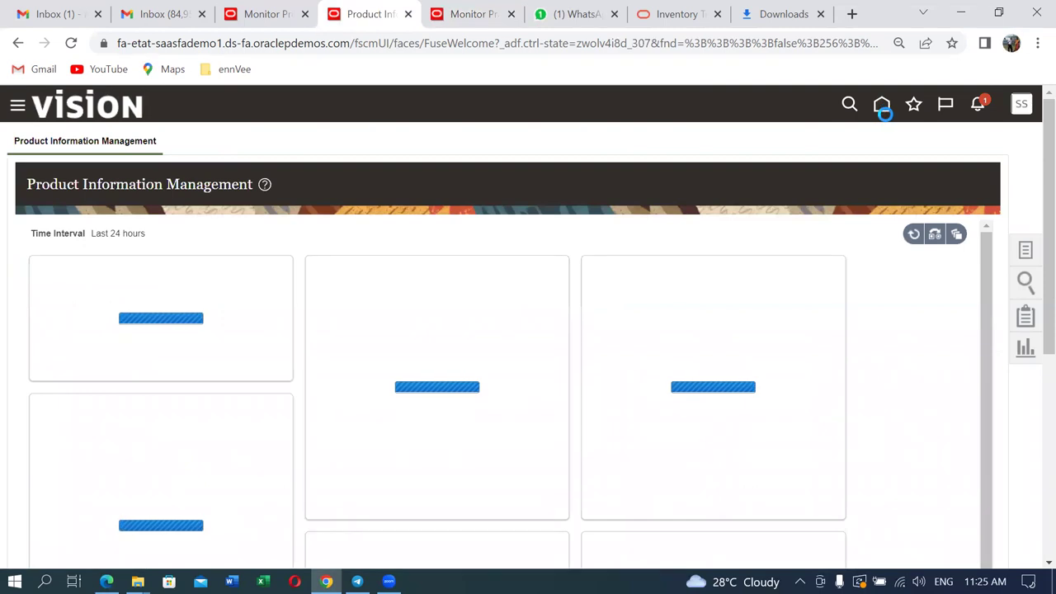
left_click(882, 106)
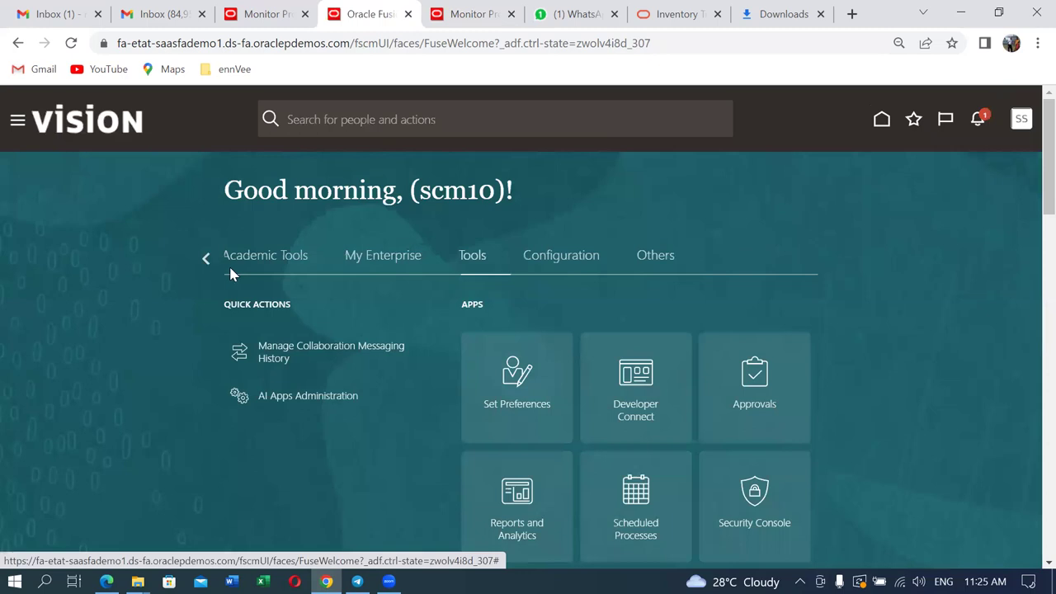
left_click(210, 271)
left_click(208, 263)
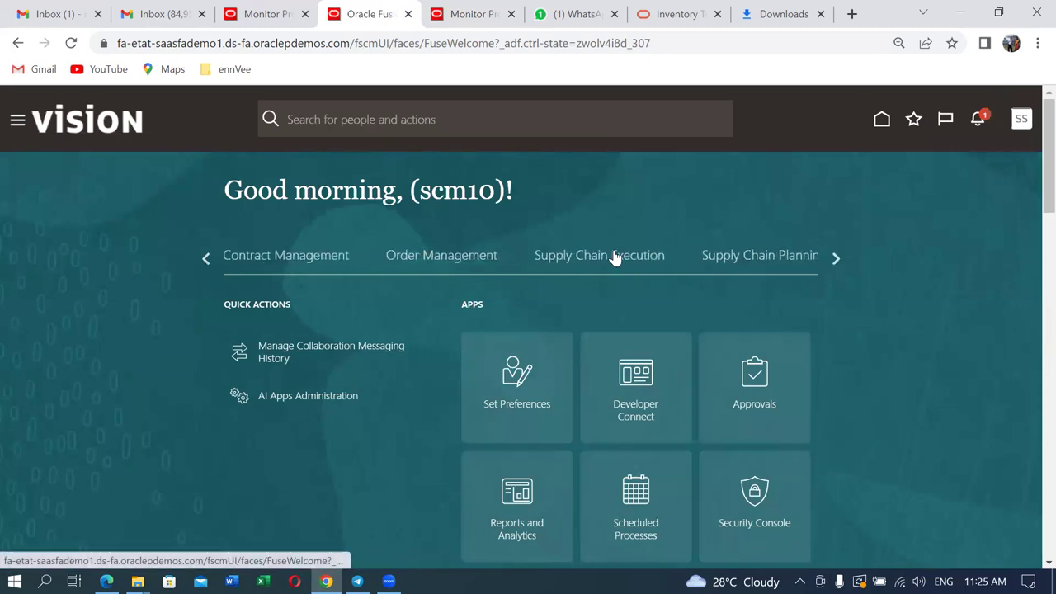
left_click(615, 258)
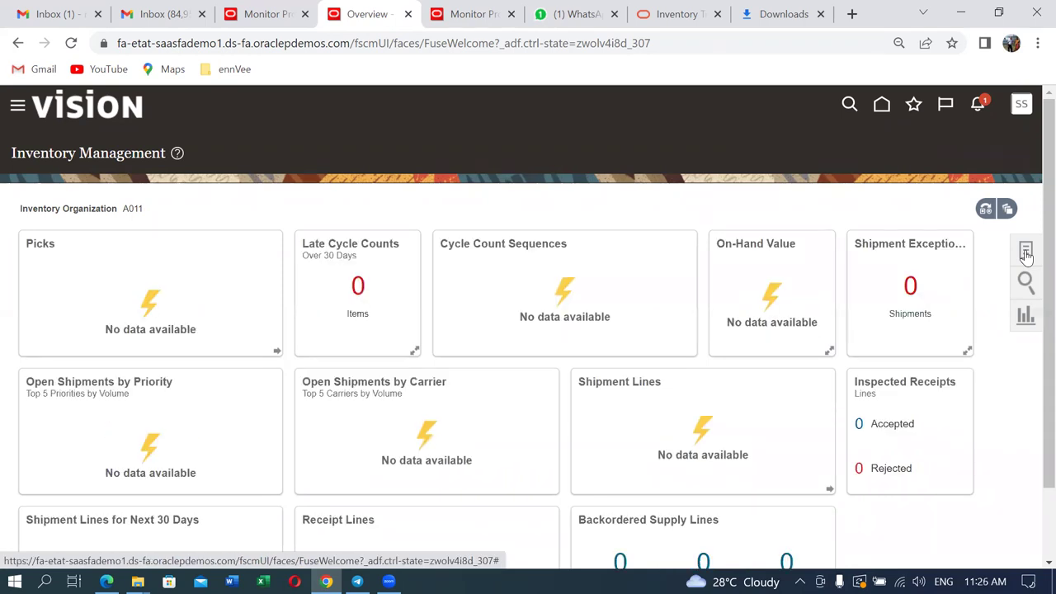
left_click(1025, 252)
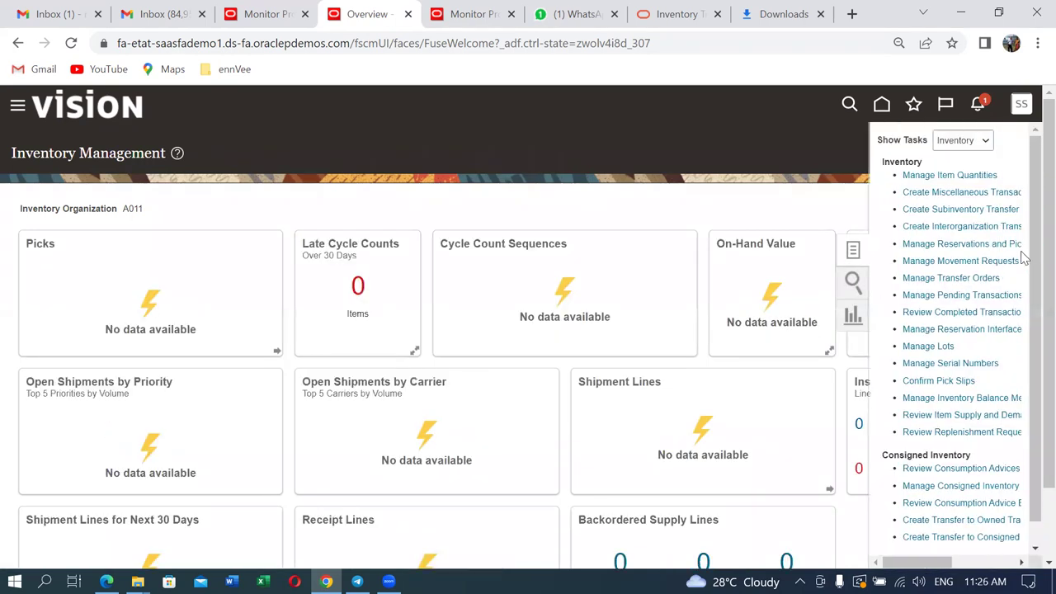
left_click(971, 297)
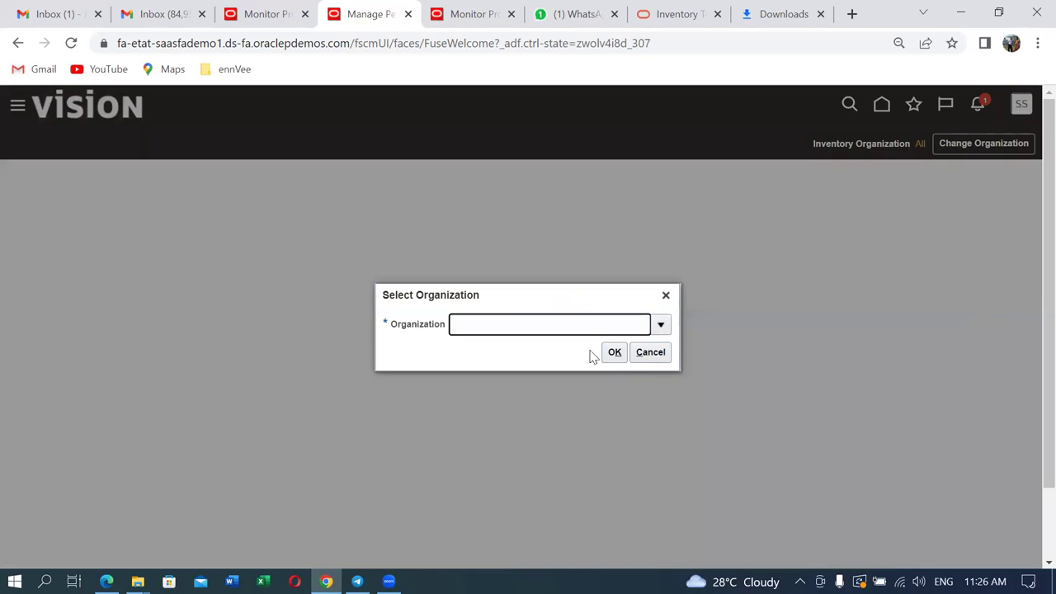
Try to find the organization with A01, including as an organization name in the lookup, and clear that name.
type("A01")
key("Tab")
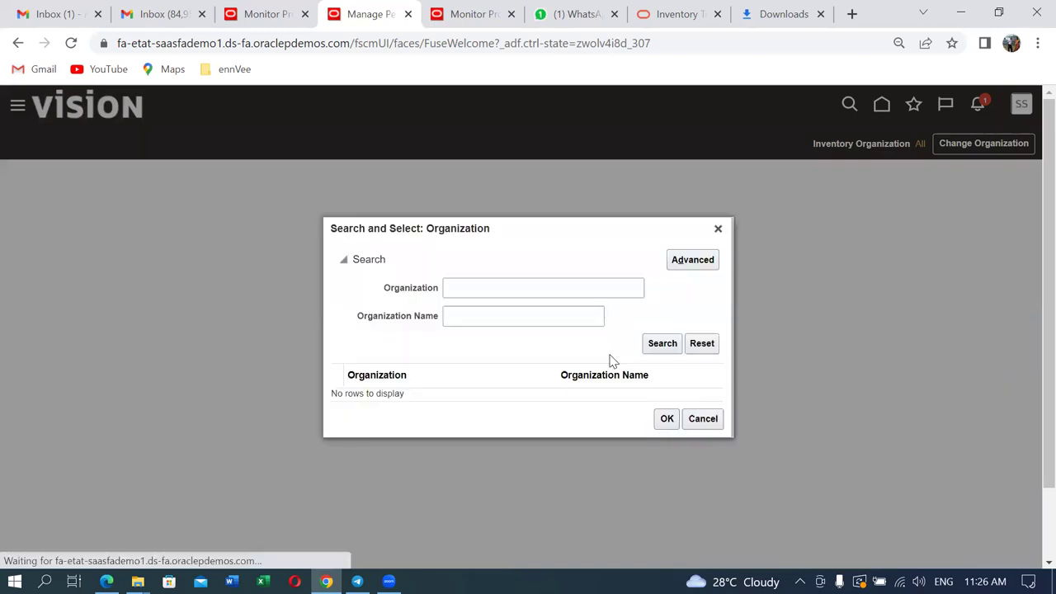
left_click(482, 321)
type("a01")
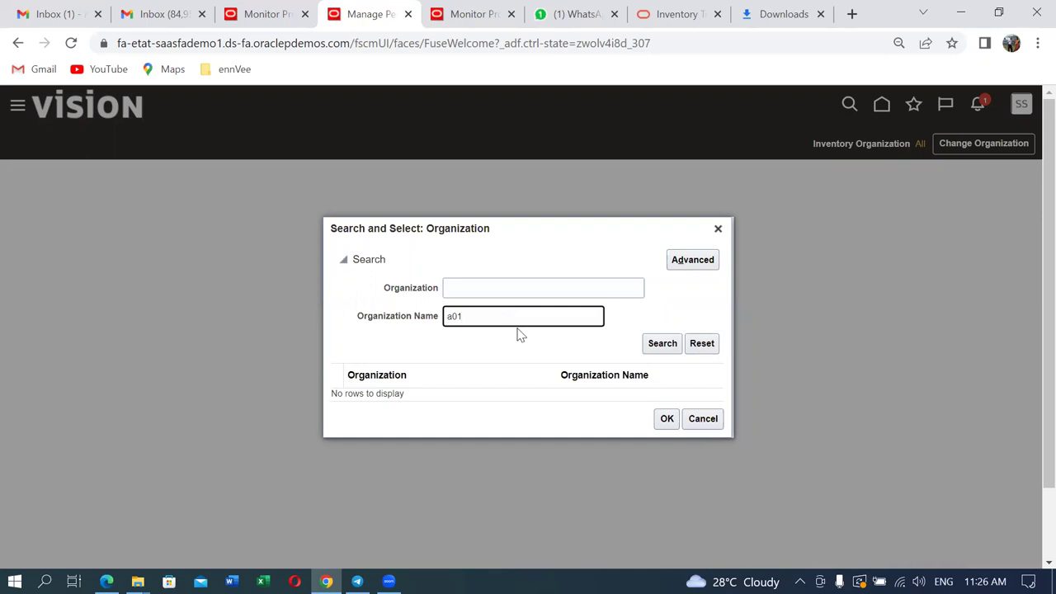
double_click(507, 316)
key("BackSpace")
Search for organization 001, select it, and confirm it as the inventory organization for Manage Pending Transactions.
left_click(447, 289)
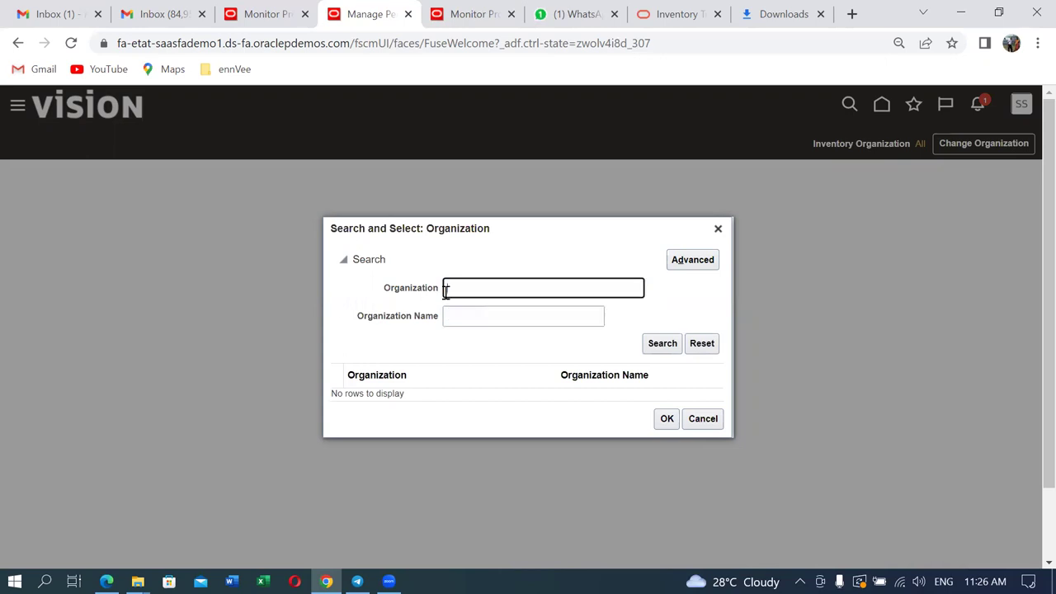
type("001")
left_click(657, 348)
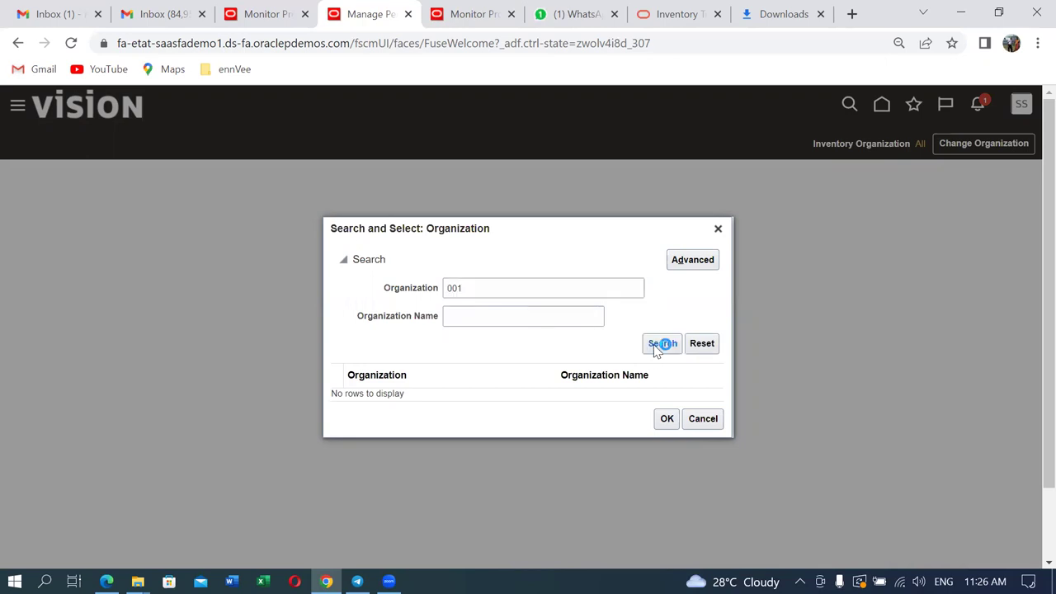
left_click(443, 394)
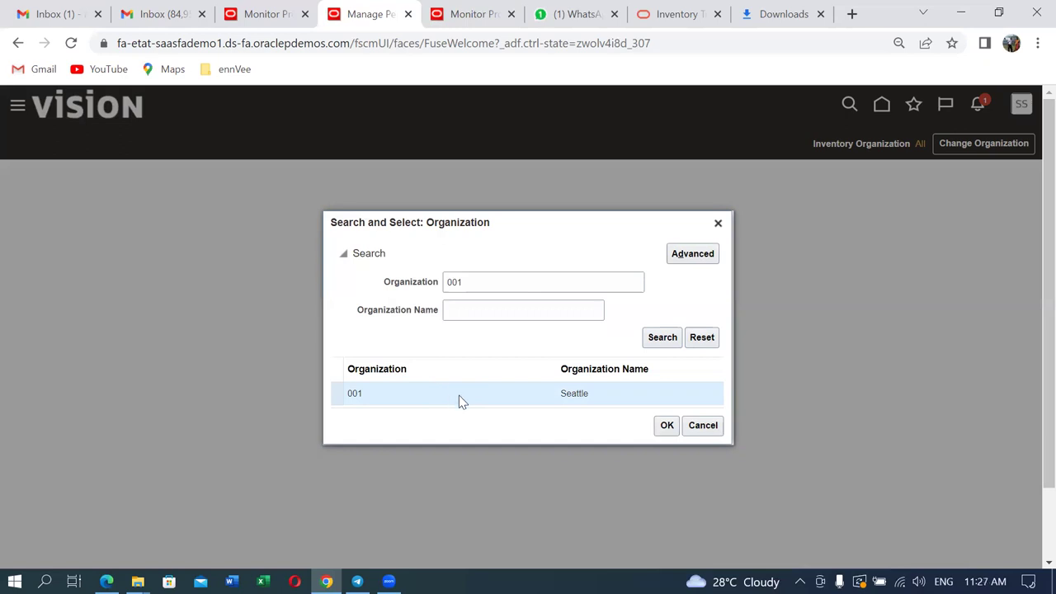
left_click(666, 426)
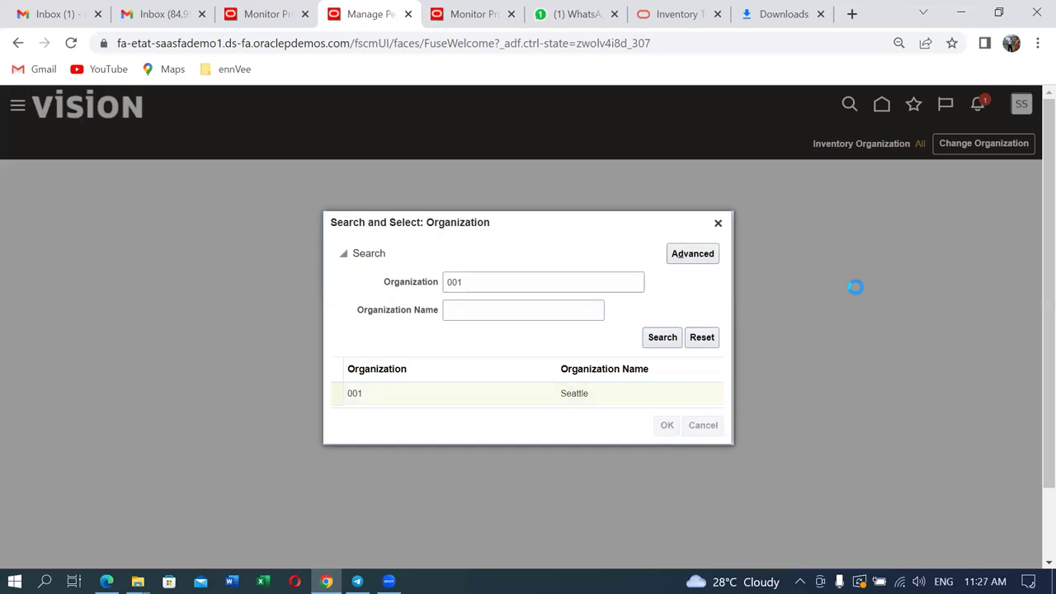
left_click(614, 351)
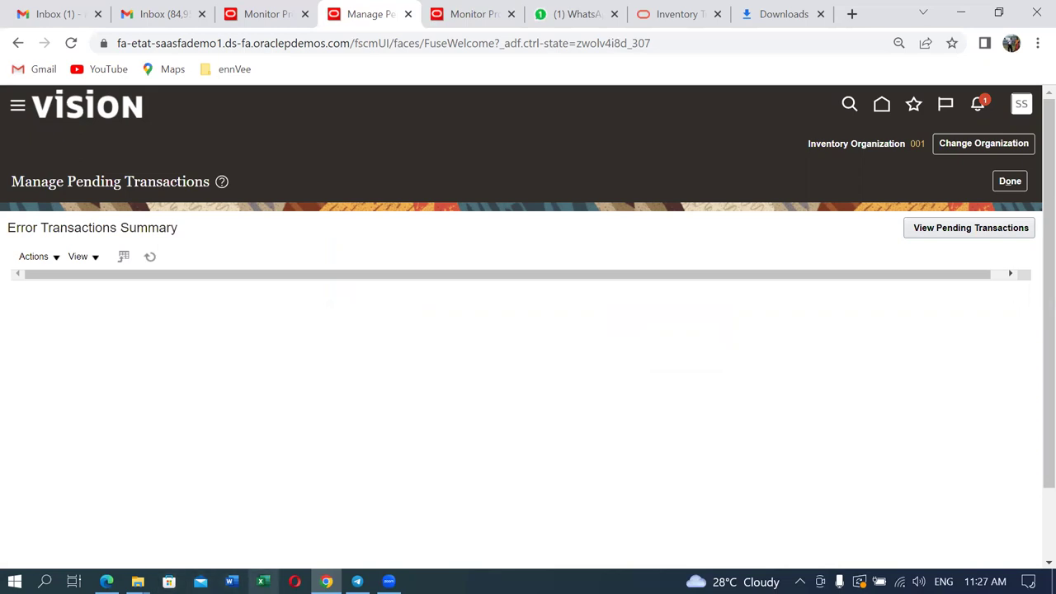
Open the Stock_Import workbook in Excel, set the organization name in A5 of INV_TRANSACTIONS_INTERFACE to Seattle, and save the file.
left_click(262, 582)
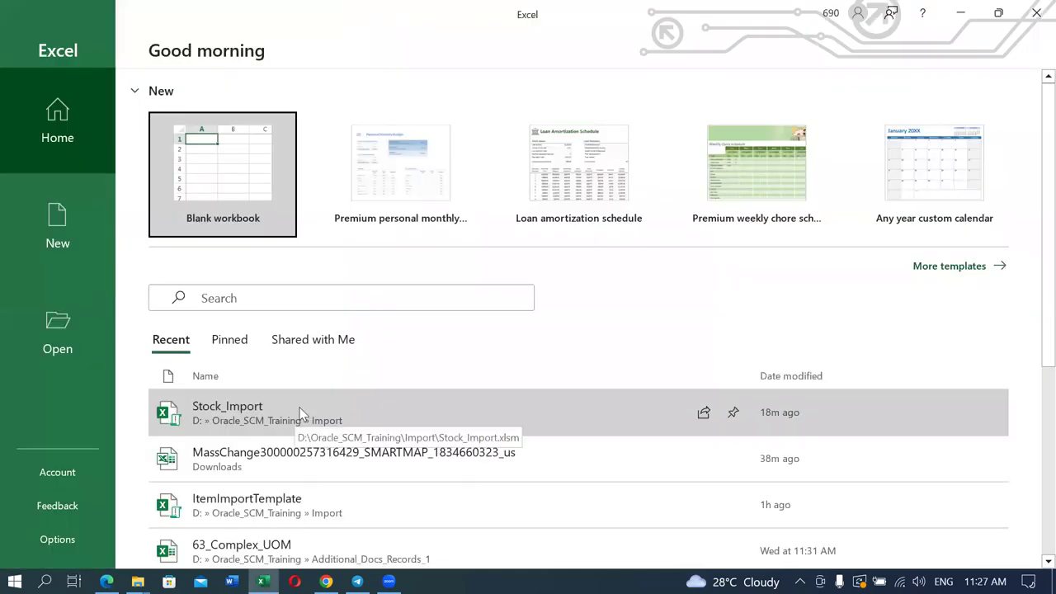
left_click(293, 409)
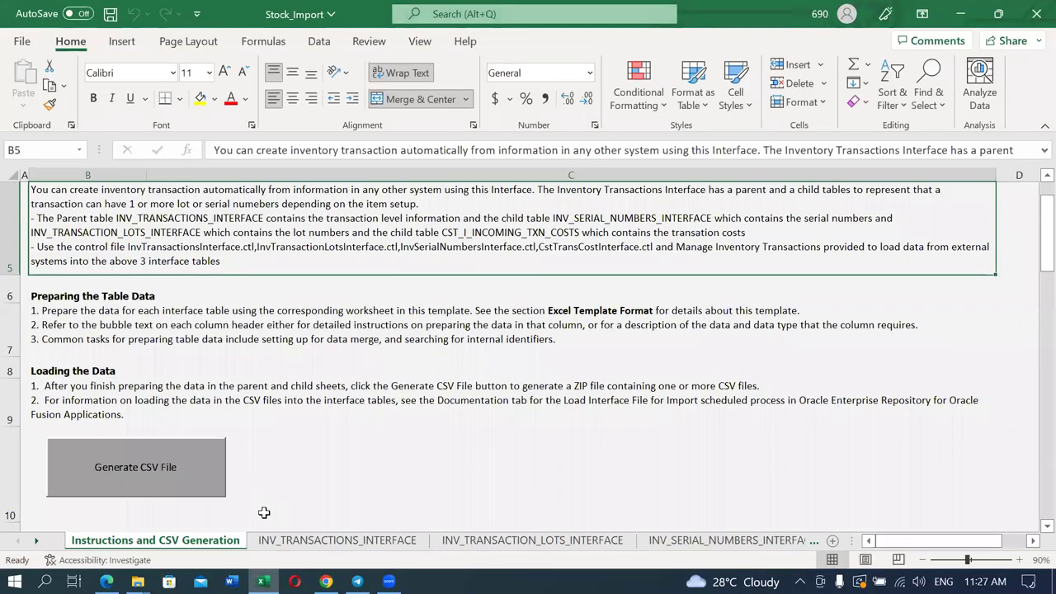
left_click(286, 541)
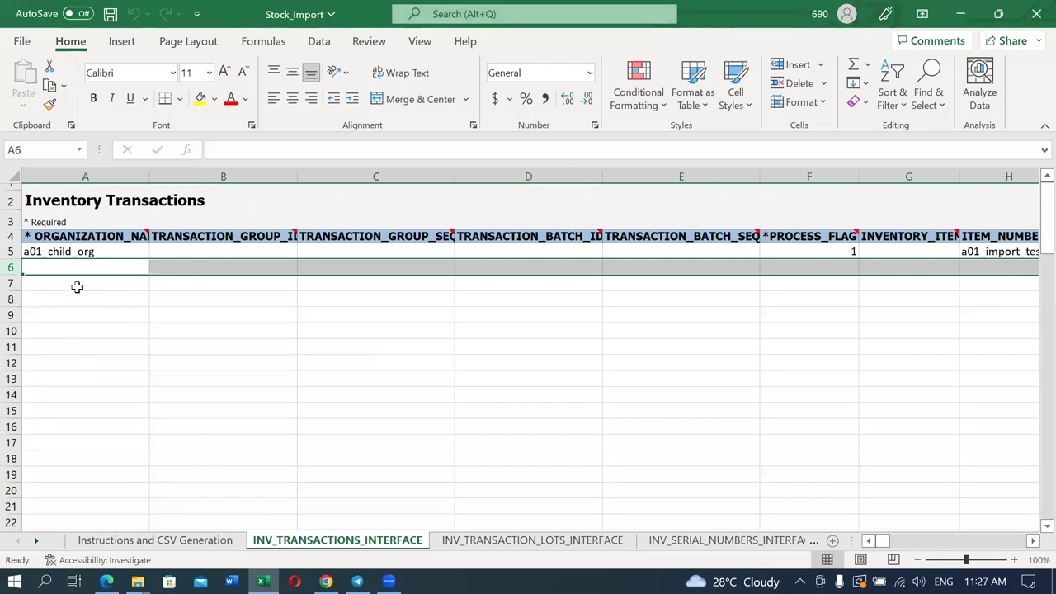
left_click(88, 253)
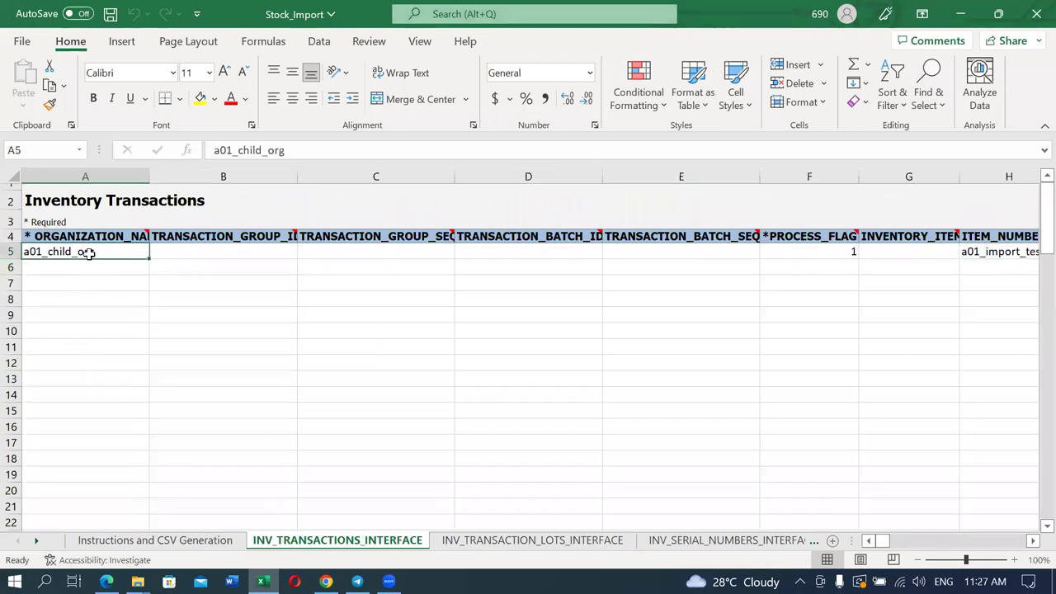
type("Seatt")
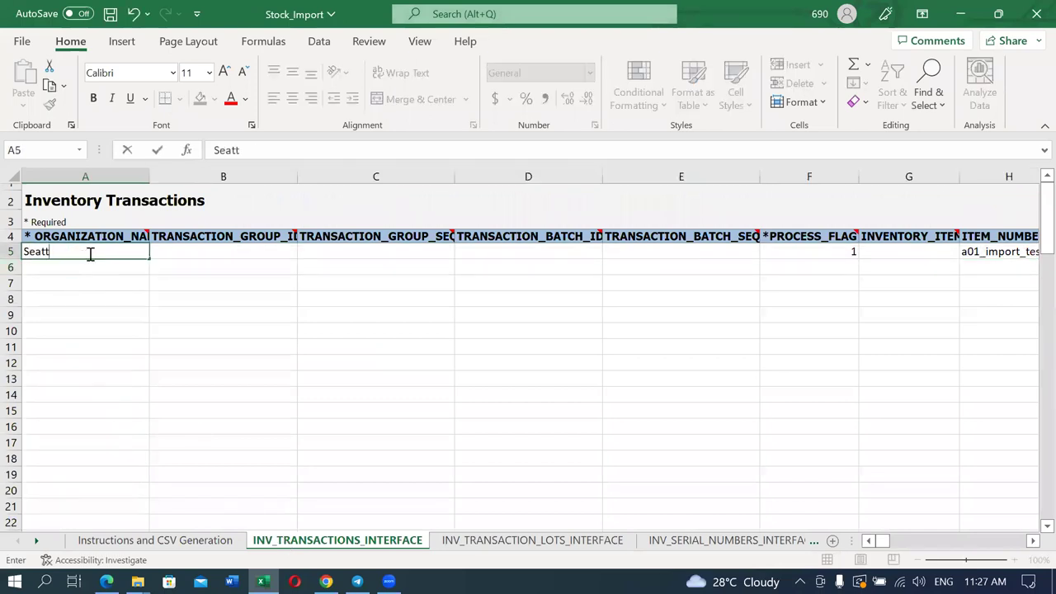
key("Tab")
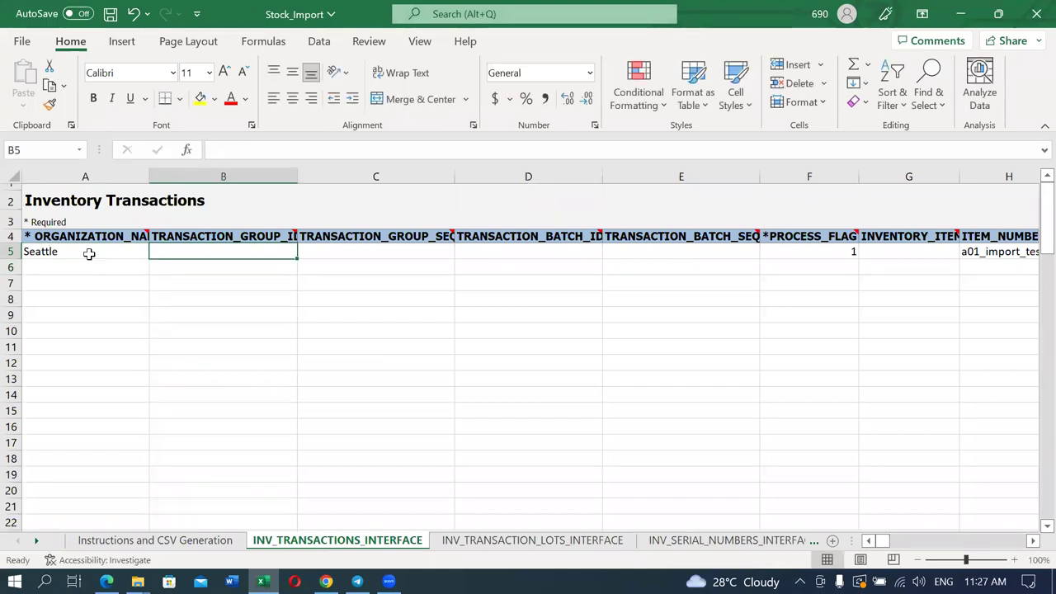
key("ctrl+s")
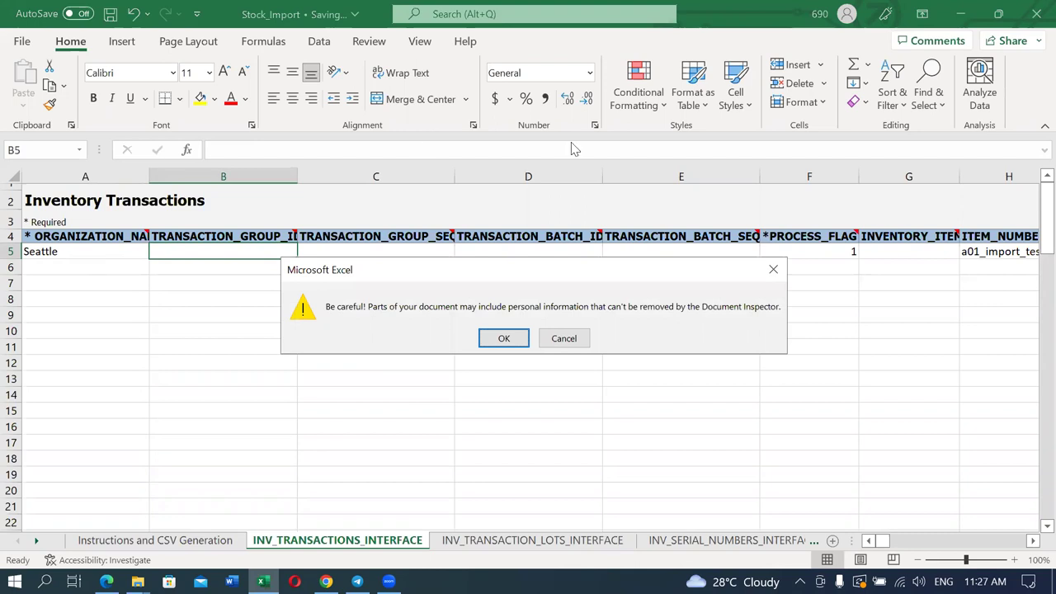
left_click(504, 338)
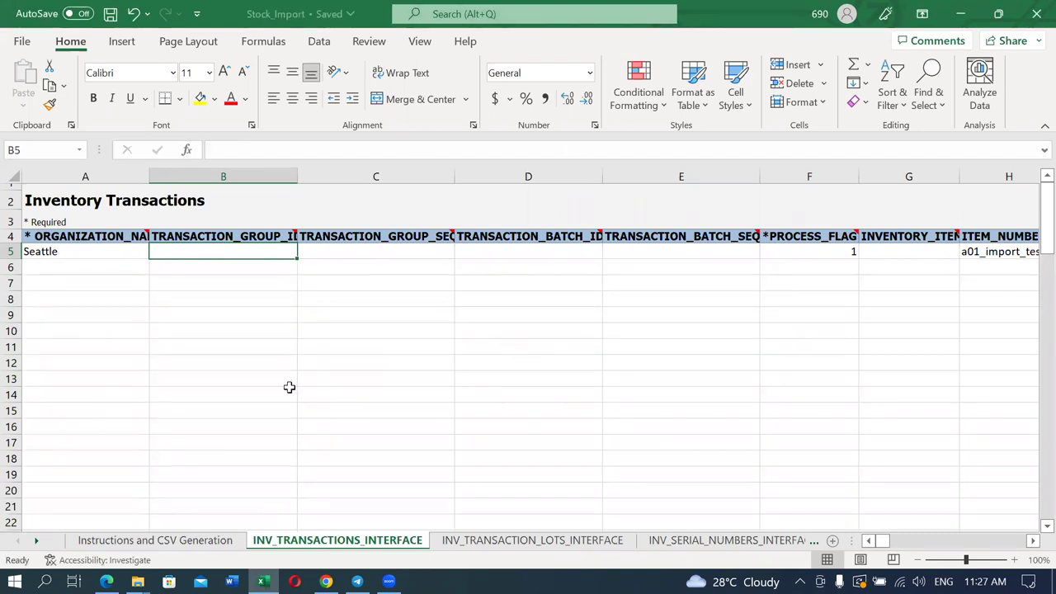
left_click(99, 245)
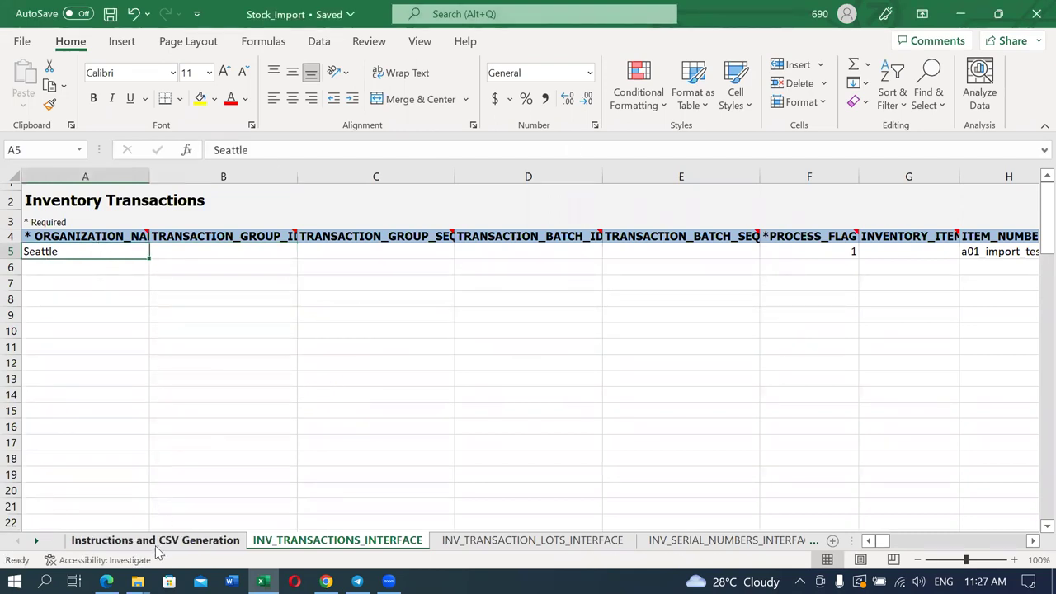
left_click(163, 542)
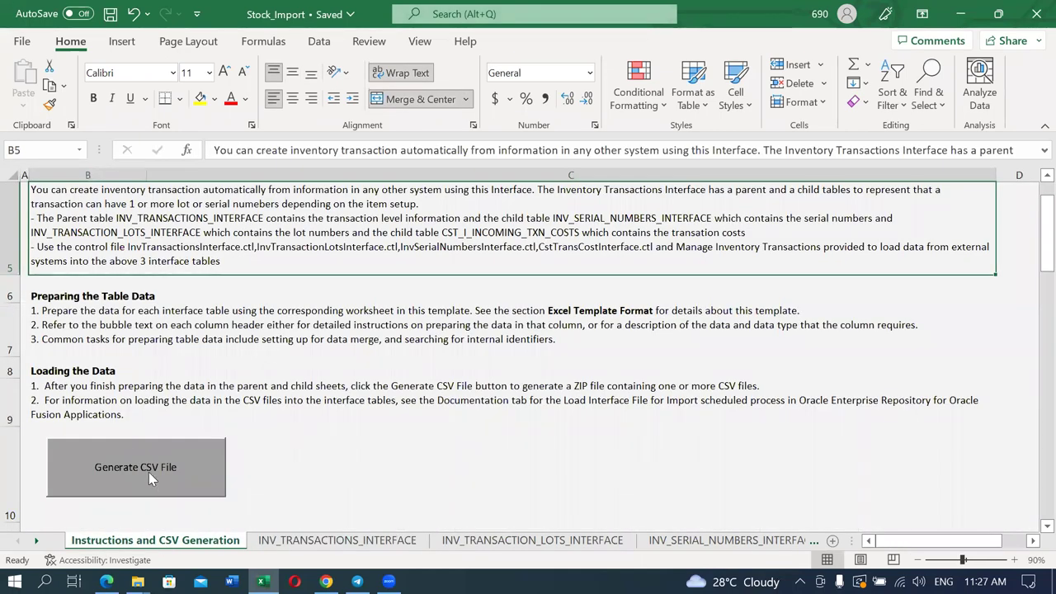
left_click(305, 546)
left_click(247, 441)
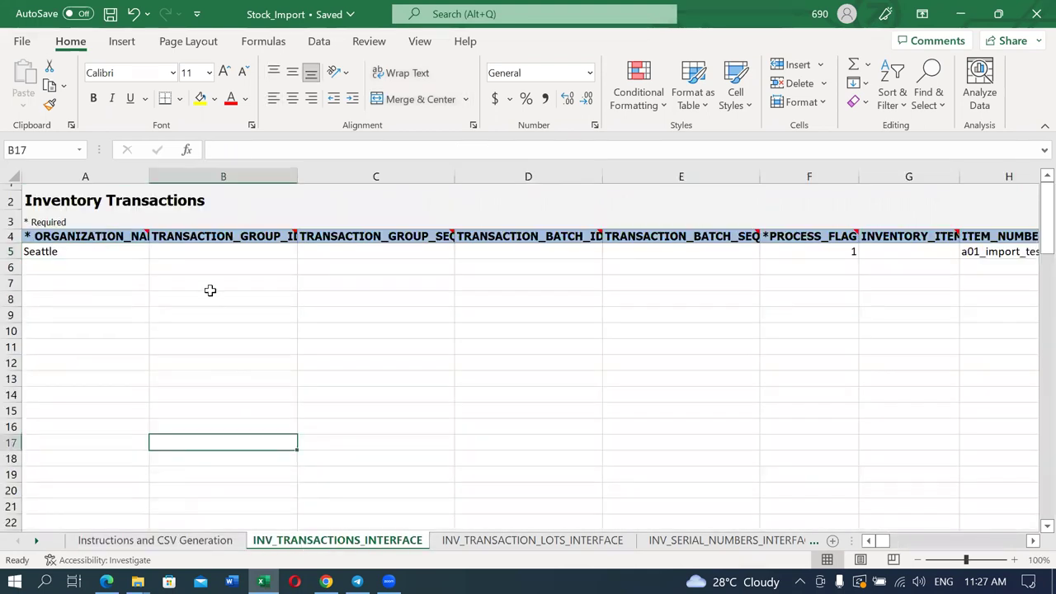
left_click(205, 257)
left_click(76, 253)
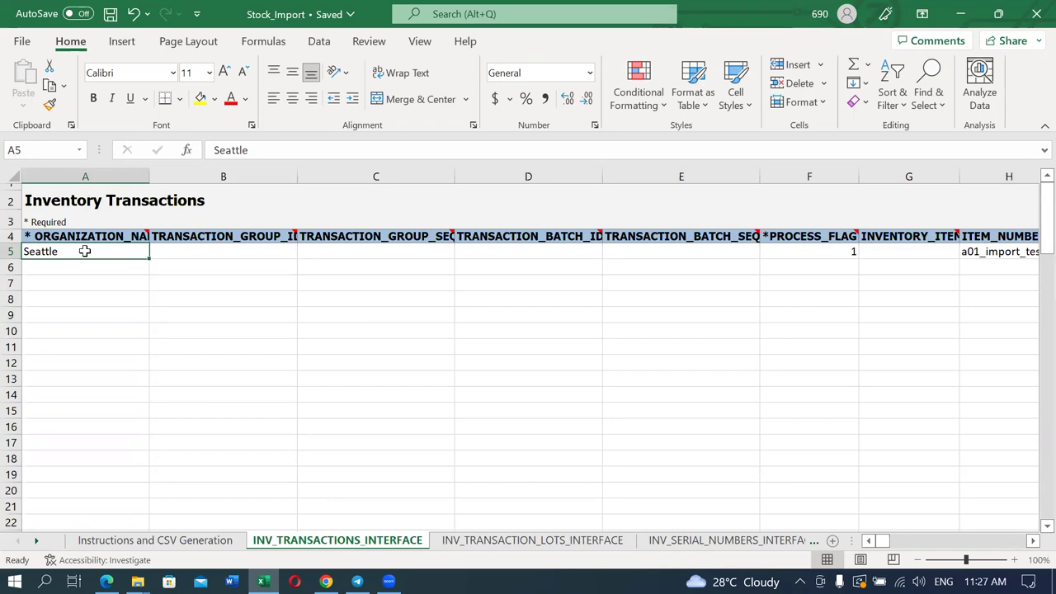
Switch back to Oracle Fusion in the browser, leave Manage Pending Transactions, and open Setup and Maintenance.
key("alt+Tab")
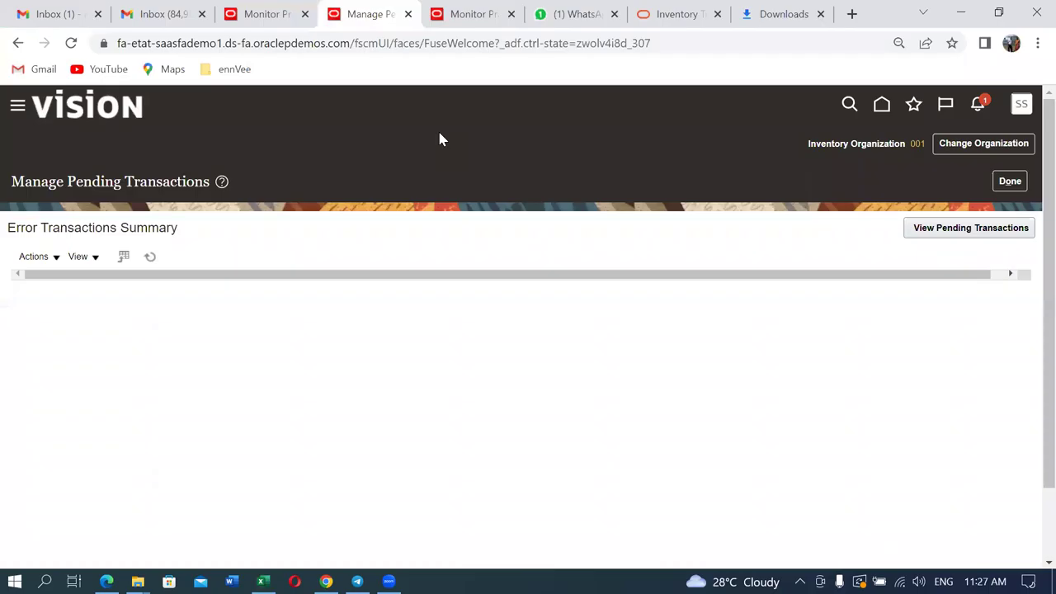
left_click(487, 16)
left_click(357, 14)
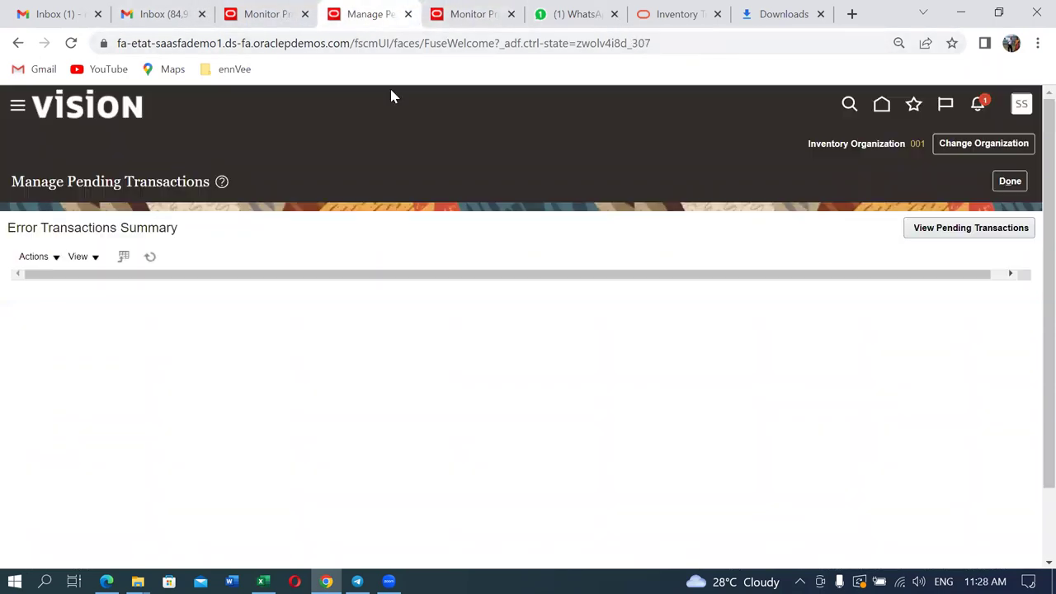
left_click(1013, 182)
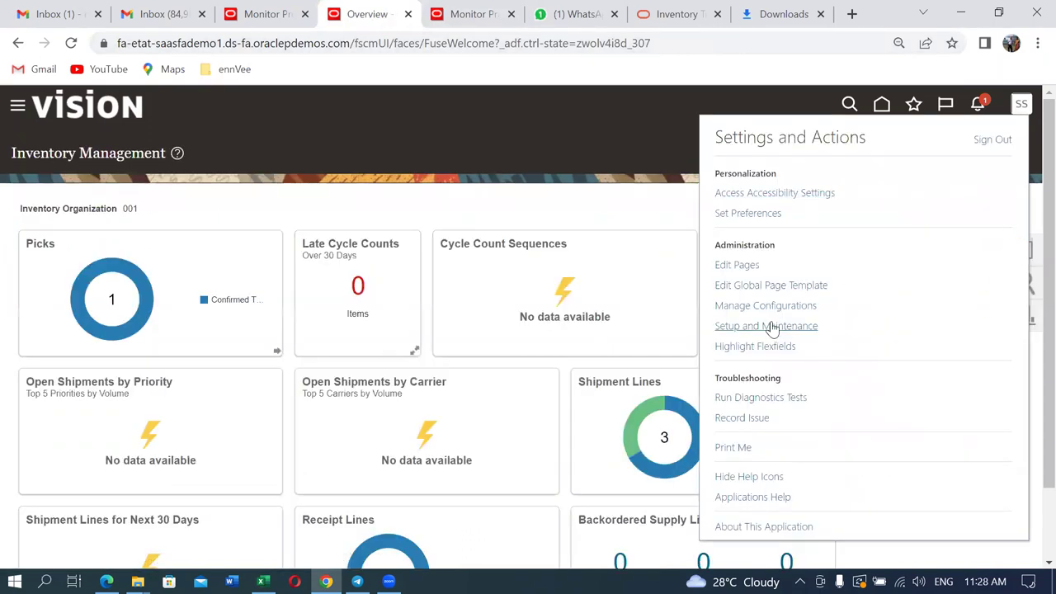
left_click(770, 333)
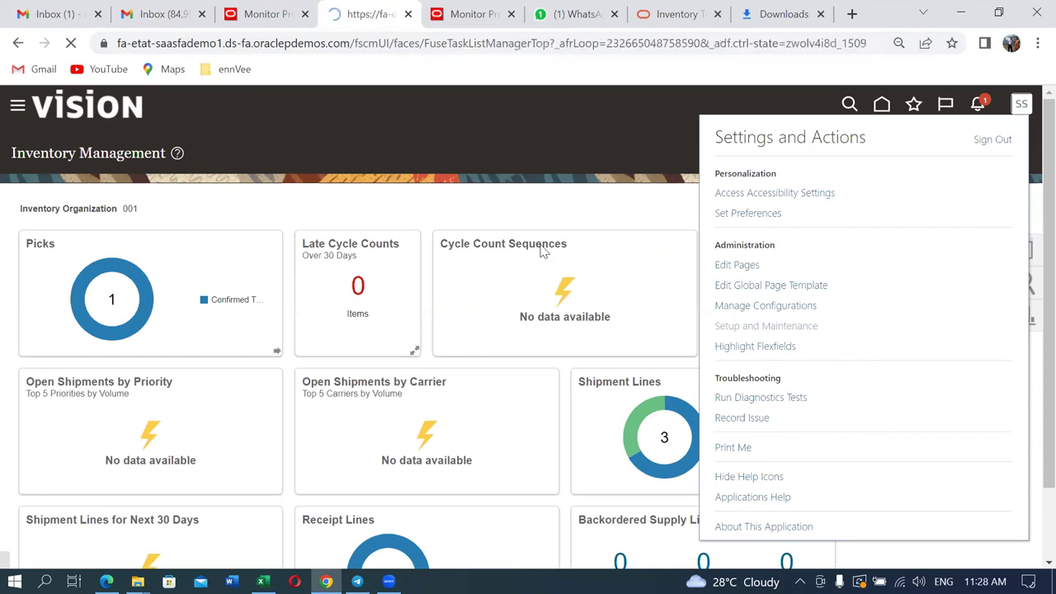
Search the setup tasks for "man%inv%org%" and open Manage Inventory Organizations.
left_click(1027, 307)
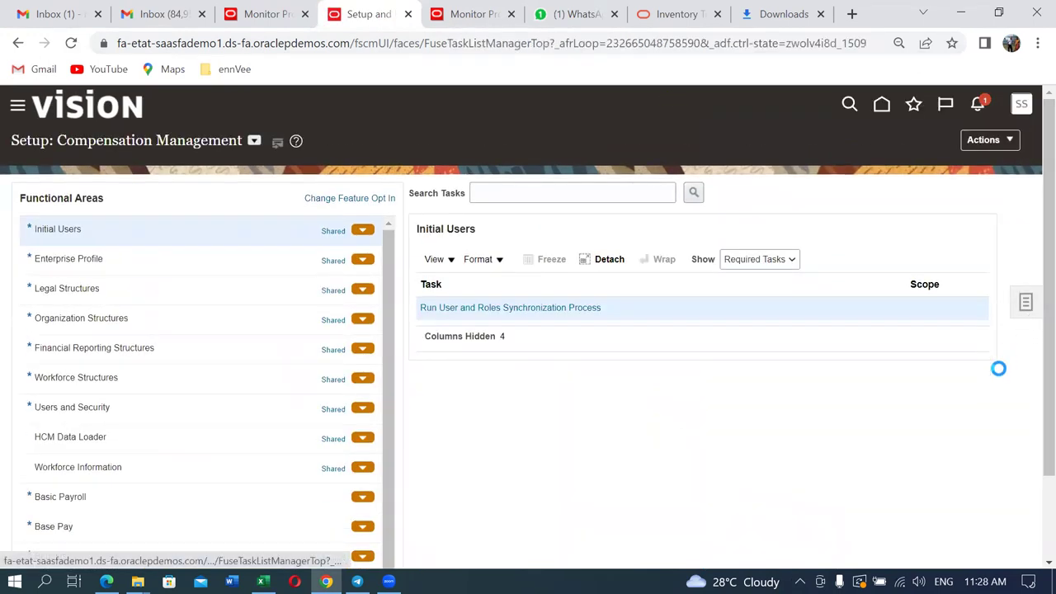
left_click(914, 331)
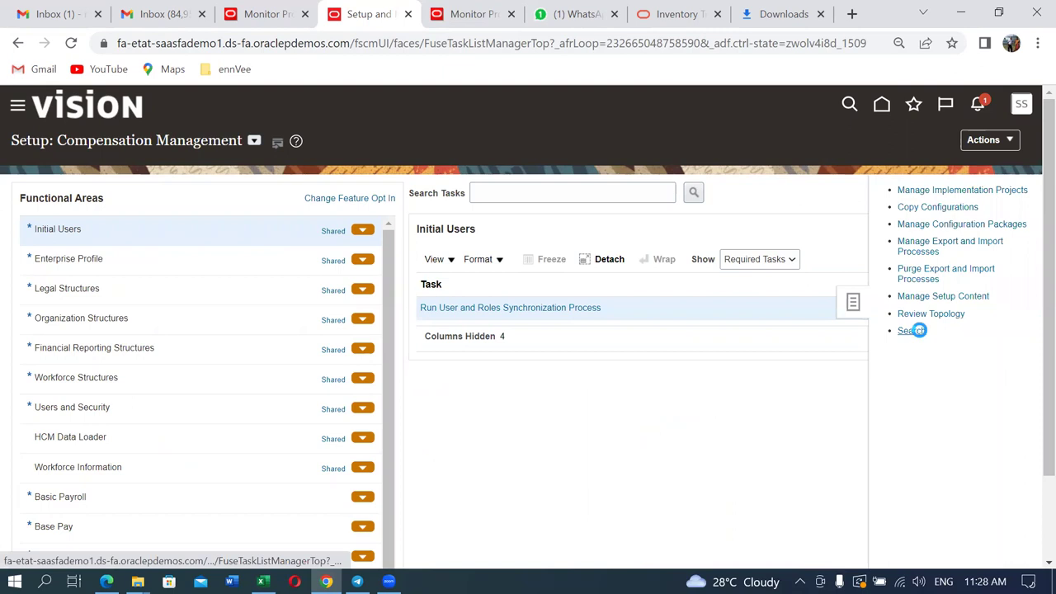
left_click(398, 200)
type("man%inv%org%")
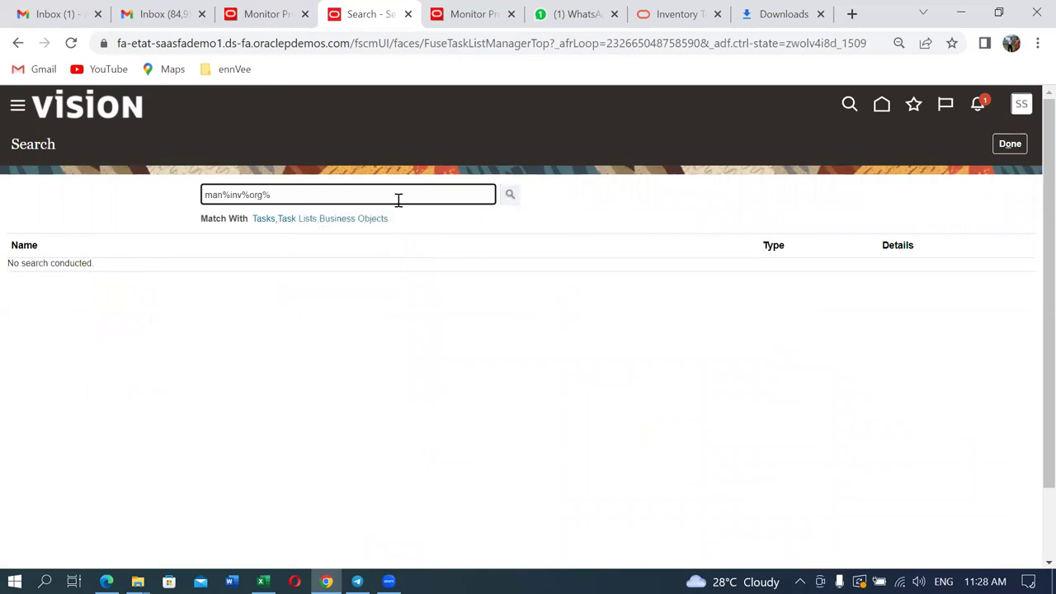
key("Return")
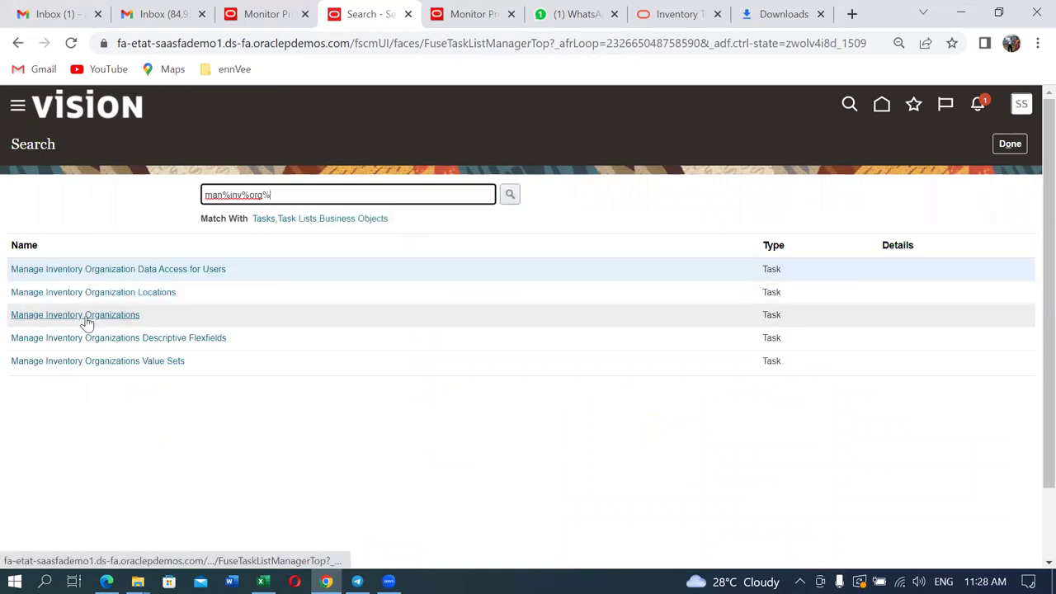
left_click(86, 315)
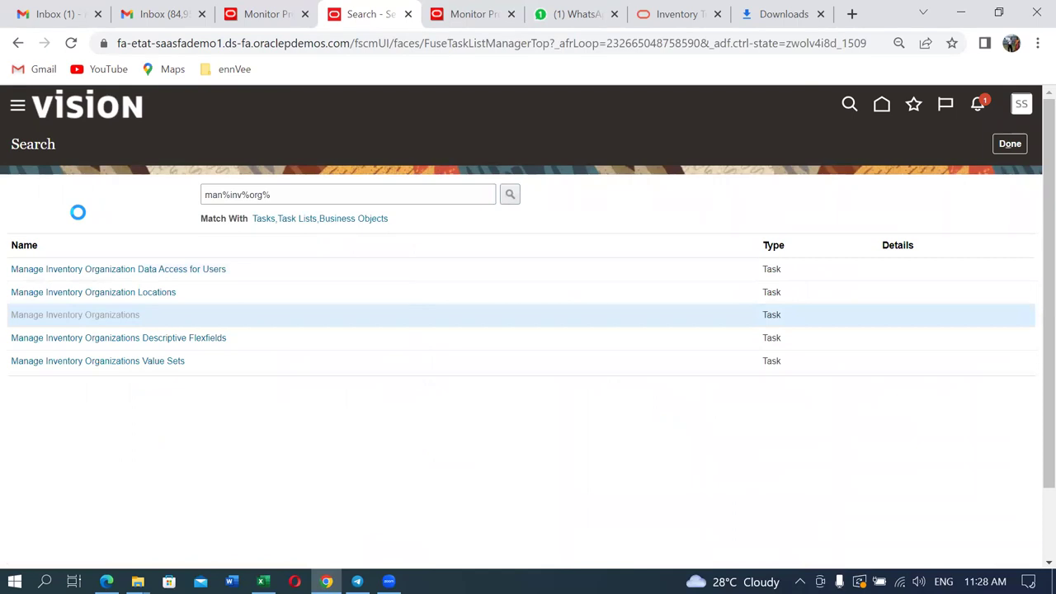
Search the inventory organizations for organization 001 to check its organization name.
left_click(214, 226)
type("001")
key("Tab")
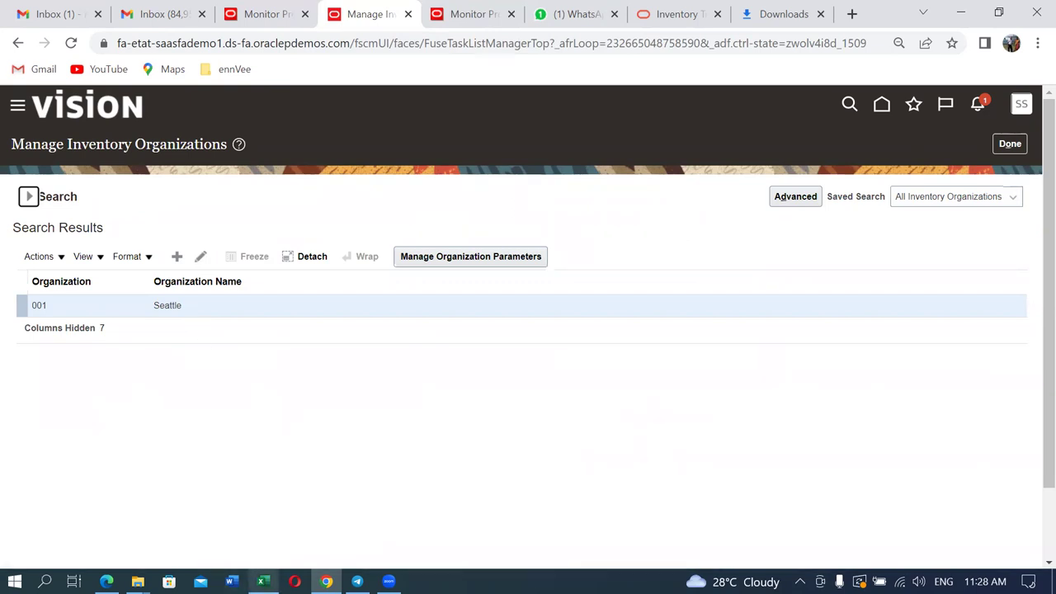
Switch to the Stock_Import workbook in Excel, save it, and start generating the CSV file from the Instructions and CSV Generation sheet.
left_click(262, 581)
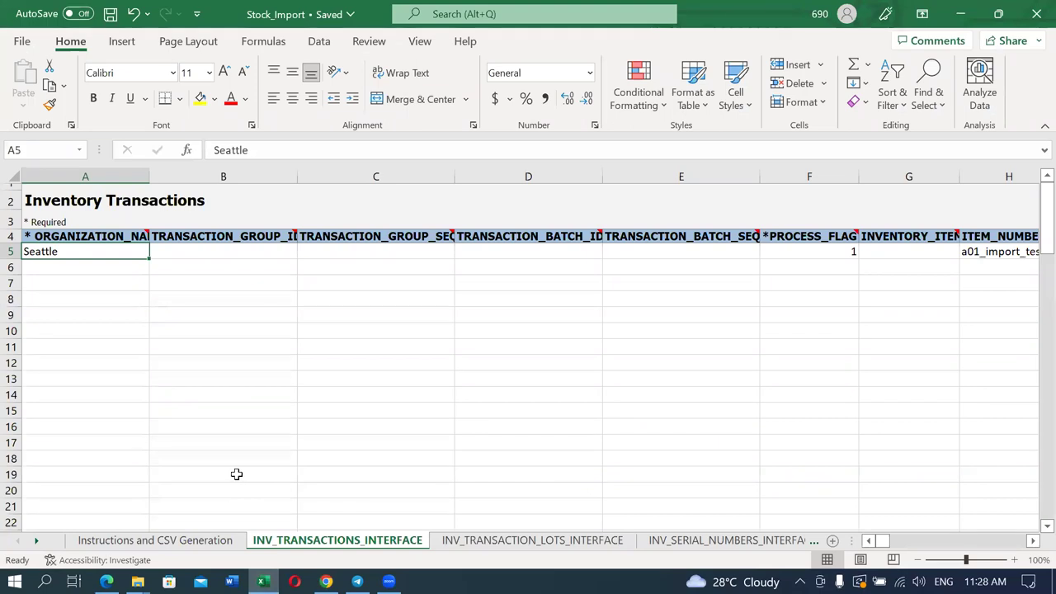
key("ctrl+s")
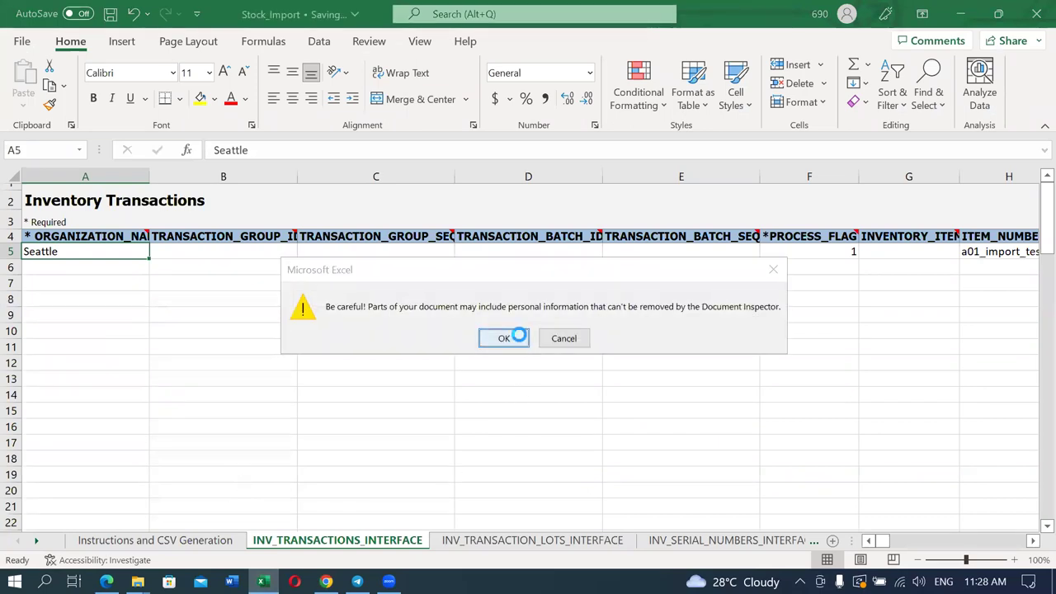
left_click(505, 338)
left_click(120, 541)
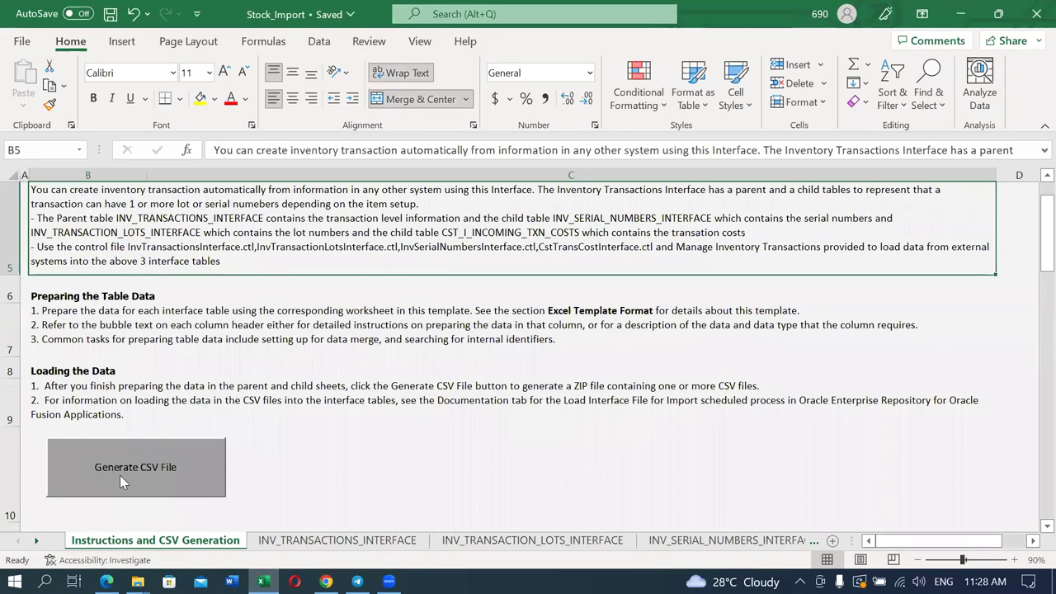
left_click(119, 476)
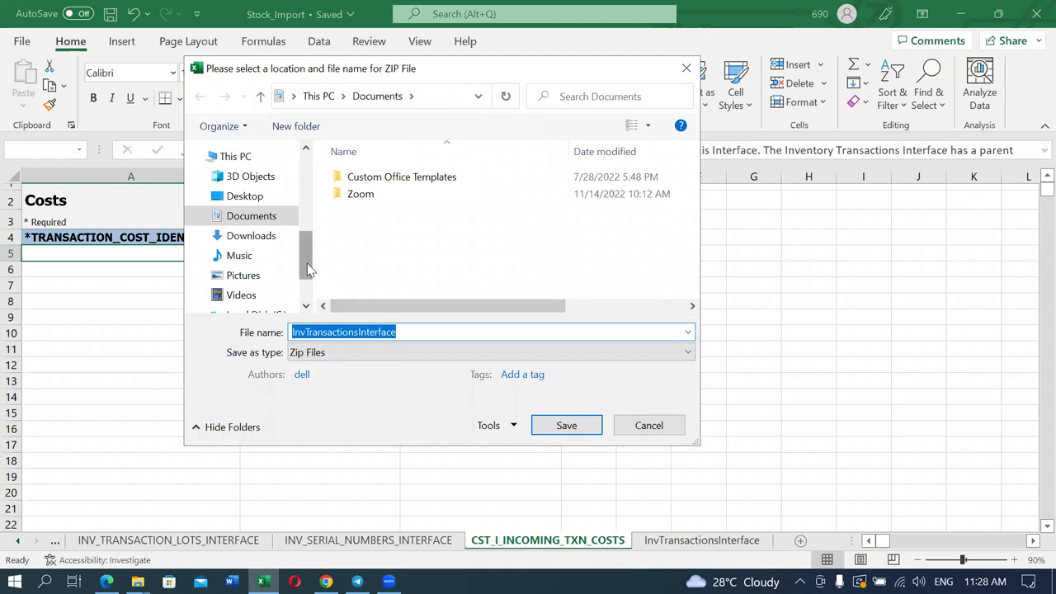
Save the generated ZIP file as Stock_Import_2 in the Oracle_SCM_Training\Import folder on Local Disk (D:).
left_click_drag(306, 270, 307, 279)
left_click(241, 288)
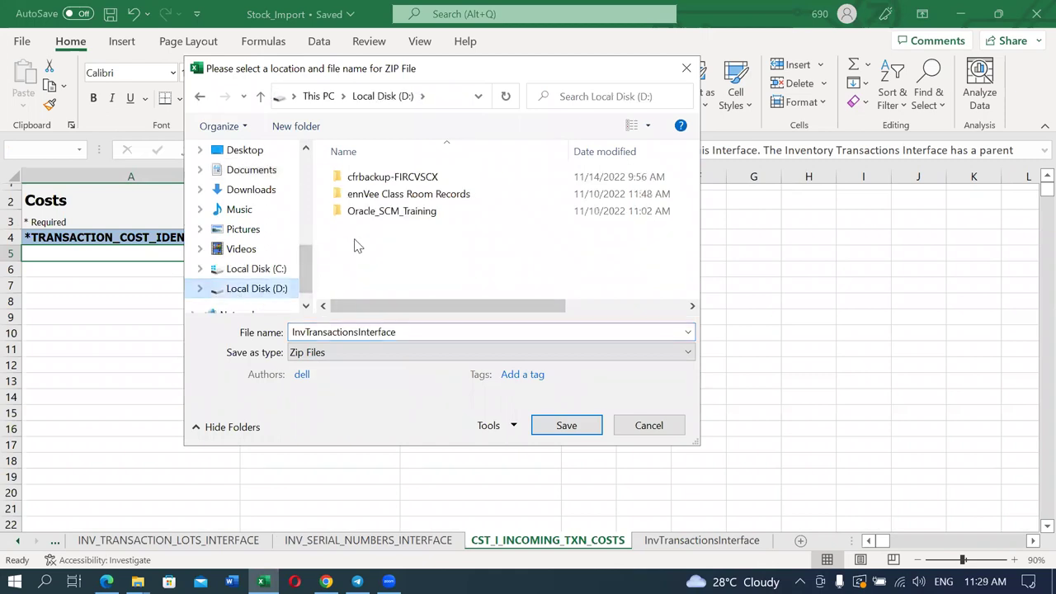
double_click(415, 216)
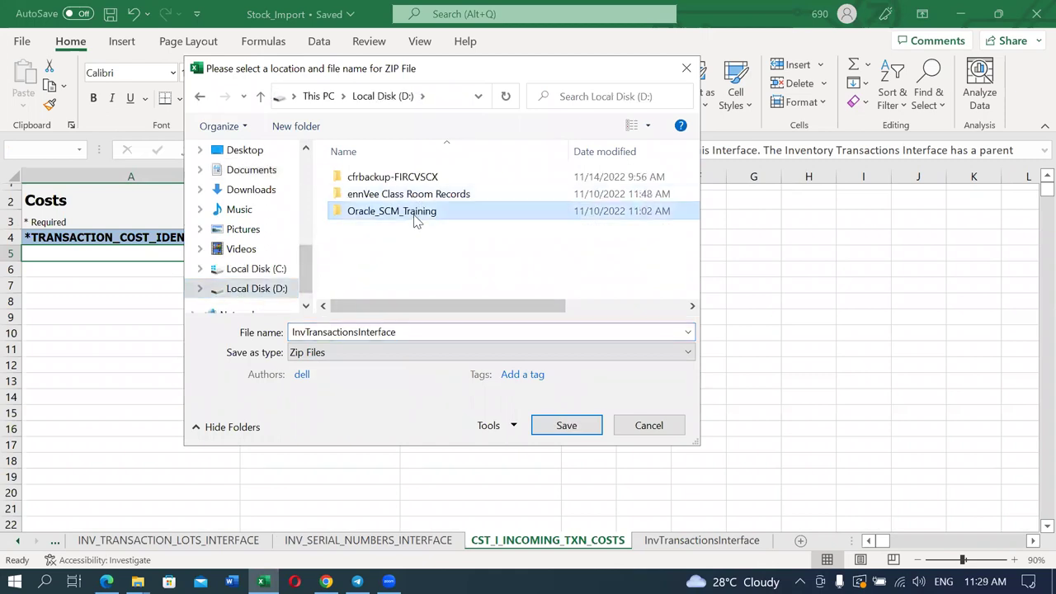
scroll(429, 256, "down", 2)
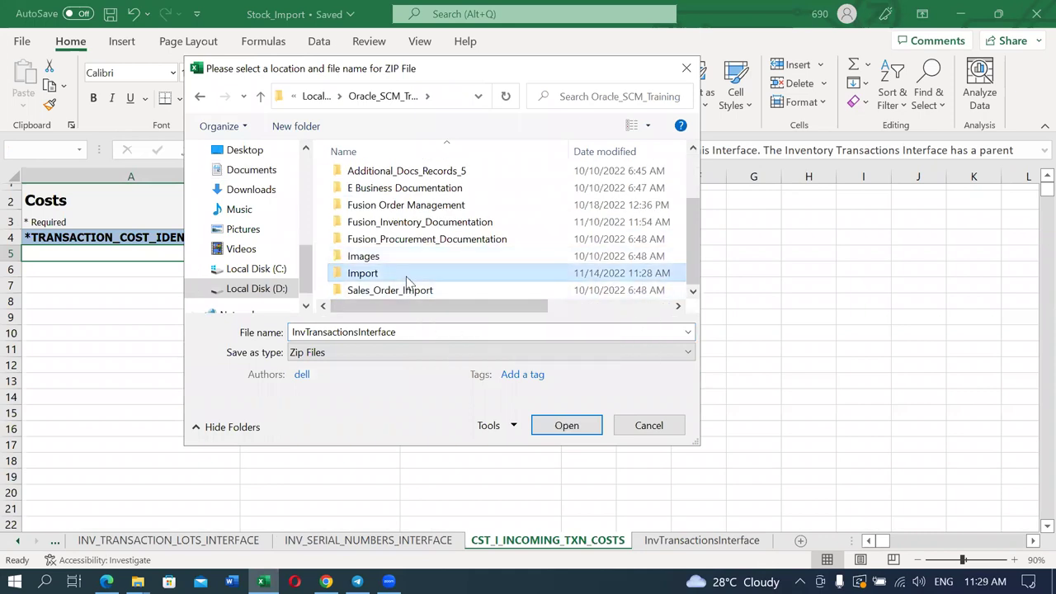
double_click(407, 277)
left_click(418, 331)
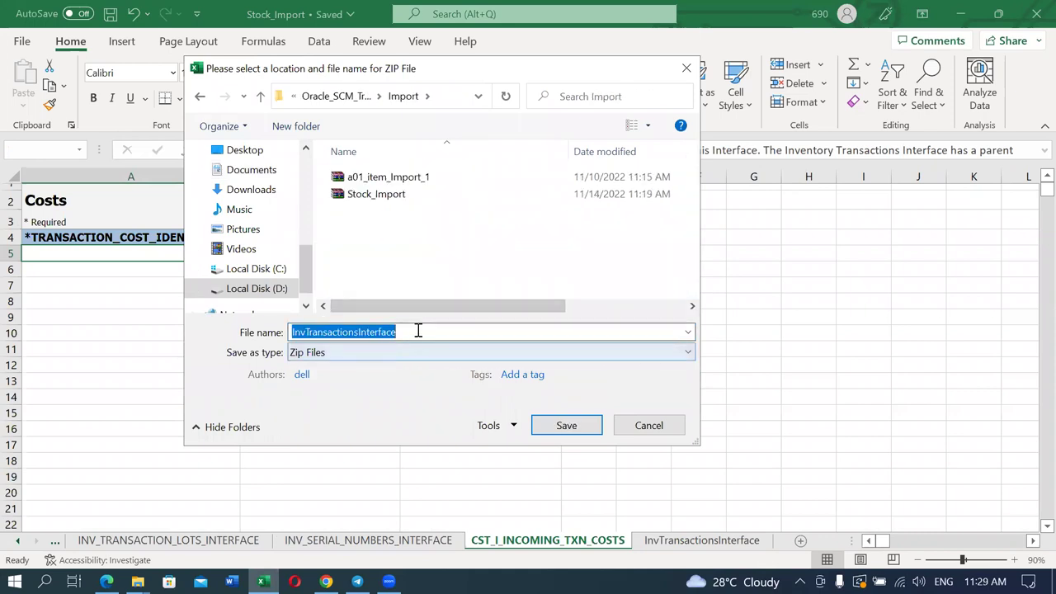
type("Stoc")
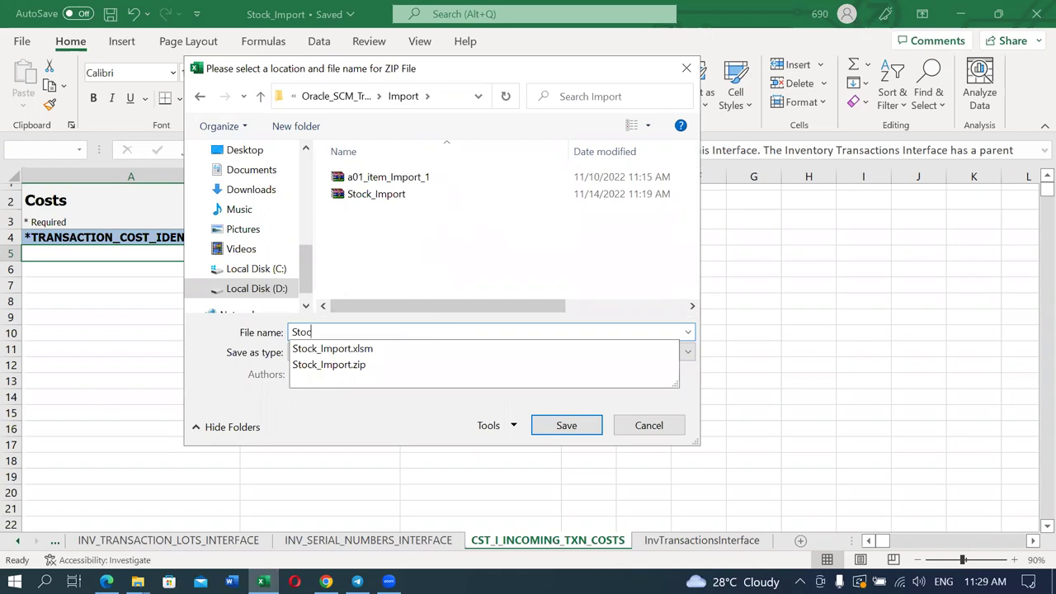
type("k_Import_2")
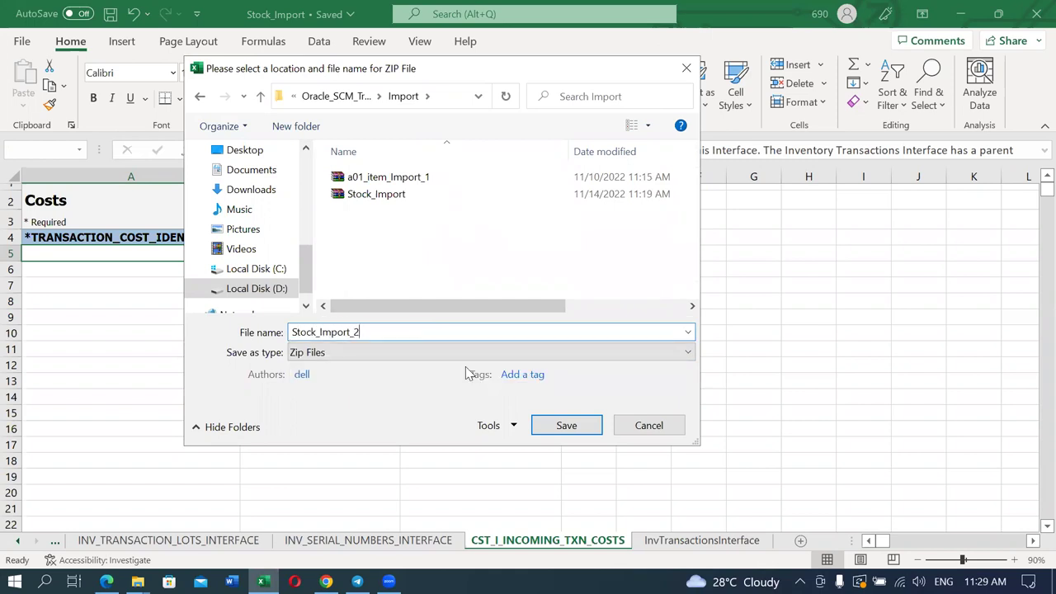
left_click(564, 425)
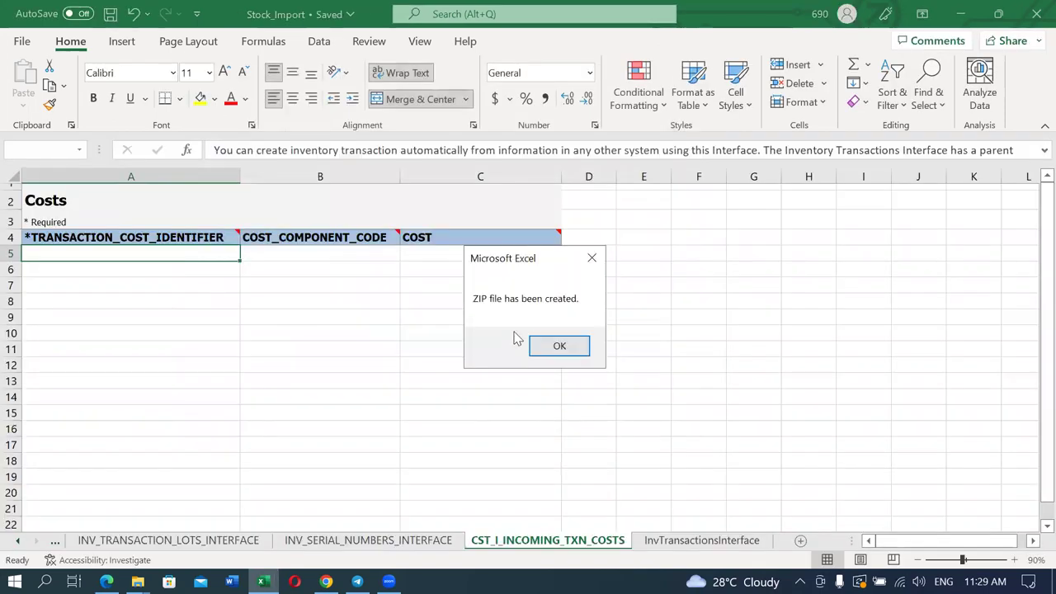
left_click(558, 346)
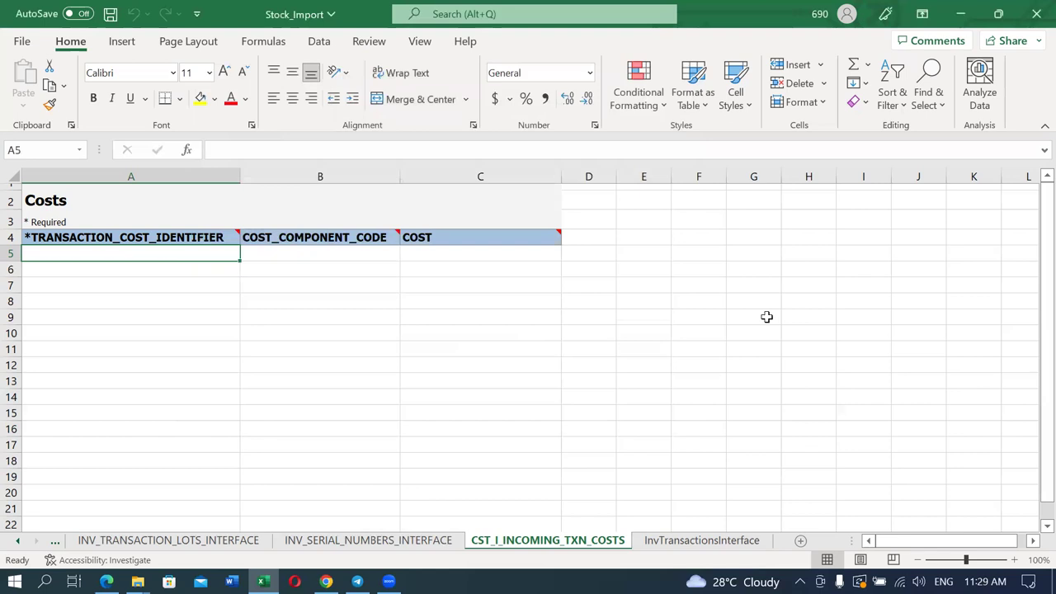
Close the Stock_Import workbook without saving changes and return to Oracle Fusion in the browser.
left_click(1038, 14)
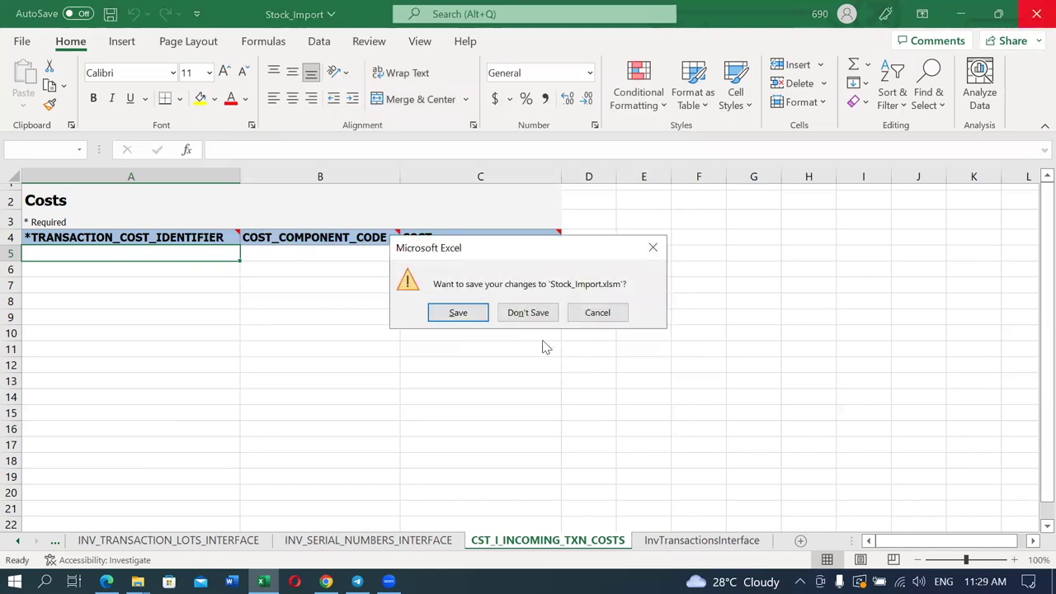
left_click(533, 312)
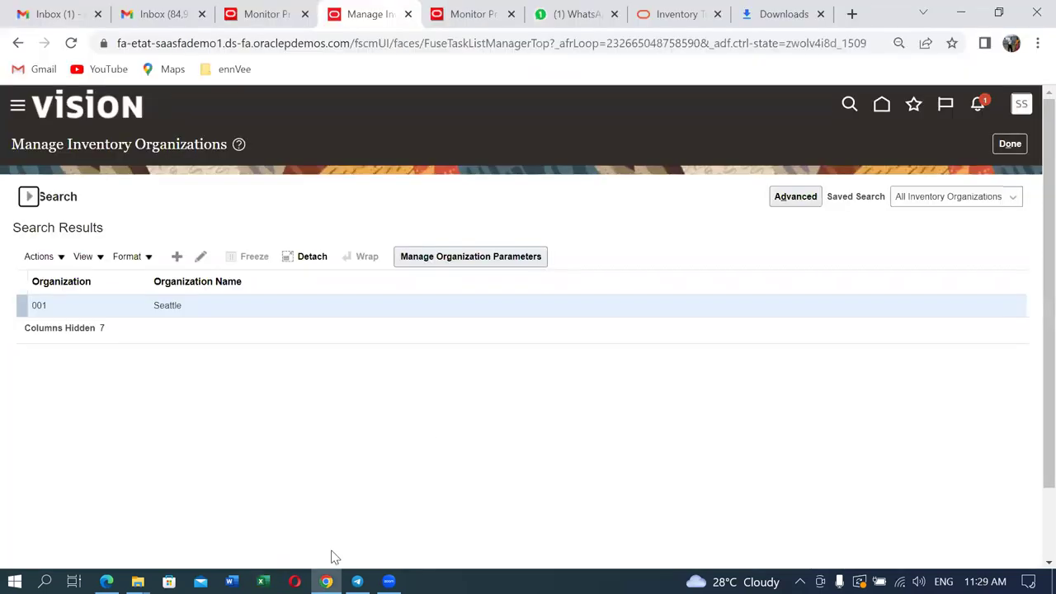
left_click(327, 582)
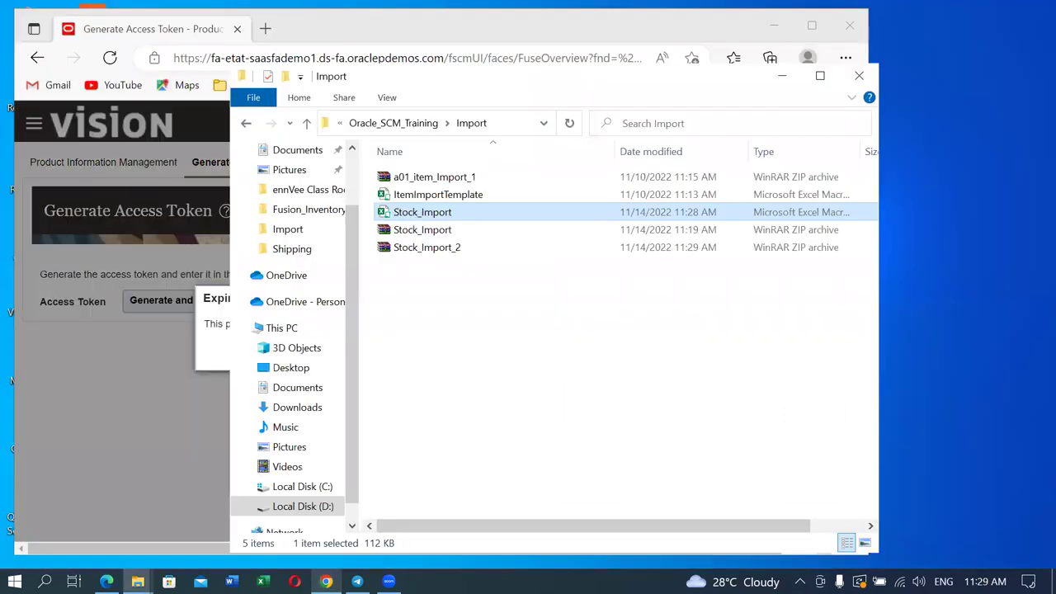
left_click(327, 582)
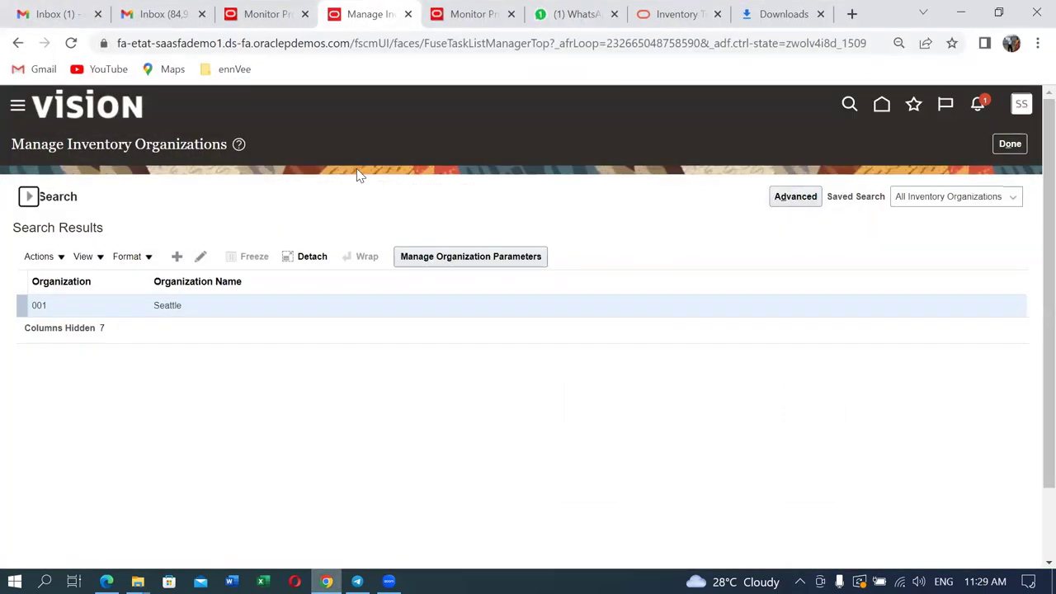
Schedule a new Load Interface File for Import job from the scheduled processes page.
left_click(484, 14)
left_click(165, 321)
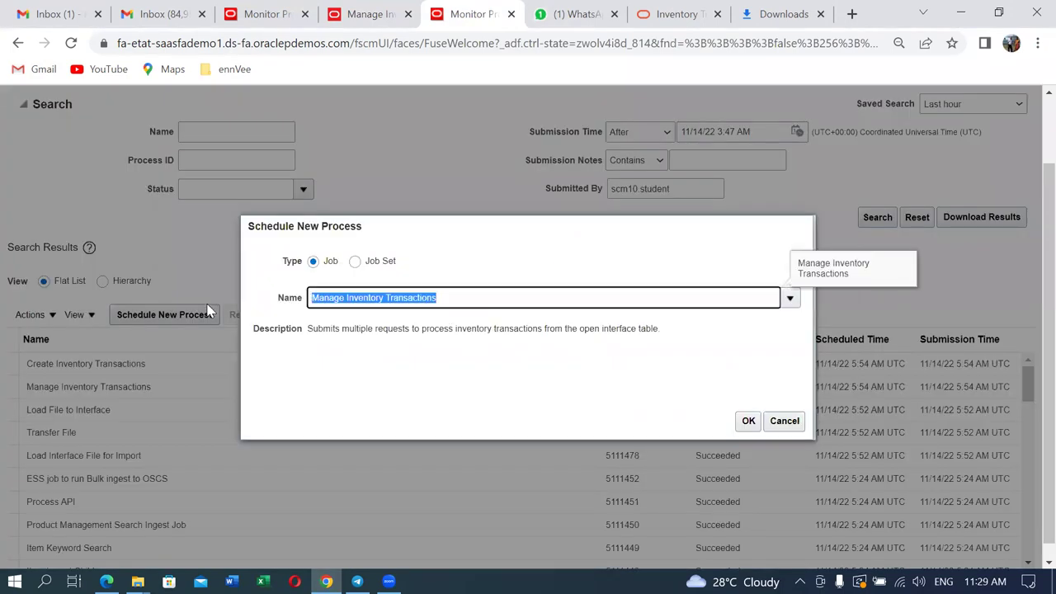
type("Load in")
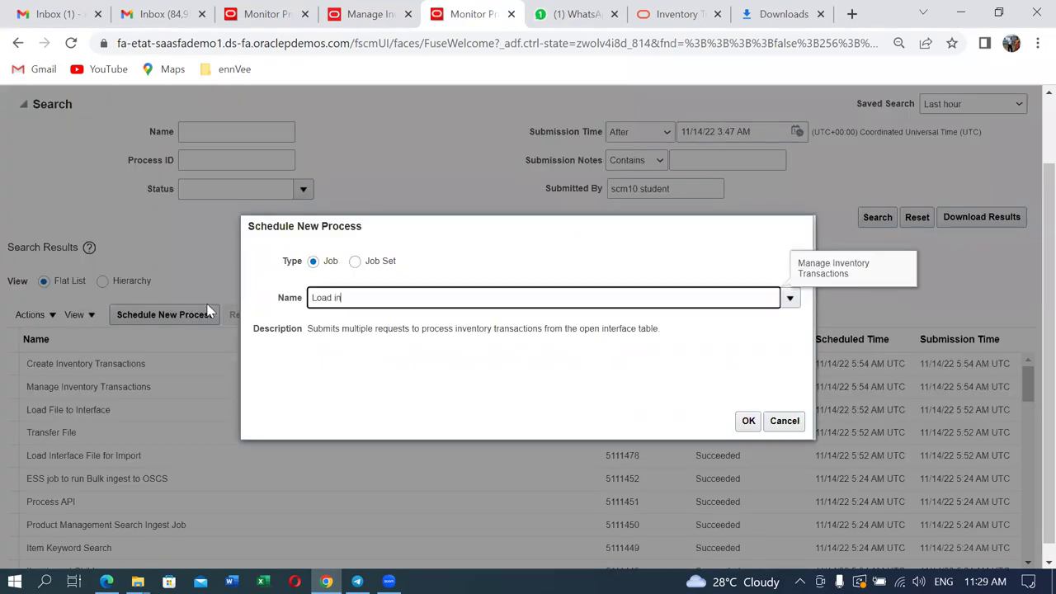
type("t")
key("Tab")
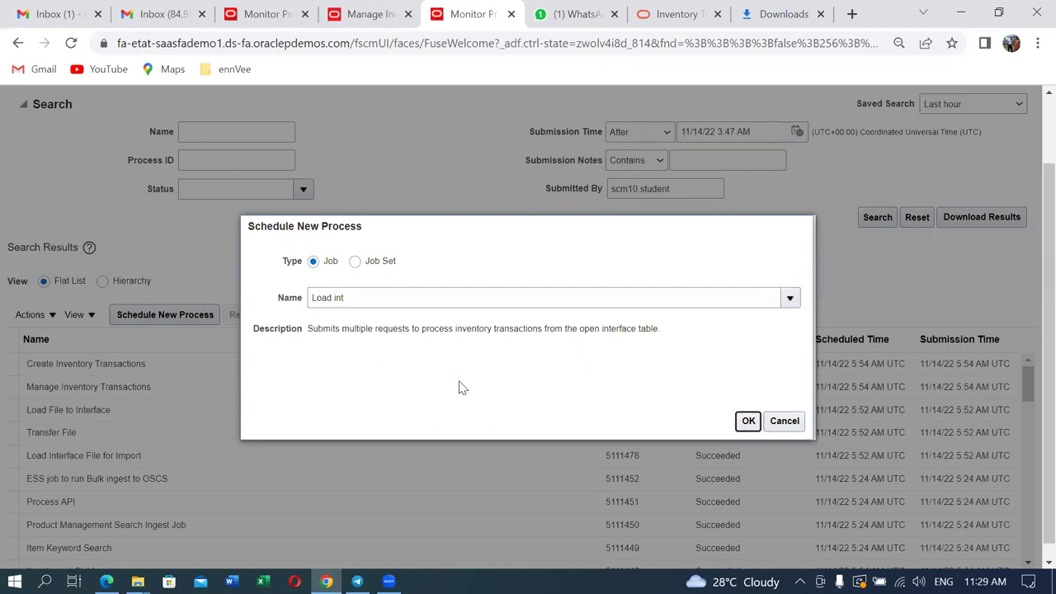
left_click(748, 421)
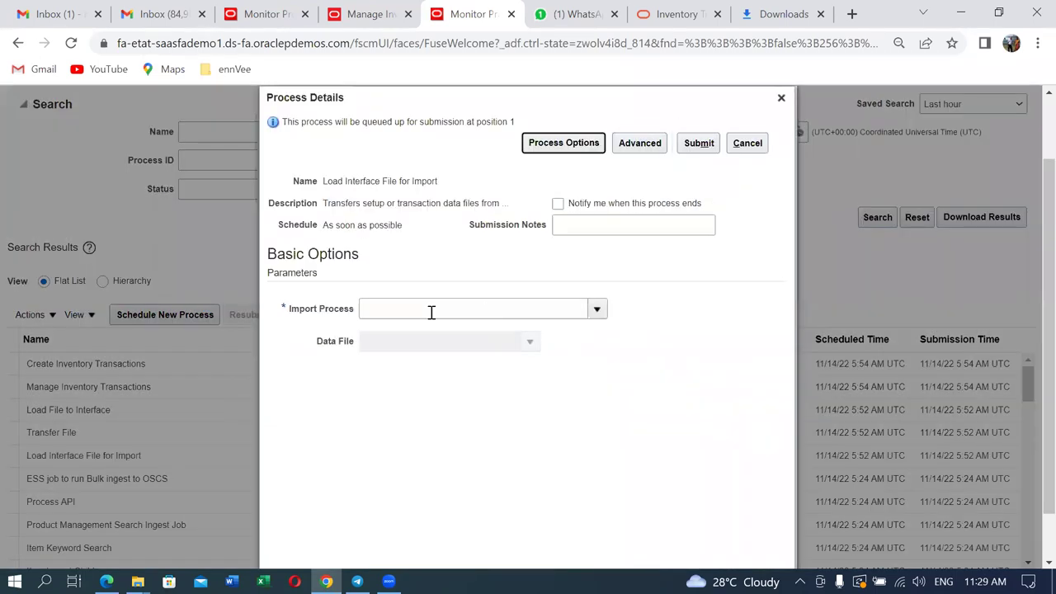
Search the import processes for "Create Inv" and set the import process to Create Inventory Transactions.
left_click(597, 308)
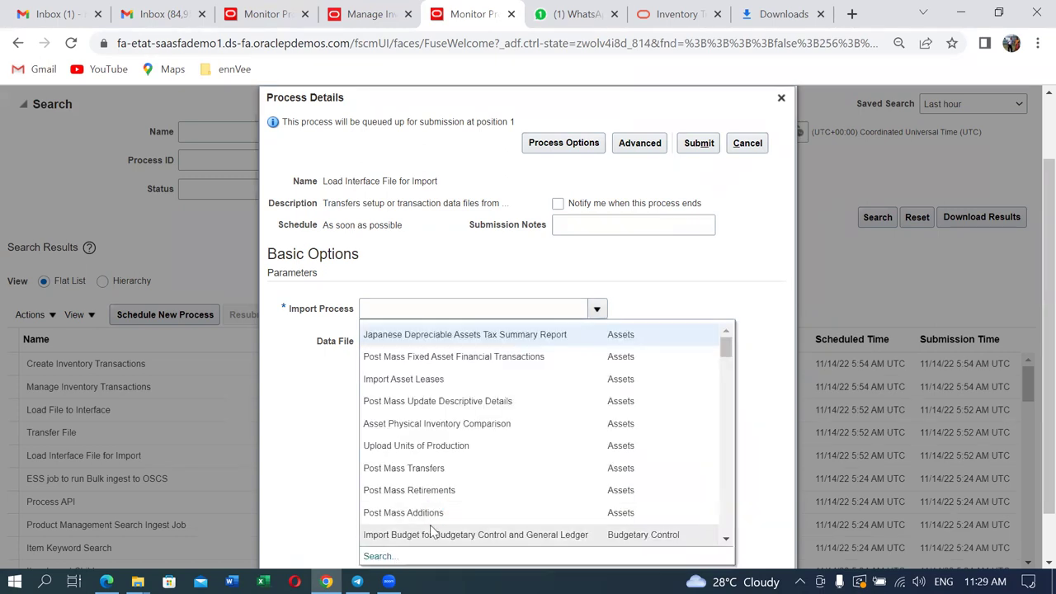
left_click(379, 556)
left_click(474, 310)
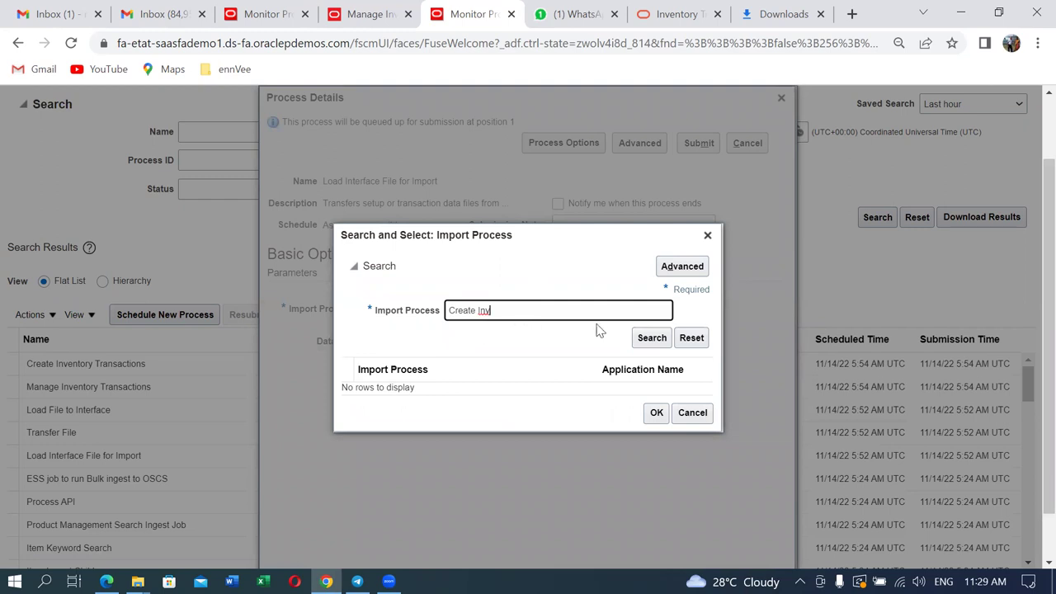
left_click(670, 338)
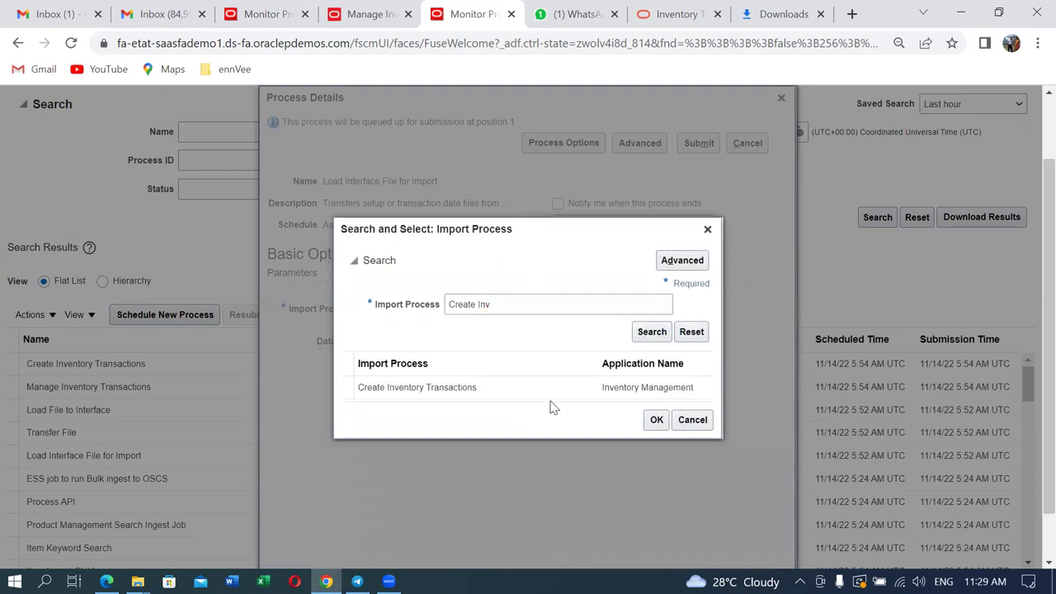
left_click(656, 420)
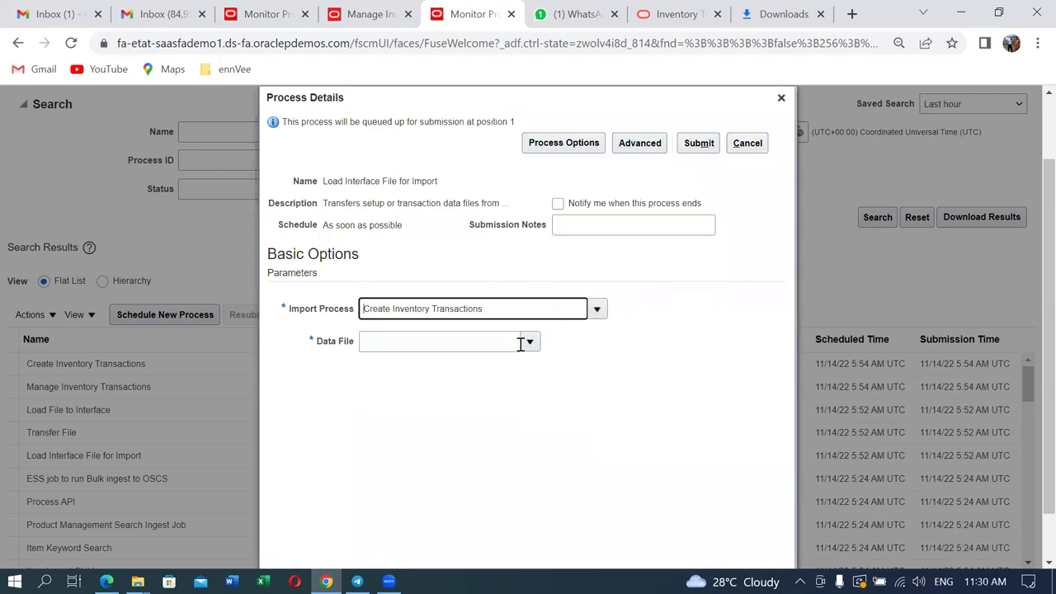
Upload Stock_Import_2.zip from the Import folder as the data file and submit the load process.
left_click(530, 342)
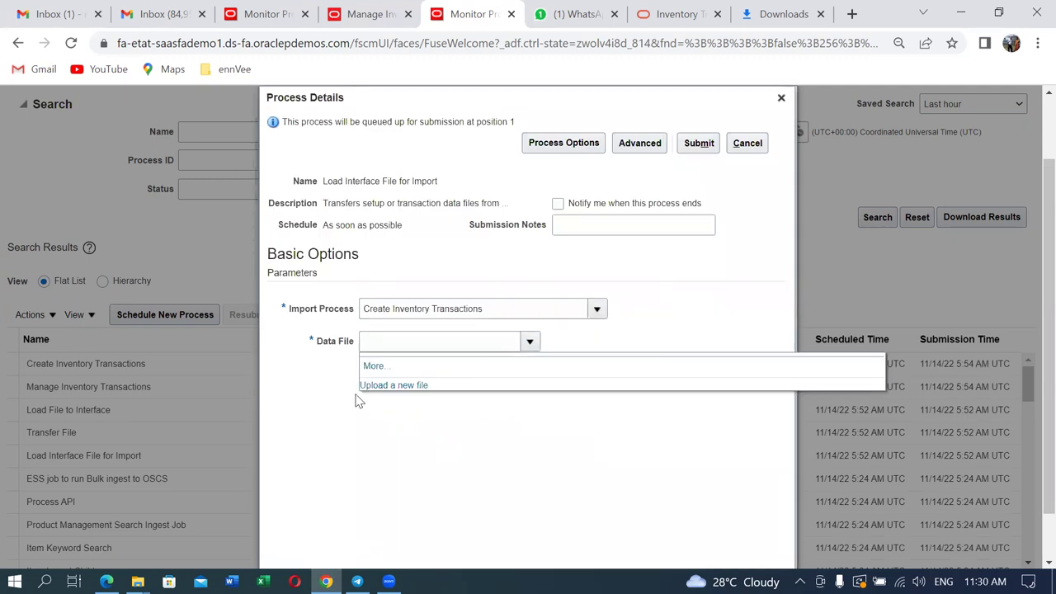
left_click(378, 385)
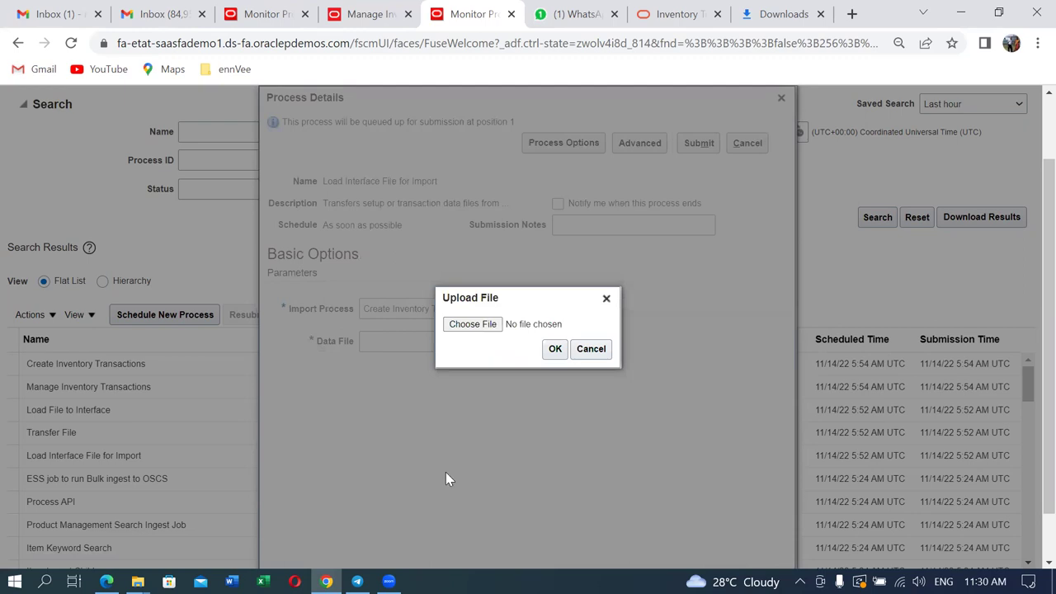
left_click(473, 324)
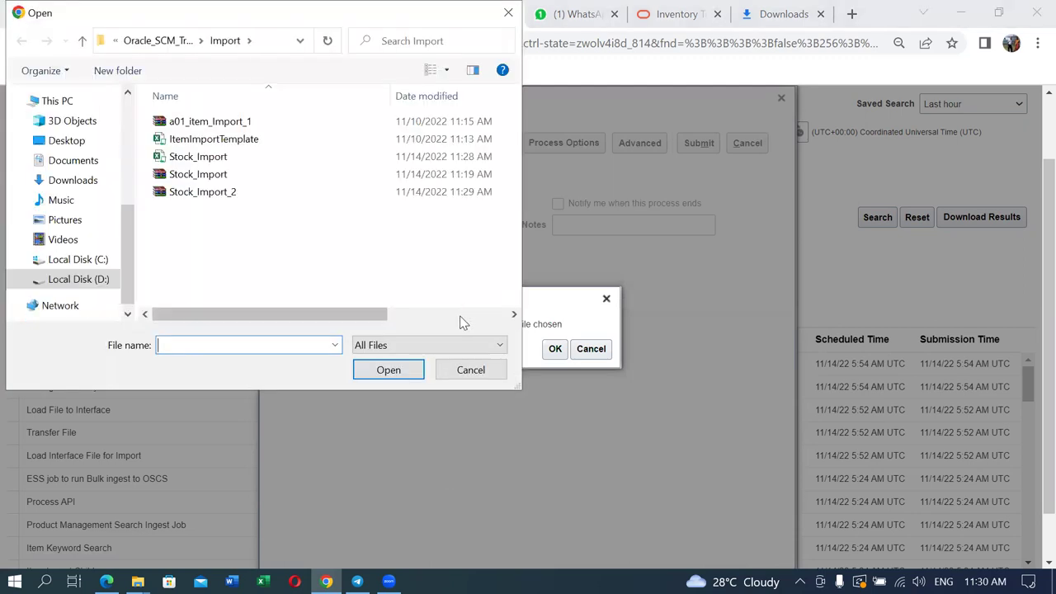
left_click(237, 194)
left_click(388, 370)
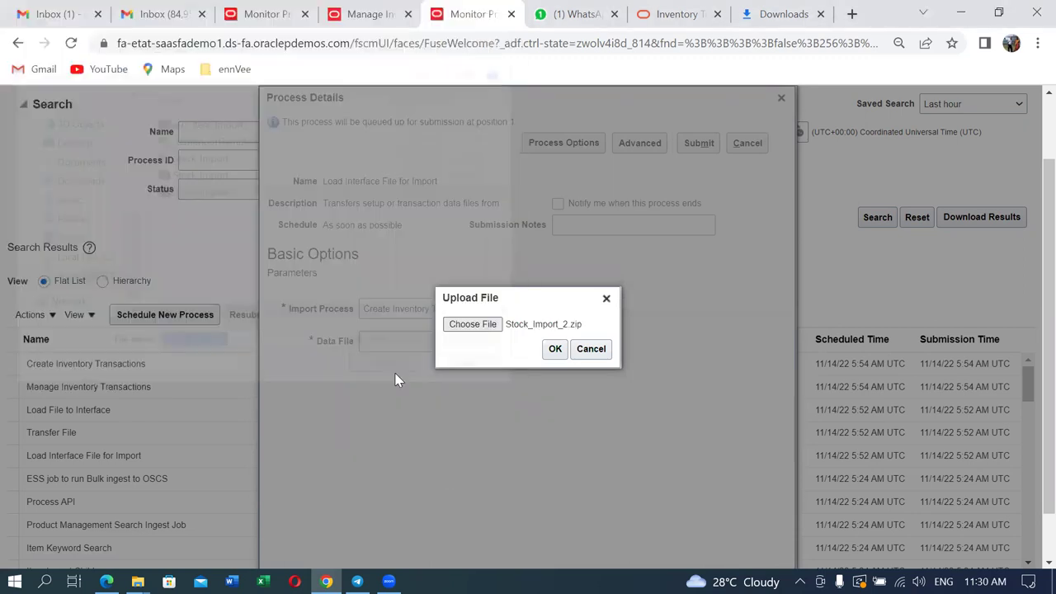
left_click(555, 348)
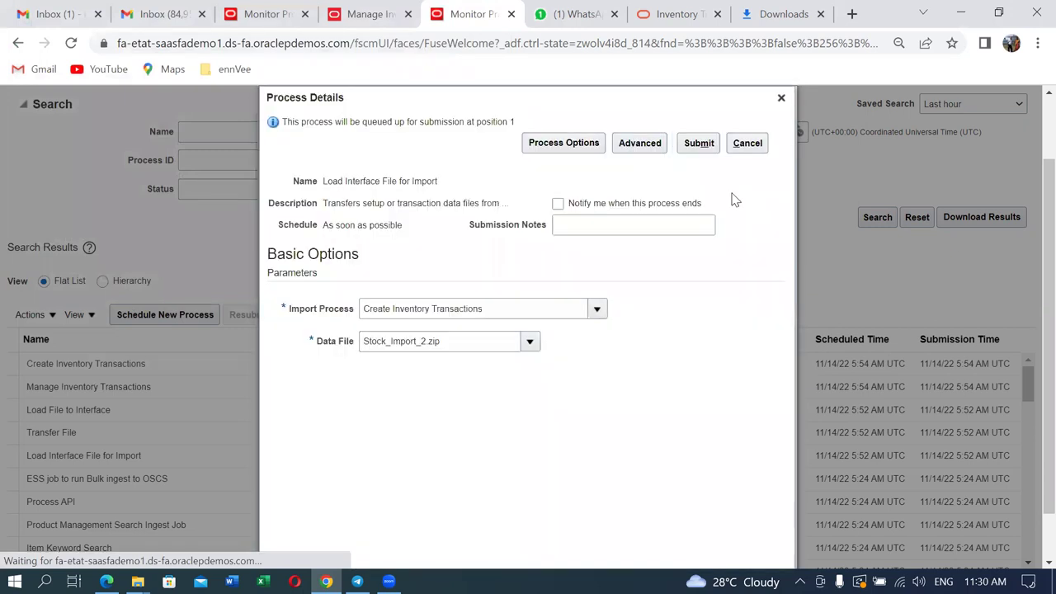
left_click(703, 149)
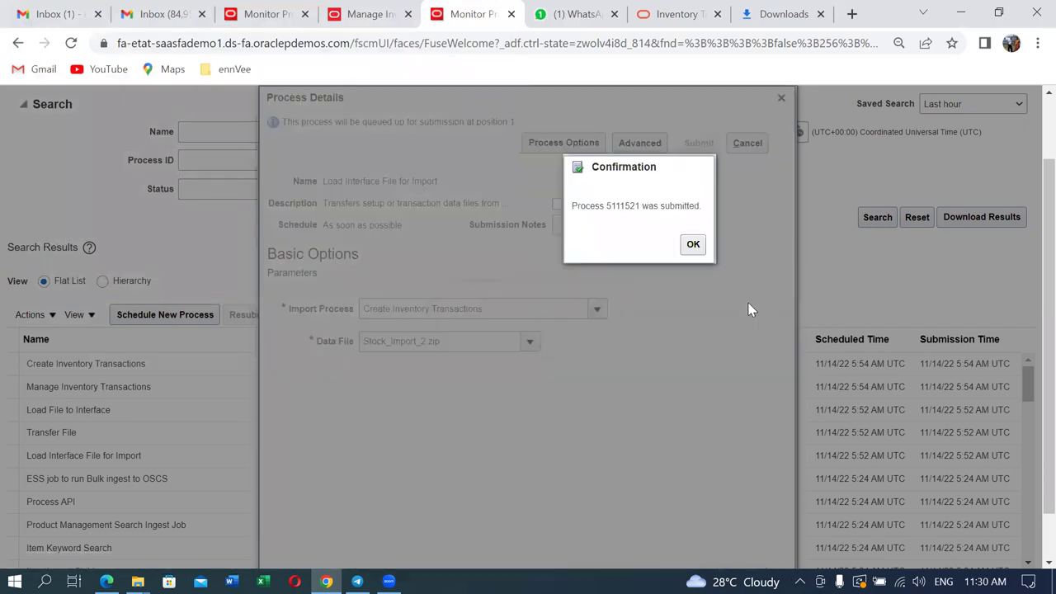
left_click(693, 245)
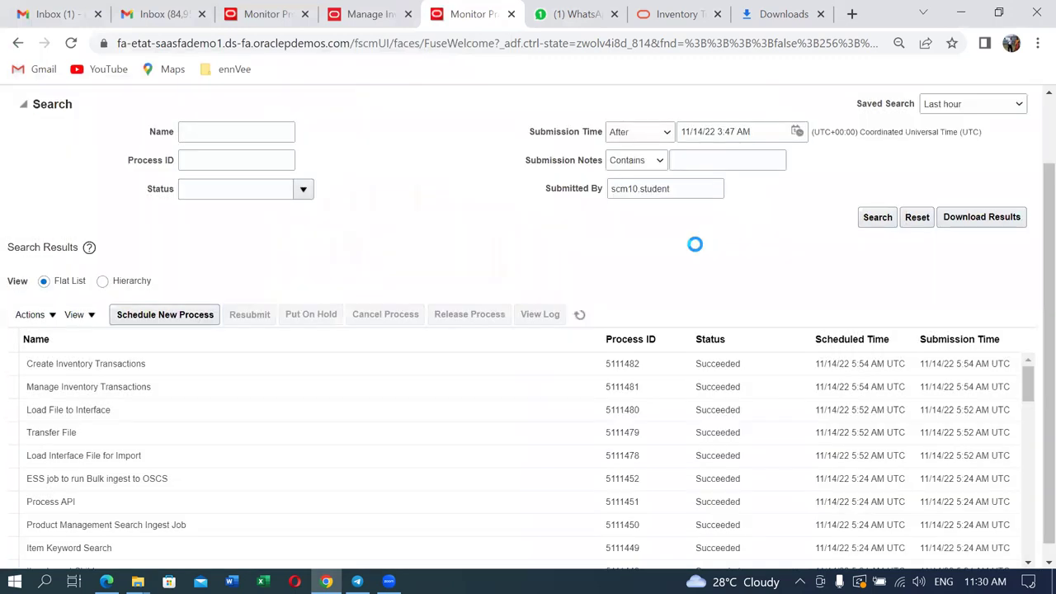
Refresh the process list repeatedly to check the status of the submitted Load Interface File for Import process.
left_click(580, 316)
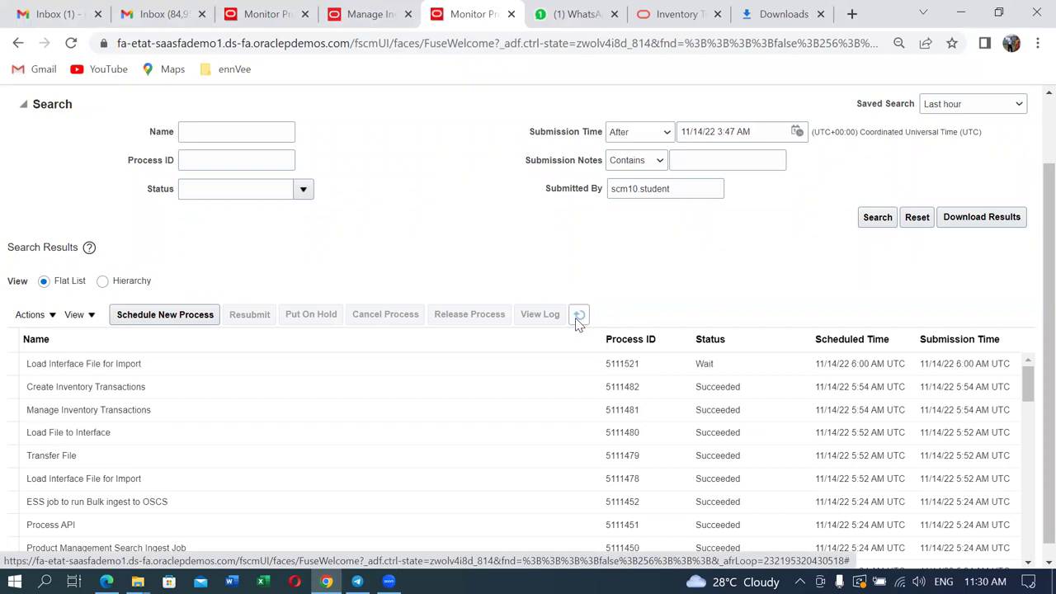
left_click(578, 318)
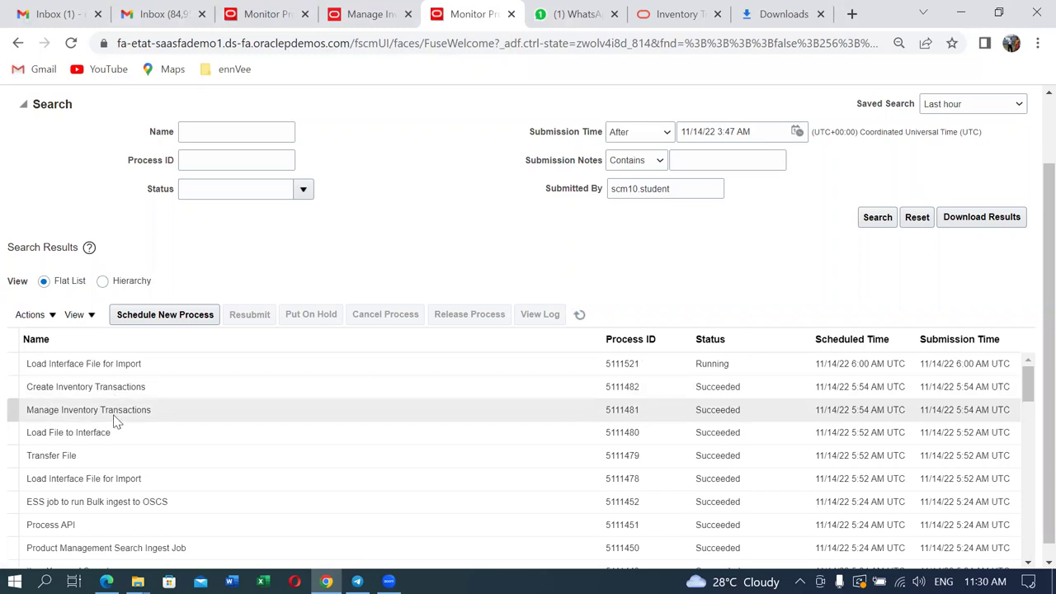
left_click(581, 317)
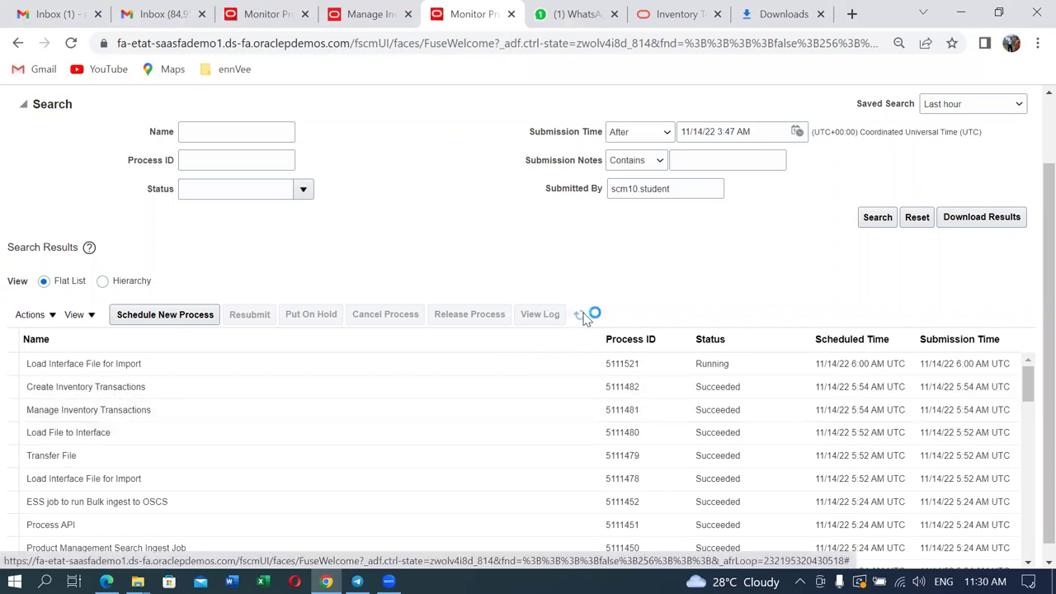
Refresh the process list, search the schedulable jobs for "manage inv" and choose Manage Inventory Transactions as the new process.
left_click(581, 316)
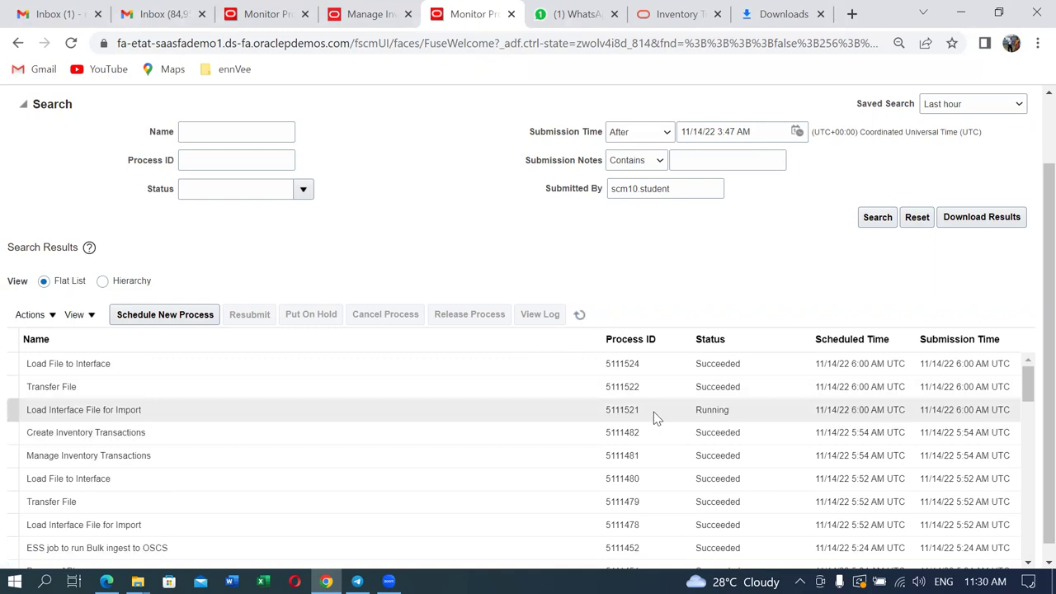
left_click(581, 317)
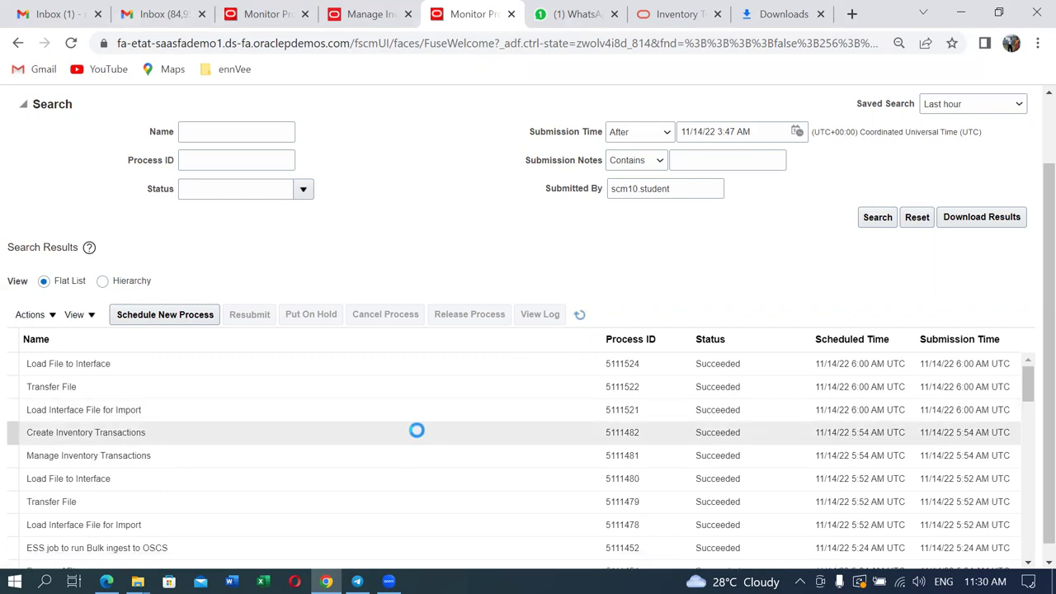
left_click(206, 316)
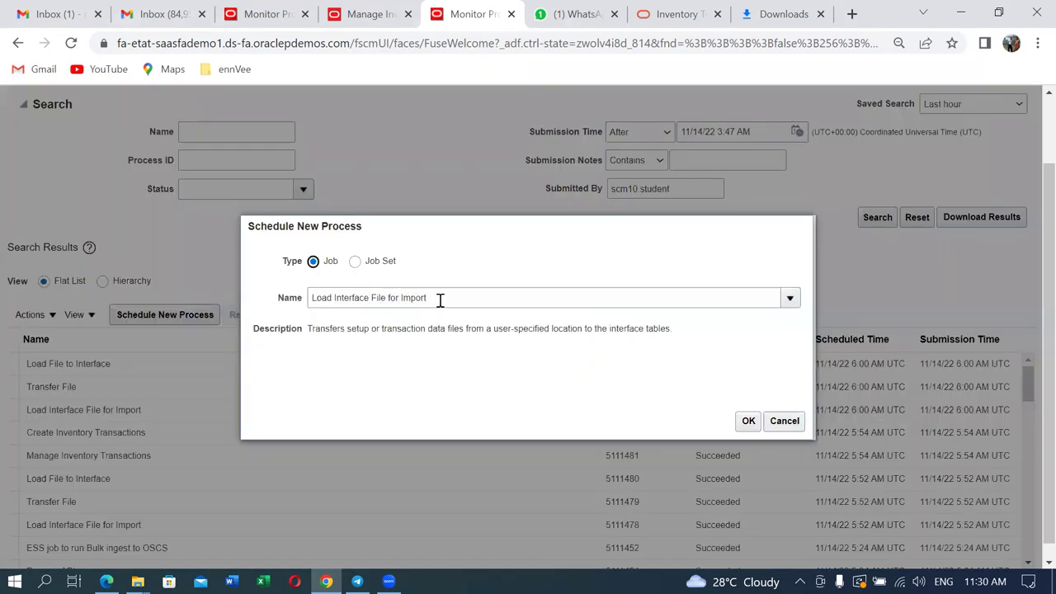
left_click(440, 301)
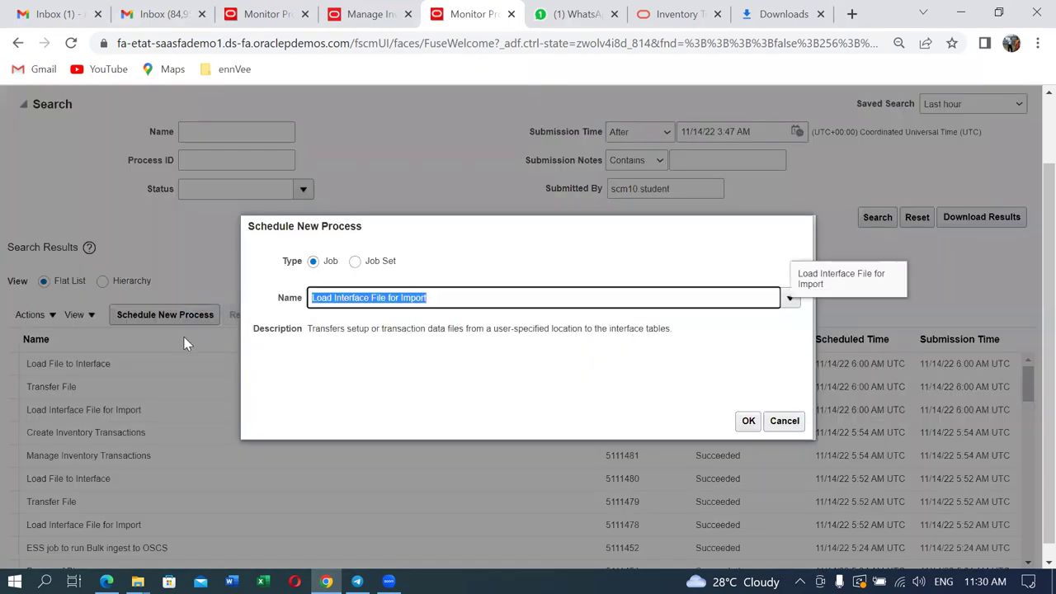
type("manage inv")
key("Tab")
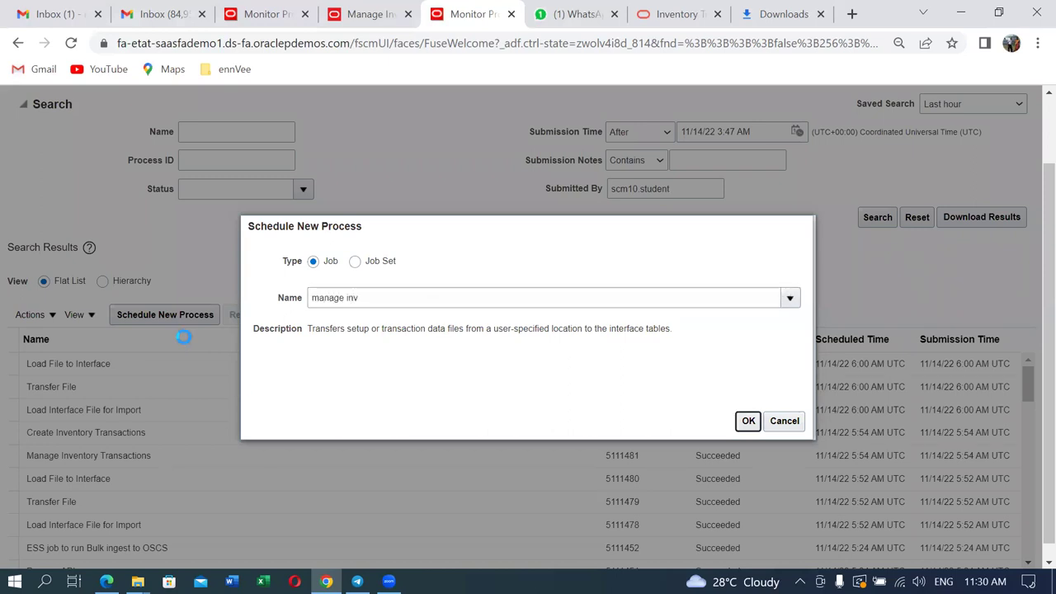
left_click(354, 396)
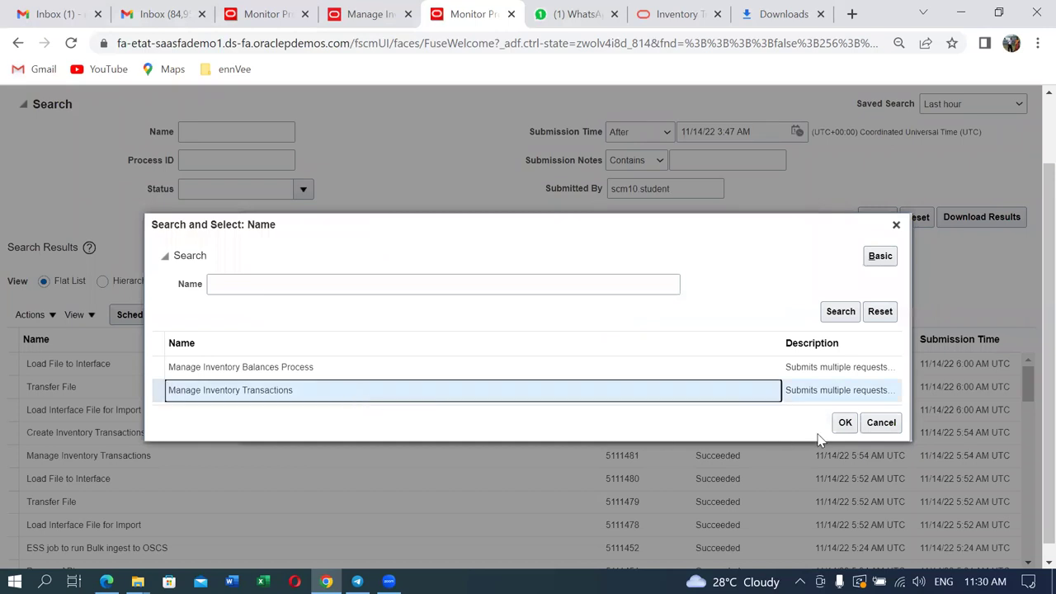
left_click(850, 426)
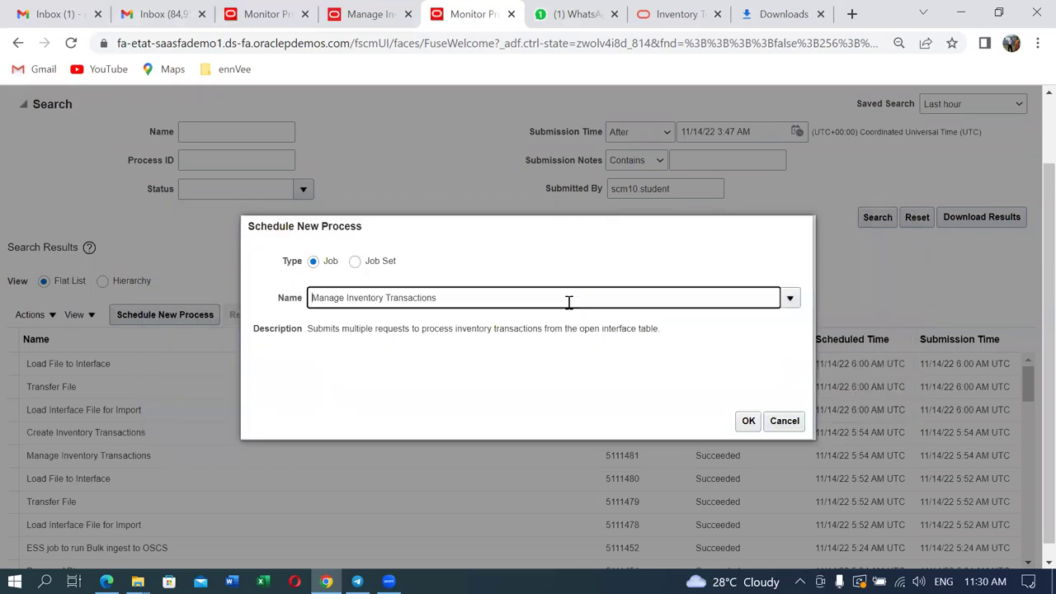
Submit the Manage Inventory Transactions process with its default options and refresh the process list repeatedly to check its status.
left_click(749, 421)
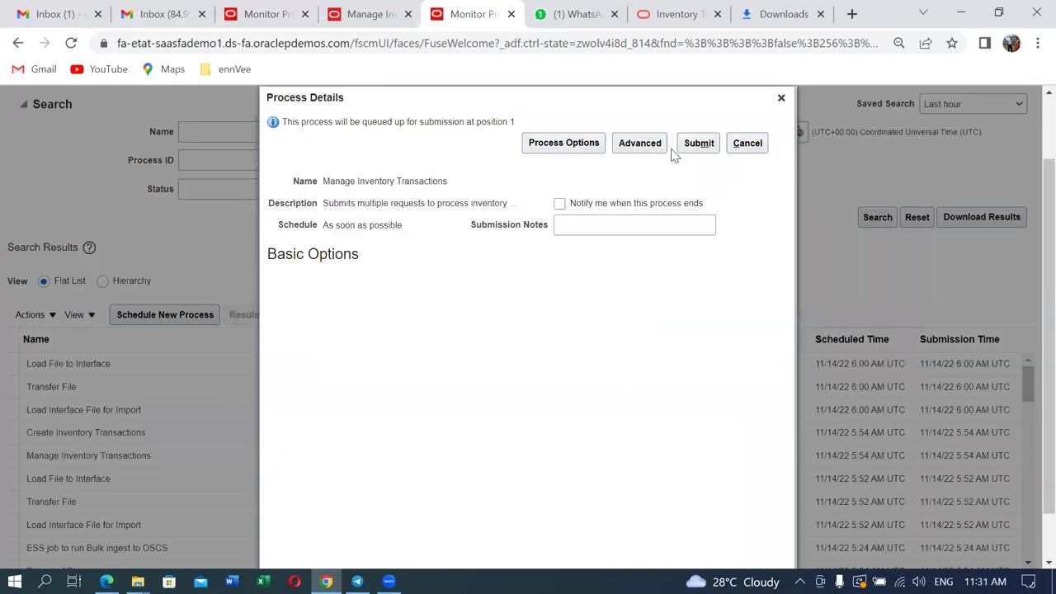
left_click(699, 144)
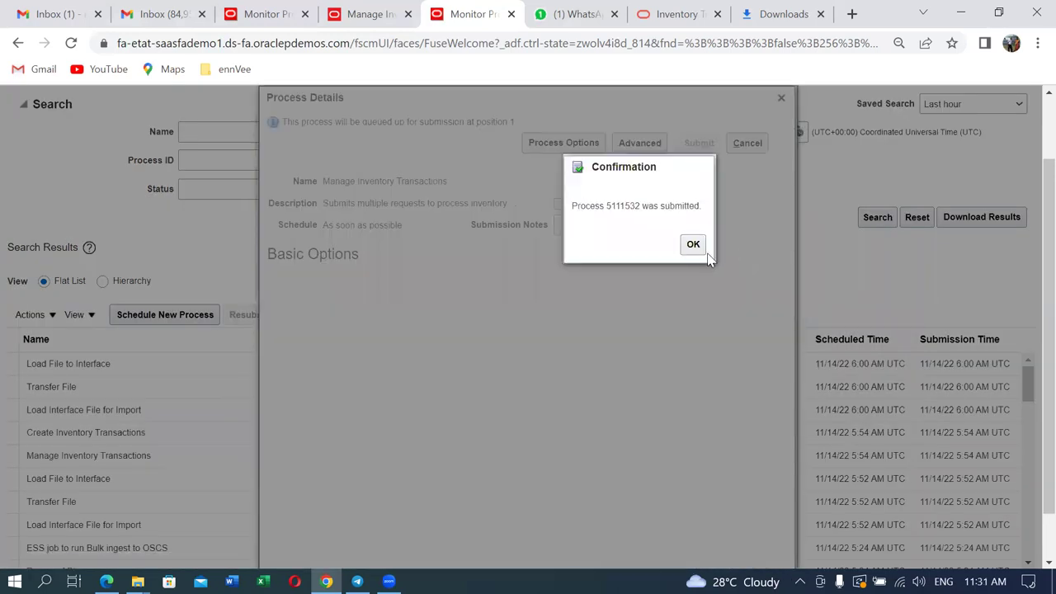
left_click(693, 246)
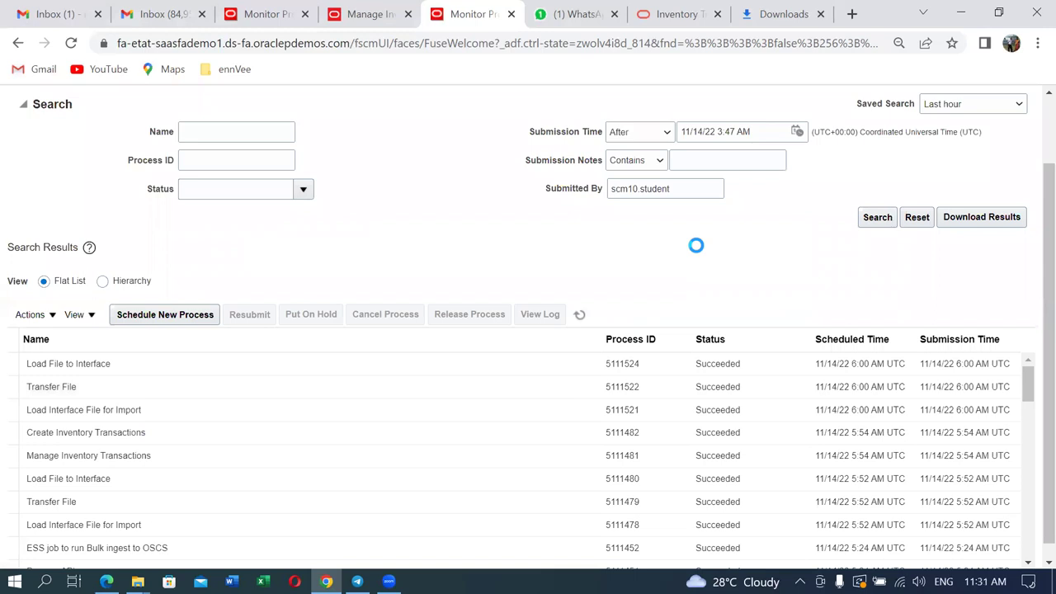
left_click(579, 319)
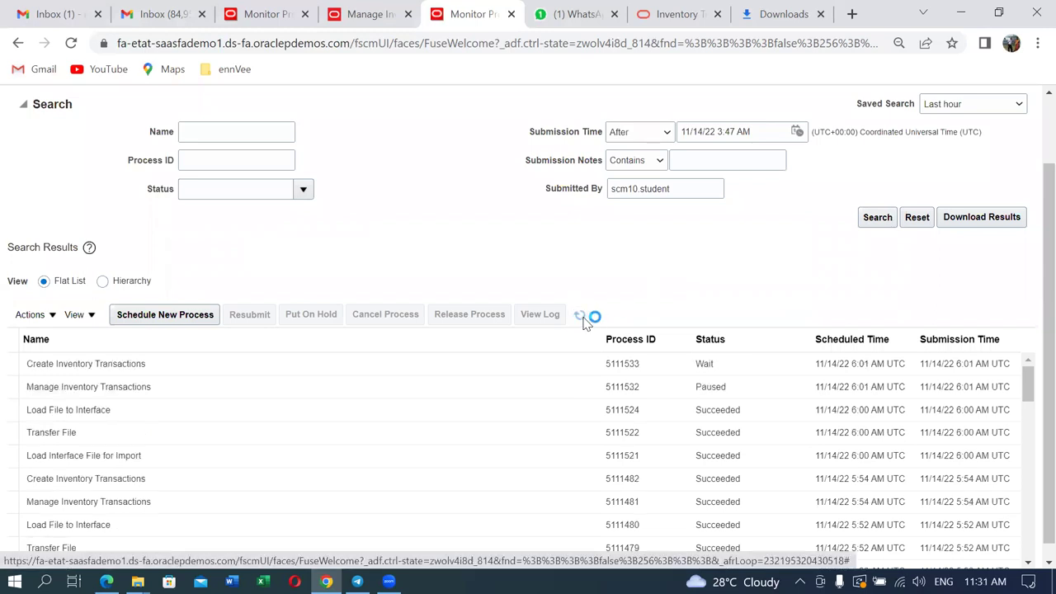
left_click(581, 318)
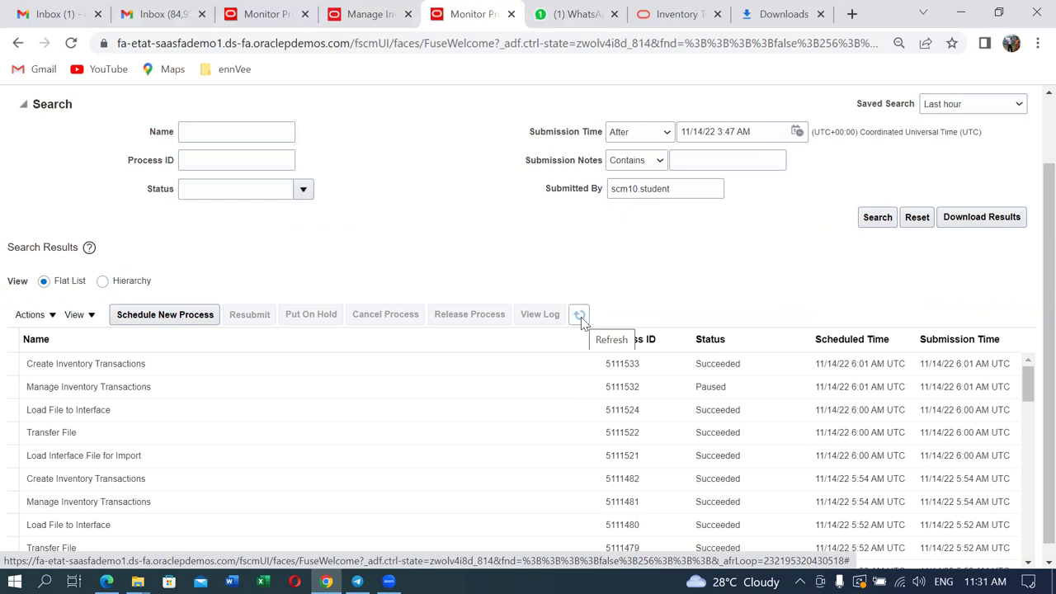
left_click(580, 317)
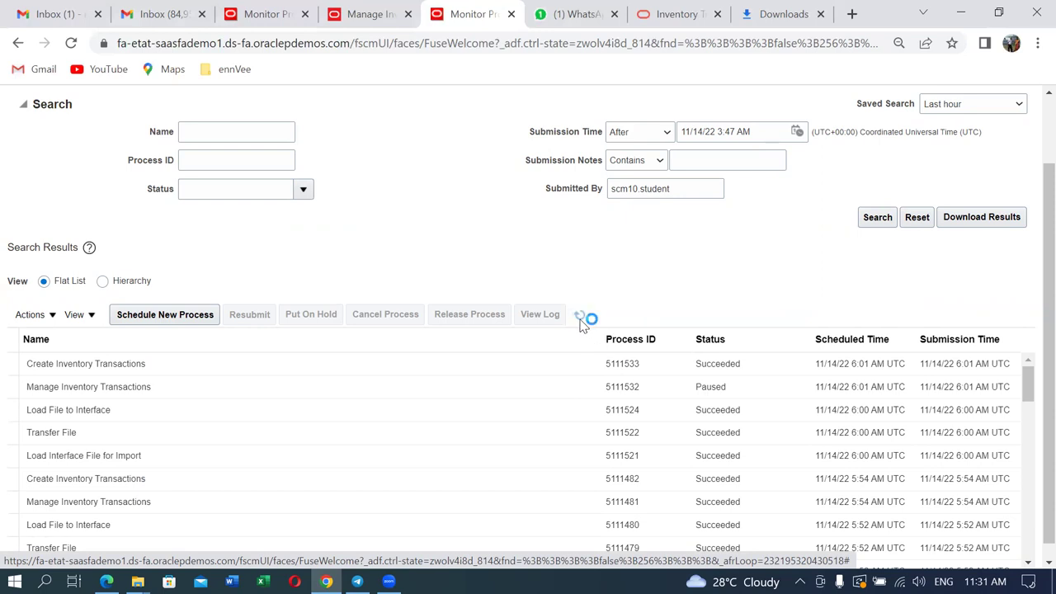
left_click(580, 318)
Leave the Manage Inventory Organizations setup task and open Manage Pending Transactions in Inventory Management.
left_click(369, 14)
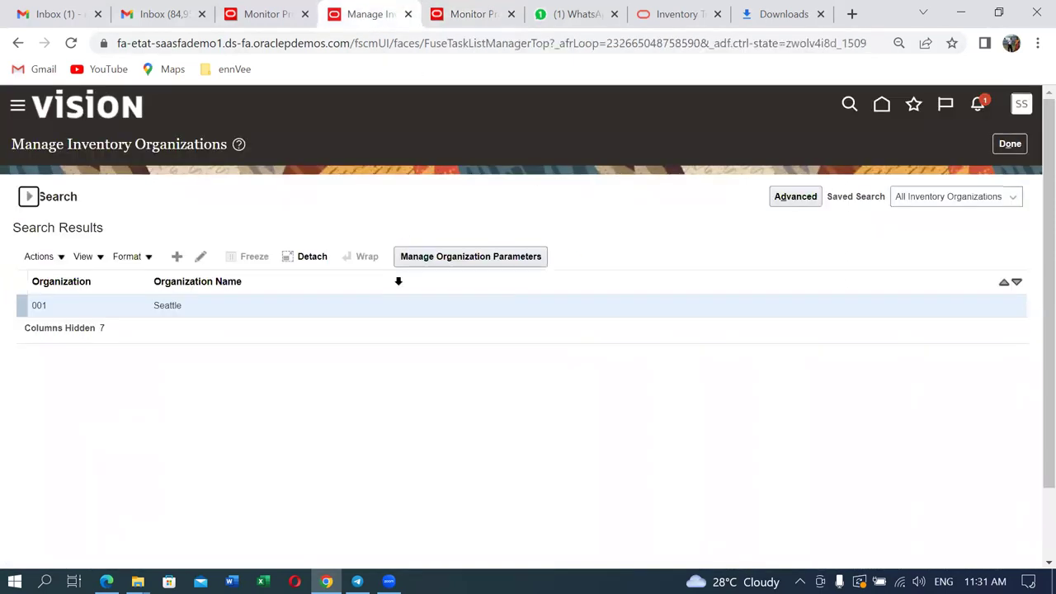
left_click(1012, 145)
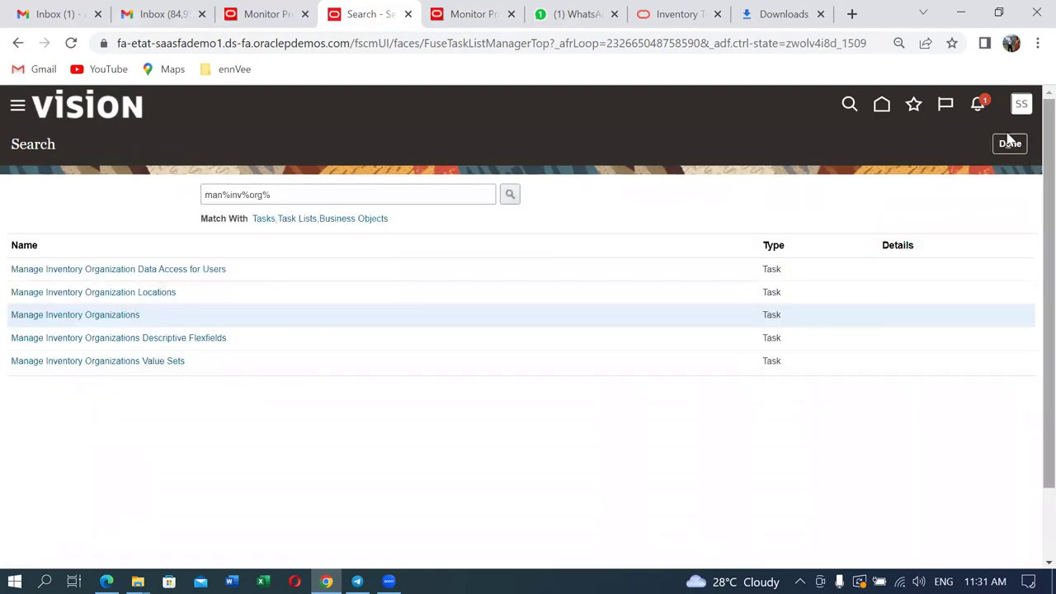
left_click(1014, 145)
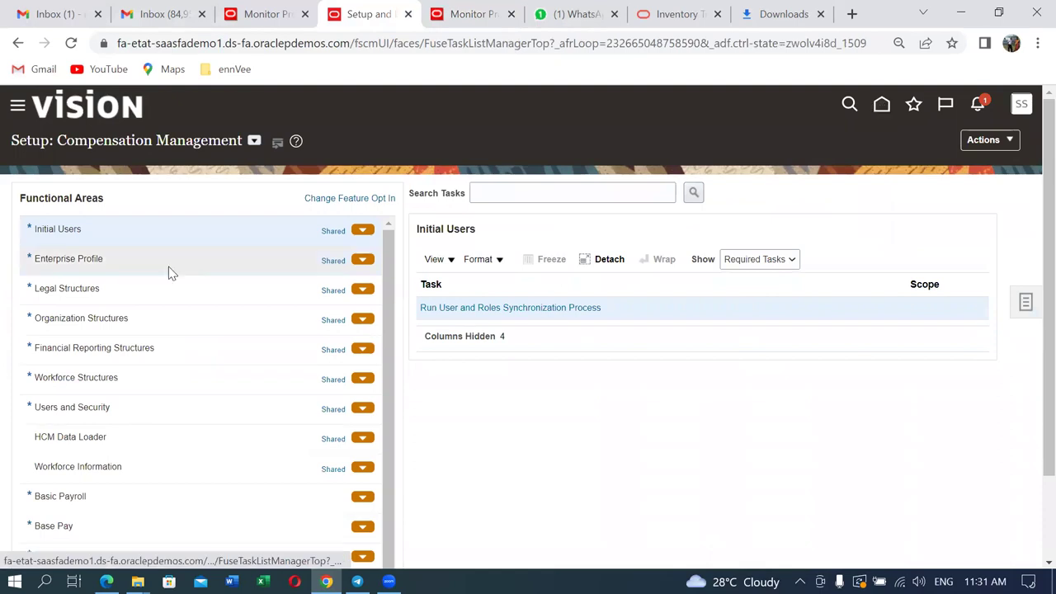
left_click(880, 107)
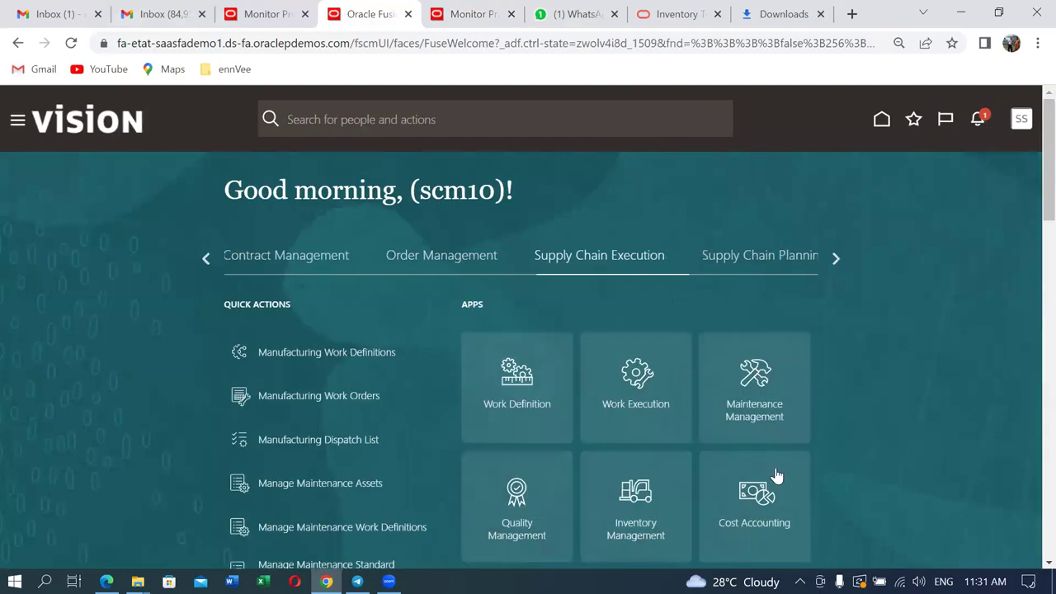
left_click(648, 526)
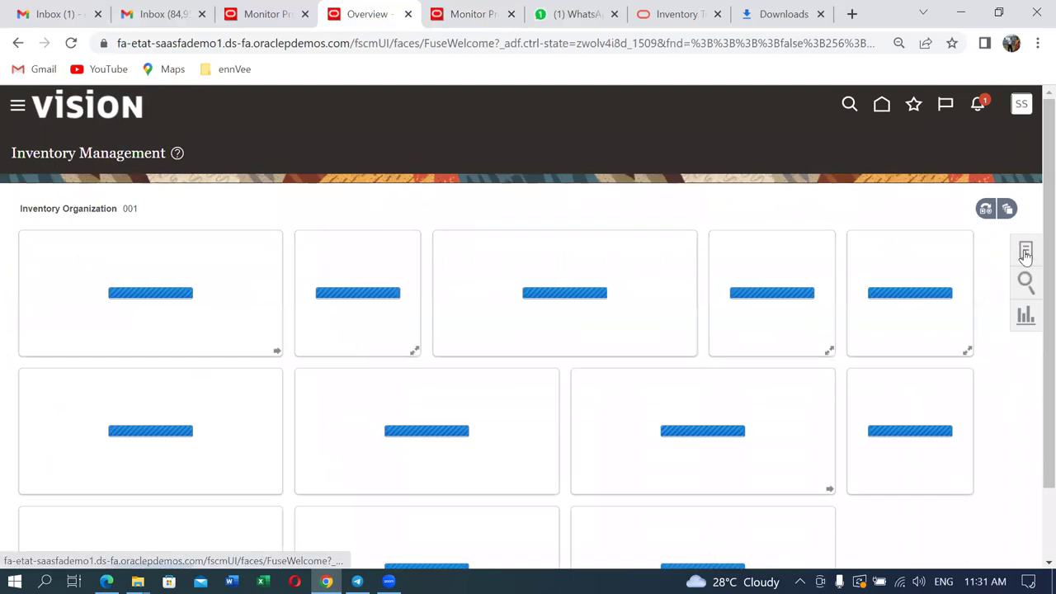
left_click(1026, 251)
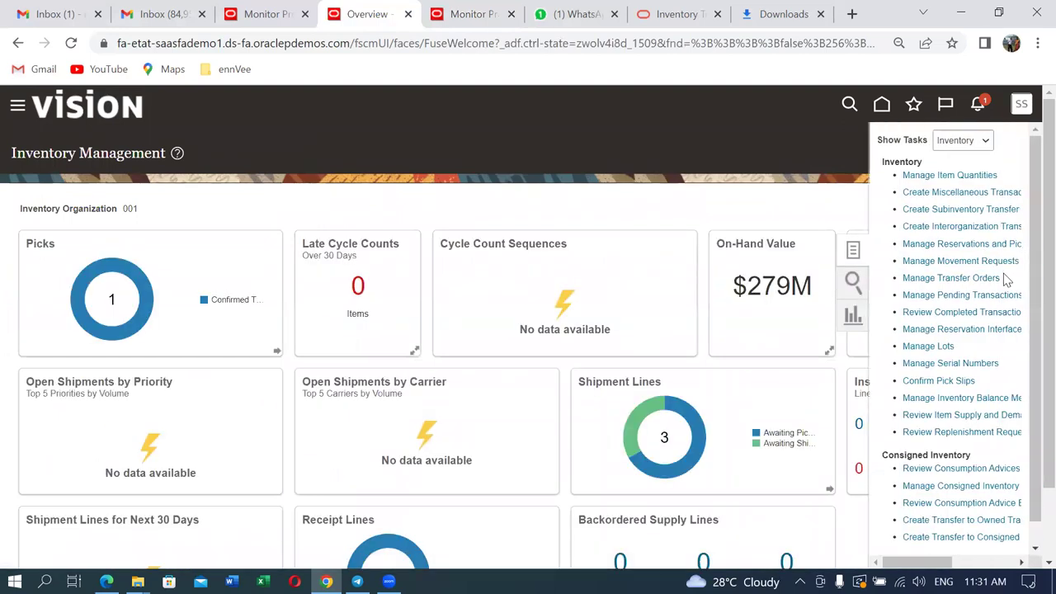
left_click(987, 297)
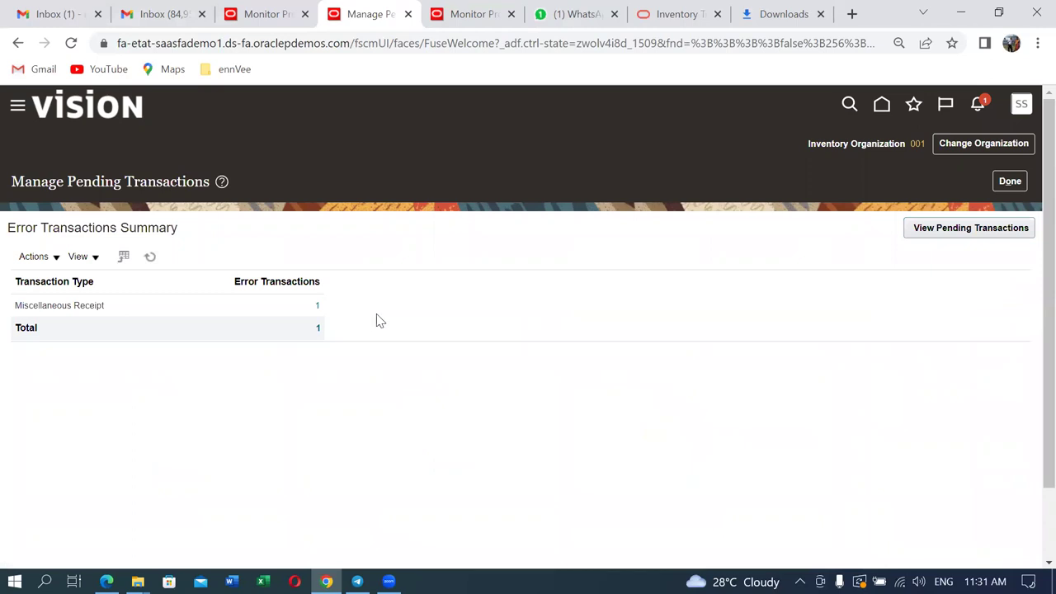
Open the errored Miscellaneous Receipt transaction and examine its subinventory, quantity, processing status and error explanation.
left_click(317, 307)
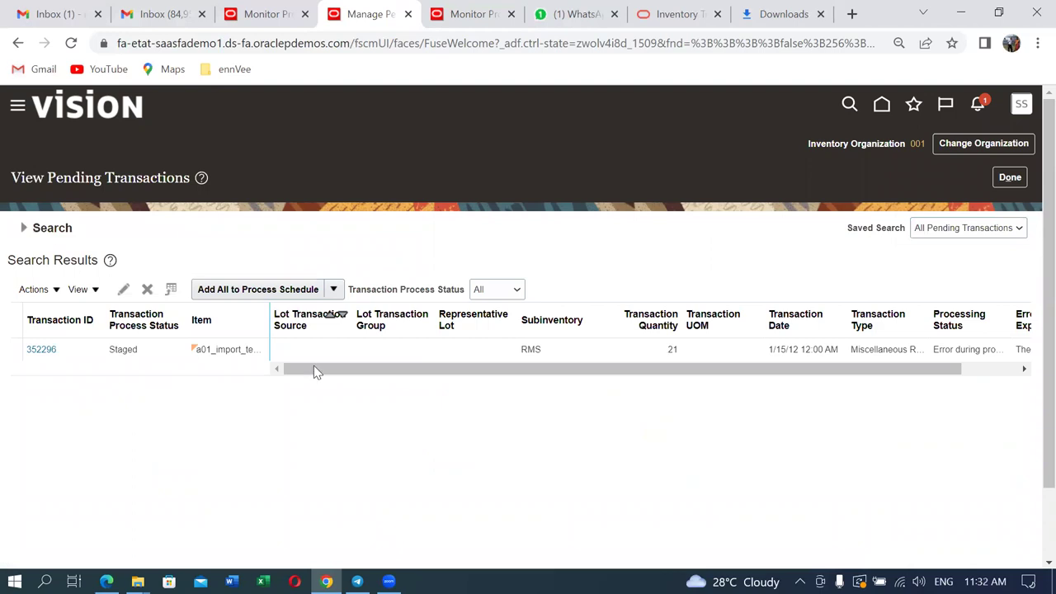
left_click_drag(316, 371, 516, 404)
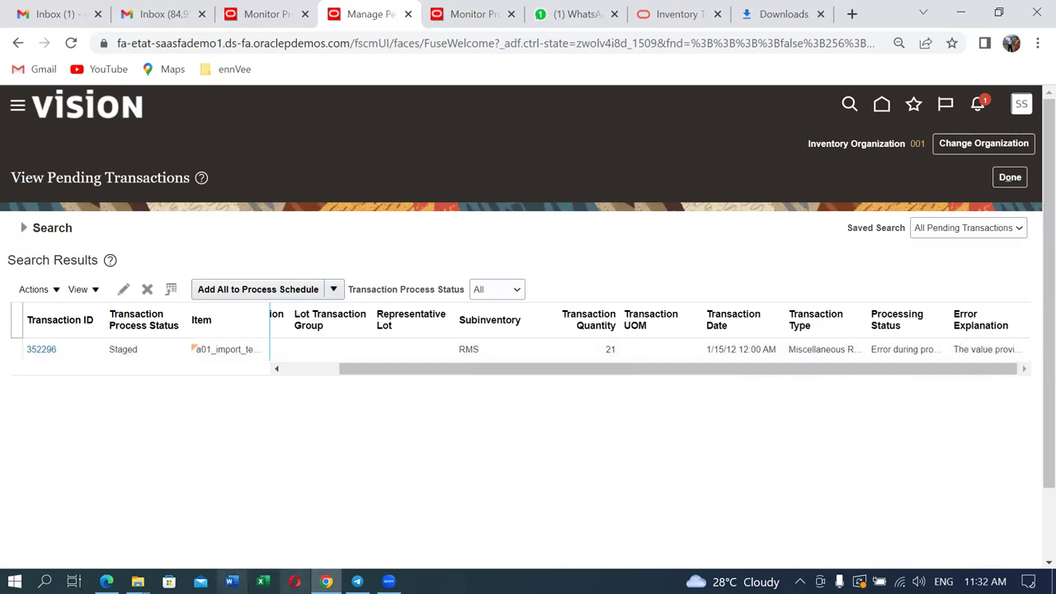
left_click(327, 582)
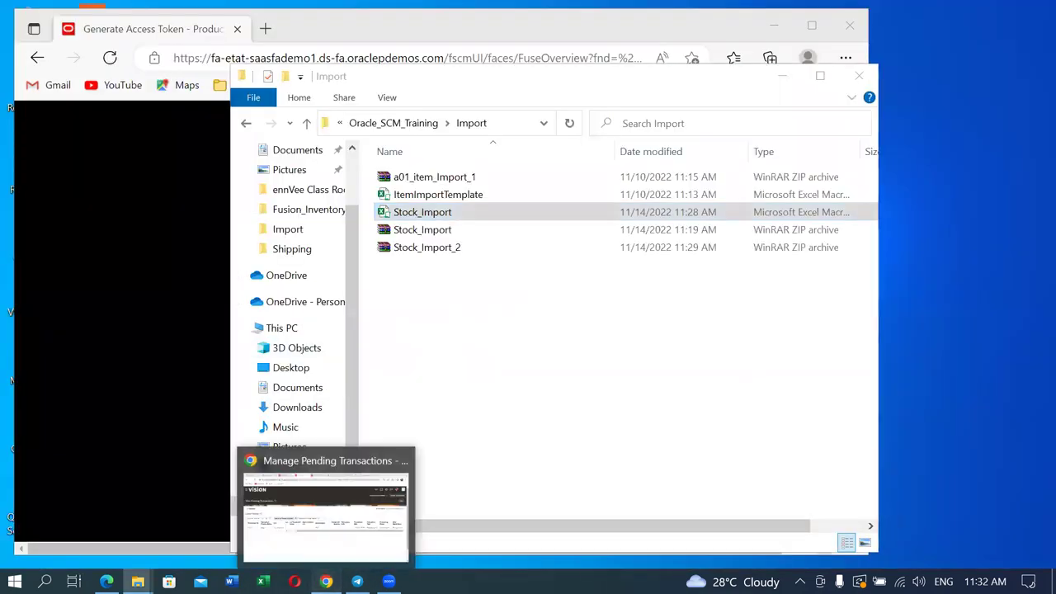
left_click(327, 582)
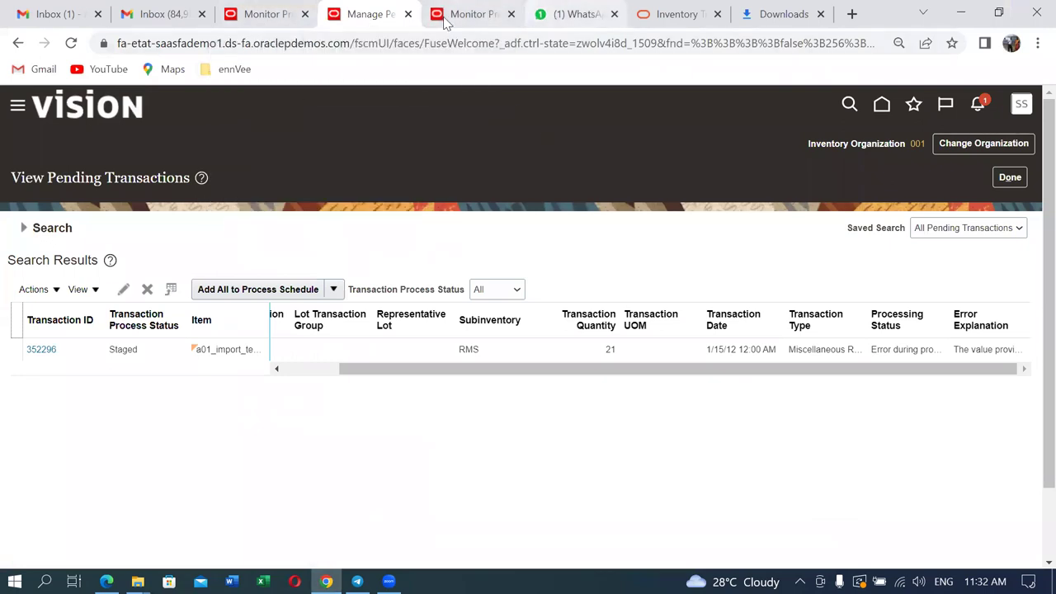
Duplicate the scheduled processes browser tab and open Setup and Maintenance in the copy.
left_click(488, 18)
right_click(488, 18)
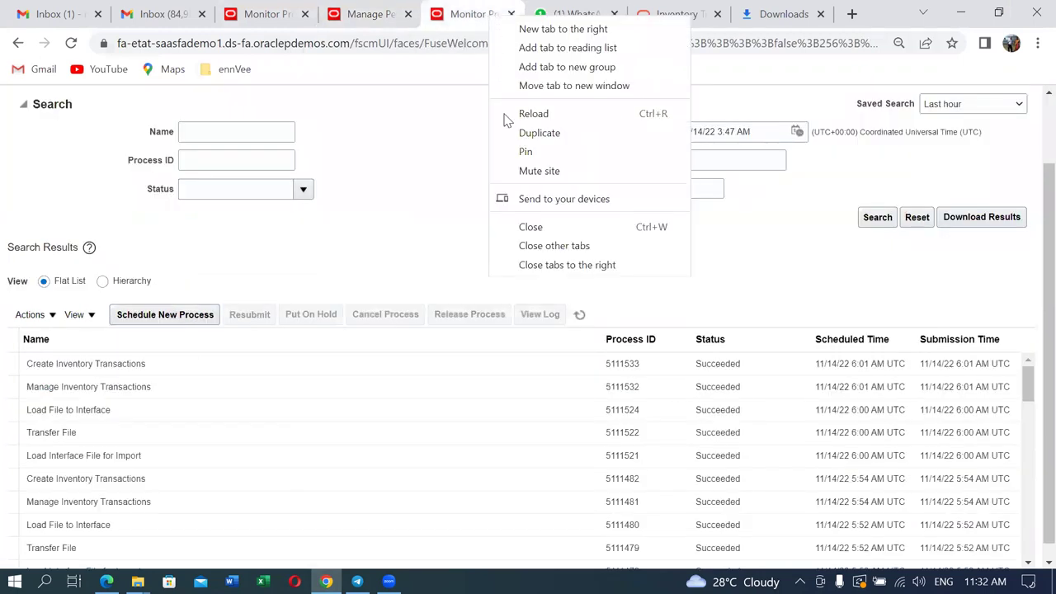
left_click(520, 133)
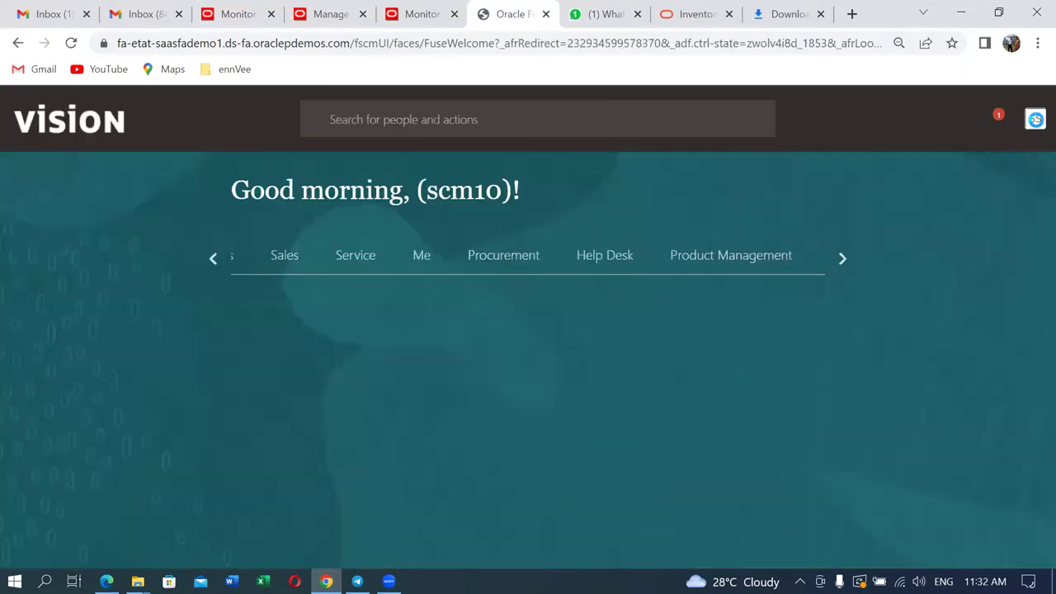
left_click(1022, 120)
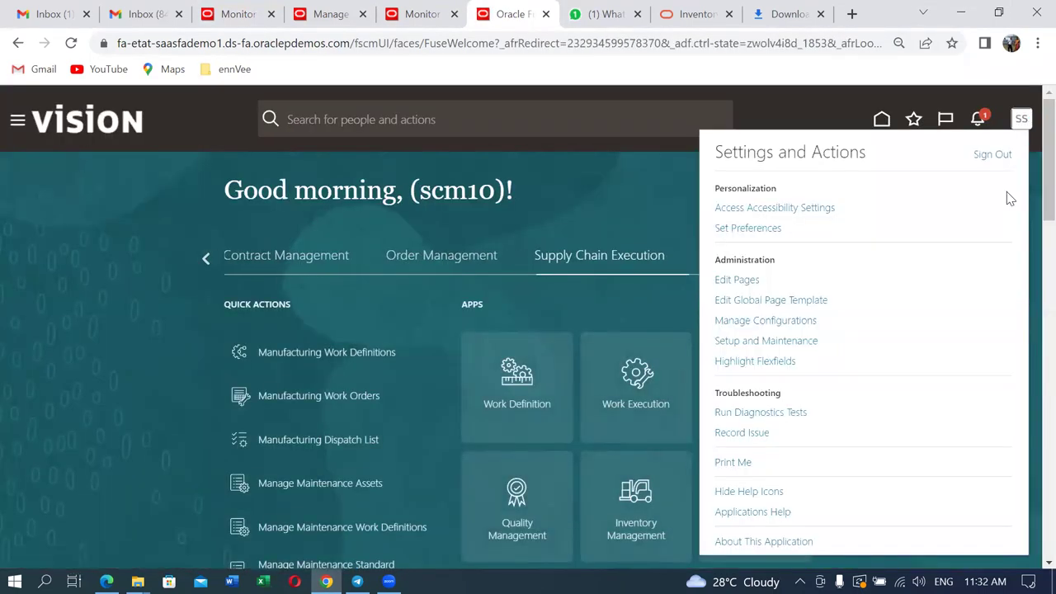
left_click(759, 341)
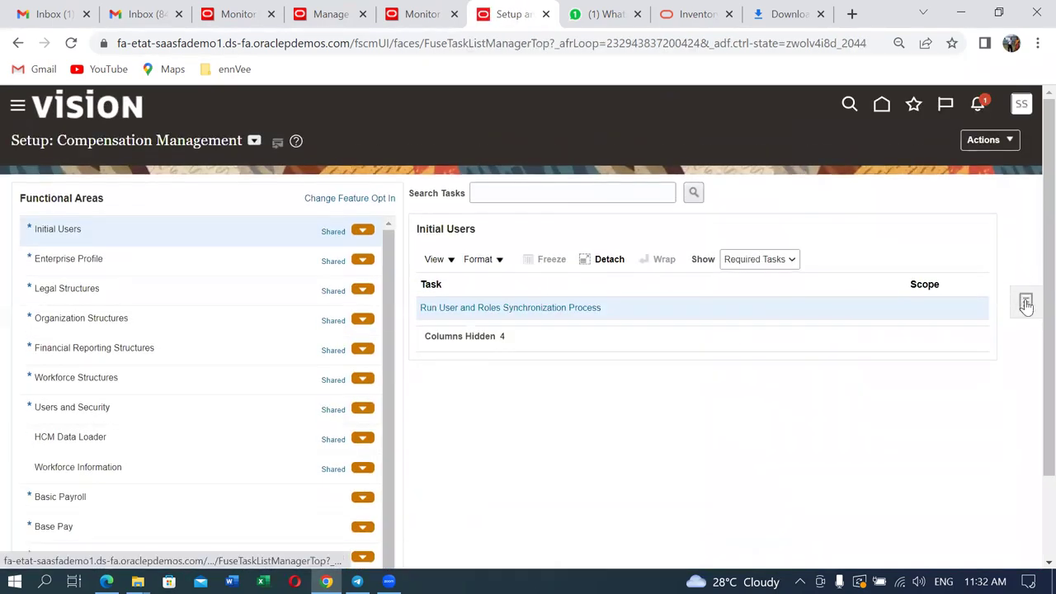
Search the setup tasks for "man%sub%loca%" and open Manage Subinventories and Locators.
left_click(1027, 305)
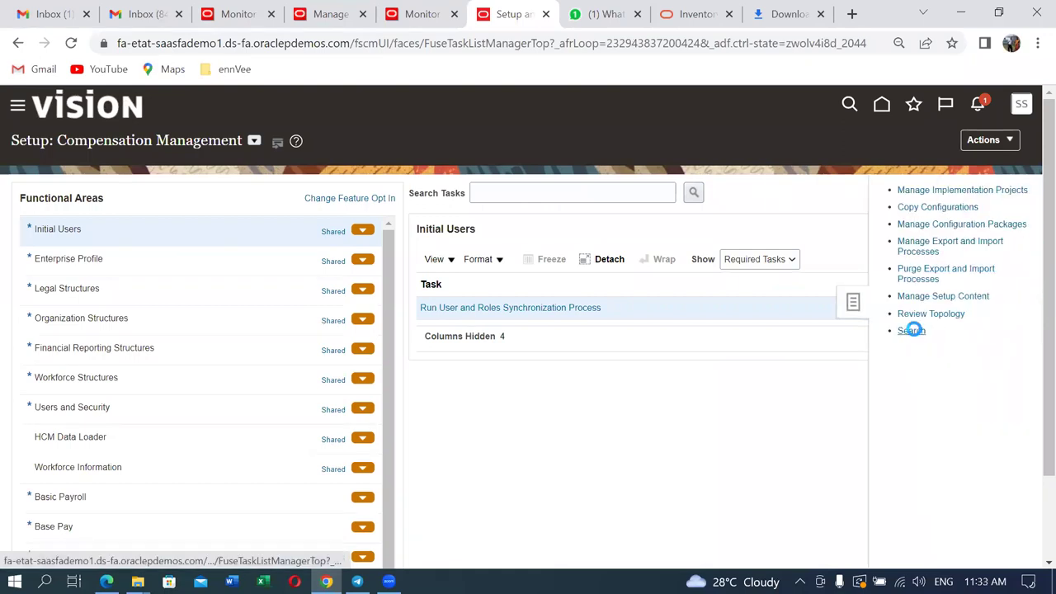
left_click(912, 331)
left_click(342, 195)
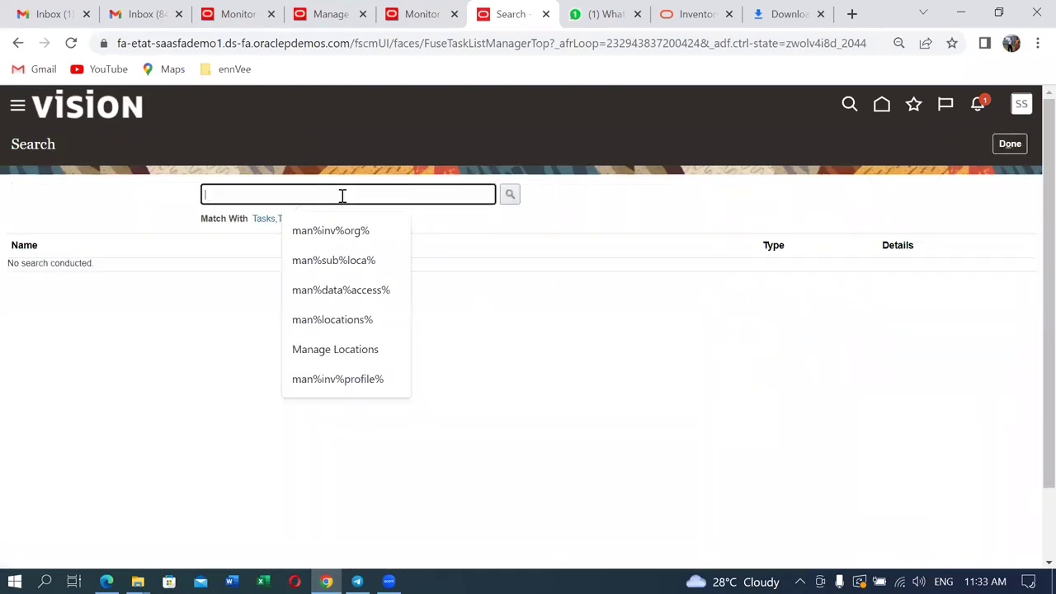
type("man%sub%")
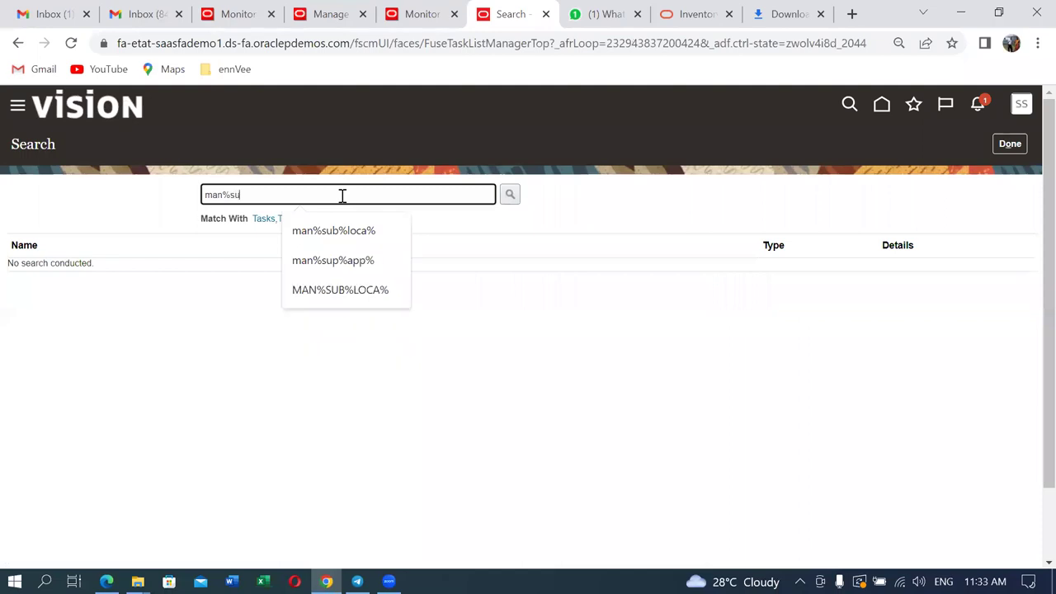
key("Return")
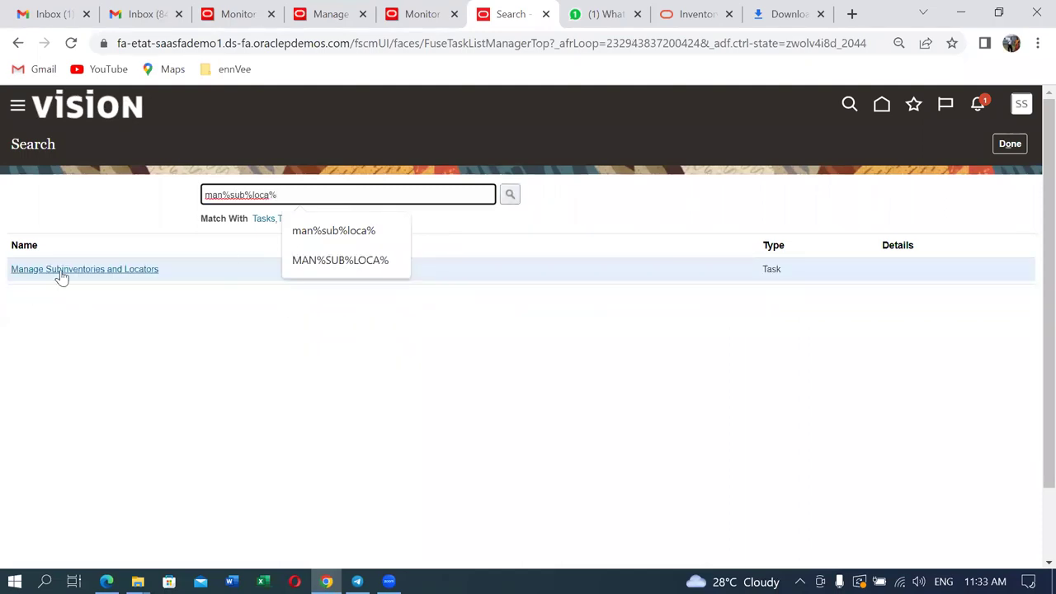
left_click(61, 270)
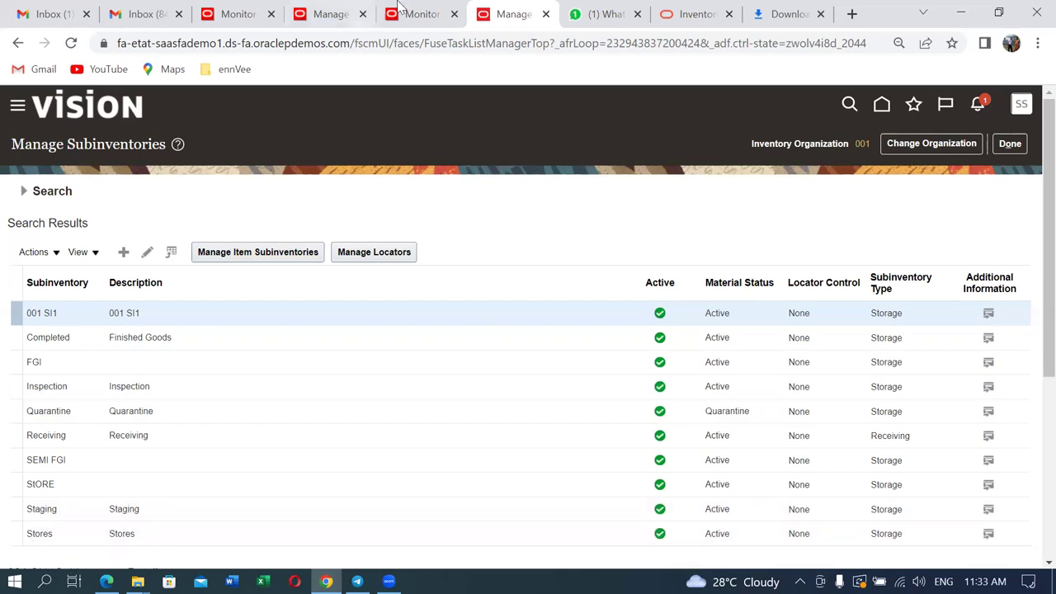
Return to the pending transactions page and read the full error explanation of the staged Miscellaneous Receipt.
left_click(421, 14)
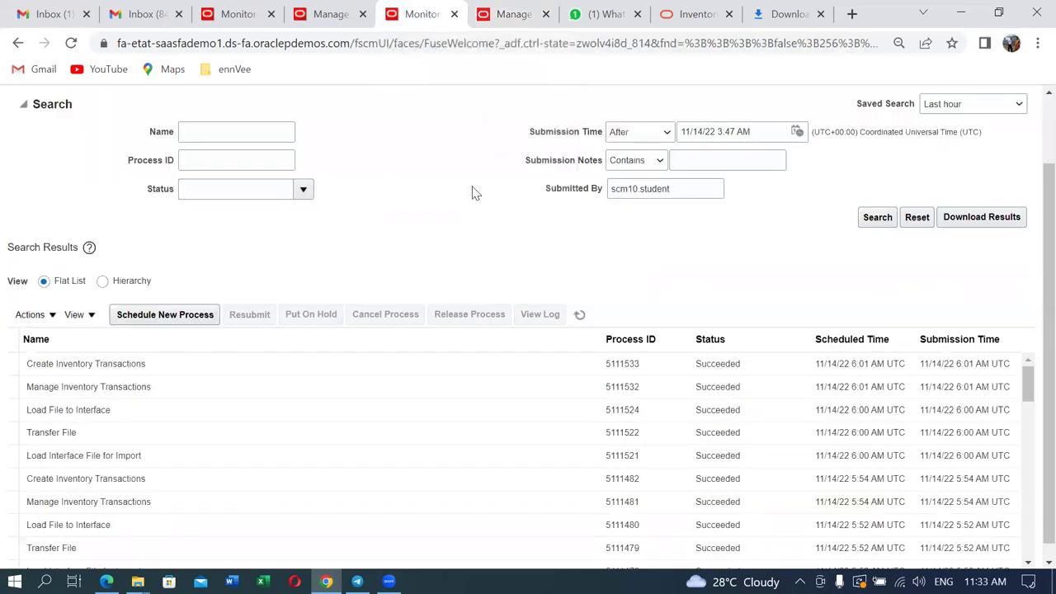
left_click(330, 14)
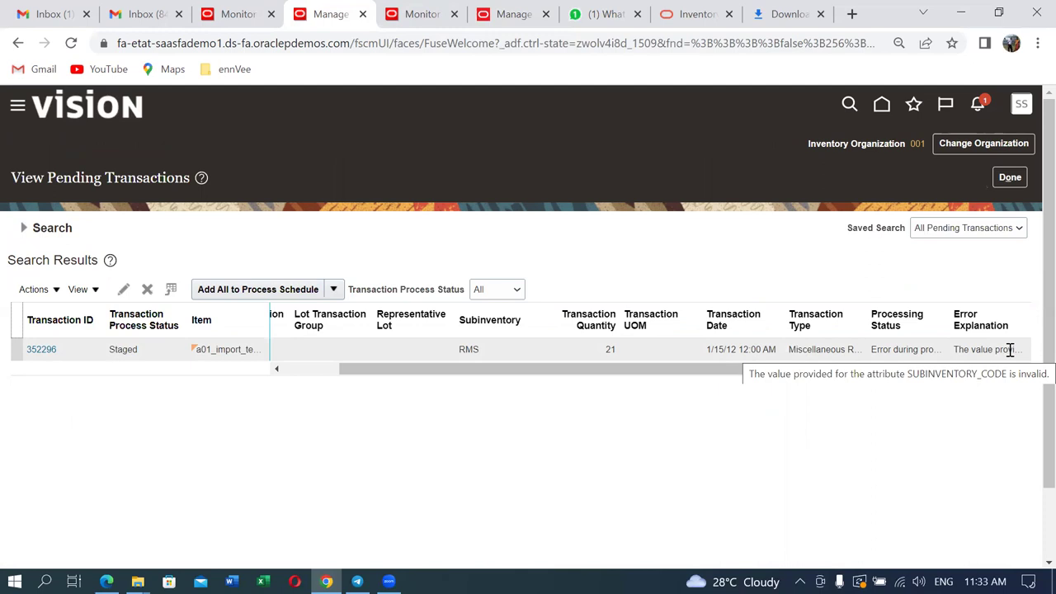
Open the errored Miscellaneous Receipt for editing, set its subinventory to Stores, and save the transaction.
left_click(37, 352)
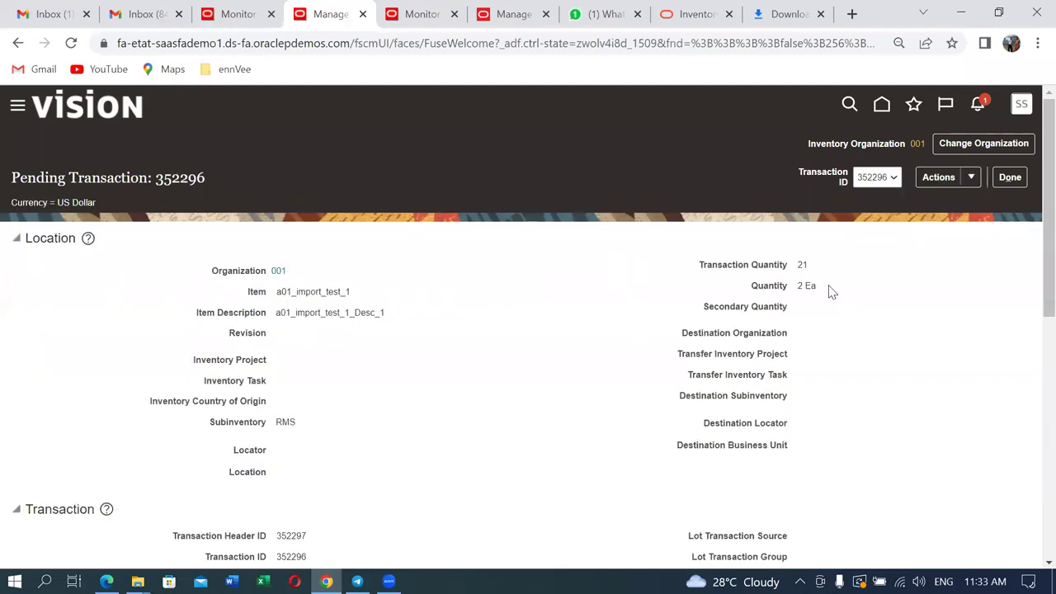
left_click(972, 180)
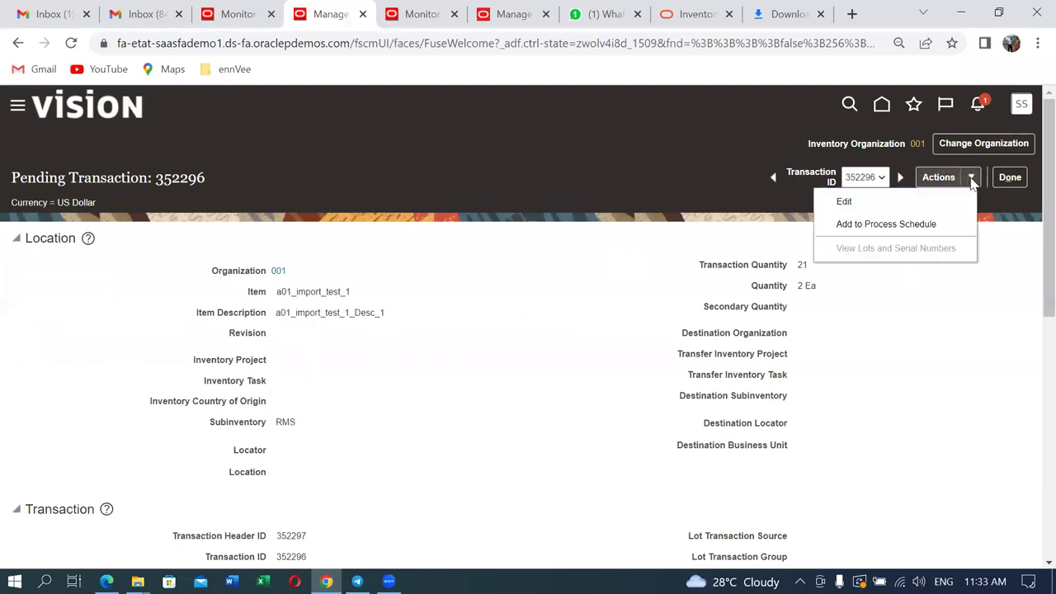
left_click(865, 204)
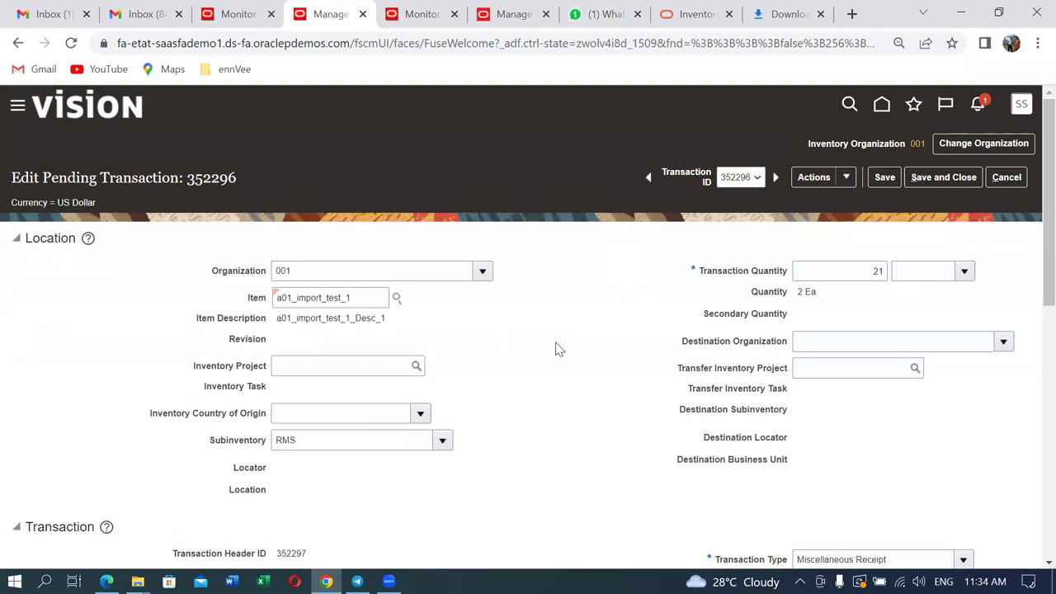
scroll(555, 349, "down", 1)
left_click(442, 357)
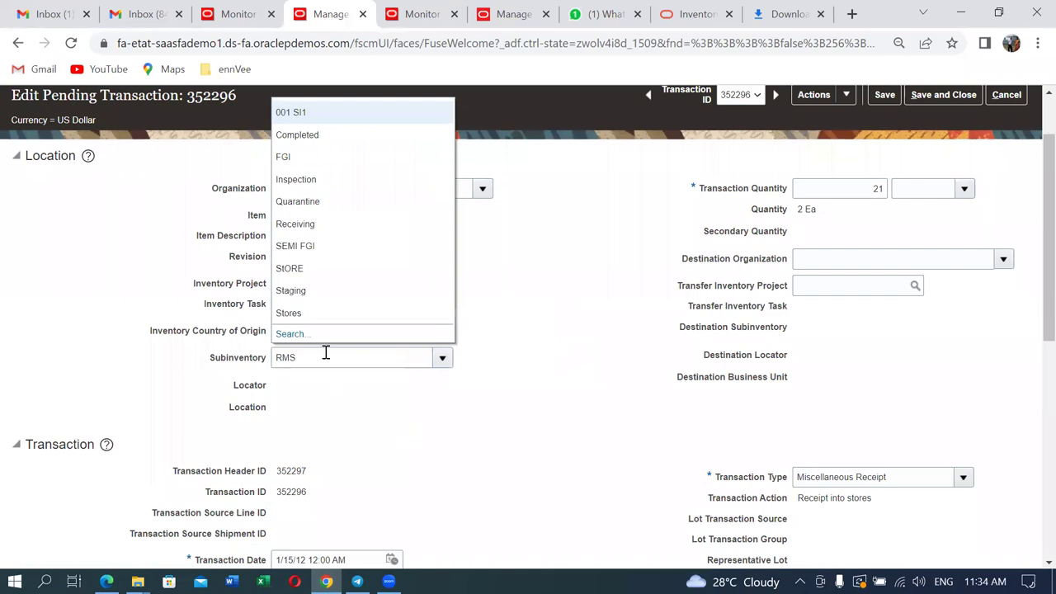
left_click(309, 318)
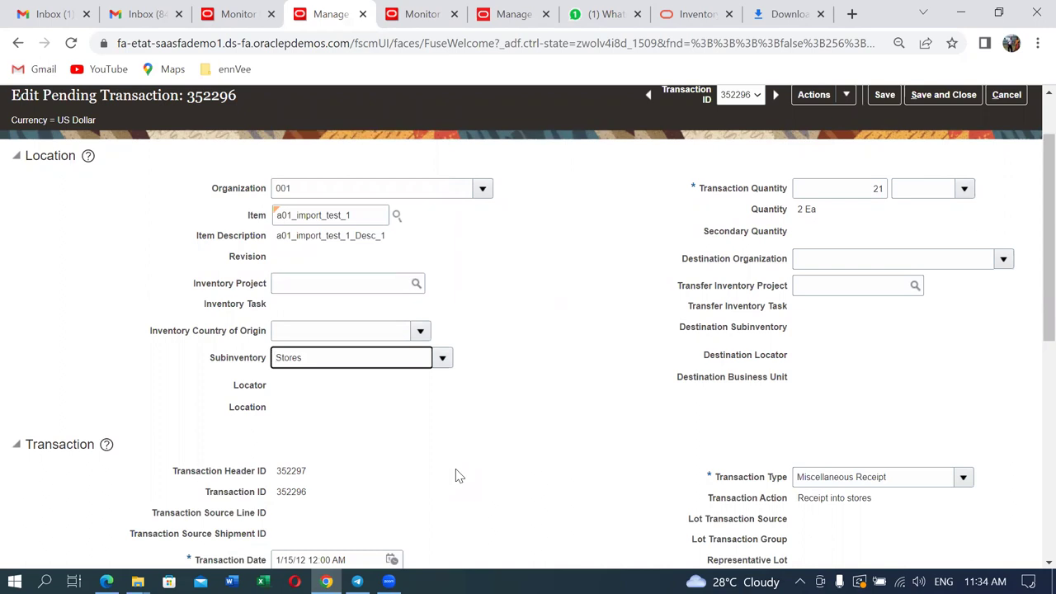
left_click(583, 376)
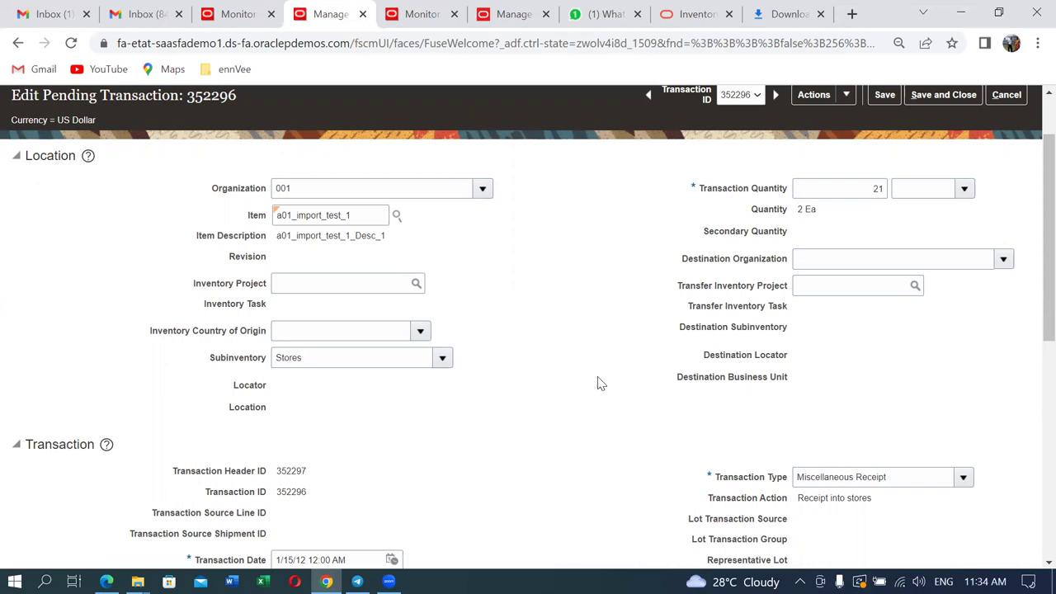
scroll(601, 384, "up", 2)
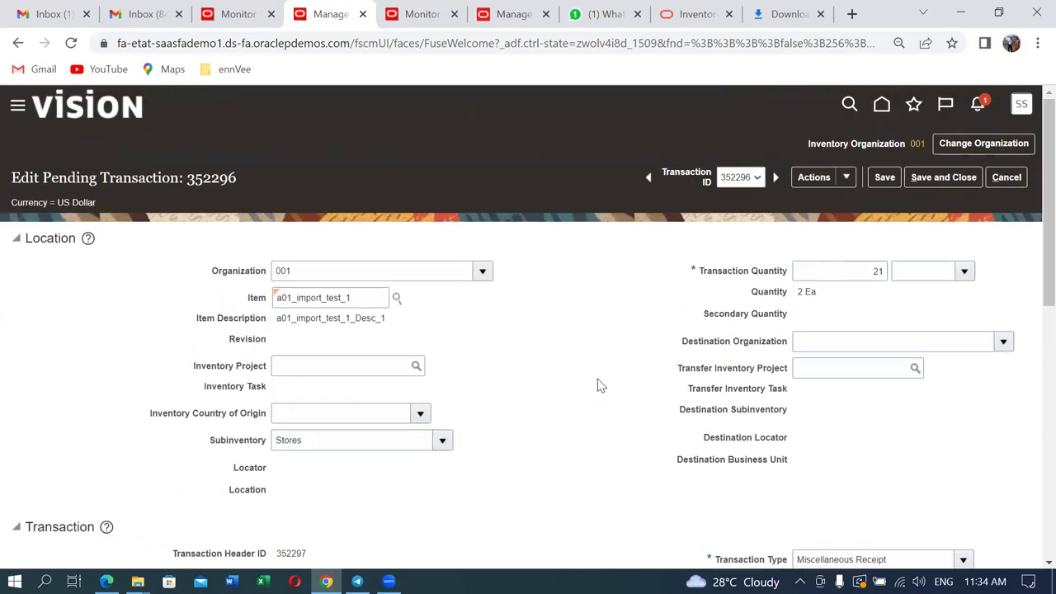
left_click(886, 179)
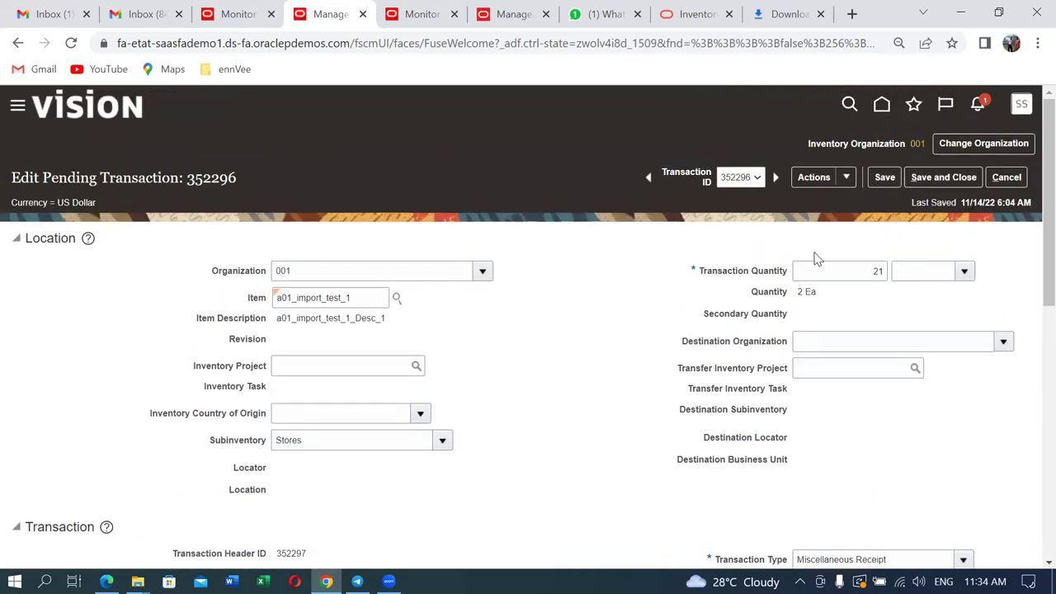
Add the corrected Miscellaneous Receipt to the process schedule, then save and close it.
left_click(845, 179)
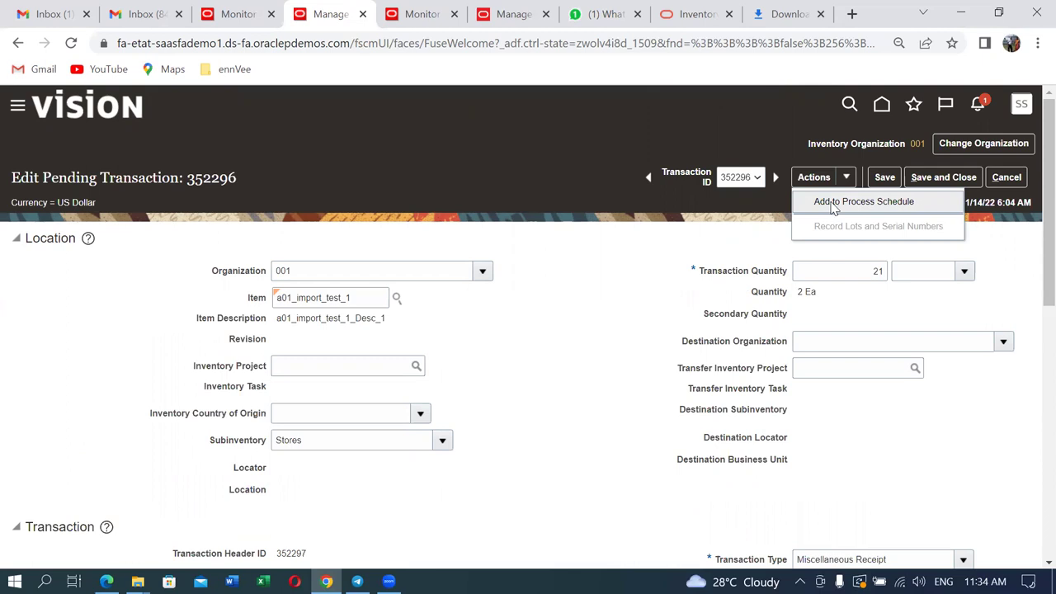
left_click(834, 207)
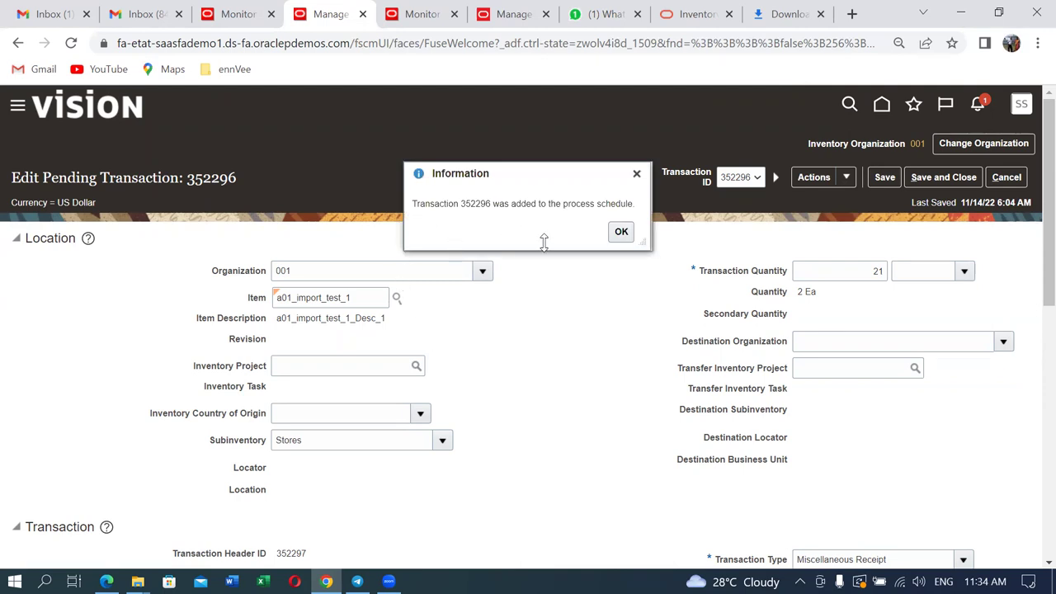
left_click(622, 233)
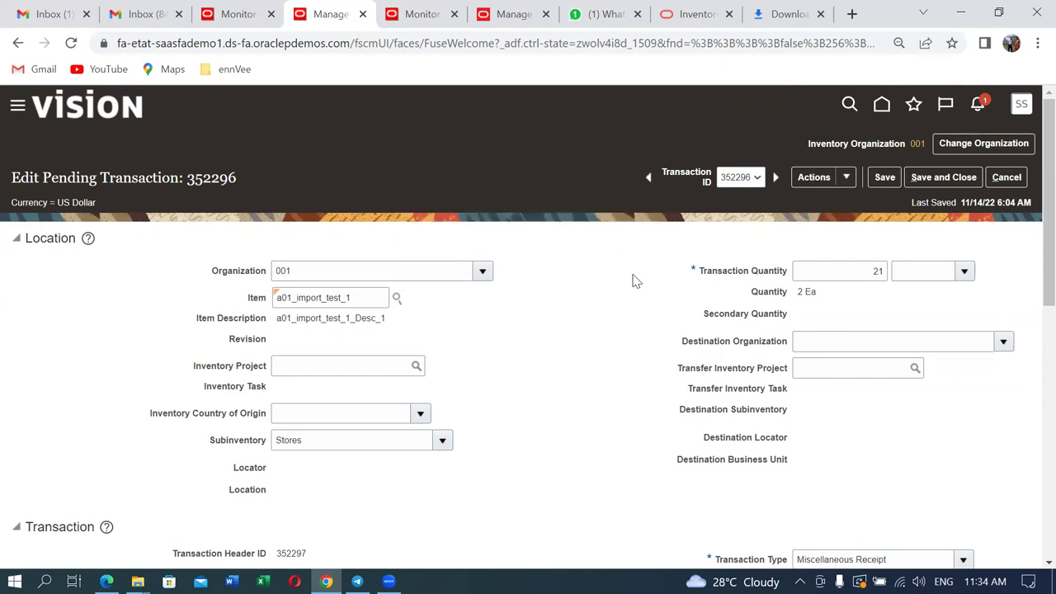
left_click(956, 187)
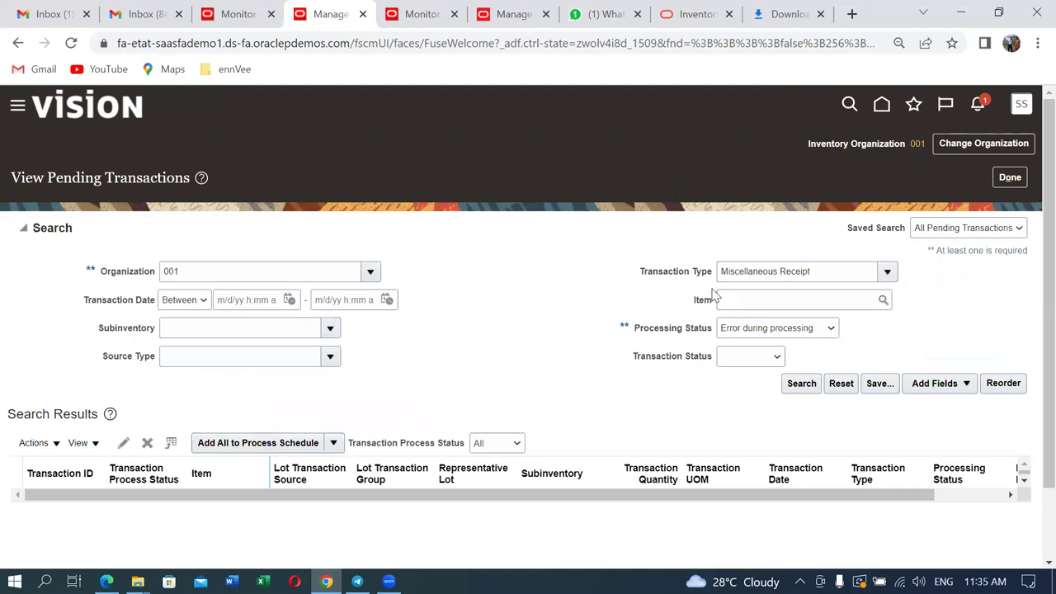
Leave the pending transactions pages for Inventory Management and reopen Manage Pending Transactions to check the error summary.
left_click(1008, 180)
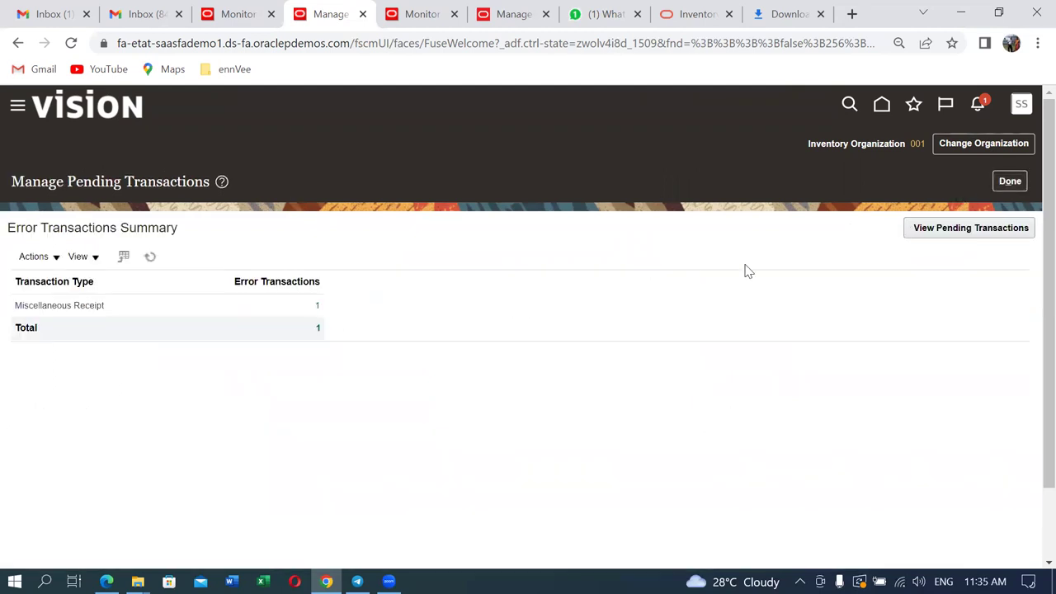
left_click(1013, 182)
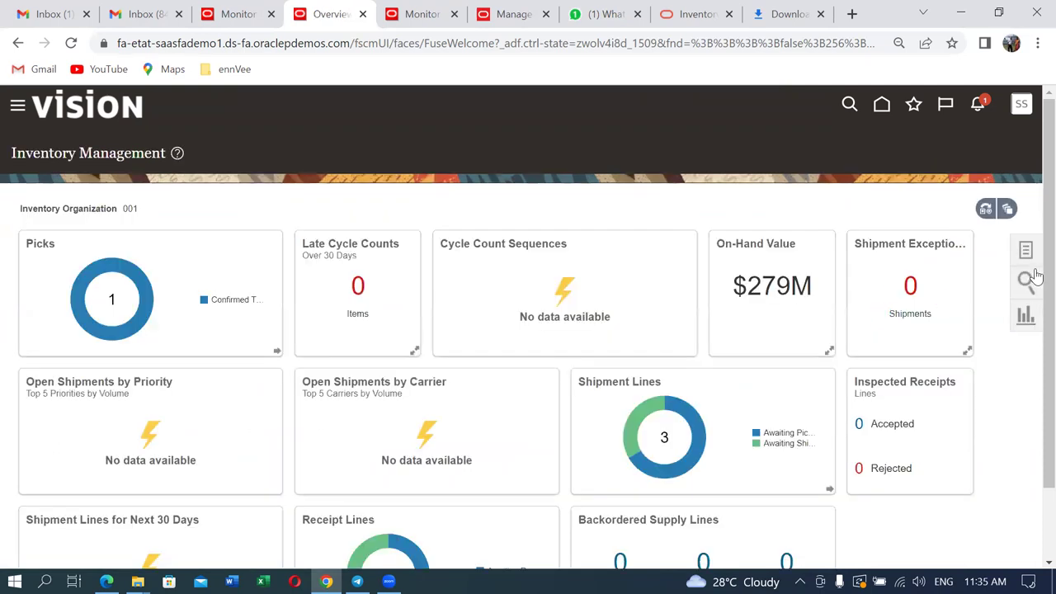
left_click(1027, 255)
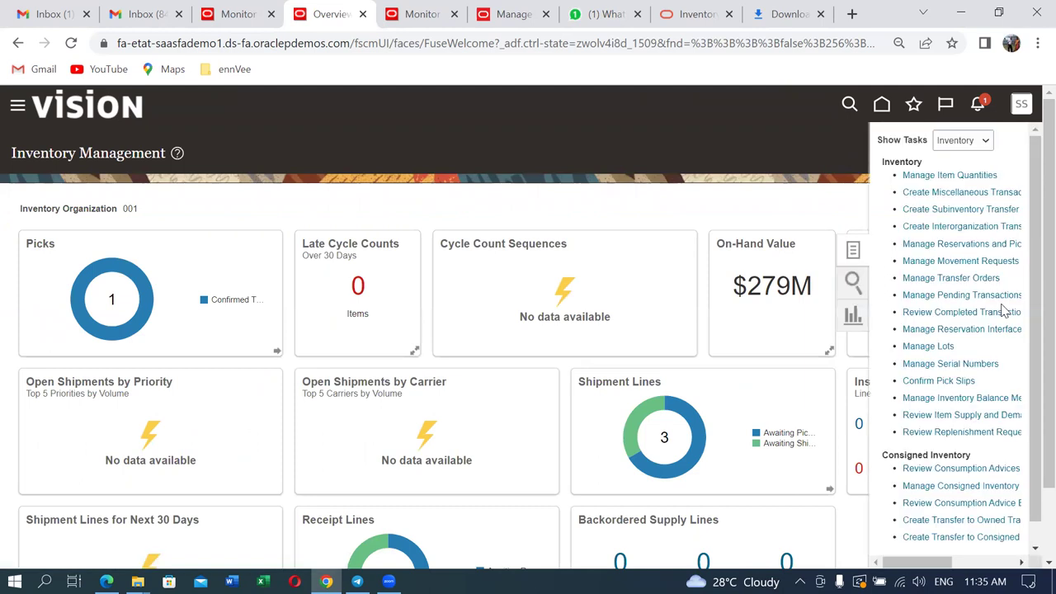
left_click(956, 295)
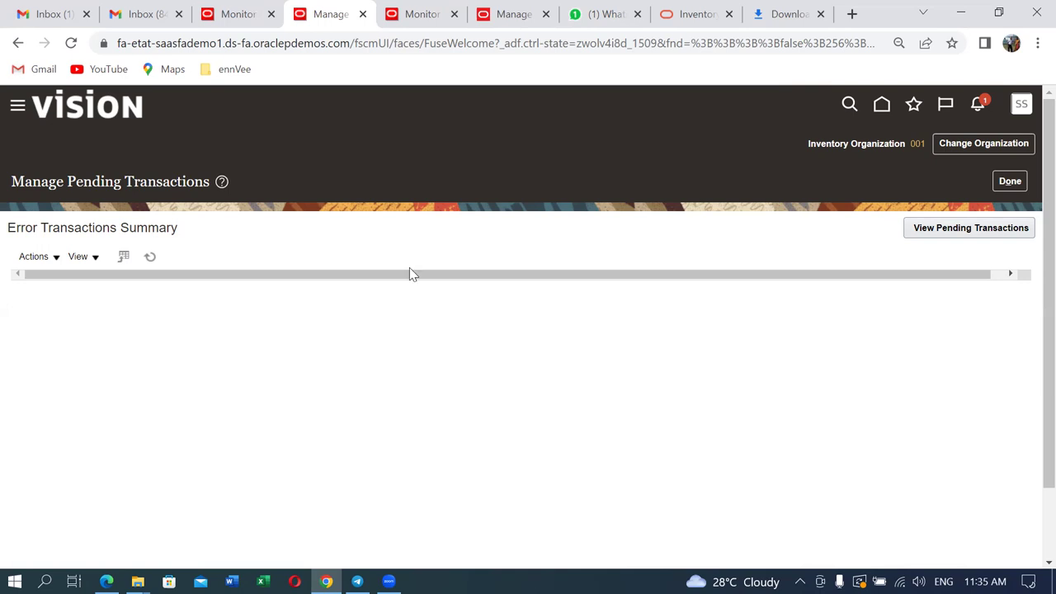
Switch to the scheduled processes page and submit a new Manage Inventory Transactions process.
left_click(405, 14)
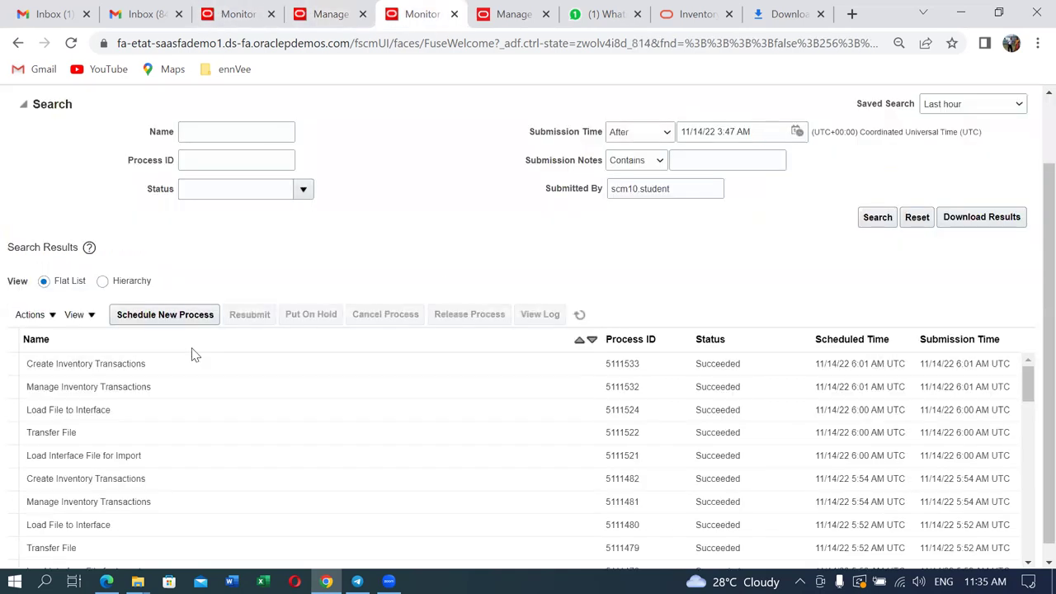
left_click(172, 315)
left_click(748, 421)
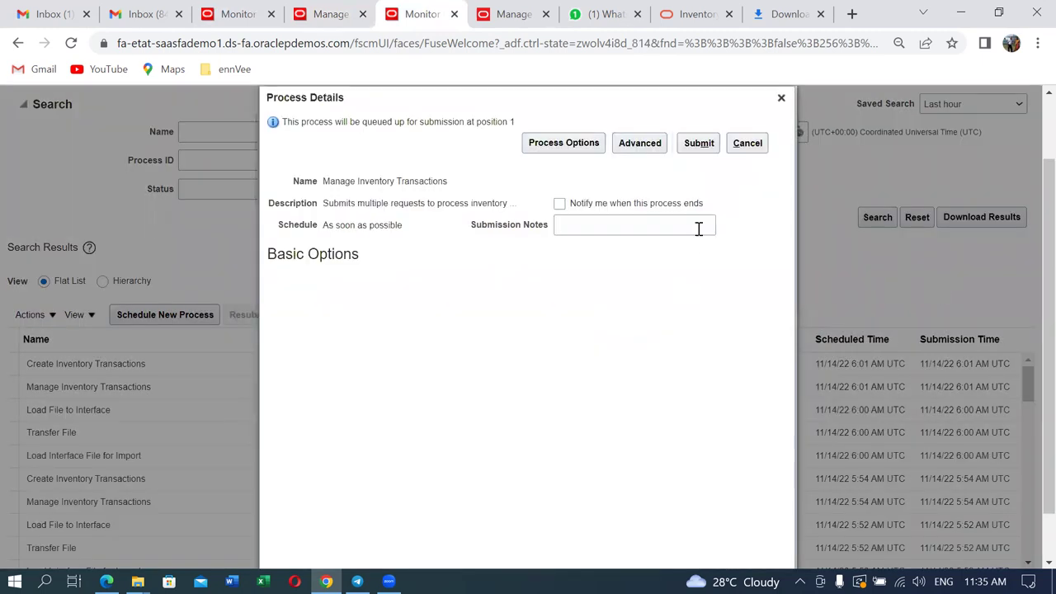
left_click(707, 147)
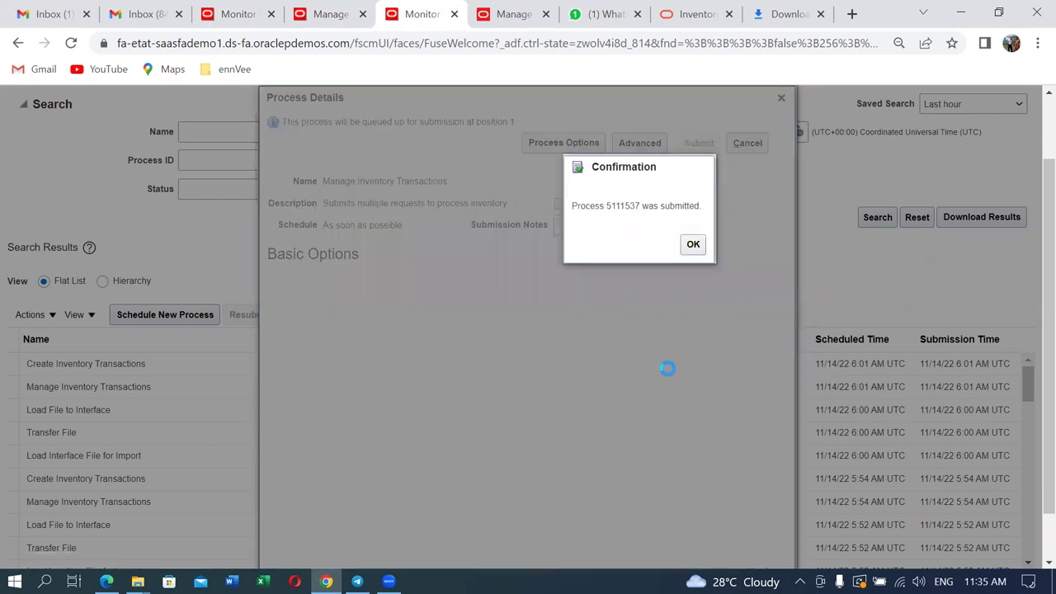
left_click(693, 246)
Refresh the scheduled processes list to check the status of the submitted inventory transaction processes.
left_click(582, 316)
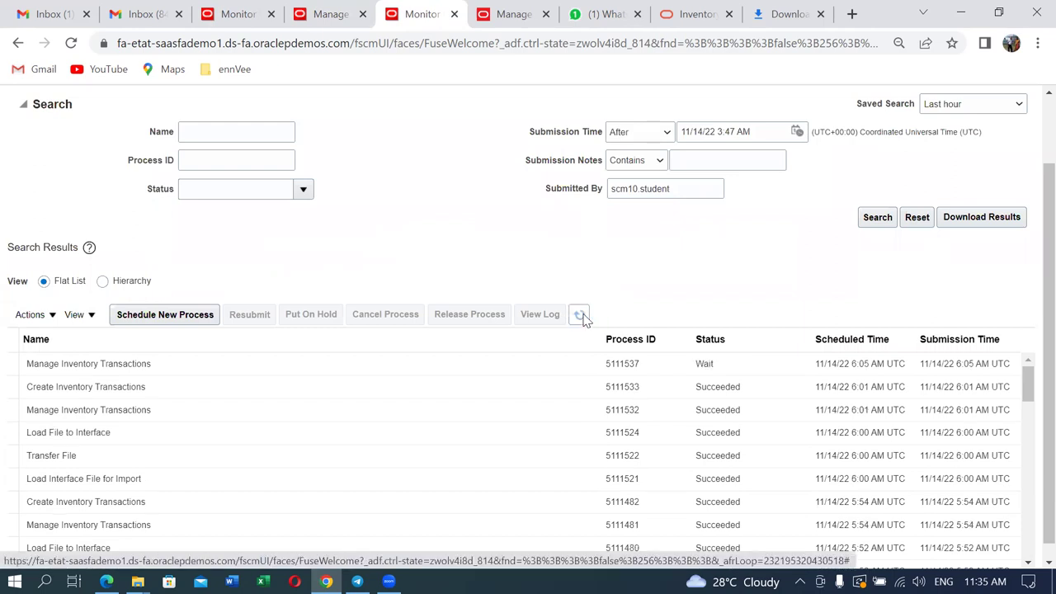
left_click(581, 317)
left_click(582, 317)
left_click(581, 317)
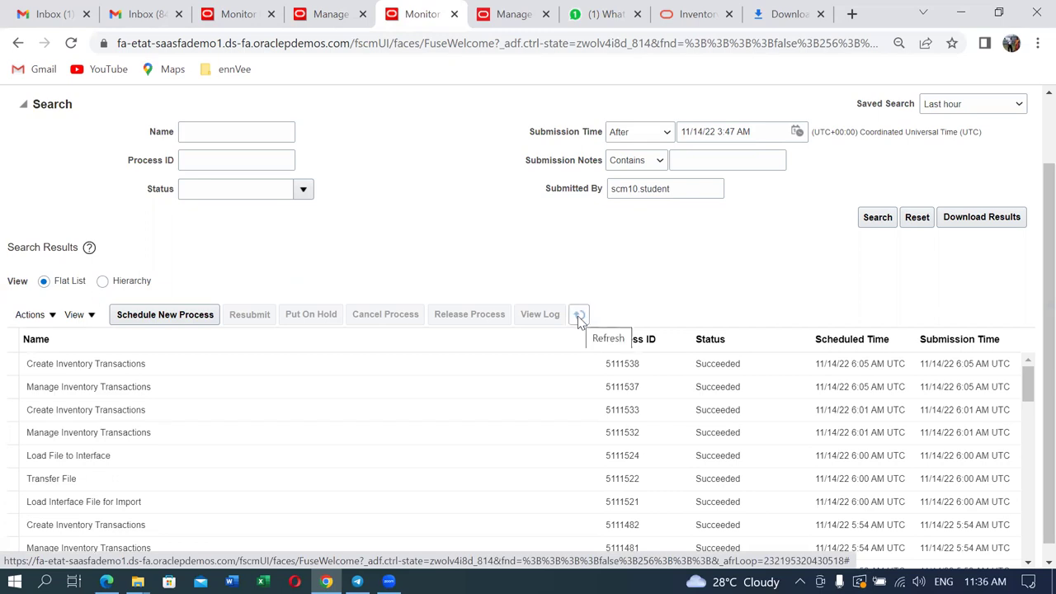
left_click(579, 317)
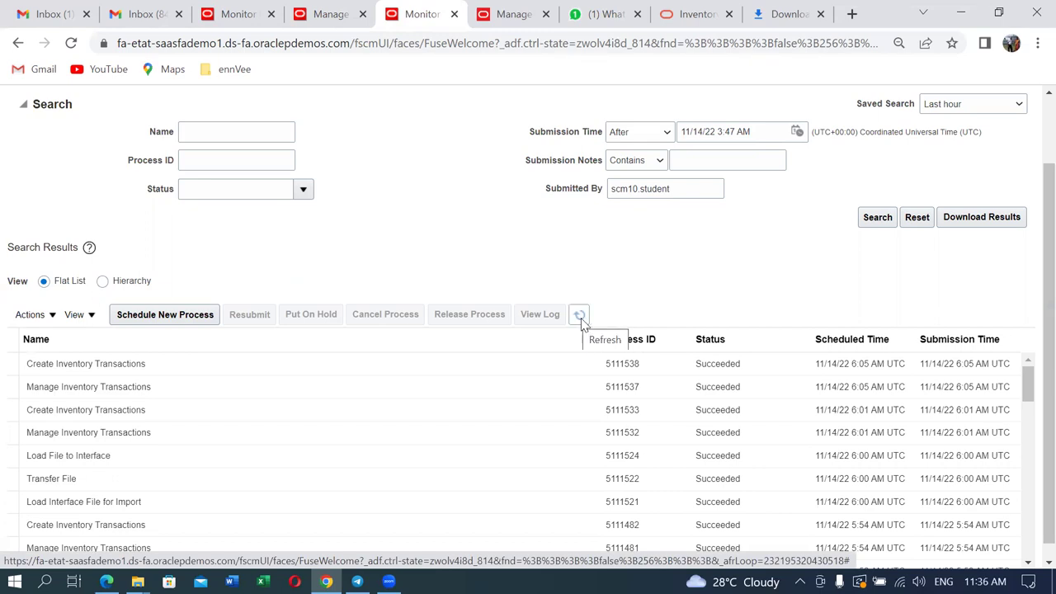
left_click(581, 320)
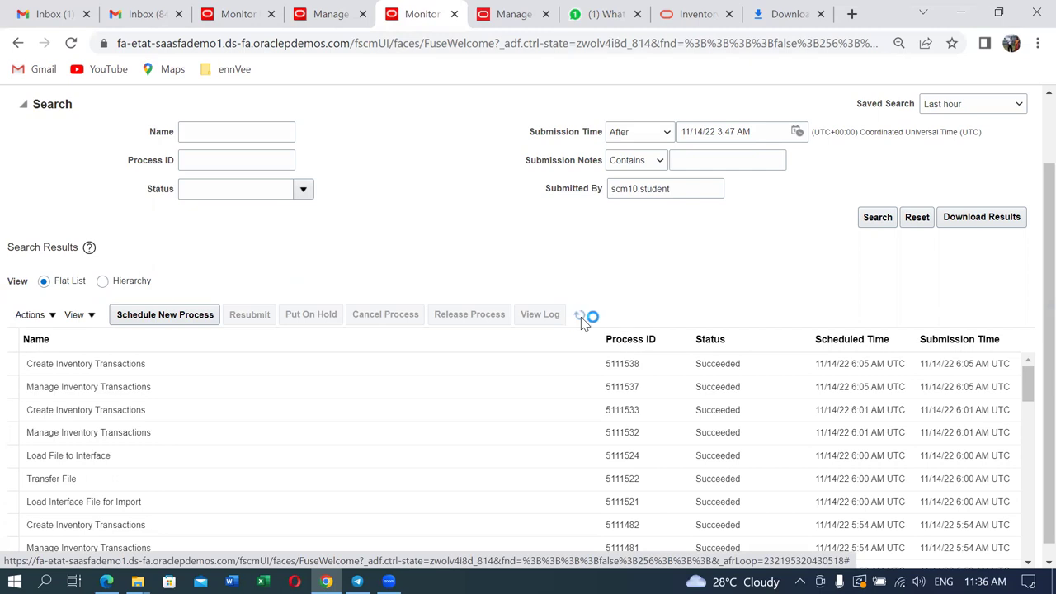
left_click(581, 320)
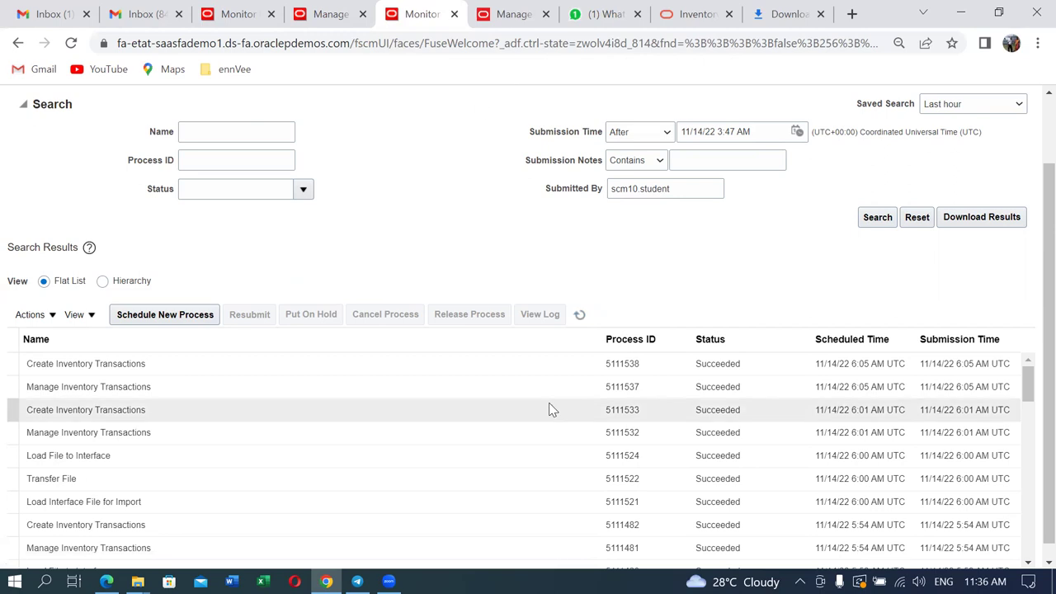
Reopen Manage Pending Transactions and examine the errored Miscellaneous Receipt's subinventory, transaction UOM, processing status and error explanation.
left_click(514, 14)
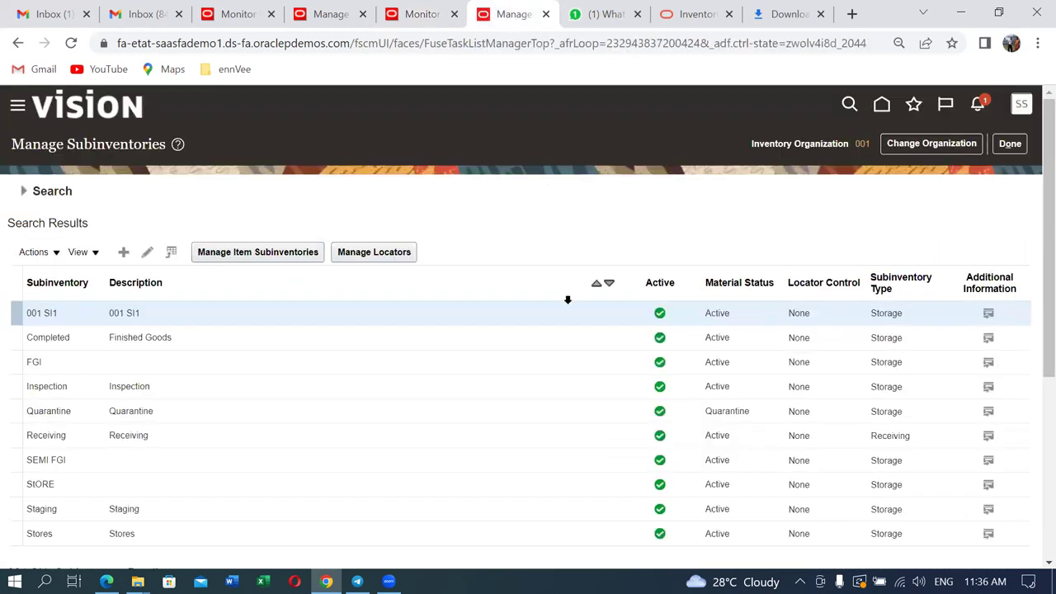
left_click(329, 14)
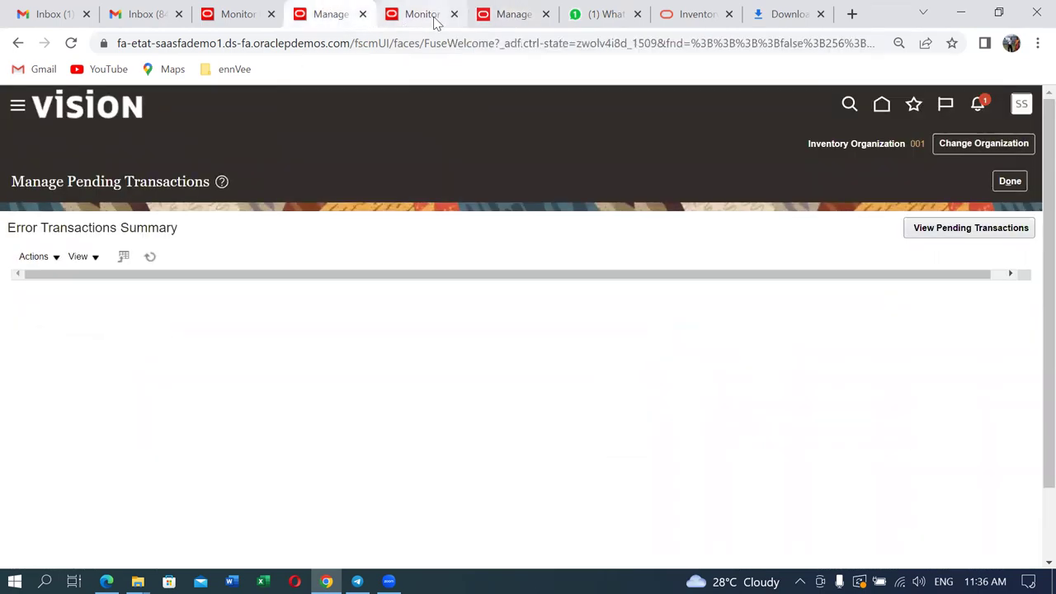
left_click(1010, 180)
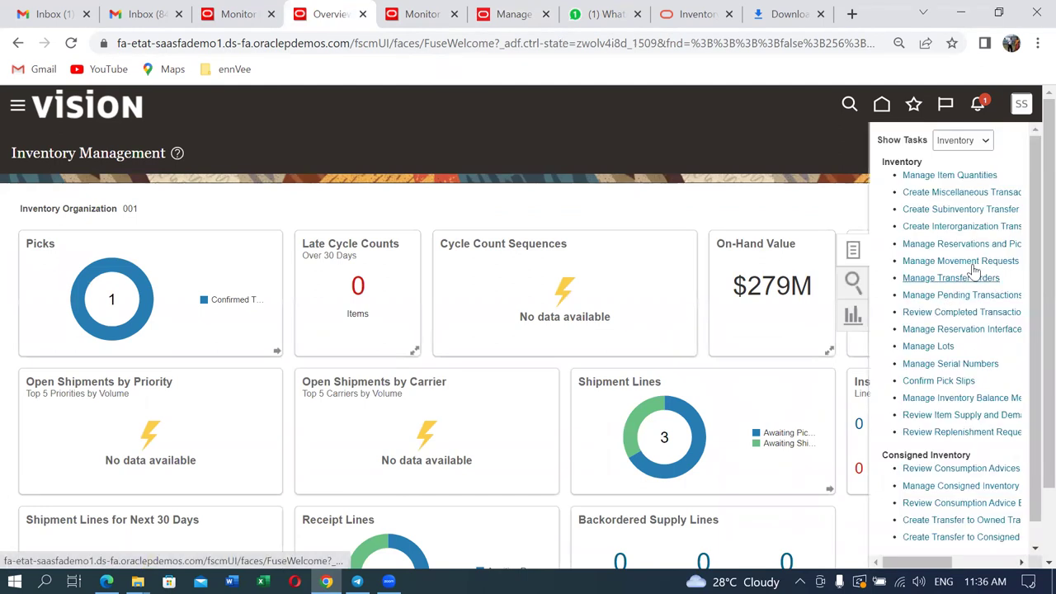
left_click(958, 295)
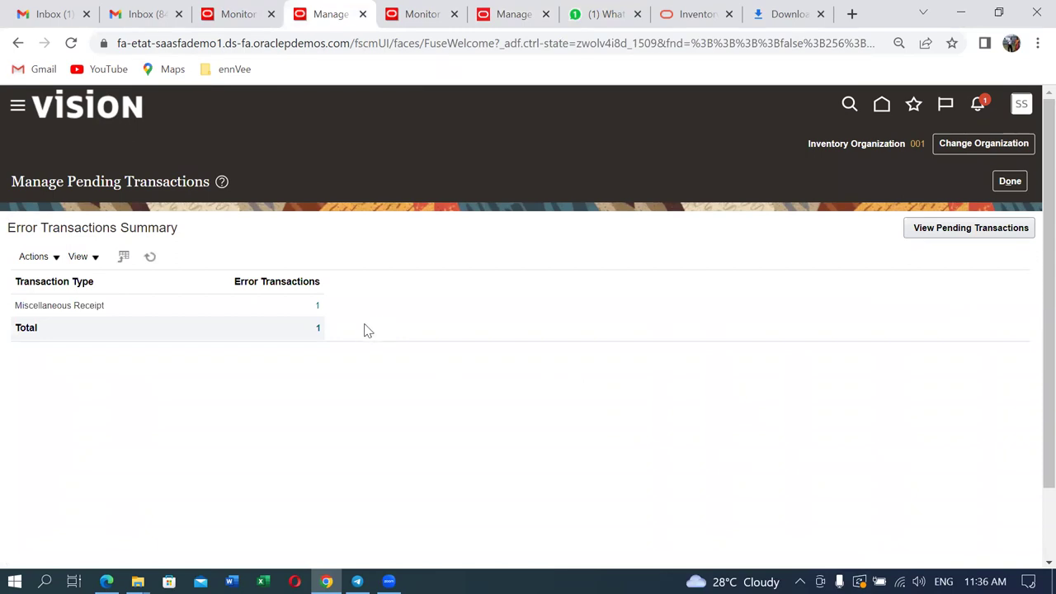
left_click(319, 307)
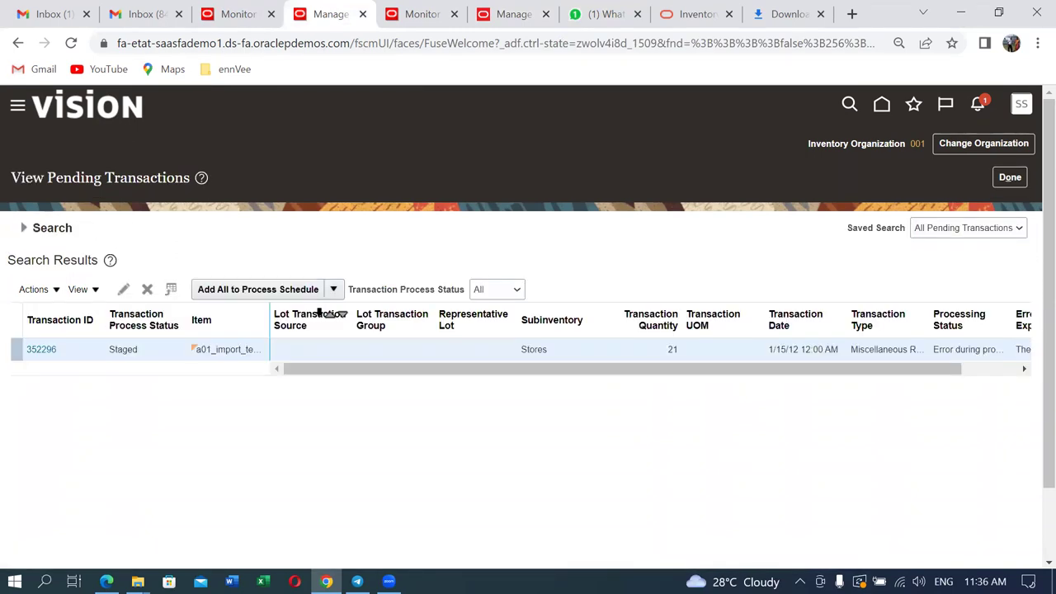
left_click_drag(595, 372, 913, 382)
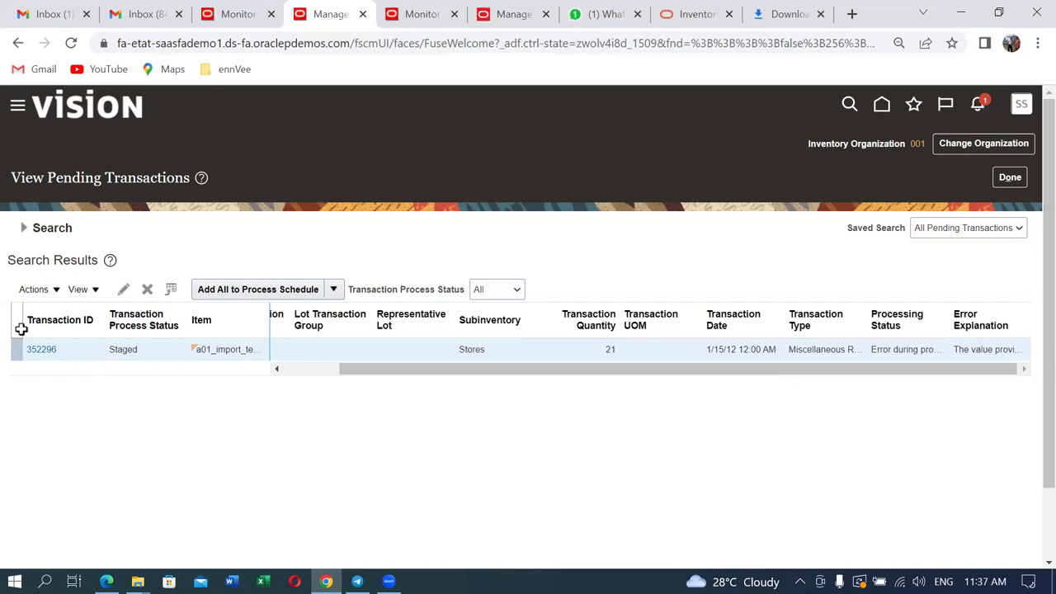
Open the pending Miscellaneous Receipt for editing and set its transaction quantity's unit of measure to Ea.
left_click(39, 349)
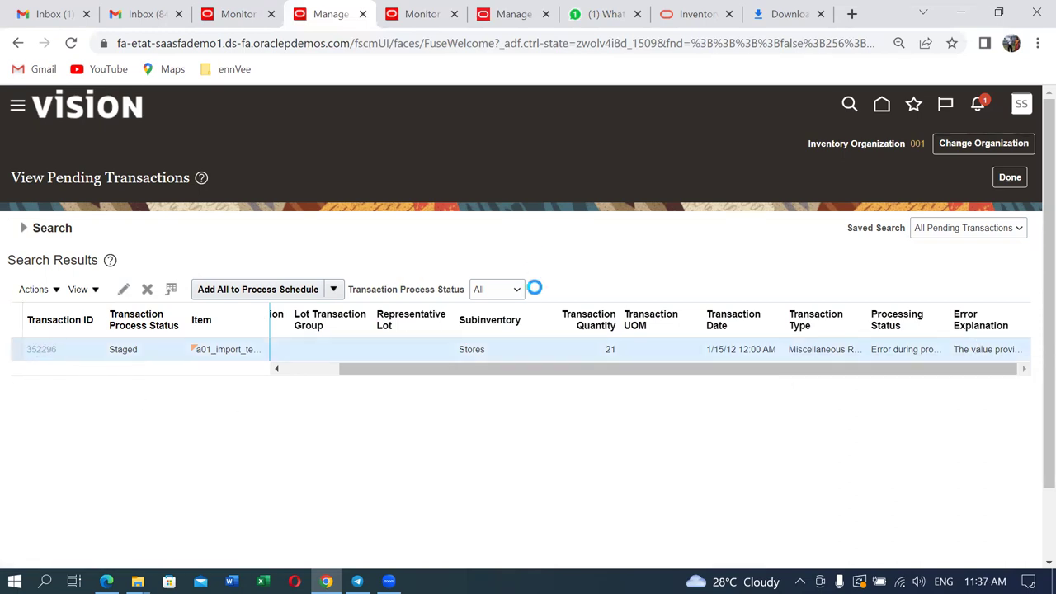
left_click(973, 179)
left_click(941, 202)
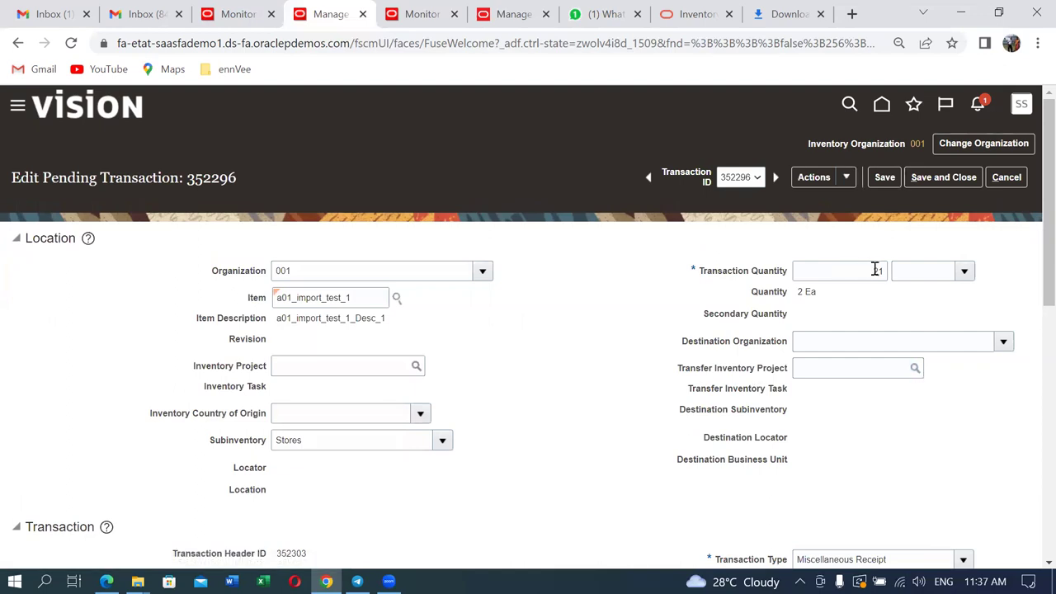
left_click(966, 273)
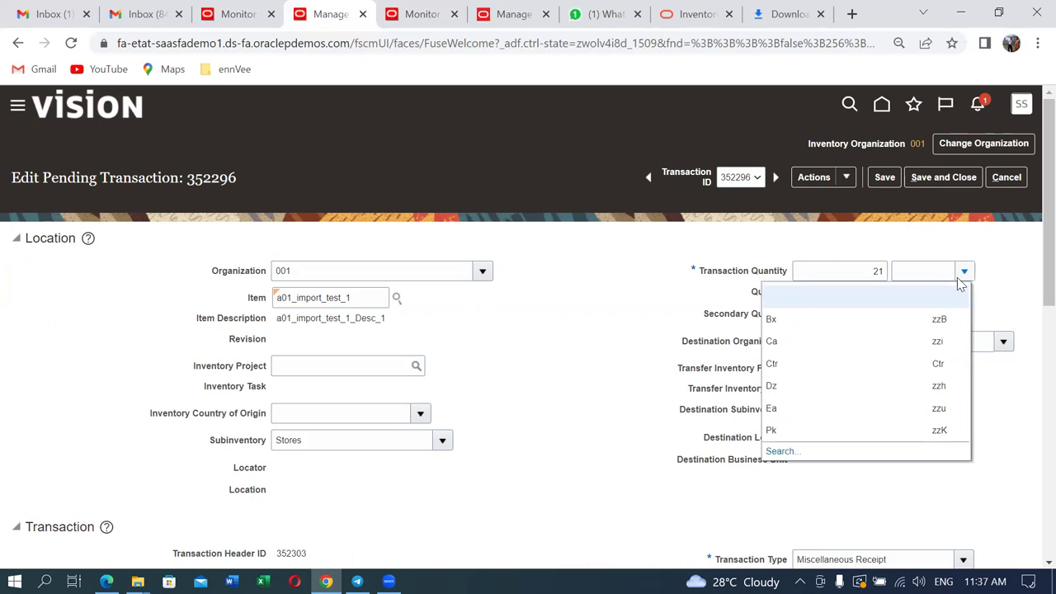
left_click(947, 425)
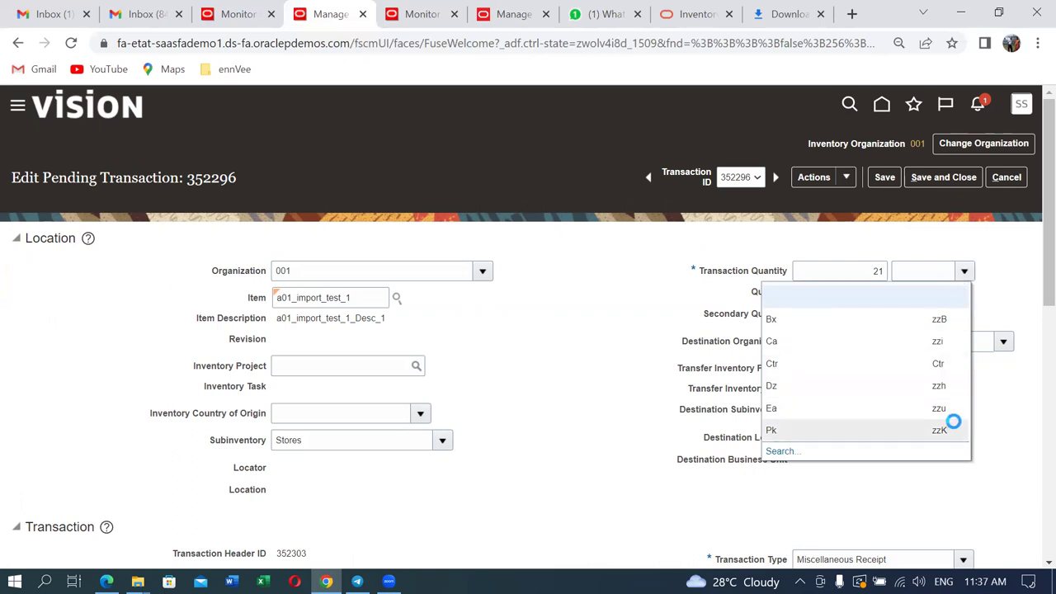
left_click(846, 417)
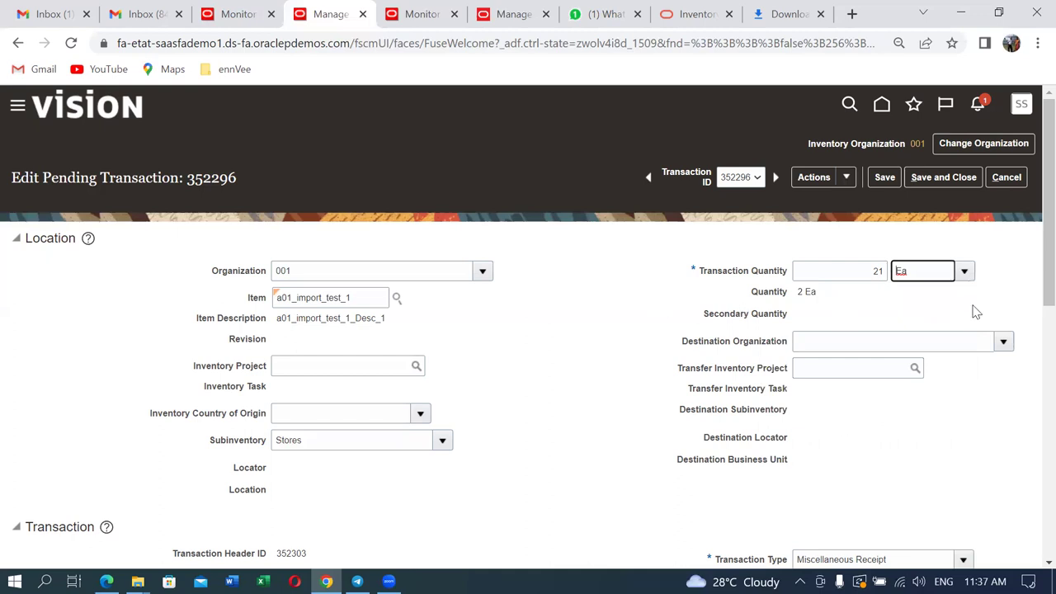
Save the edited Miscellaneous Receipt, add it to the process schedule, and close the transaction editor.
left_click(882, 178)
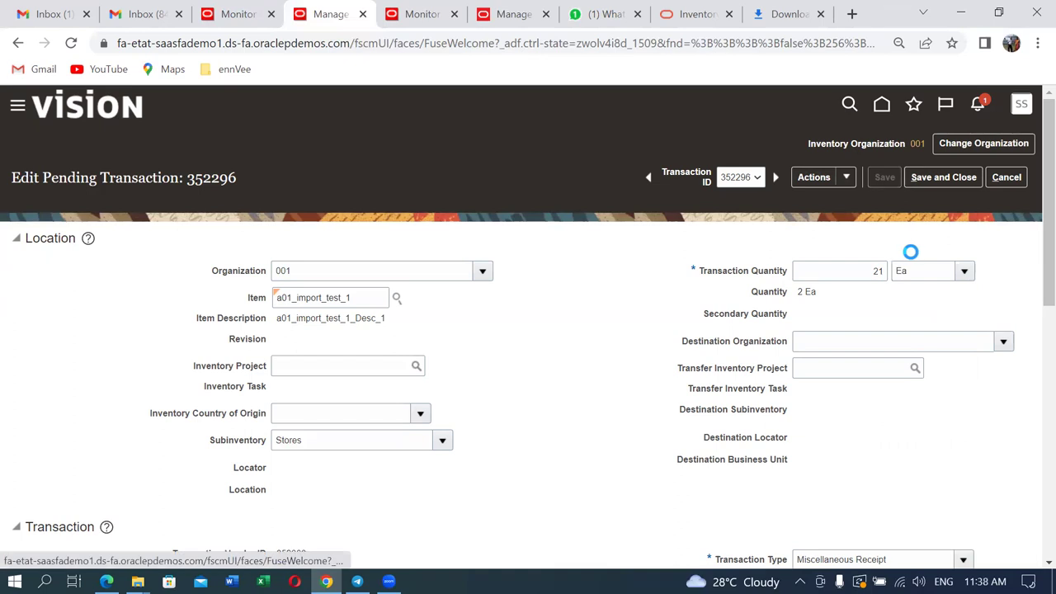
left_click(846, 177)
left_click(854, 207)
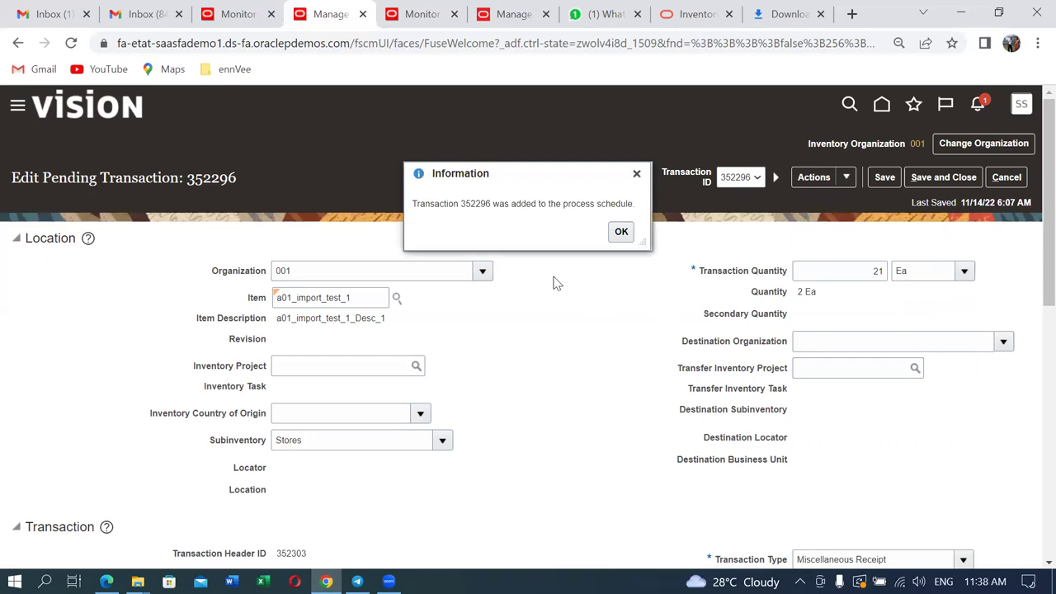
left_click(621, 232)
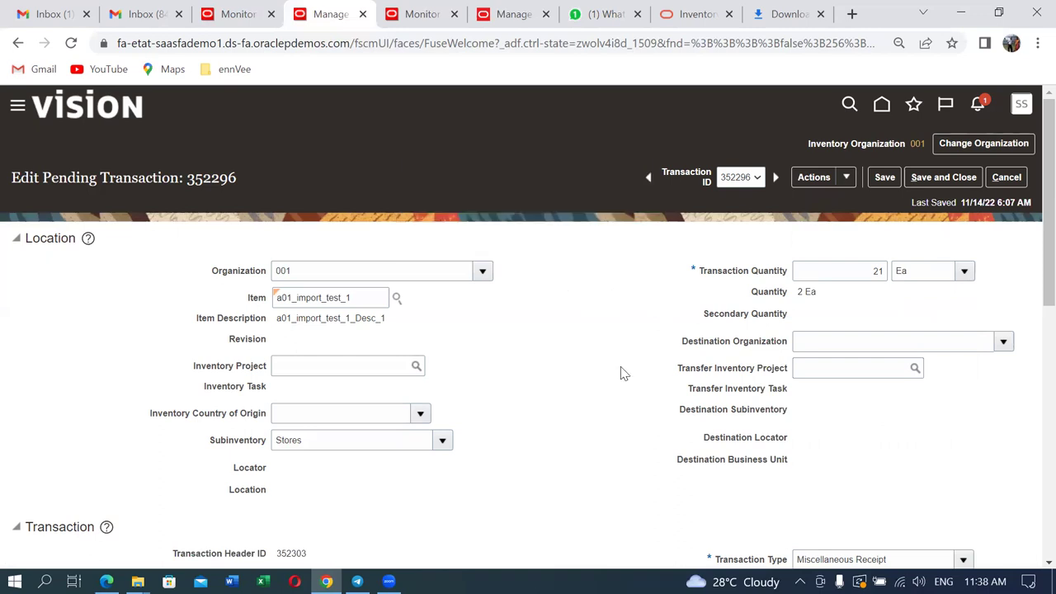
left_click(941, 177)
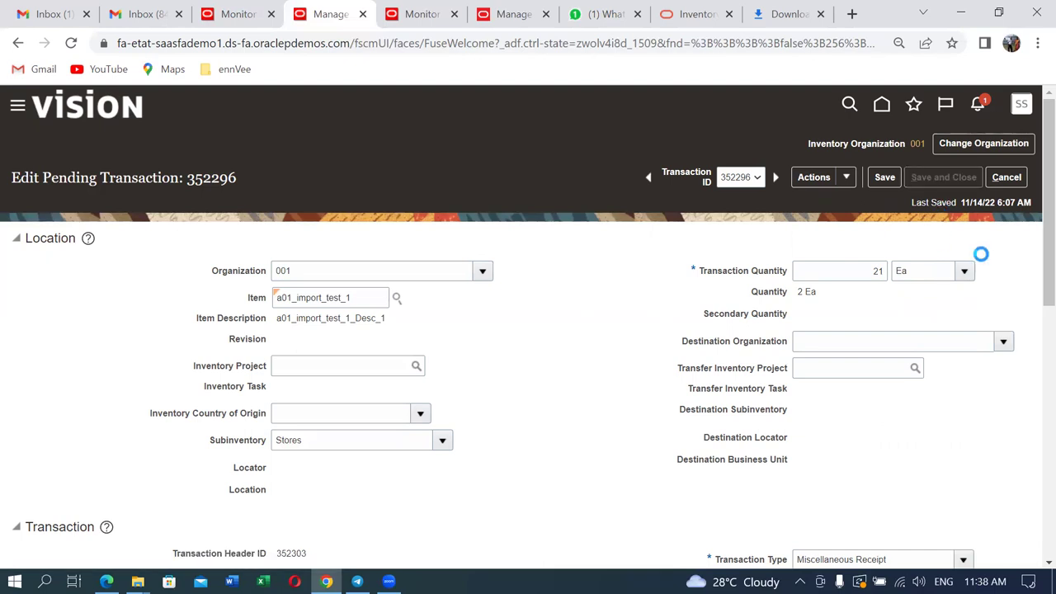
Return to the Inventory Management overview and reopen Manage Pending Transactions to check the error transactions summary.
left_click(1022, 177)
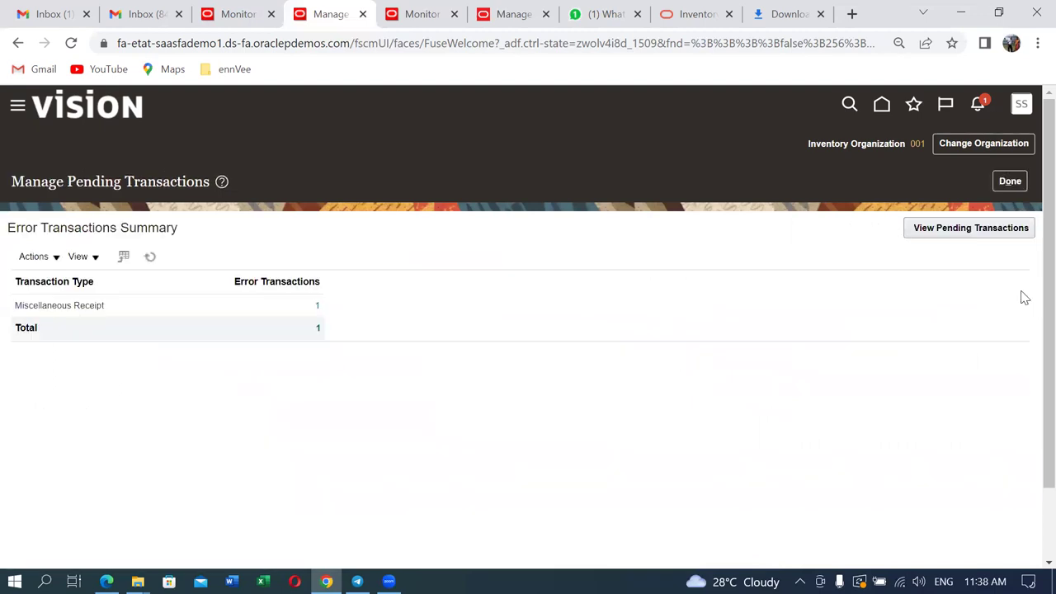
left_click(1024, 180)
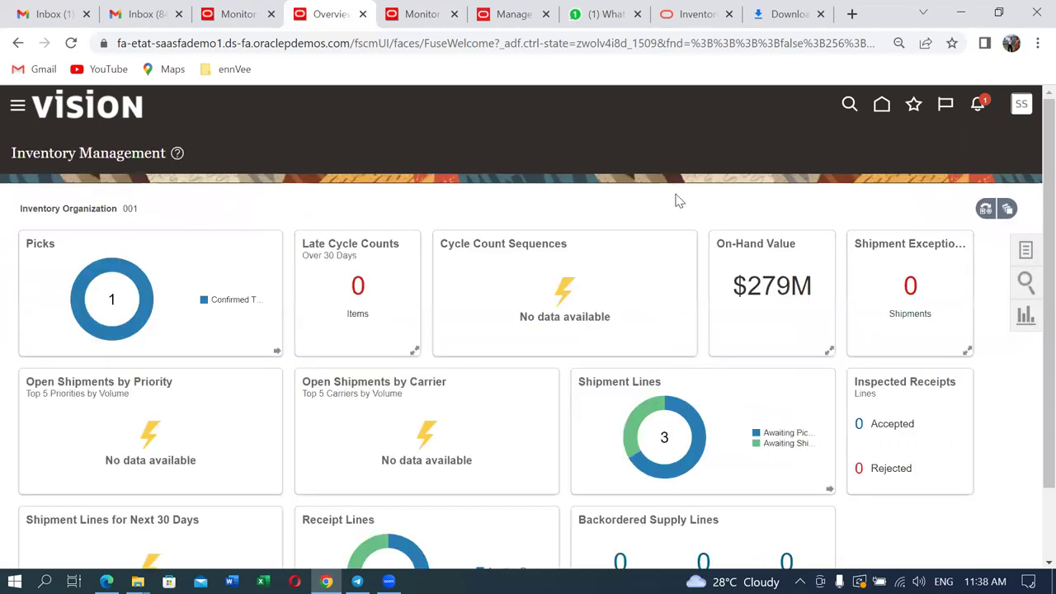
left_click(1027, 254)
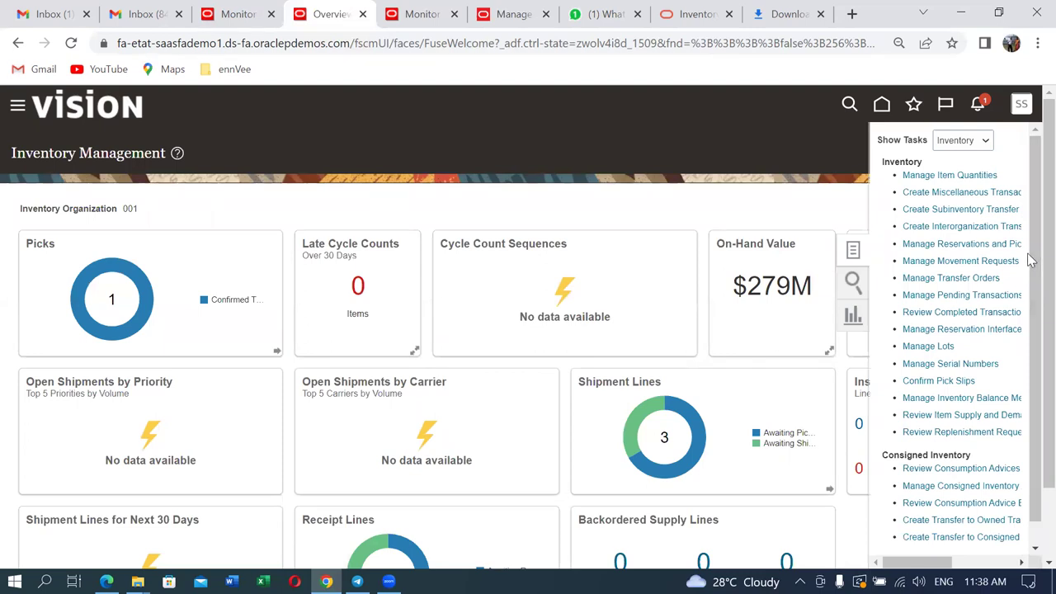
left_click(962, 294)
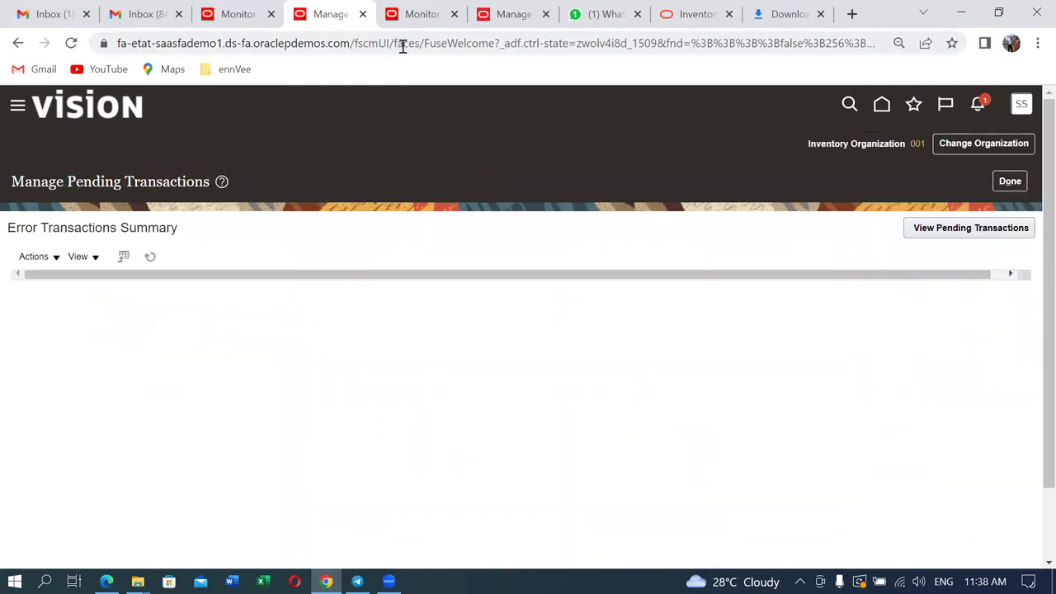
Switch to the scheduled processes page and submit another Manage Inventory Transactions process with the default options.
left_click(422, 13)
left_click(169, 316)
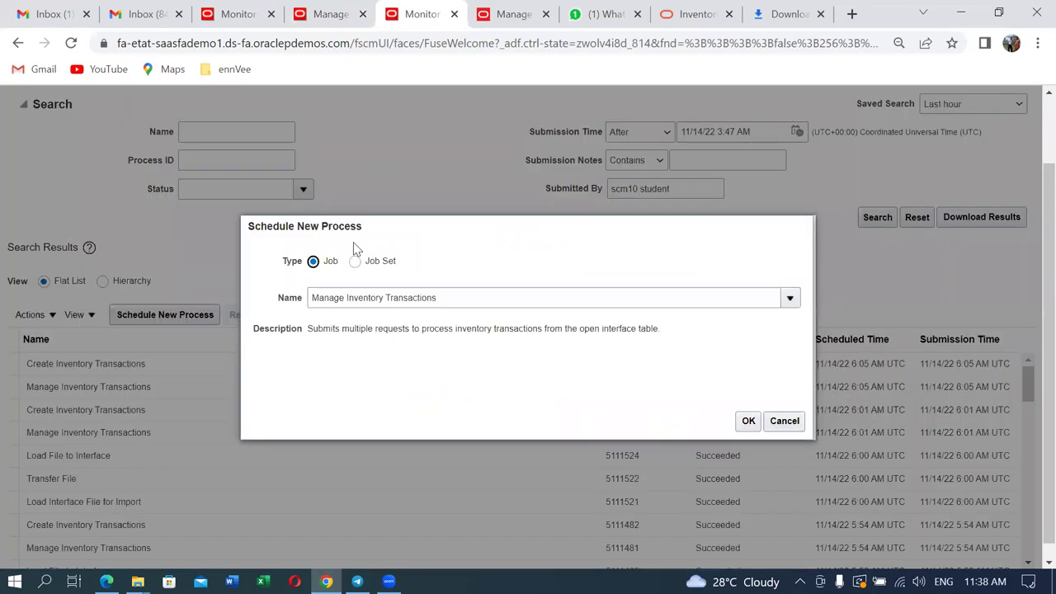
left_click(749, 422)
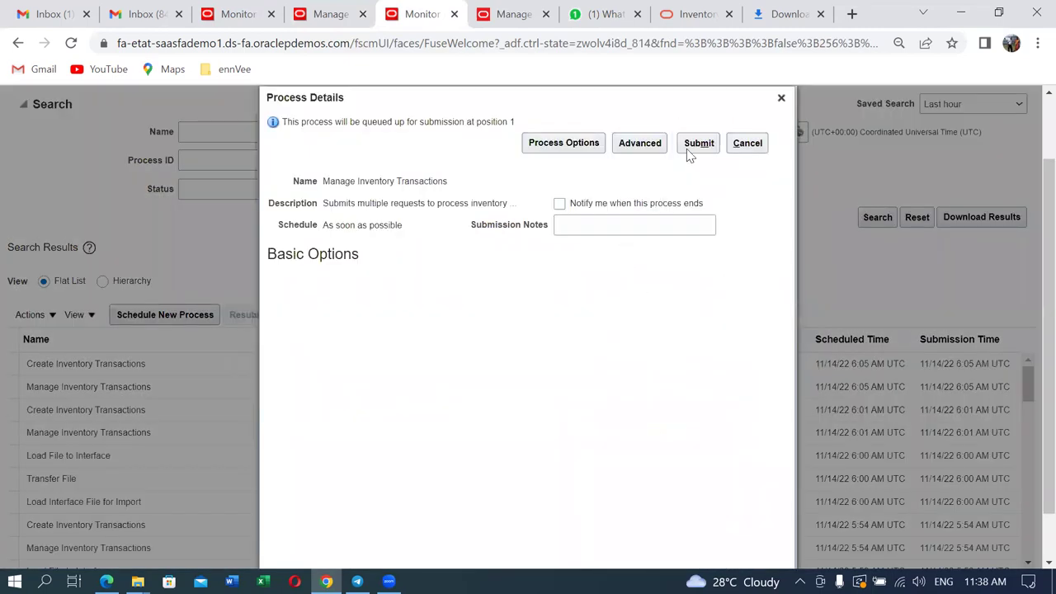
left_click(701, 144)
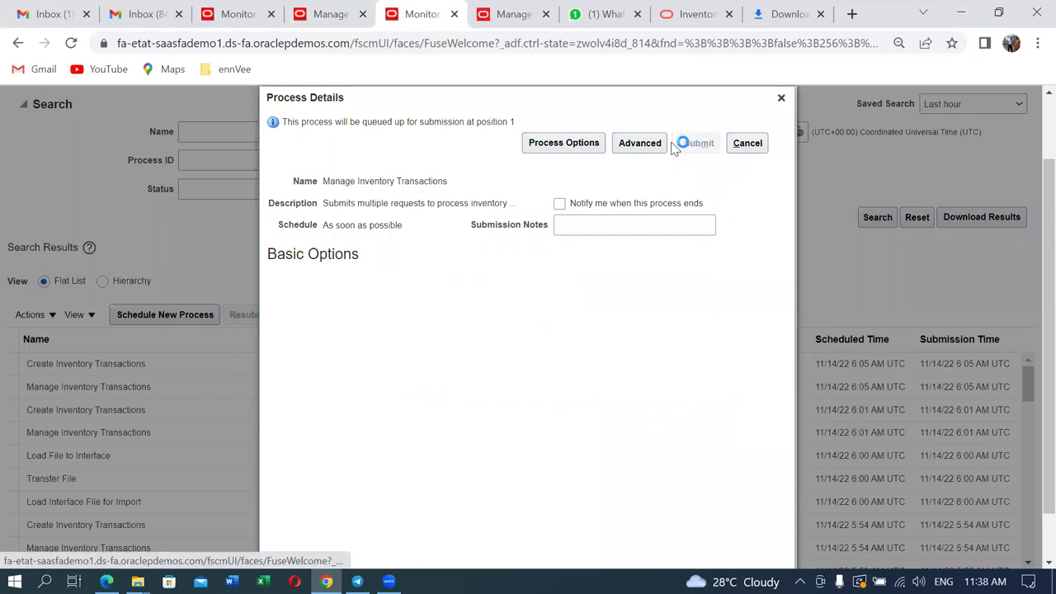
left_click(694, 245)
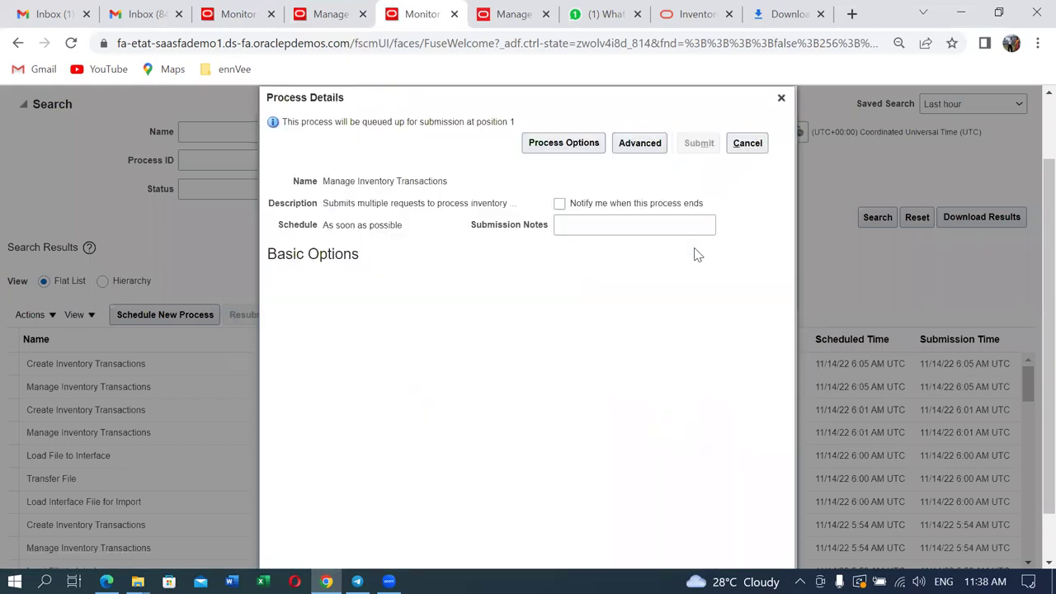
left_click(781, 98)
Refresh the scheduled processes list to check the status of the new inventory transaction processes.
left_click(582, 315)
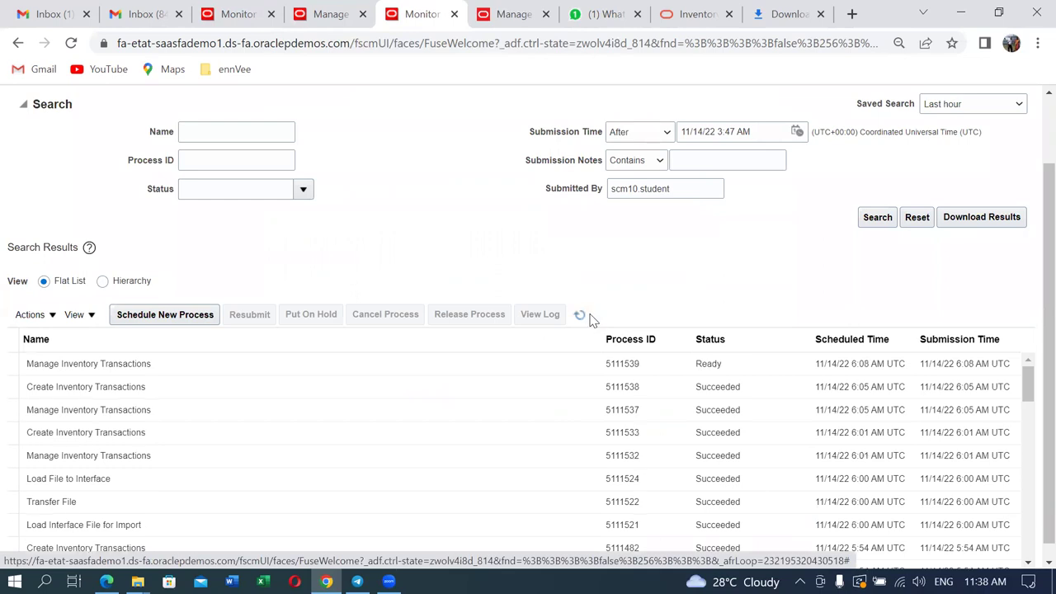
left_click(580, 316)
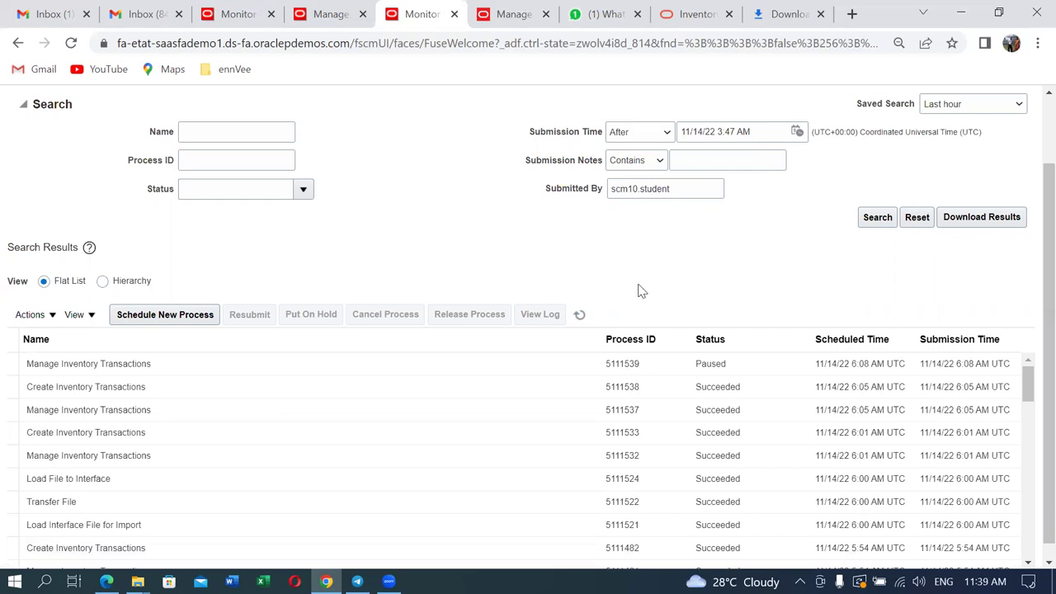
left_click(579, 321)
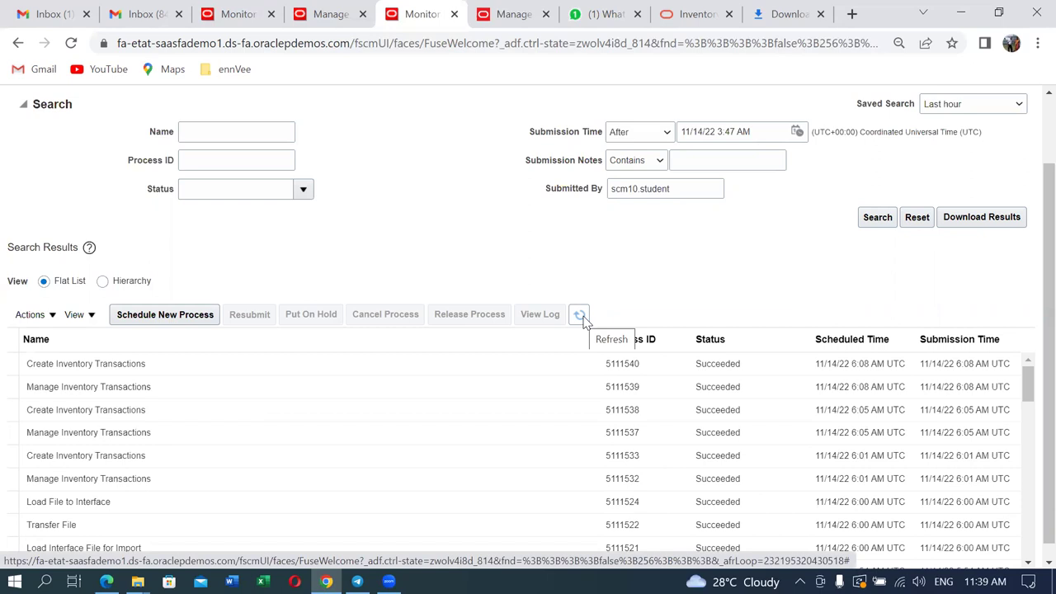
left_click(581, 316)
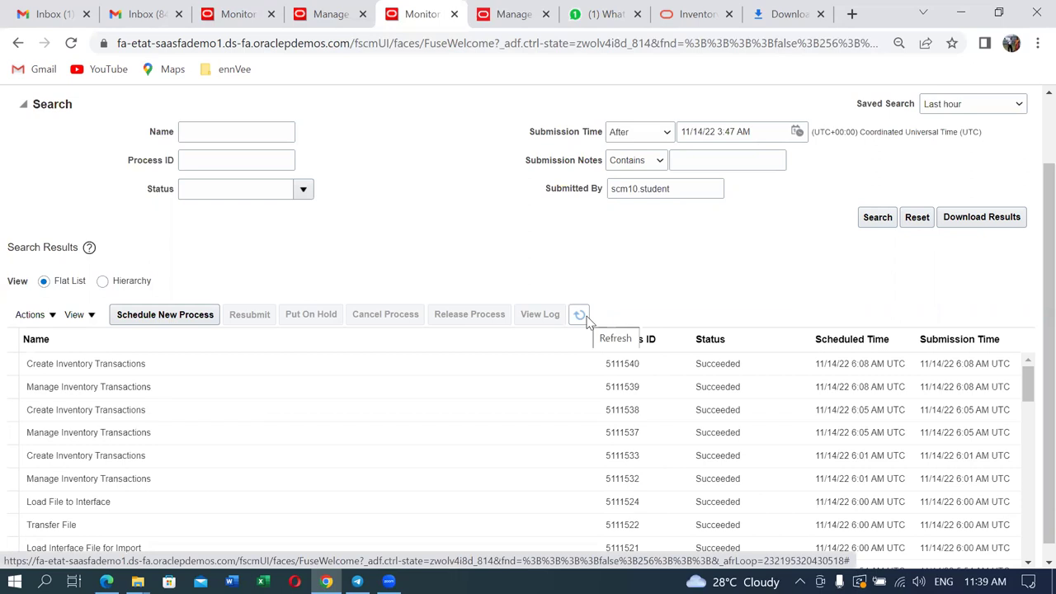
left_click(584, 318)
Leave the error transactions summary and open the Manage Item Quantities task from Inventory Management.
left_click(512, 14)
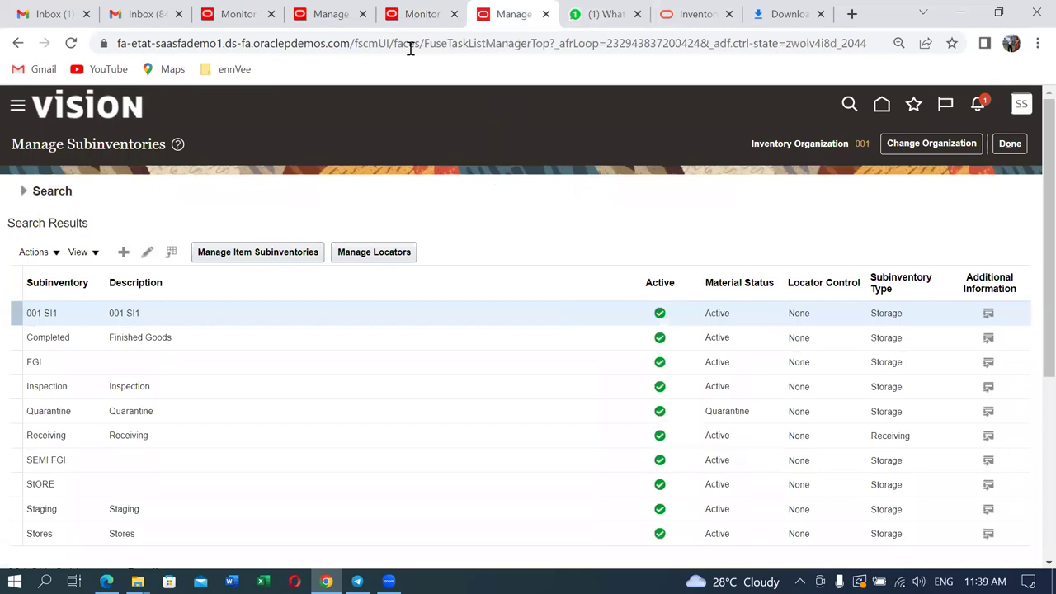
left_click(325, 17)
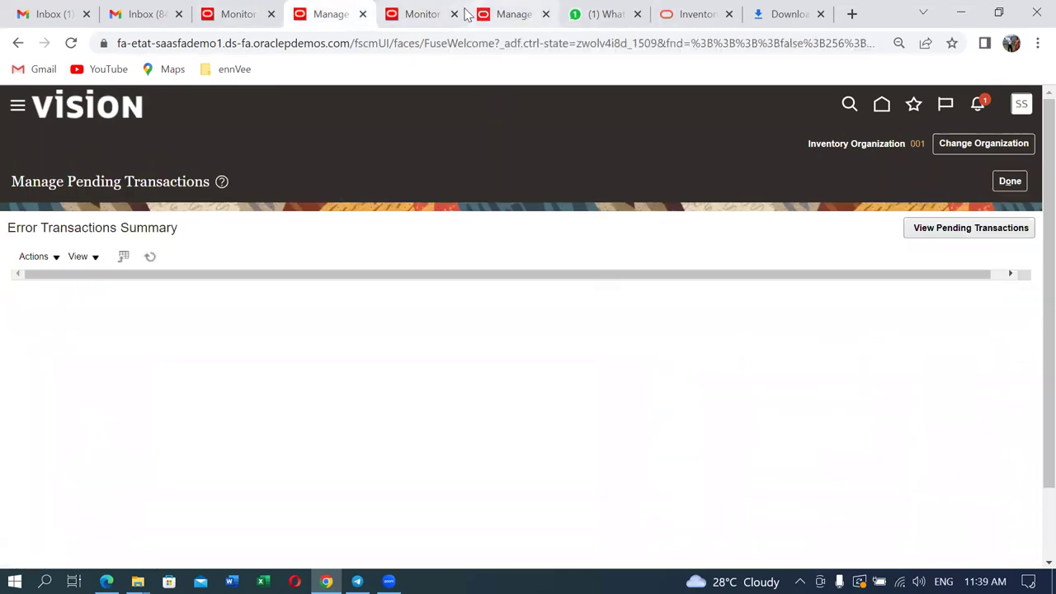
left_click(1013, 182)
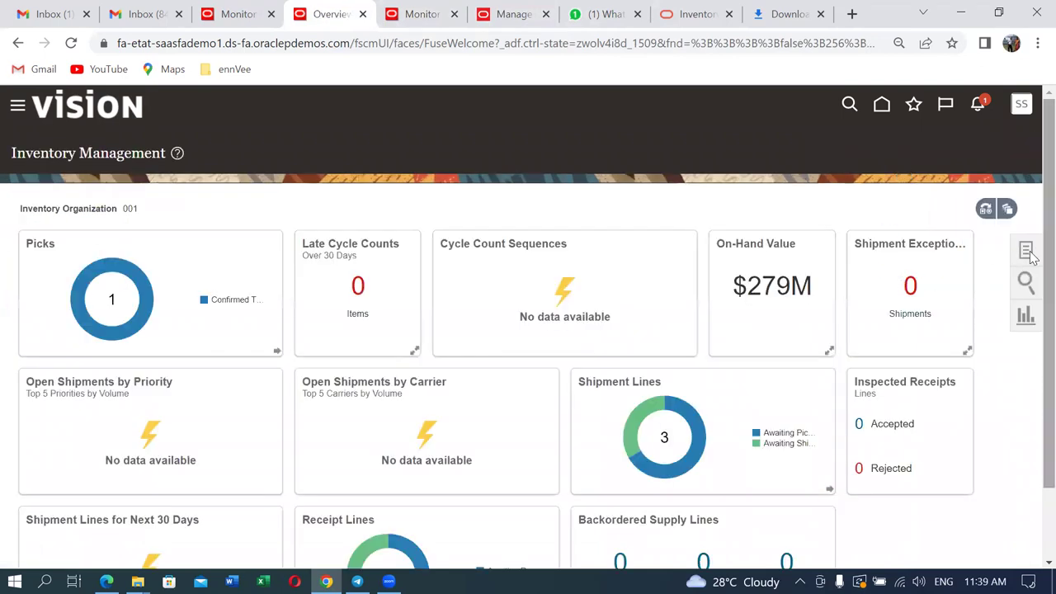
left_click(1024, 253)
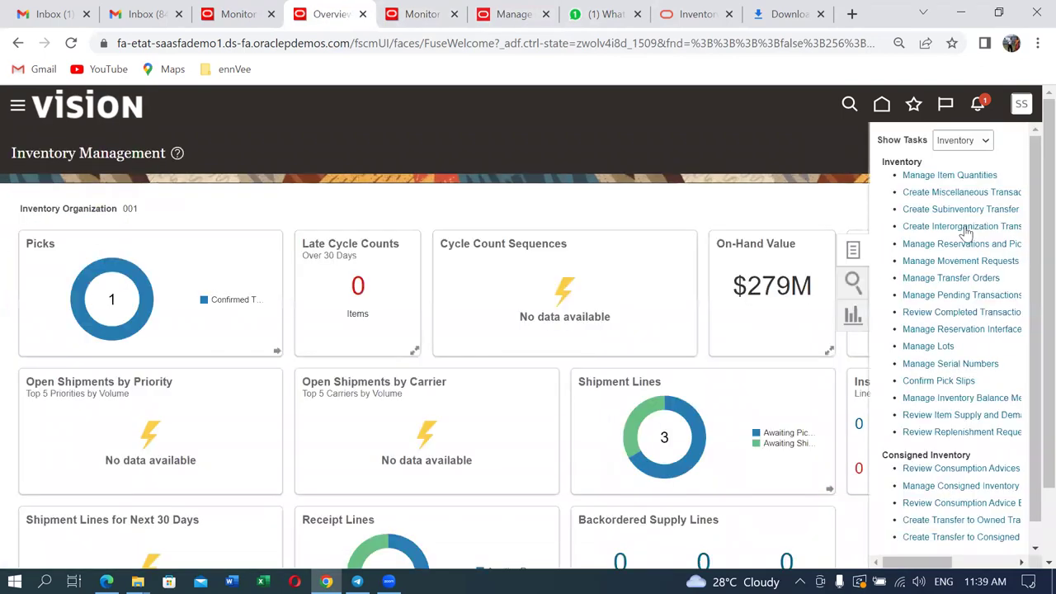
left_click(933, 175)
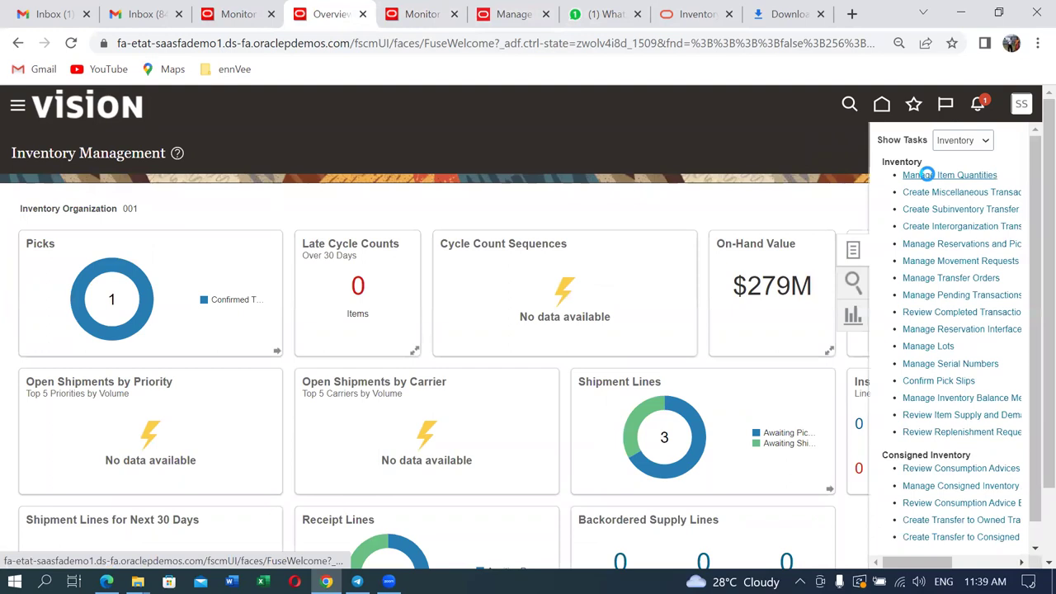
Search the on-hand quantity of item a01_import_test_1 in organization 001.
left_click(161, 279)
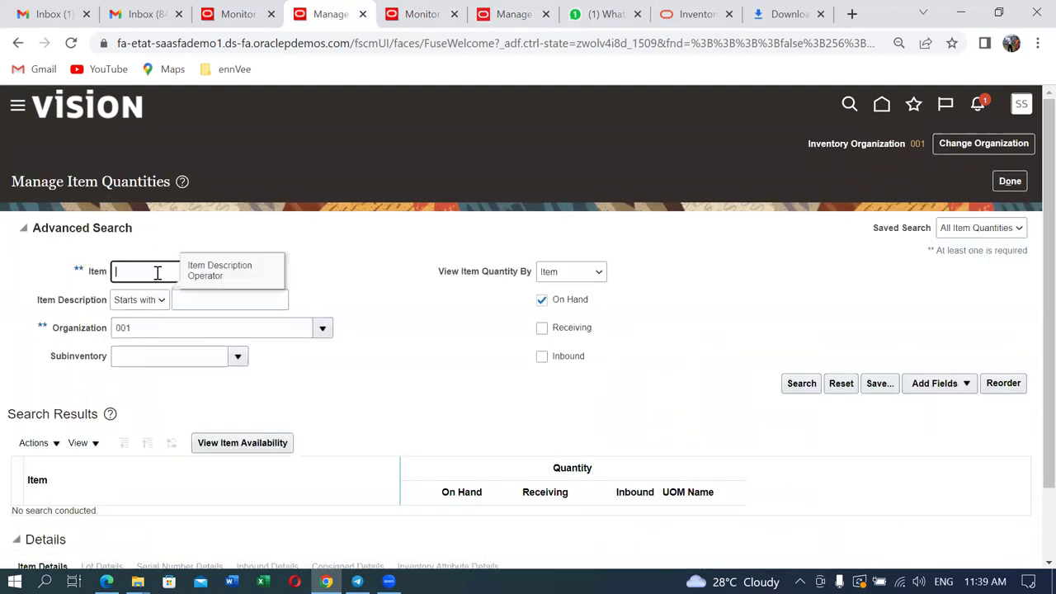
type("a01_imp")
key("Tab")
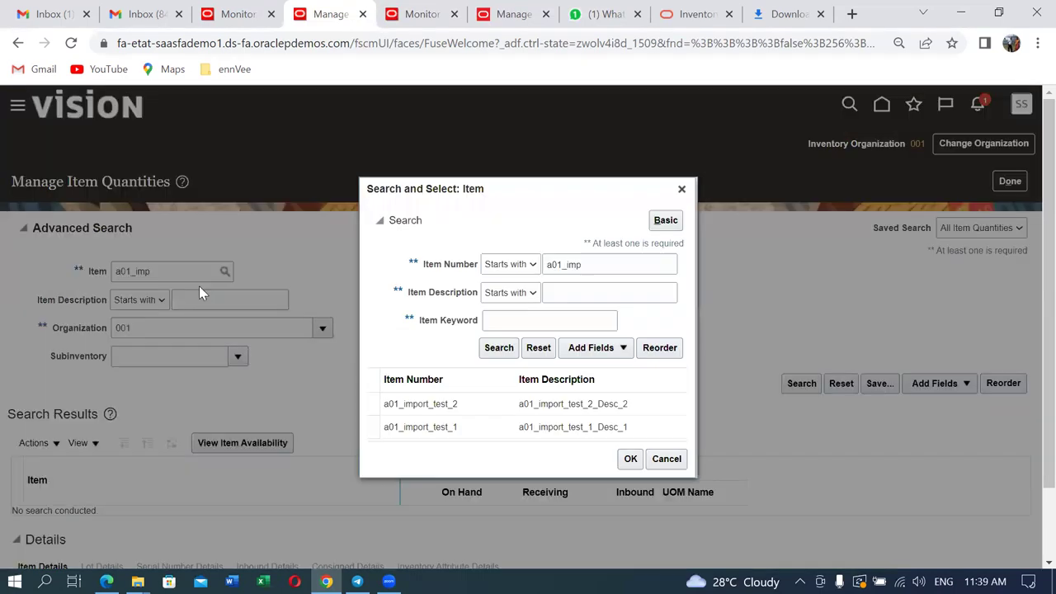
left_click(438, 427)
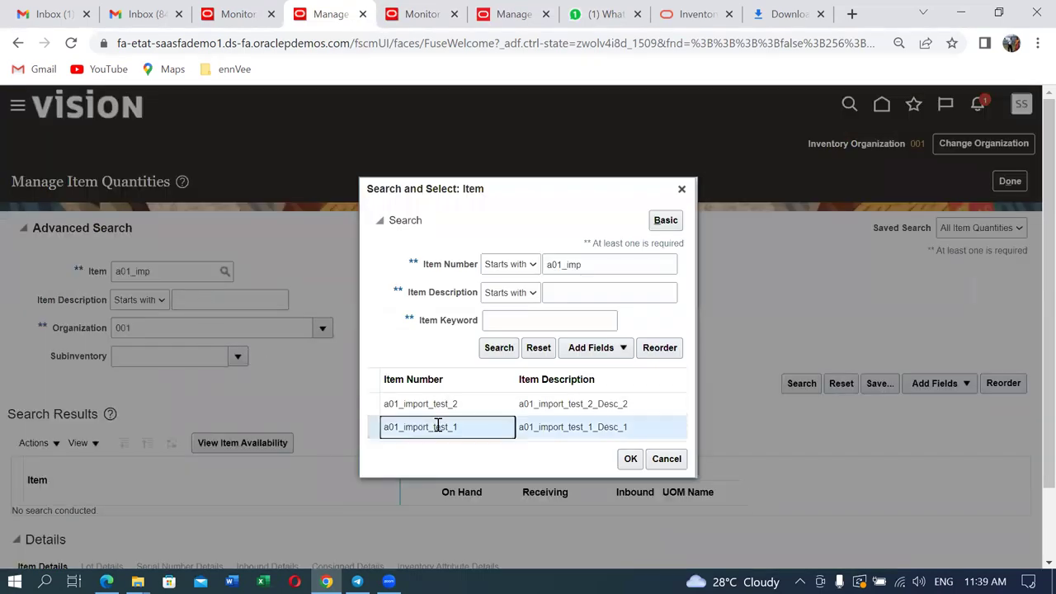
left_click(632, 460)
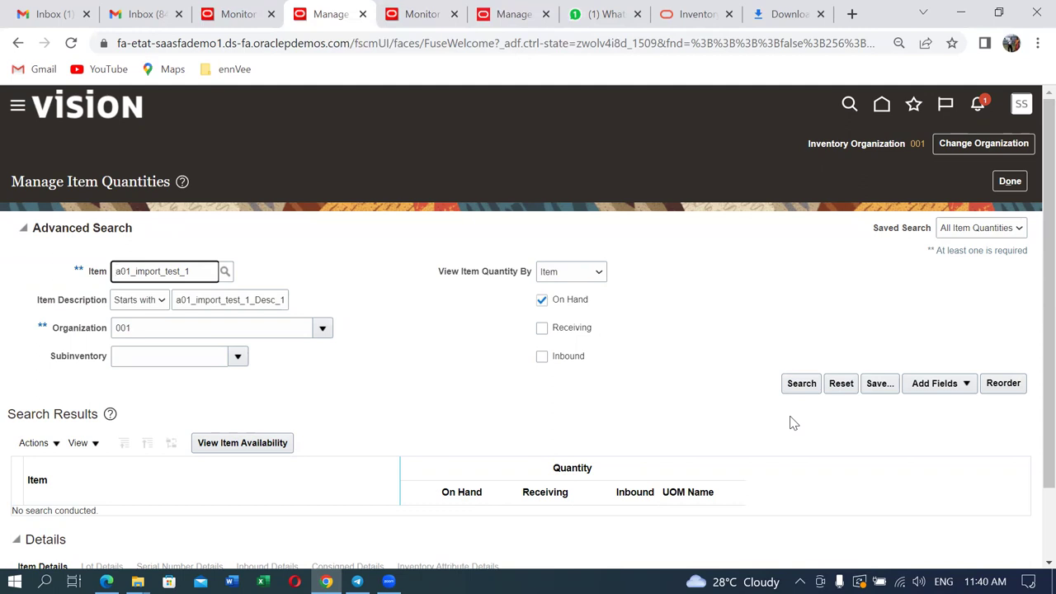
left_click(800, 387)
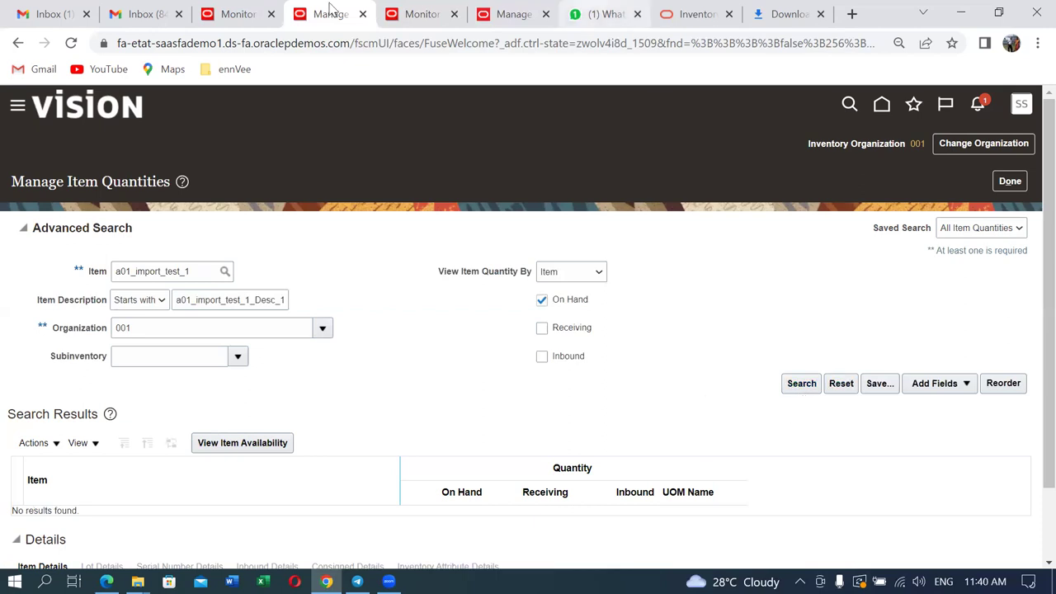
Close Manage Subinventories and open Manage Pending Transactions from Inventory Management in its place.
left_click(423, 14)
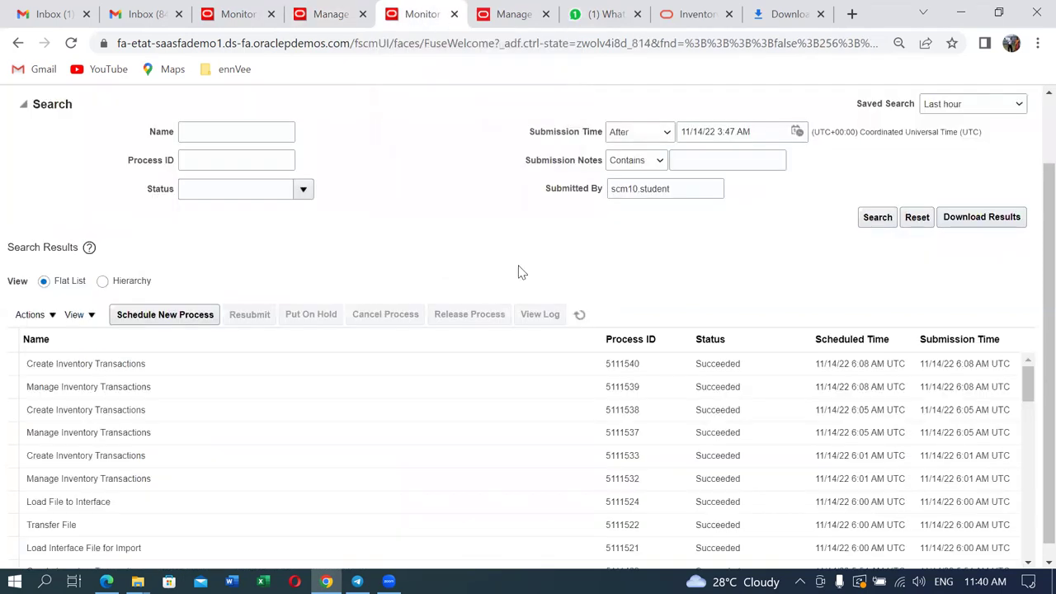
left_click(514, 14)
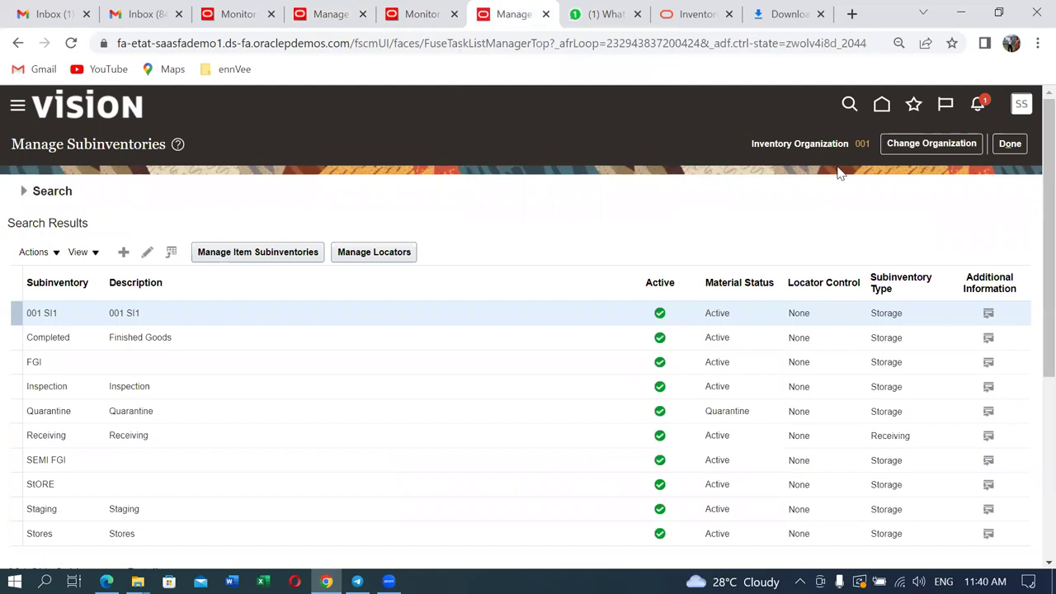
left_click(1010, 149)
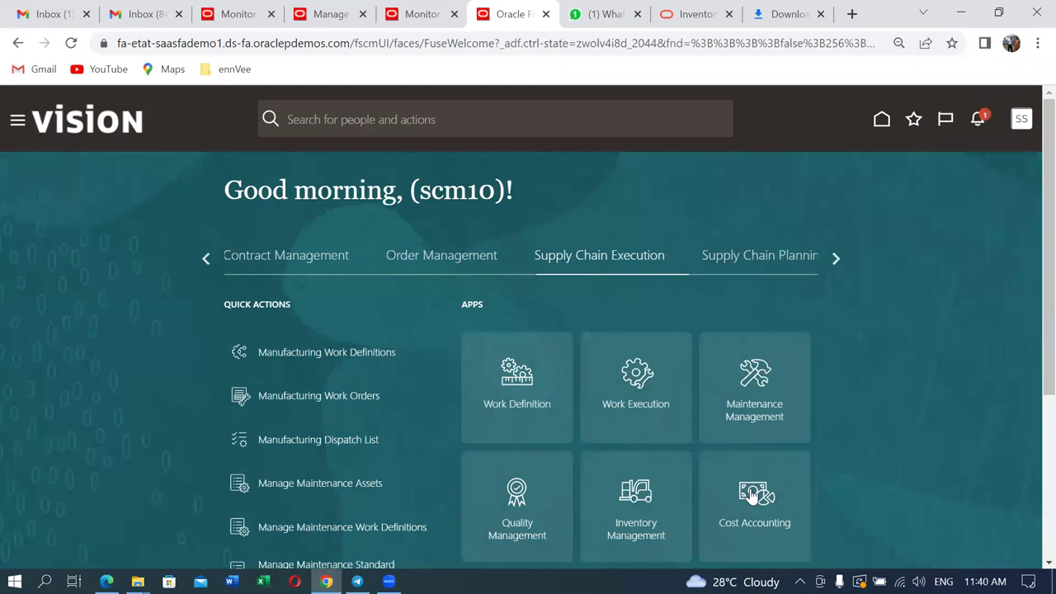
left_click(631, 510)
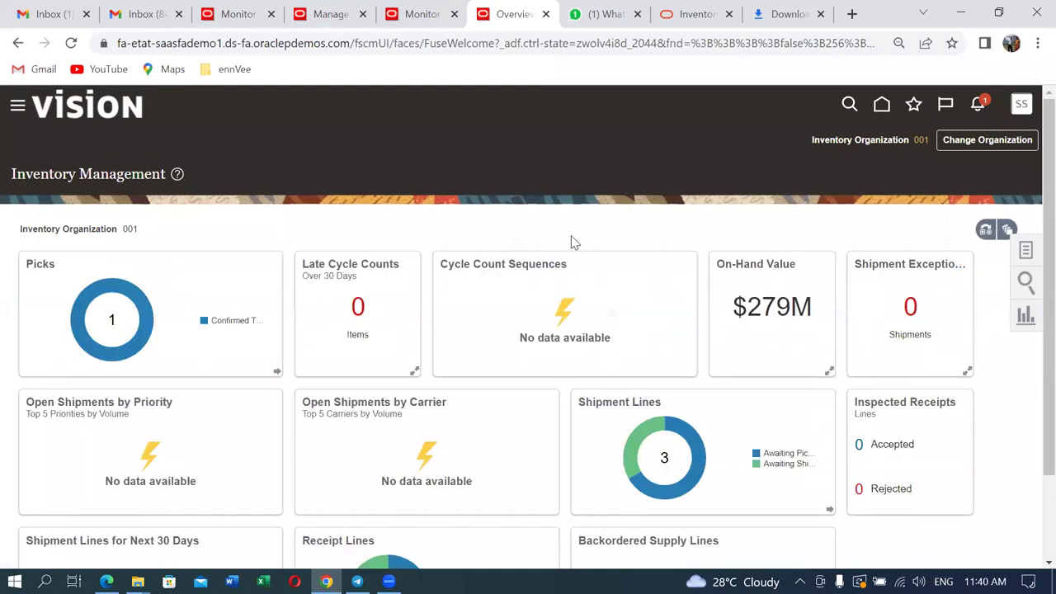
left_click(1026, 252)
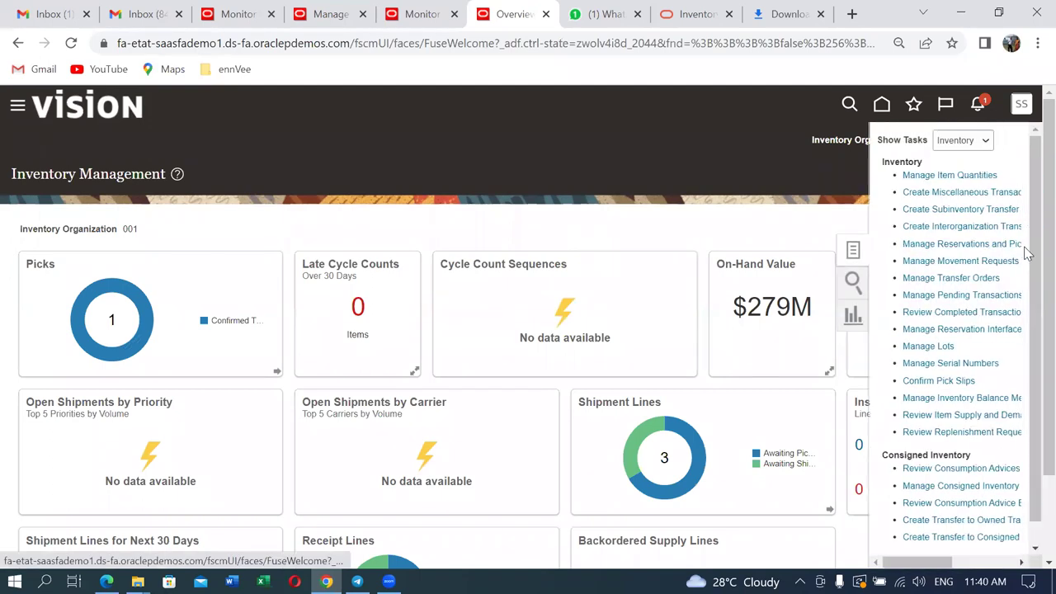
left_click(962, 295)
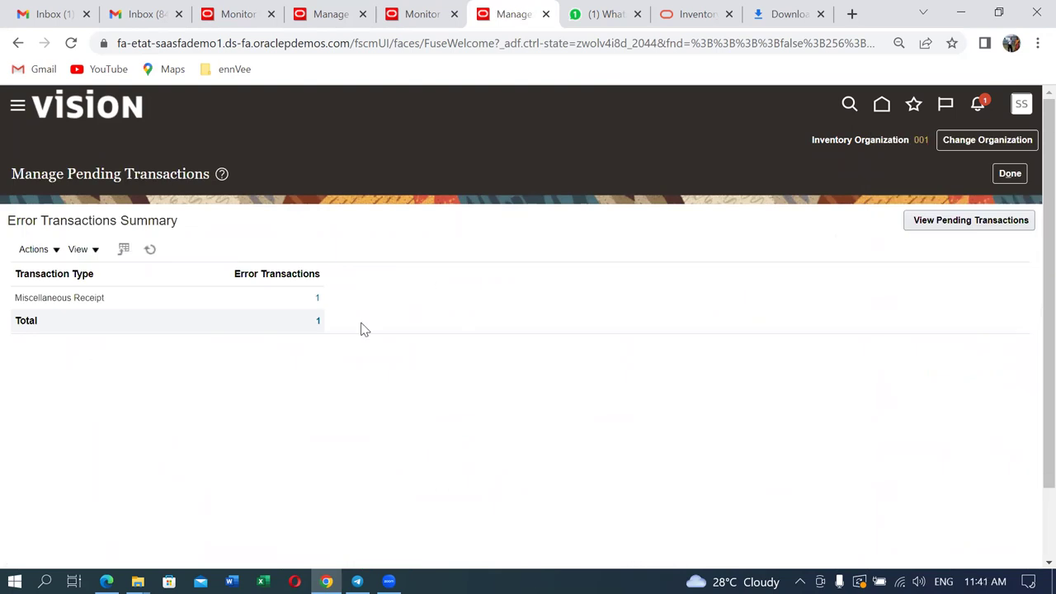
Examine the errored Miscellaneous Receipt's processing status and error explanation, and open its transaction details.
left_click(315, 297)
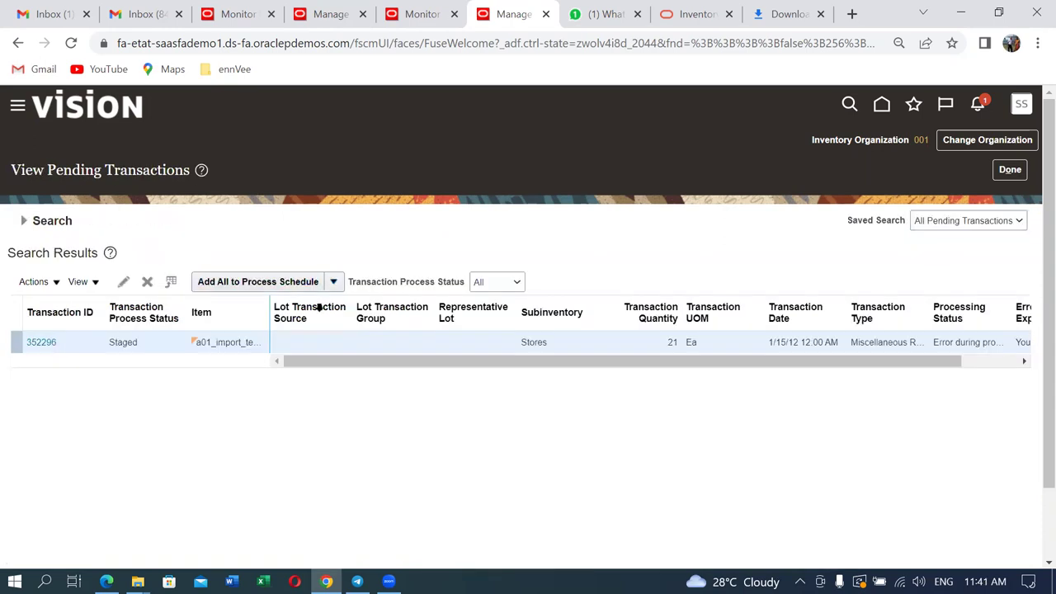
left_click_drag(476, 364, 893, 385)
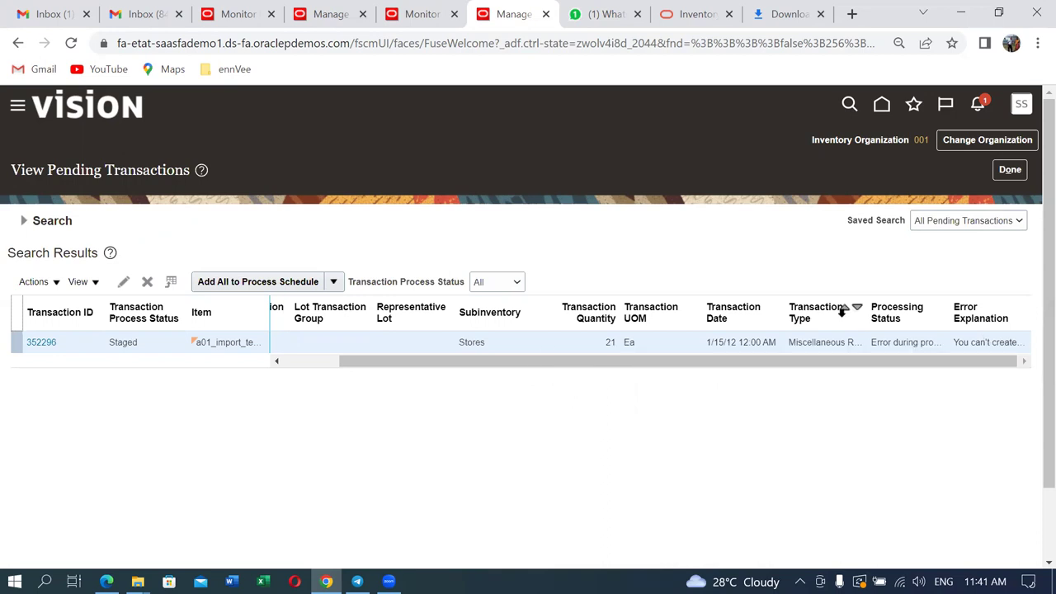
left_click(33, 343)
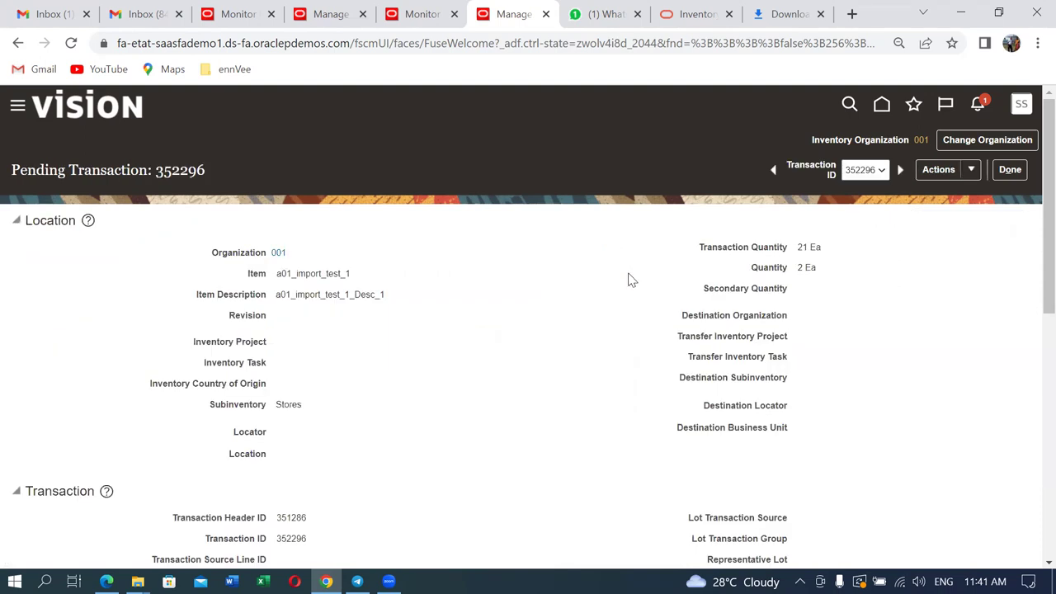
Open the pending Miscellaneous Receipt for editing and change the year of its transaction date to 2022.
left_click(969, 175)
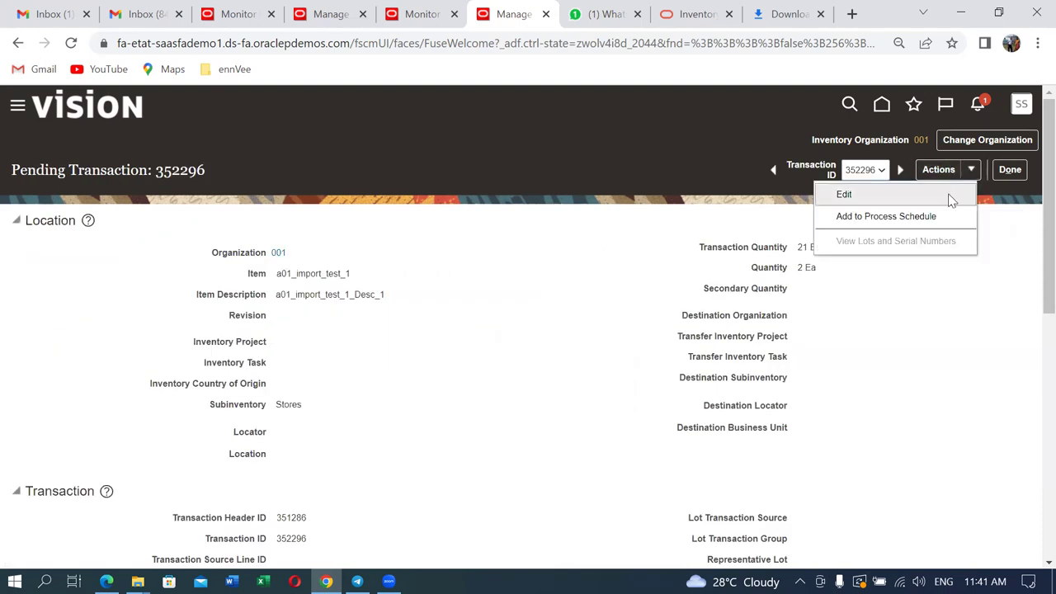
left_click(955, 196)
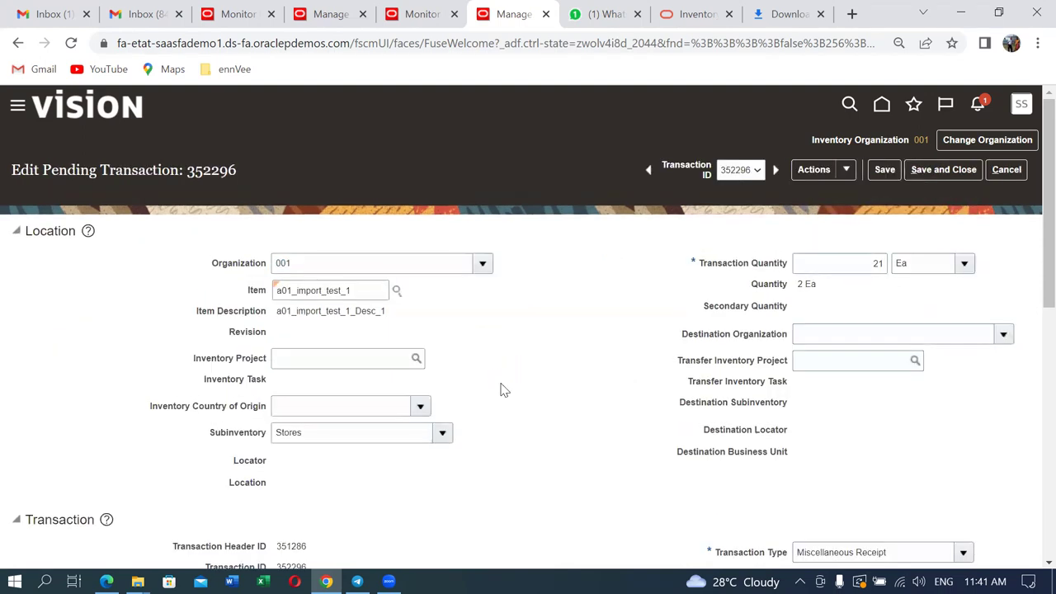
scroll(500, 383, "down", 5)
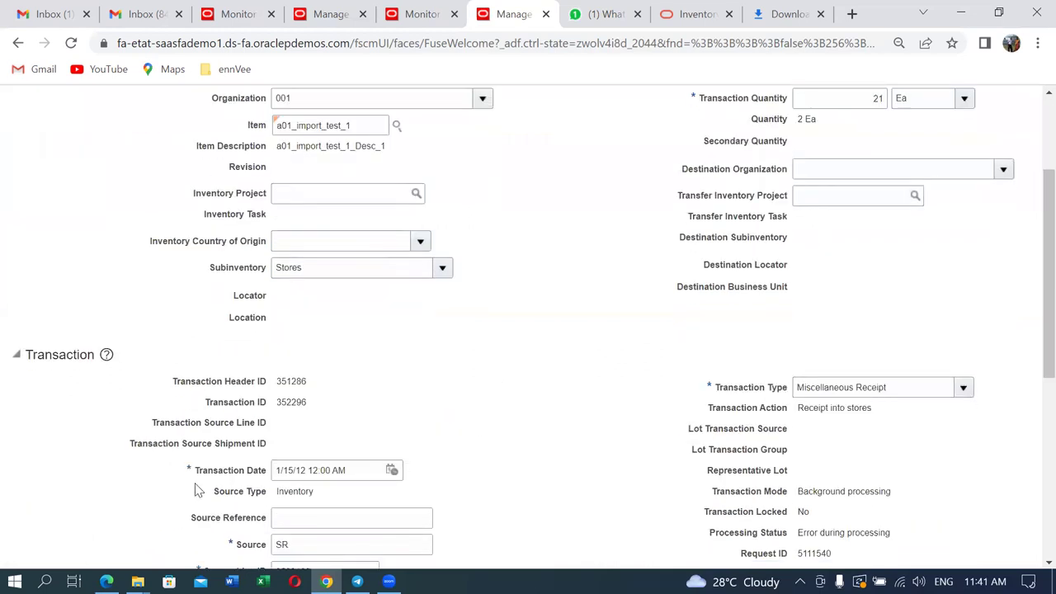
left_click(392, 471)
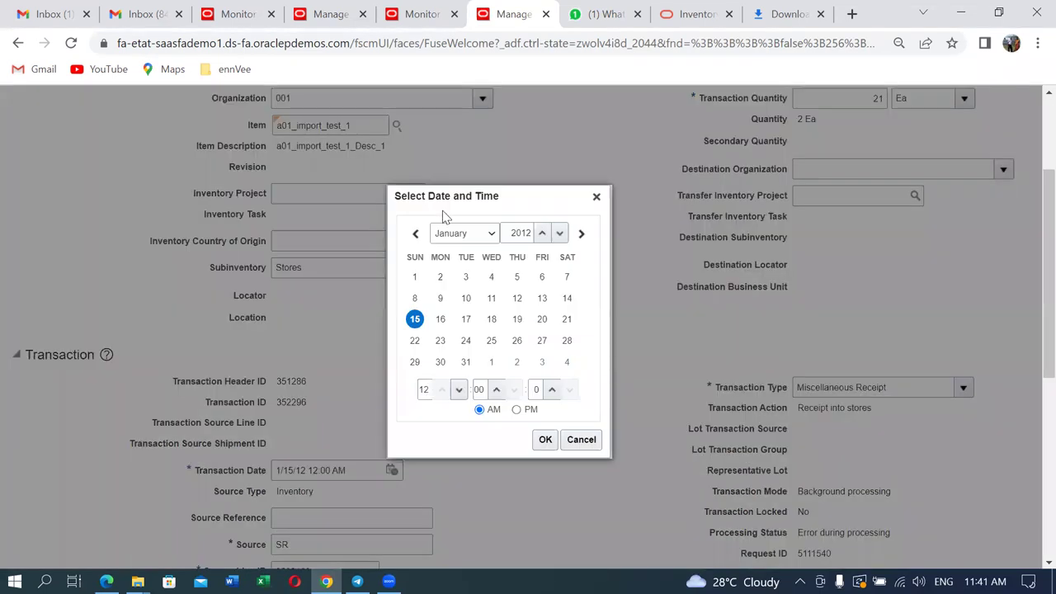
left_click(544, 235)
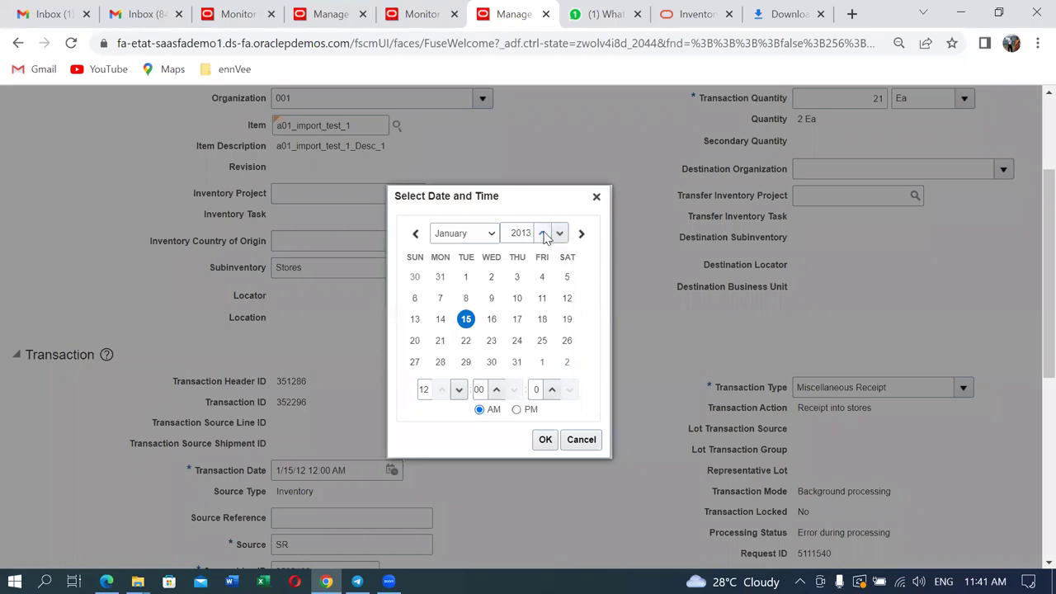
left_click(542, 234)
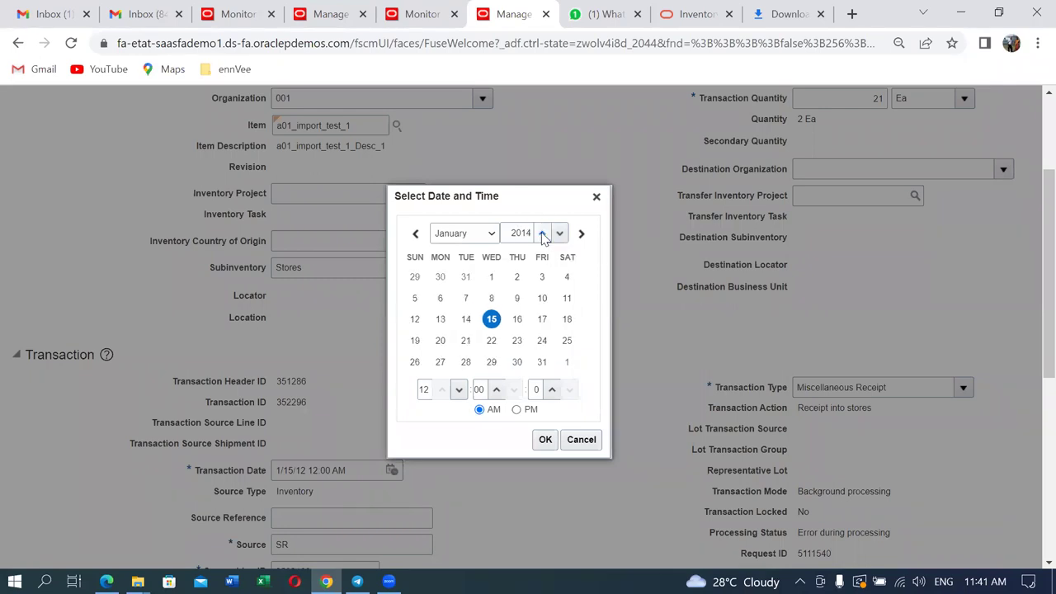
left_click(542, 233)
left_click(542, 234)
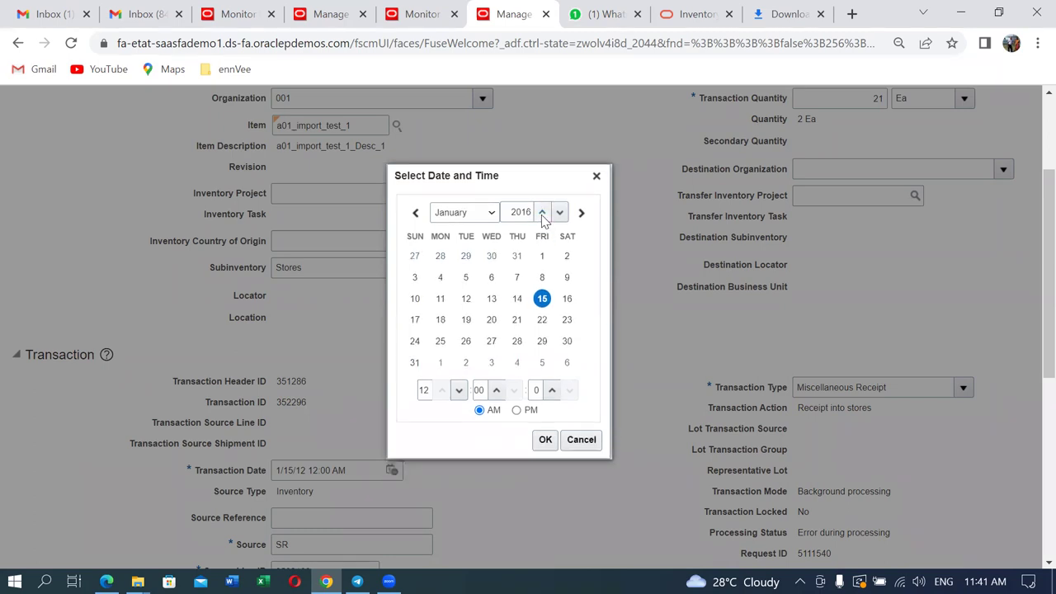
left_click(542, 212)
left_click(542, 234)
left_click(542, 234)
left_click(542, 234)
left_click(542, 233)
left_click(542, 212)
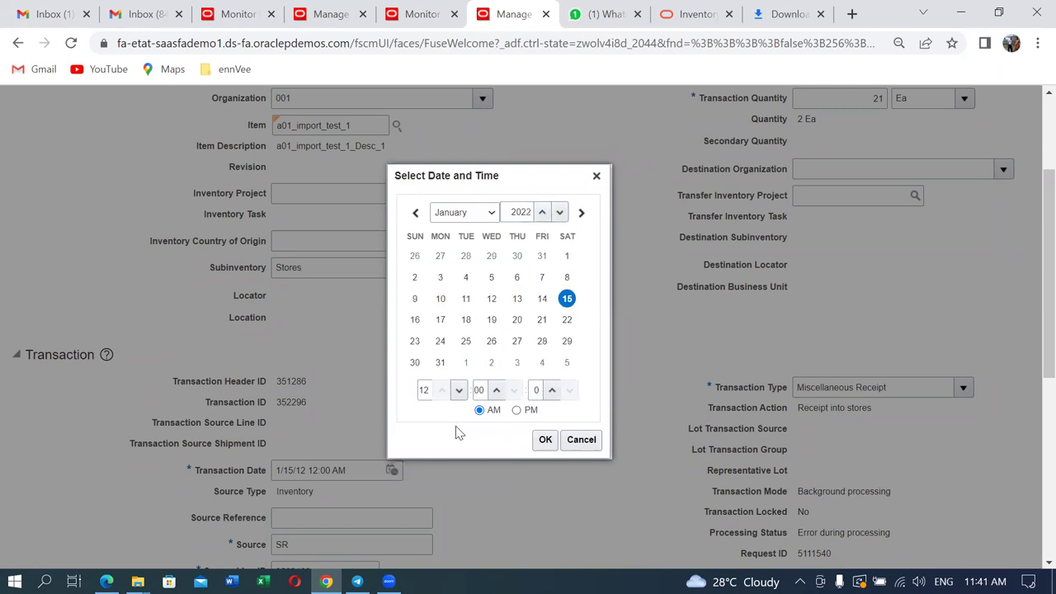
Set the transaction date's month and day to November 13, keeping 12:00 AM, and save the pending transaction.
left_click(444, 217)
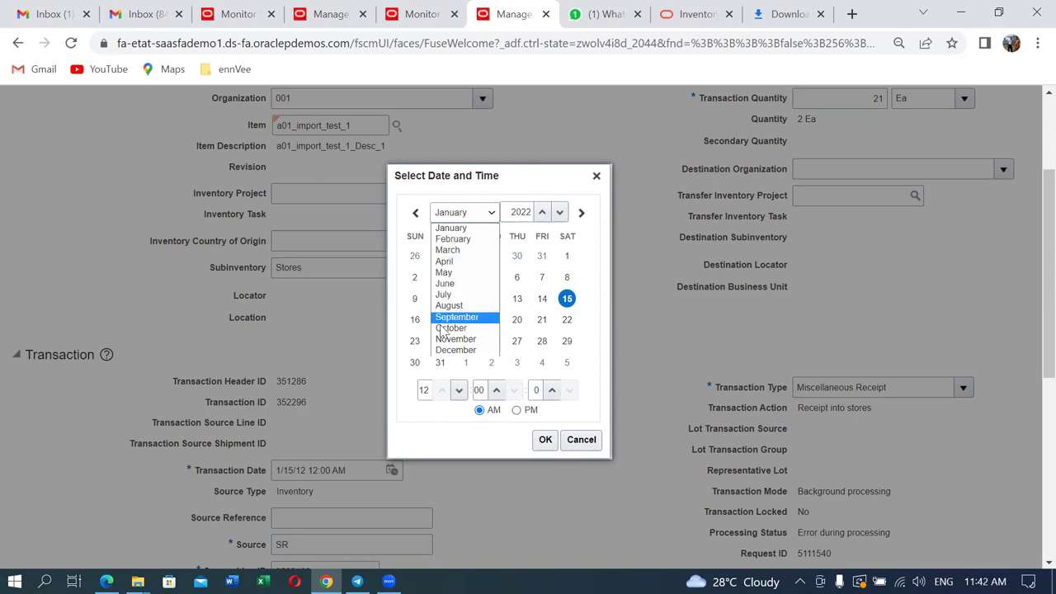
key("Escape")
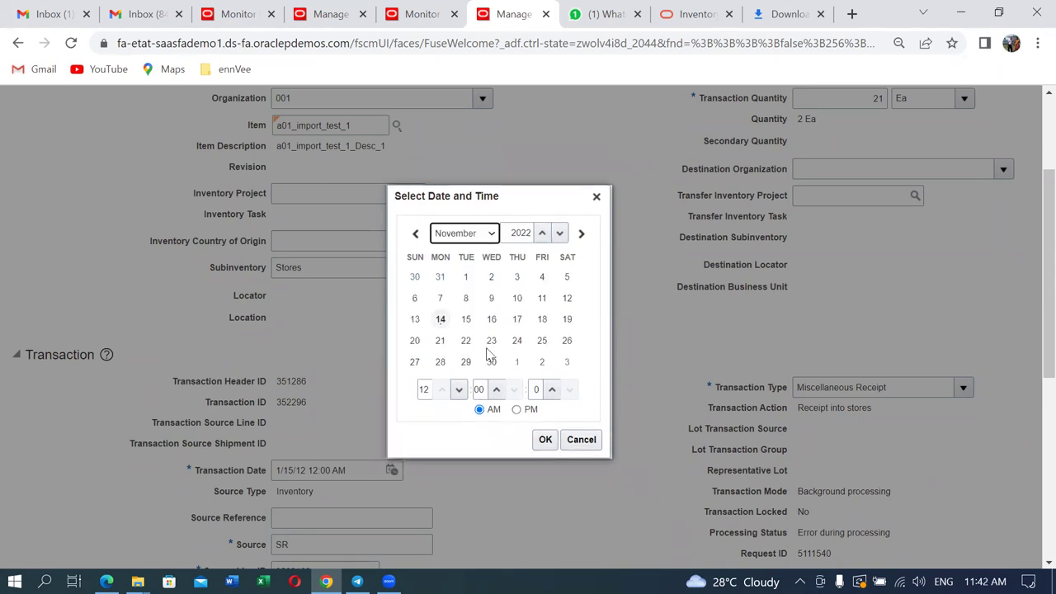
left_click(442, 320)
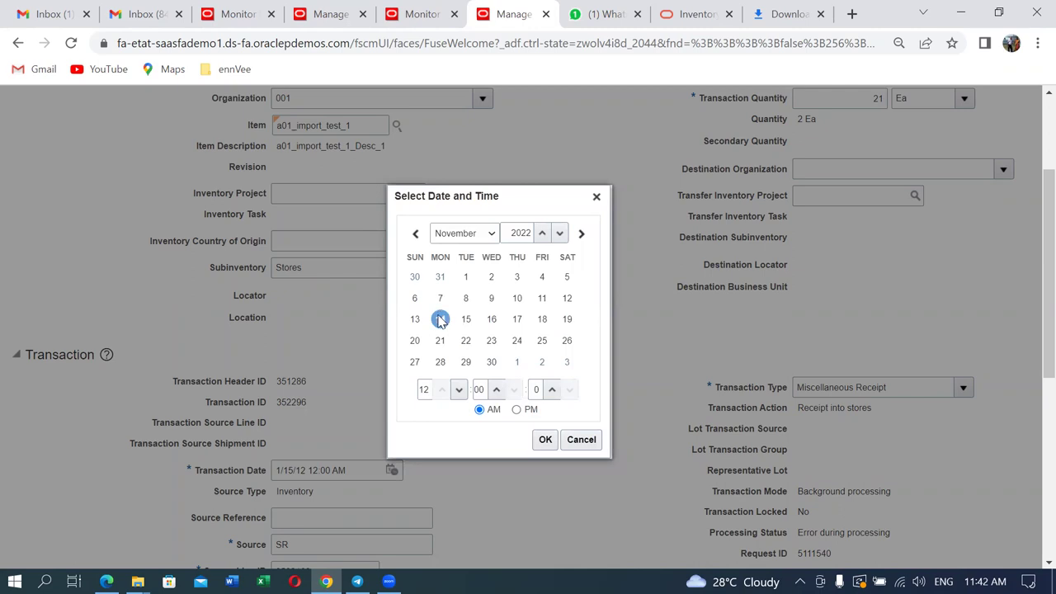
left_click(546, 440)
left_click(415, 319)
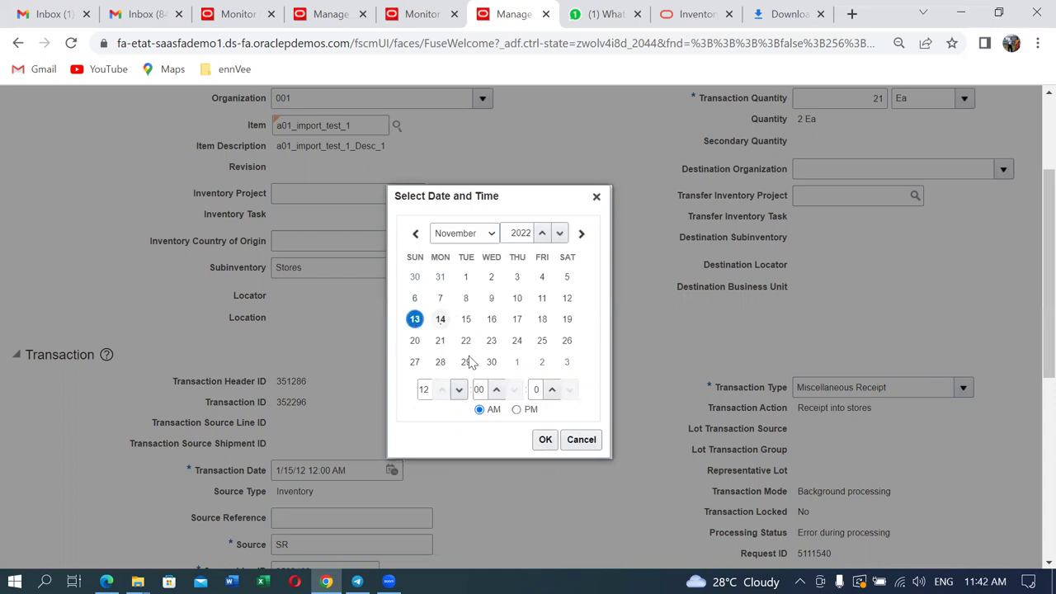
left_click(546, 440)
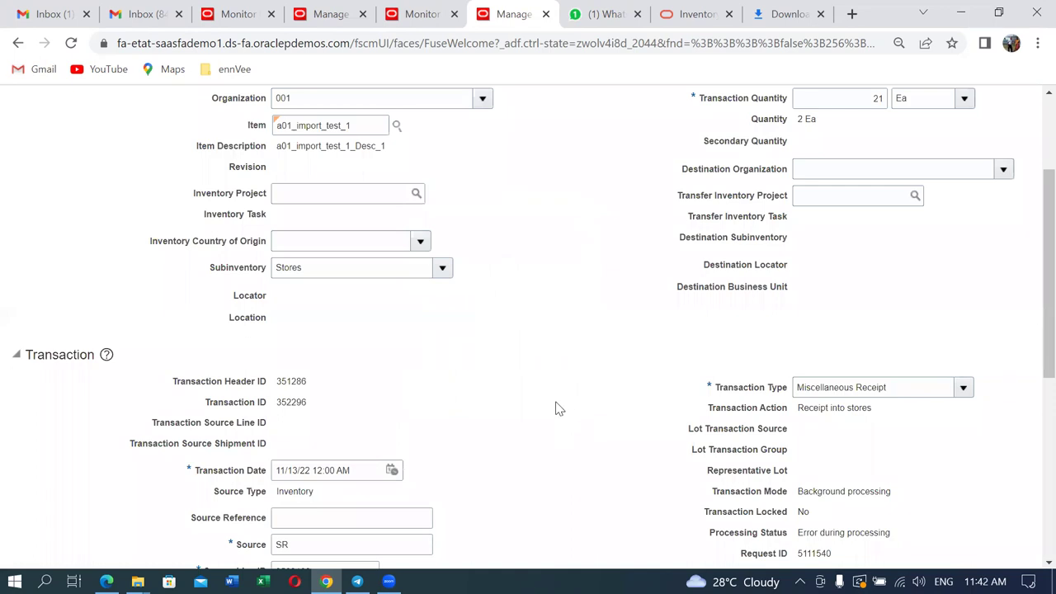
scroll(558, 410, "up", 2)
left_click(883, 171)
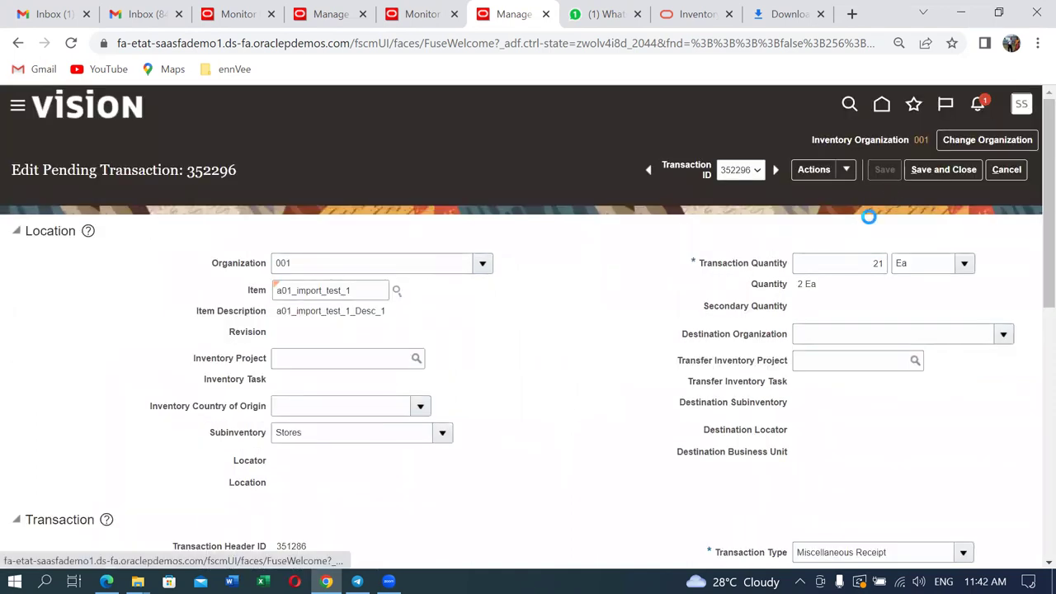
Add the corrected Miscellaneous Receipt to the process schedule, then save and close it.
left_click(819, 175)
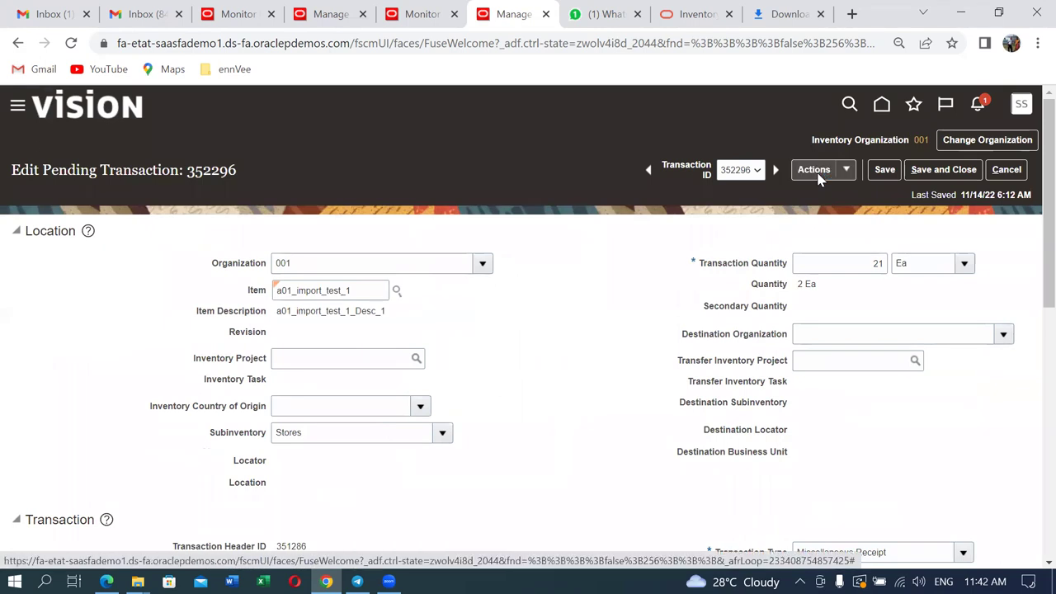
left_click(846, 171)
left_click(850, 194)
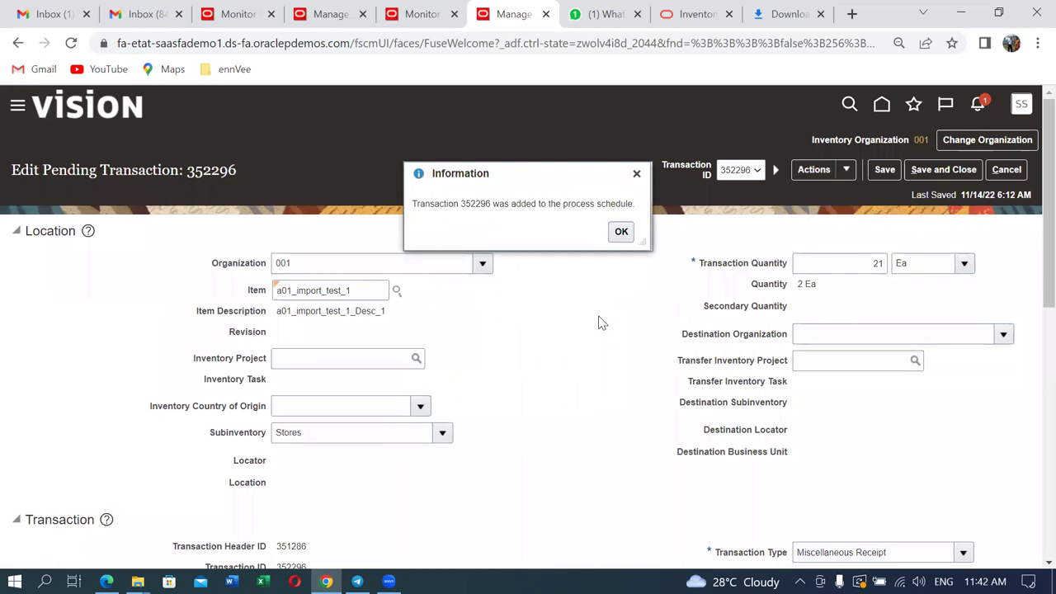
left_click(623, 233)
left_click(623, 234)
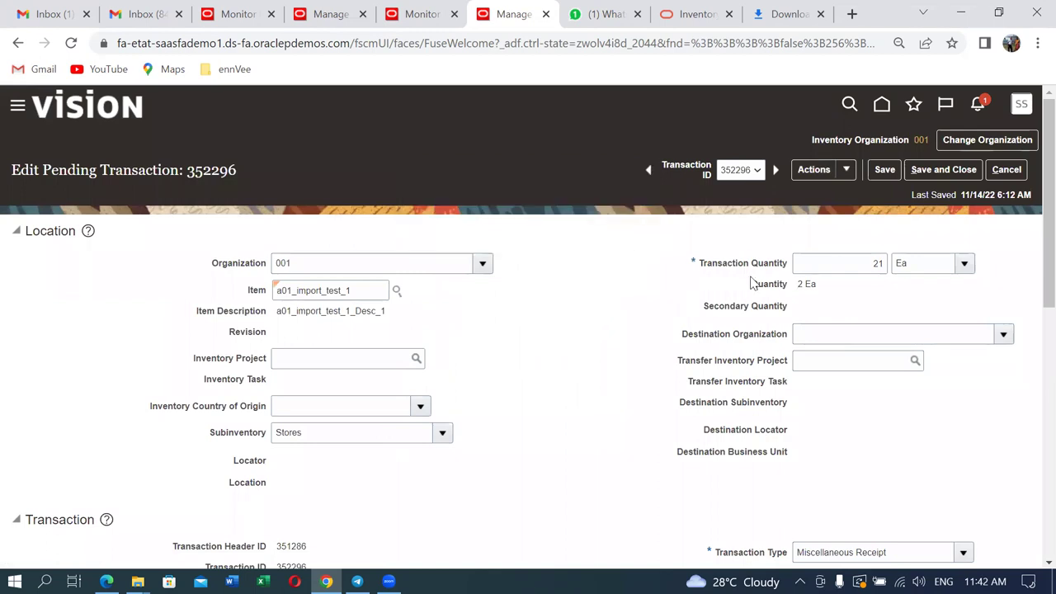
left_click(966, 169)
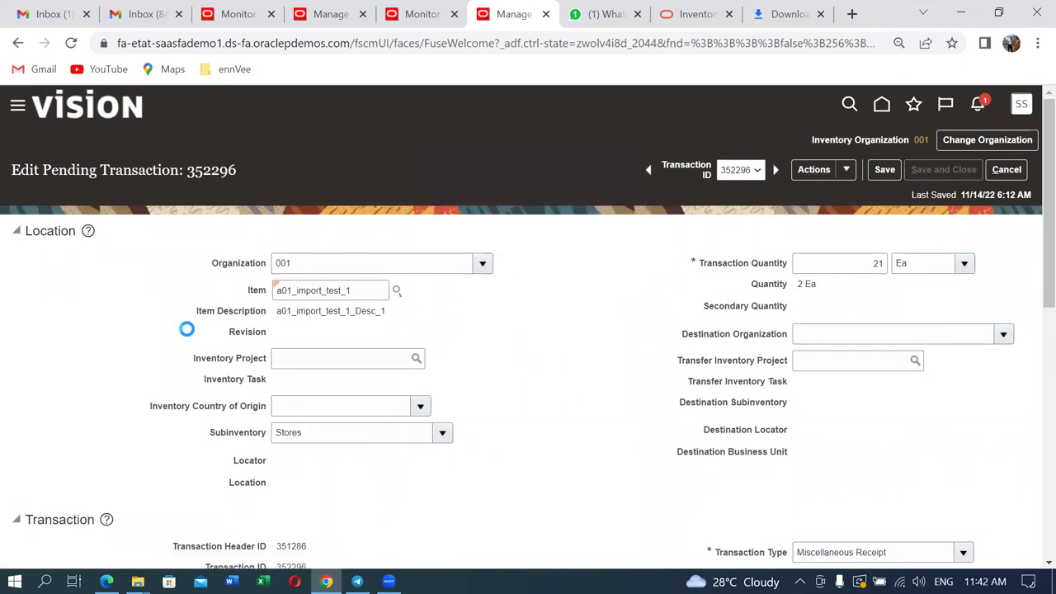
Return to Inventory Management and reopen Manage Pending Transactions to check the error transactions summary.
left_click(1007, 174)
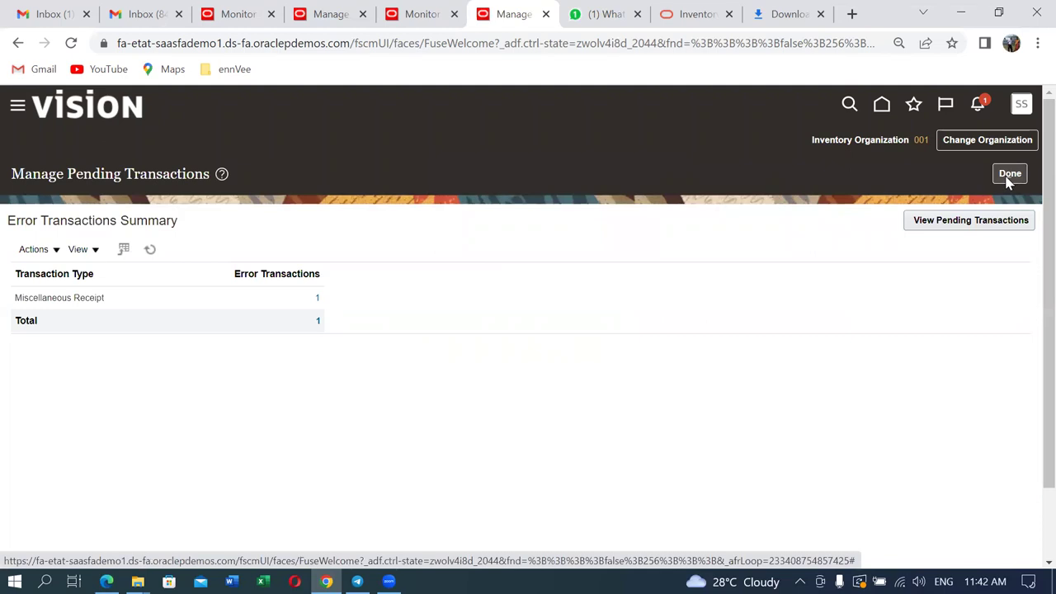
left_click(1008, 175)
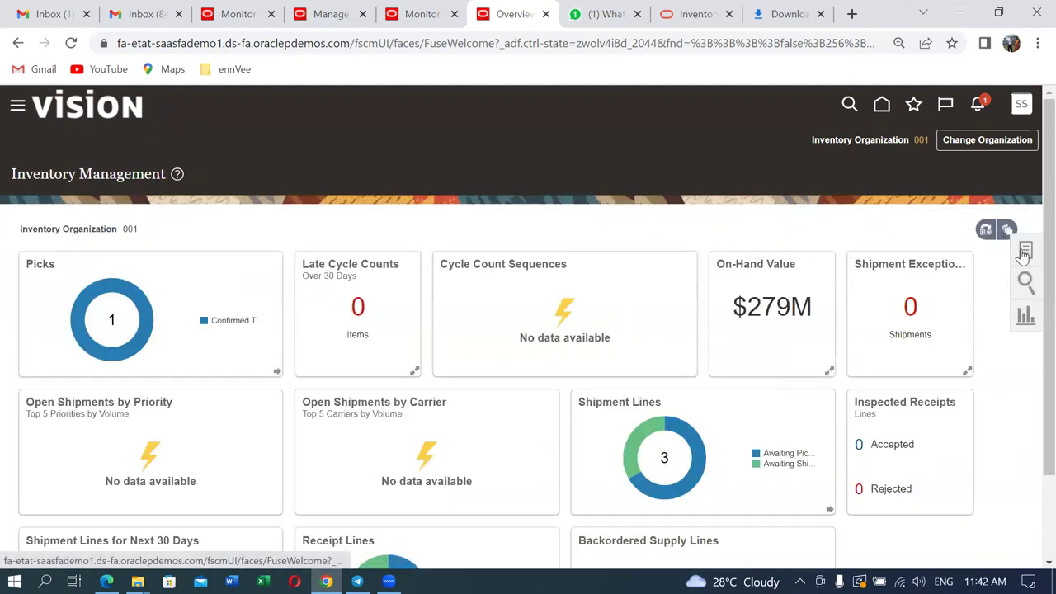
left_click(1024, 254)
left_click(949, 299)
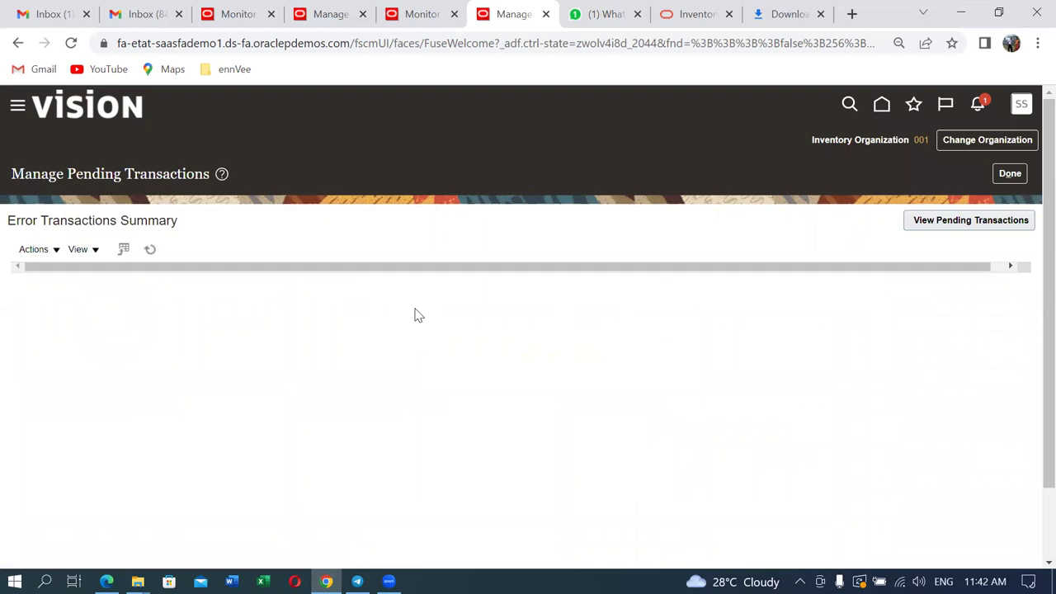
Submit the Manage Inventory Transactions job as a new scheduled process with its default options.
left_click(418, 14)
left_click(169, 317)
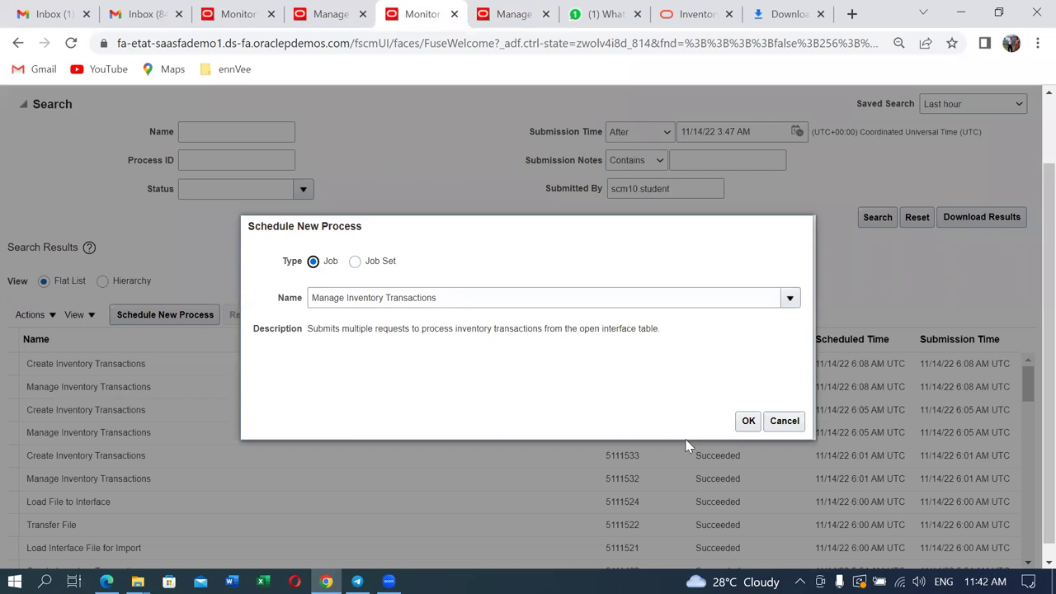
left_click(749, 420)
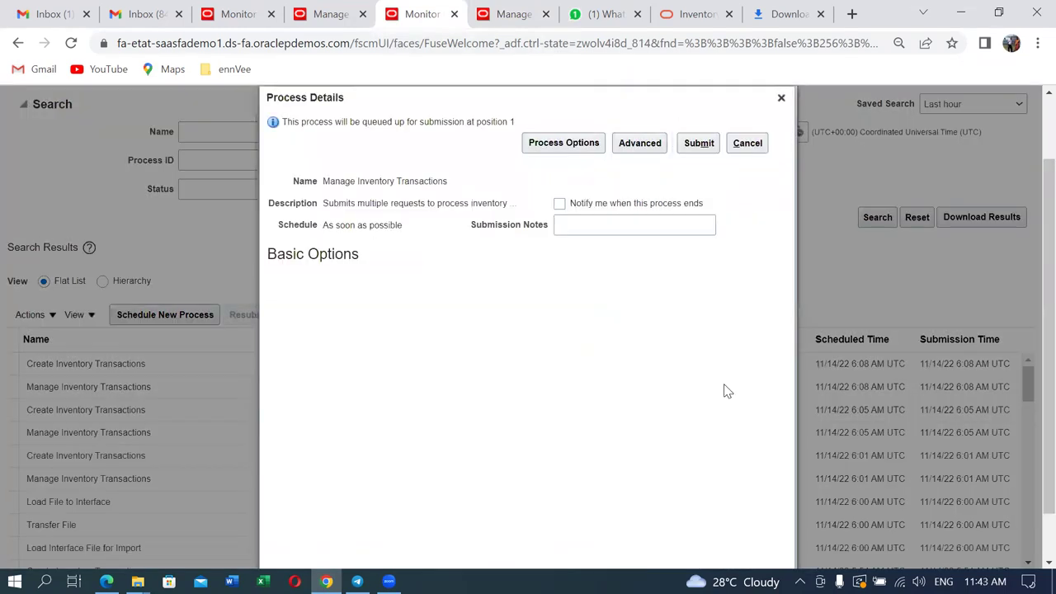
left_click(699, 143)
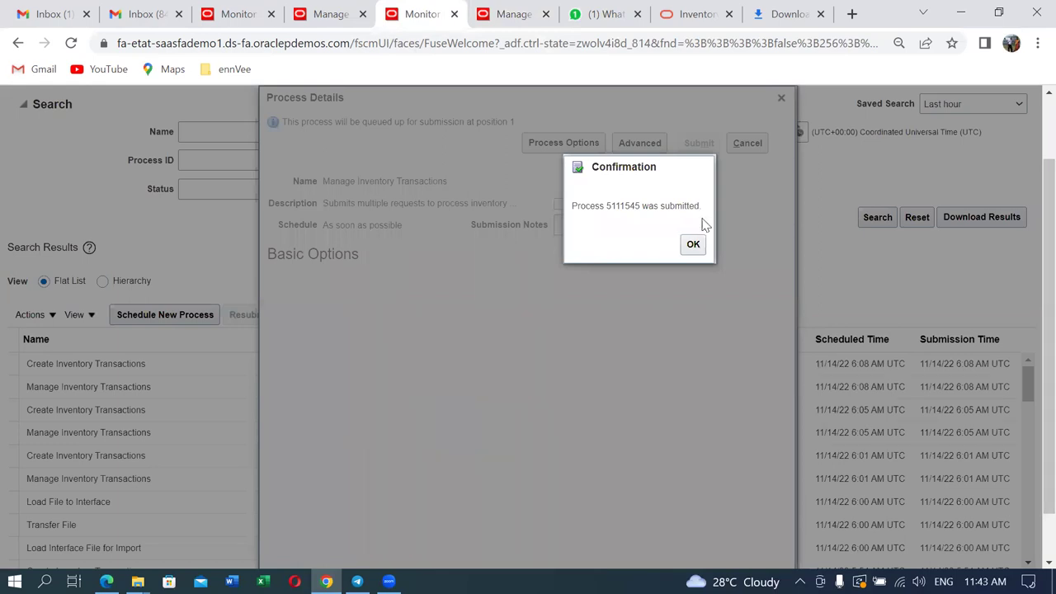
left_click(695, 246)
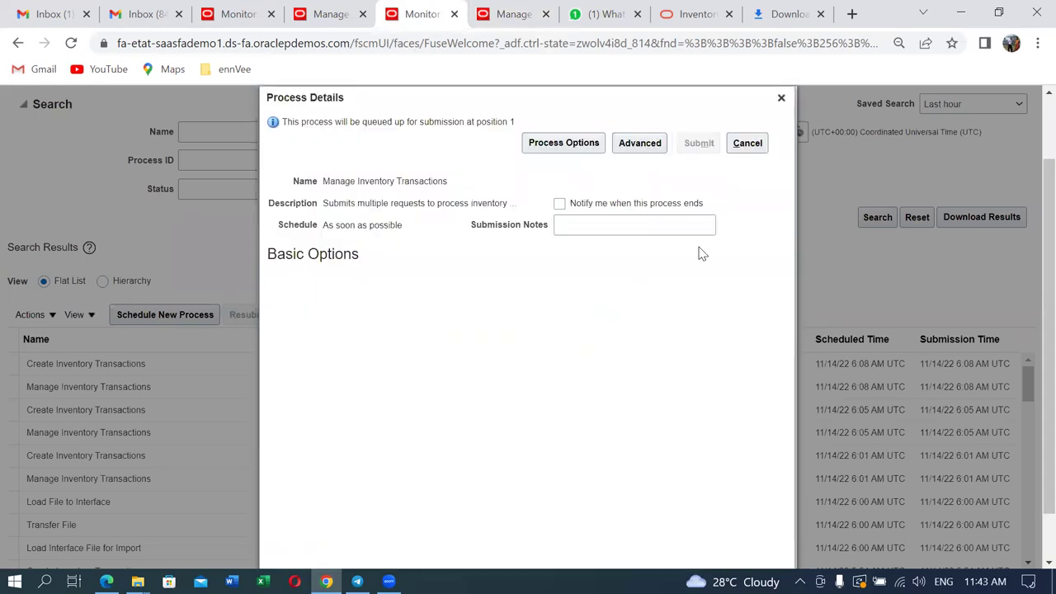
left_click(781, 100)
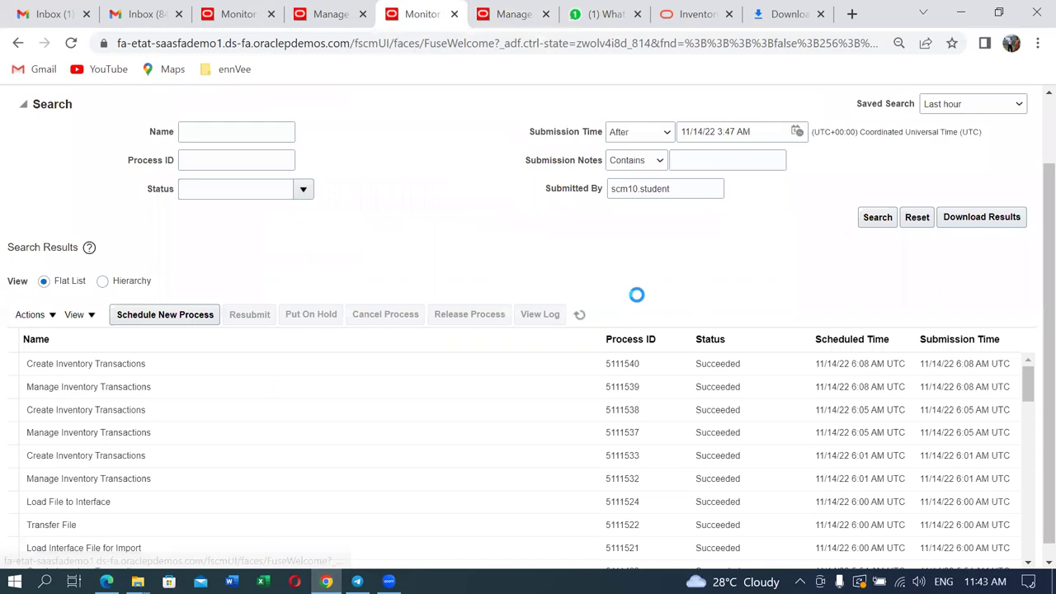
Refresh the scheduled processes list to check the status of the submitted inventory transaction jobs.
left_click(581, 316)
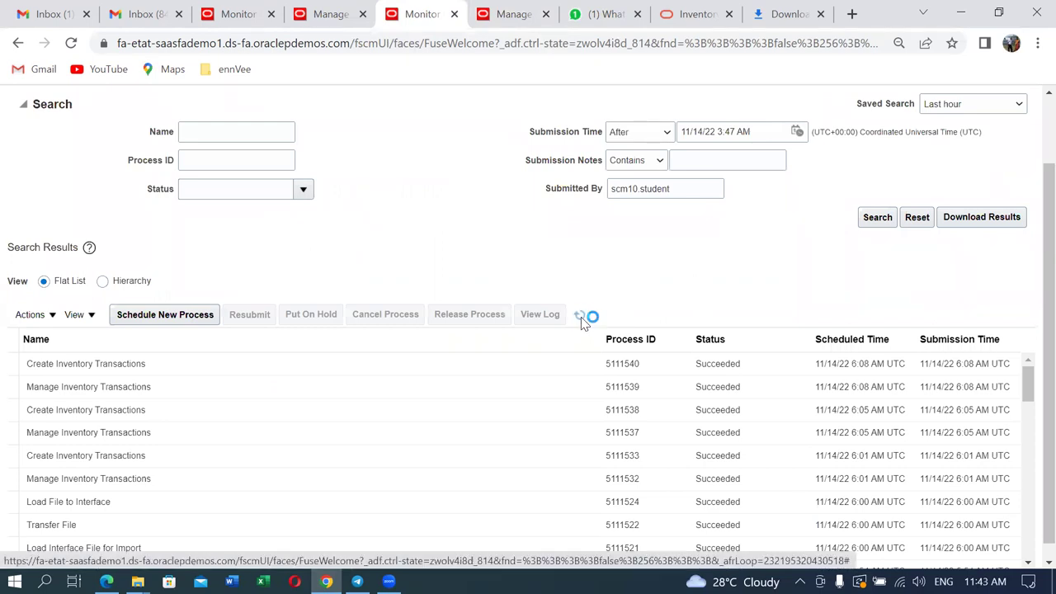
left_click(582, 322)
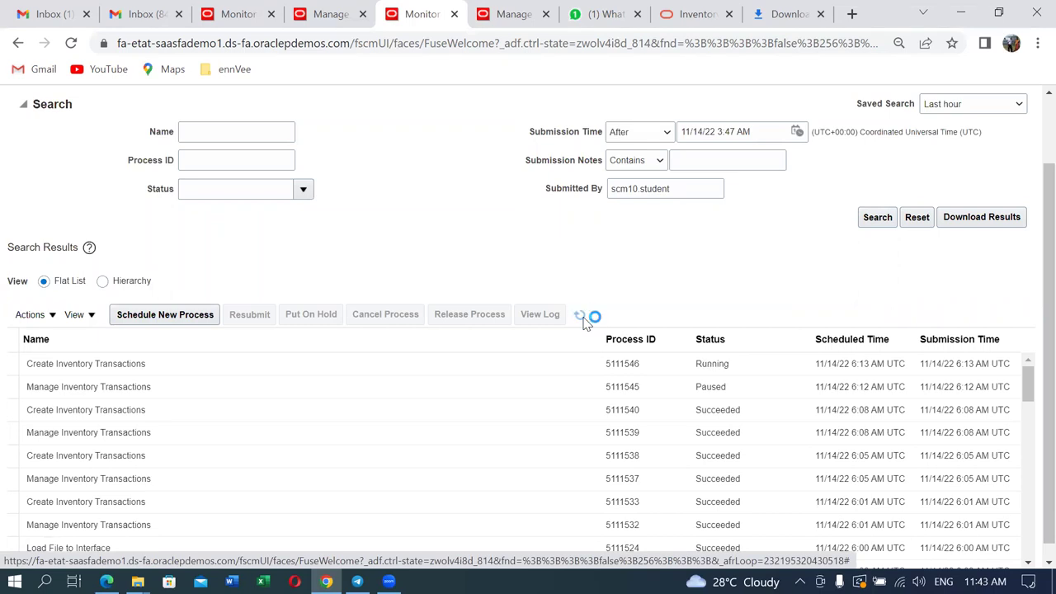
left_click(582, 320)
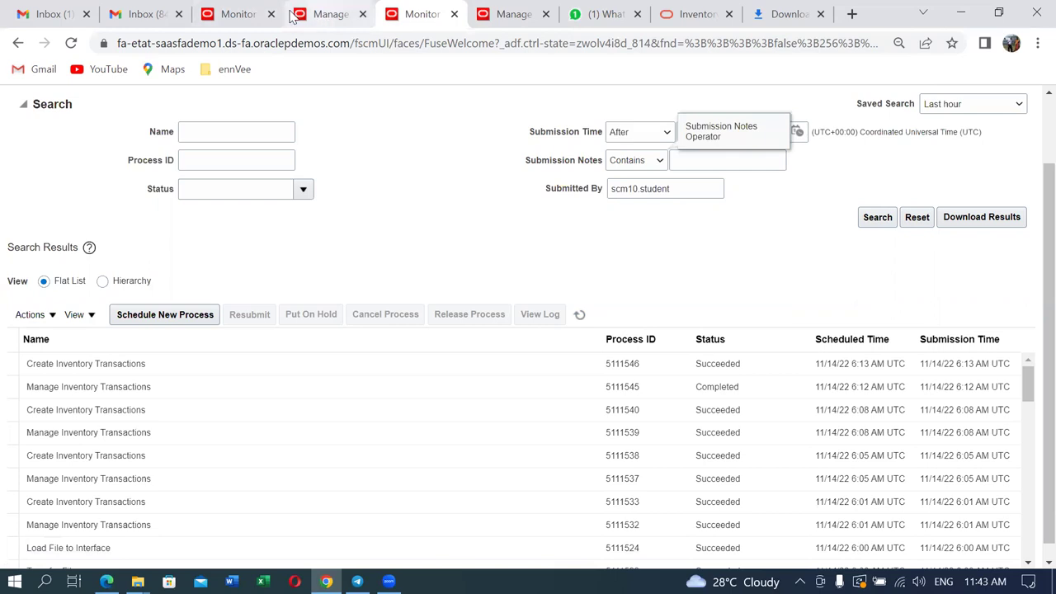
Search Manage Item Quantities again for the on-hand quantity of a01_import_test_1 in organization 001.
left_click(317, 15)
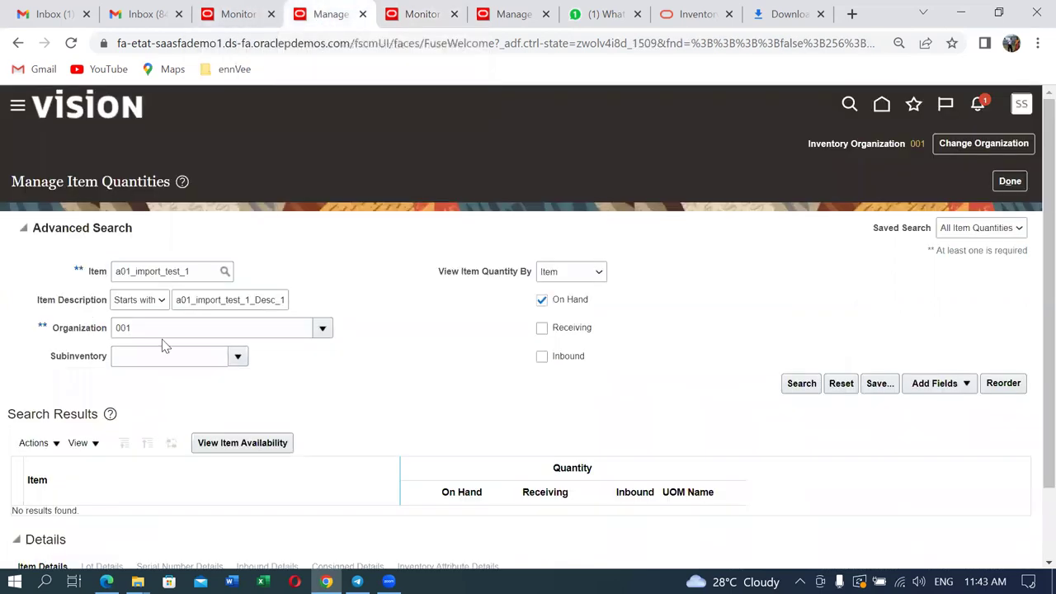
left_click(800, 385)
left_click(803, 388)
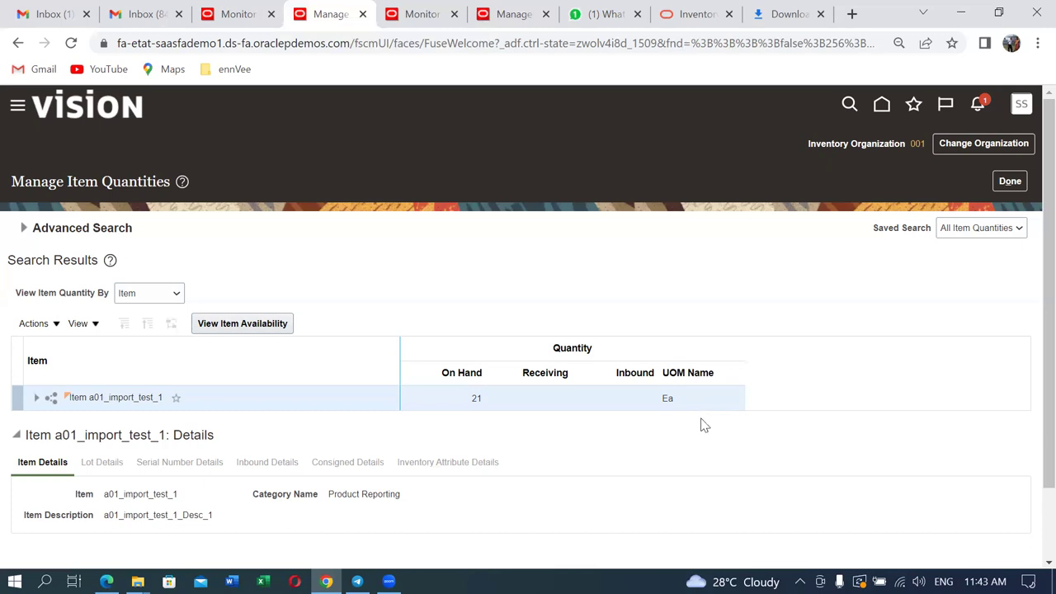
Leave Manage Item Quantities, check Manage Pending Transactions for remaining error transactions, and close that page.
left_click(1009, 183)
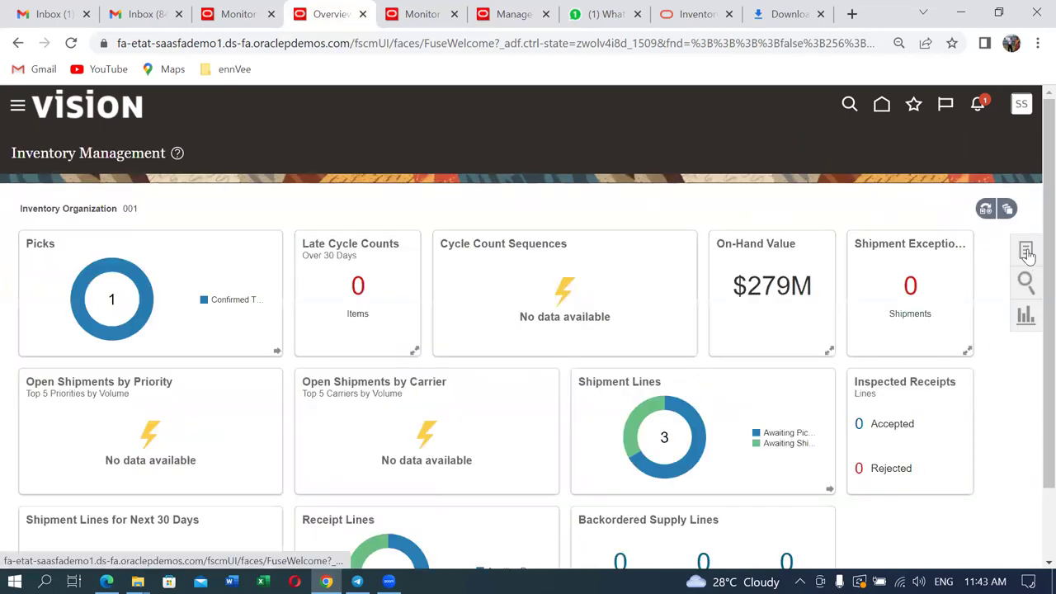
left_click(1027, 253)
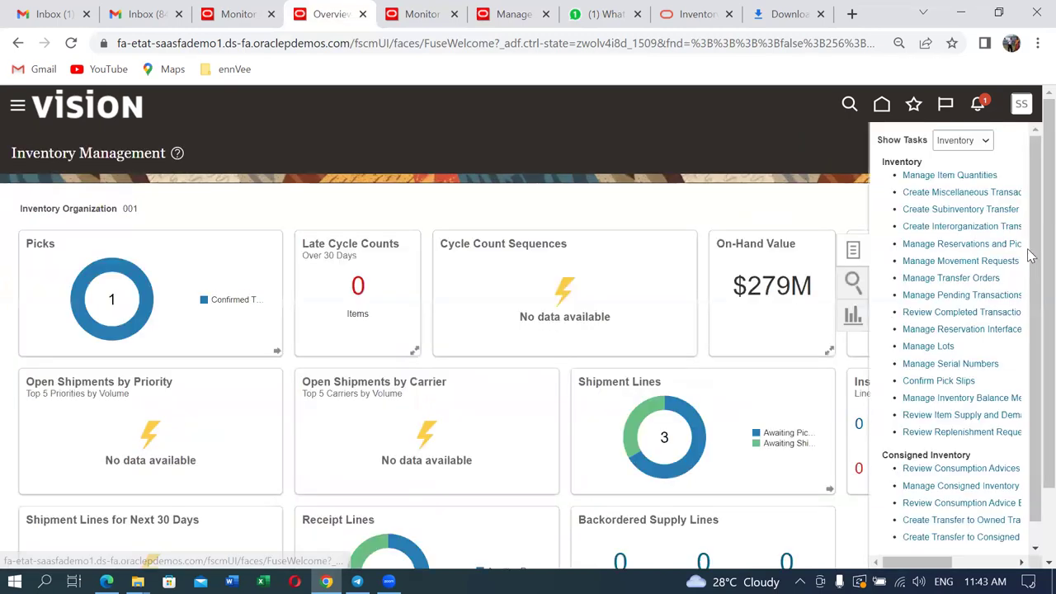
left_click(949, 297)
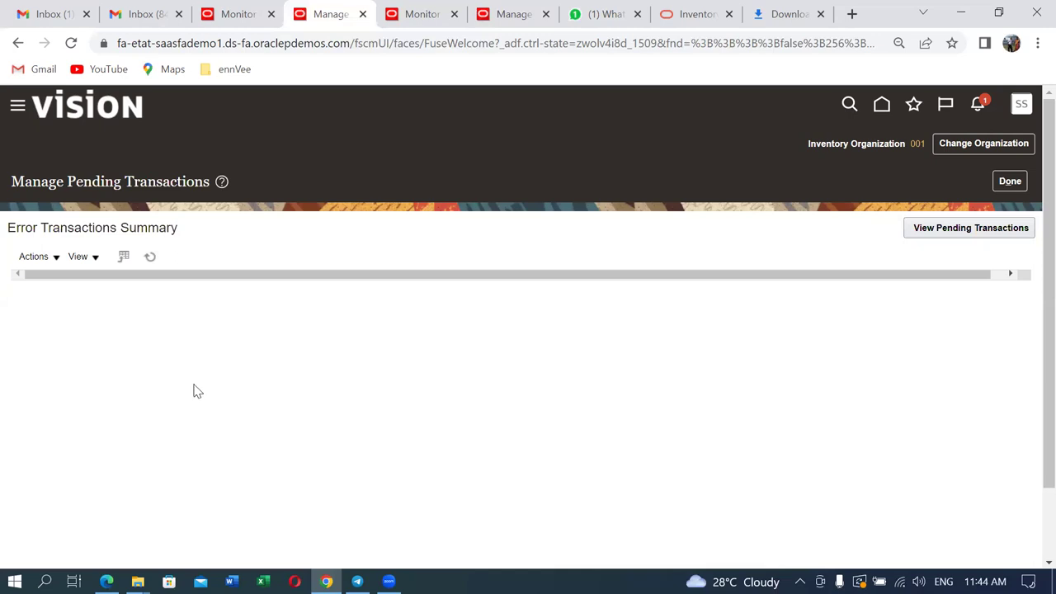
left_click(1015, 181)
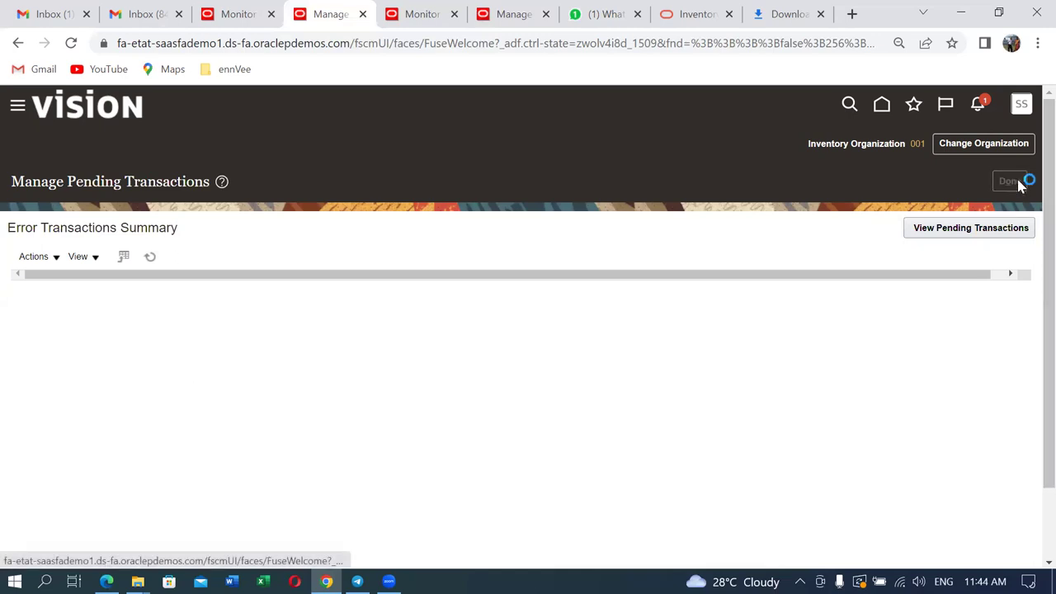